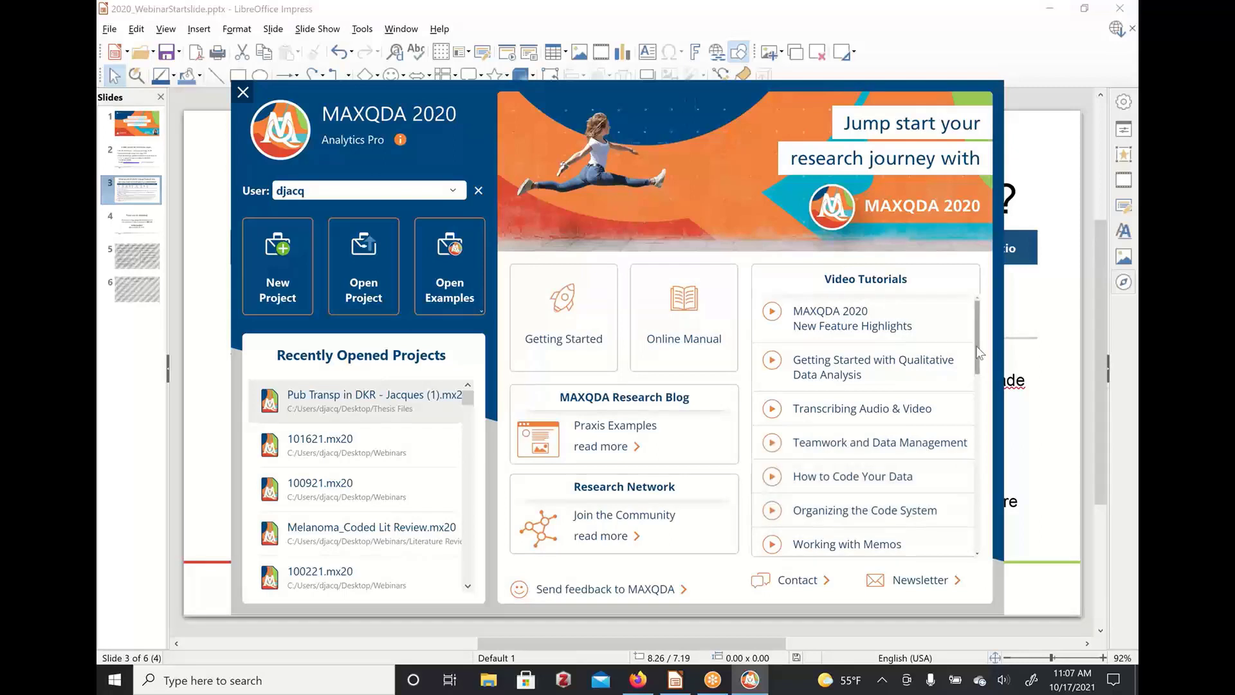
Look over the video tutorials list and open the recent Pub Transp in DKR project
{"action": "left_click_drag", "start_coordinate": [978, 353], "coordinate": [987, 498]}
{"action": "scroll", "coordinate": [987, 495], "scroll_direction": "down", "scroll_amount": 3}
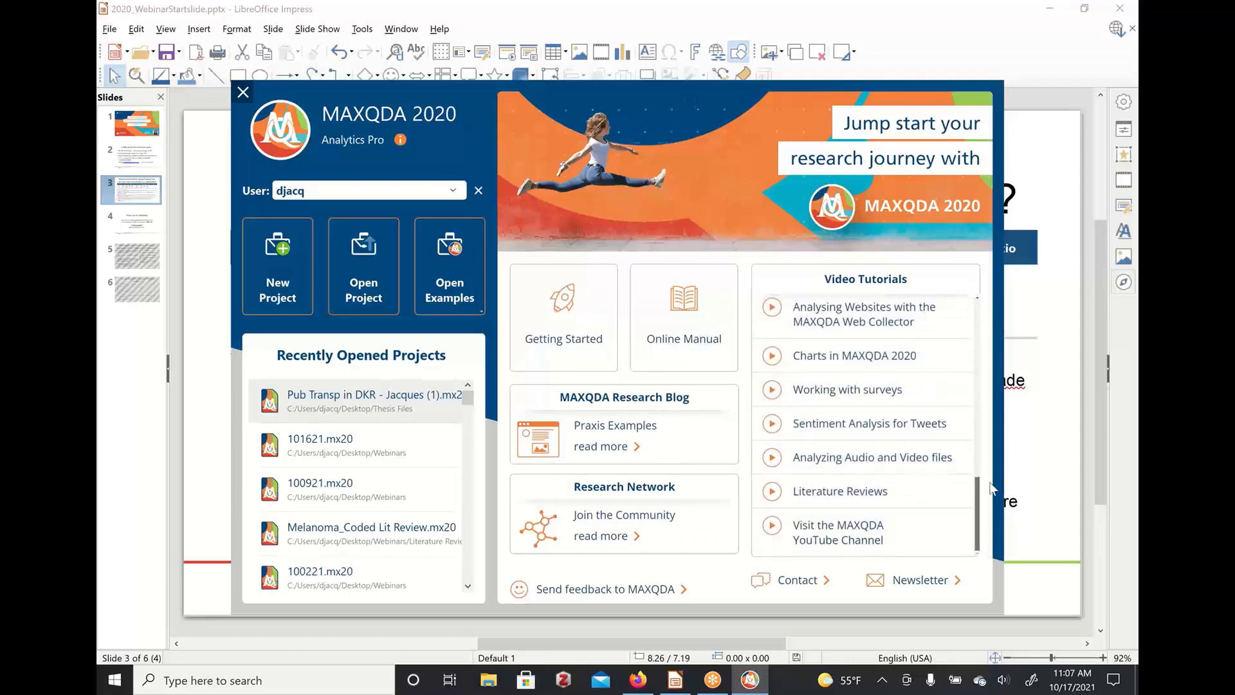
{"action": "scroll", "coordinate": [991, 489], "scroll_direction": "up", "scroll_amount": 8}
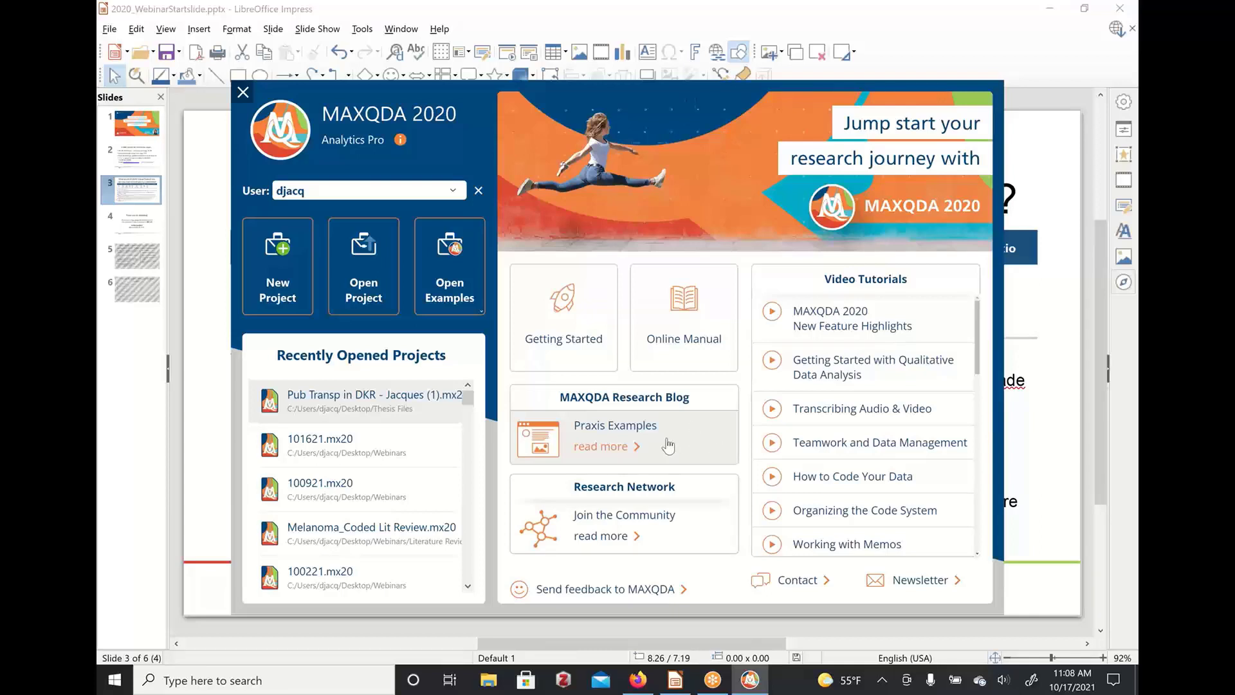
{"action": "left_click", "coordinate": [372, 410]}
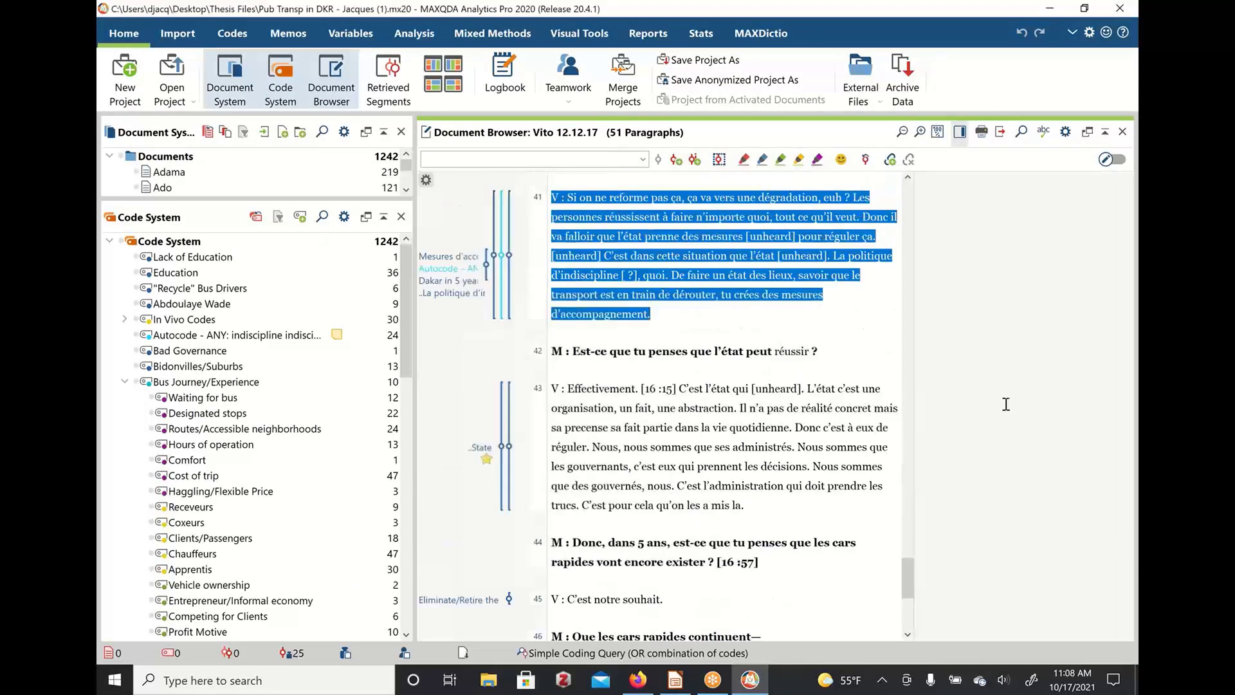
Widen the text column of the open transcript and temporarily enlarge the document list to view all interview documents
{"action": "left_click_drag", "start_coordinate": [914, 396], "coordinate": [1015, 405]}
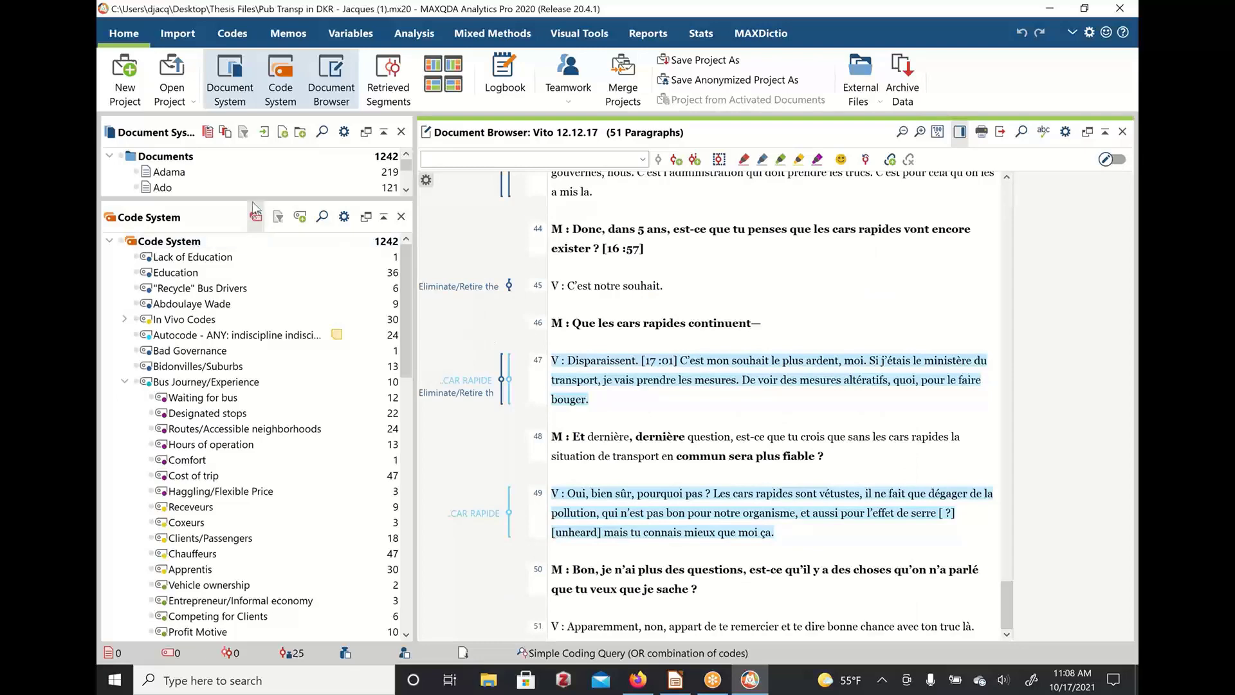
{"action": "left_click_drag", "start_coordinate": [252, 197], "coordinate": [253, 423]}
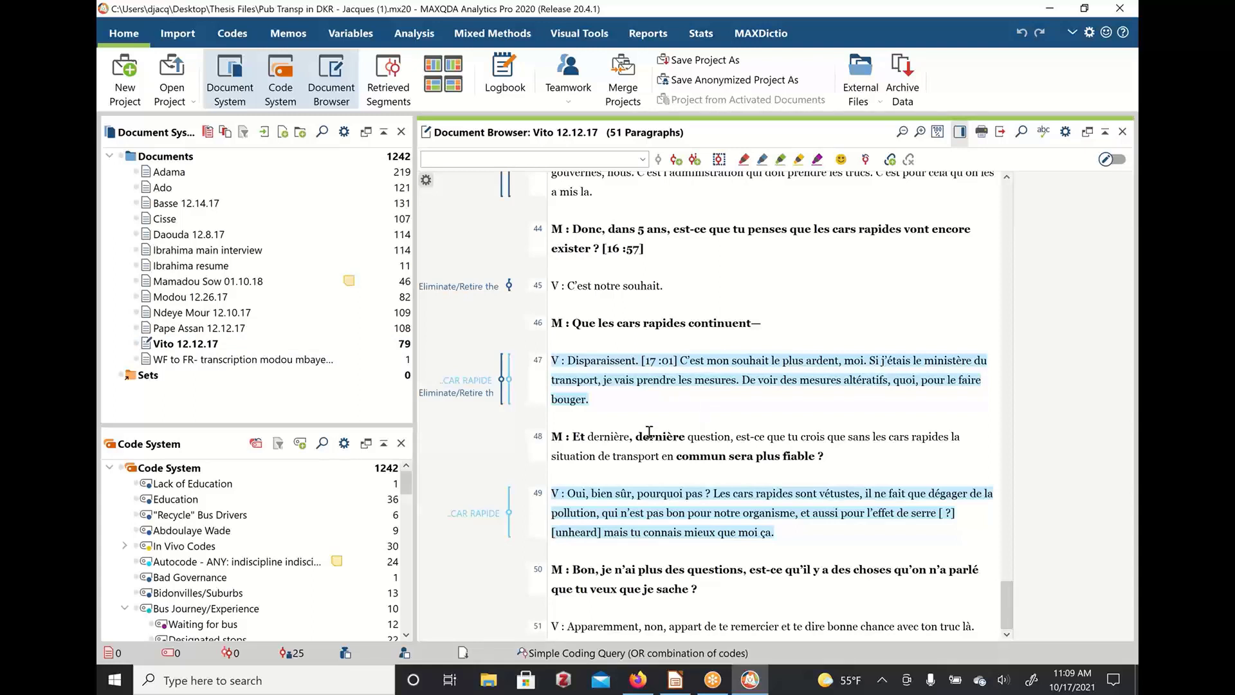
{"action": "left_click", "coordinate": [612, 400]}
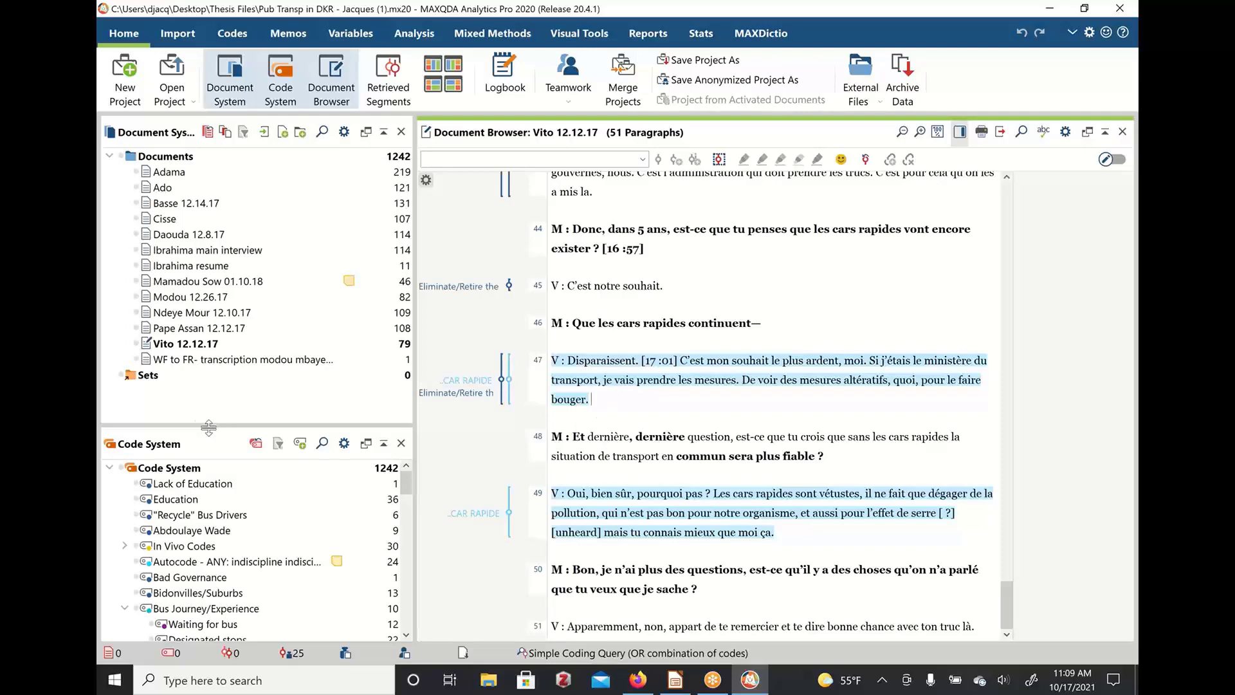
{"action": "left_click_drag", "start_coordinate": [219, 425], "coordinate": [260, 157]}
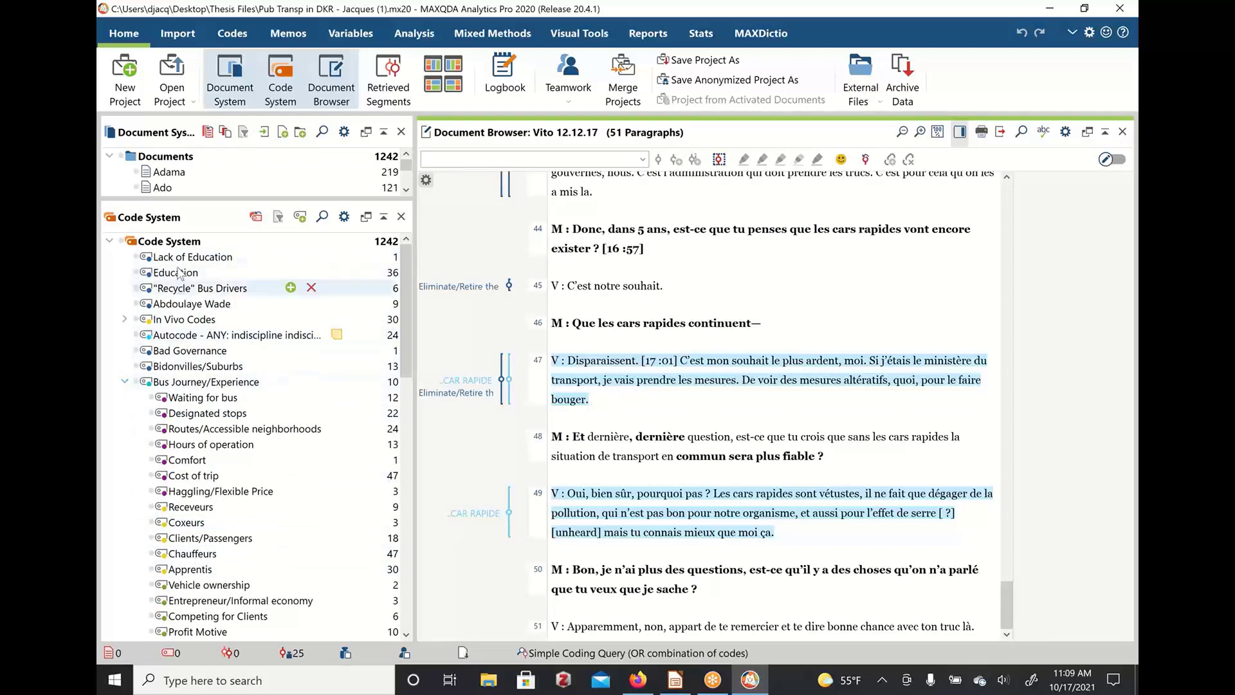
Look through the complete code list down to the Type of Transit code and return to its beginning
{"action": "scroll", "coordinate": [189, 386], "scroll_direction": "down", "scroll_amount": 12}
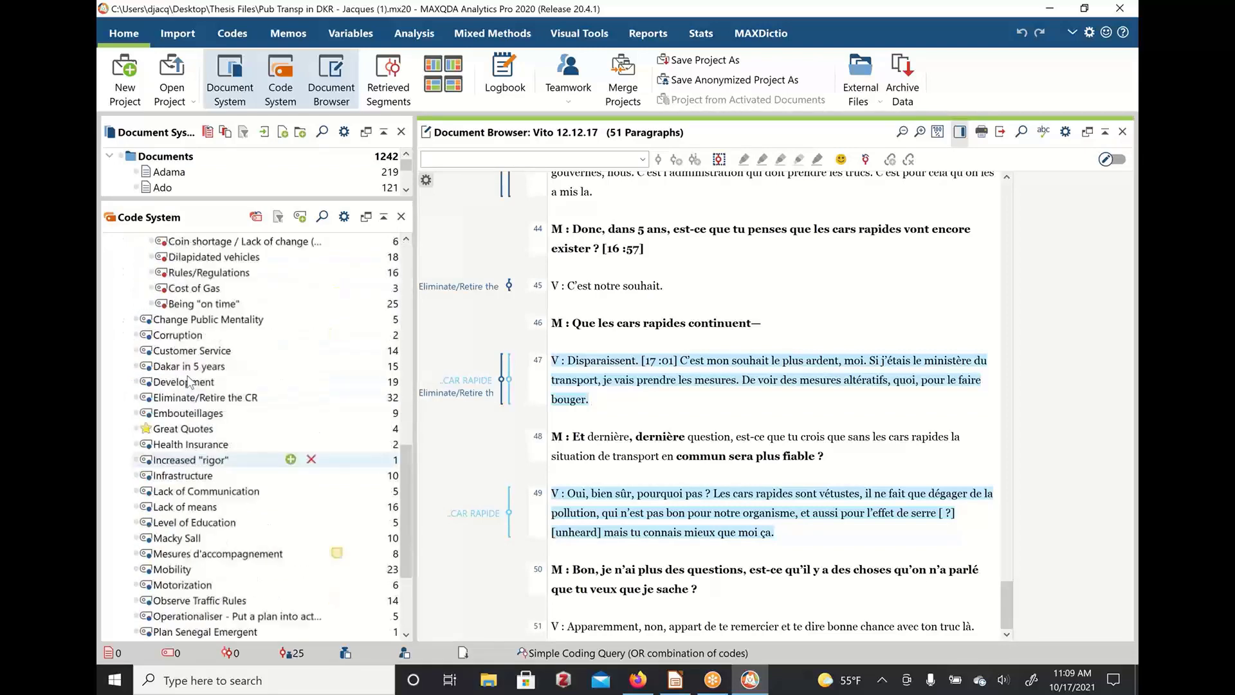
{"action": "scroll", "coordinate": [193, 419], "scroll_direction": "down", "scroll_amount": 3}
{"action": "scroll", "coordinate": [214, 566], "scroll_direction": "down", "scroll_amount": 3}
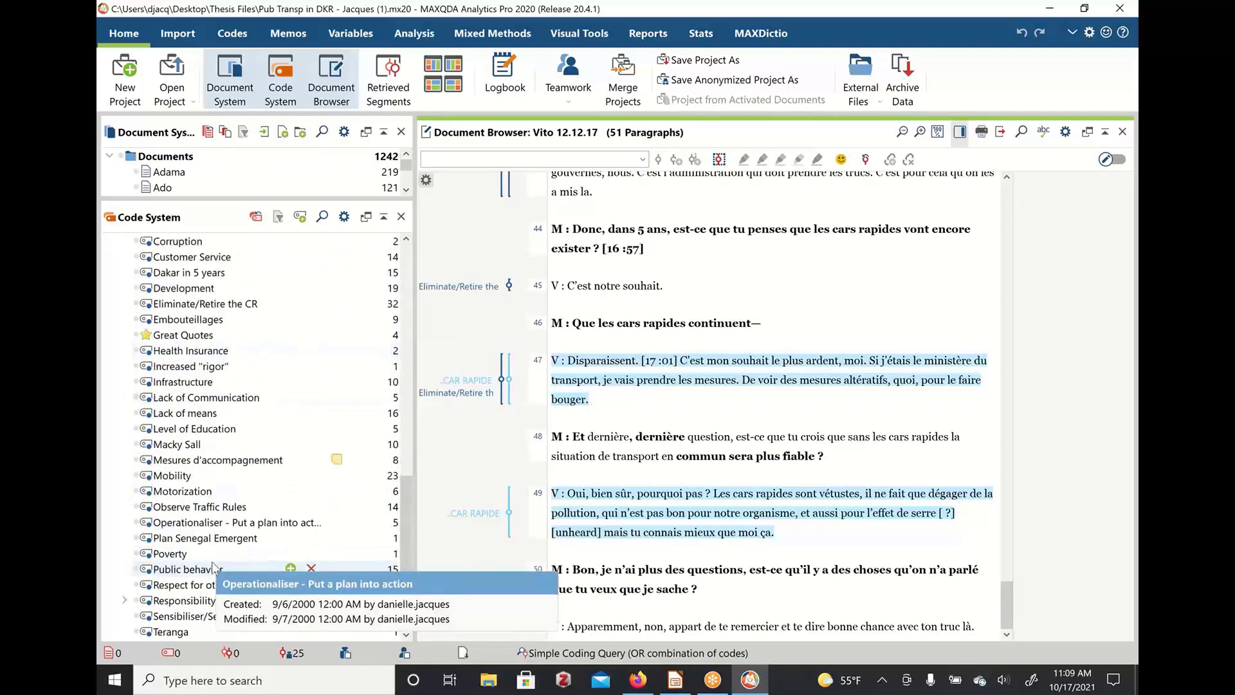
{"action": "scroll", "coordinate": [214, 566], "scroll_direction": "down", "scroll_amount": 2}
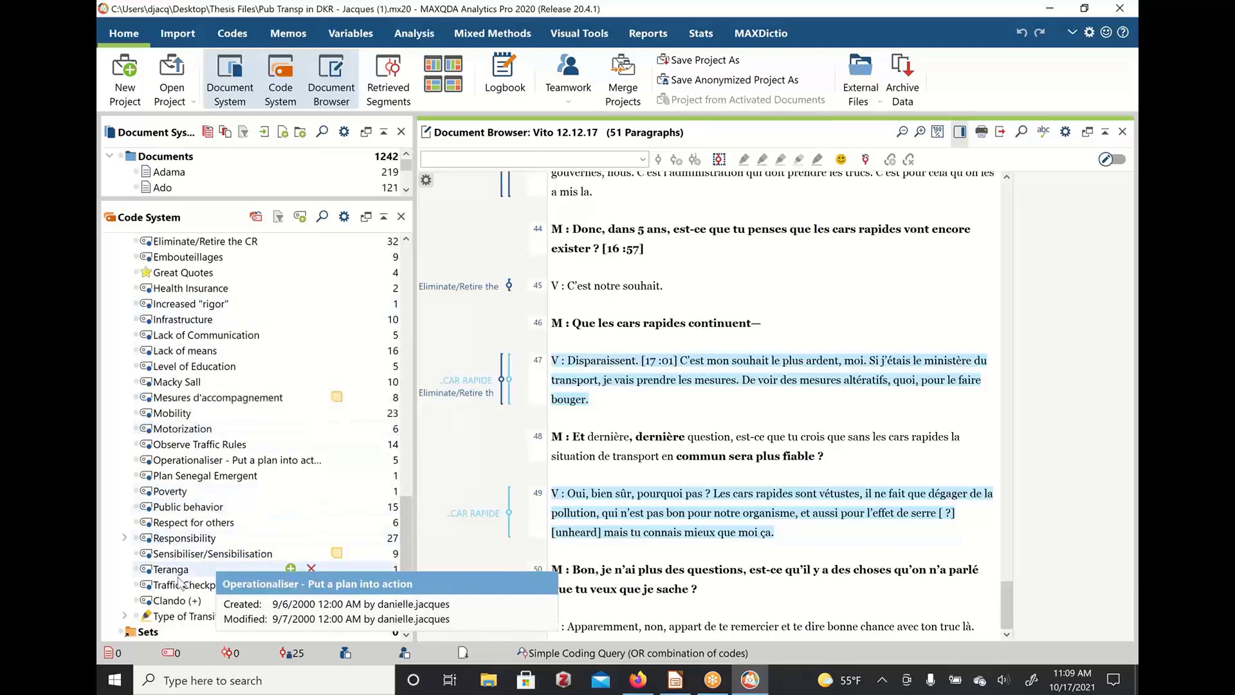
{"action": "scroll", "coordinate": [187, 566], "scroll_direction": "up", "scroll_amount": 18}
{"action": "scroll", "coordinate": [202, 462], "scroll_direction": "up", "scroll_amount": 3}
Select the Bus Journey/Experience code and look through its color-coded subcodes down to Being "on time"
{"action": "left_click", "coordinate": [184, 324]}
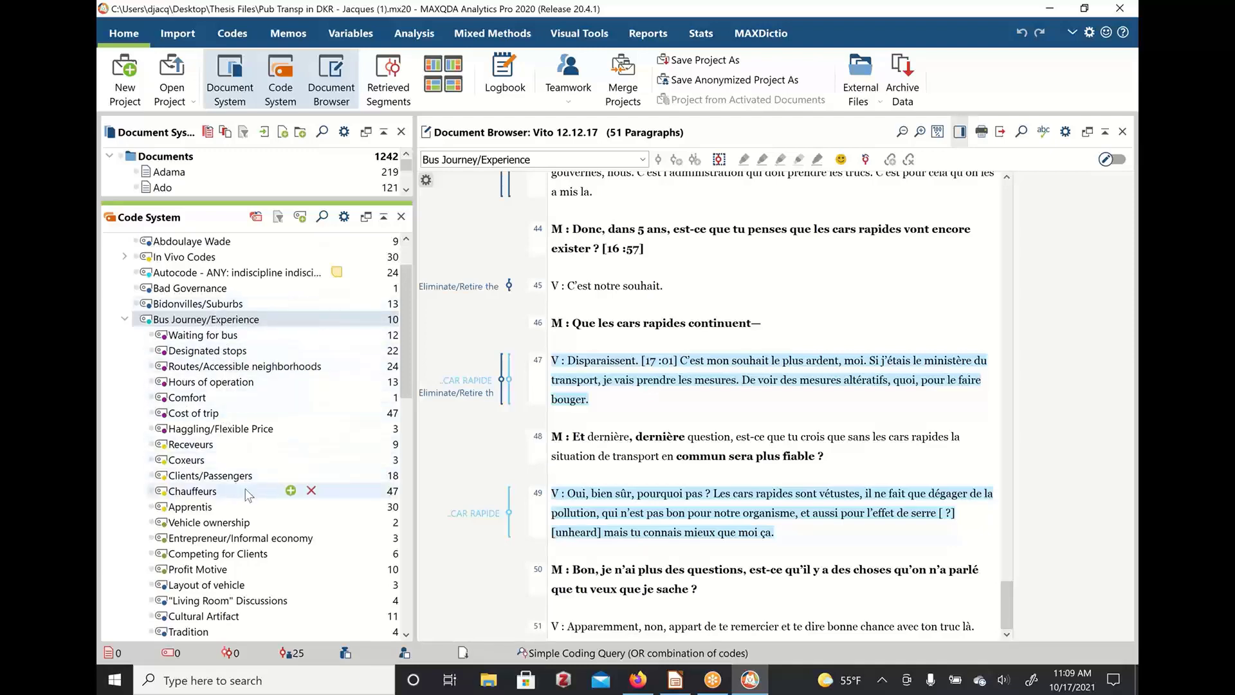
{"action": "scroll", "coordinate": [238, 492], "scroll_direction": "down", "scroll_amount": 2}
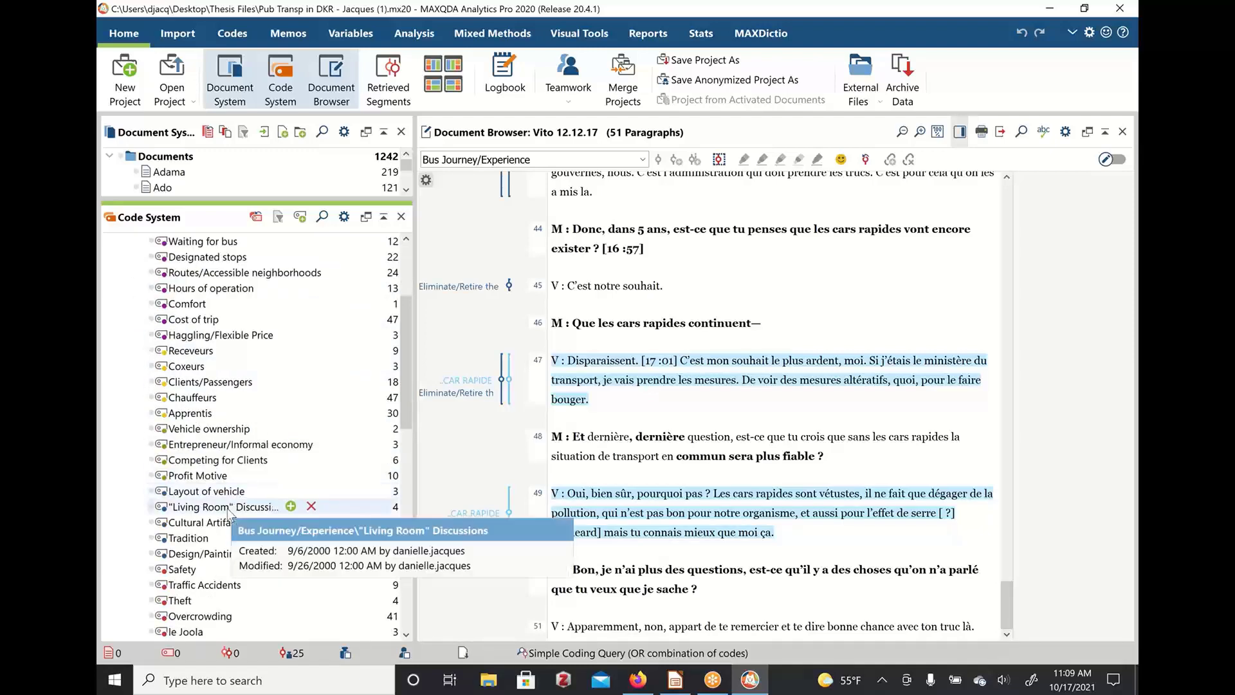
{"action": "scroll", "coordinate": [230, 511], "scroll_direction": "down", "scroll_amount": 2}
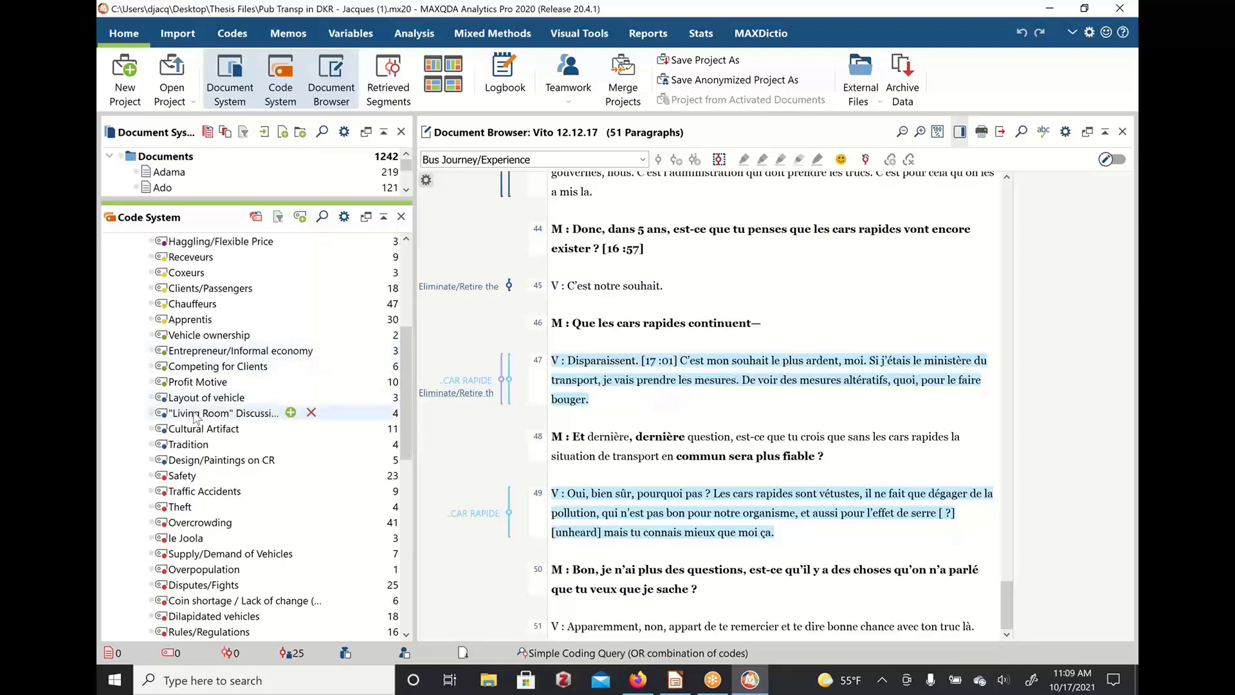
{"action": "scroll", "coordinate": [196, 405], "scroll_direction": "up", "scroll_amount": 3}
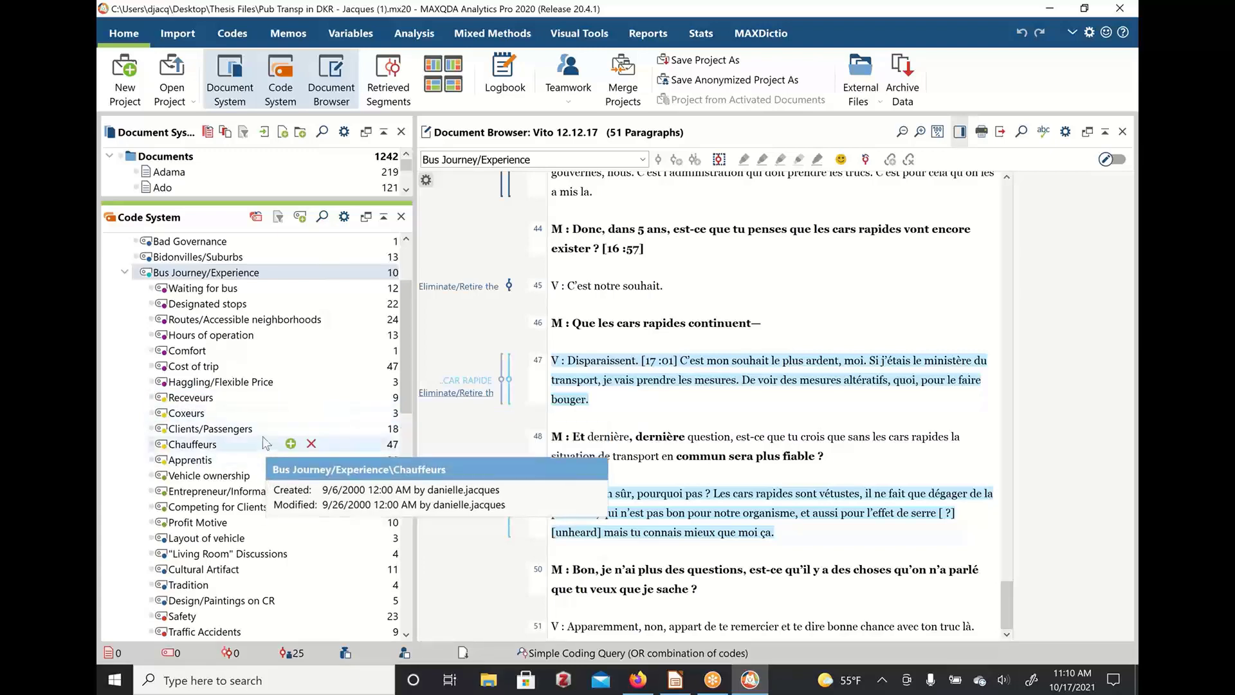
{"action": "scroll", "coordinate": [259, 447], "scroll_direction": "down", "scroll_amount": 3}
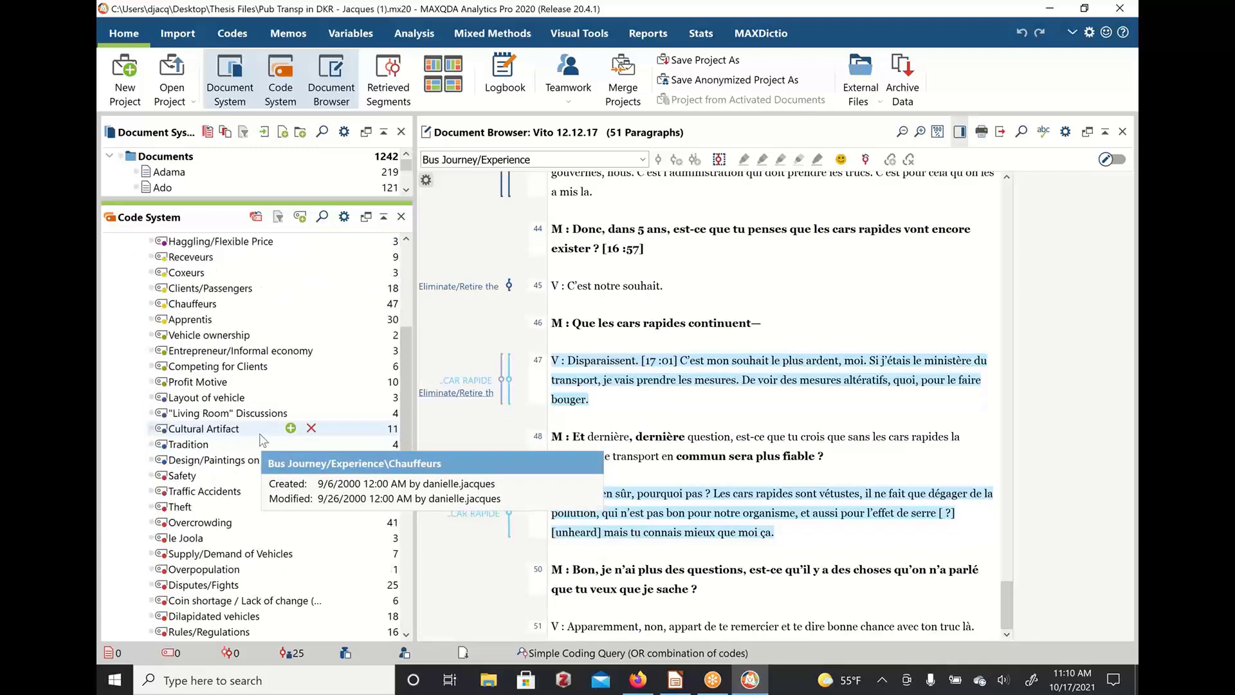
{"action": "scroll", "coordinate": [262, 441], "scroll_direction": "down", "scroll_amount": 2}
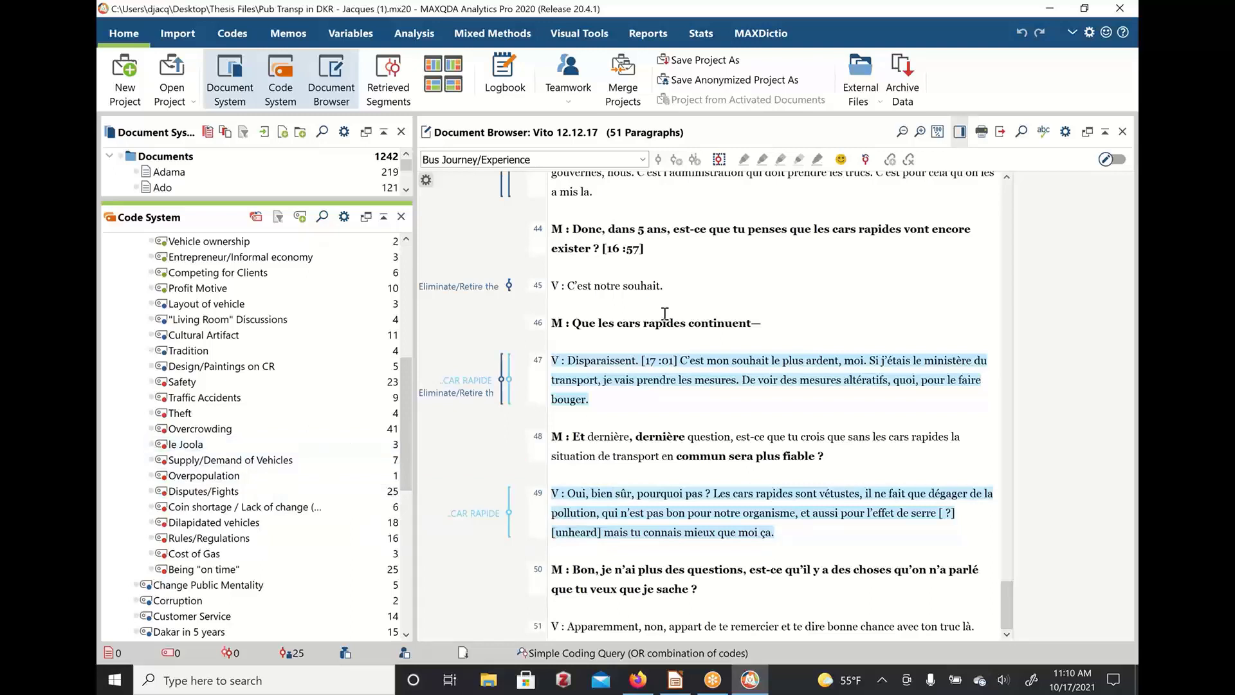
Display the visual analysis tools and bring the Bus Journey/Experience code back into view
{"action": "left_click", "coordinate": [579, 33]}
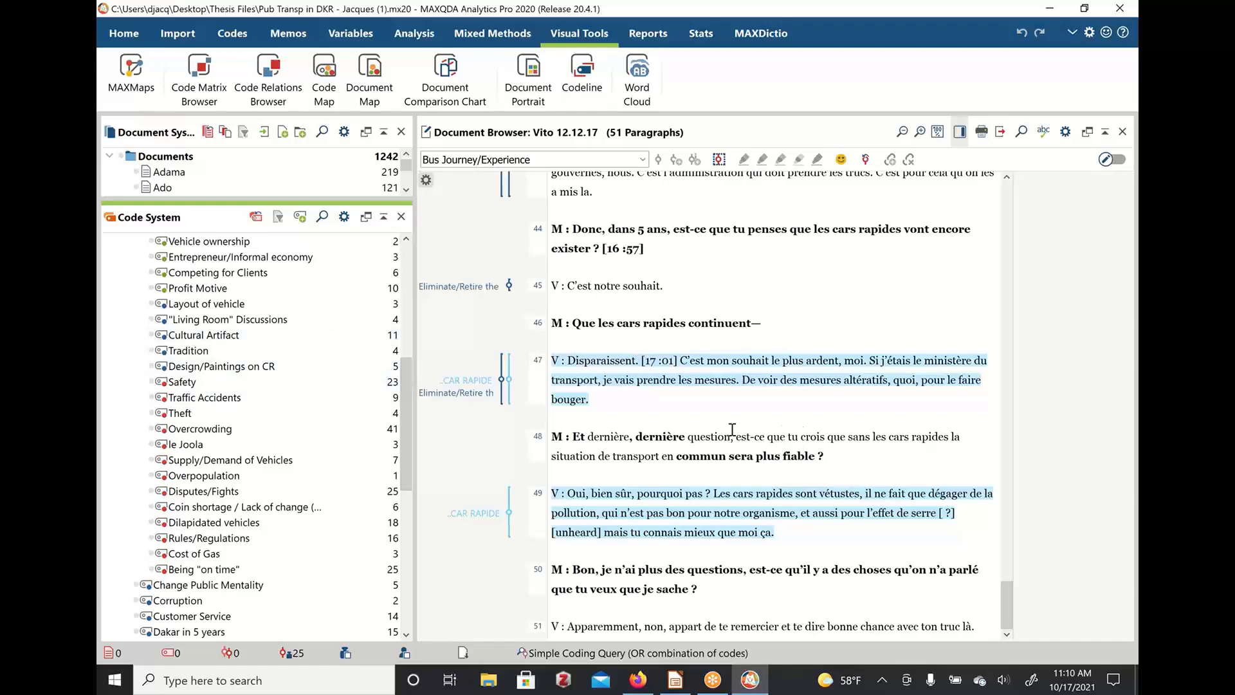
{"action": "scroll", "coordinate": [262, 382], "scroll_direction": "up", "scroll_amount": 2}
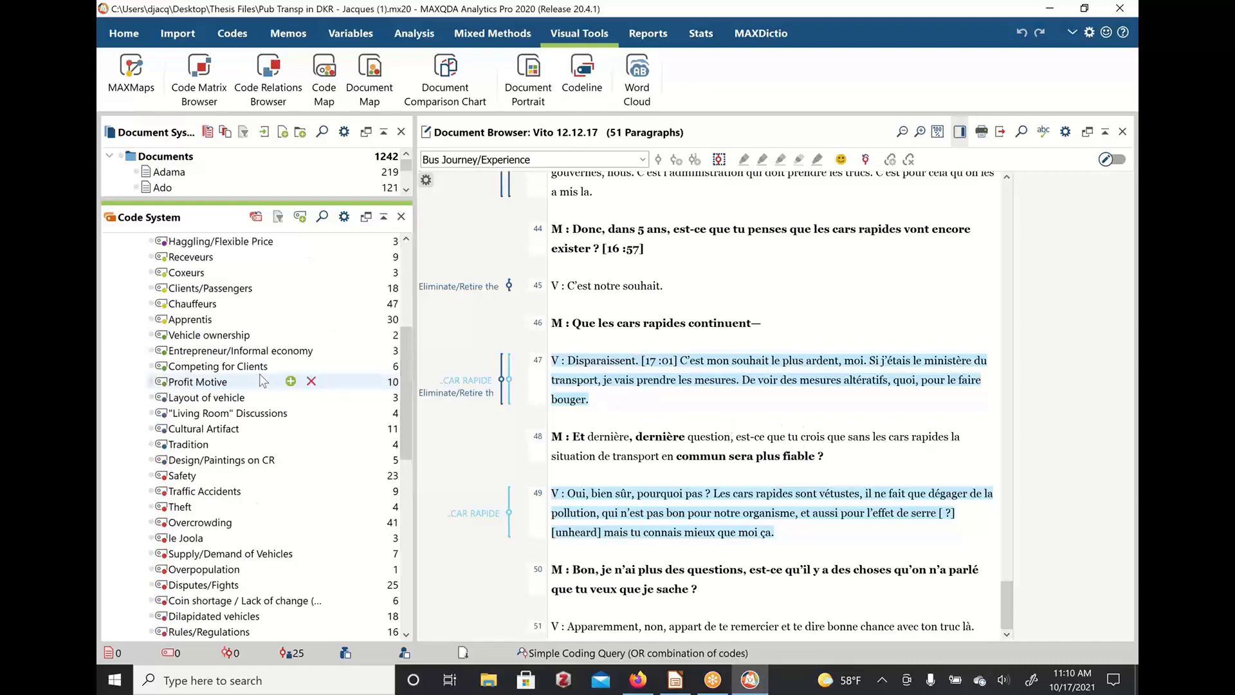
{"action": "scroll", "coordinate": [262, 381], "scroll_direction": "up", "scroll_amount": 4}
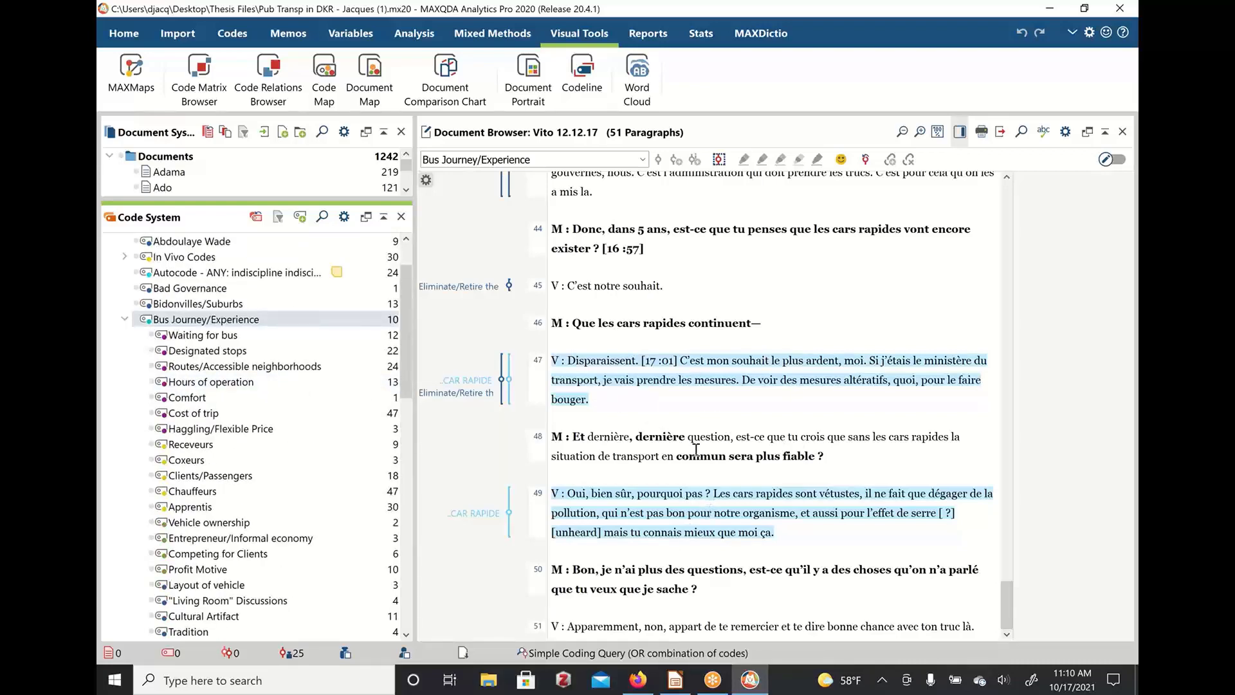
Go to the coded passages around paragraphs 22 to 27 of the transcript and expand the Type of Transit code
{"action": "left_click", "coordinate": [646, 404]}
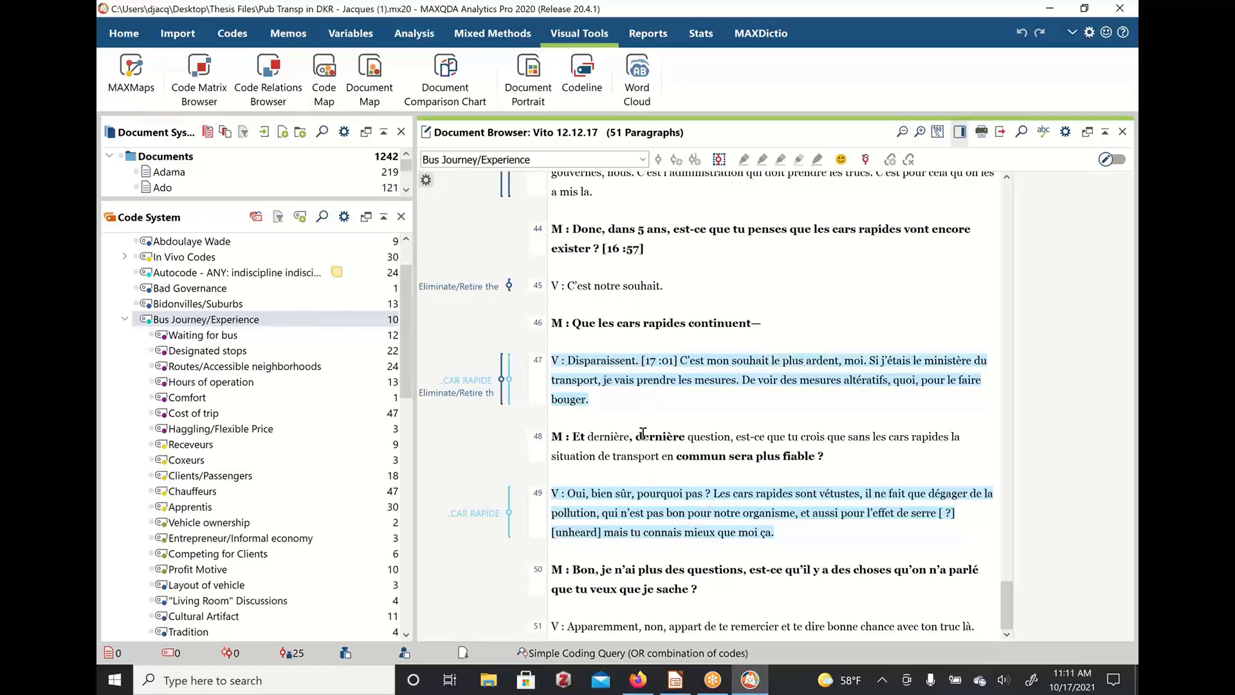
{"action": "scroll", "coordinate": [724, 514], "scroll_direction": "up", "scroll_amount": 1}
{"action": "scroll", "coordinate": [723, 512], "scroll_direction": "up", "scroll_amount": 2}
{"action": "scroll", "coordinate": [723, 511], "scroll_direction": "down", "scroll_amount": 2}
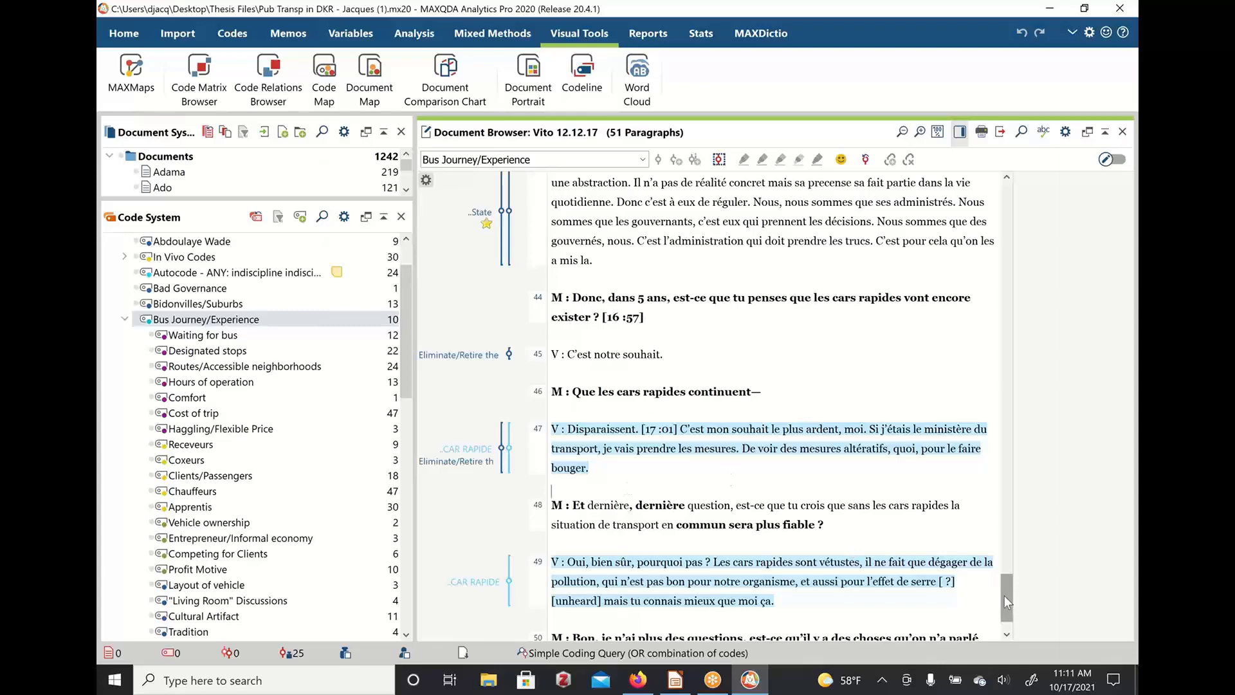
{"action": "left_click_drag", "start_coordinate": [1004, 596], "coordinate": [1018, 374]}
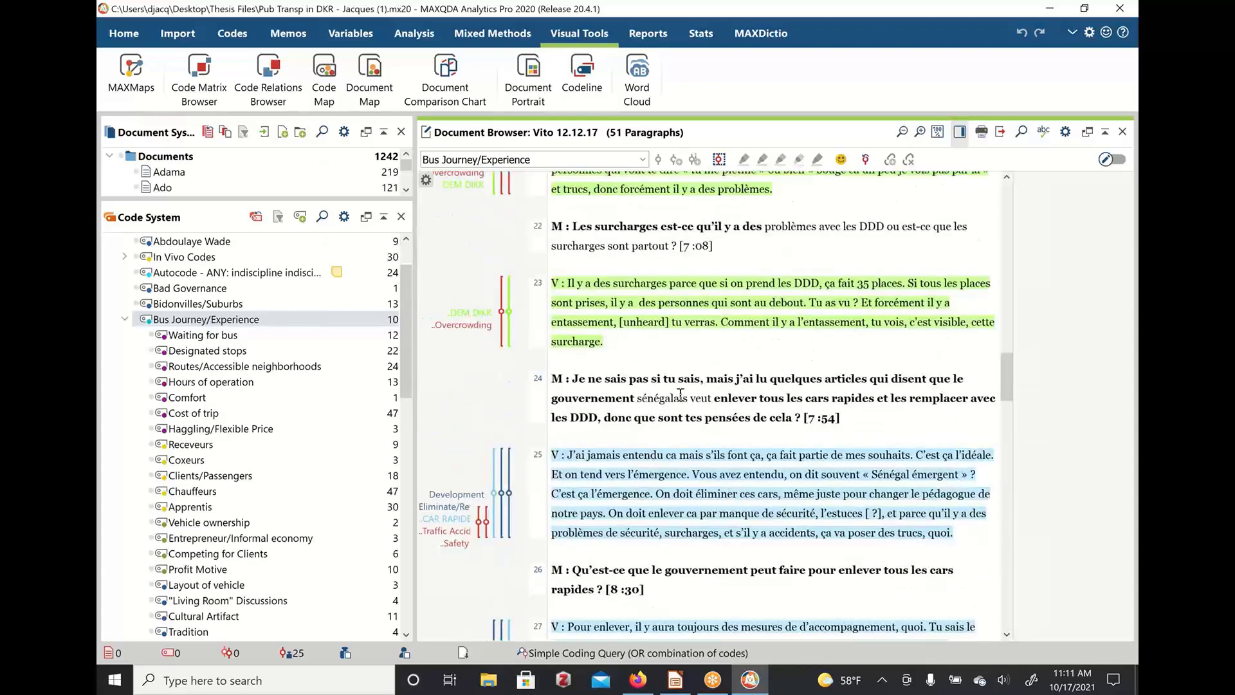
{"action": "scroll", "coordinate": [257, 399], "scroll_direction": "down", "scroll_amount": 10}
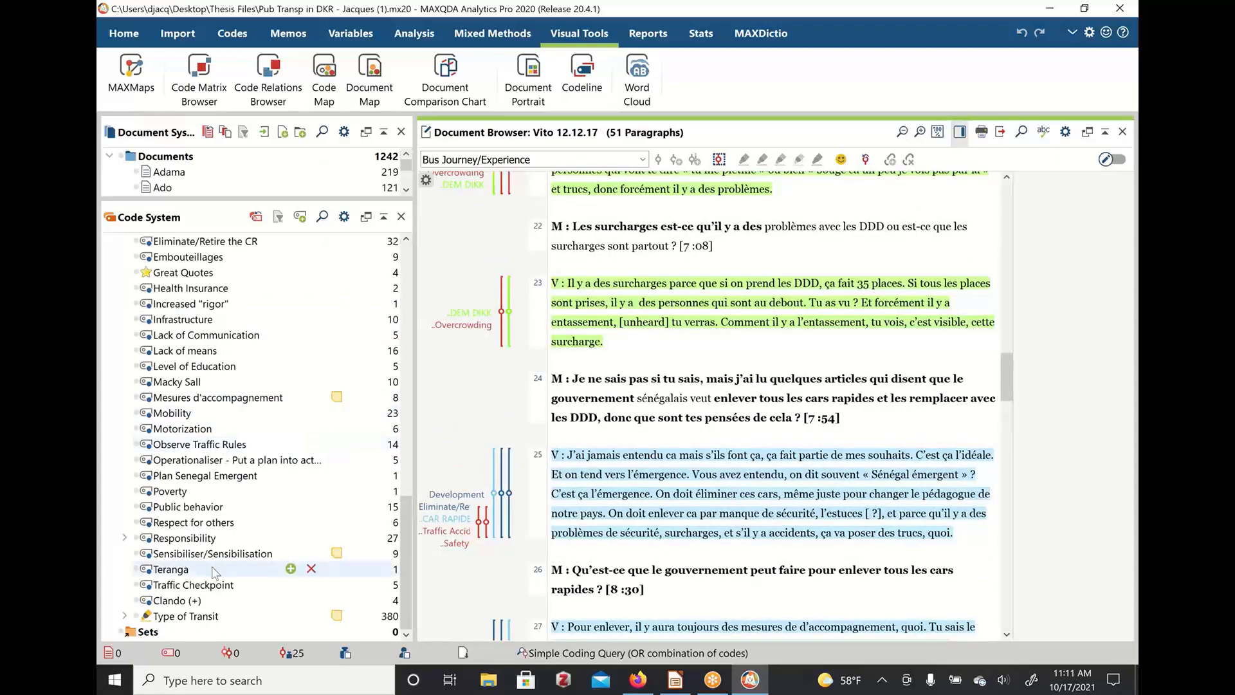
{"action": "left_click", "coordinate": [124, 615]}
{"action": "scroll", "coordinate": [191, 605], "scroll_direction": "down", "scroll_amount": 2}
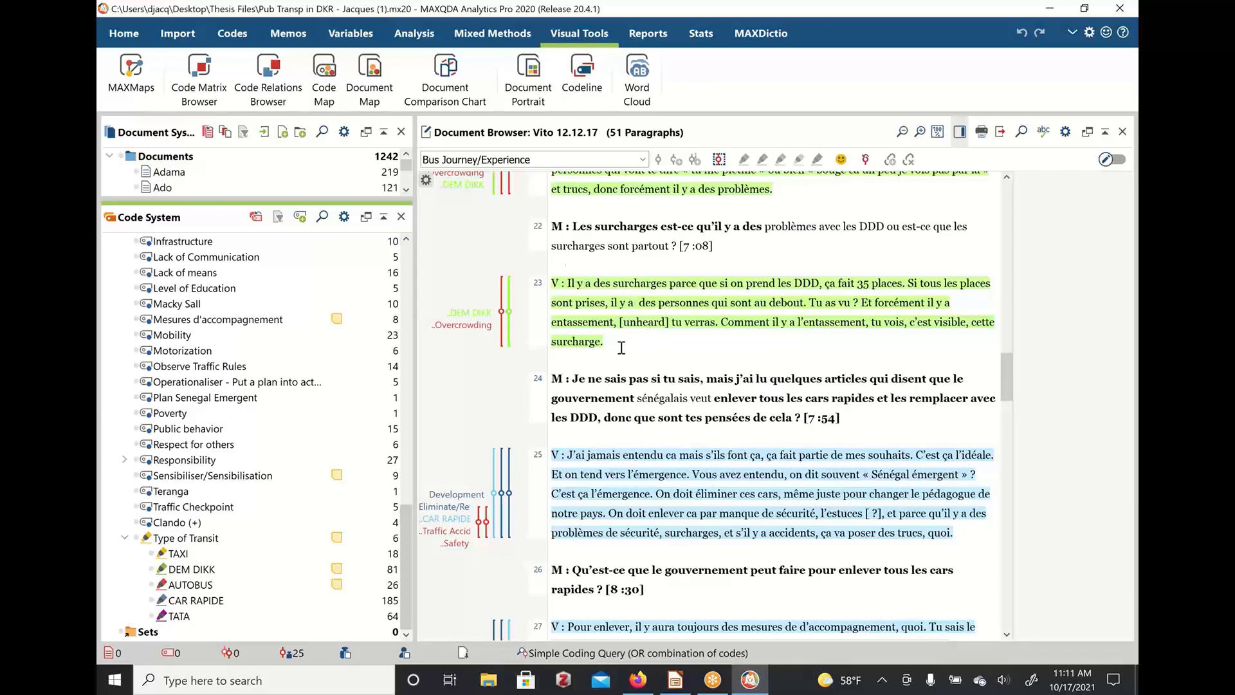
Widen the coding stripe column beside the transcript so the code names have more room, and review the coded passages
{"action": "scroll", "coordinate": [637, 384], "scroll_direction": "down", "scroll_amount": 3}
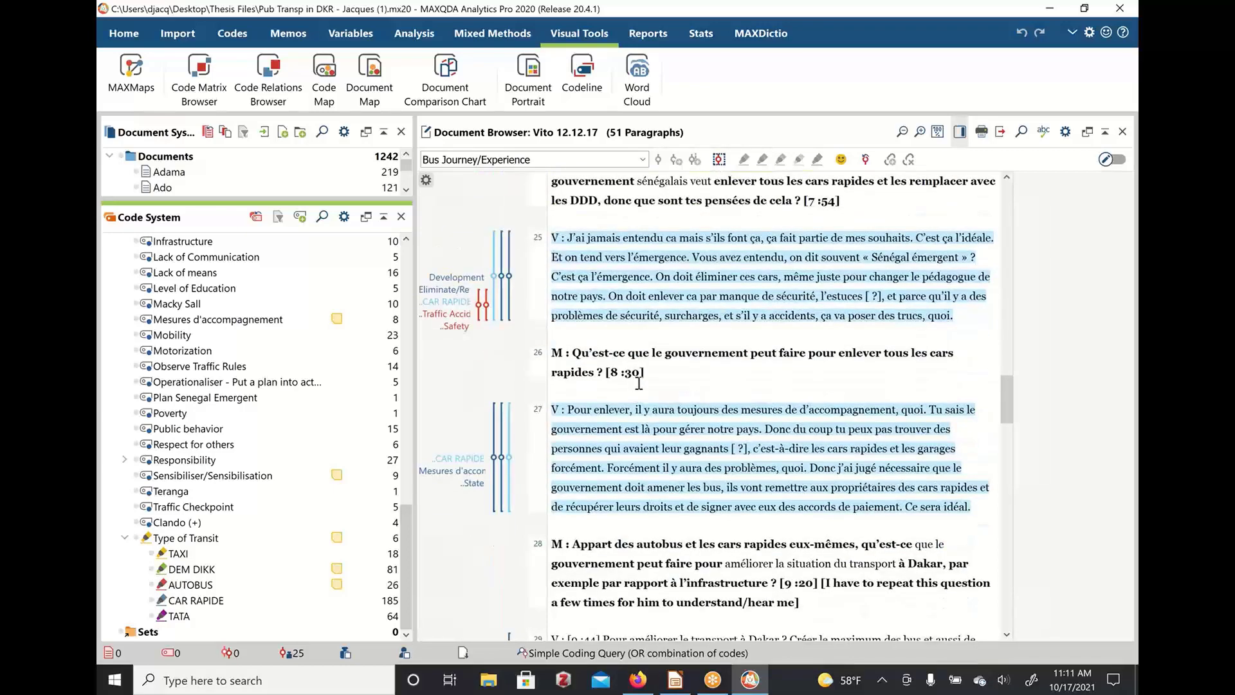
{"action": "scroll", "coordinate": [639, 384], "scroll_direction": "up", "scroll_amount": 1}
{"action": "scroll", "coordinate": [650, 396], "scroll_direction": "up", "scroll_amount": 1}
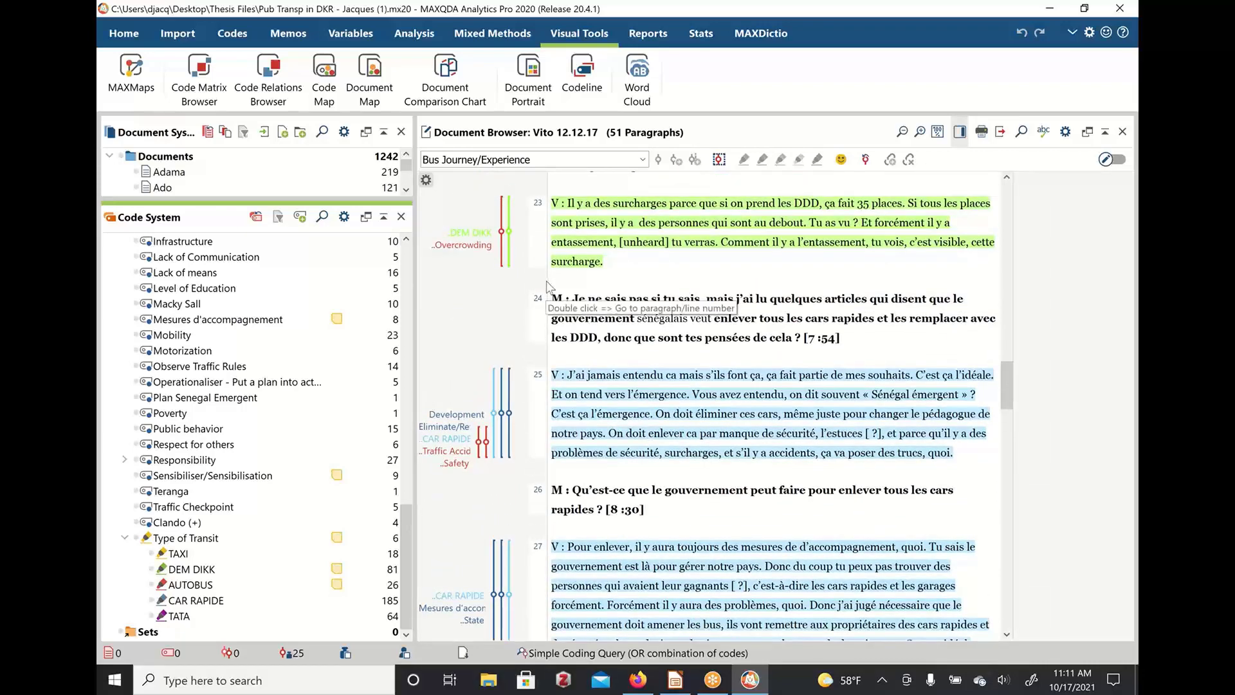
{"action": "left_click_drag", "start_coordinate": [546, 283], "coordinate": [593, 284]}
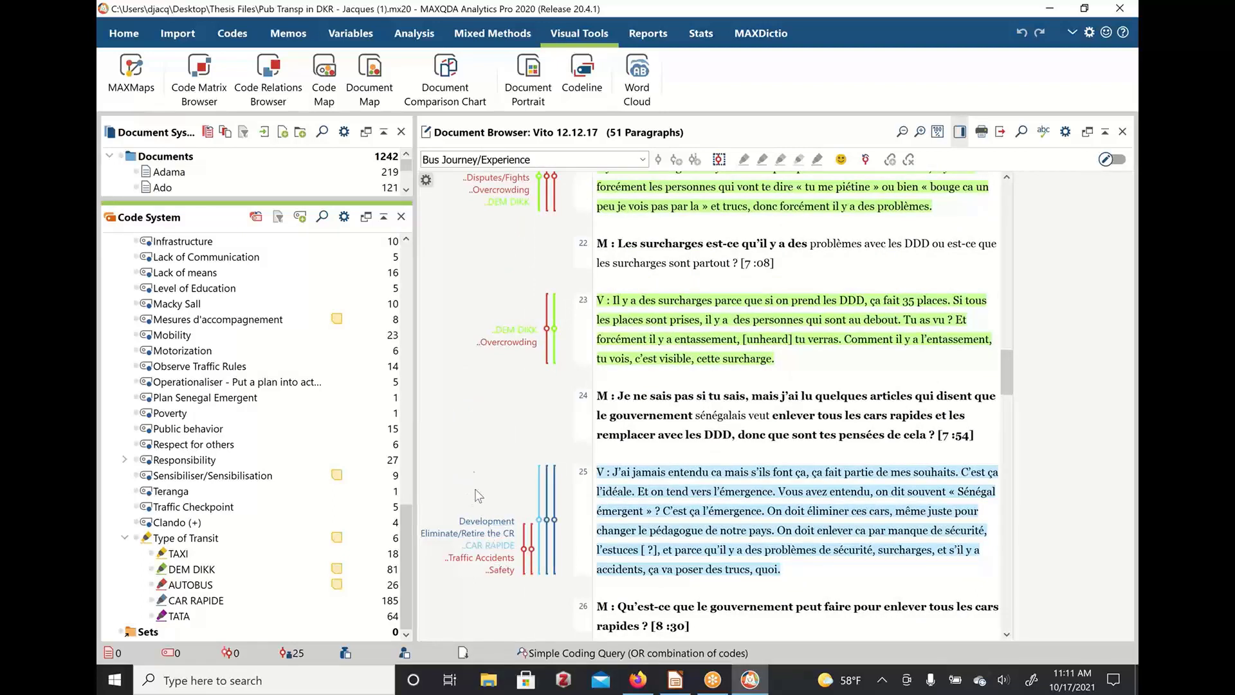
{"action": "scroll", "coordinate": [472, 460], "scroll_direction": "up", "scroll_amount": 1}
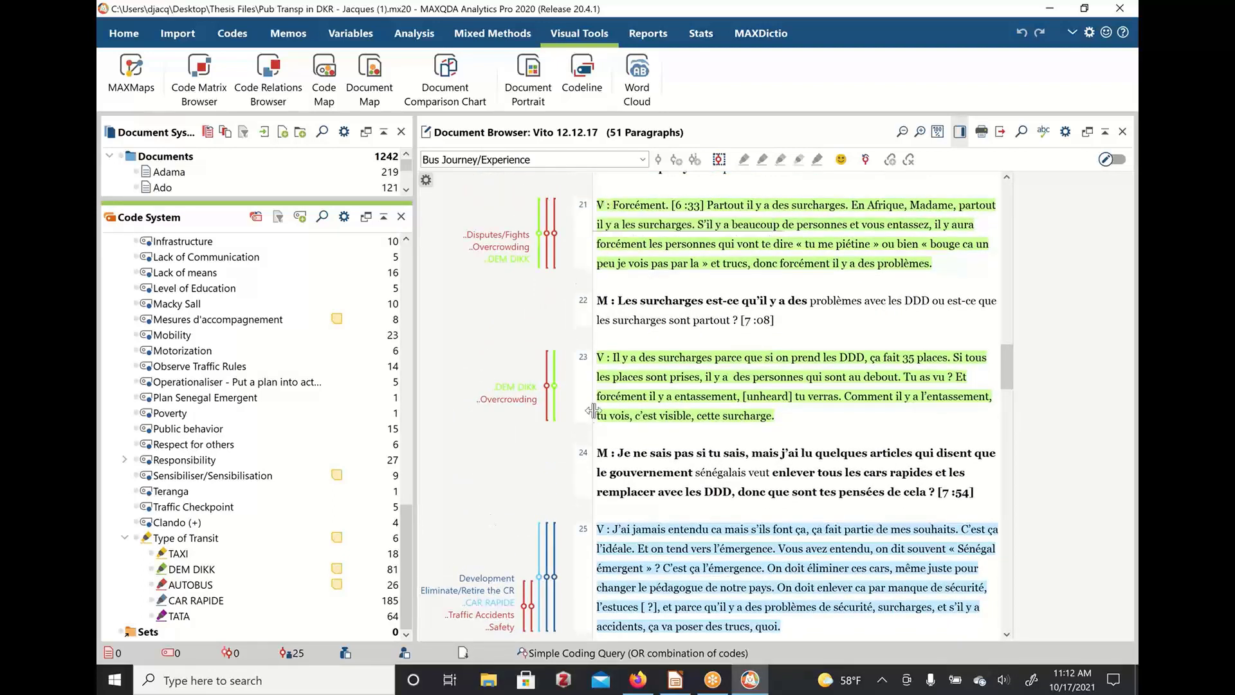
{"action": "scroll", "coordinate": [803, 595], "scroll_direction": "down", "scroll_amount": 1}
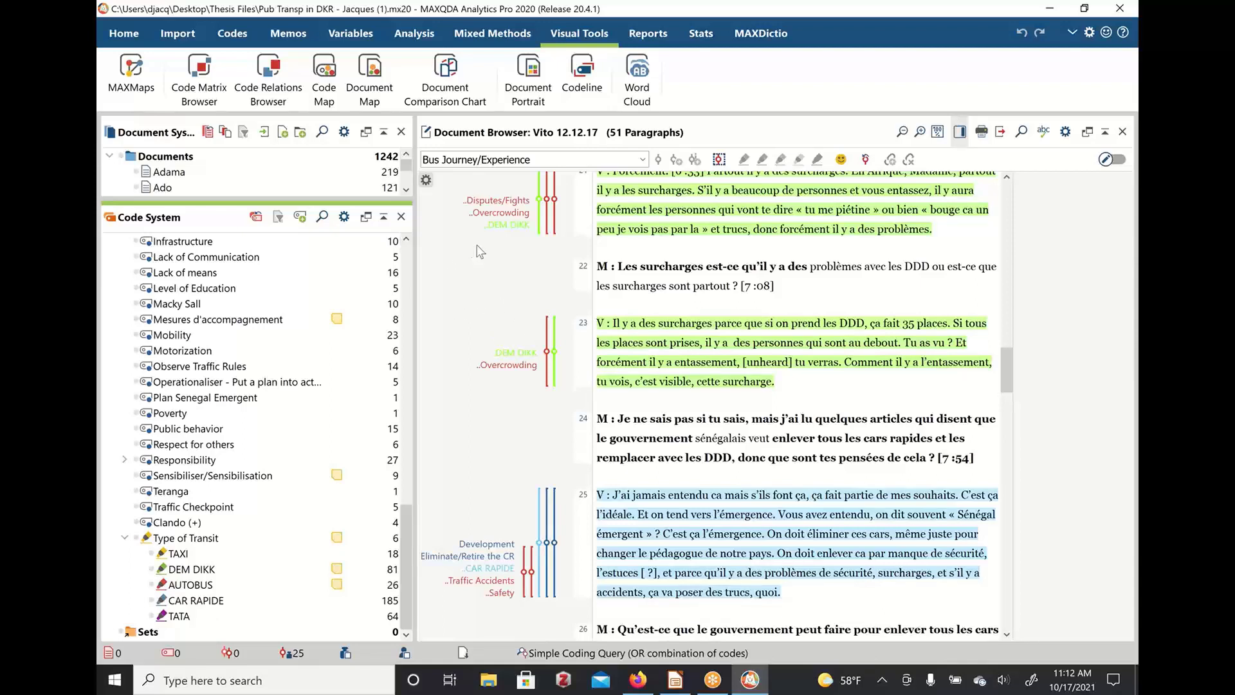
Look over the available mixed methods and analysis tools and return to the visual tools
{"action": "left_click", "coordinate": [494, 40]}
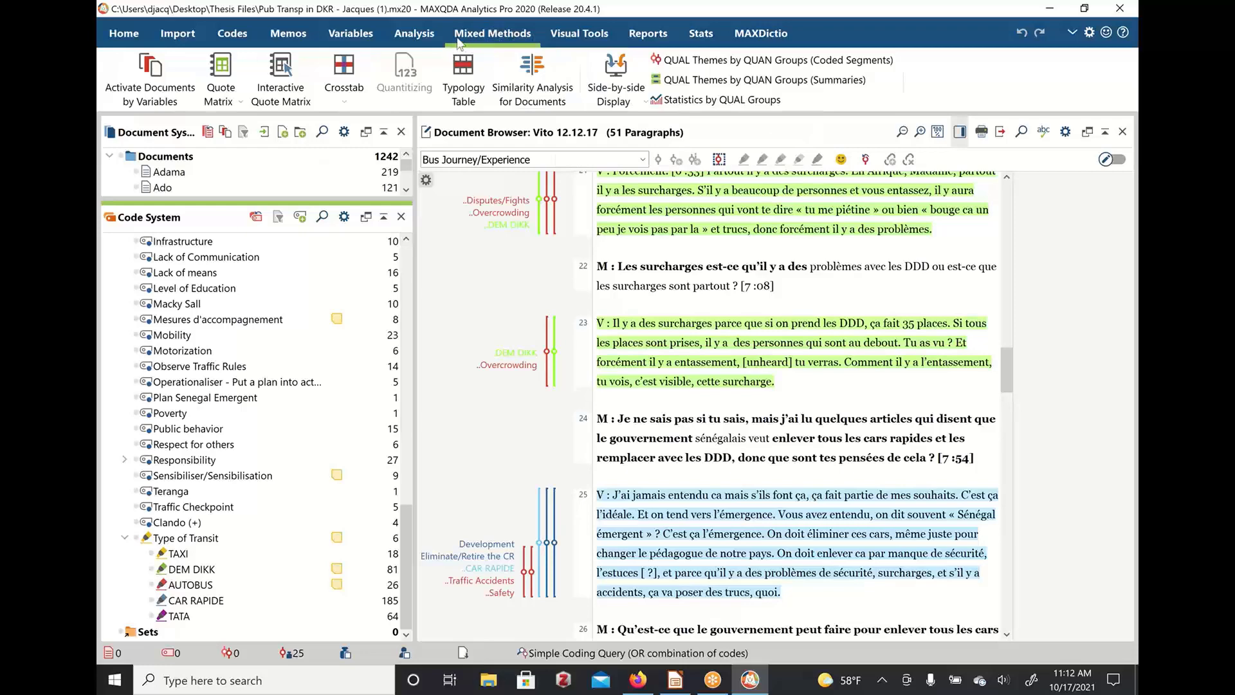
{"action": "left_click", "coordinate": [415, 36]}
{"action": "left_click", "coordinate": [585, 35]}
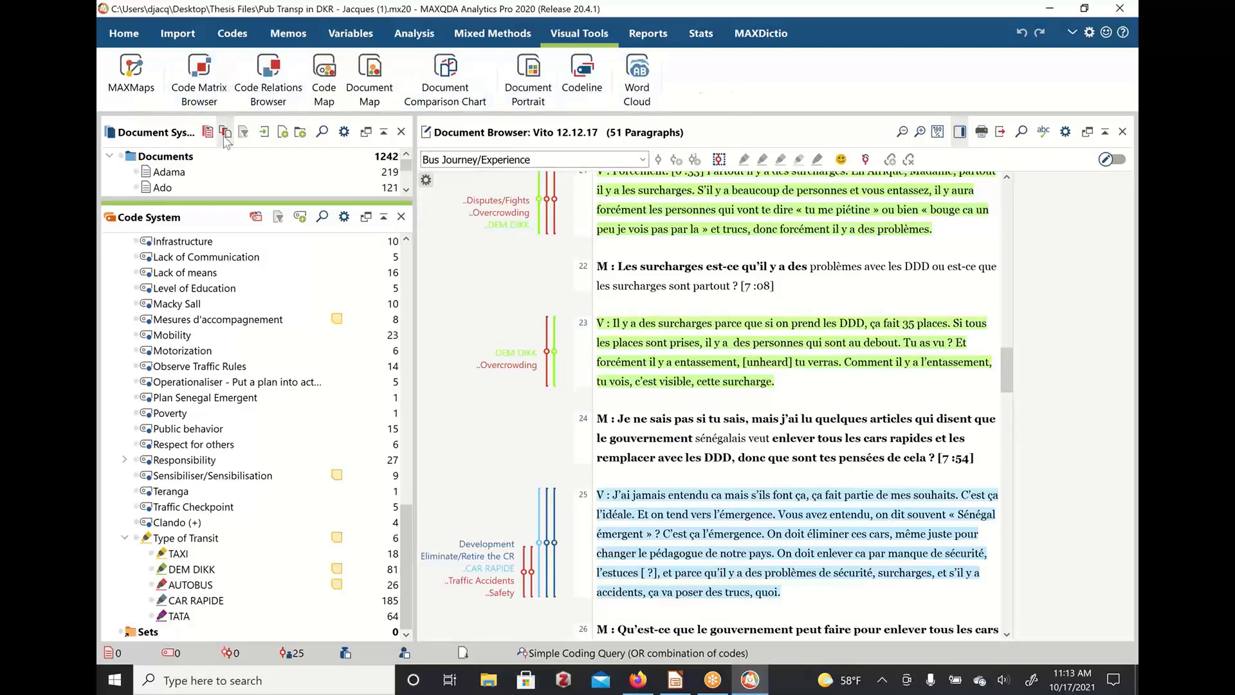
Enlarge the document list and activate the first interview document in it
{"action": "scroll", "coordinate": [201, 328], "scroll_direction": "up", "scroll_amount": 10}
{"action": "left_click_drag", "start_coordinate": [205, 202], "coordinate": [206, 280]}
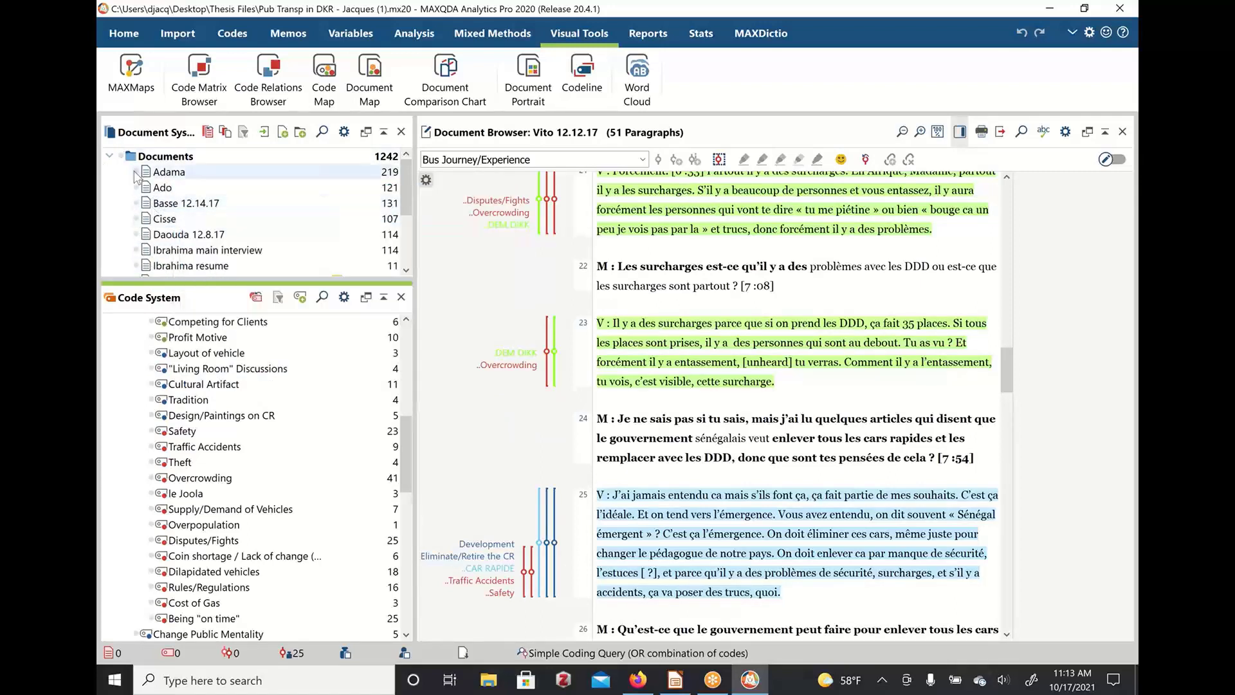
{"action": "mouse_move", "coordinate": [136, 177]}
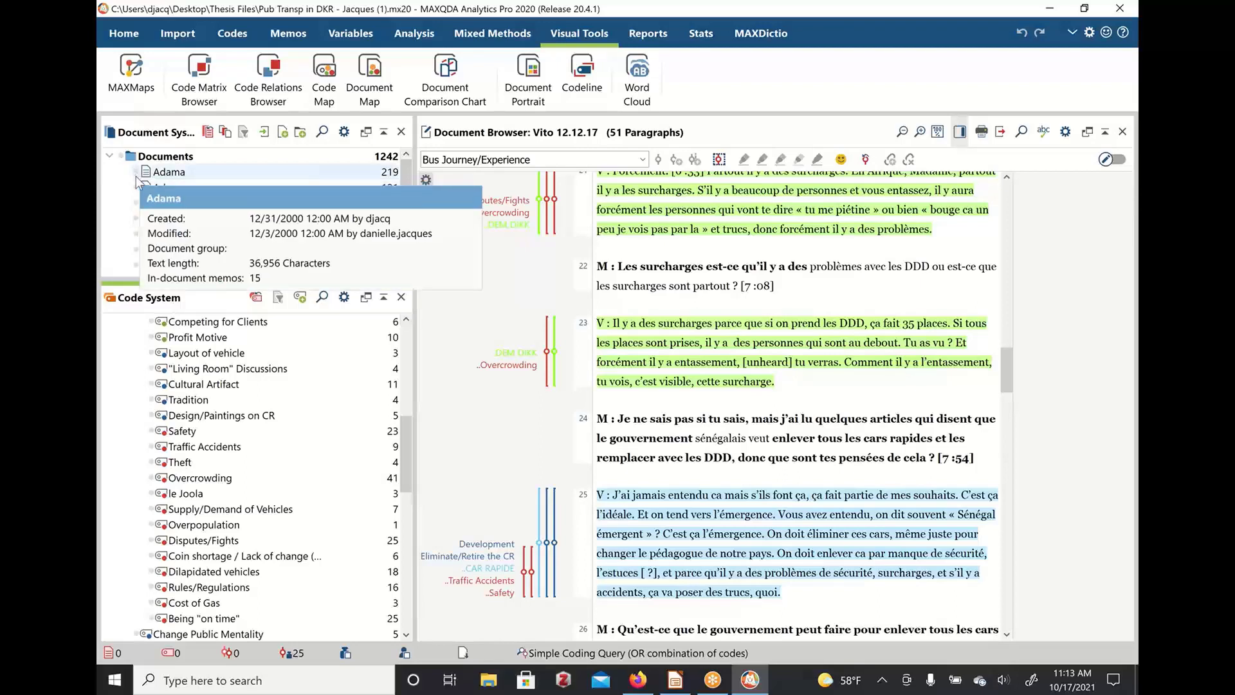
{"action": "left_click", "coordinate": [135, 175]}
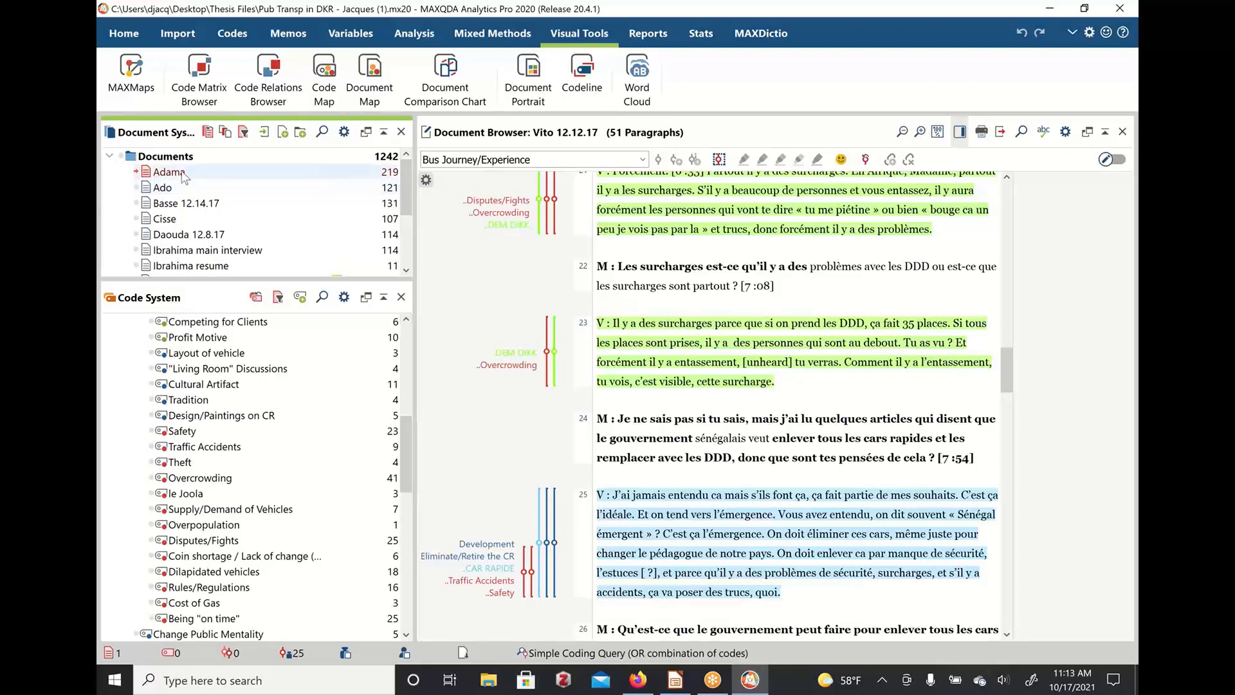
{"action": "mouse_move", "coordinate": [191, 177]}
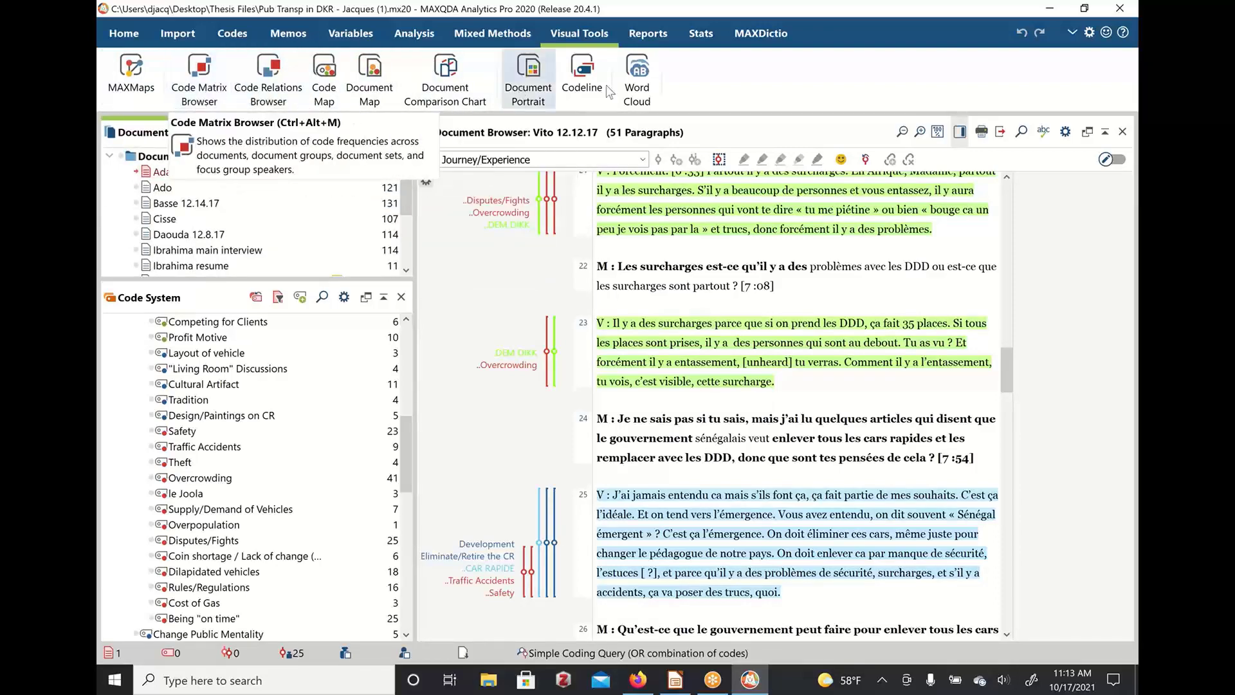
{"action": "left_click", "coordinate": [490, 34]}
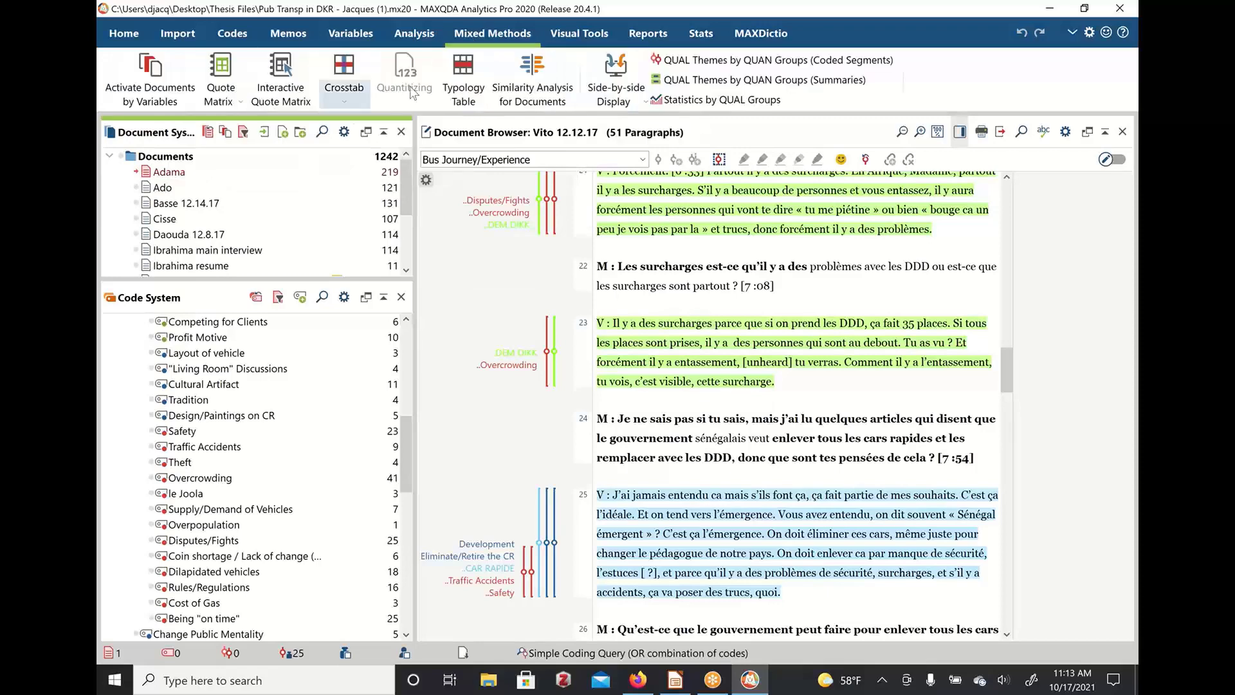
{"action": "left_click", "coordinate": [573, 39]}
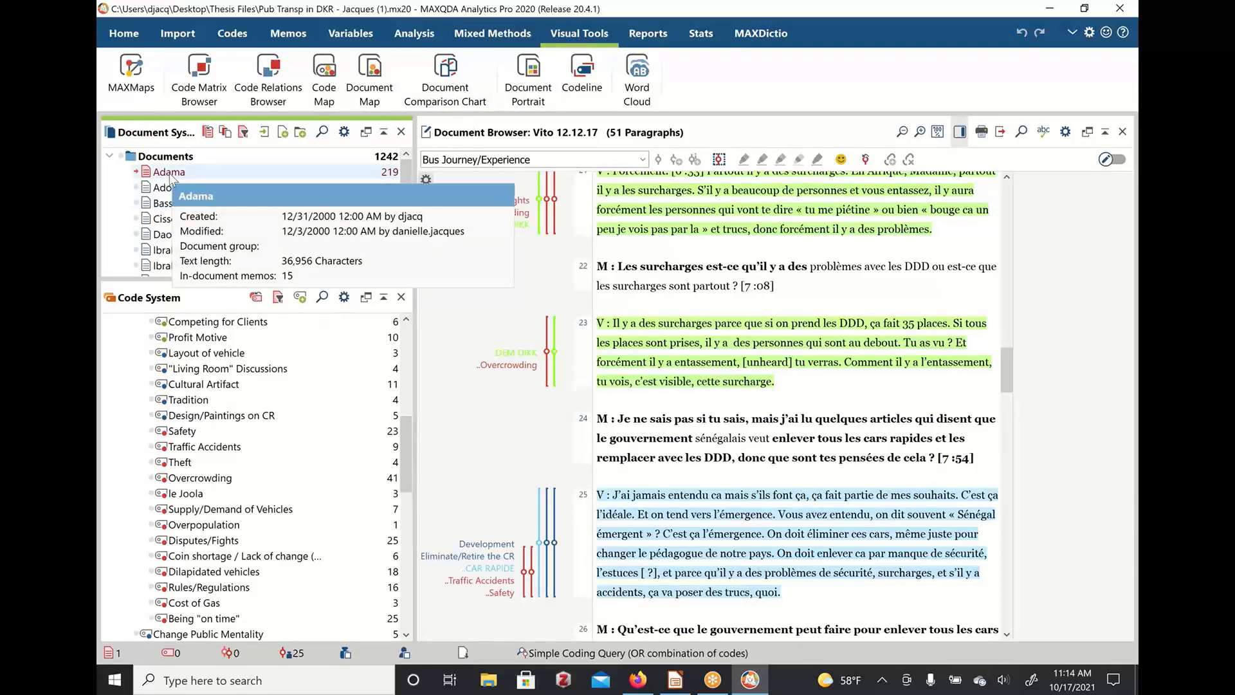
Activate the second through fifth interview documents individually in the document list
{"action": "mouse_move", "coordinate": [182, 275]}
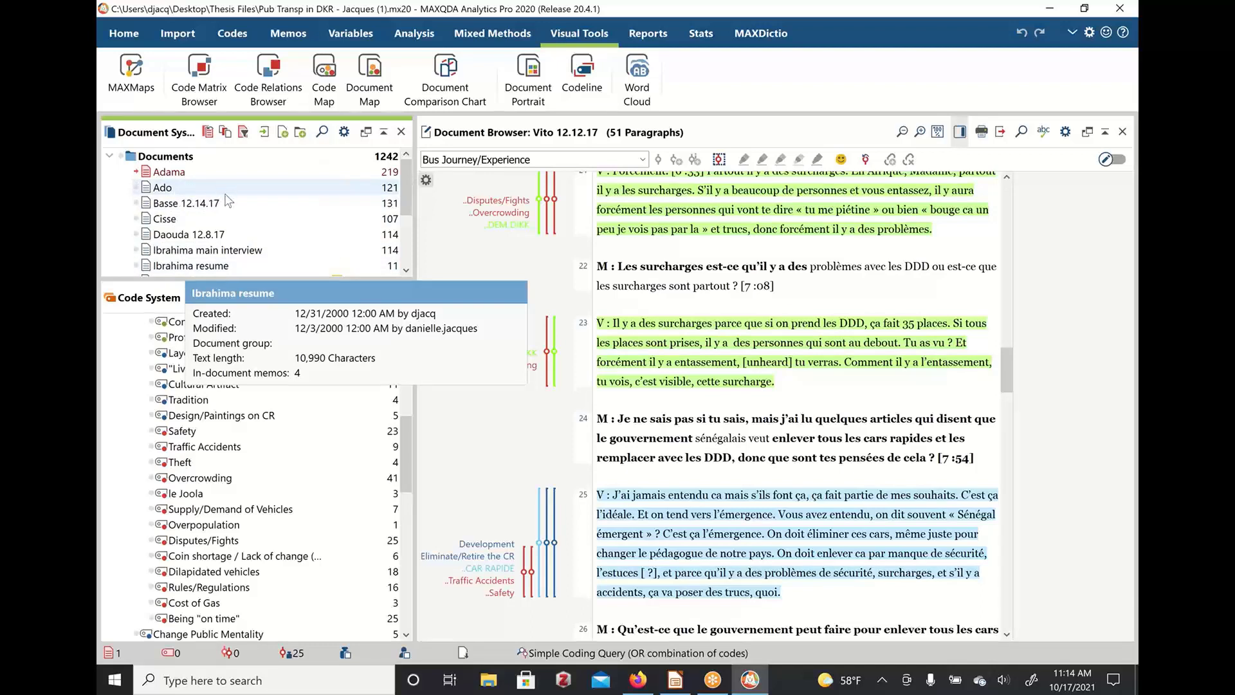
{"action": "mouse_move", "coordinate": [238, 216]}
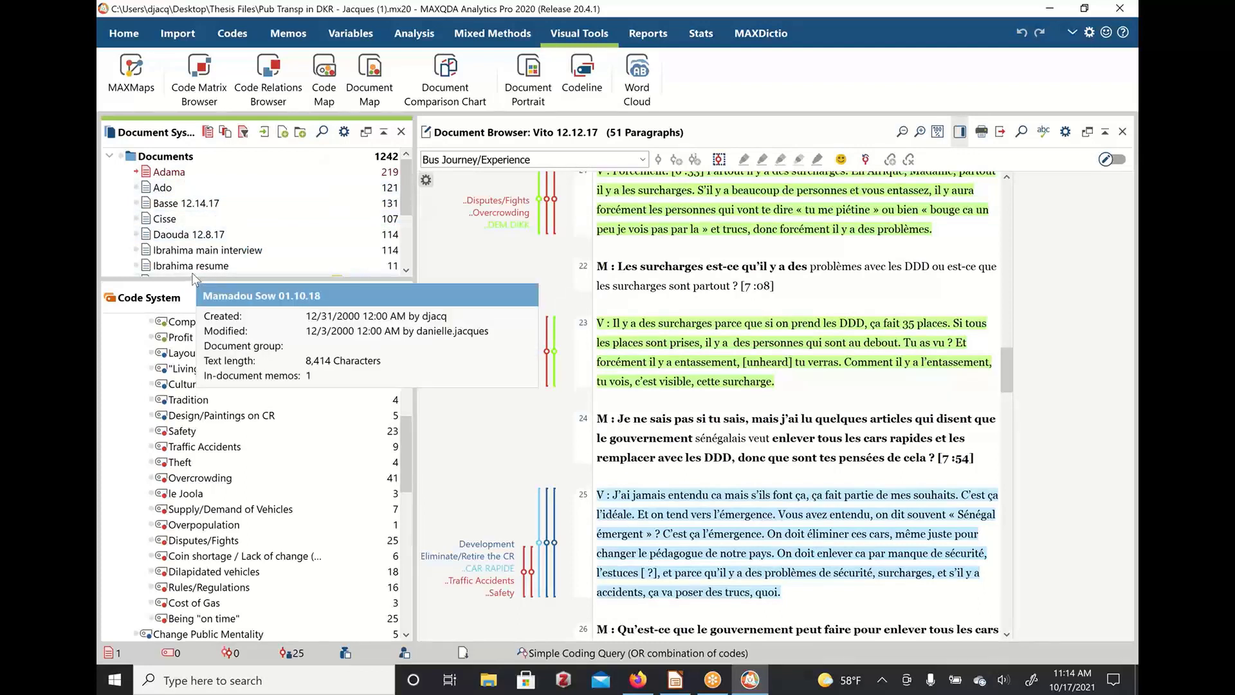
{"action": "left_click", "coordinate": [137, 187]}
{"action": "left_click", "coordinate": [136, 202]}
{"action": "left_click", "coordinate": [136, 219]}
{"action": "left_click", "coordinate": [136, 234]}
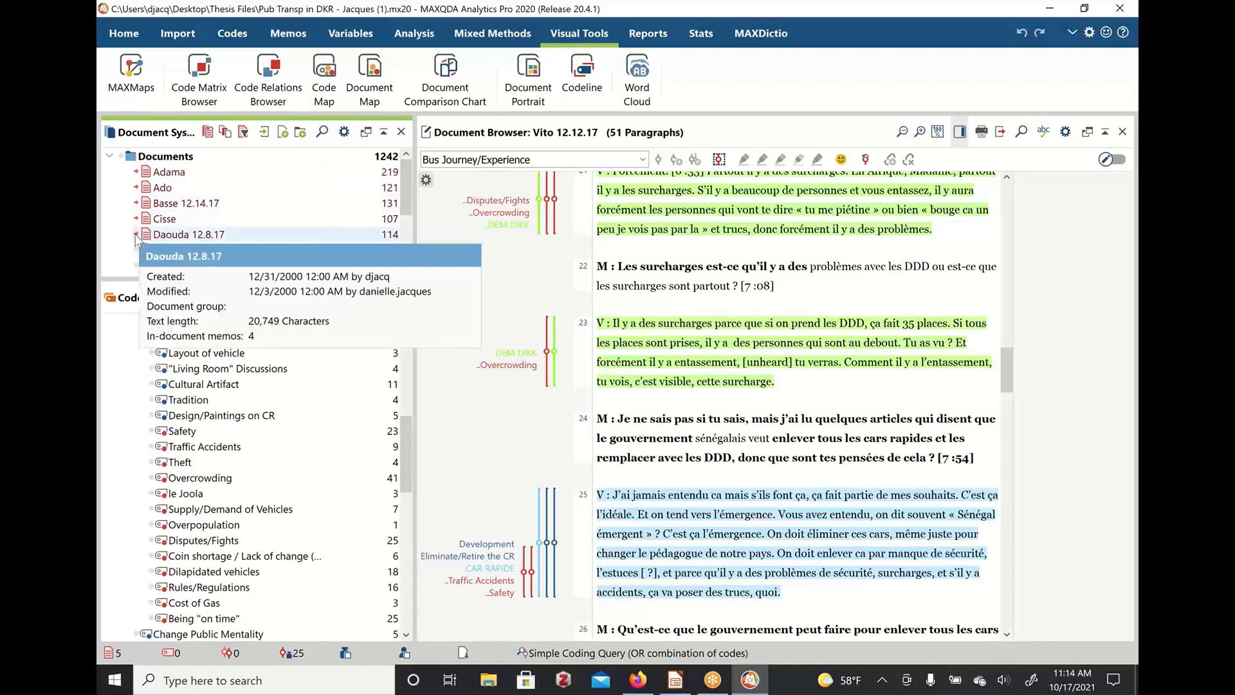
Enlarge the document list, activate all documents at once through the Documents root, and deactivate them all again
{"action": "left_click_drag", "start_coordinate": [209, 278], "coordinate": [209, 336]}
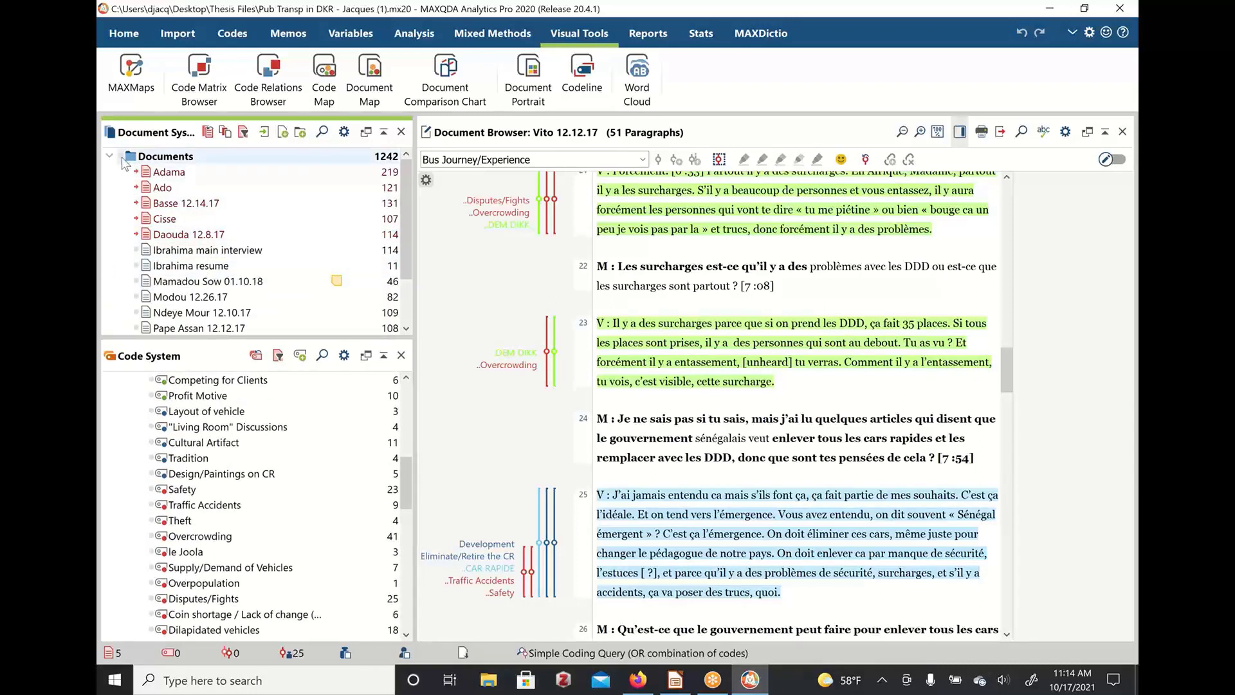
{"action": "left_click", "coordinate": [122, 157]}
{"action": "left_click", "coordinate": [122, 157], "text": "ctrl"}
{"action": "scroll", "coordinate": [200, 229], "scroll_direction": "down", "scroll_amount": 1}
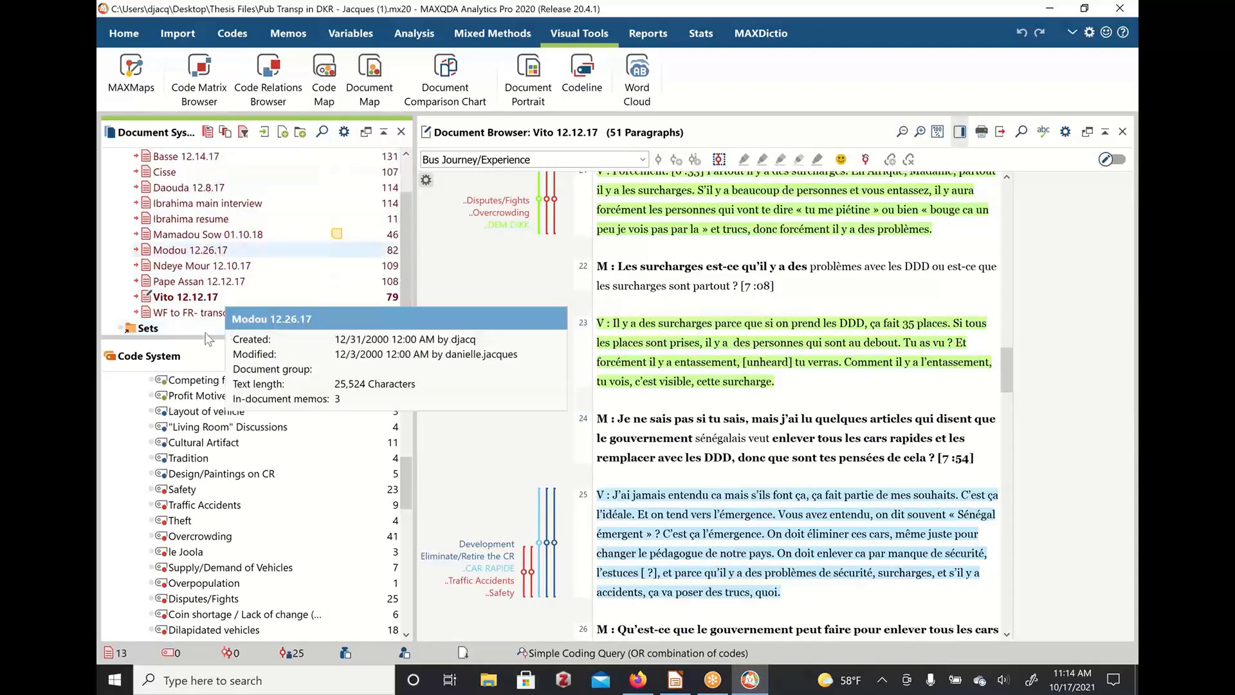
{"action": "scroll", "coordinate": [202, 330], "scroll_direction": "up", "scroll_amount": 1}
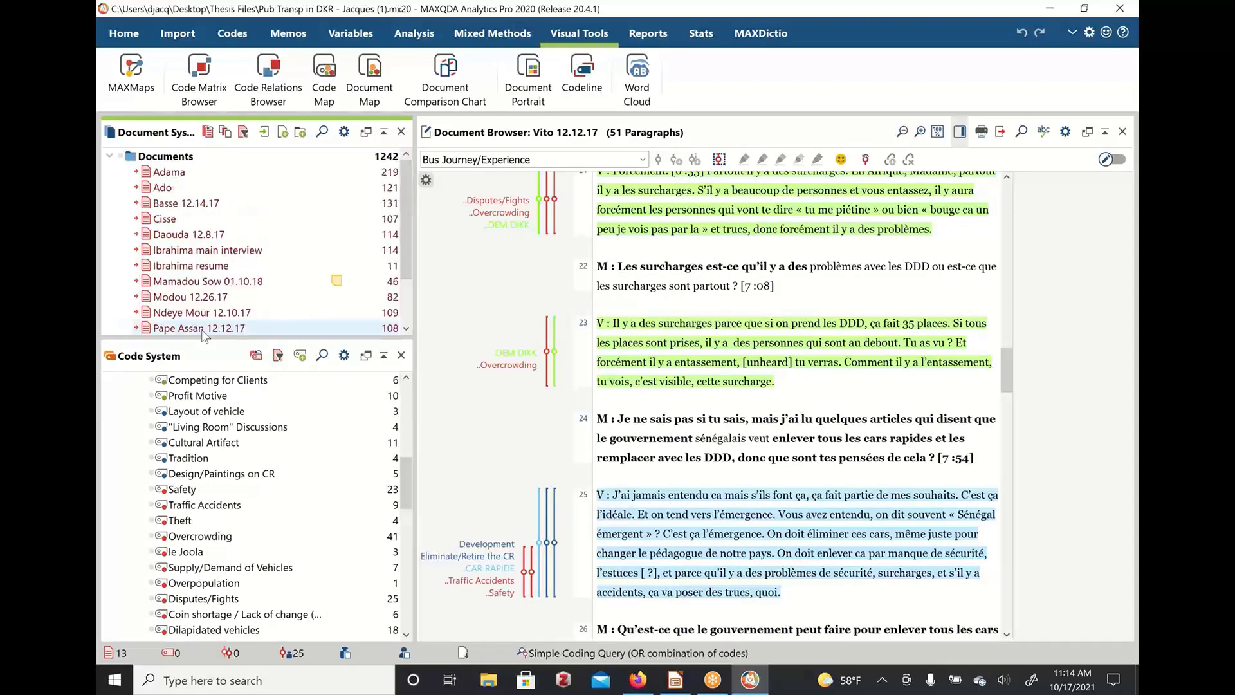
{"action": "left_click", "coordinate": [123, 157]}
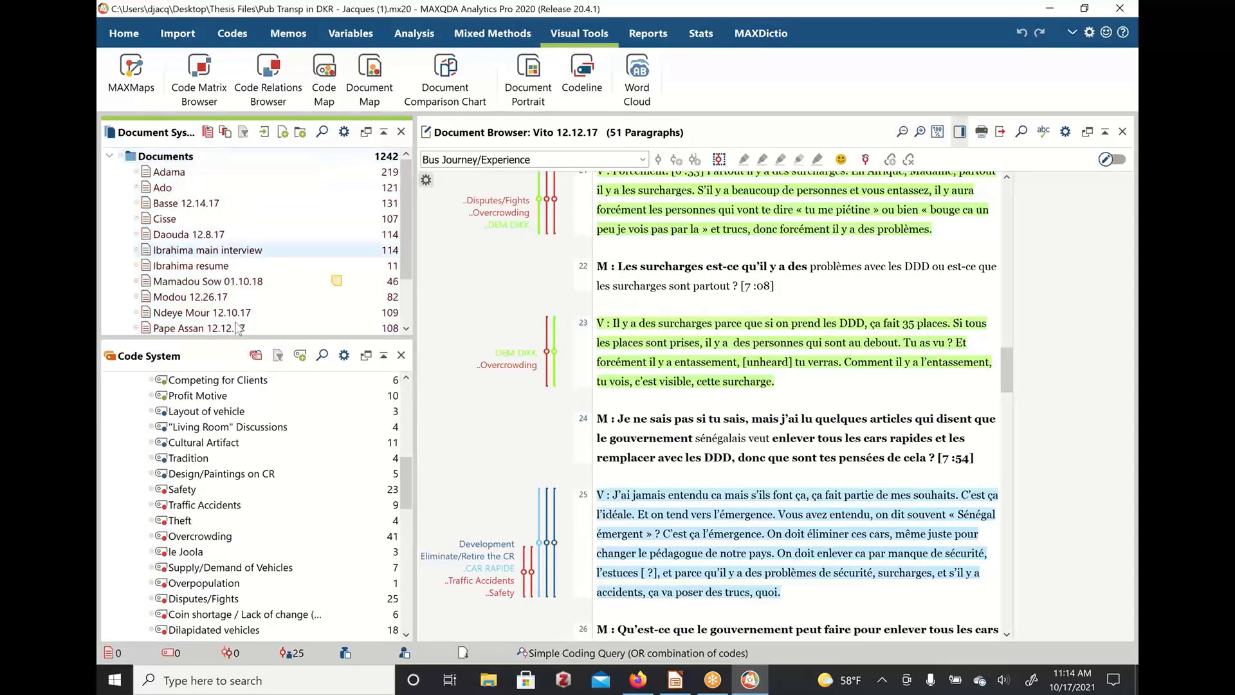
Give the code system more room, activate the Lack of Education code at its beginning, and deactivate it again
{"action": "left_click_drag", "start_coordinate": [223, 341], "coordinate": [219, 226]}
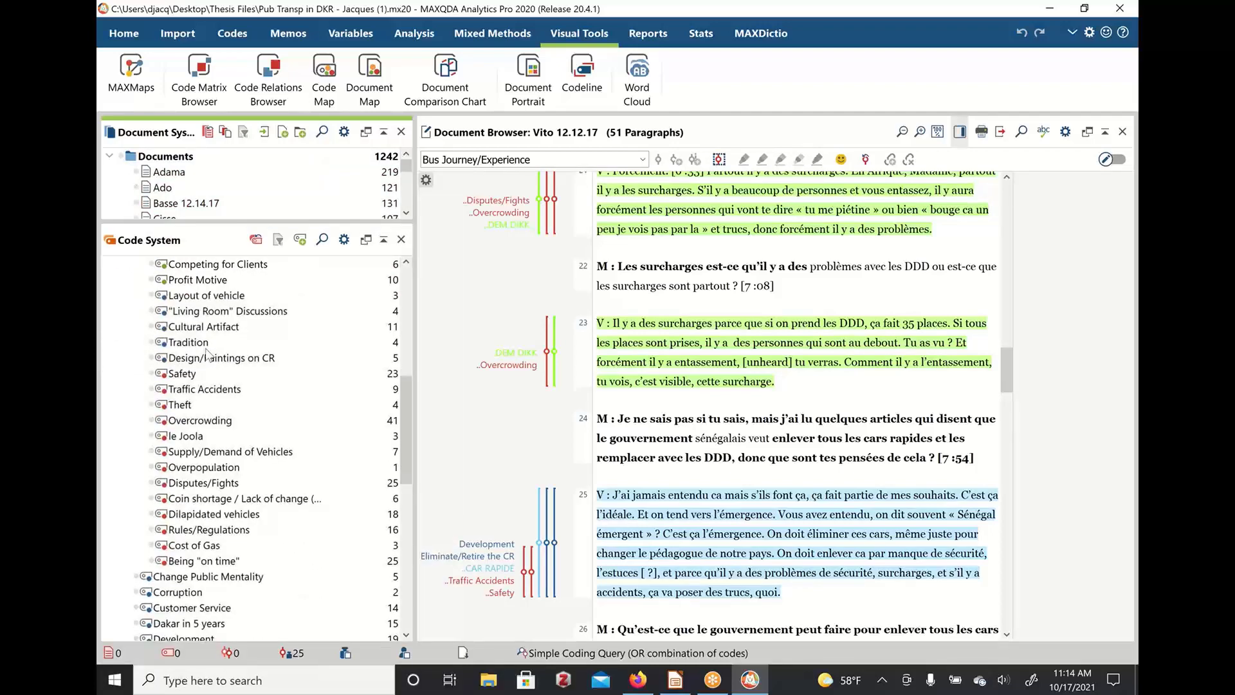
{"action": "scroll", "coordinate": [233, 424], "scroll_direction": "up", "scroll_amount": 7}
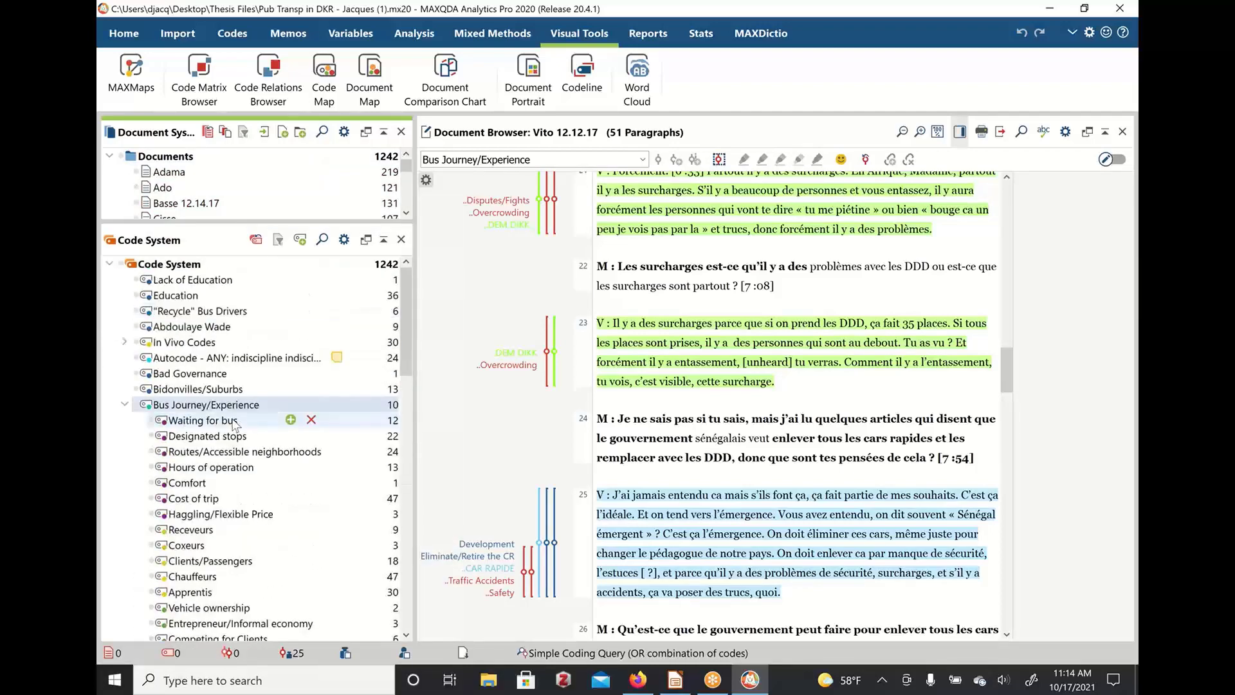
{"action": "left_click", "coordinate": [137, 280]}
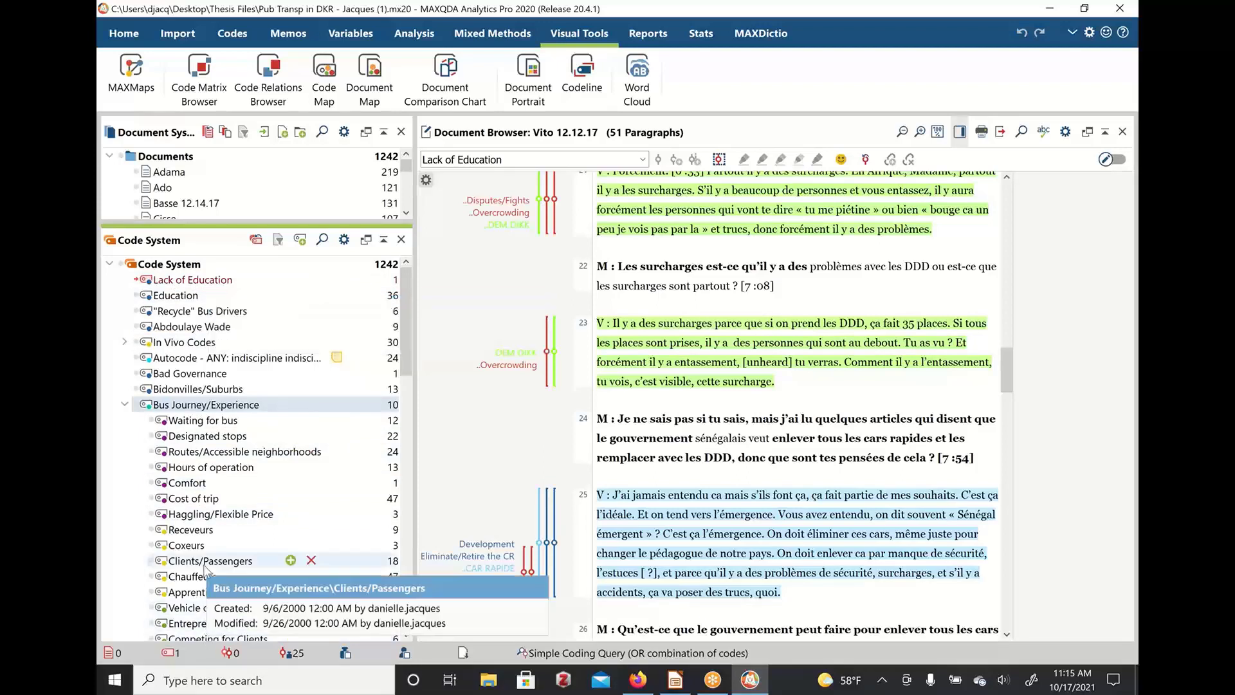
{"action": "left_click", "coordinate": [138, 280]}
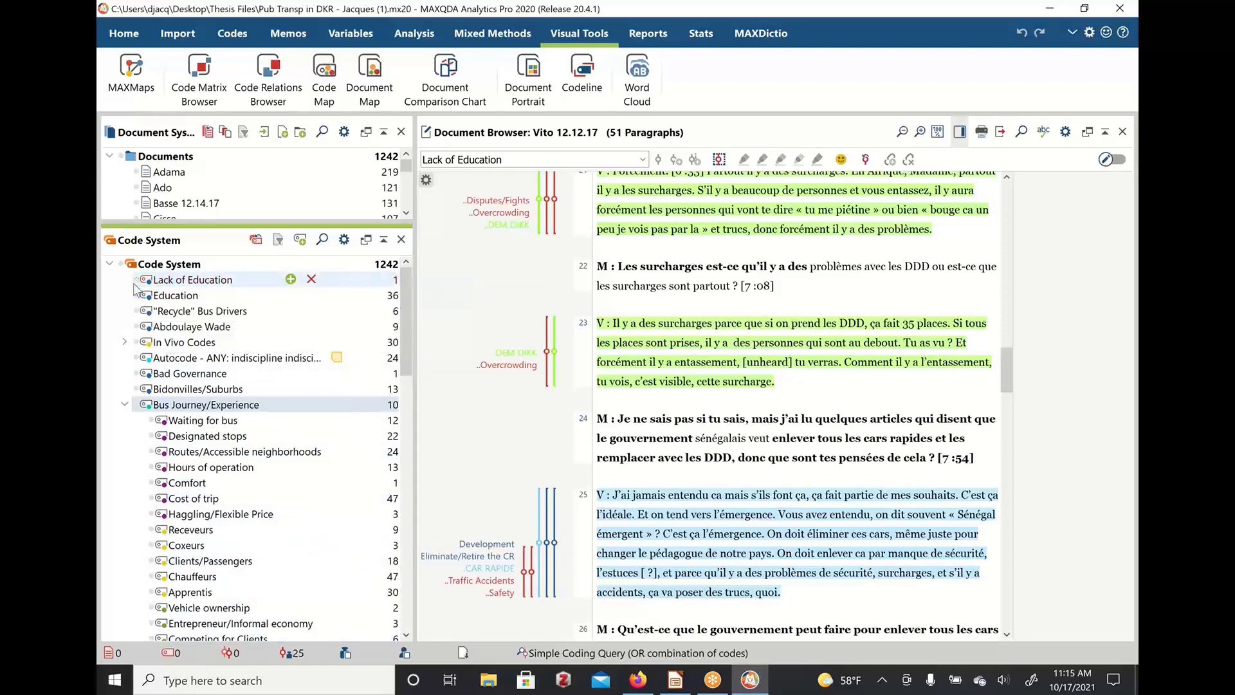
Activate the Waiting for bus, Designated stops, Routes/Accessible neighborhoods, Hours of operation and Comfort subcodes individually
{"action": "left_click", "coordinate": [153, 420]}
{"action": "left_click", "coordinate": [152, 437]}
{"action": "left_click", "coordinate": [152, 451]}
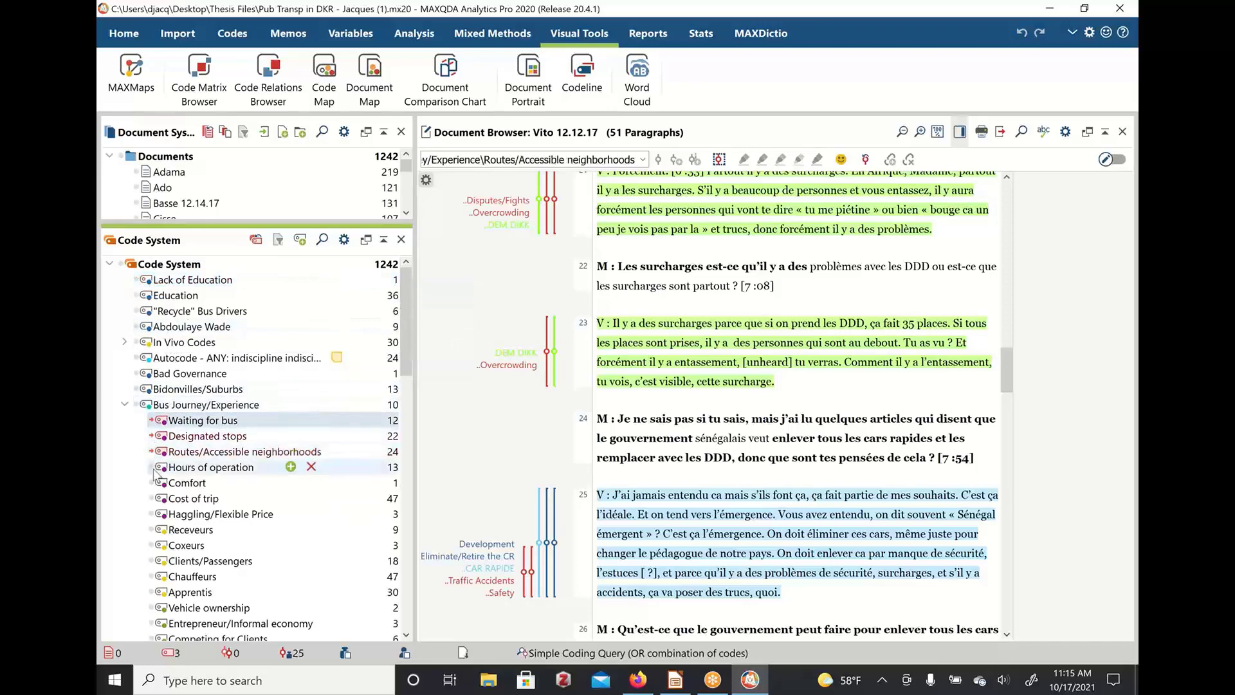
{"action": "left_click", "coordinate": [152, 468]}
{"action": "left_click", "coordinate": [153, 482]}
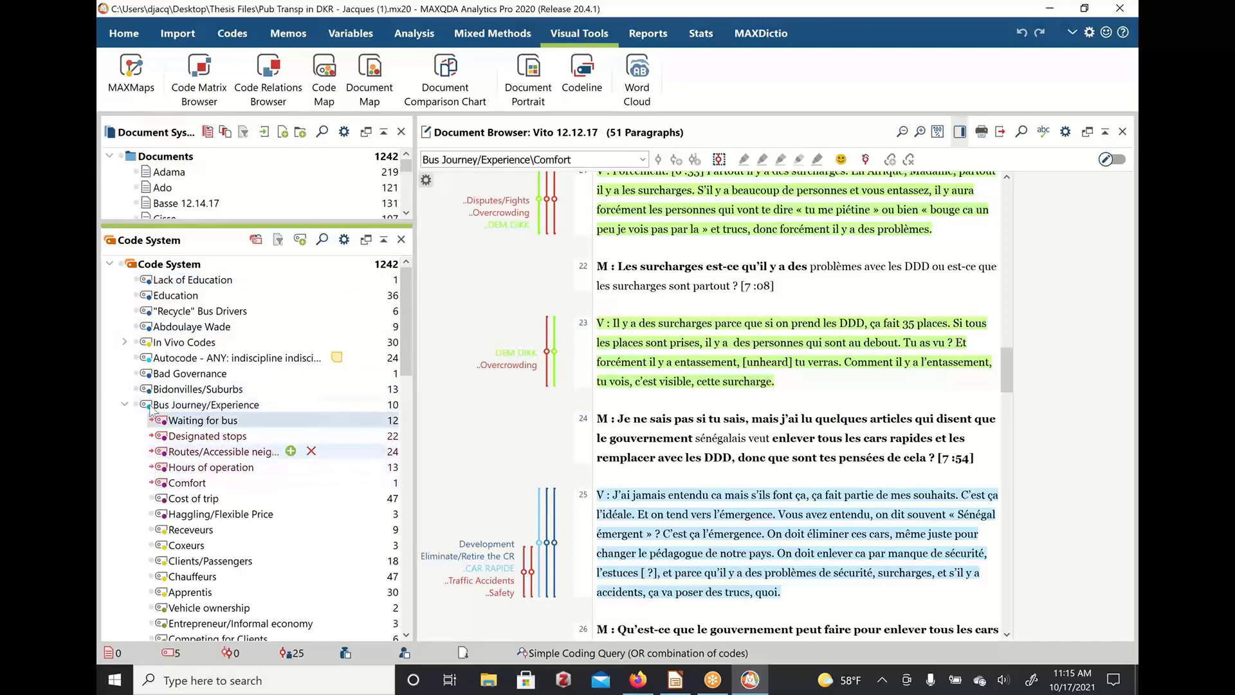
{"action": "scroll", "coordinate": [140, 410], "scroll_direction": "down", "scroll_amount": 1}
{"action": "scroll", "coordinate": [140, 410], "scroll_direction": "up", "scroll_amount": 1}
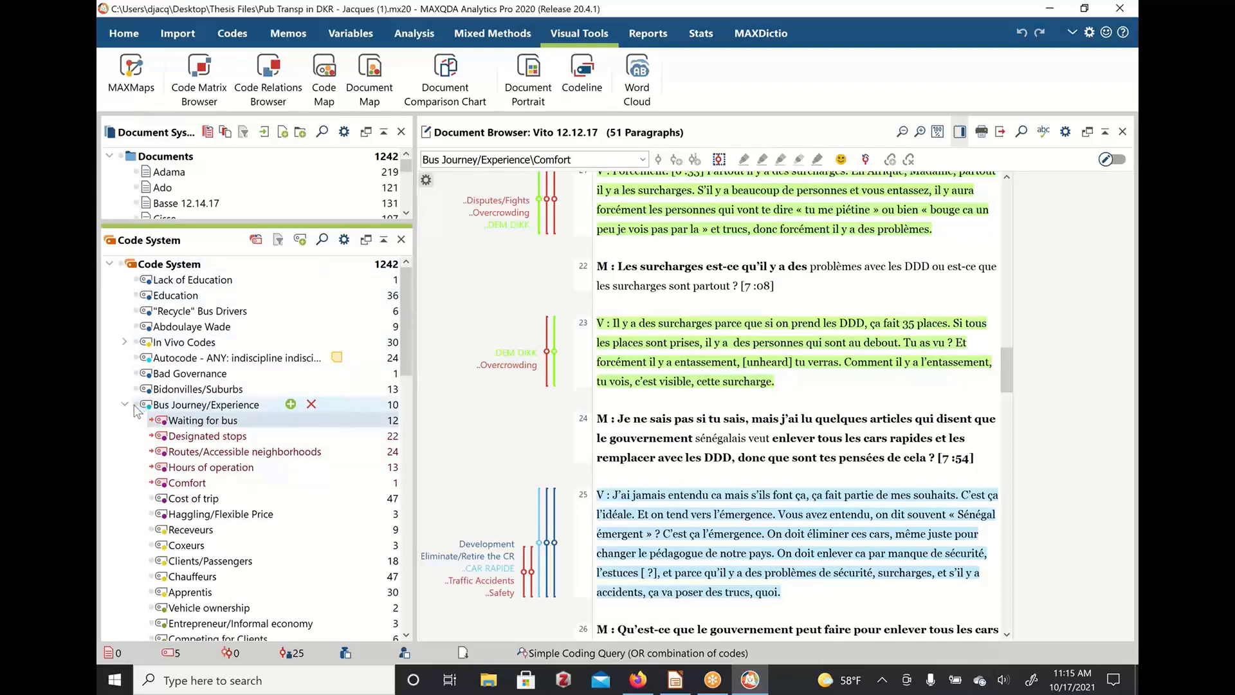
Activate the Bus Journey/Experience code together with all its subcodes, review them, and reset the code activations
{"action": "mouse_move", "coordinate": [138, 410]}
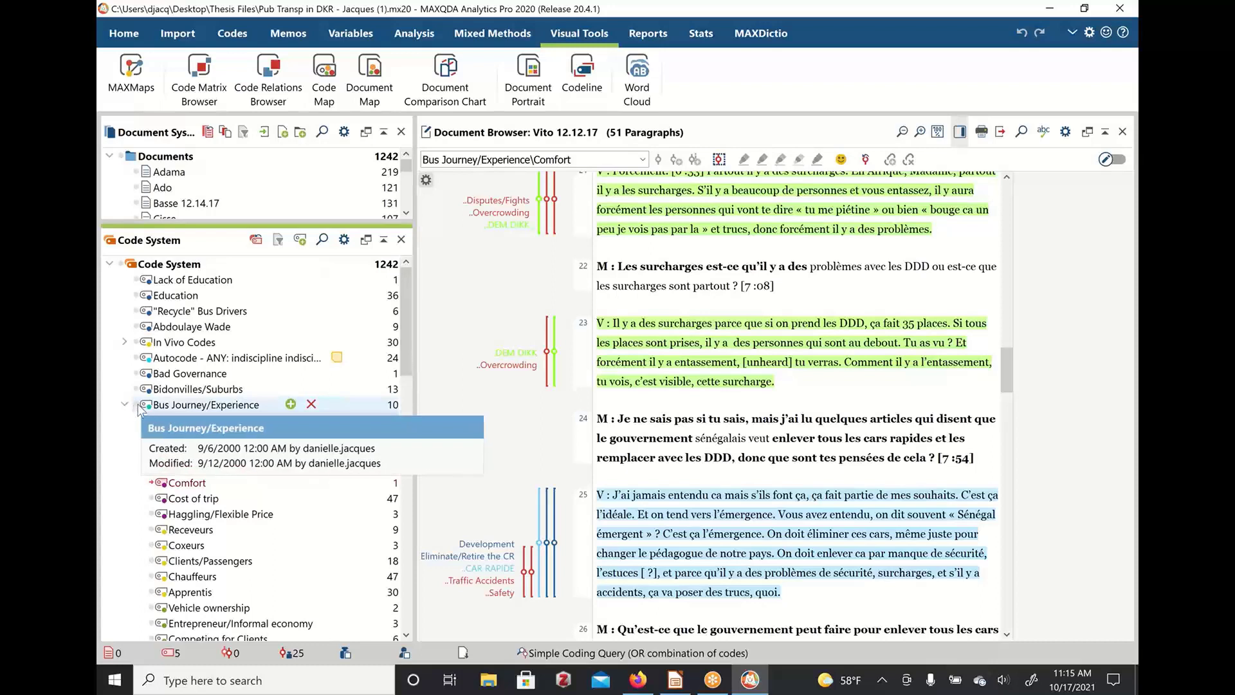
{"action": "left_click", "coordinate": [139, 410]}
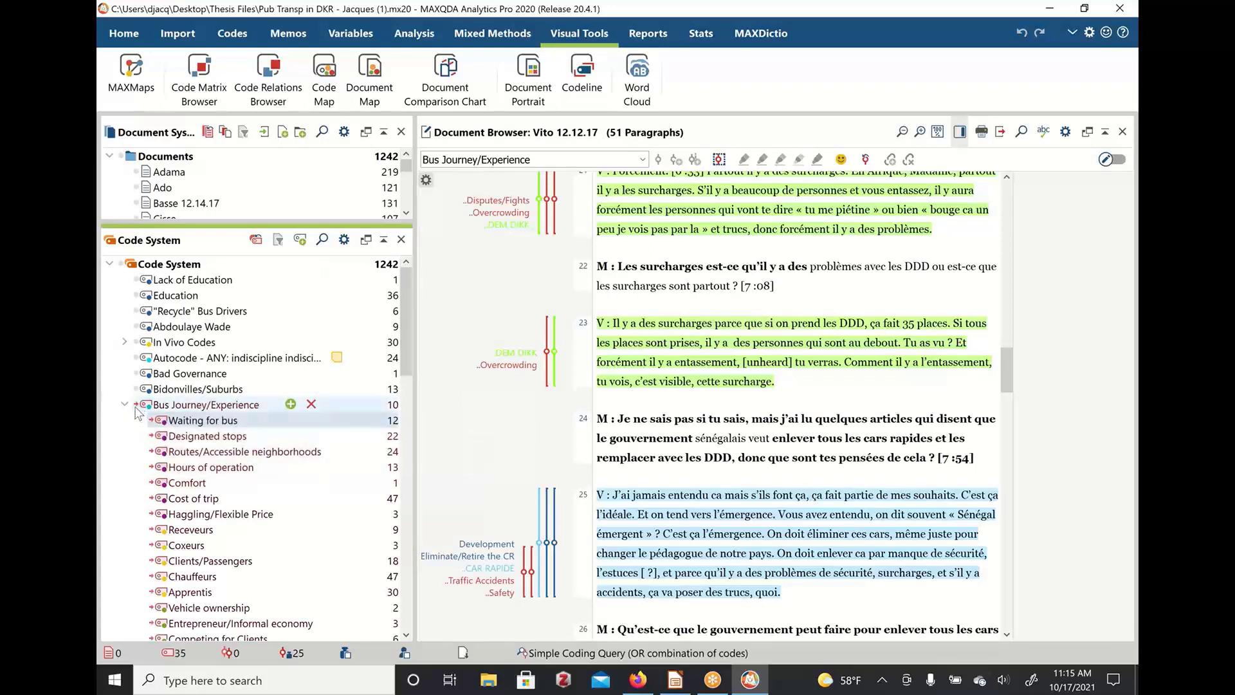
{"action": "mouse_move", "coordinate": [139, 410]}
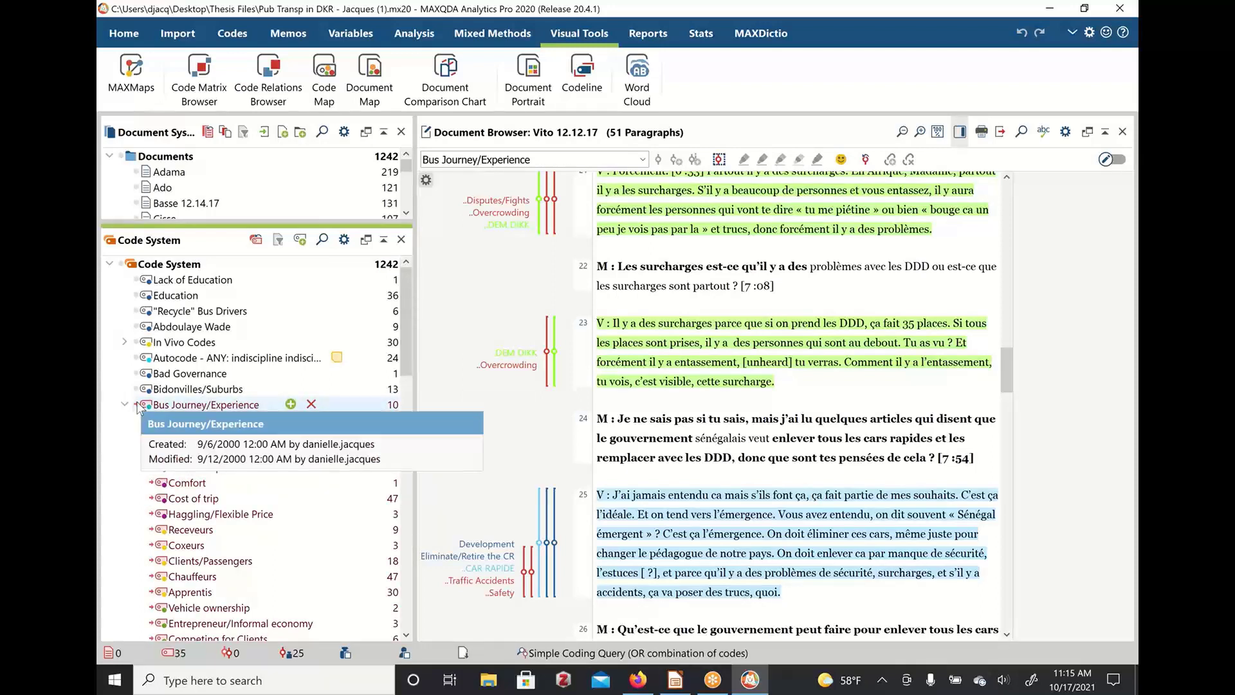
{"action": "scroll", "coordinate": [138, 410], "scroll_direction": "down", "scroll_amount": 2}
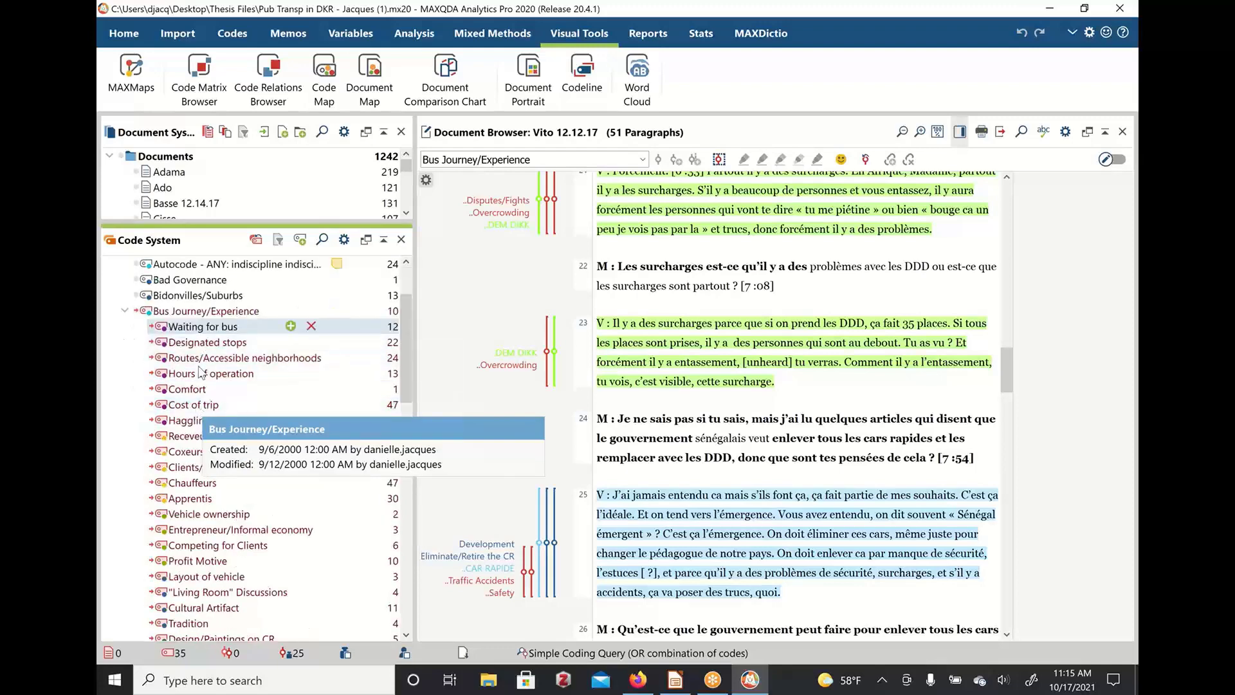
{"action": "scroll", "coordinate": [220, 616], "scroll_direction": "down", "scroll_amount": 6}
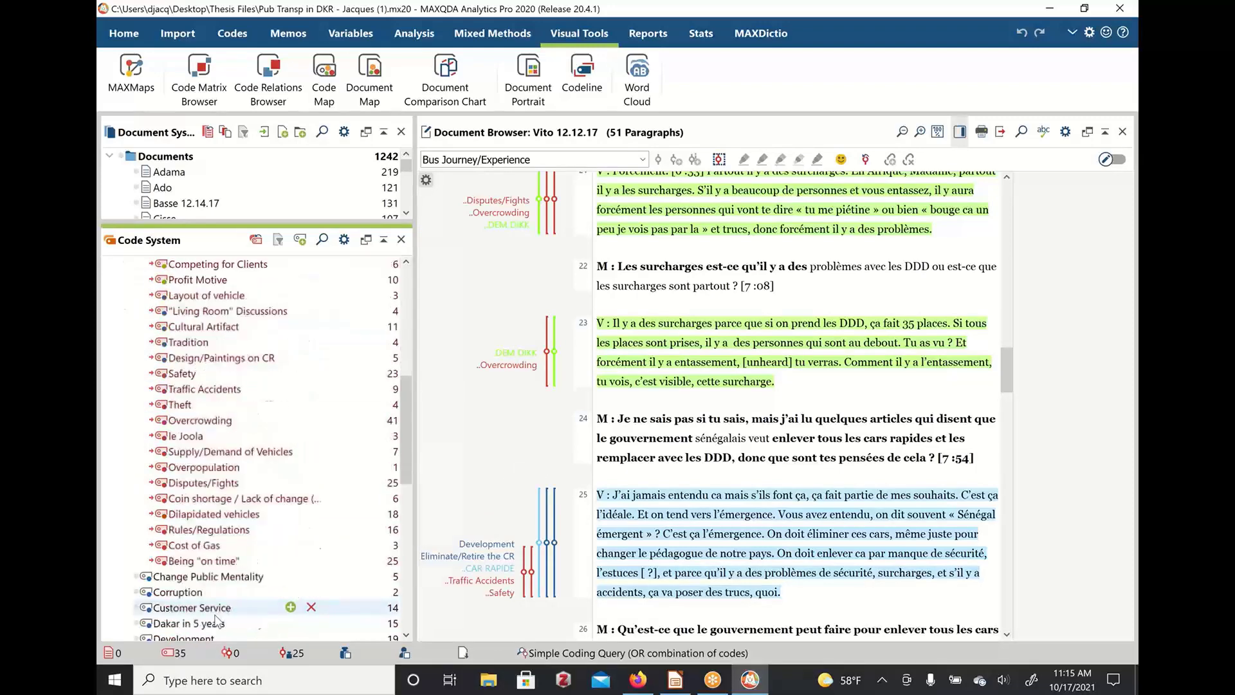
{"action": "scroll", "coordinate": [216, 619], "scroll_direction": "up", "scroll_amount": 3}
{"action": "scroll", "coordinate": [216, 619], "scroll_direction": "up", "scroll_amount": 5}
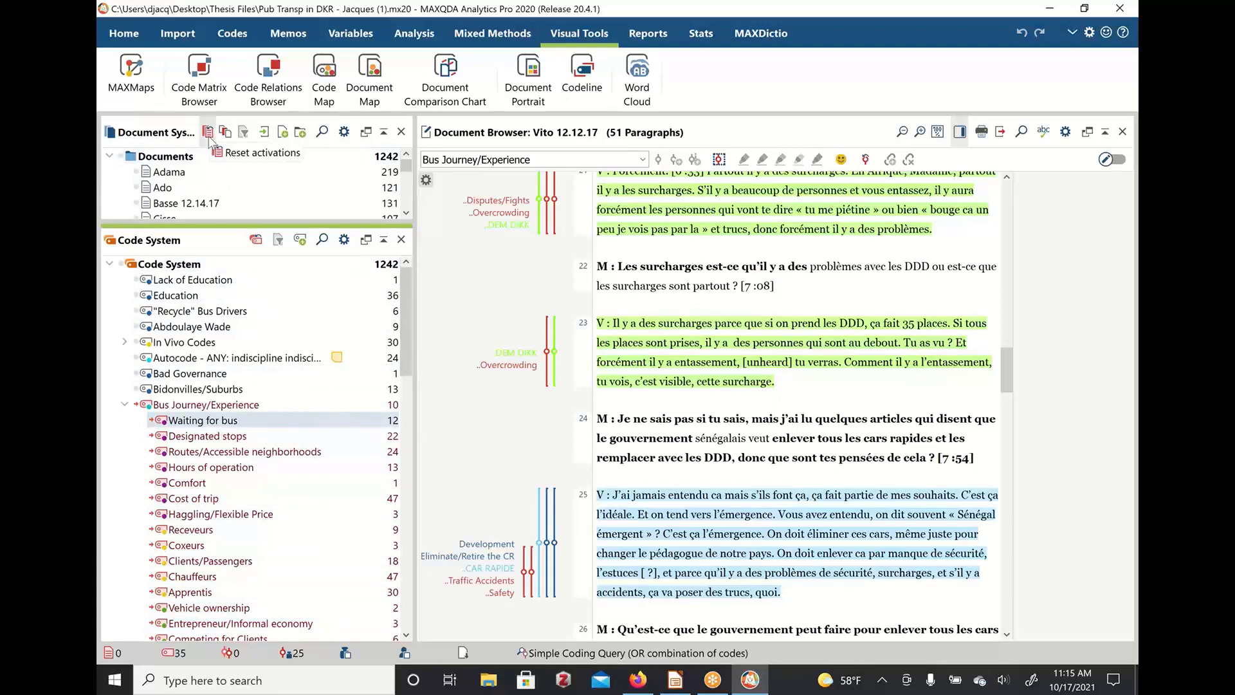
{"action": "left_click", "coordinate": [256, 241]}
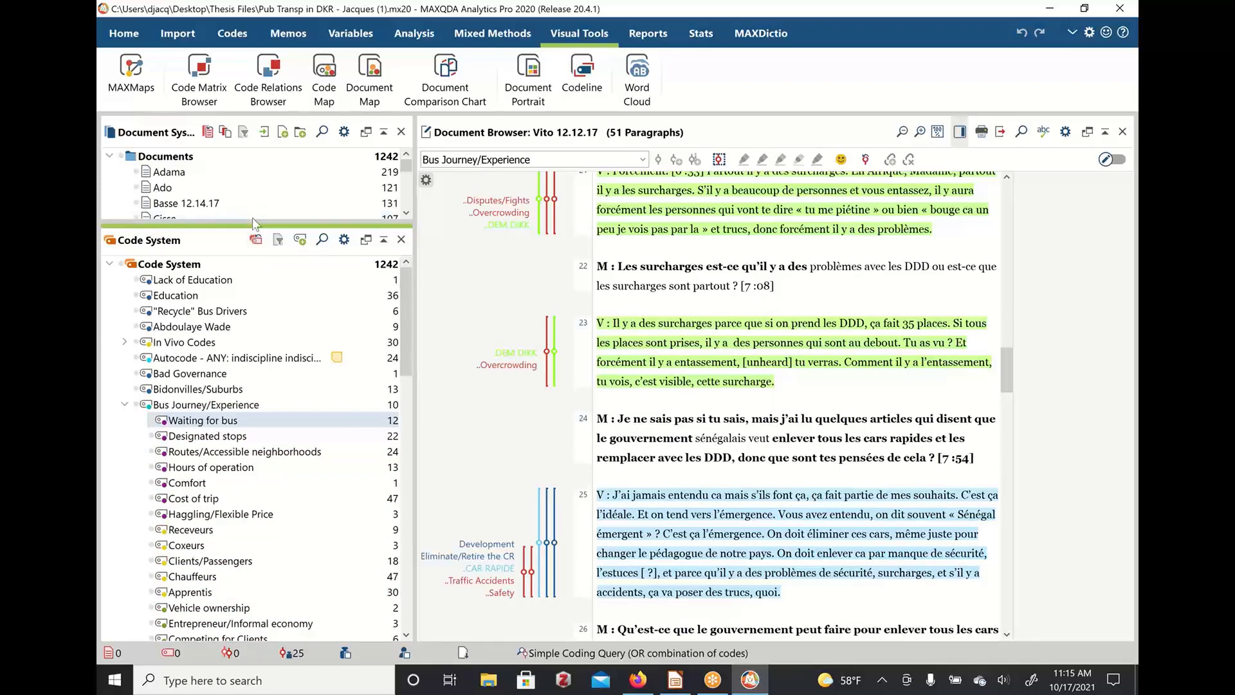
Enlarge the document list, activate all documents through the Documents root, and reset the document activations
{"action": "left_click_drag", "start_coordinate": [254, 226], "coordinate": [245, 309]}
{"action": "left_click", "coordinate": [121, 156]}
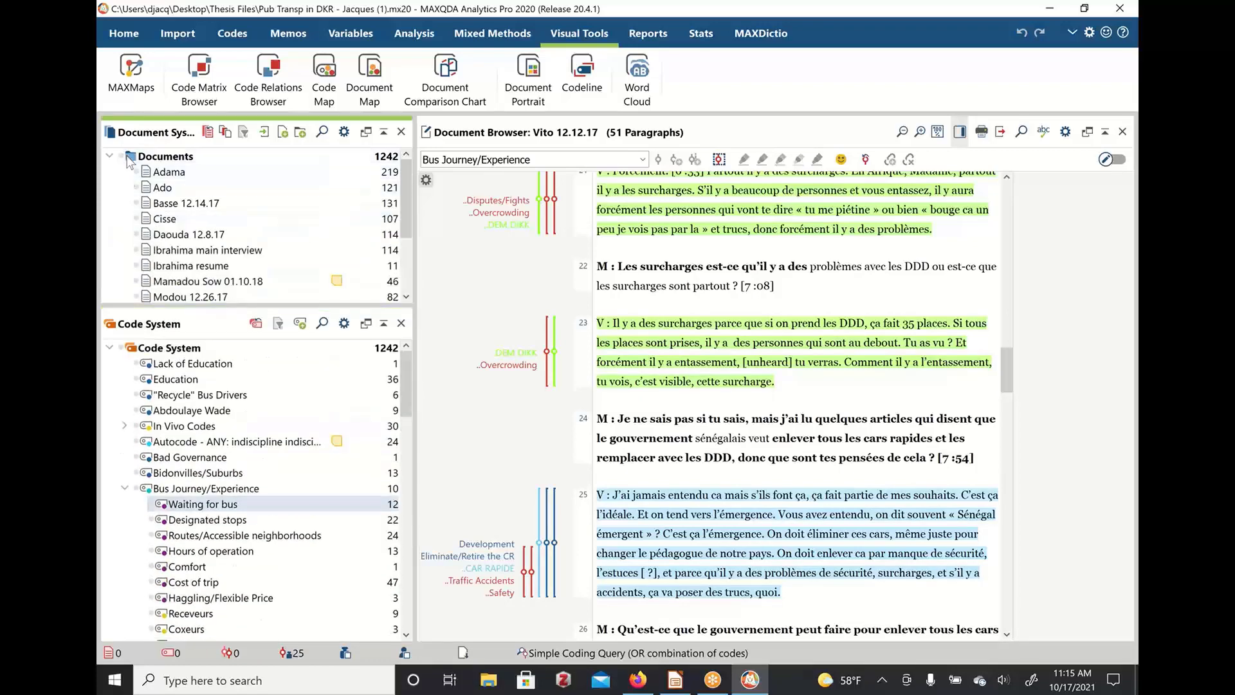
{"action": "left_click", "coordinate": [209, 133]}
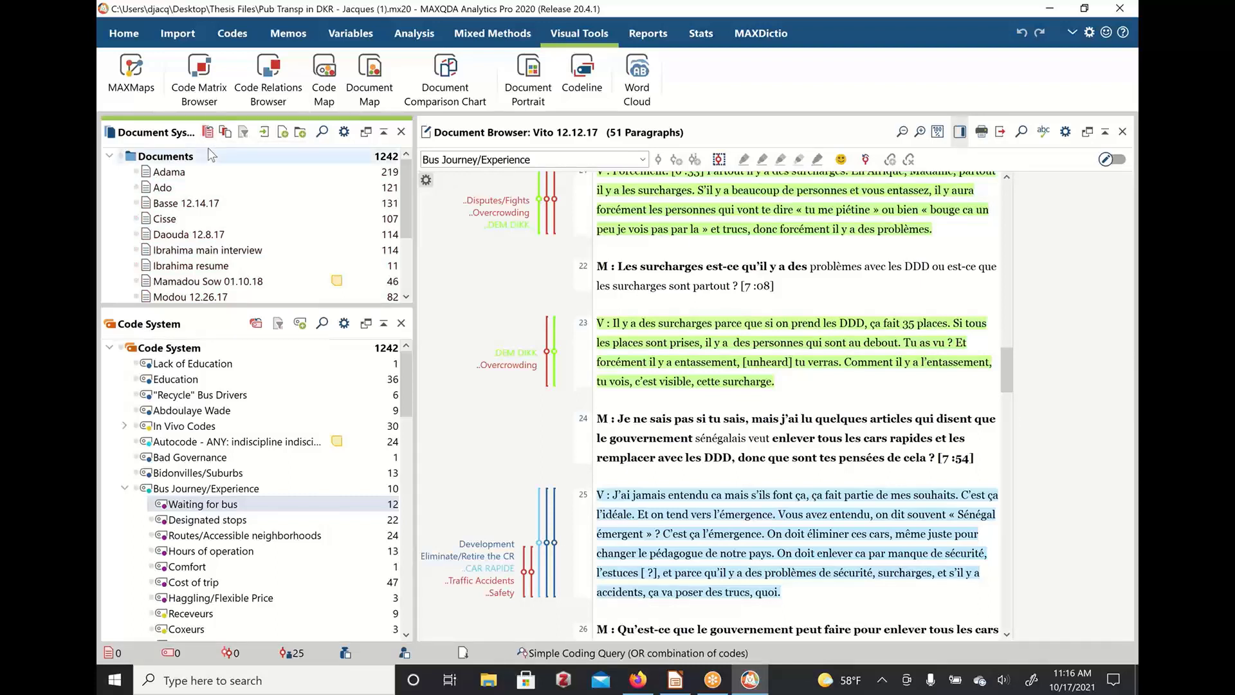
Switch the activation of the second interview document on and off twice
{"action": "left_click", "coordinate": [136, 188]}
{"action": "left_click", "coordinate": [135, 189]}
{"action": "left_click", "coordinate": [136, 189]}
{"action": "left_click", "coordinate": [136, 189]}
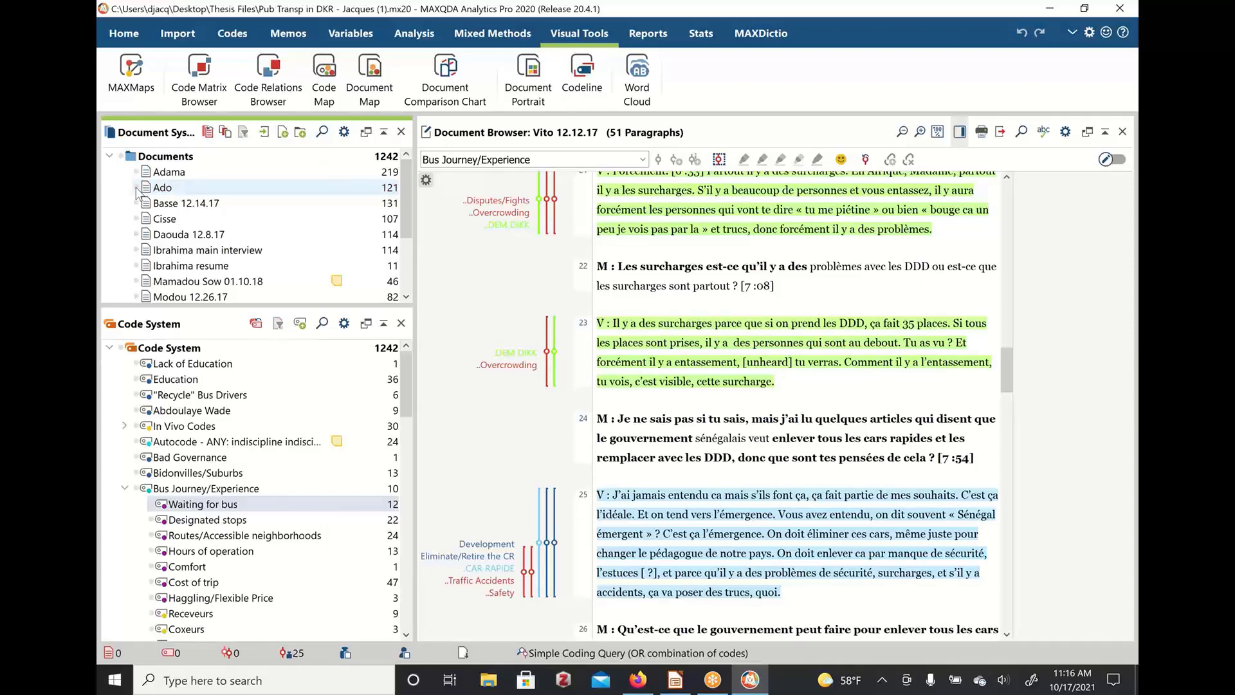
Start a Word Cloud and add the fourth interview document to its selection from the document list
{"action": "left_click_drag", "start_coordinate": [219, 302], "coordinate": [220, 237]}
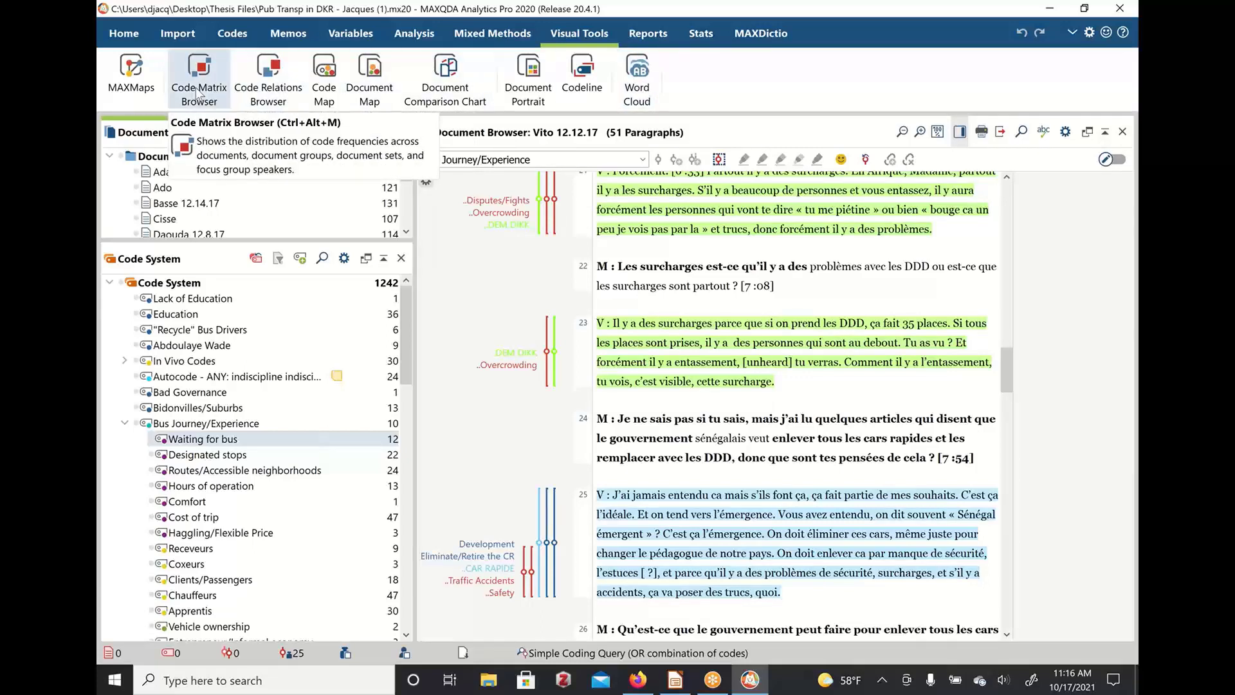
{"action": "left_click", "coordinate": [645, 80]}
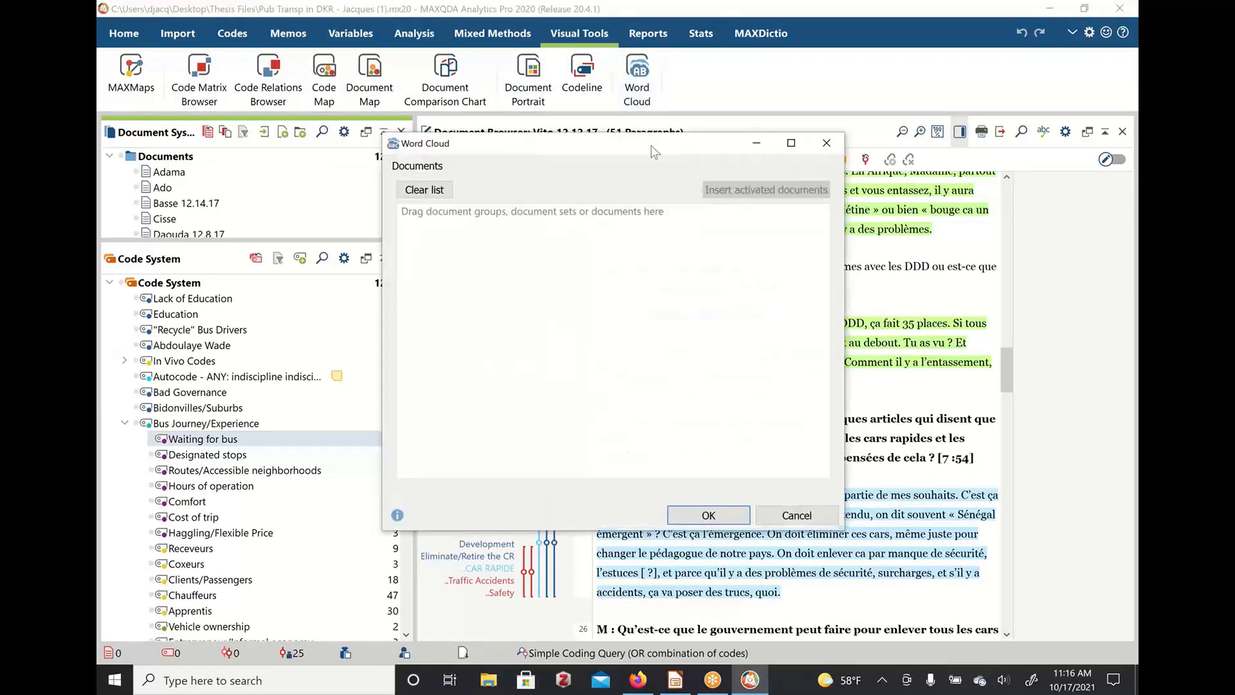
{"action": "left_click_drag", "start_coordinate": [647, 146], "coordinate": [675, 132]}
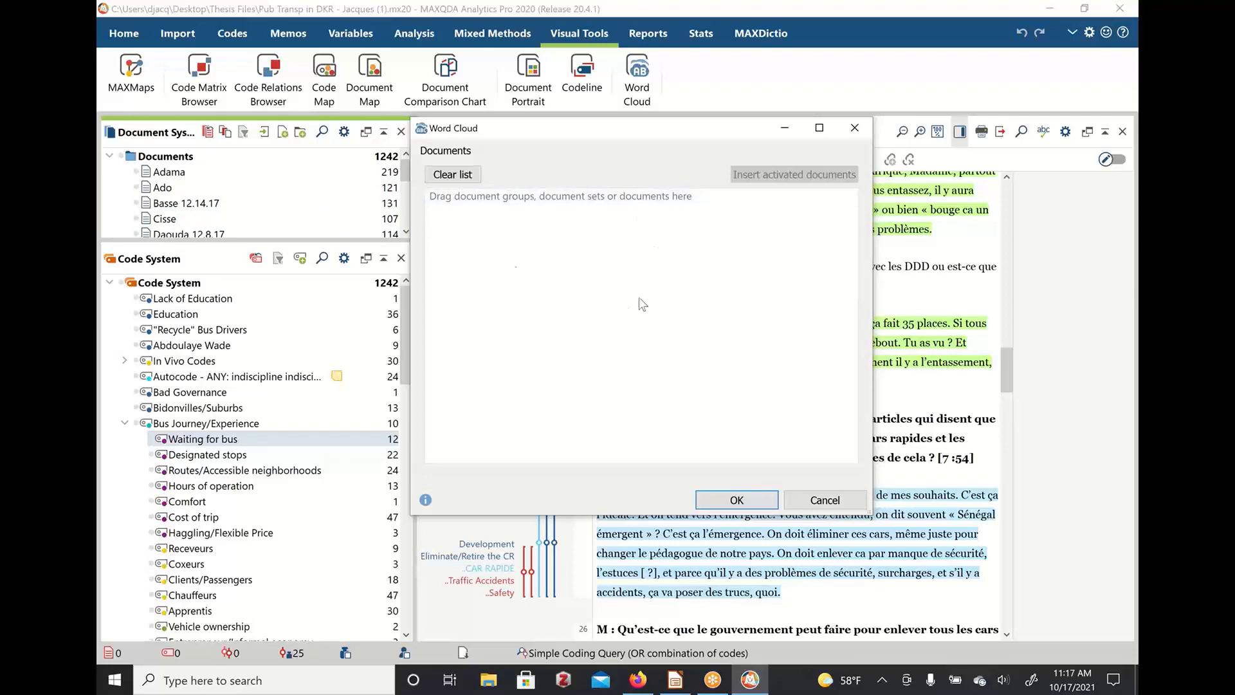
{"action": "left_click_drag", "start_coordinate": [226, 246], "coordinate": [226, 317]}
{"action": "left_click_drag", "start_coordinate": [150, 222], "coordinate": [550, 200]}
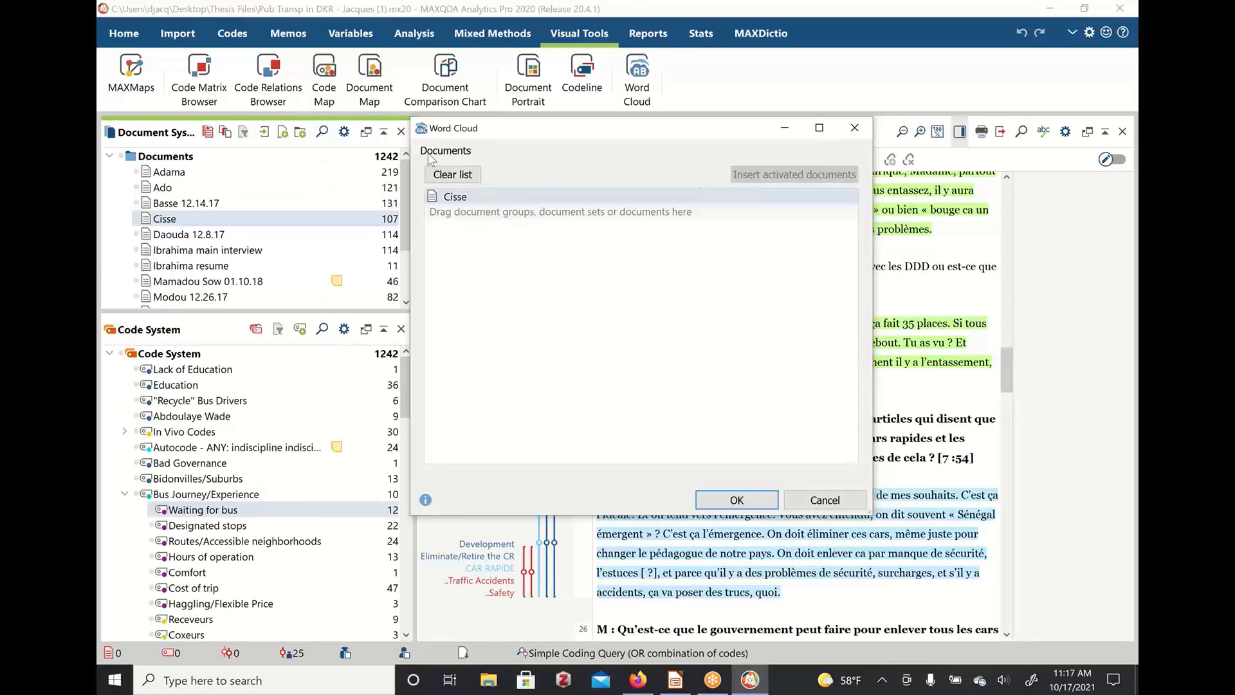
Activate the first three interview documents and insert the activated documents into the Word Cloud selection
{"action": "left_click", "coordinate": [136, 171]}
{"action": "left_click", "coordinate": [136, 187]}
{"action": "left_click", "coordinate": [136, 202]}
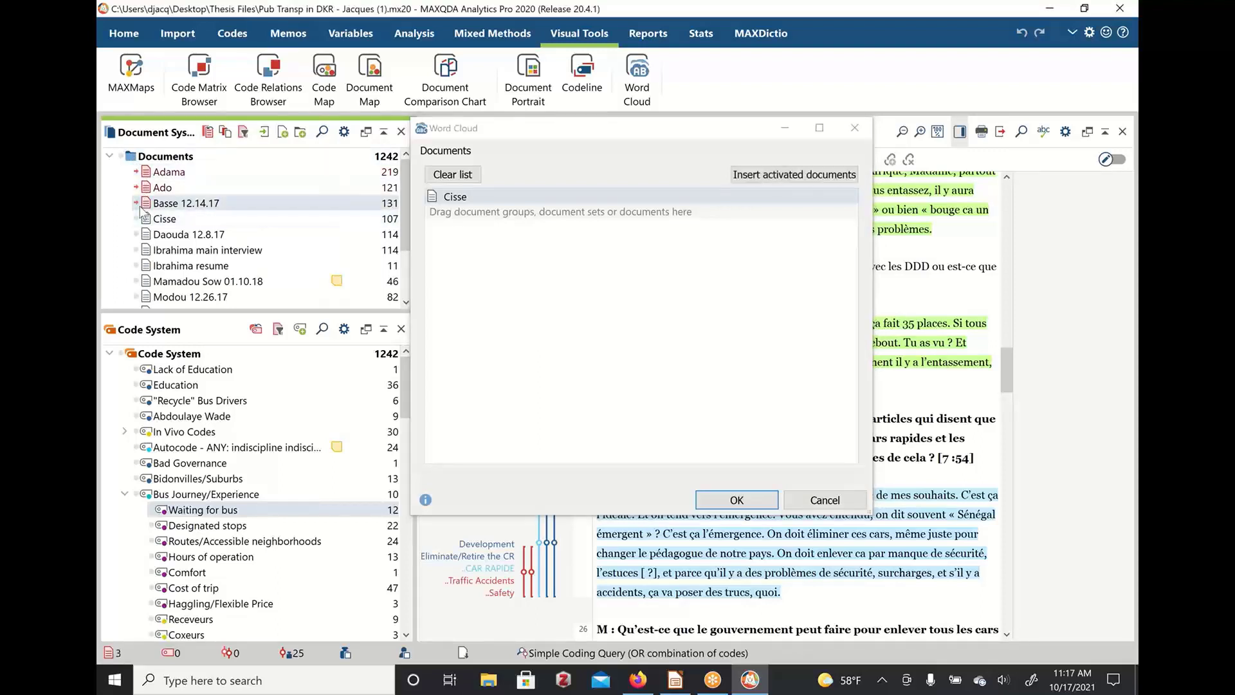
{"action": "left_click", "coordinate": [781, 183]}
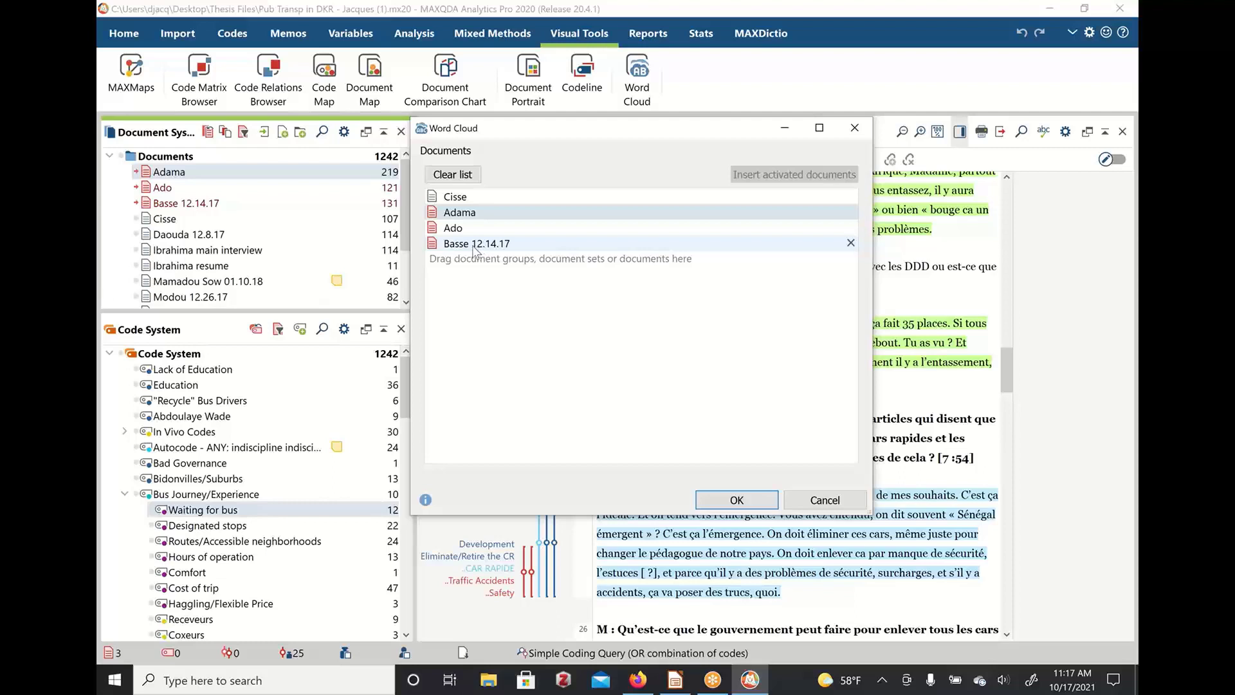
Clear the Word Cloud selection, add only the third interview document (dated 12.14.17), and generate its word cloud
{"action": "left_click", "coordinate": [466, 177]}
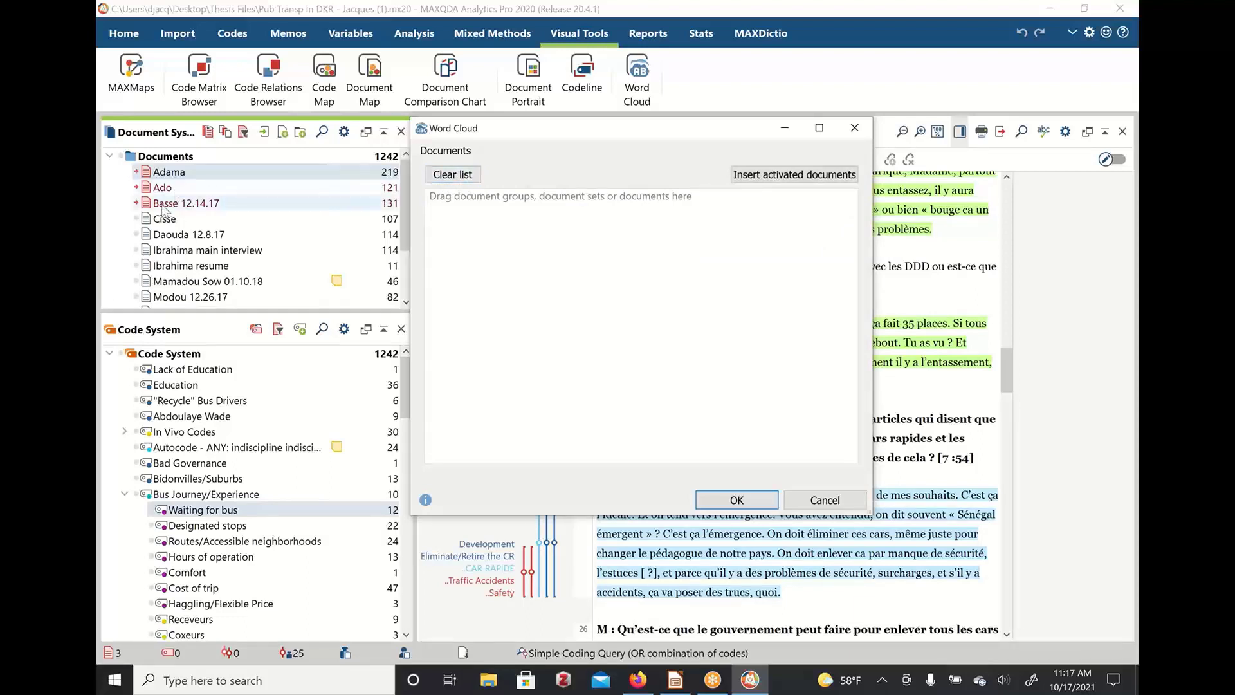
{"action": "left_click_drag", "start_coordinate": [168, 205], "coordinate": [603, 212]}
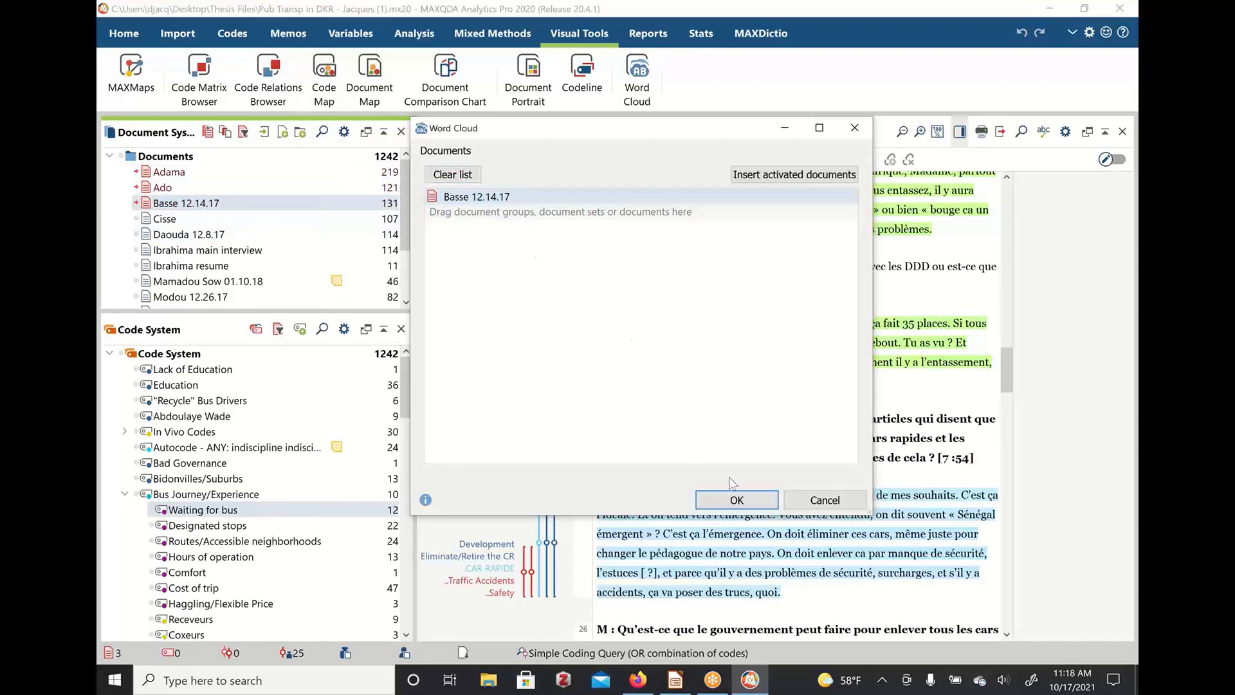
{"action": "left_click", "coordinate": [743, 502]}
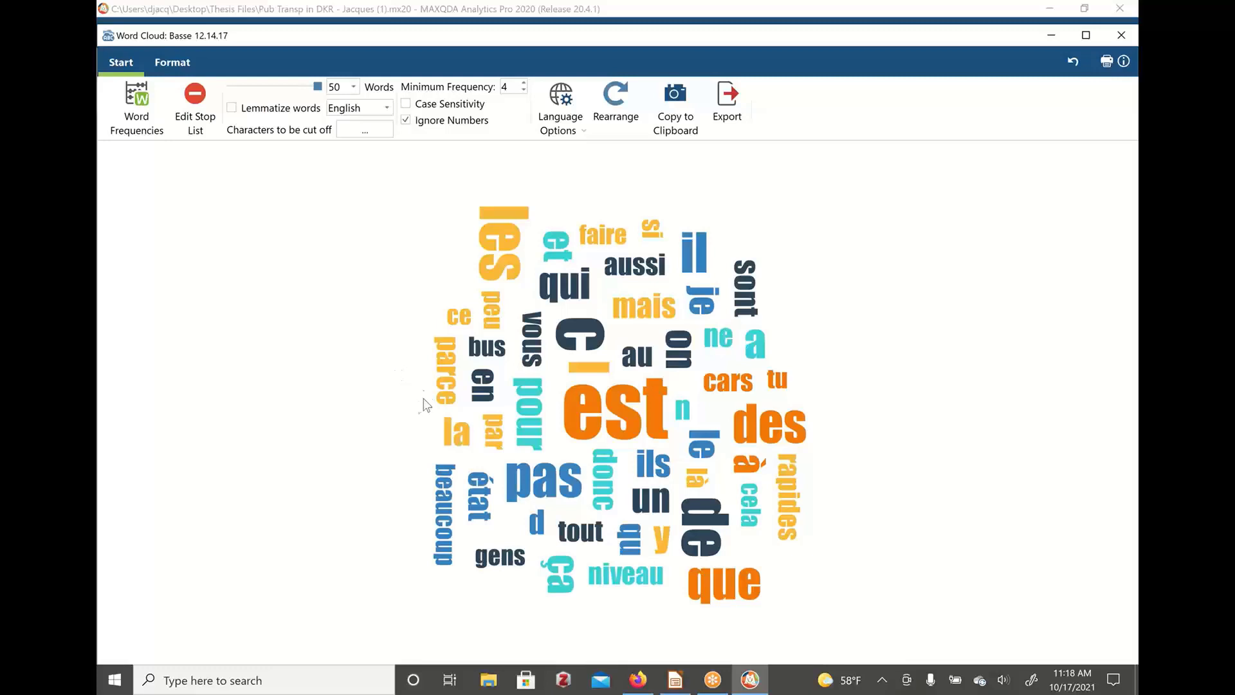
Open the word cloud's word frequencies and mark est, c, les, de and pas as stop words
{"action": "mouse_move", "coordinate": [567, 227]}
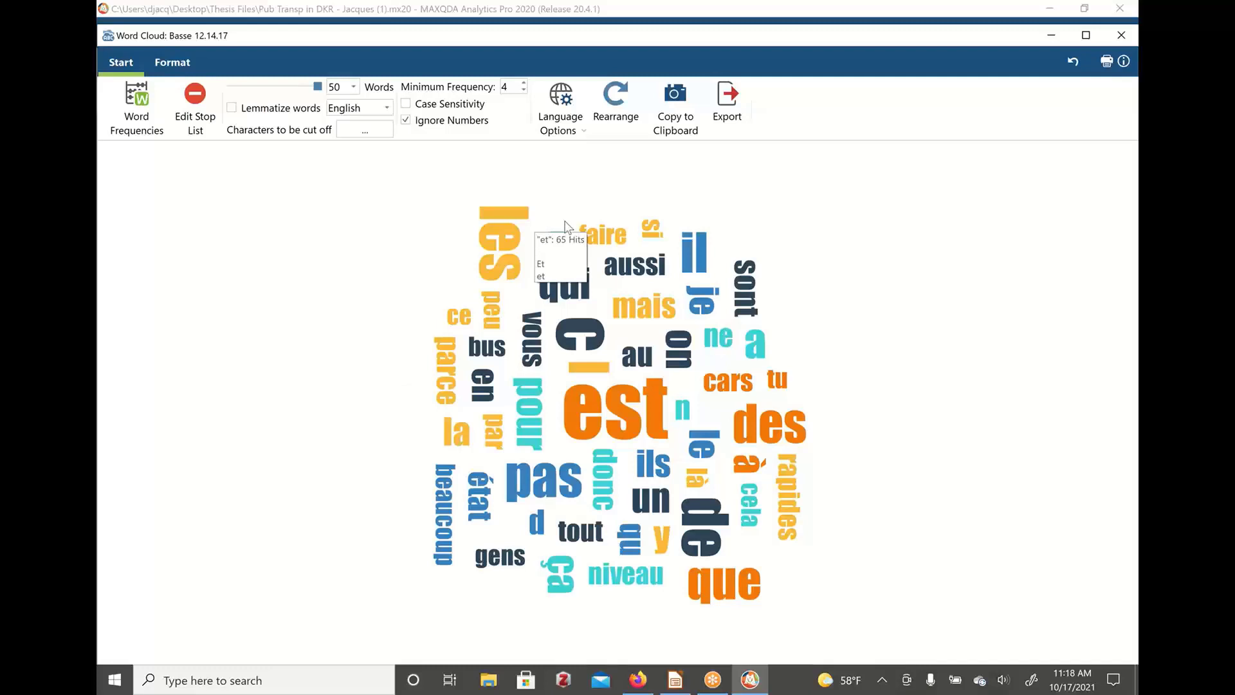
{"action": "left_click", "coordinate": [141, 119]}
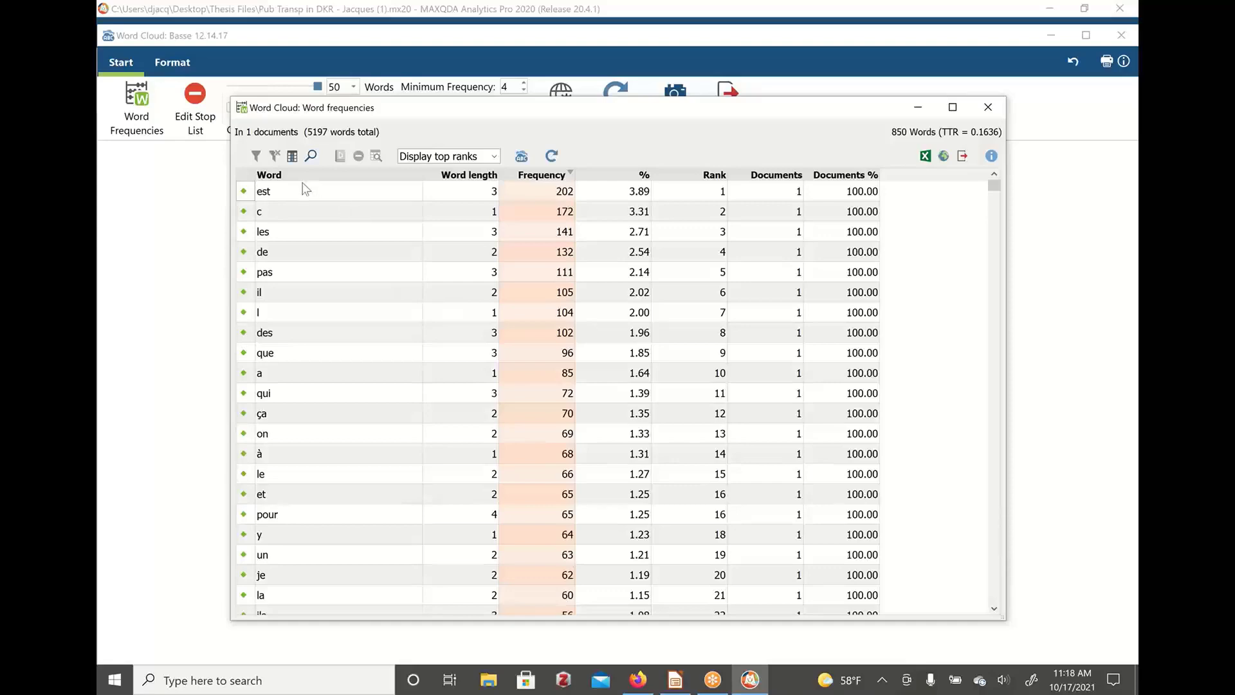
{"action": "left_click", "coordinate": [297, 192]}
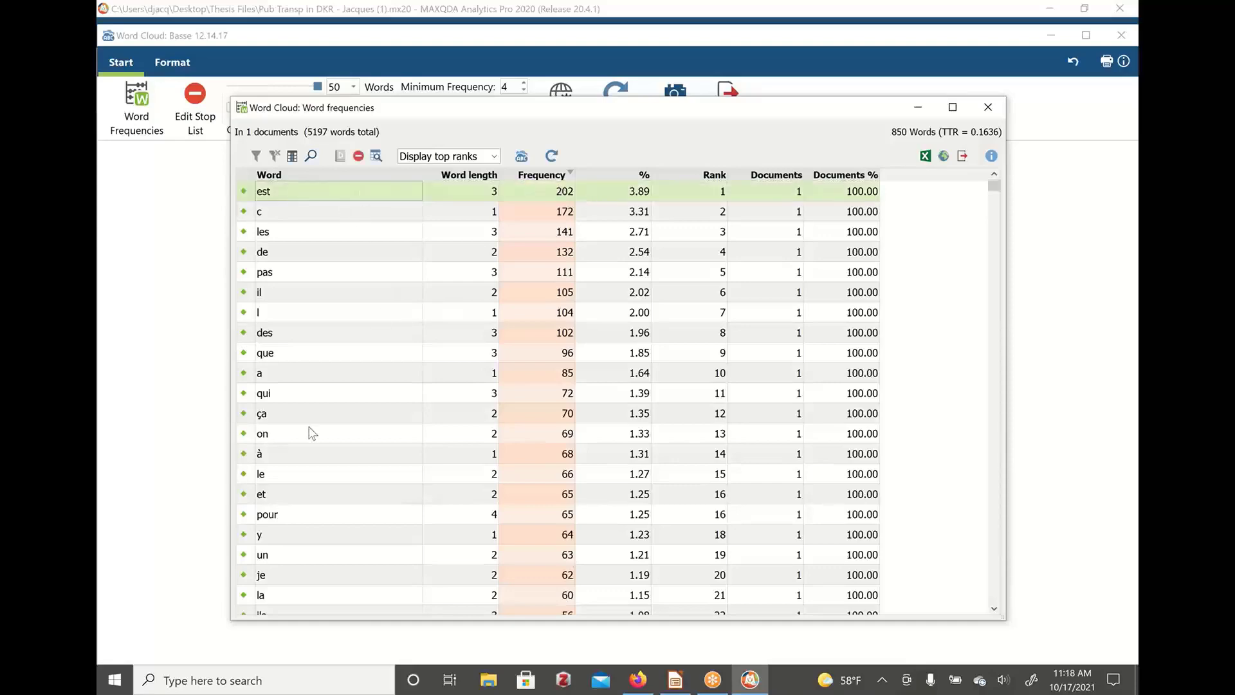
{"action": "scroll", "coordinate": [318, 422], "scroll_direction": "down", "scroll_amount": 13}
{"action": "scroll", "coordinate": [335, 454], "scroll_direction": "up", "scroll_amount": 13}
{"action": "left_click", "coordinate": [244, 192]}
{"action": "left_click", "coordinate": [244, 211]}
{"action": "left_click", "coordinate": [244, 232]}
{"action": "left_click", "coordinate": [245, 253]}
{"action": "left_click", "coordinate": [244, 272]}
Mark the whole block of words from il through un in the frequency list as stop words
{"action": "left_click", "coordinate": [291, 298]}
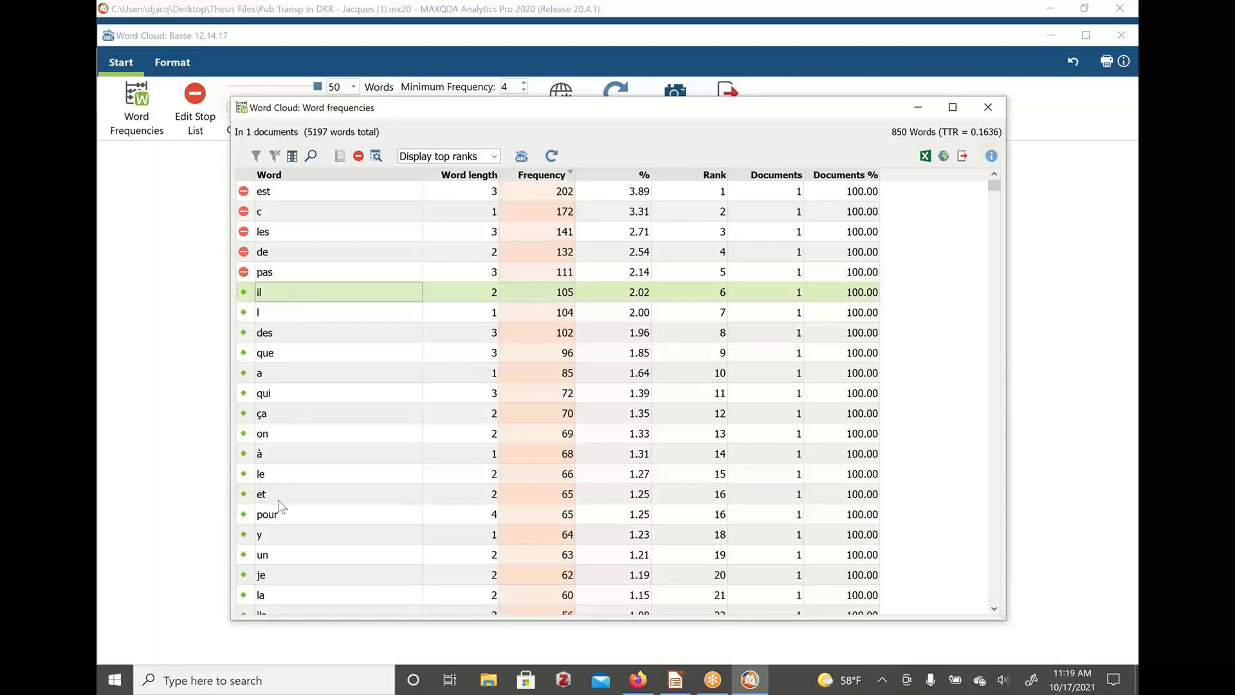
{"action": "left_click", "coordinate": [291, 554]}
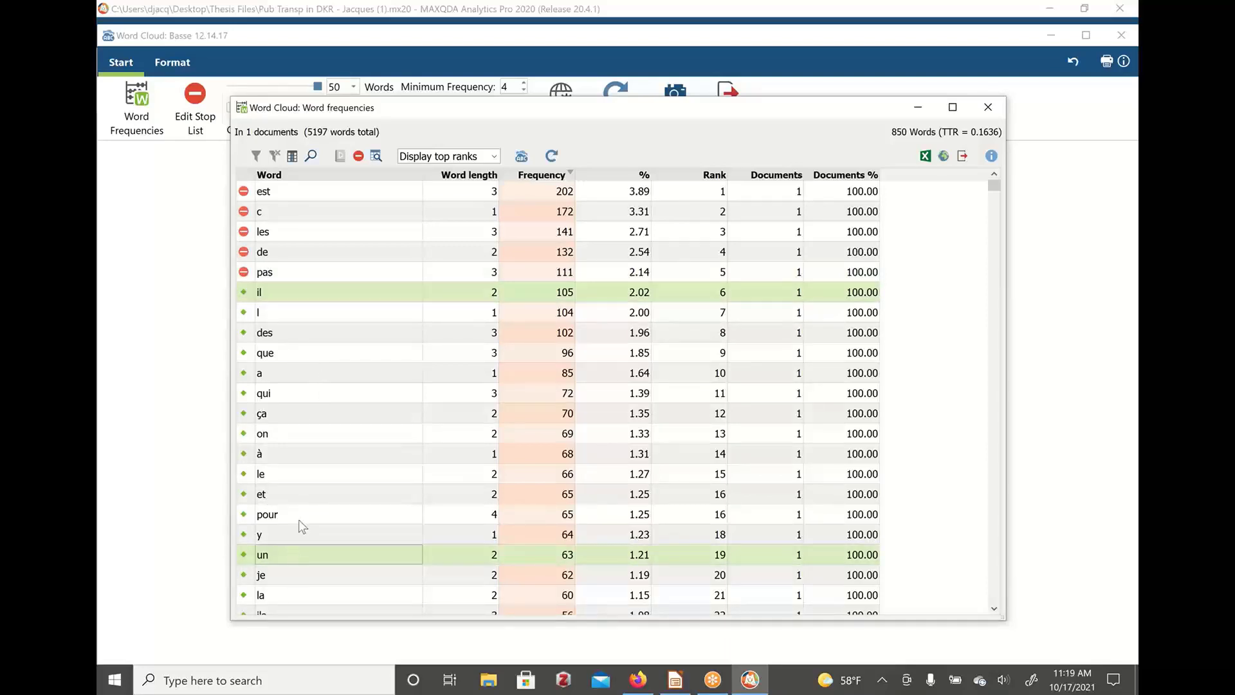
{"action": "left_click", "coordinate": [276, 300]}
{"action": "left_click", "coordinate": [330, 548], "text": "shift"}
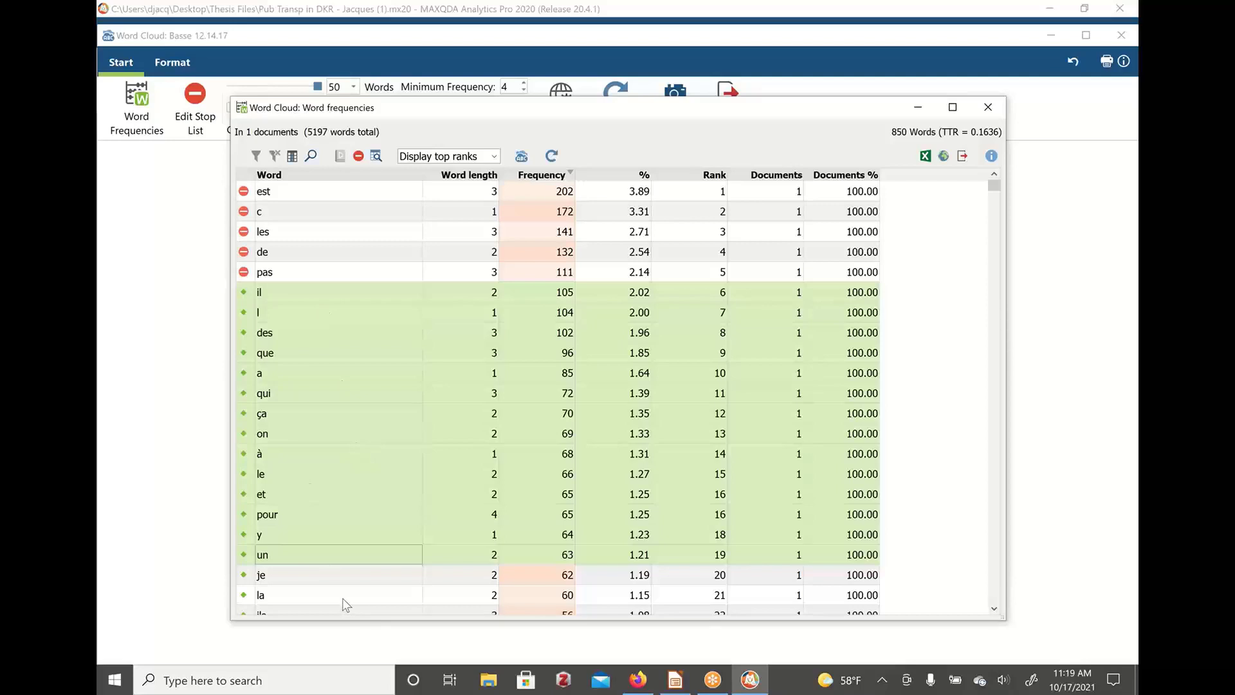
{"action": "left_click", "coordinate": [360, 160]}
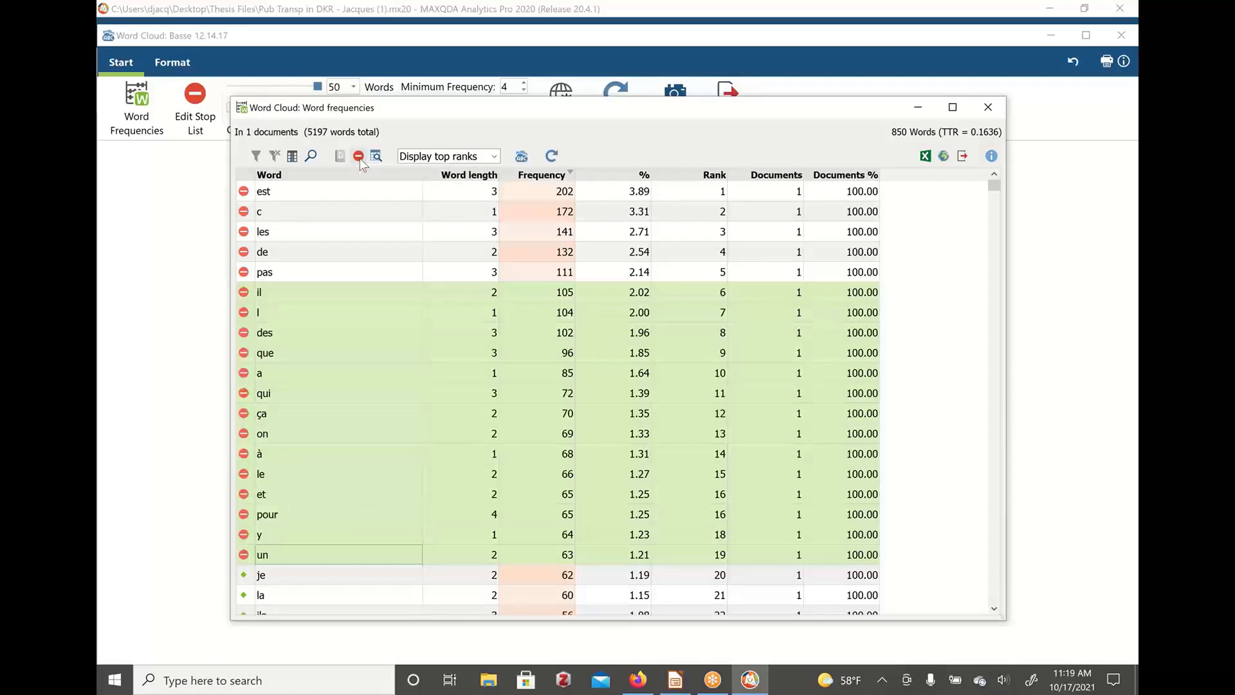
Mark the block of words from je through n in the frequency list as stop words
{"action": "scroll", "coordinate": [287, 480], "scroll_direction": "down", "scroll_amount": 6}
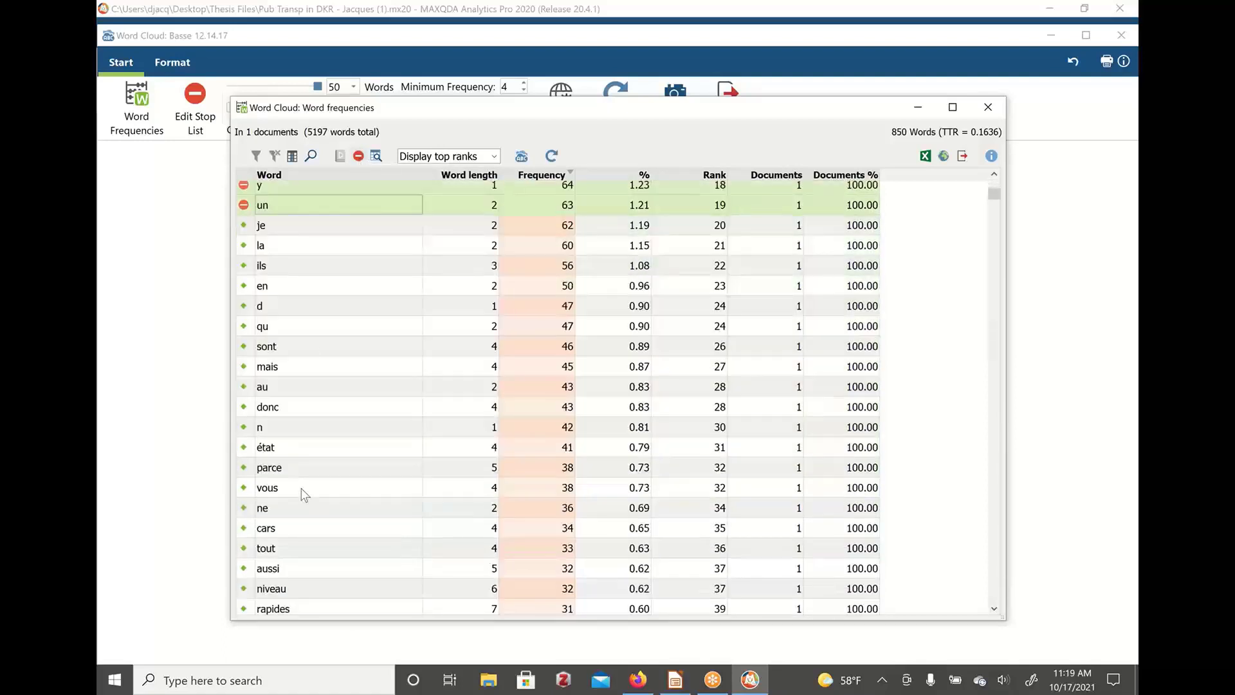
{"action": "left_click", "coordinate": [305, 227]}
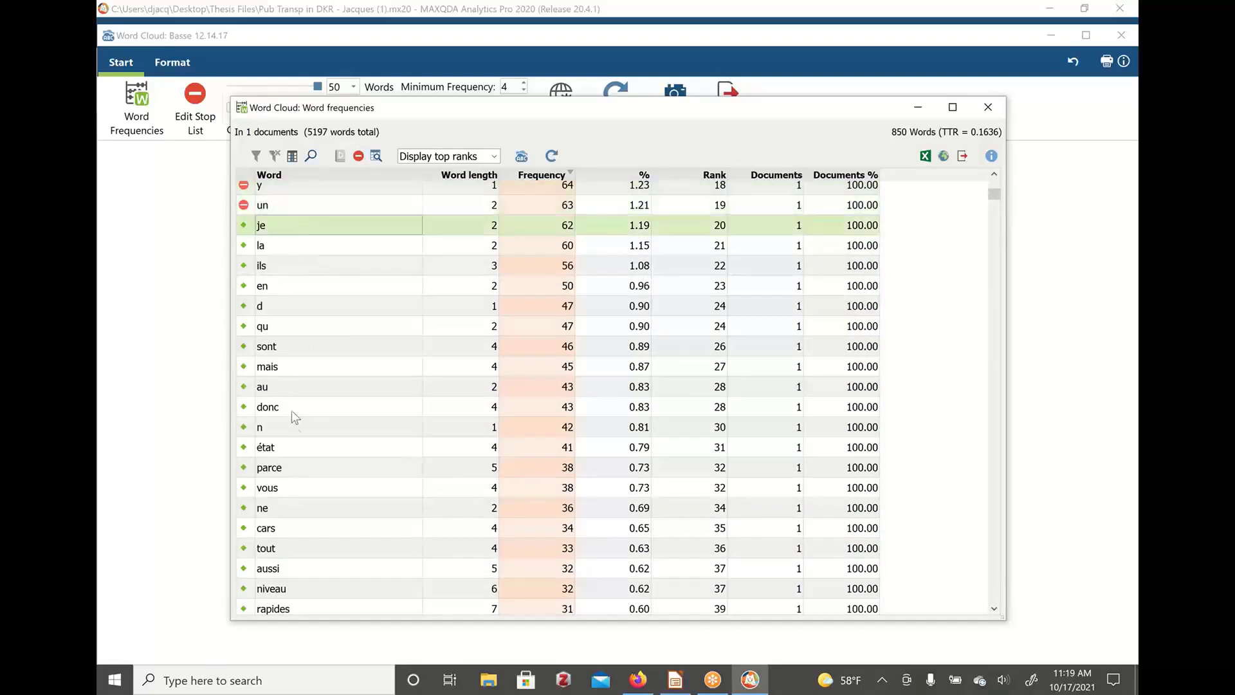
{"action": "left_click", "coordinate": [309, 425], "text": "shift"}
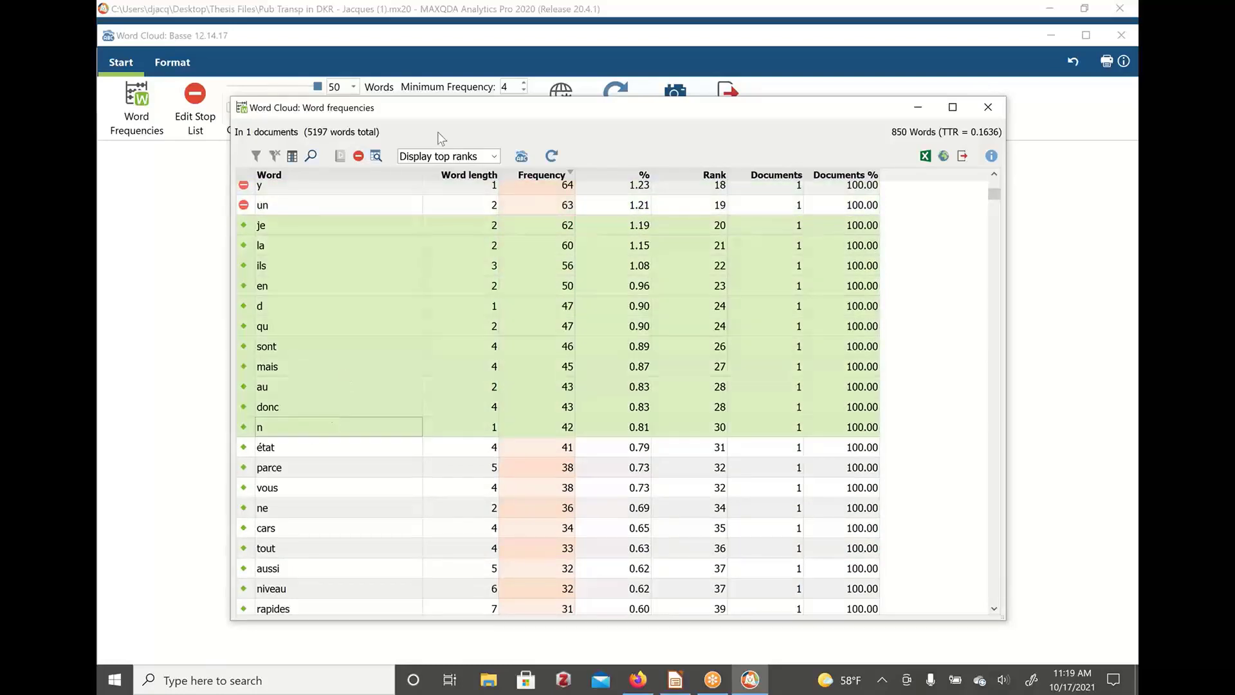
{"action": "left_click", "coordinate": [359, 155]}
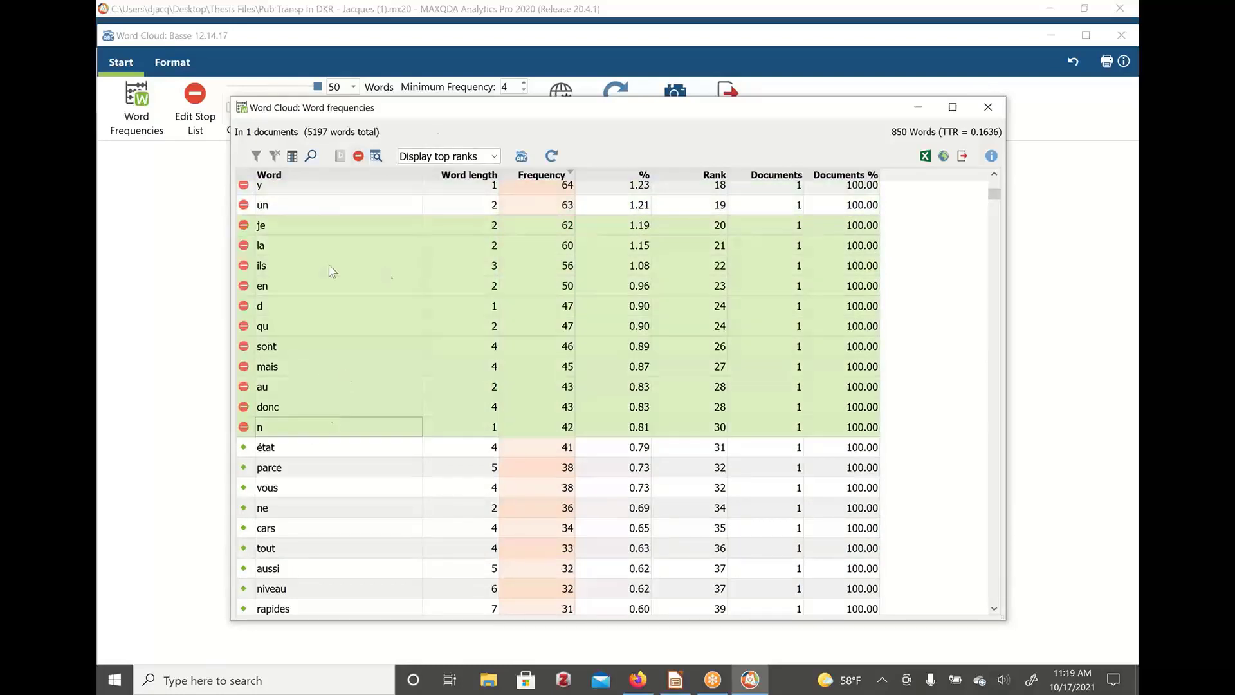
Exclude the individual words parce, vous, ne, tout and aussi as stop words, keeping état and cars
{"action": "left_click", "coordinate": [288, 471]}
{"action": "left_click", "coordinate": [244, 468]}
{"action": "left_click", "coordinate": [245, 489]}
{"action": "left_click", "coordinate": [243, 488]}
{"action": "left_click", "coordinate": [244, 508]}
{"action": "left_click", "coordinate": [244, 508]}
{"action": "left_click", "coordinate": [243, 548]}
{"action": "left_click", "coordinate": [244, 549]}
{"action": "left_click", "coordinate": [244, 568]}
{"action": "left_click", "coordinate": [244, 568]}
Mark the block of words from par through peu in the frequency list as stop words
{"action": "scroll", "coordinate": [271, 515], "scroll_direction": "down", "scroll_amount": 4}
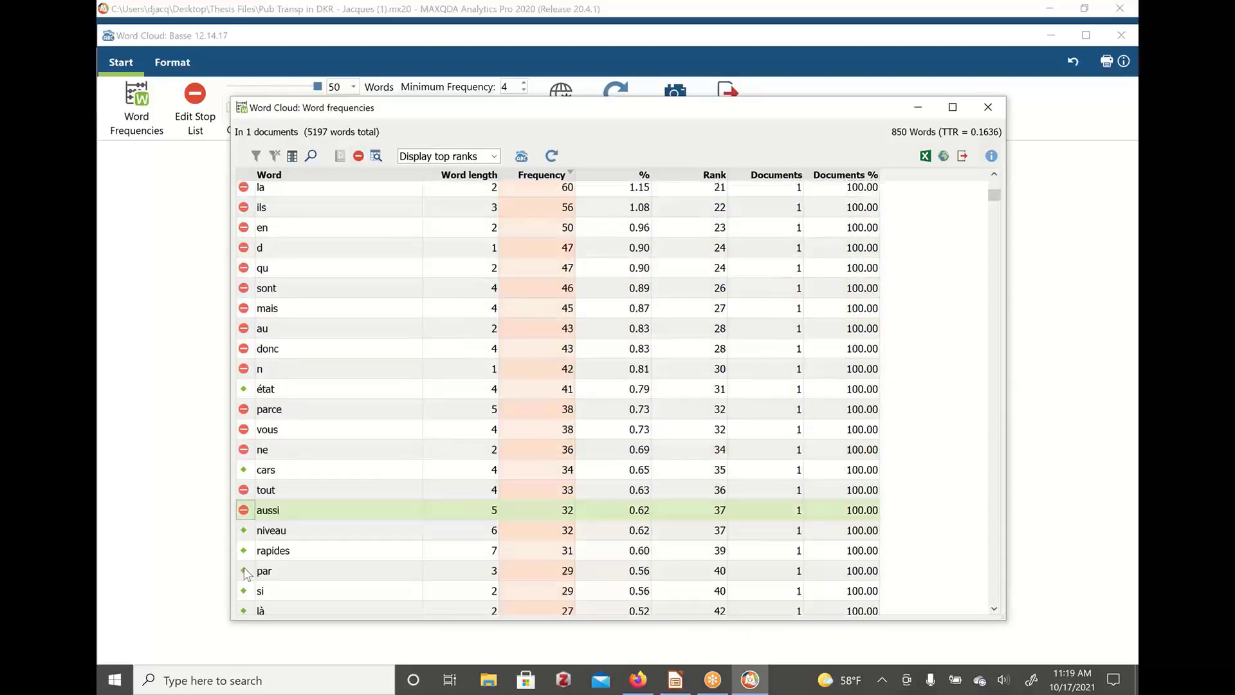
{"action": "left_click", "coordinate": [325, 397]}
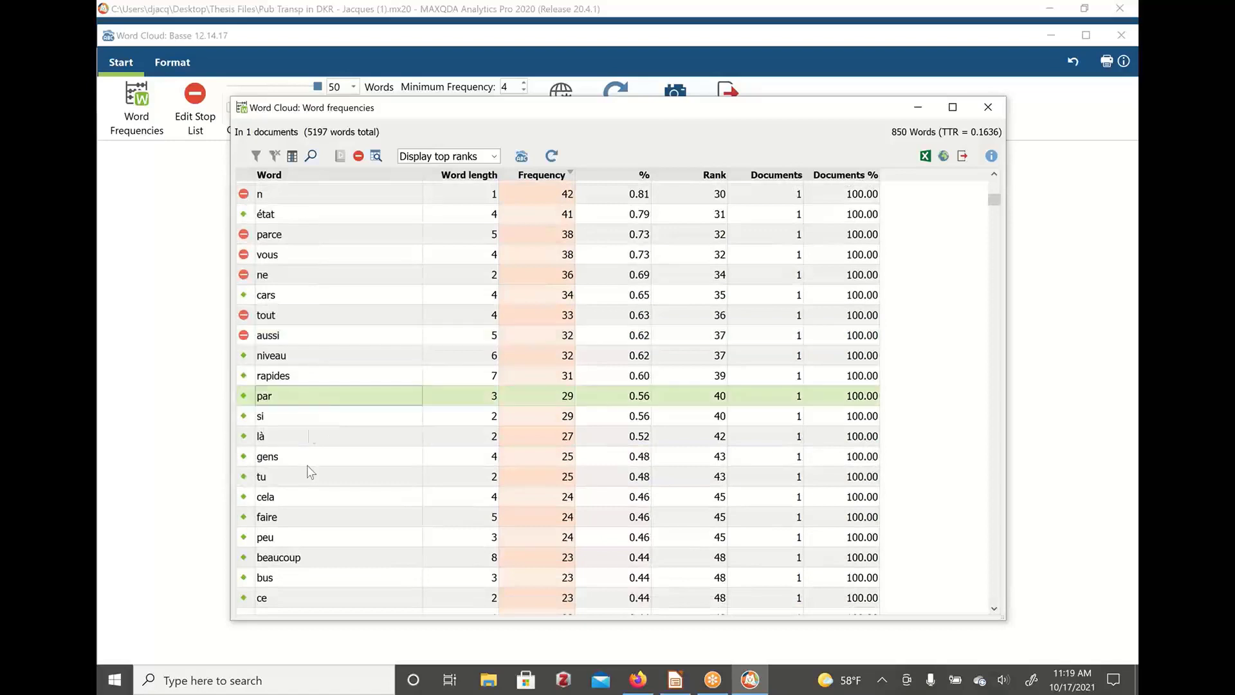
{"action": "left_click", "coordinate": [290, 538], "text": "shift"}
{"action": "left_click", "coordinate": [358, 156]}
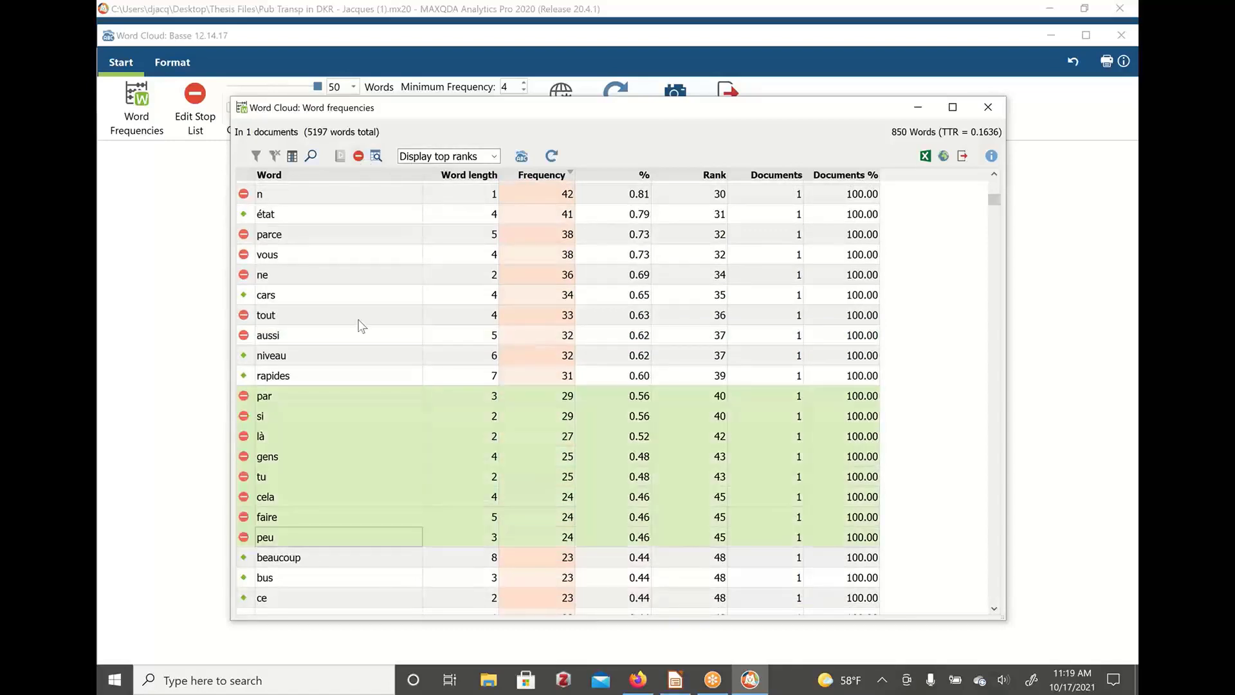
Exclude ce, m, eux and nous as stop words, keeping beaucoup, bus, parfois and même
{"action": "scroll", "coordinate": [362, 327], "scroll_direction": "down", "scroll_amount": 4}
{"action": "left_click", "coordinate": [271, 366]}
{"action": "left_click", "coordinate": [244, 365]}
{"action": "left_click", "coordinate": [244, 385]}
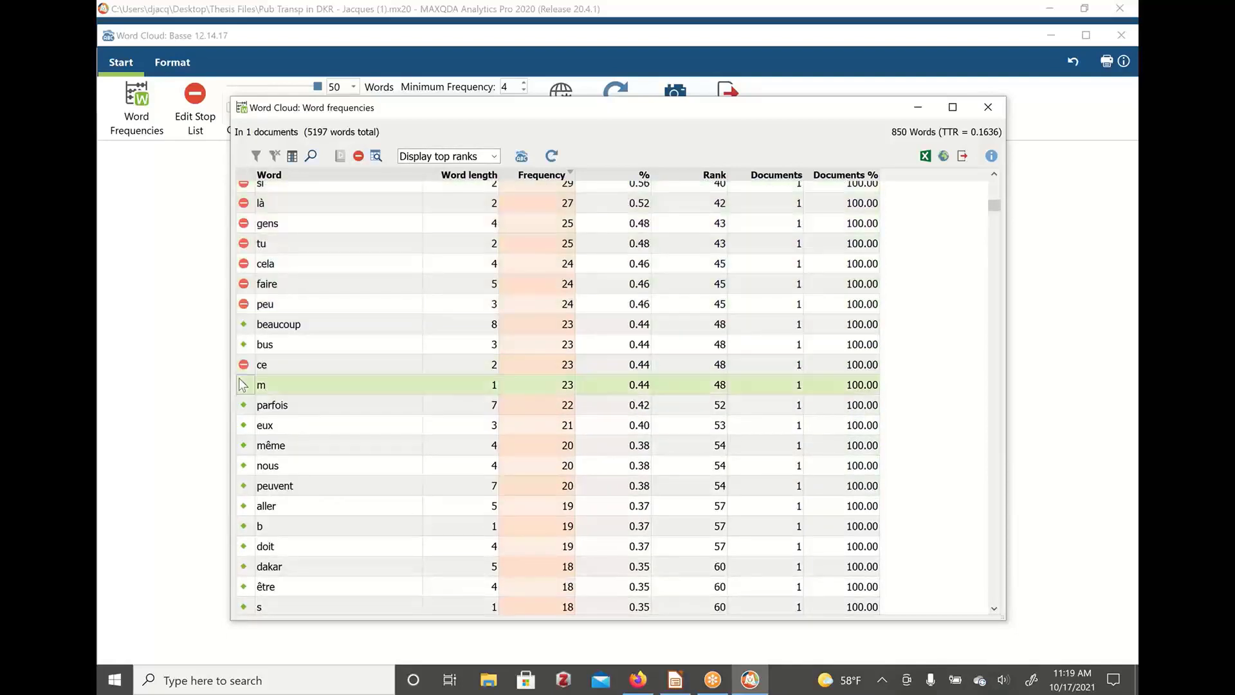
{"action": "left_click", "coordinate": [243, 425]}
{"action": "left_click", "coordinate": [244, 466]}
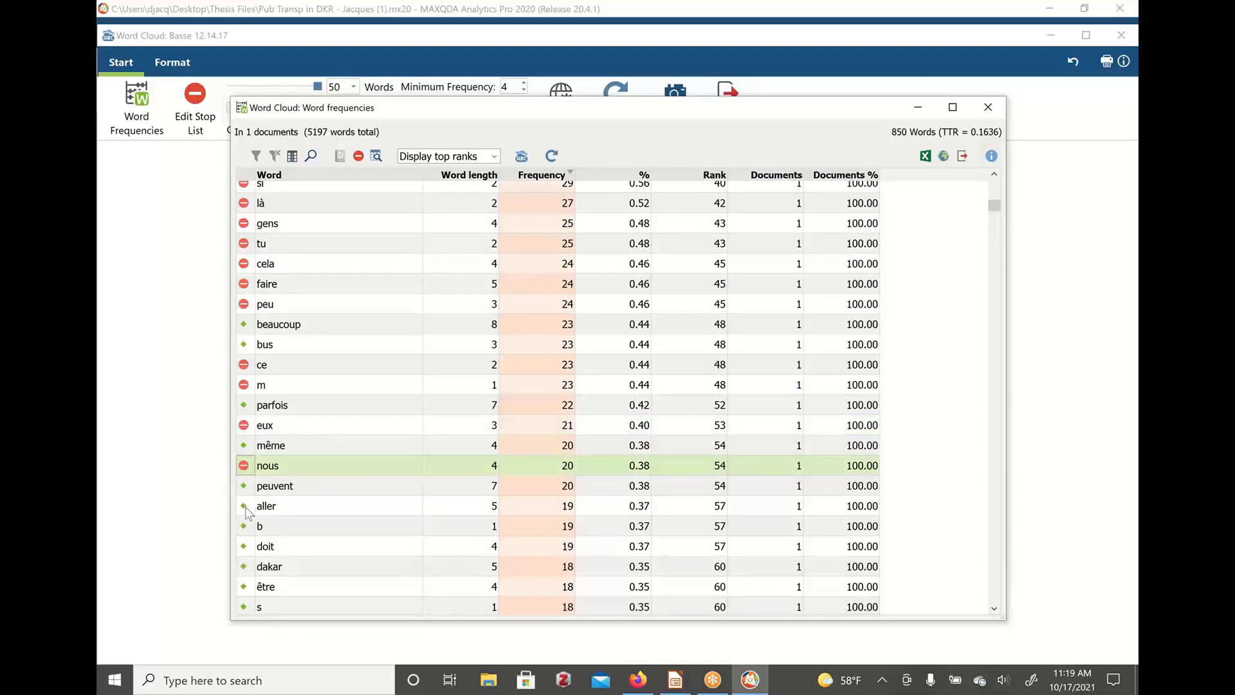
Exclude aller, b, doit, être, s and sais as stop words, keeping peuvent and dakar
{"action": "scroll", "coordinate": [270, 500], "scroll_direction": "down", "scroll_amount": 1}
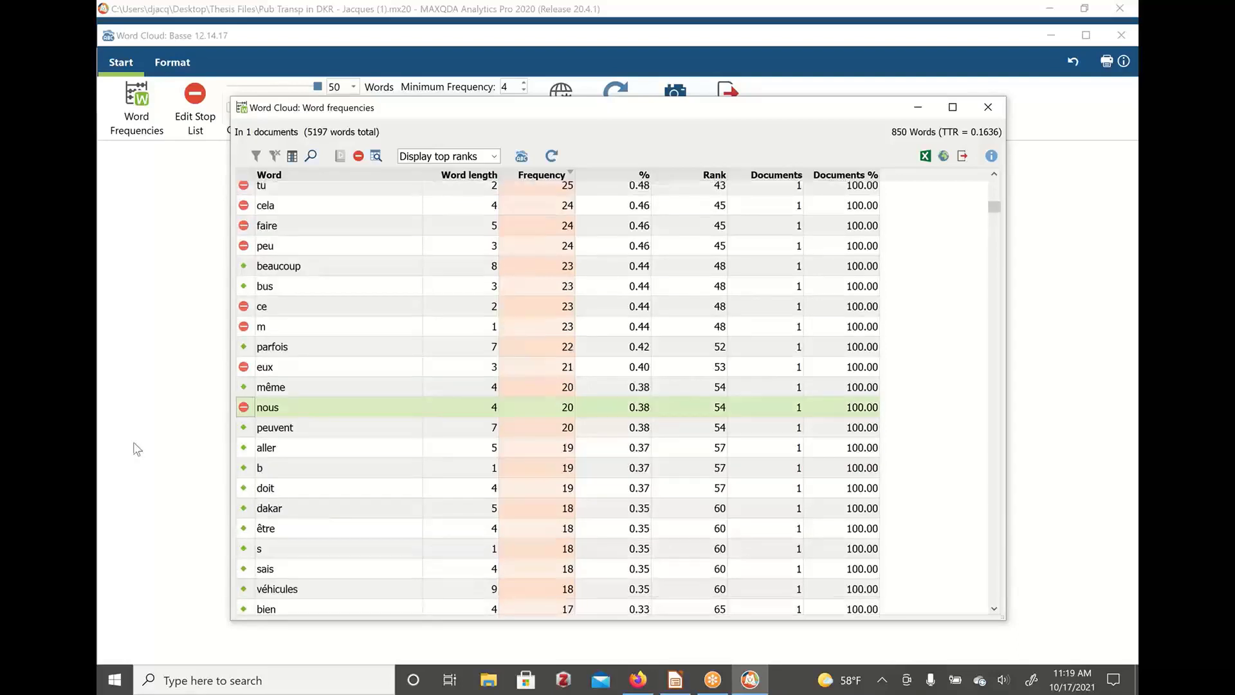
{"action": "left_click", "coordinate": [243, 449]}
{"action": "left_click", "coordinate": [242, 448]}
{"action": "left_click", "coordinate": [243, 468]}
{"action": "left_click", "coordinate": [244, 489]}
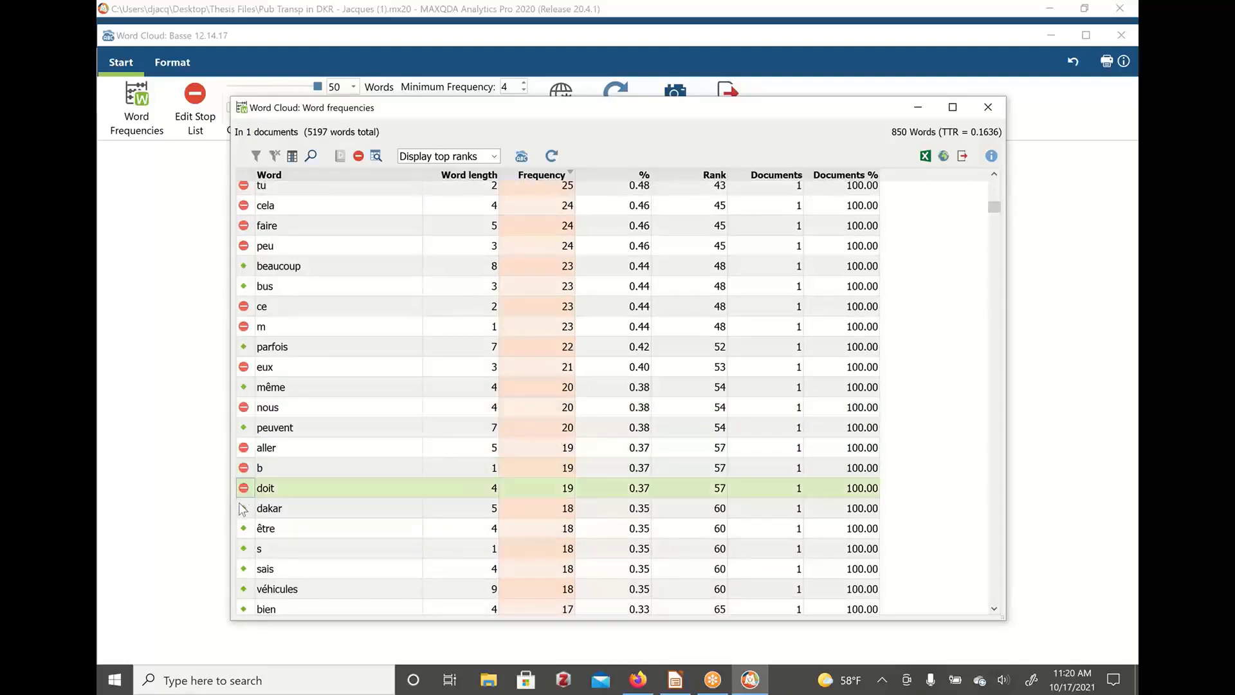
{"action": "left_click", "coordinate": [243, 528]}
{"action": "left_click", "coordinate": [244, 548]}
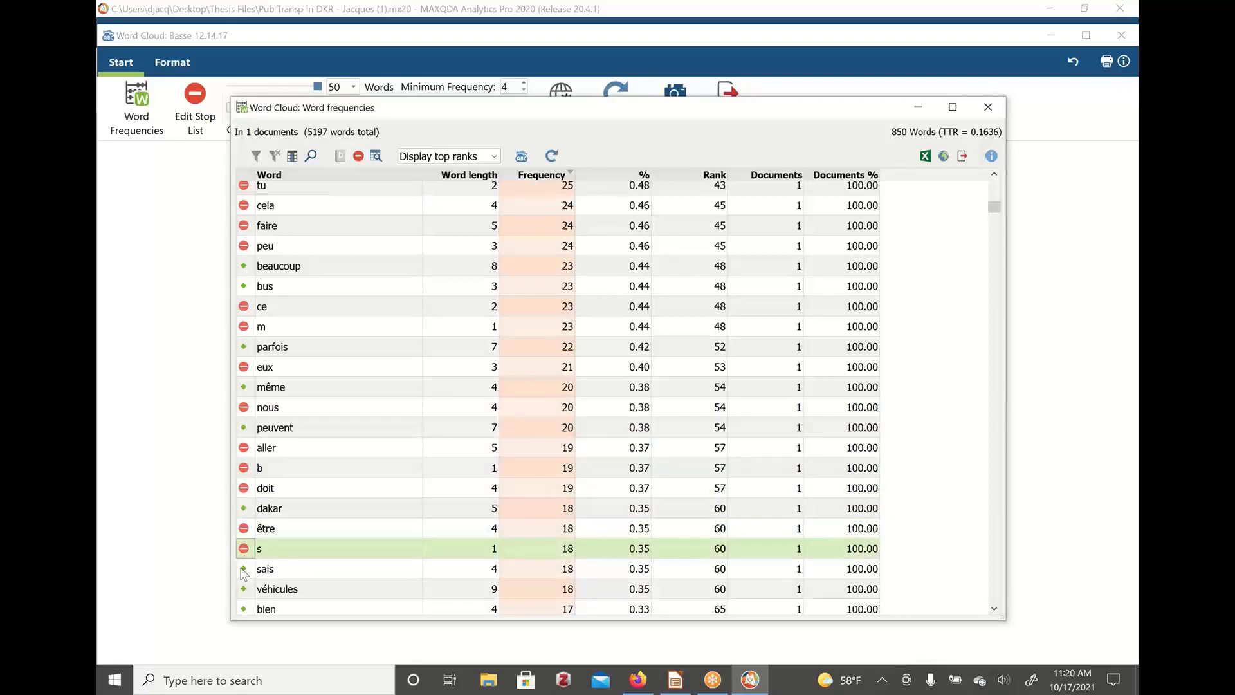
{"action": "left_click", "coordinate": [246, 569]}
Exclude bien, dans, ou, peut, fait and unheard as stop words, keeping véhicules and maintenant
{"action": "scroll", "coordinate": [247, 573], "scroll_direction": "down", "scroll_amount": 3}
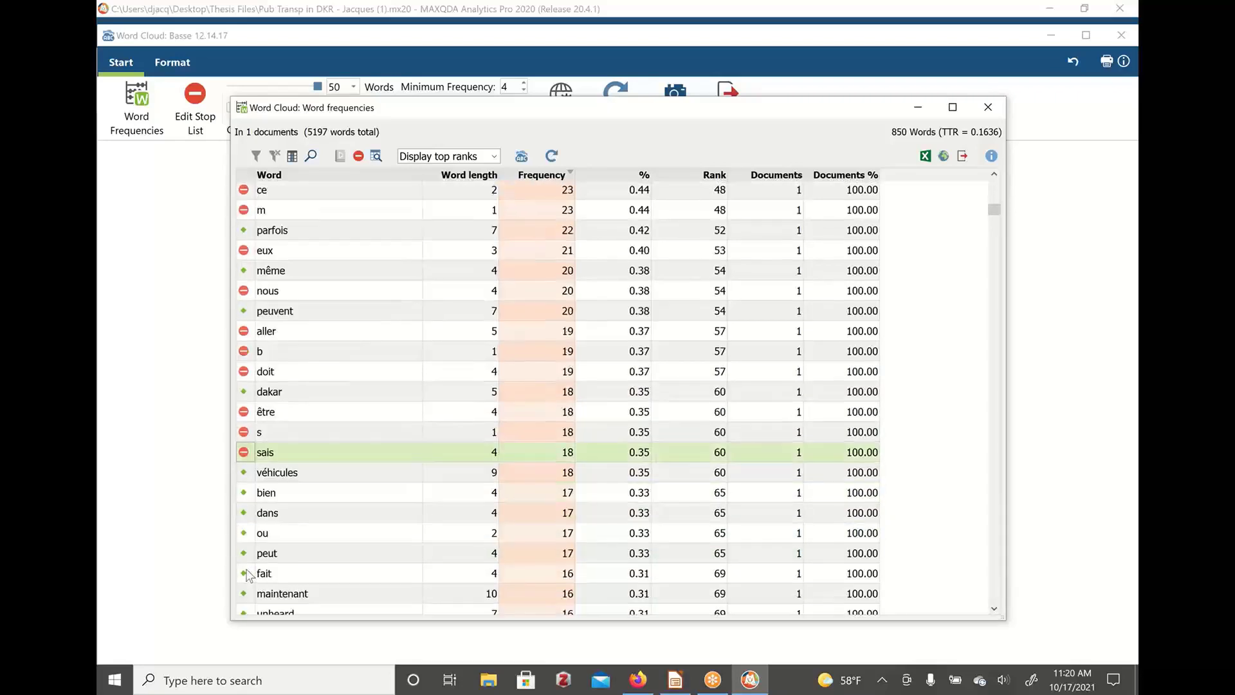
{"action": "left_click", "coordinate": [245, 434]}
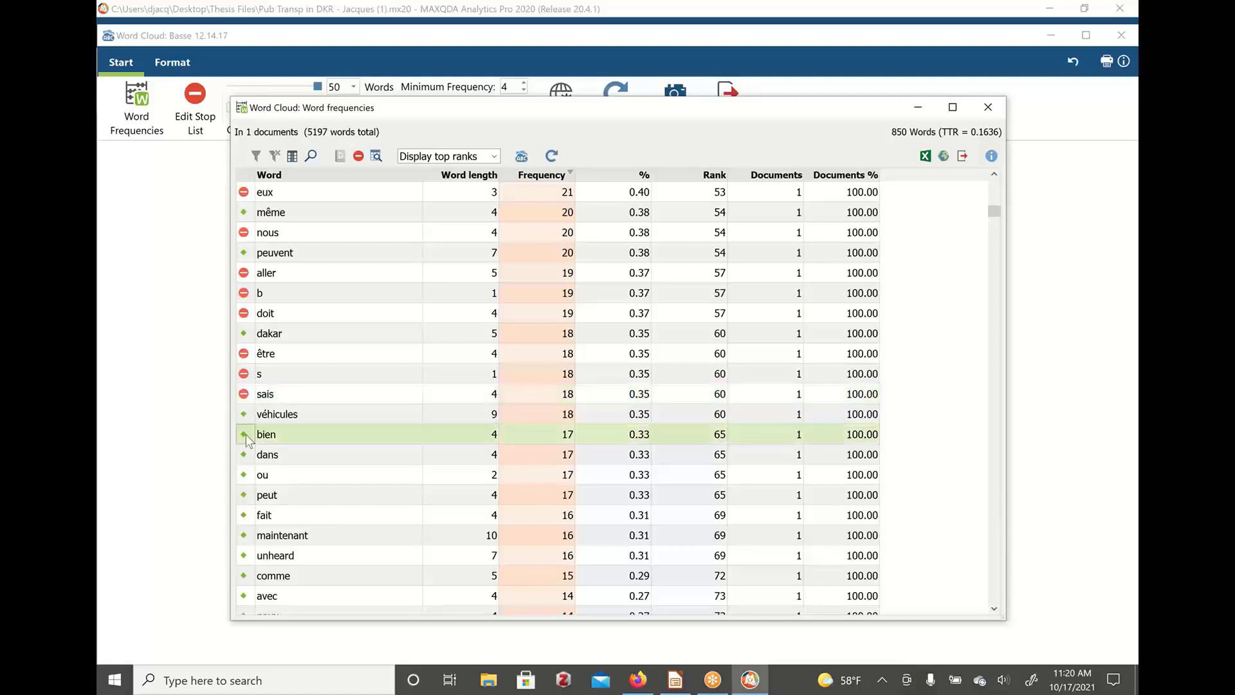
{"action": "left_click", "coordinate": [252, 462]}
{"action": "left_click", "coordinate": [244, 454]}
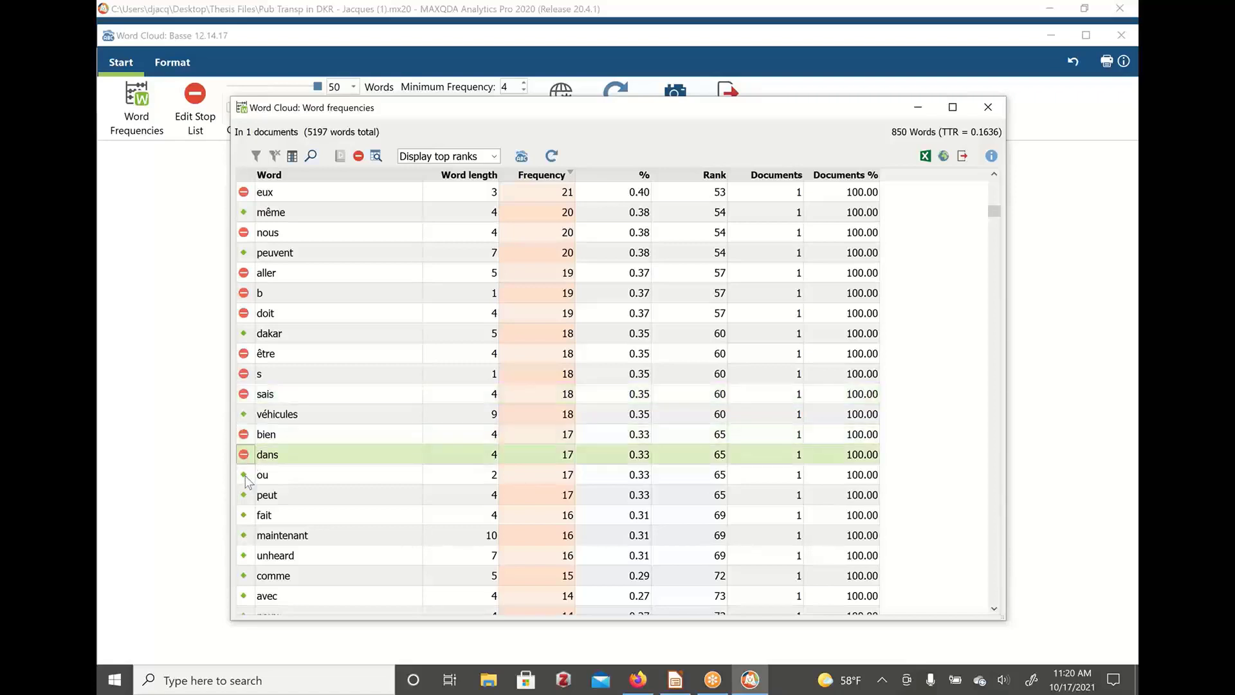
{"action": "left_click", "coordinate": [243, 475]}
{"action": "left_click", "coordinate": [244, 493]}
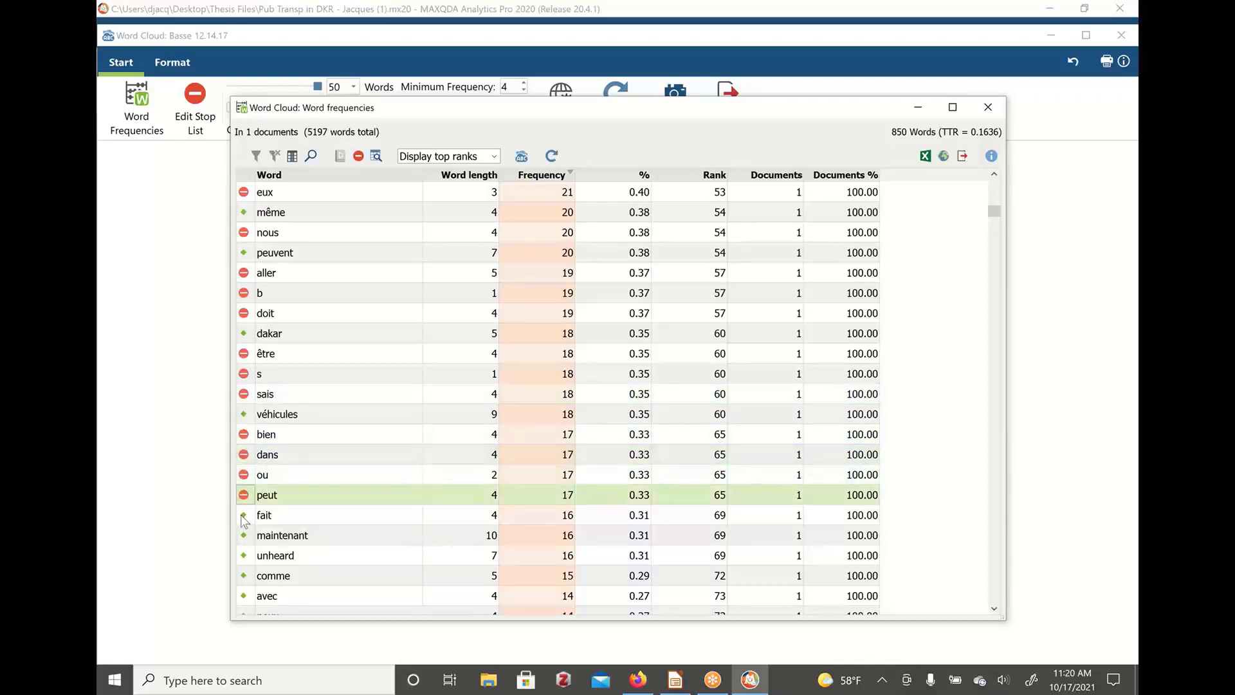
{"action": "left_click", "coordinate": [244, 516]}
{"action": "left_click", "coordinate": [244, 557]}
Exclude comme, avec, peux and avoir as stop words, keeping transport
{"action": "scroll", "coordinate": [244, 563], "scroll_direction": "down", "scroll_amount": 1}
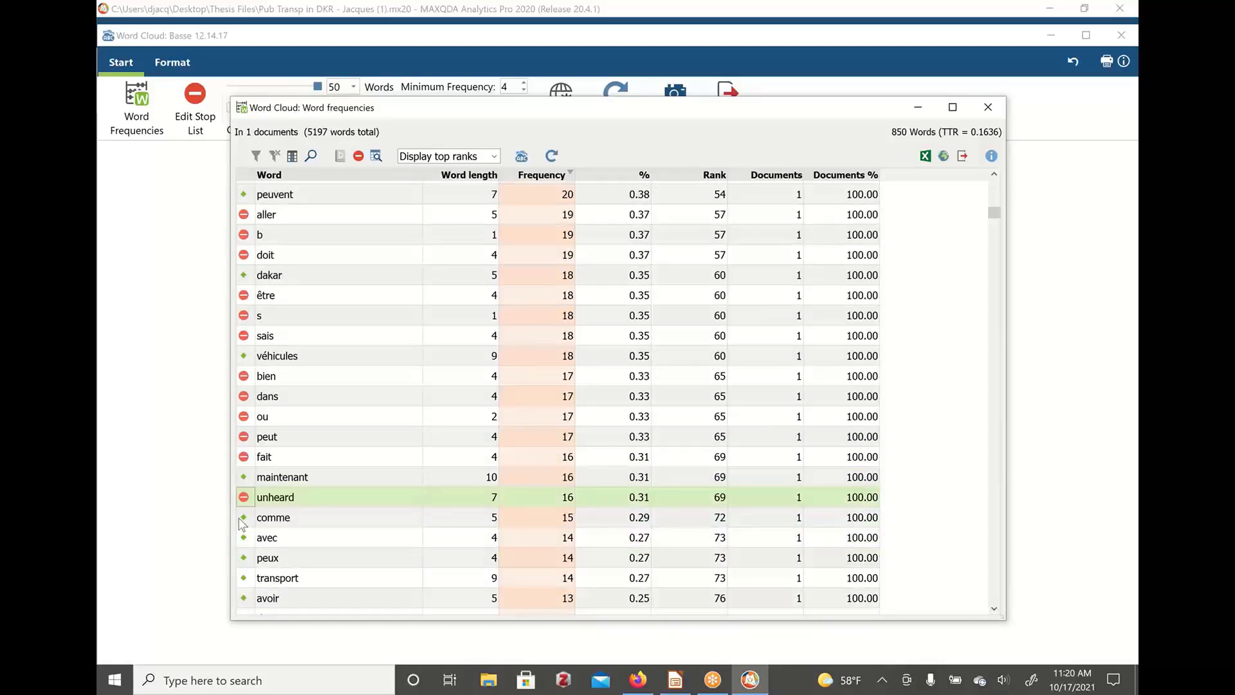
{"action": "left_click", "coordinate": [244, 517]}
{"action": "left_click", "coordinate": [243, 537]}
{"action": "left_click", "coordinate": [244, 558]}
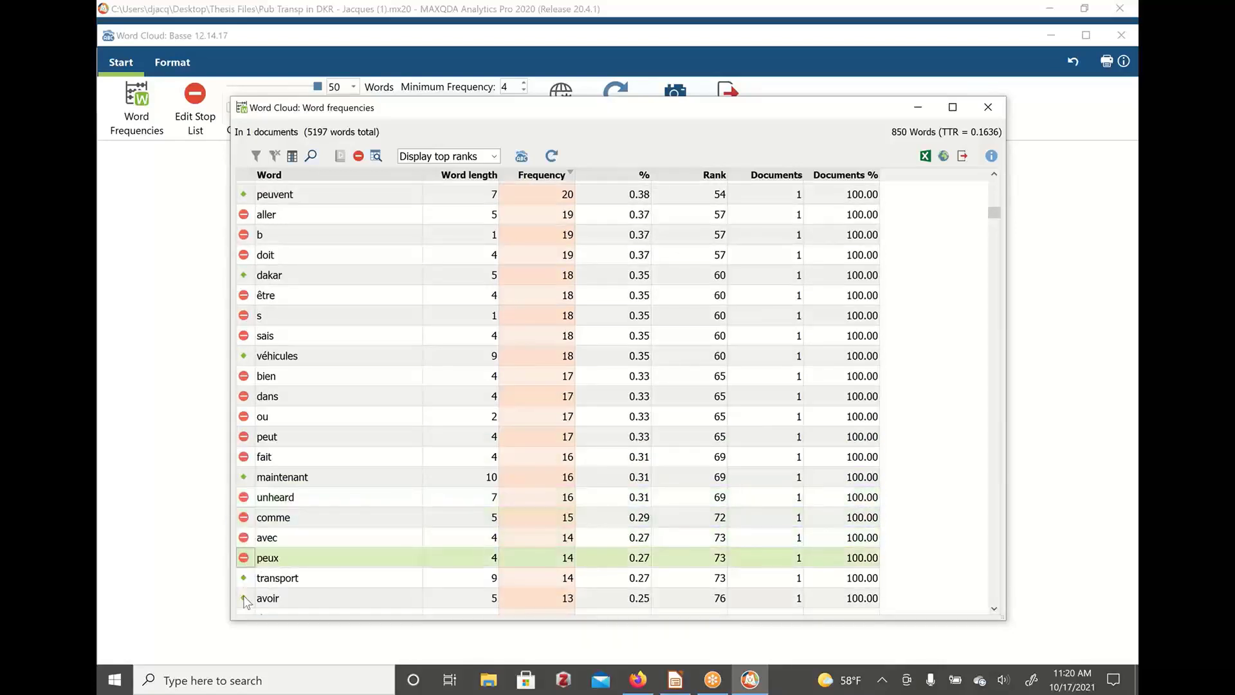
{"action": "left_click", "coordinate": [244, 599]}
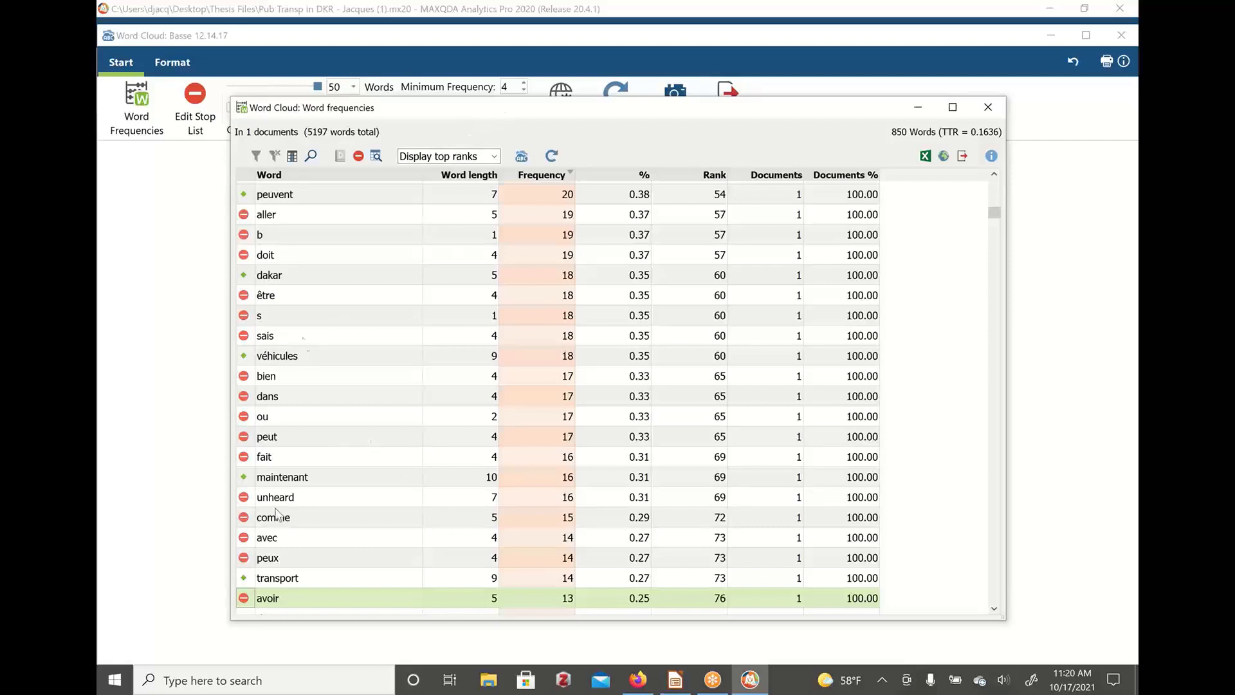
Close the frequency list and the word cloud, and generate a new word cloud for the same interview document dated 12.14.17
{"action": "left_click_drag", "start_coordinate": [657, 112], "coordinate": [524, 115]}
{"action": "left_click", "coordinate": [835, 112]}
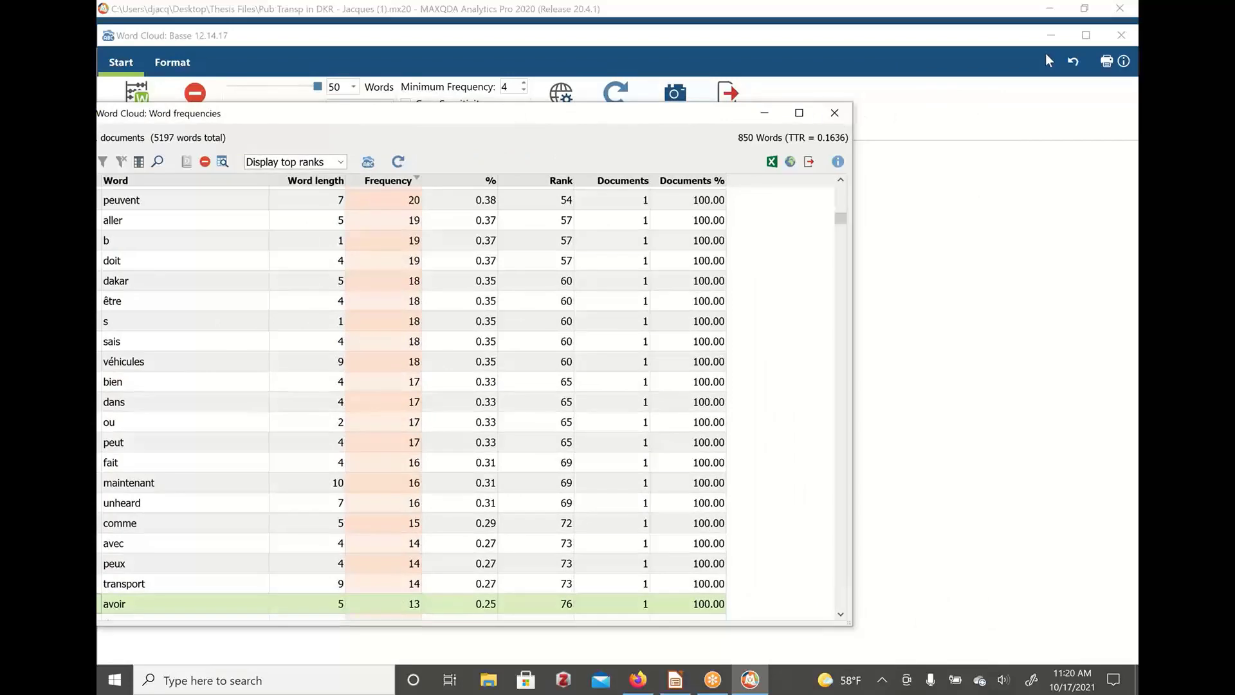
{"action": "left_click", "coordinate": [1122, 36]}
{"action": "left_click", "coordinate": [637, 77]}
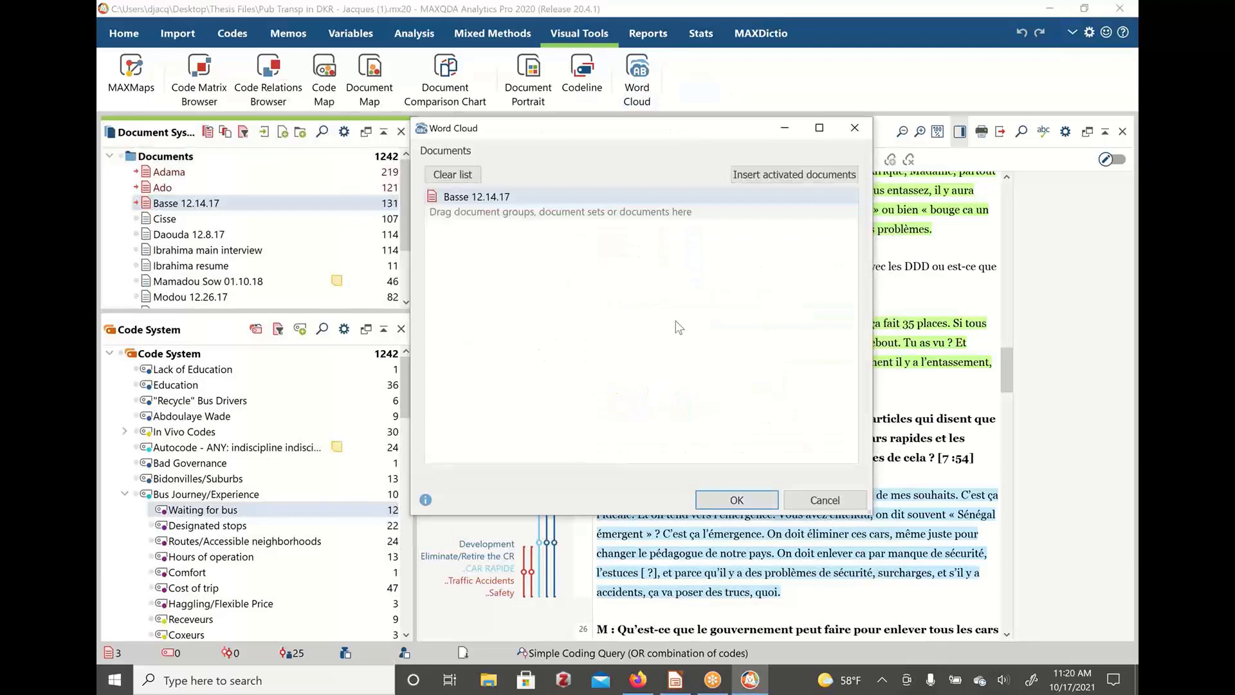
{"action": "left_click", "coordinate": [753, 499]}
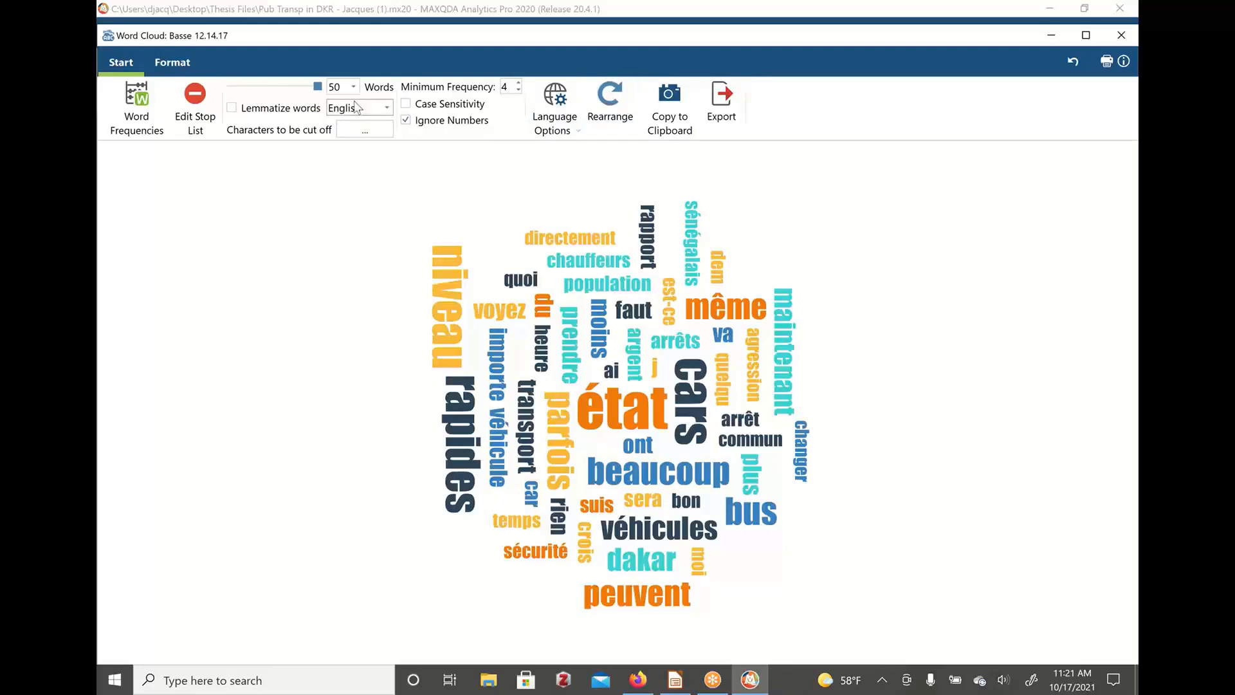
Reduce the number of words displayed in the word cloud to 46
{"action": "left_click", "coordinate": [353, 87]}
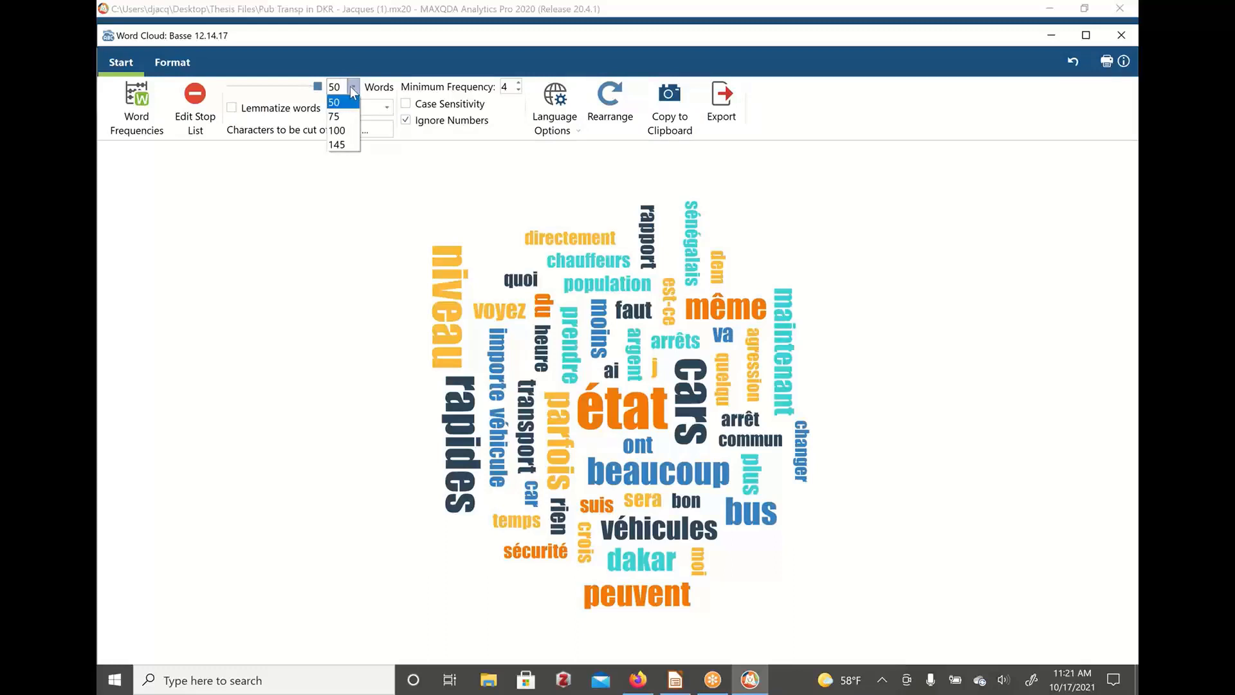
{"action": "left_click", "coordinate": [318, 88]}
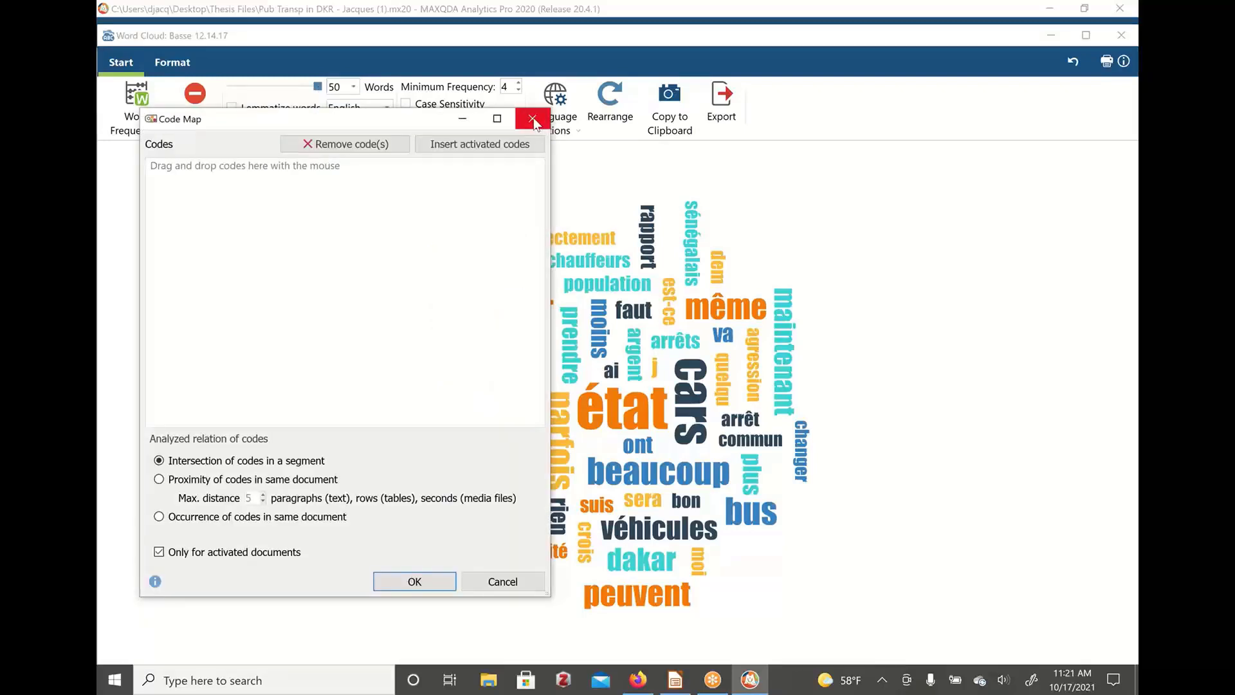
{"action": "left_click", "coordinate": [534, 119]}
{"action": "mouse_move", "coordinate": [318, 87]}
{"action": "left_mouse_down"}
{"action": "mouse_move", "coordinate": [251, 96]}
{"action": "mouse_move", "coordinate": [318, 95]}
{"action": "left_mouse_up"}
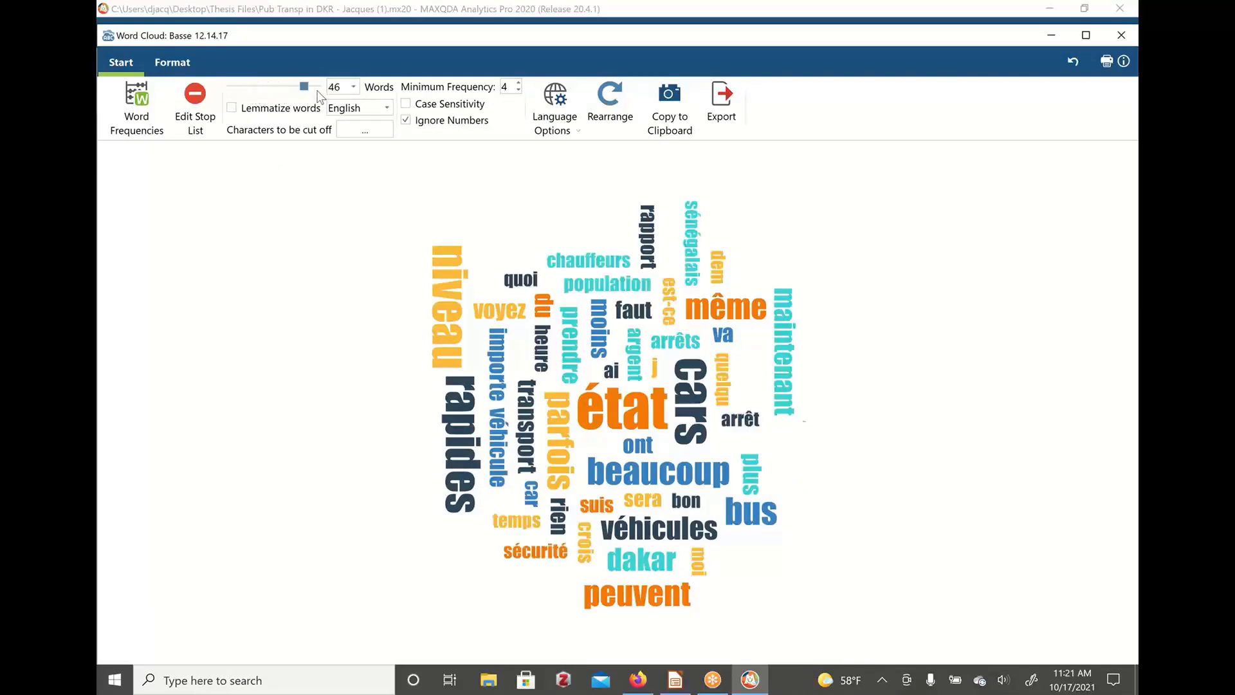
Expand the word cloud to 145 words and return it to 50 words
{"action": "left_click", "coordinate": [354, 87]}
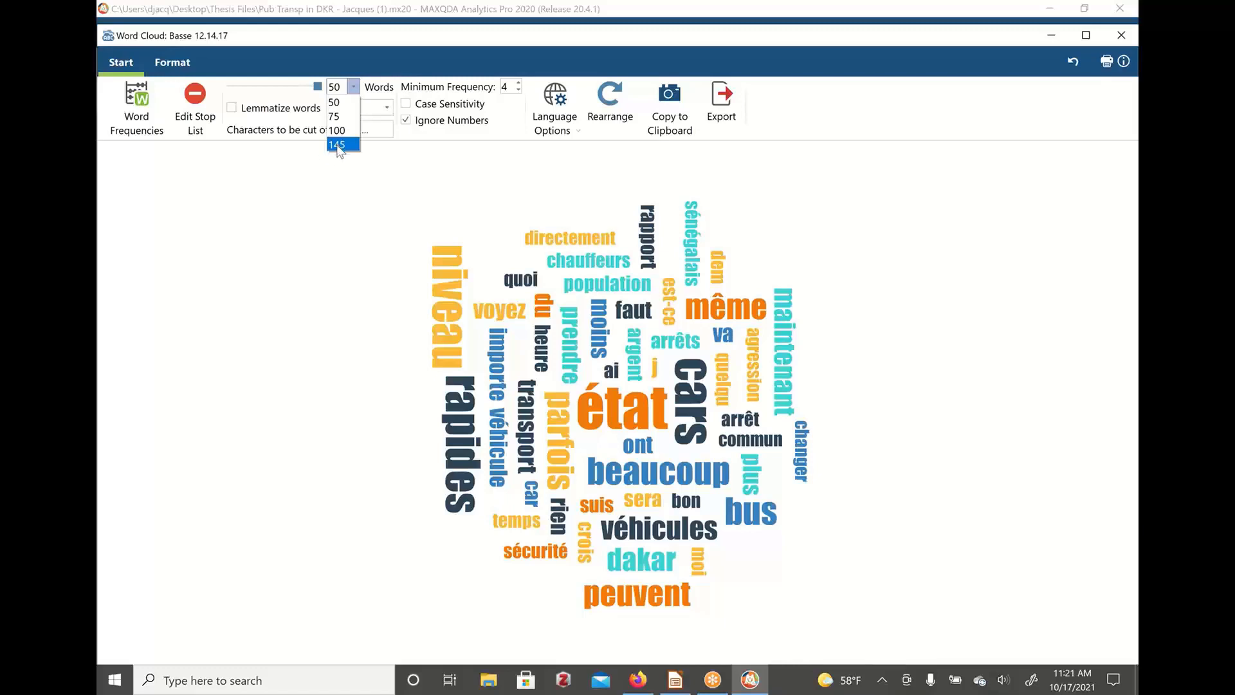
{"action": "left_click", "coordinate": [338, 145]}
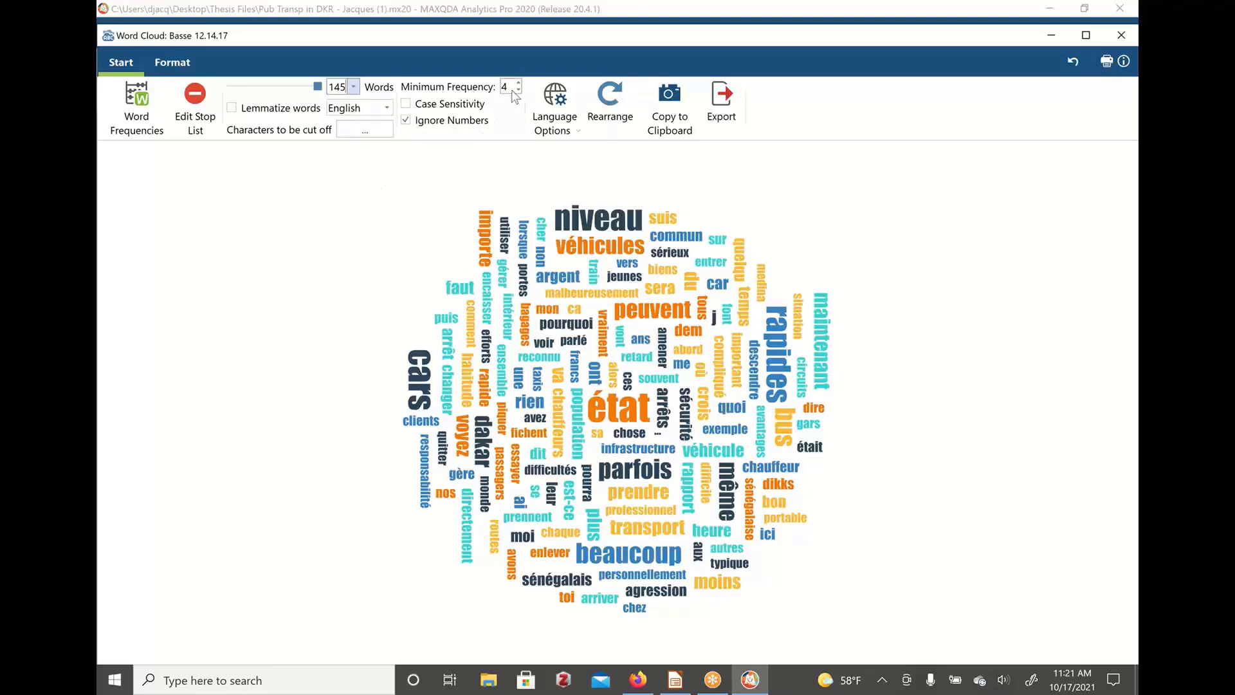
{"action": "left_click", "coordinate": [353, 86]}
{"action": "left_click", "coordinate": [336, 107]}
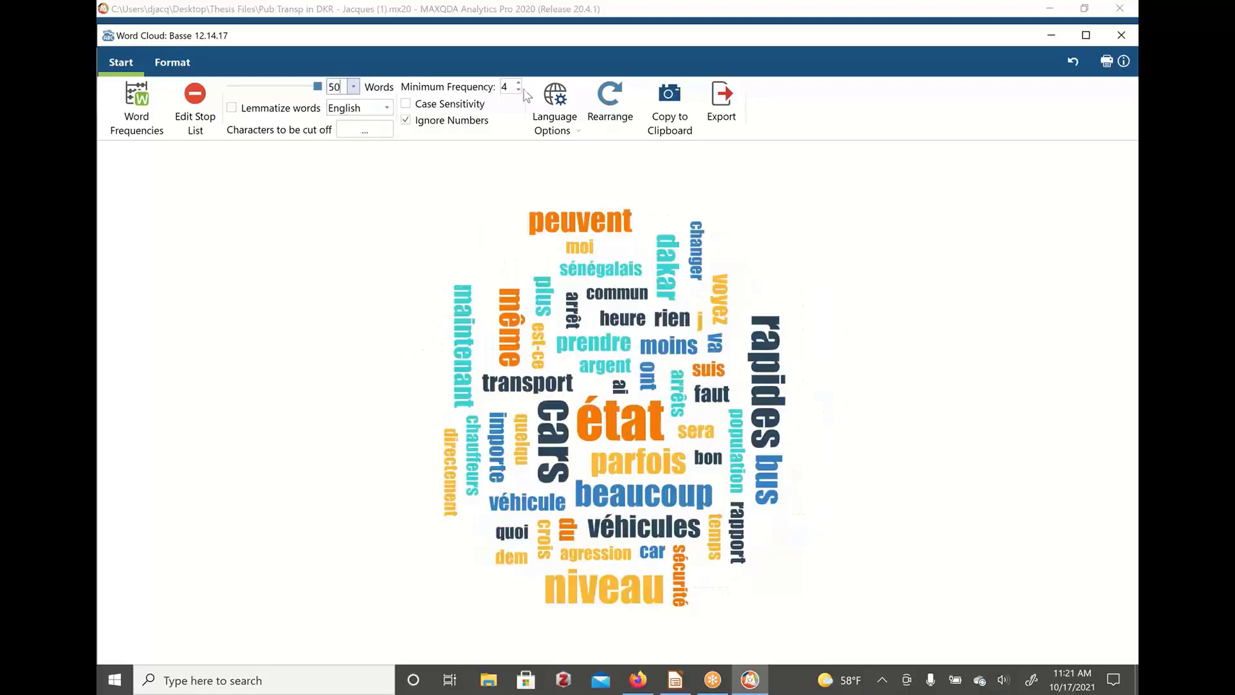
Set the word cloud's minimum frequency to 7
{"action": "left_click", "coordinate": [519, 84]}
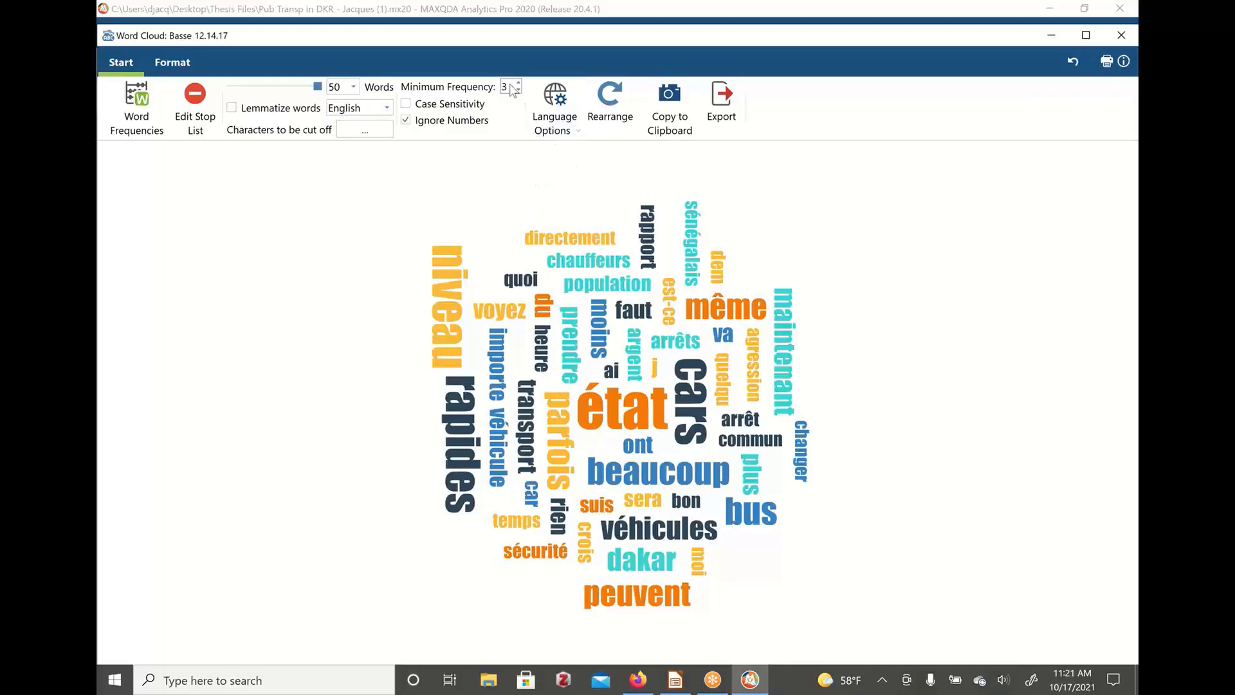
{"action": "triple_click", "coordinate": [518, 83]}
{"action": "left_click", "coordinate": [518, 83]}
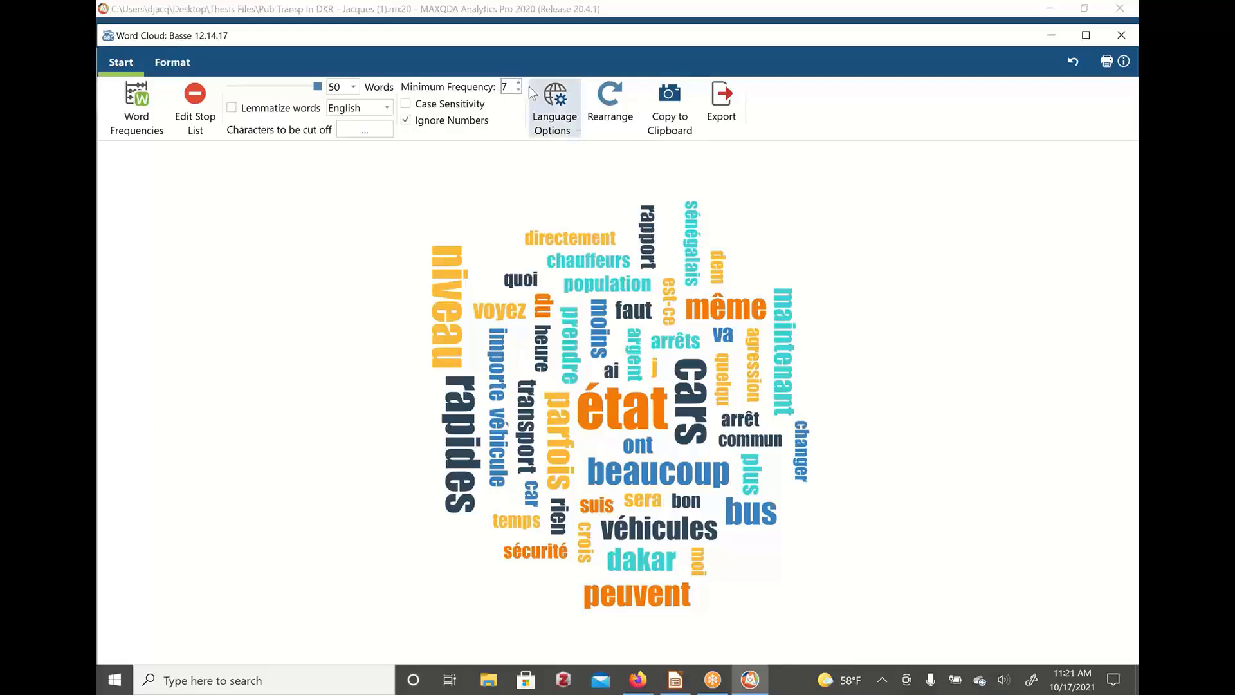
Review the cloud's shape options, try the 30 degrees word alignment, and set the alignment to Horizontal
{"action": "left_click", "coordinate": [173, 62]}
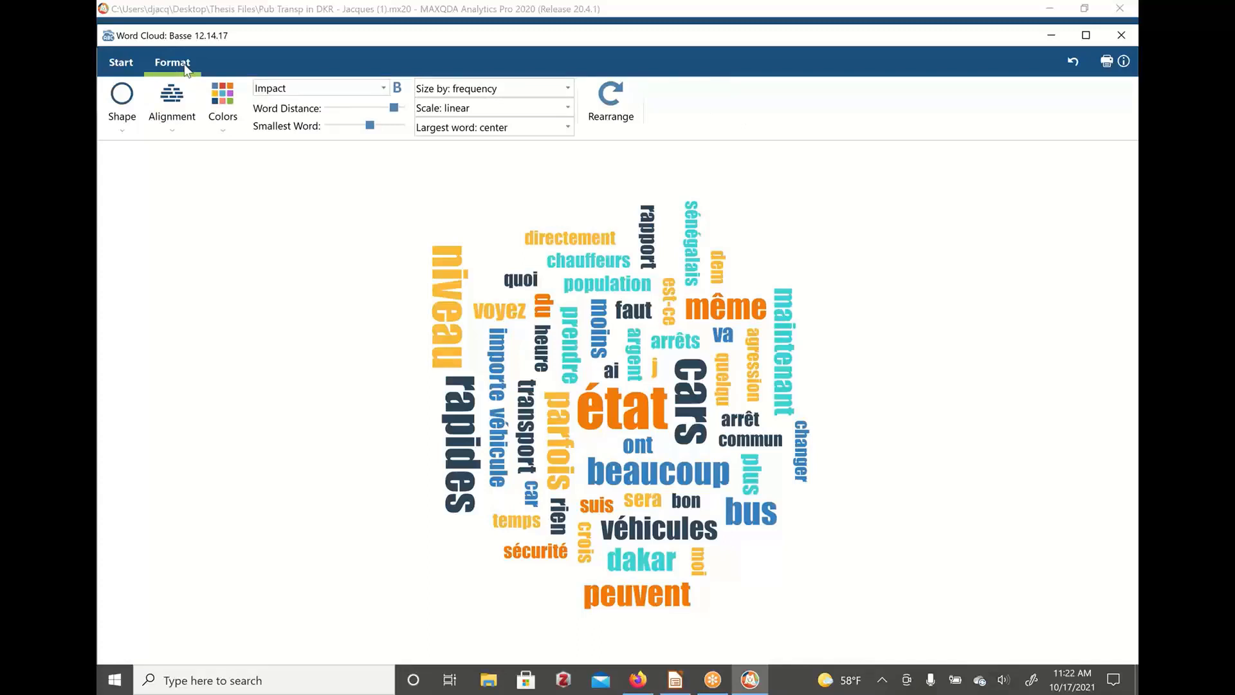
{"action": "left_click", "coordinate": [122, 119]}
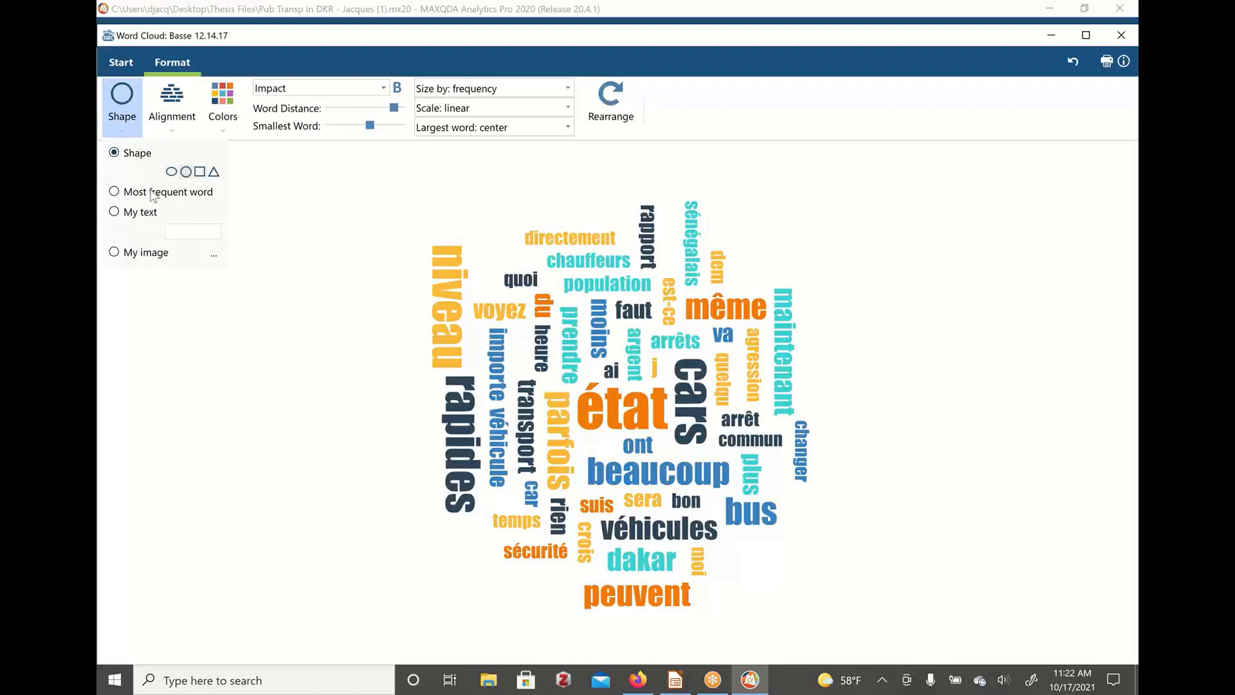
{"action": "left_click", "coordinate": [174, 135]}
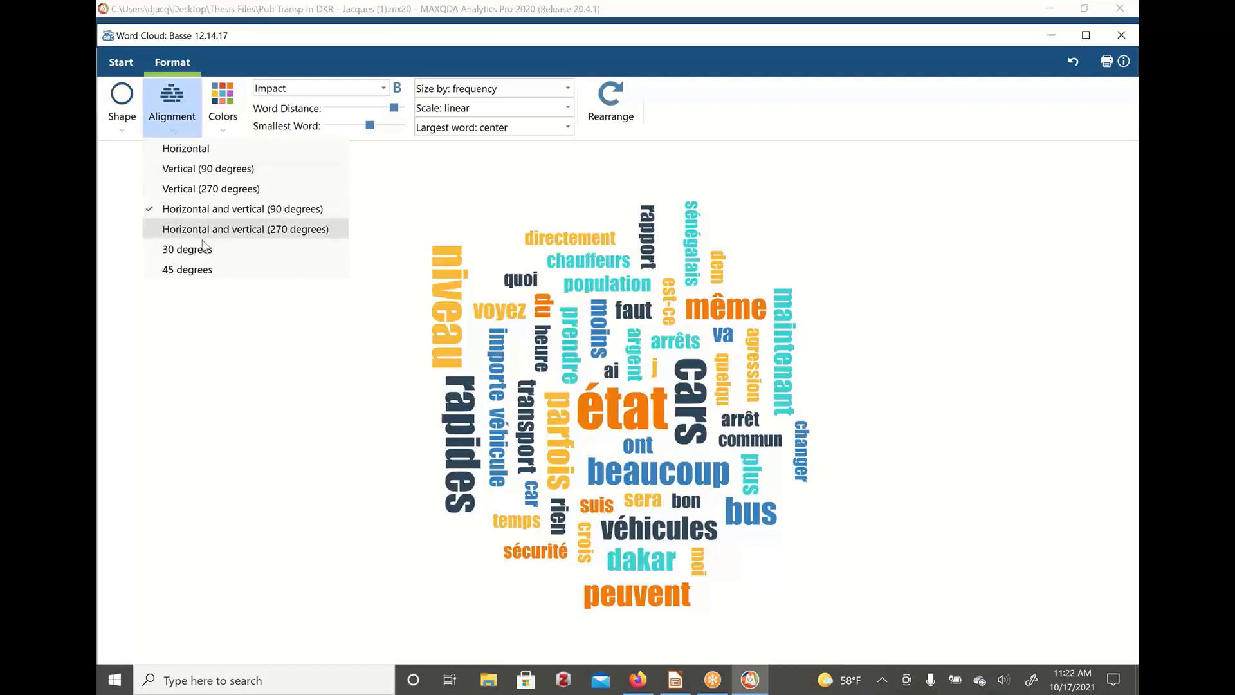
{"action": "left_click", "coordinate": [250, 255]}
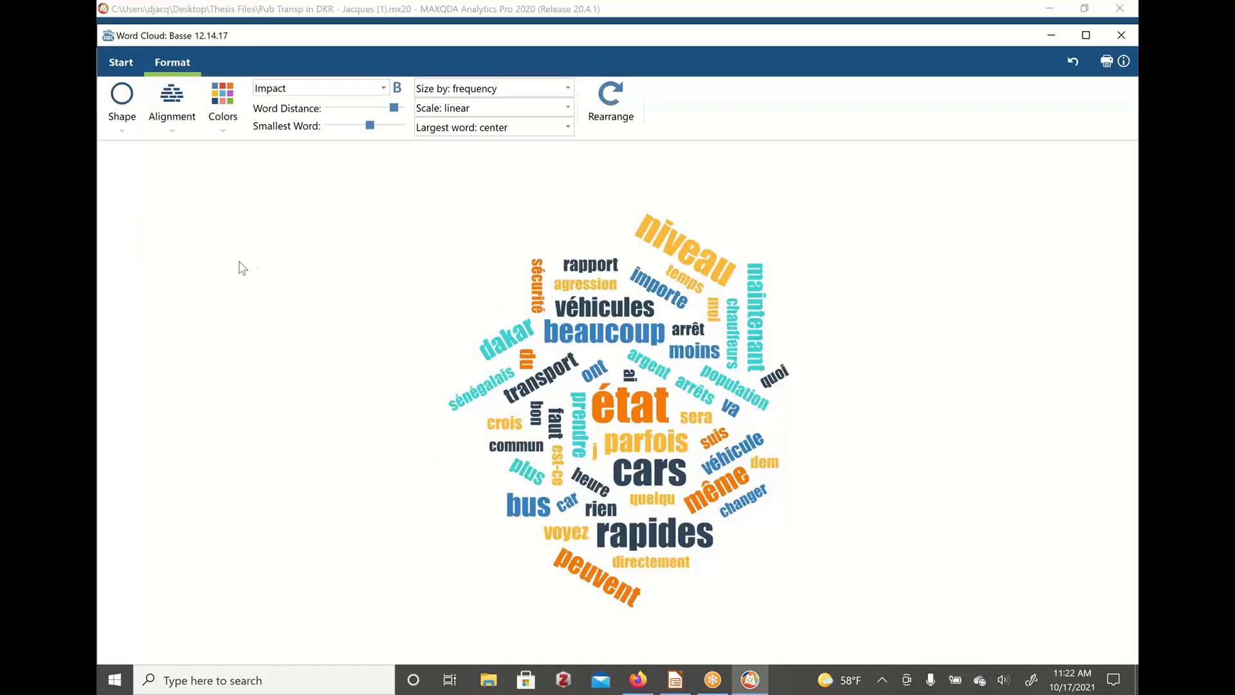
{"action": "left_click", "coordinate": [181, 136]}
{"action": "left_click", "coordinate": [193, 146]}
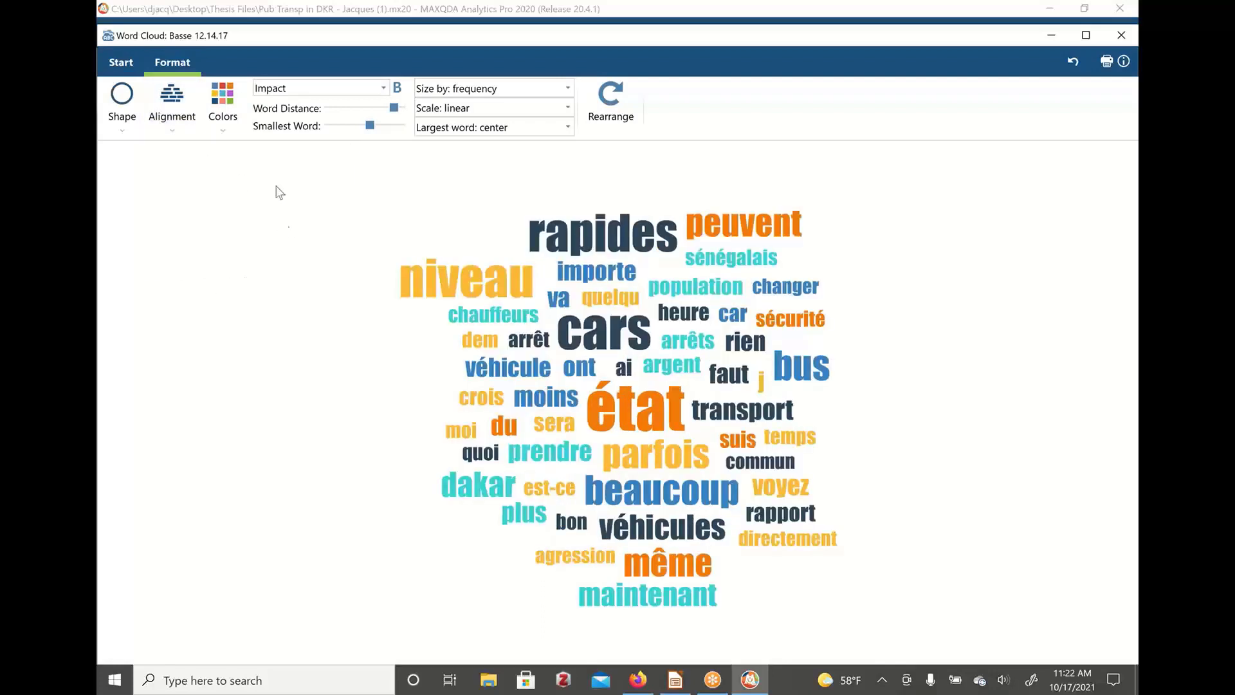
Apply the multicolour palette of blues, green, oranges and reds to the cloud and increase the word distance to its maximum
{"action": "left_click", "coordinate": [231, 125]}
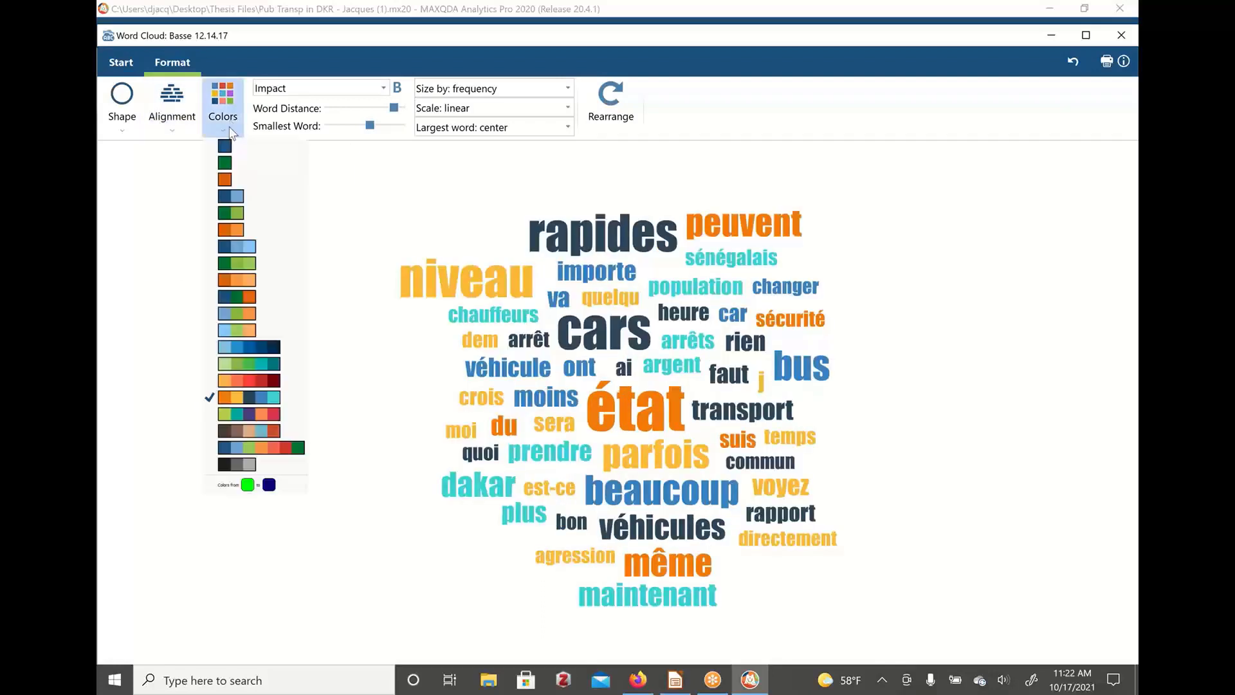
{"action": "left_click", "coordinate": [234, 448]}
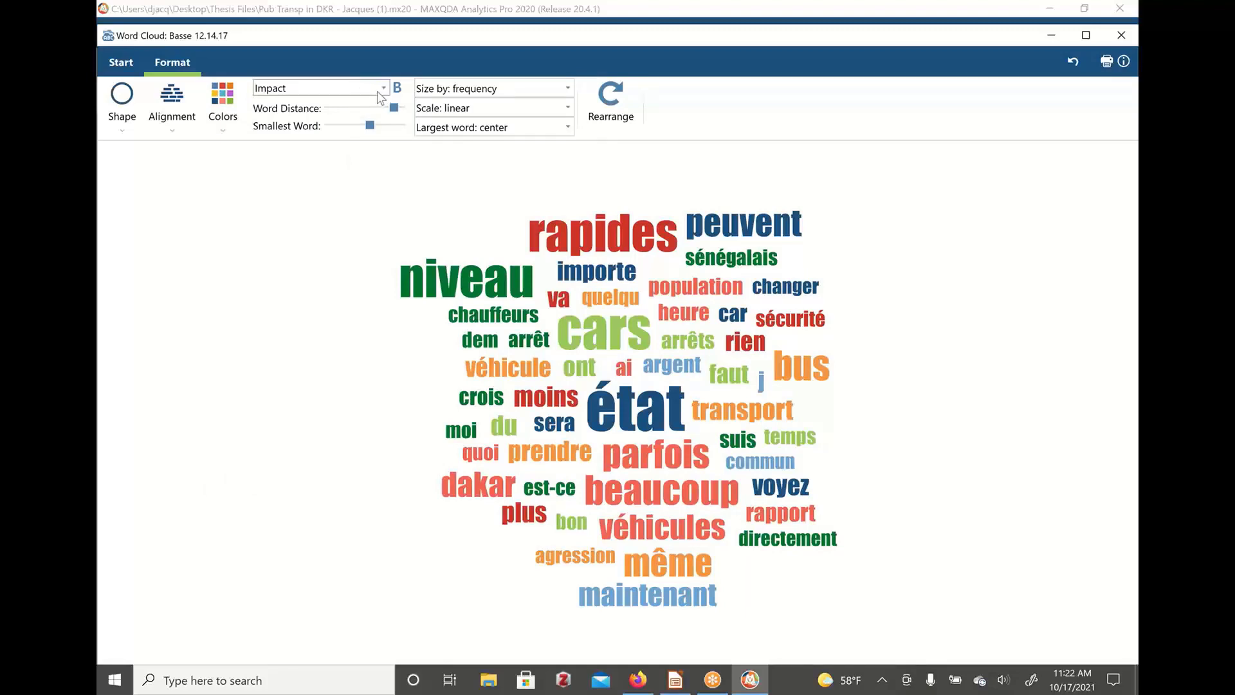
{"action": "mouse_move", "coordinate": [395, 109]}
{"action": "left_mouse_down"}
{"action": "mouse_move", "coordinate": [366, 117]}
{"action": "mouse_move", "coordinate": [394, 117]}
{"action": "left_mouse_up"}
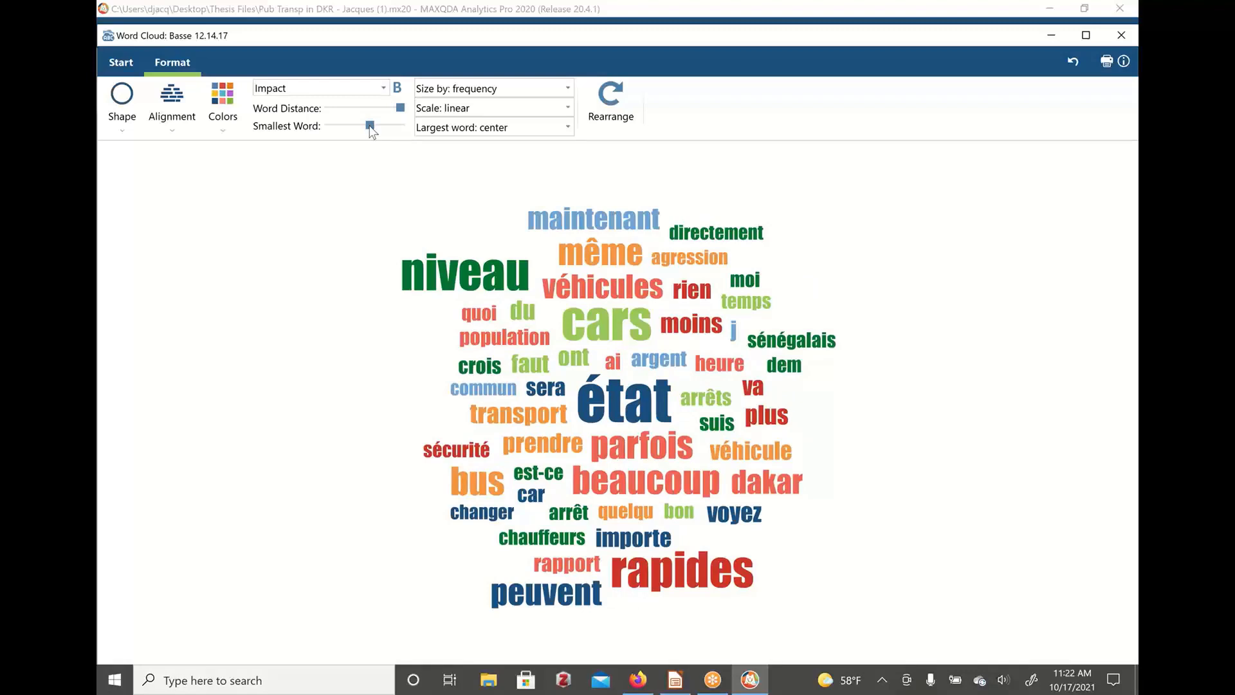
Try the most frequent larger and most frequent smaller scales on the word cloud, and return the scale to linear
{"action": "left_click", "coordinate": [568, 107]}
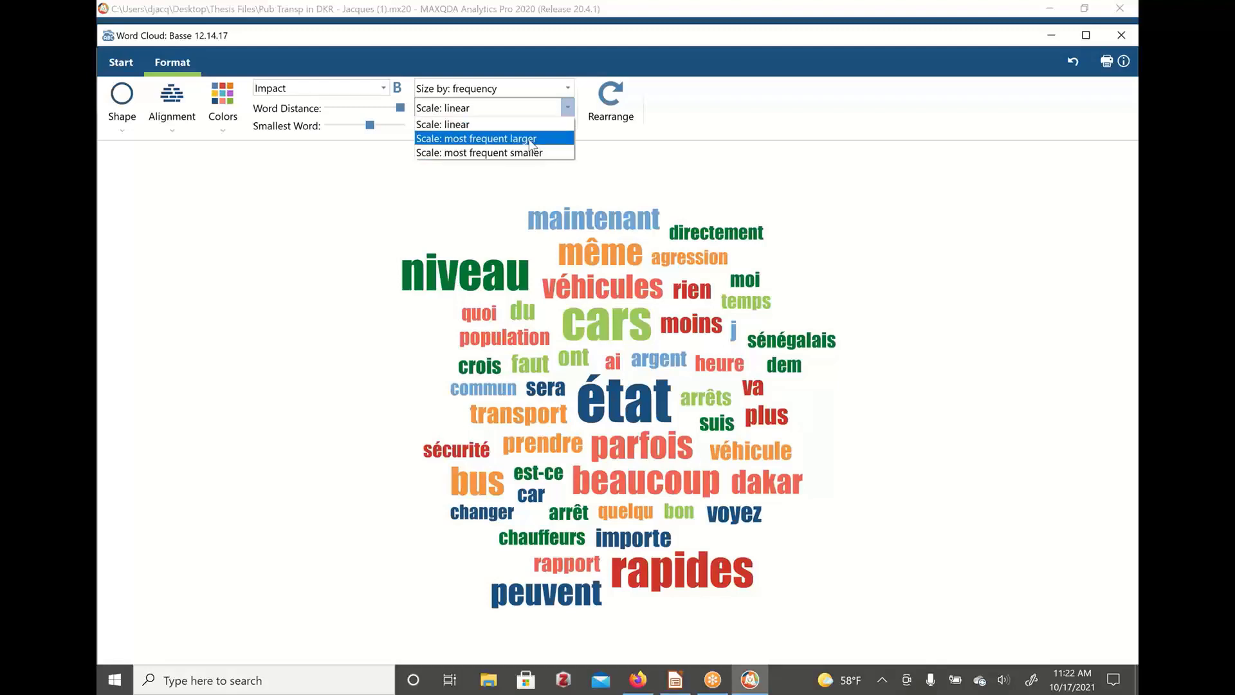
{"action": "left_click", "coordinate": [536, 140]}
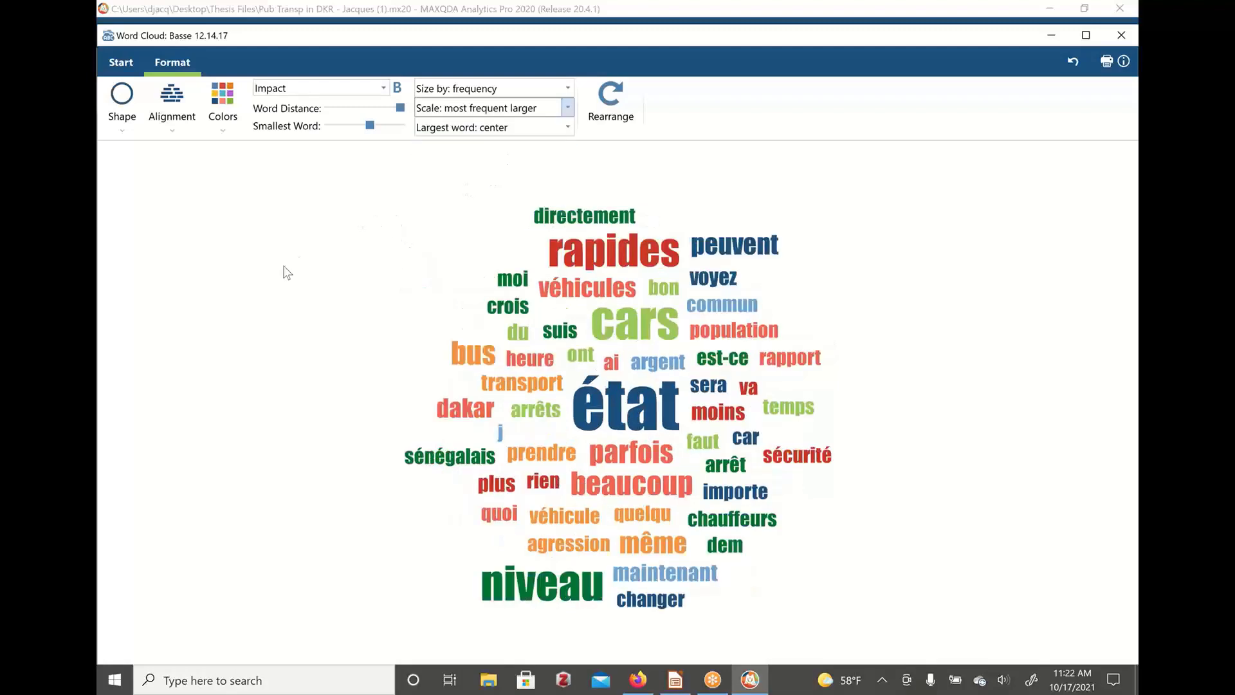
{"action": "left_click", "coordinate": [566, 110]}
{"action": "left_click", "coordinate": [415, 263]}
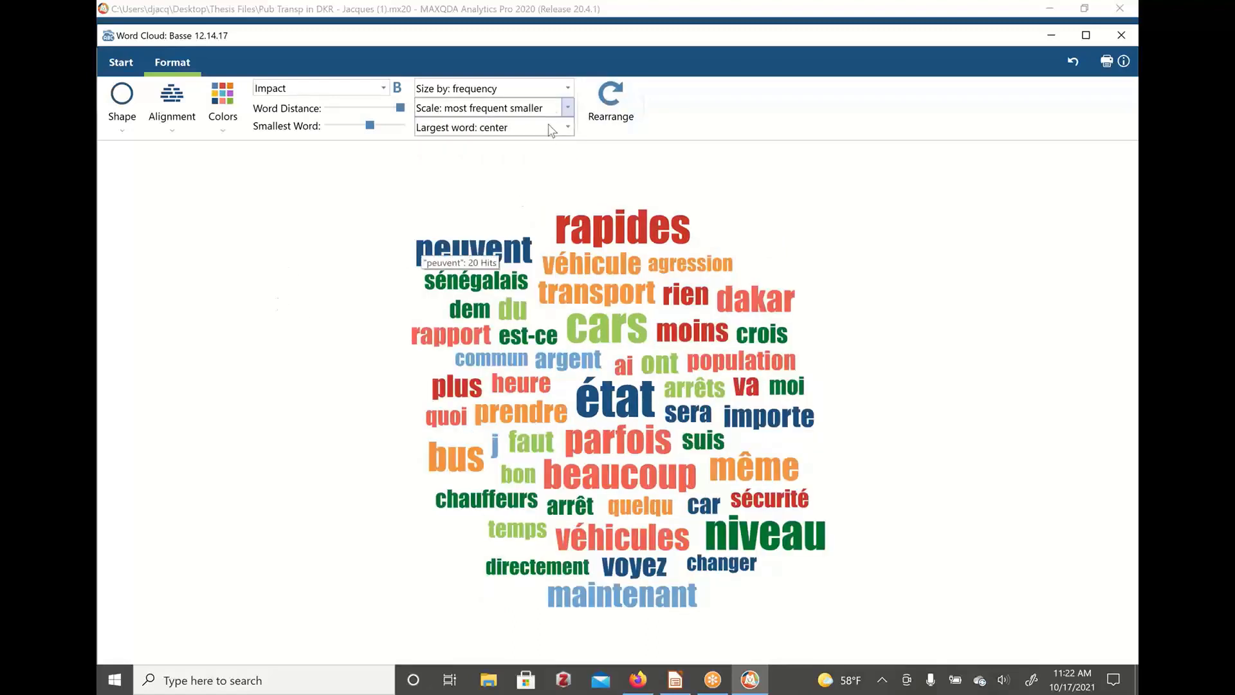
{"action": "left_click", "coordinate": [569, 110]}
{"action": "left_click", "coordinate": [515, 122]}
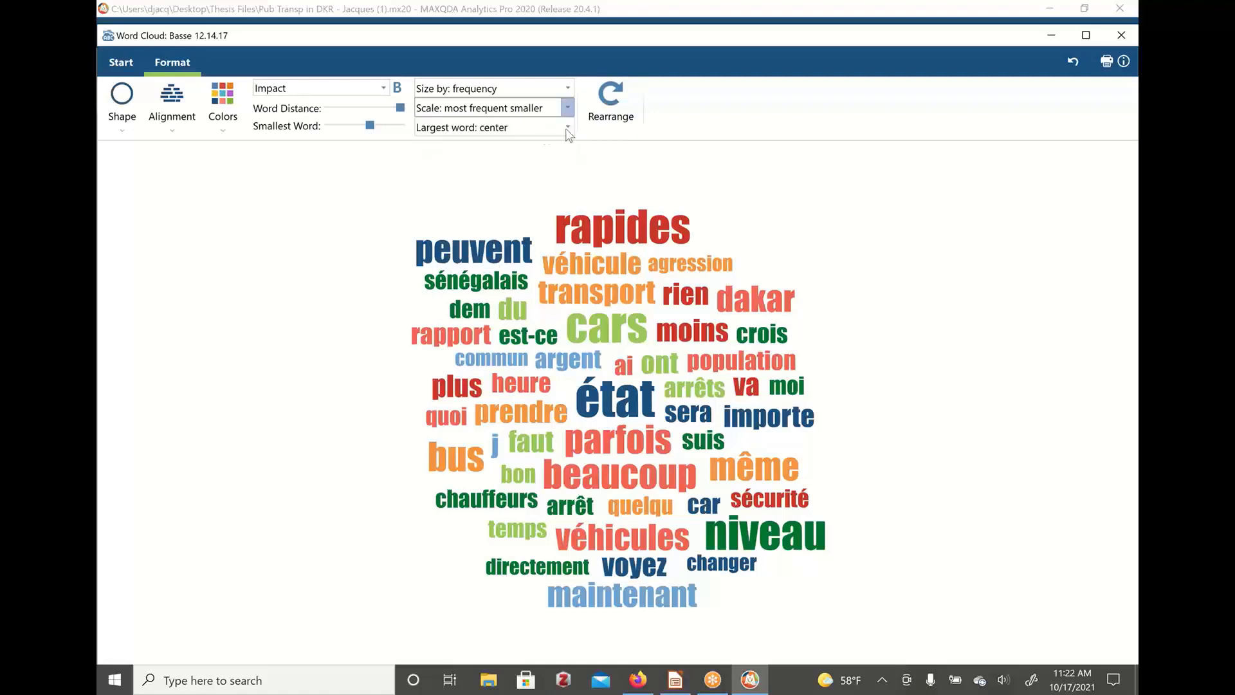
Try placing the largest word at the outer edge, and set its position to random
{"action": "left_click", "coordinate": [540, 129]}
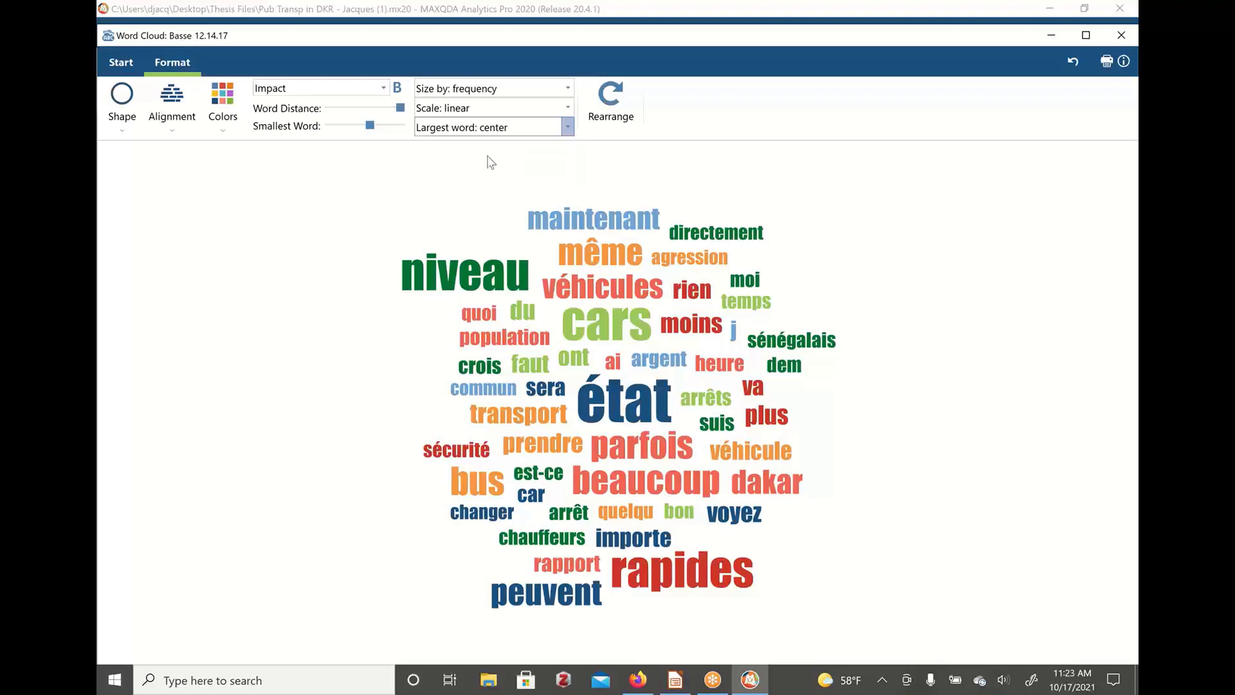
{"action": "left_click", "coordinate": [475, 158]}
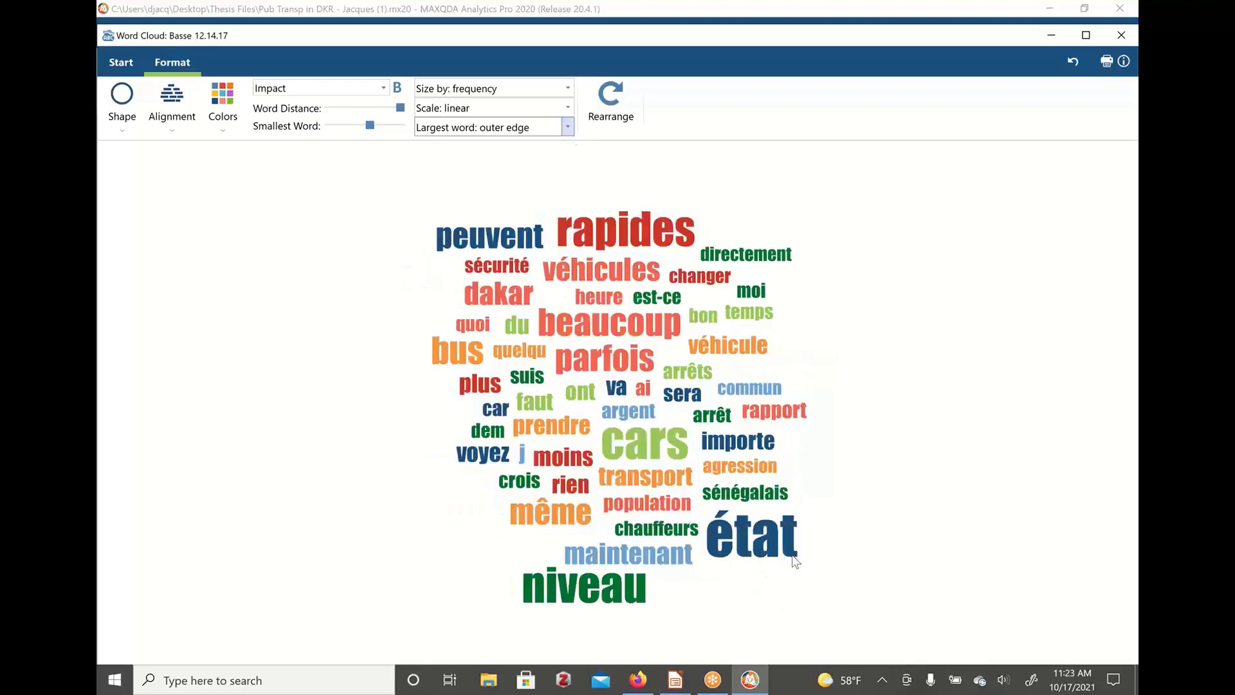
{"action": "left_click", "coordinate": [563, 128]}
{"action": "left_click", "coordinate": [515, 167]}
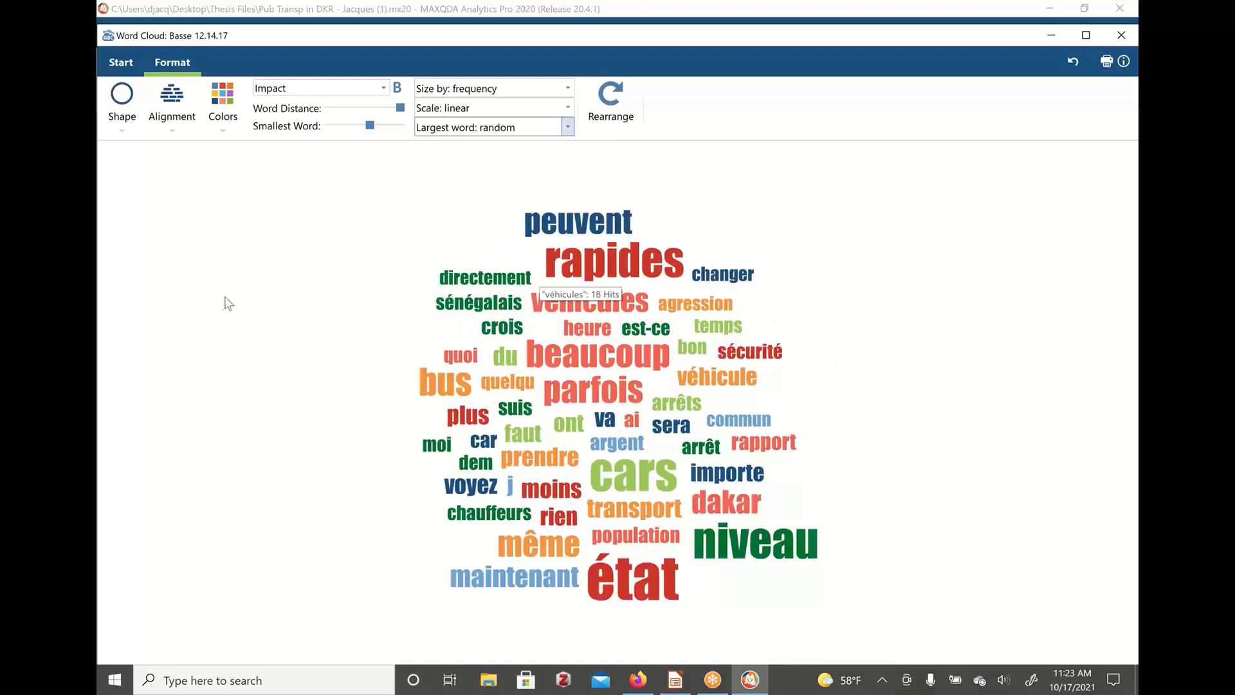
Rearrange the words in the cloud four times to produce different layouts
{"action": "left_click", "coordinate": [611, 103]}
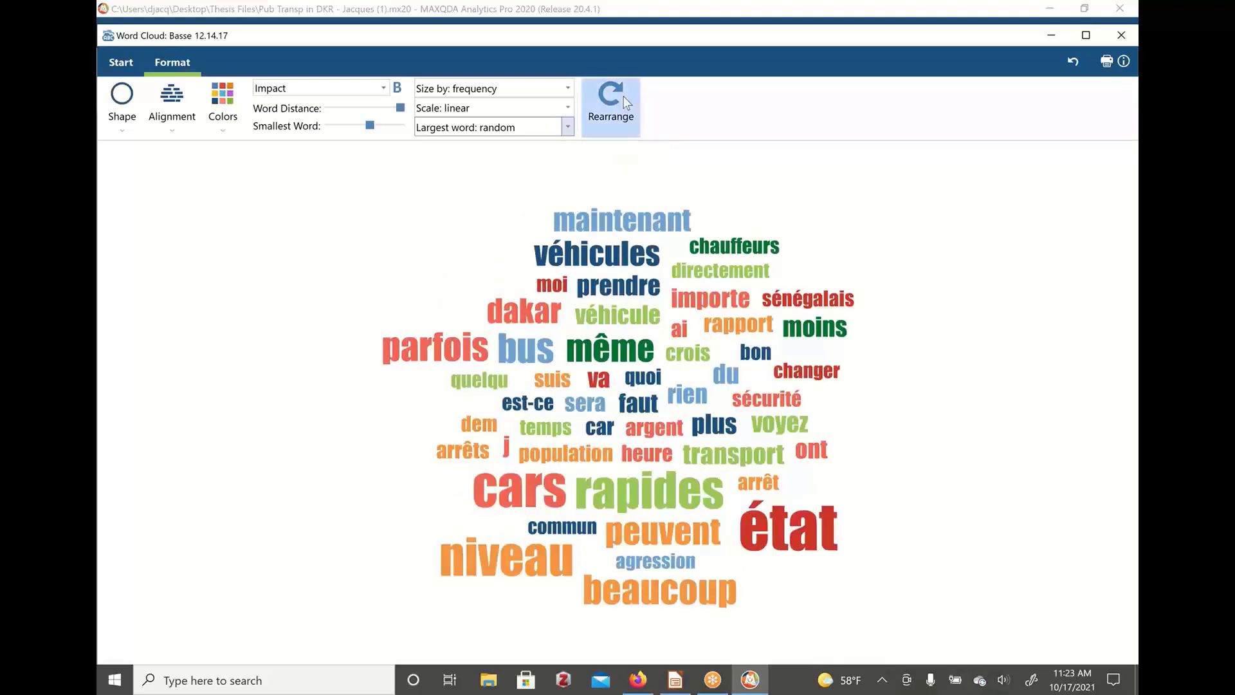
{"action": "left_click", "coordinate": [624, 97]}
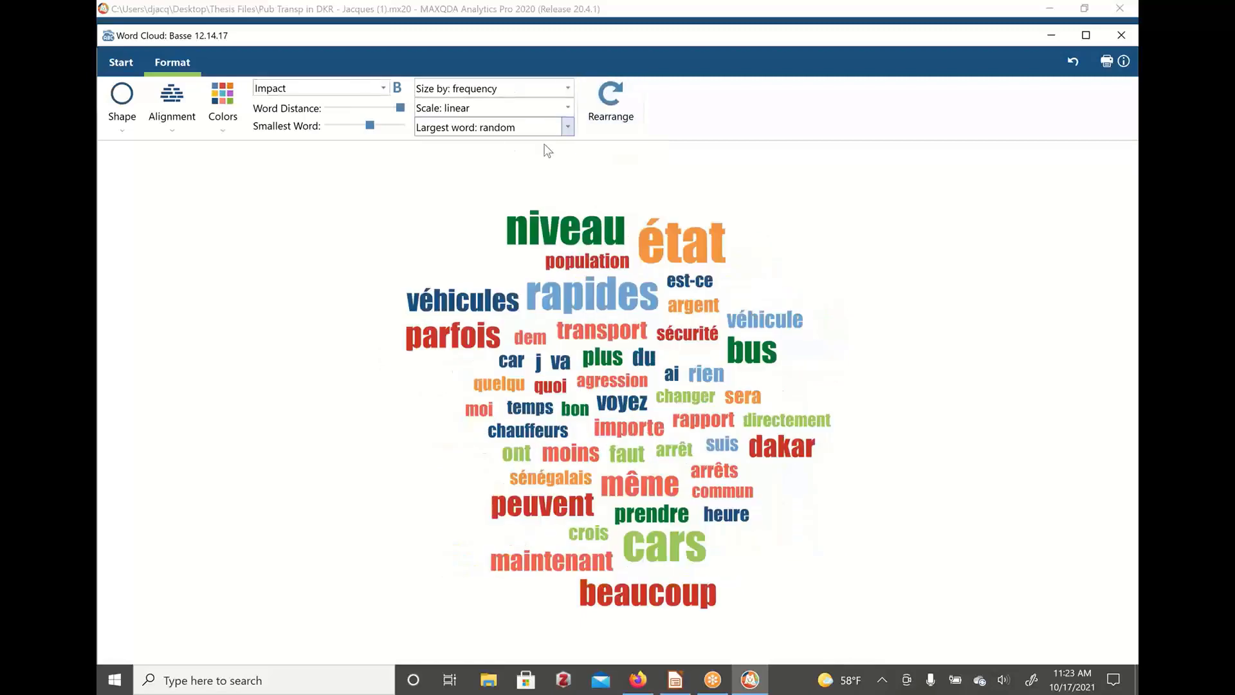
{"action": "left_click", "coordinate": [611, 97]}
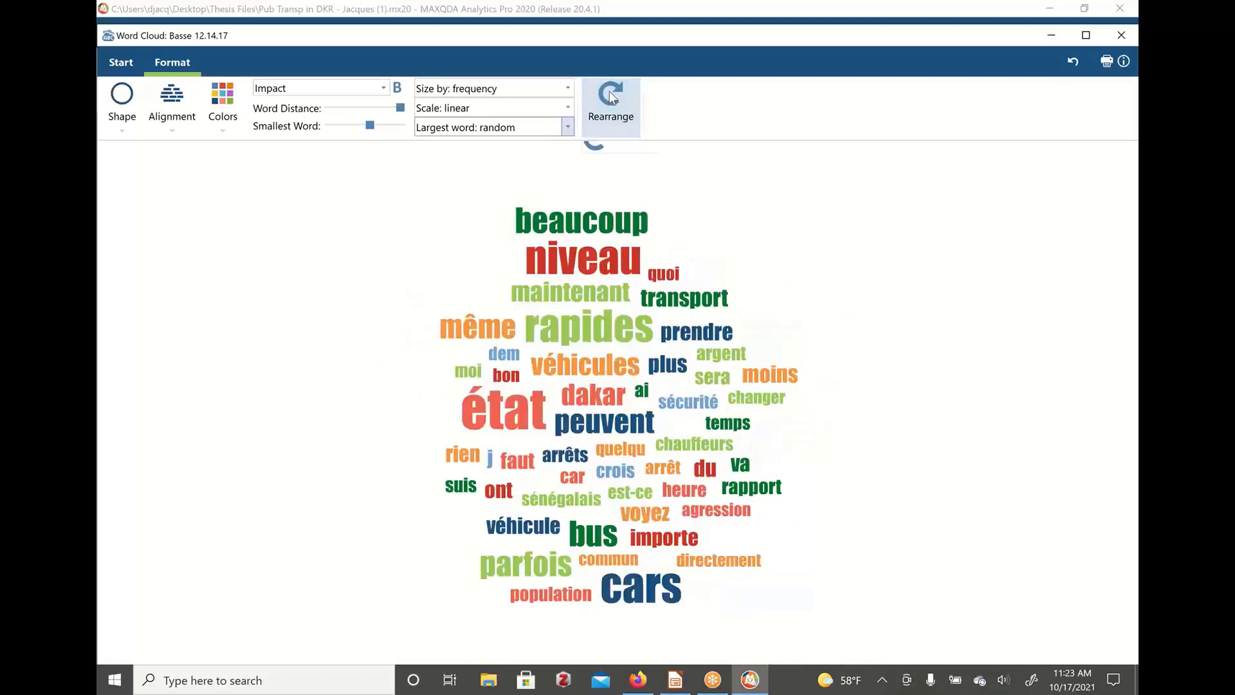
{"action": "left_click", "coordinate": [612, 97]}
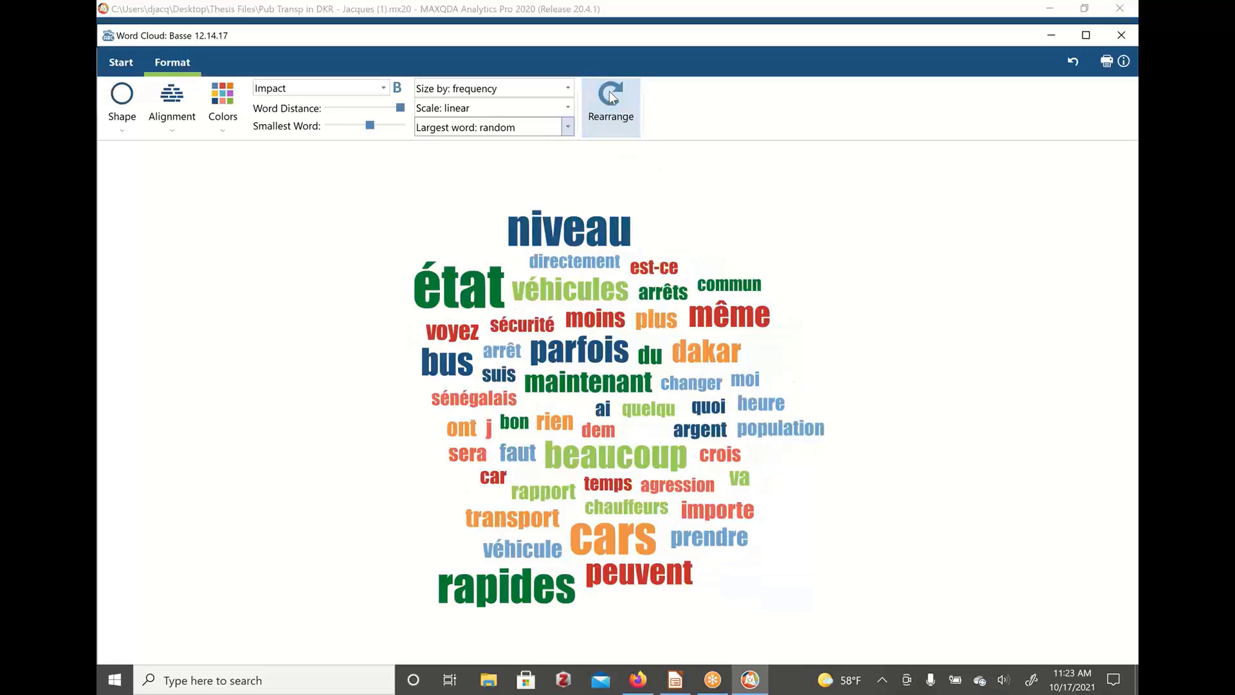
Return to the word cloud's main options and close the interview's word cloud
{"action": "left_click", "coordinate": [121, 62]}
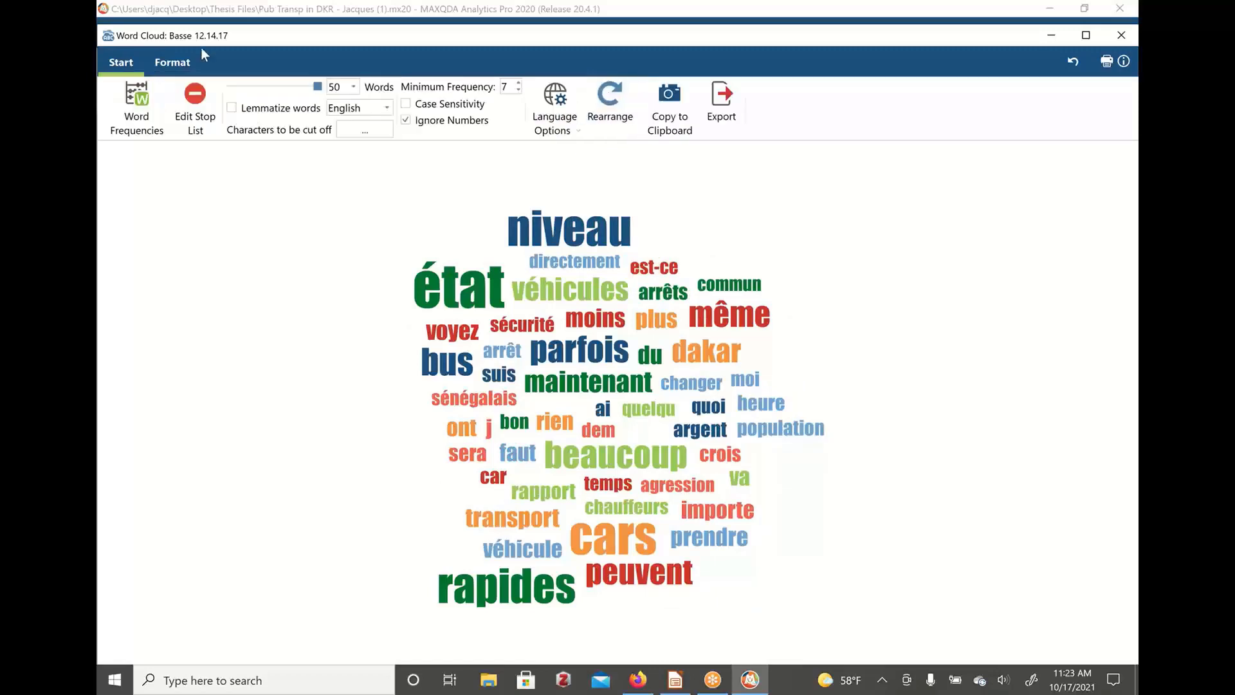
{"action": "left_click", "coordinate": [1035, 132]}
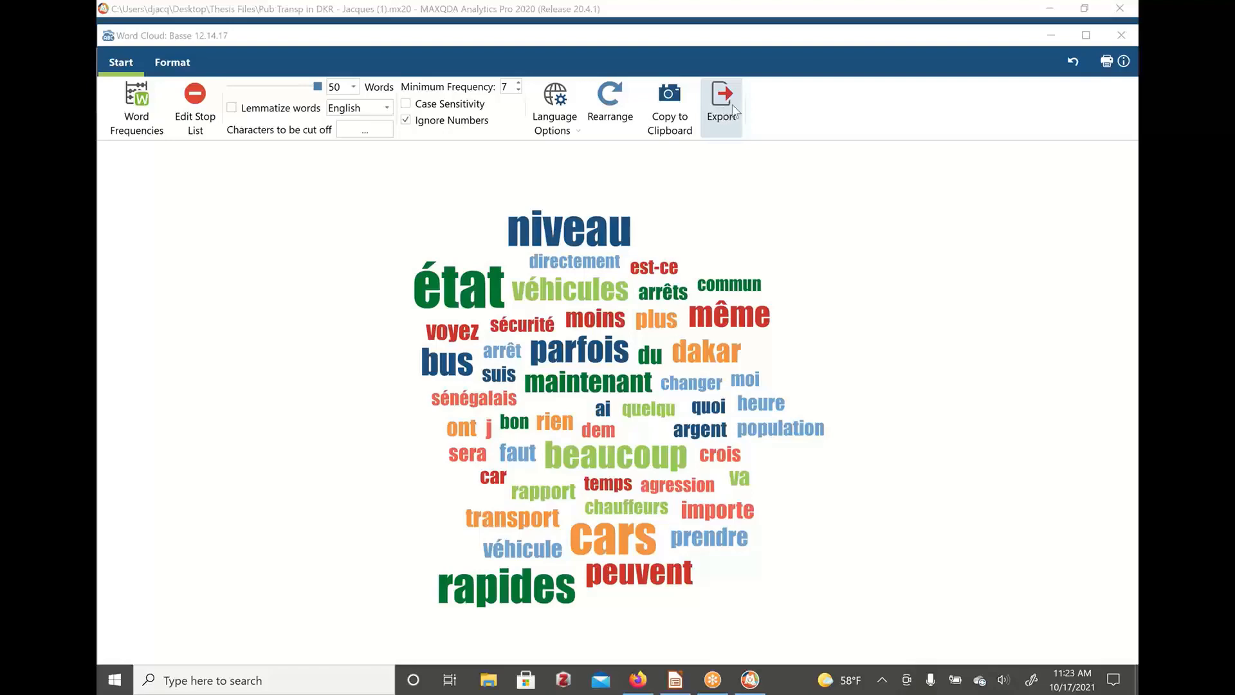
{"action": "left_click", "coordinate": [1122, 36]}
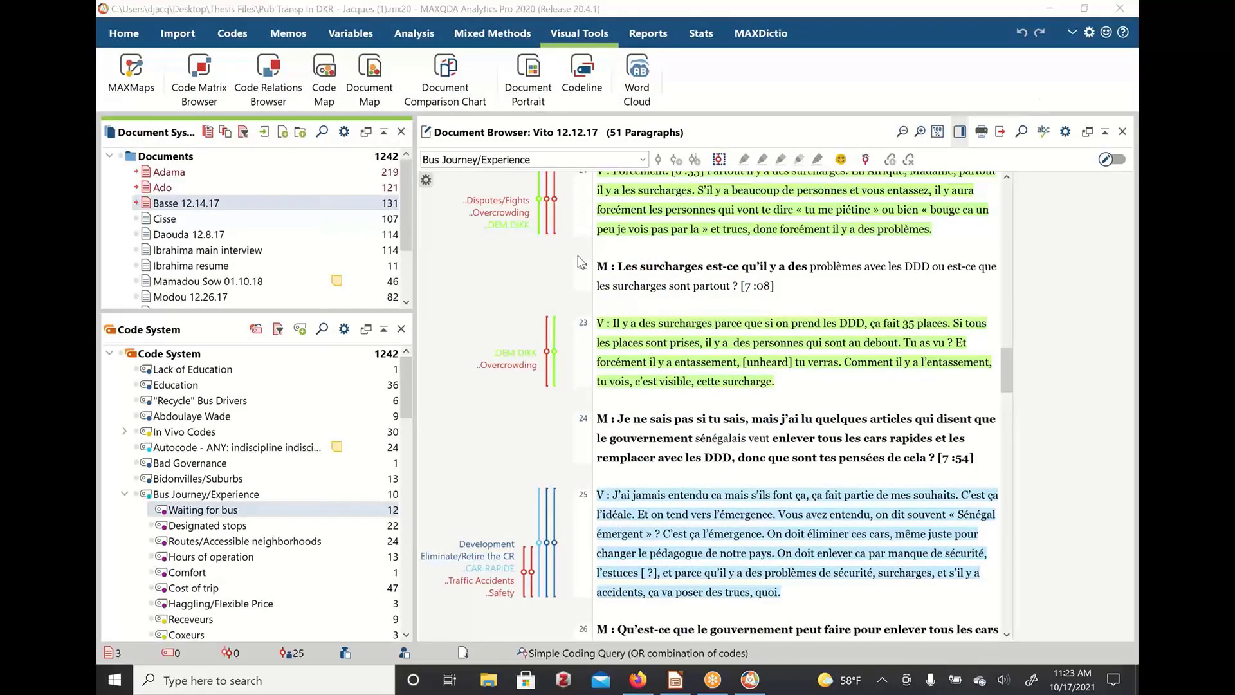
Show the Retrieved Segments window and enlarge it at the expense of the Document Browser
{"action": "left_click", "coordinate": [123, 37]}
{"action": "left_click", "coordinate": [388, 78]}
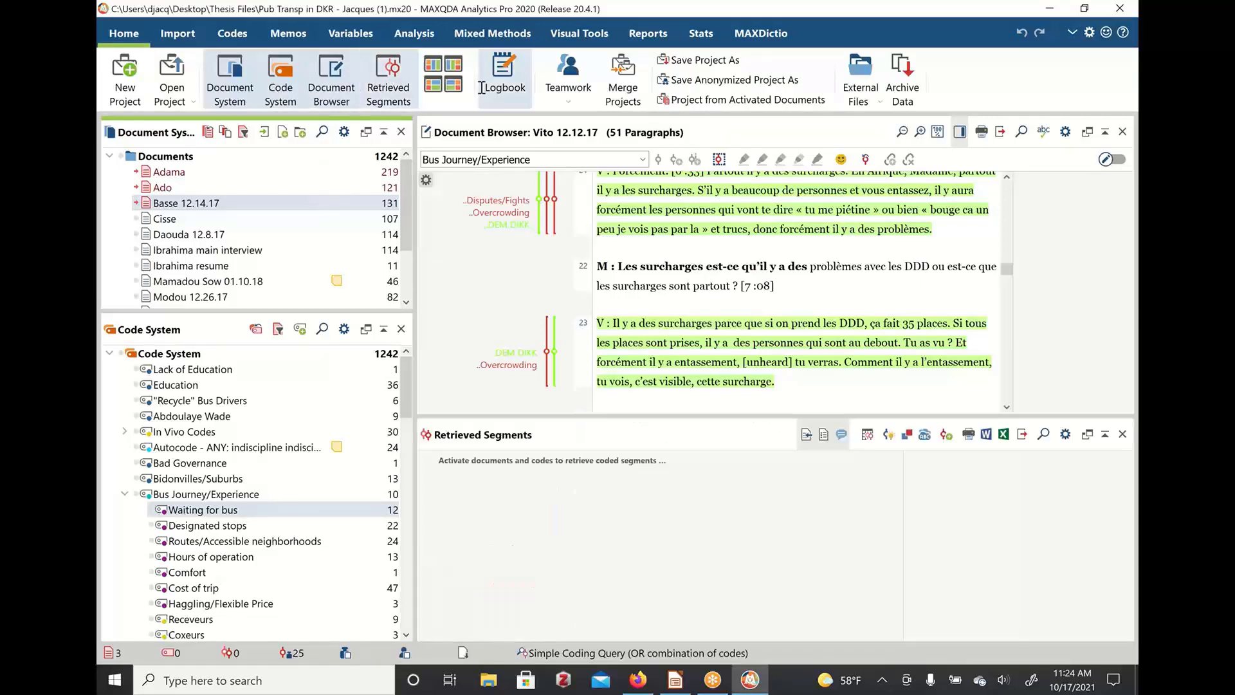
{"action": "left_click_drag", "start_coordinate": [740, 417], "coordinate": [740, 348]}
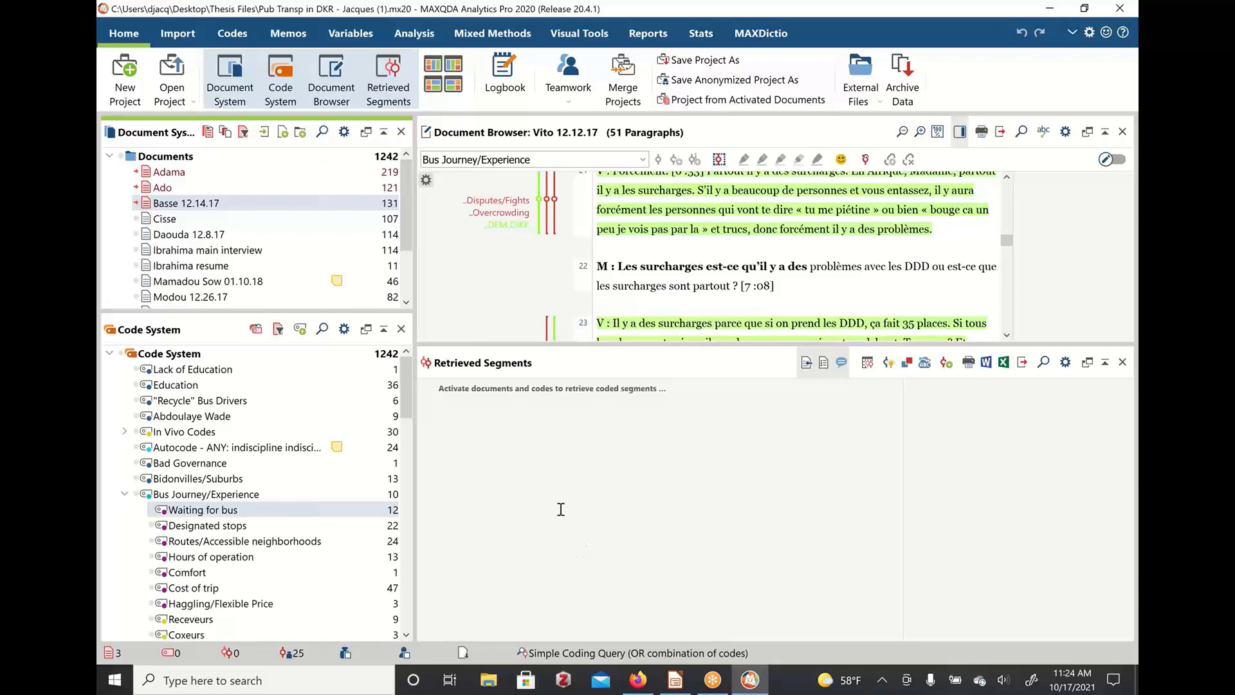
Reset the document activations, activate all documents, and activate the code Autocode - ANY: indiscipline indiscipliné
{"action": "left_click", "coordinate": [208, 132]}
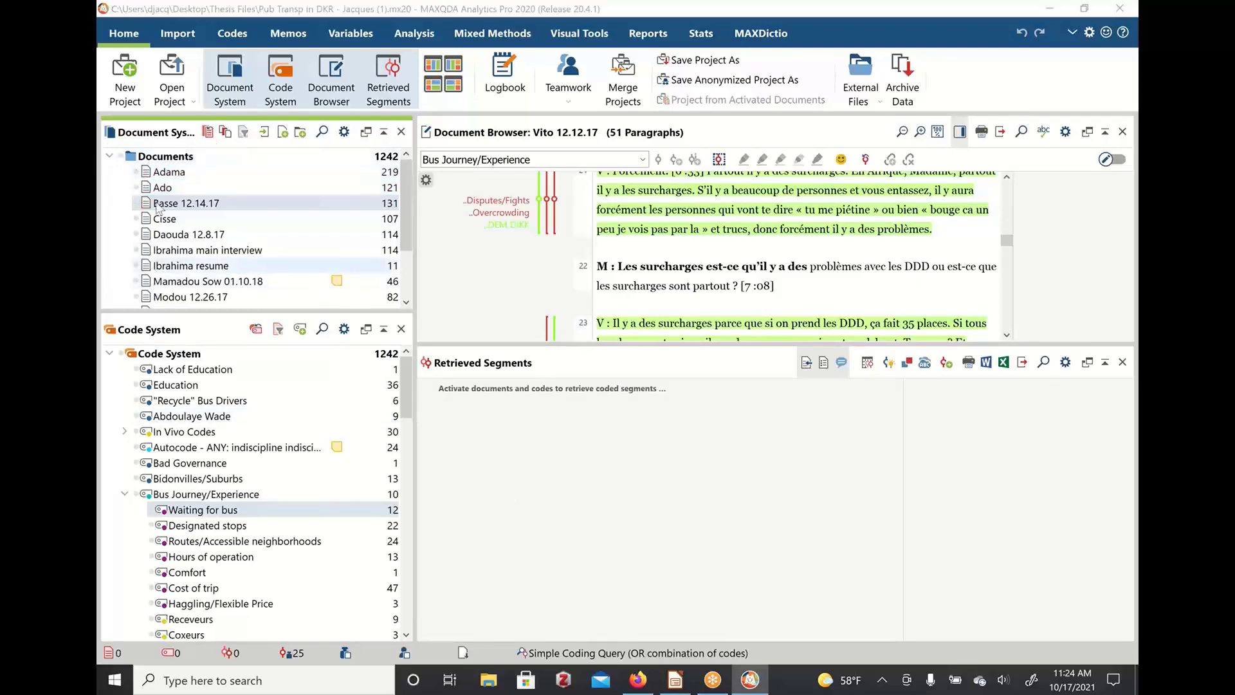
{"action": "left_click", "coordinate": [122, 159]}
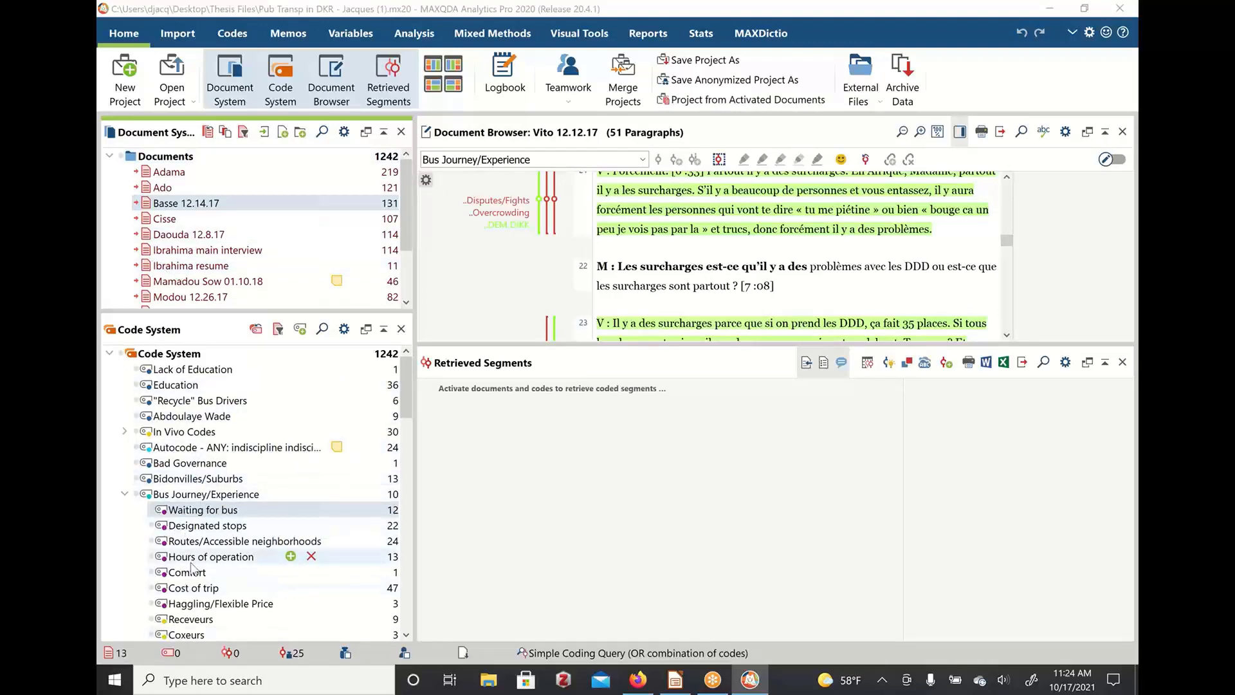
{"action": "left_click", "coordinate": [136, 450]}
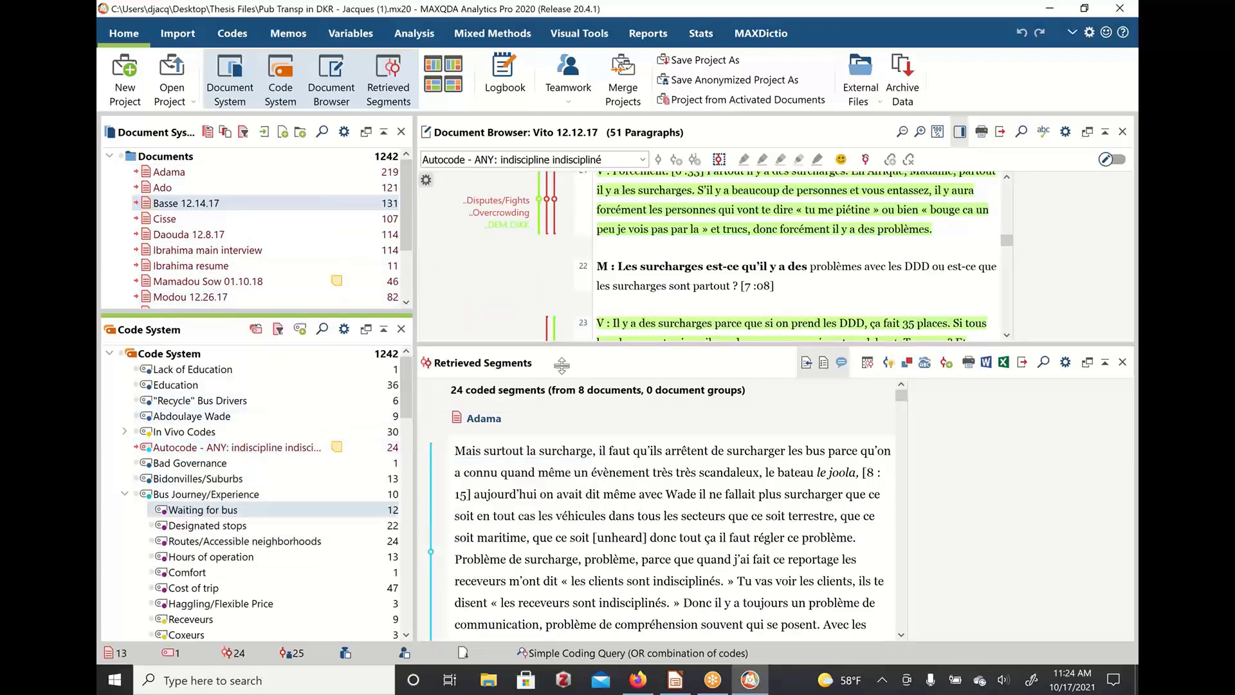
Enlarge the Retrieved Segments area and its text column, and generate a word cloud from the retrieved indiscipline segments
{"action": "left_click_drag", "start_coordinate": [613, 346], "coordinate": [616, 314]}
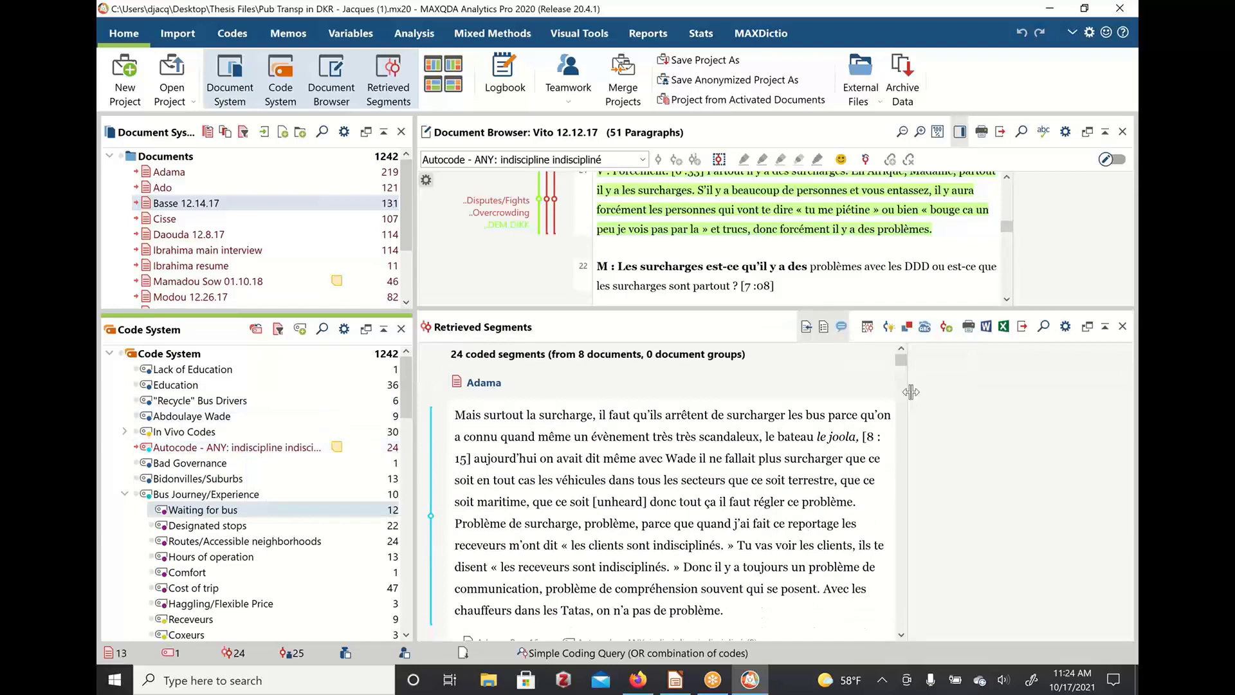
{"action": "left_click_drag", "start_coordinate": [910, 393], "coordinate": [1079, 399]}
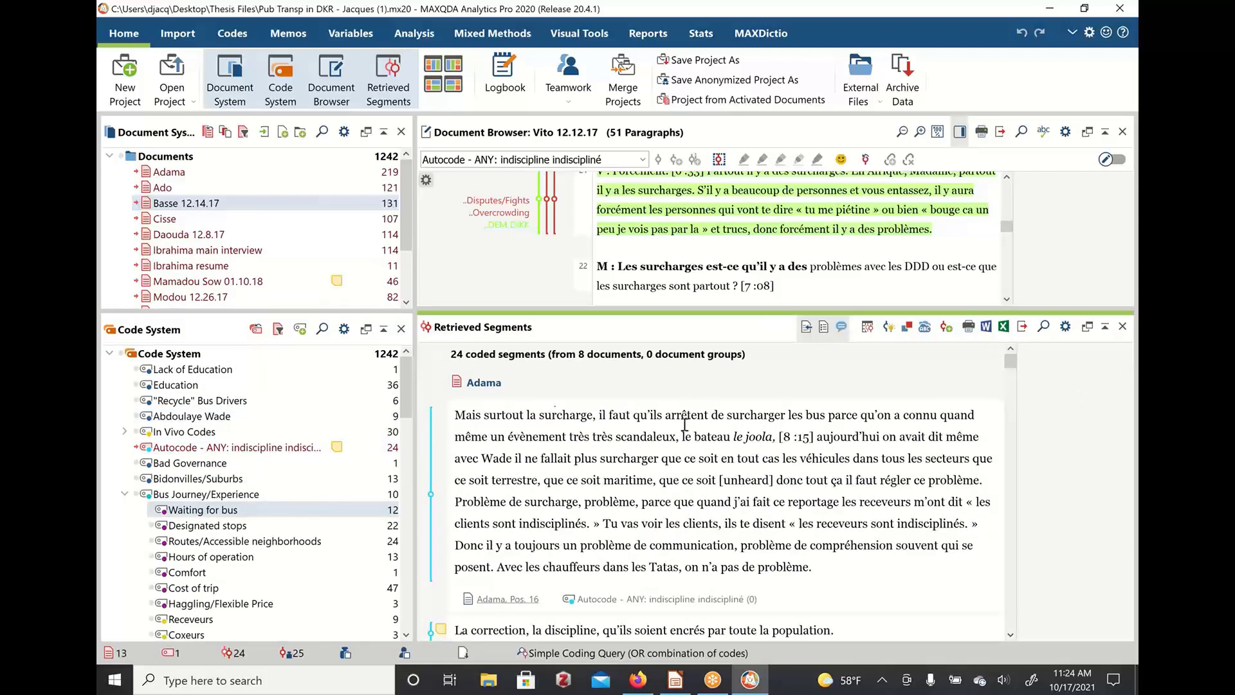
{"action": "mouse_move", "coordinate": [230, 449]}
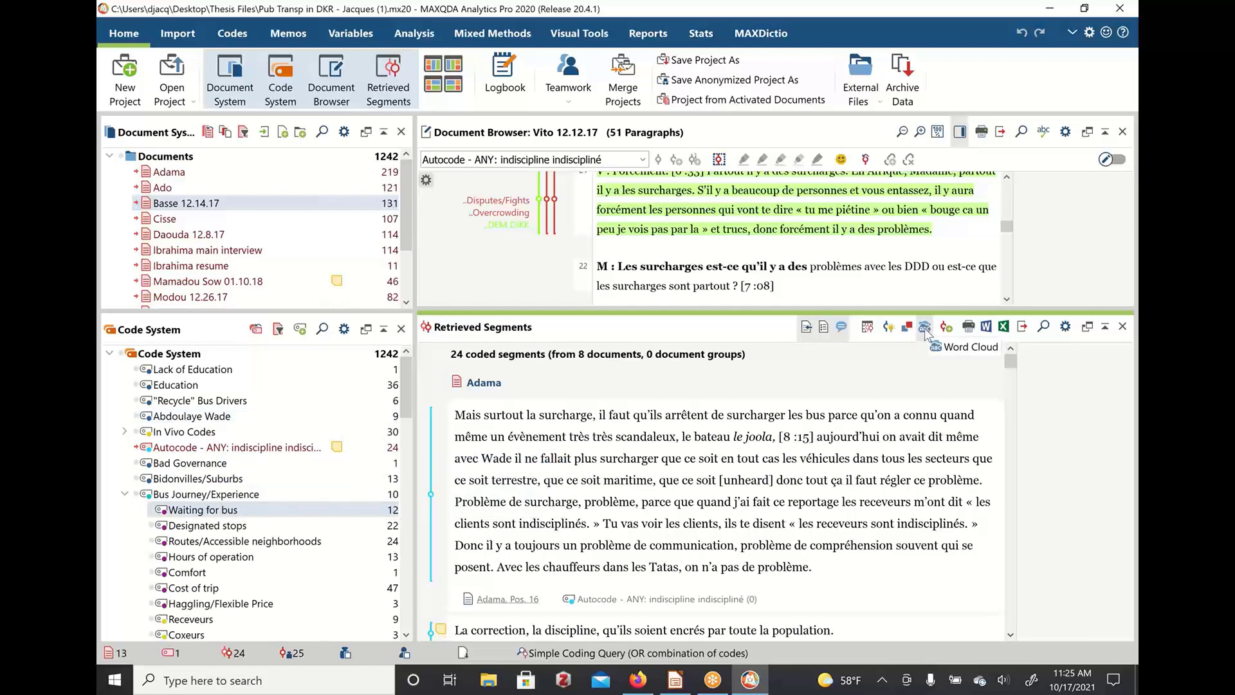
{"action": "scroll", "coordinate": [752, 477], "scroll_direction": "down", "scroll_amount": 3}
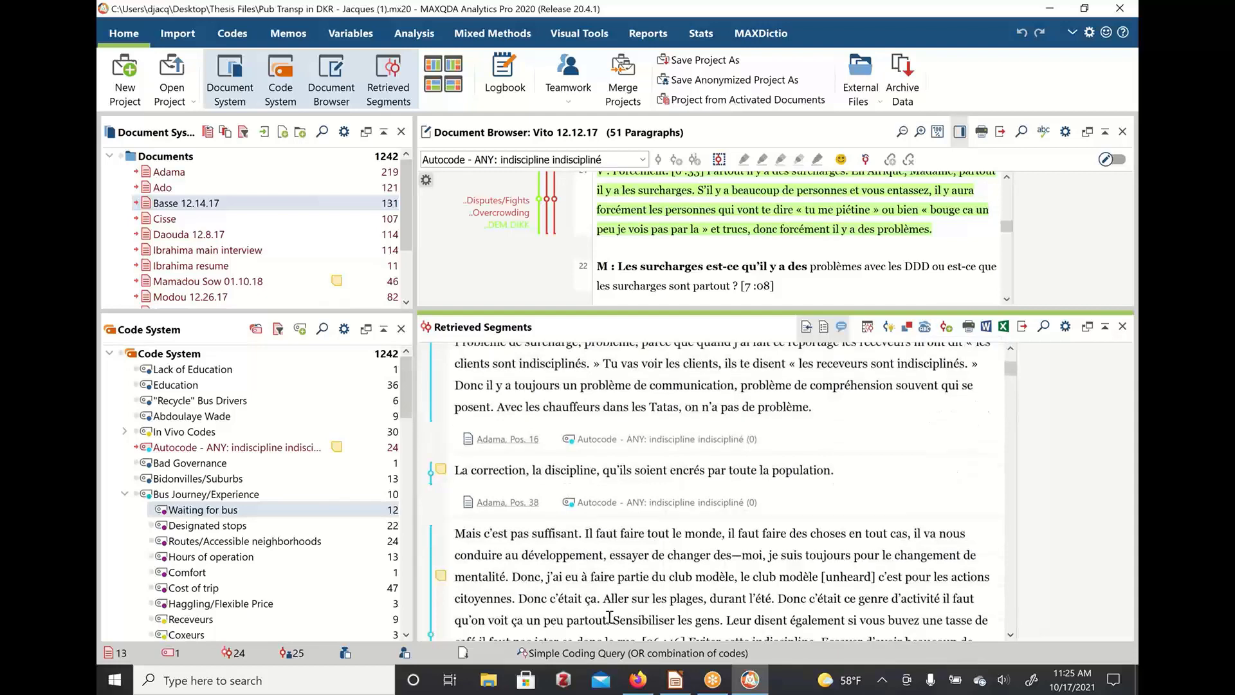
{"action": "scroll", "coordinate": [822, 492], "scroll_direction": "up", "scroll_amount": 3}
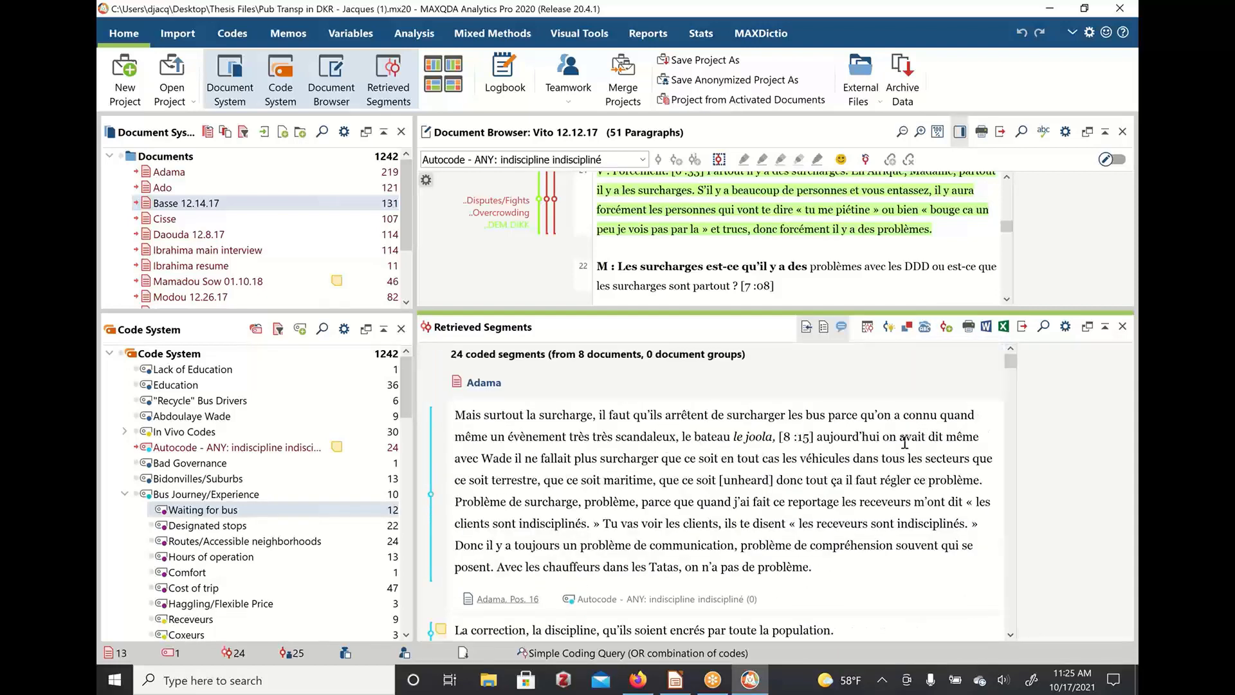
{"action": "left_click", "coordinate": [925, 326]}
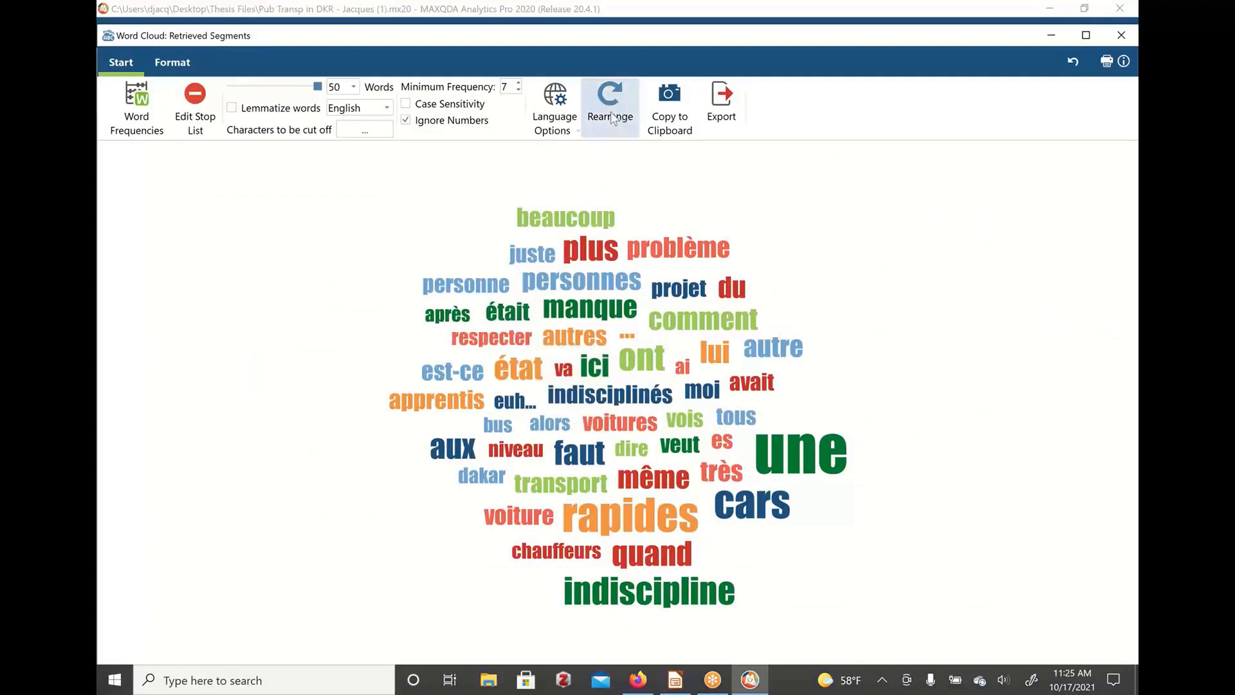
Rearrange the words in the retrieved segments' word cloud and close the word cloud
{"action": "left_click", "coordinate": [609, 106]}
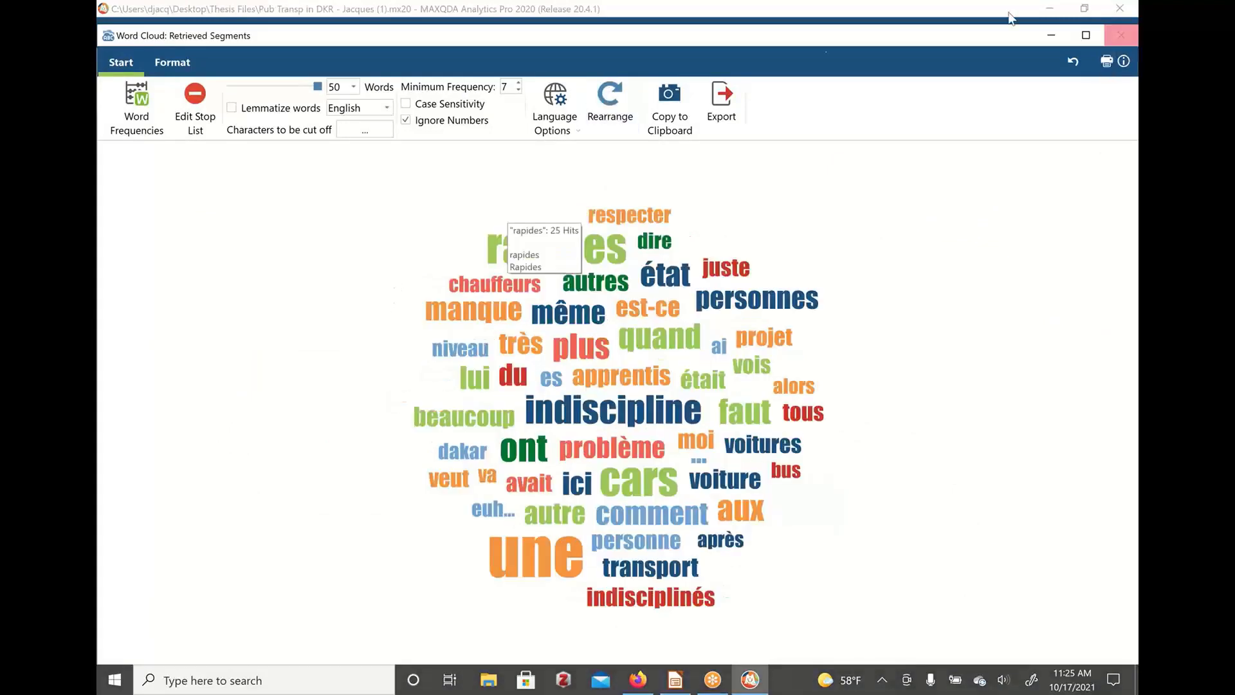
{"action": "left_click", "coordinate": [1086, 35]}
{"action": "left_click_drag", "start_coordinate": [629, 415], "coordinate": [654, 518]}
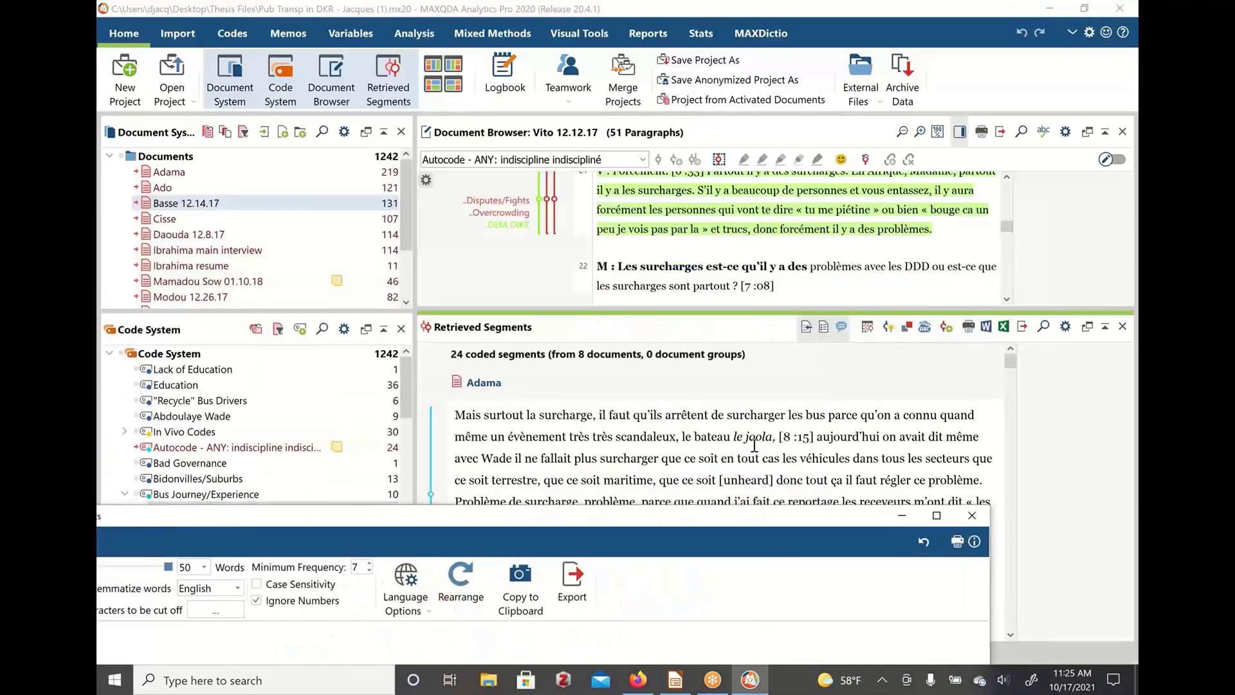
{"action": "left_click_drag", "start_coordinate": [729, 510], "coordinate": [850, 25]}
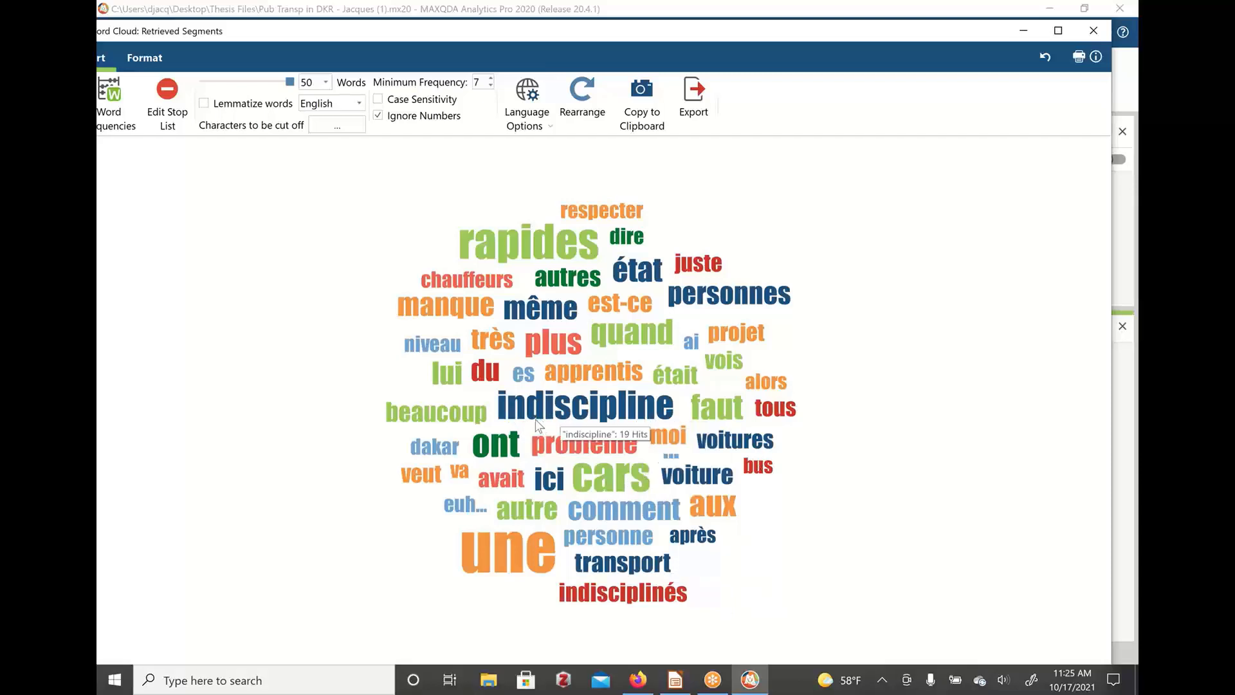
{"action": "left_click", "coordinate": [1092, 37]}
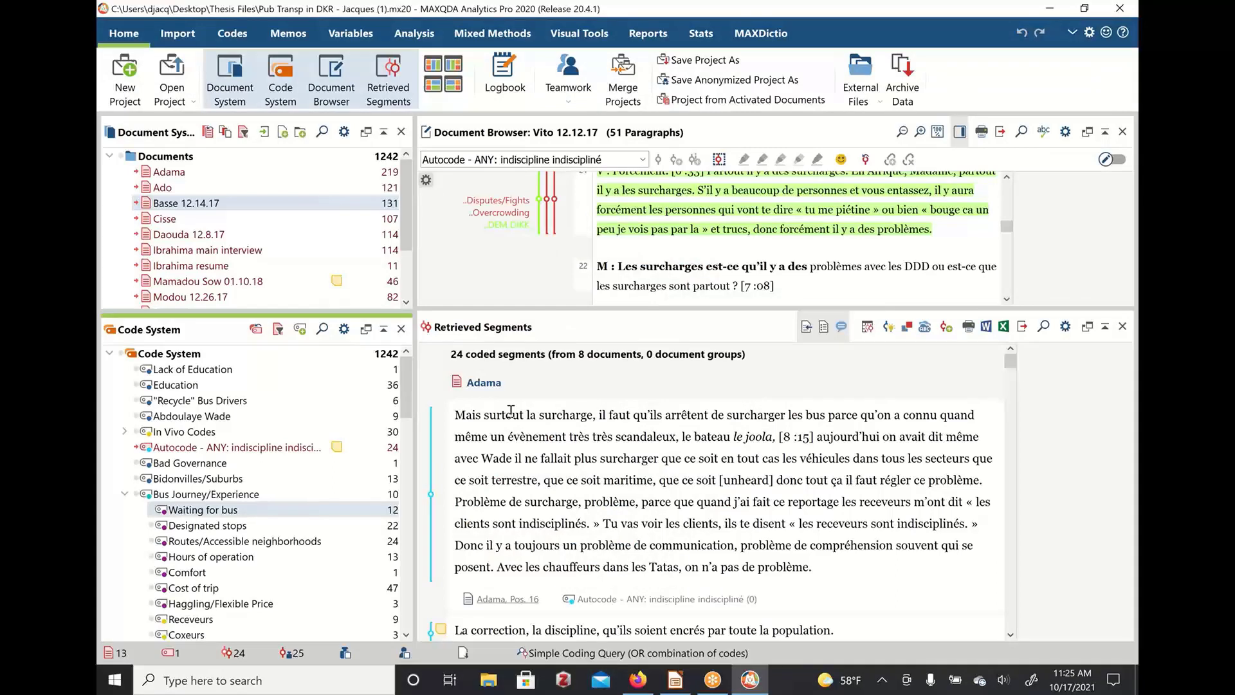
Reset the document and code activations, and open the Codeline options for the current interview without generating the chart
{"action": "left_click", "coordinate": [579, 33]}
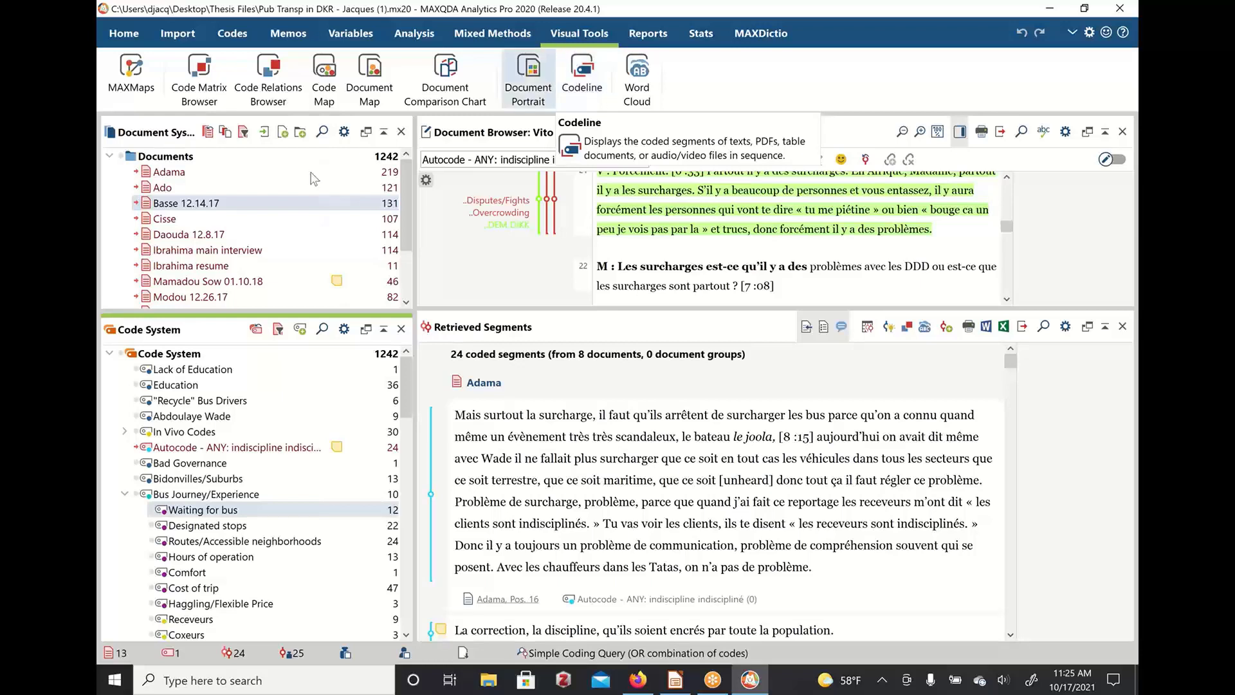
{"action": "left_click", "coordinate": [207, 133]}
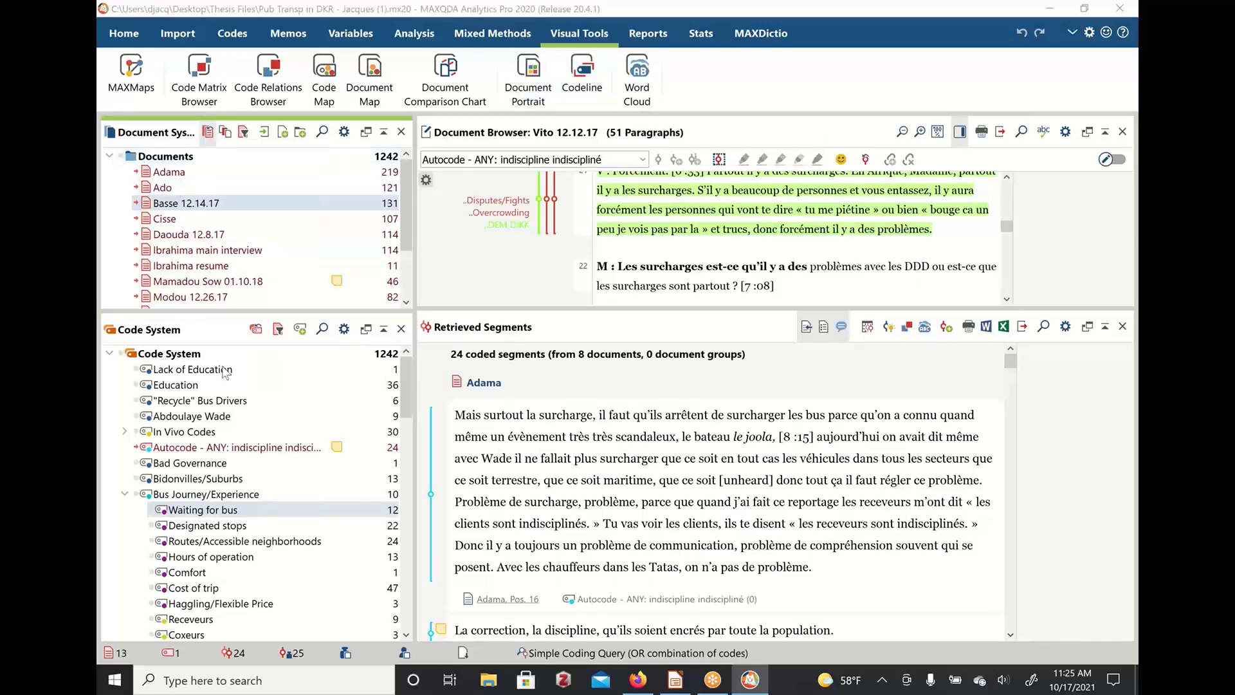
{"action": "left_click", "coordinate": [592, 84]}
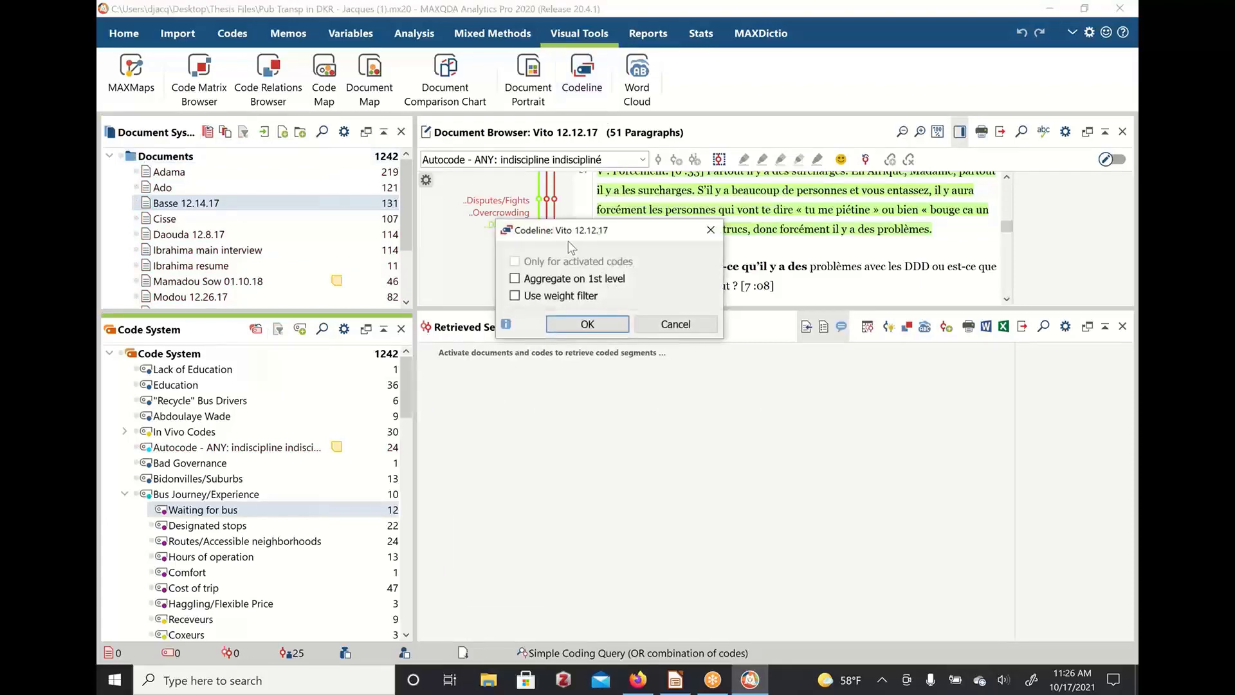
{"action": "left_click", "coordinate": [678, 326]}
Activate the interview open in the Document Browser and the code Bus Journey/Experience with its subcodes, and hide the Retrieved Segments window
{"action": "scroll", "coordinate": [193, 258], "scroll_direction": "down", "scroll_amount": 2}
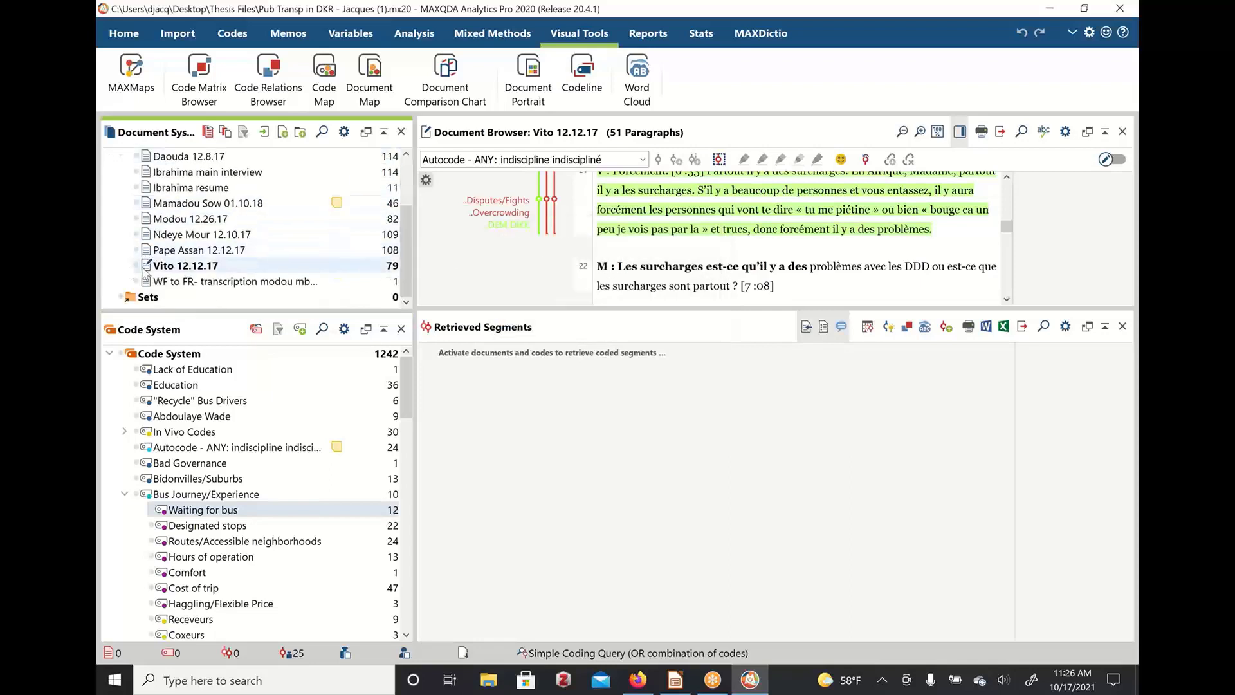
{"action": "left_click", "coordinate": [136, 265]}
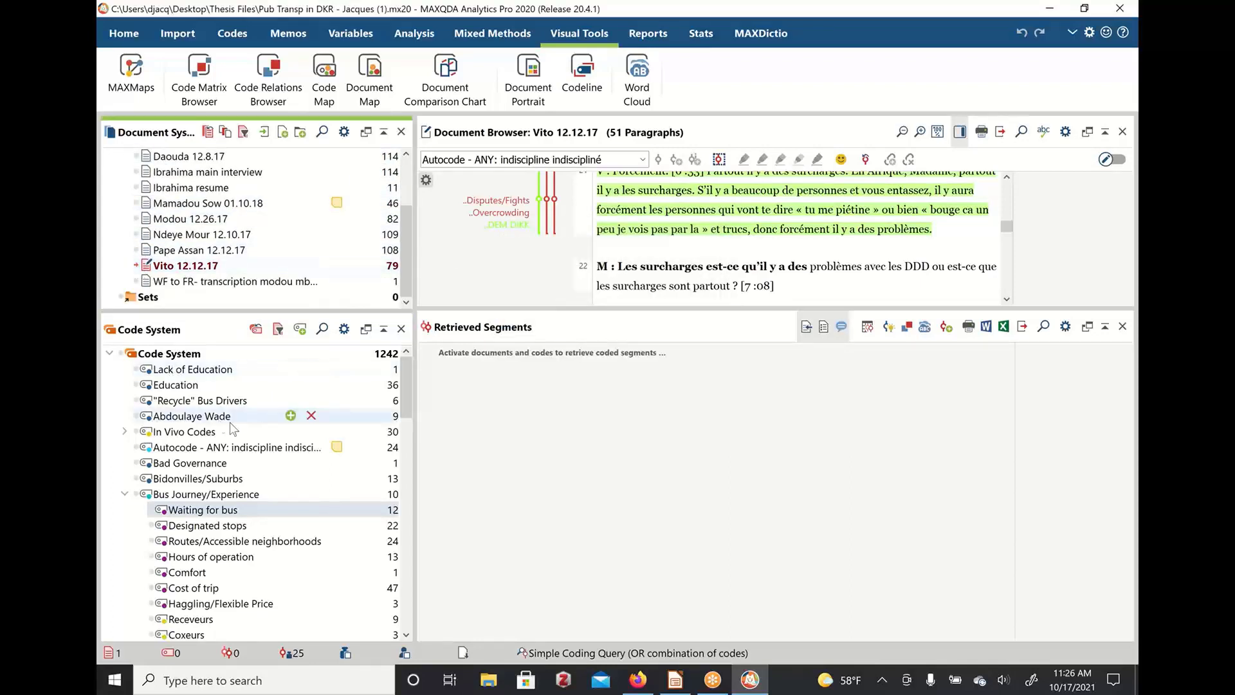
{"action": "left_click", "coordinate": [137, 495]}
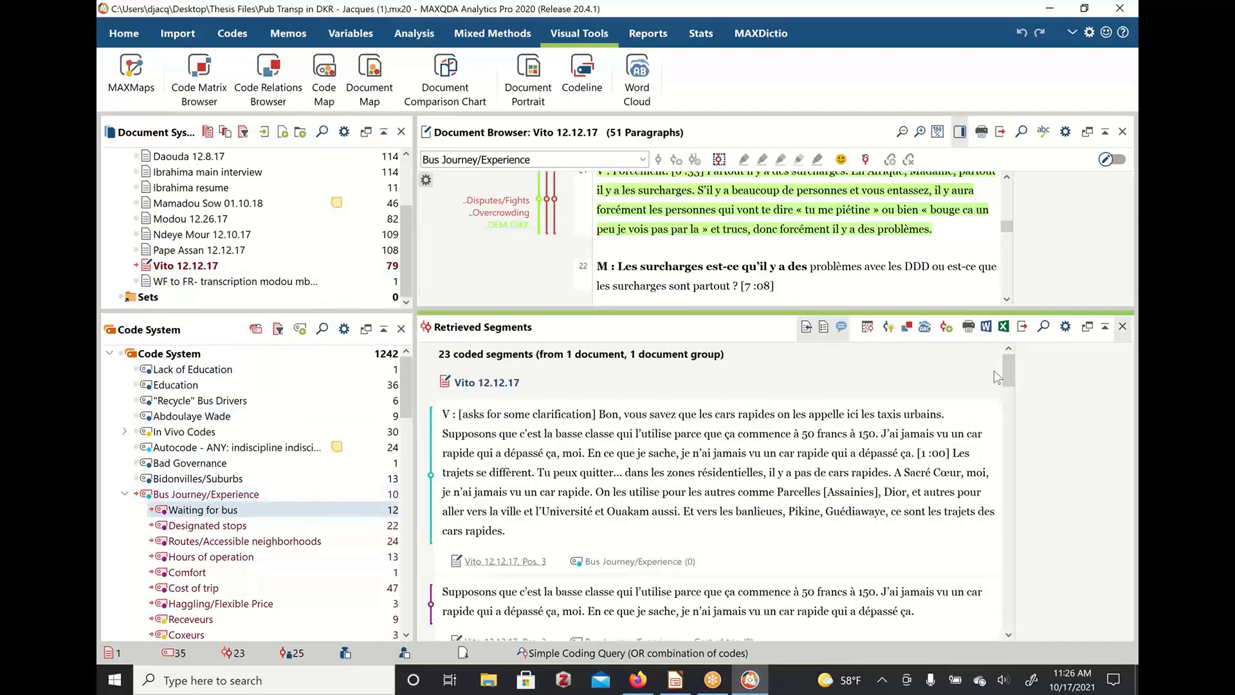
{"action": "left_click", "coordinate": [1123, 327]}
Start a Codeline for the open interview and restrict it to activated codes only
{"action": "scroll", "coordinate": [229, 369], "scroll_direction": "down", "scroll_amount": 3}
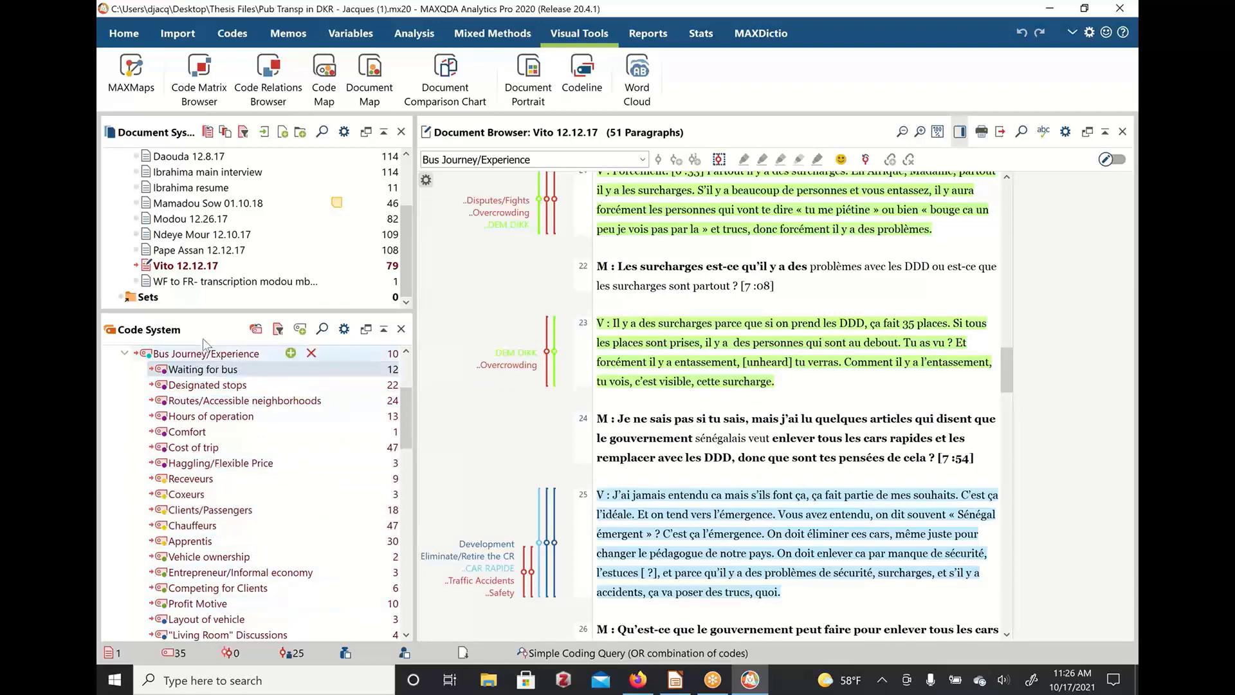
{"action": "left_click", "coordinate": [585, 84]}
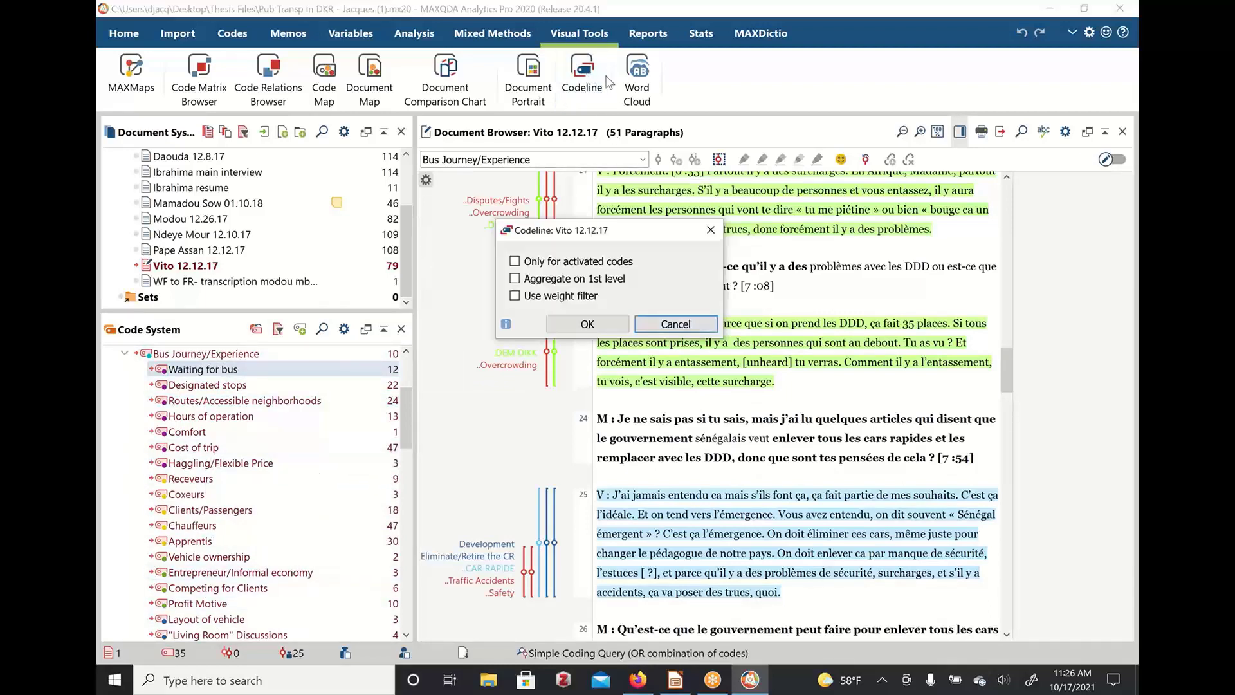
{"action": "left_click", "coordinate": [515, 262]}
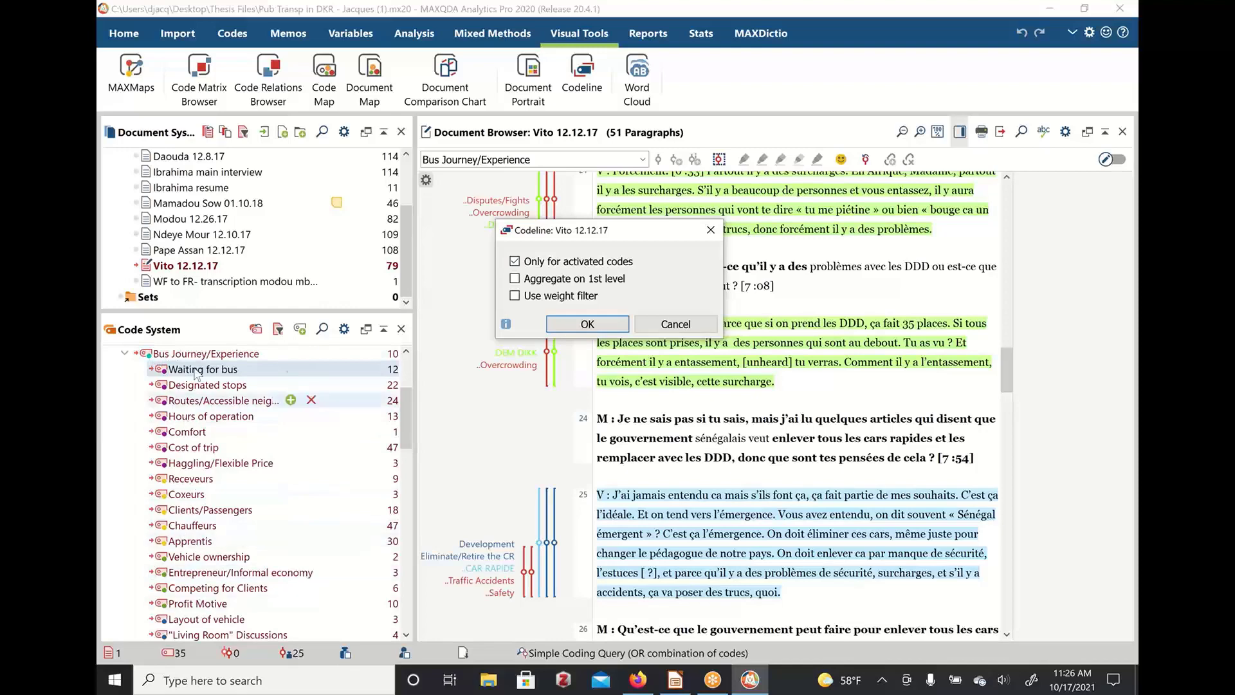
Review the Code System to see which Bus Journey/Experience subcodes are activated for the Codeline
{"action": "scroll", "coordinate": [187, 373], "scroll_direction": "up", "scroll_amount": 3}
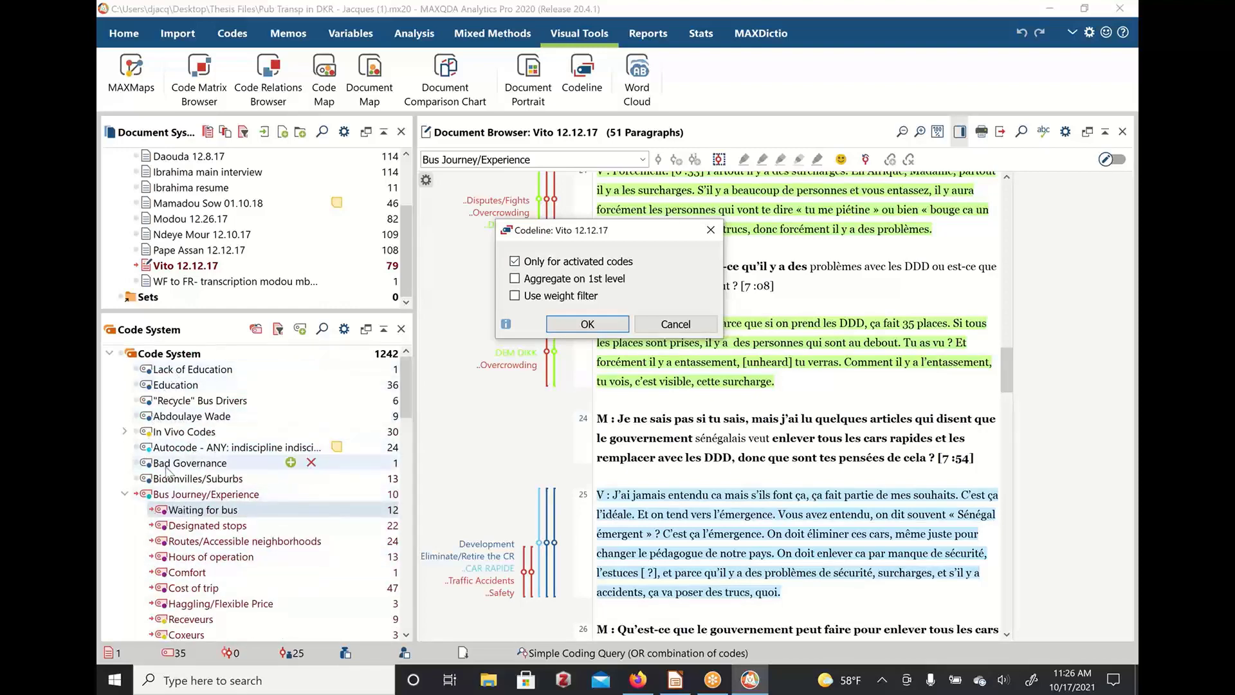
{"action": "scroll", "coordinate": [166, 470], "scroll_direction": "down", "scroll_amount": 10}
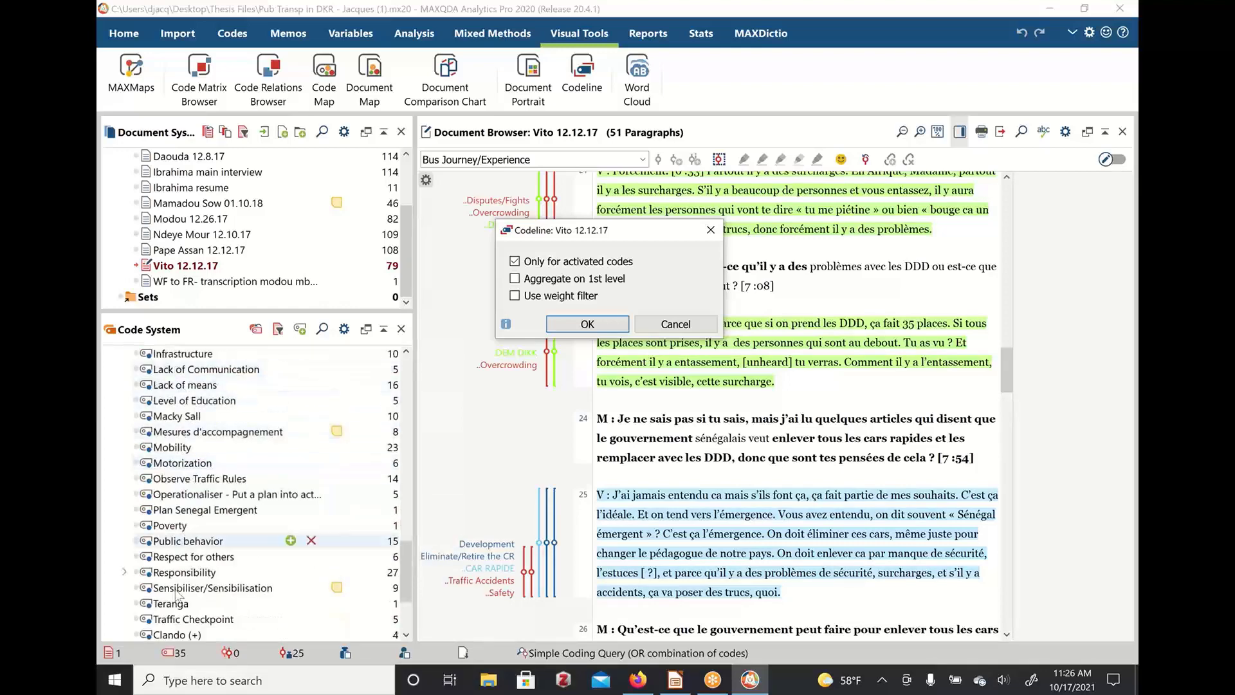
{"action": "scroll", "coordinate": [177, 539], "scroll_direction": "down", "scroll_amount": 3}
{"action": "scroll", "coordinate": [173, 539], "scroll_direction": "up", "scroll_amount": 6}
{"action": "scroll", "coordinate": [171, 538], "scroll_direction": "up", "scroll_amount": 5}
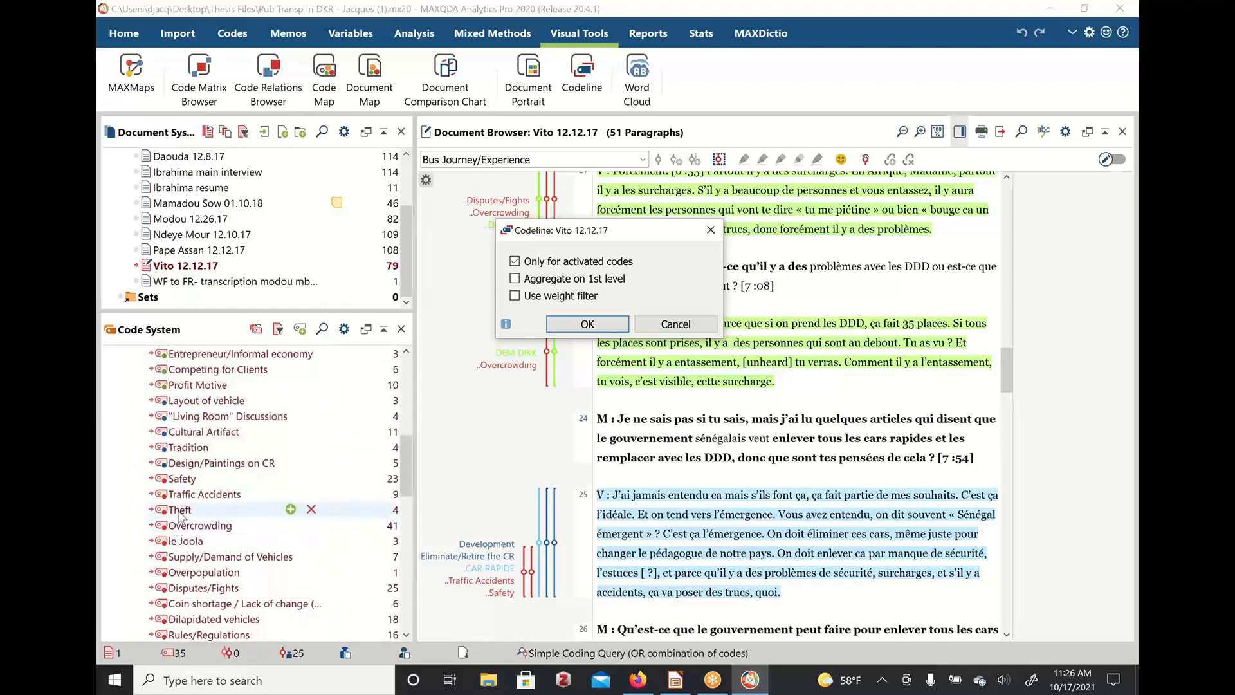
{"action": "scroll", "coordinate": [180, 515], "scroll_direction": "up", "scroll_amount": 6}
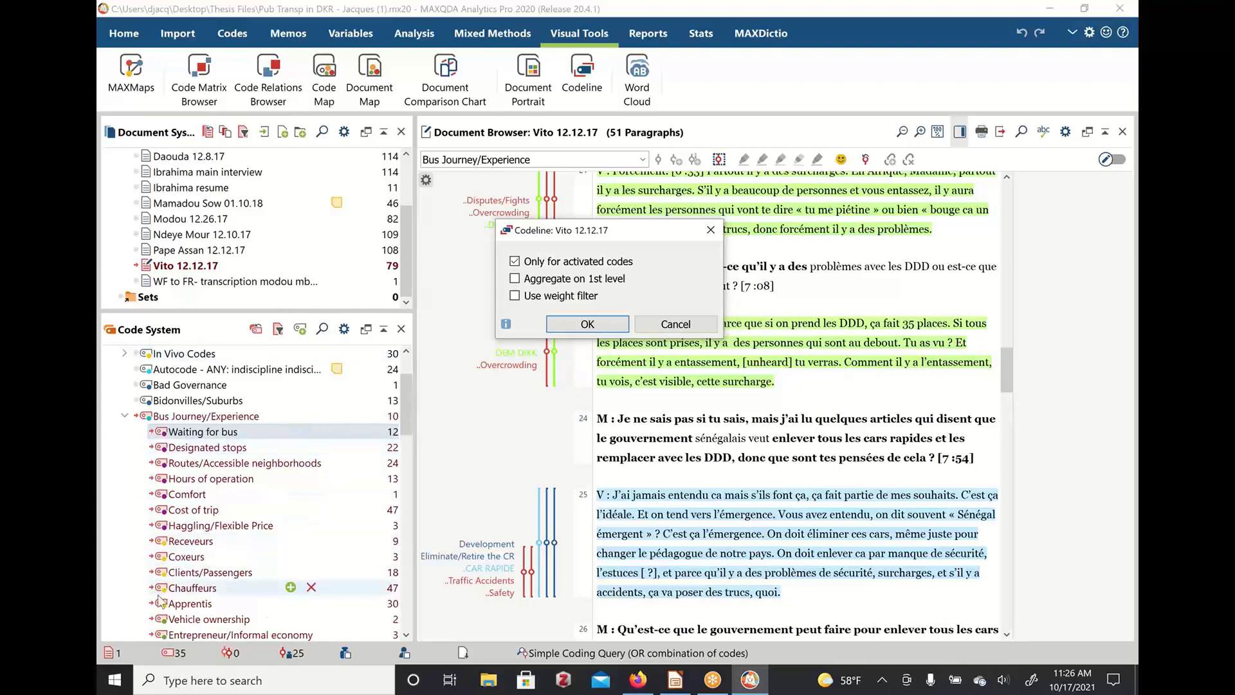
{"action": "scroll", "coordinate": [168, 566], "scroll_direction": "down", "scroll_amount": 10}
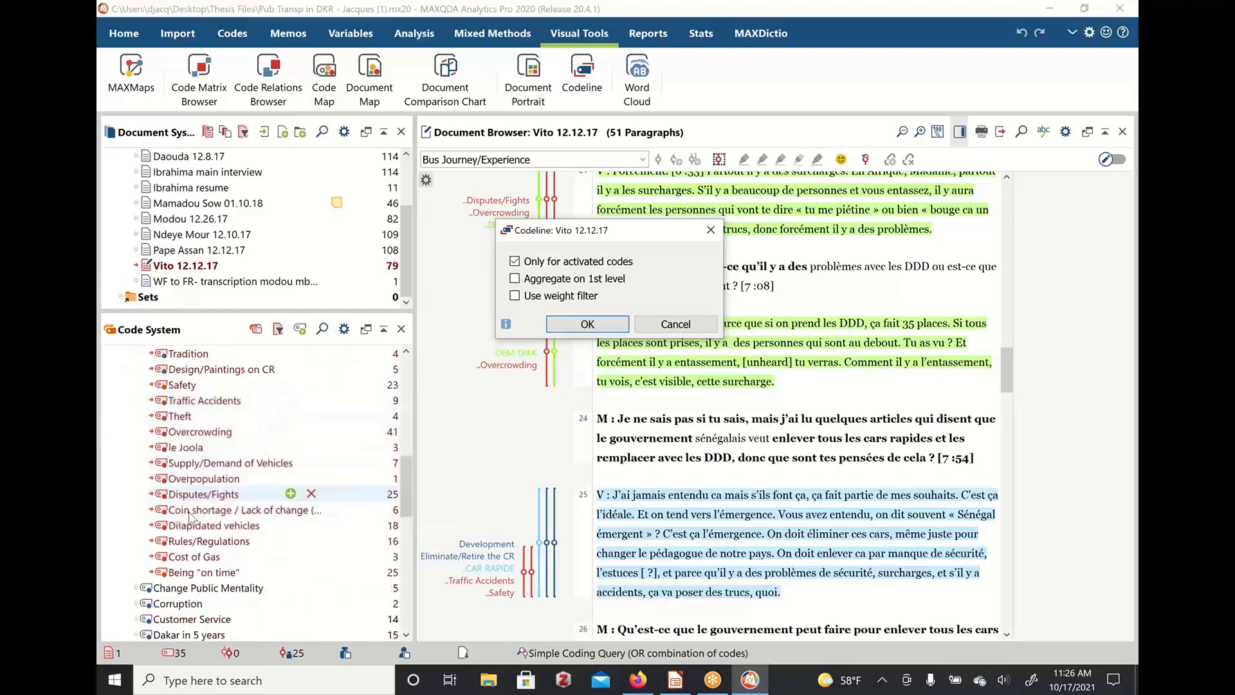
{"action": "scroll", "coordinate": [187, 526], "scroll_direction": "up", "scroll_amount": 2}
{"action": "scroll", "coordinate": [187, 526], "scroll_direction": "up", "scroll_amount": 9}
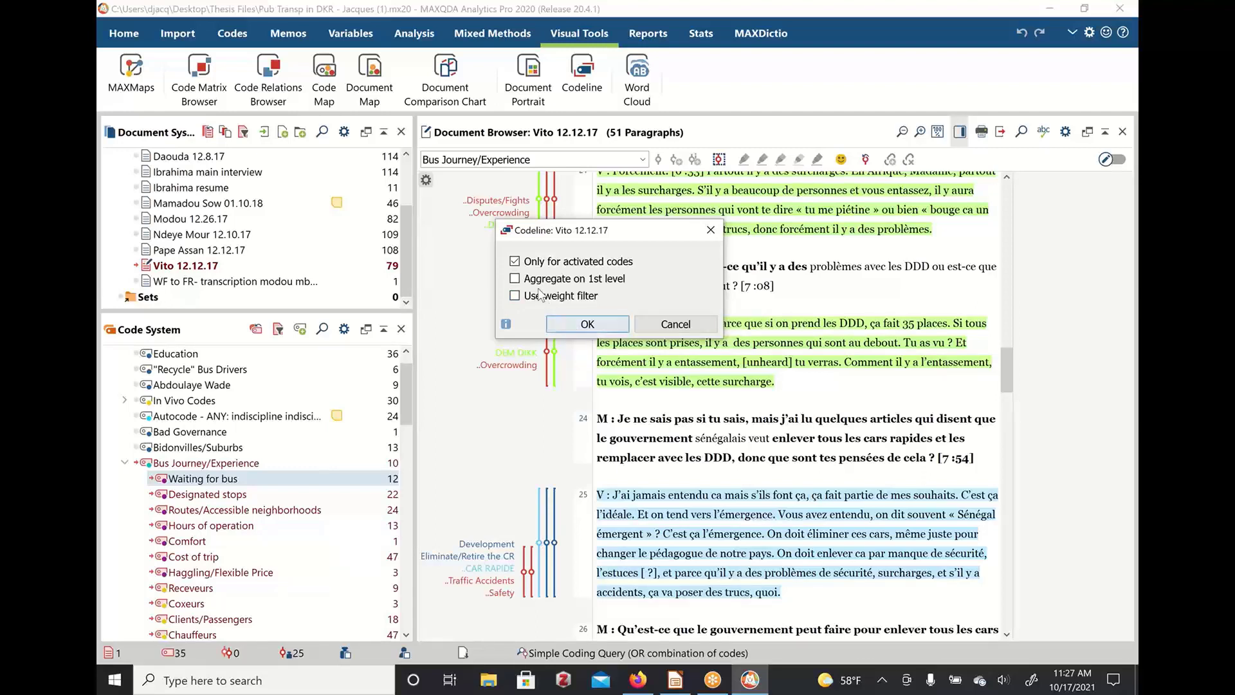
Generate the interview's Codeline for the activated codes and maximize its window
{"action": "left_click", "coordinate": [588, 325]}
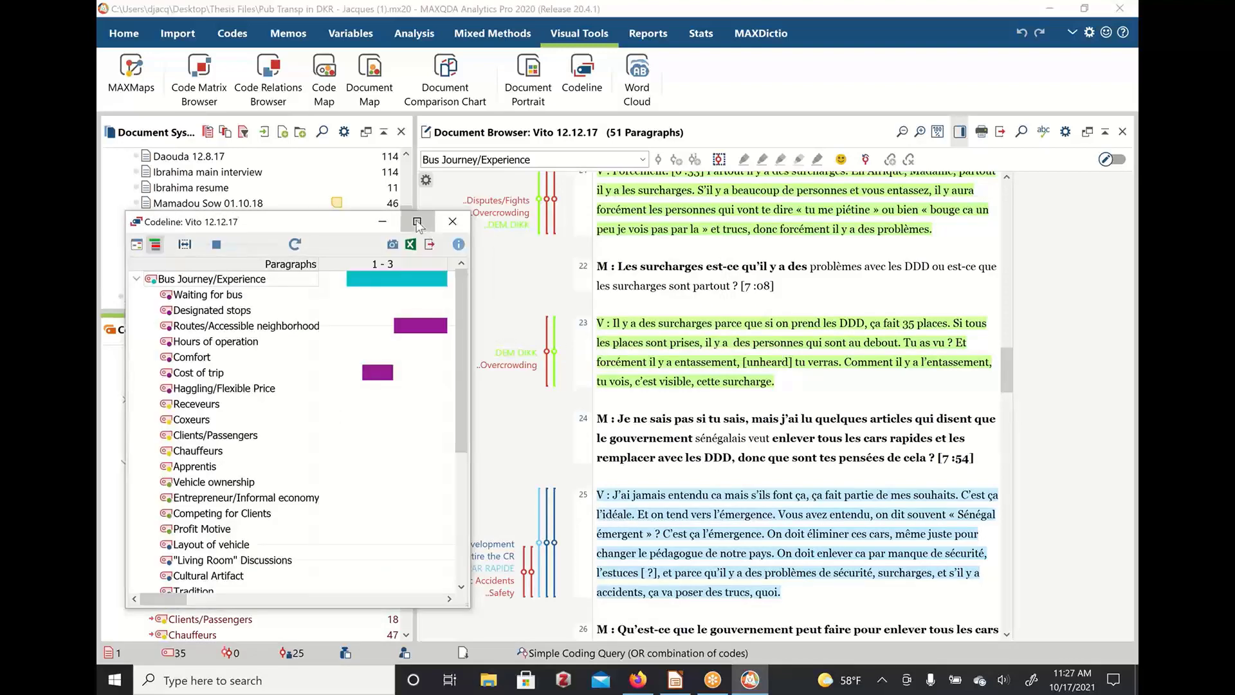
{"action": "left_click", "coordinate": [417, 221]}
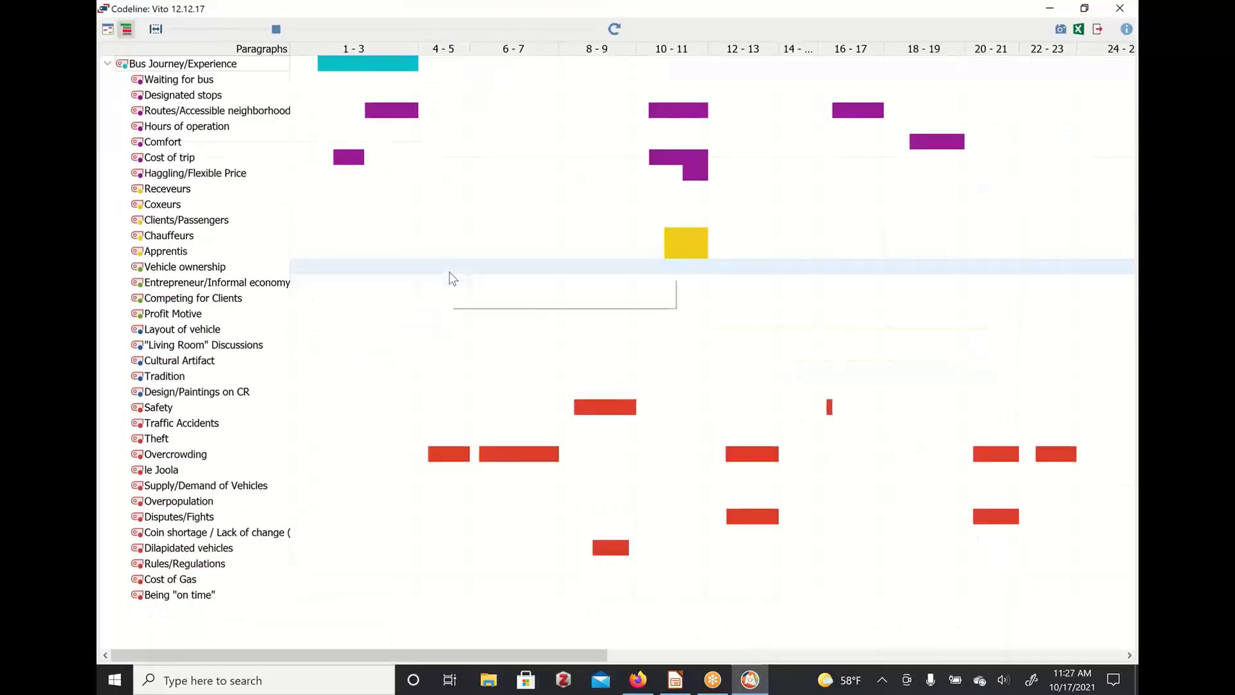
{"action": "mouse_move", "coordinate": [449, 272]}
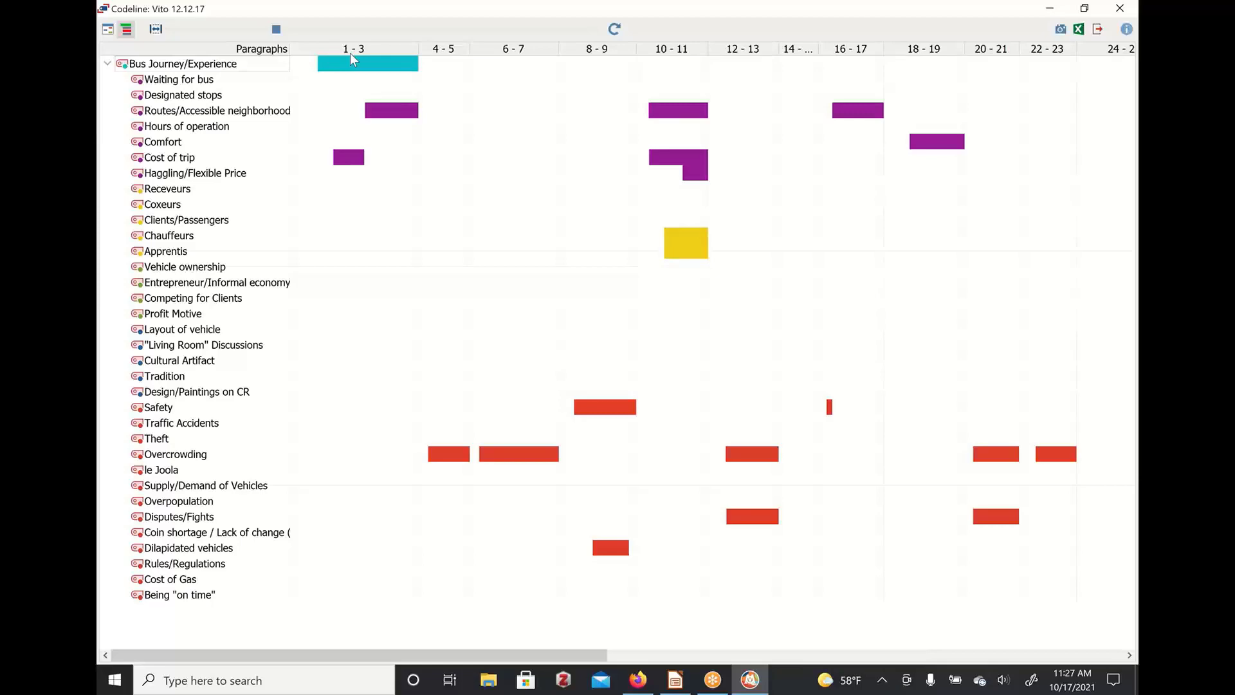
Minimize the Codeline and view the beginning of the interview transcript to compare it with the chart
{"action": "left_click", "coordinate": [1050, 7]}
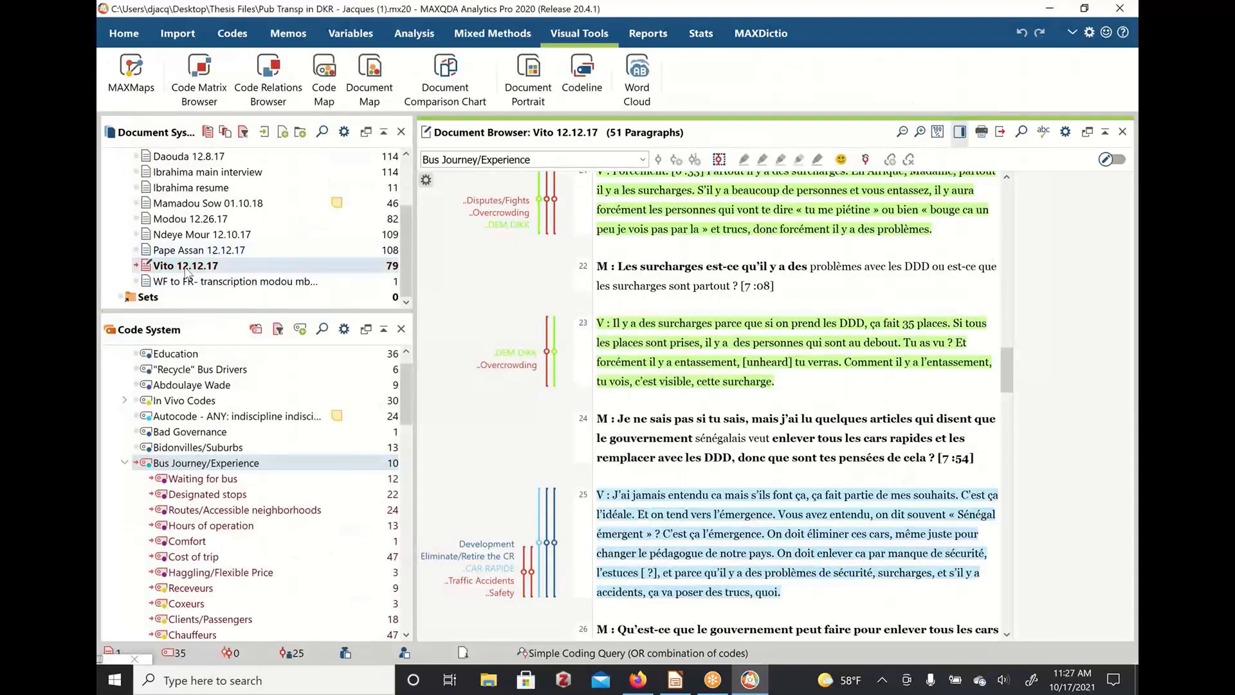
{"action": "scroll", "coordinate": [644, 184], "scroll_direction": "up", "scroll_amount": 15}
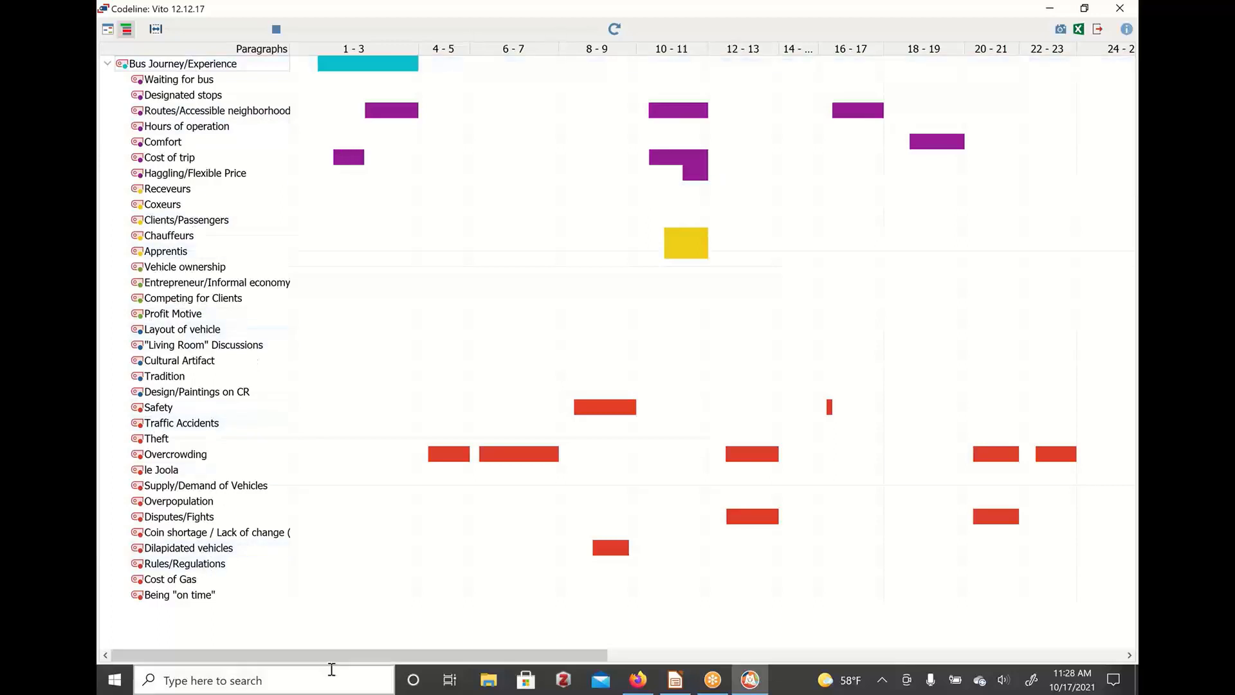
Examine how the Bus Journey/Experience subcodes are distributed across the interview's paragraphs in the Codeline, and restore its window to the smaller size
{"action": "left_click_drag", "start_coordinate": [372, 664], "coordinate": [304, 658]}
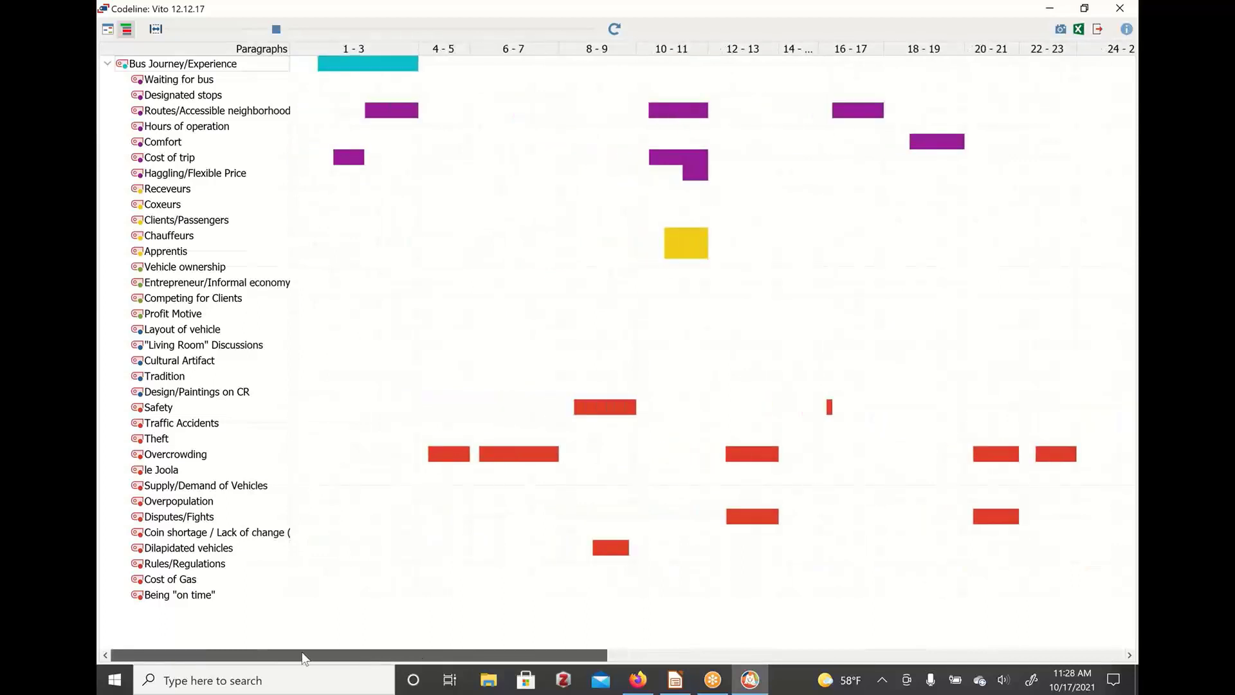
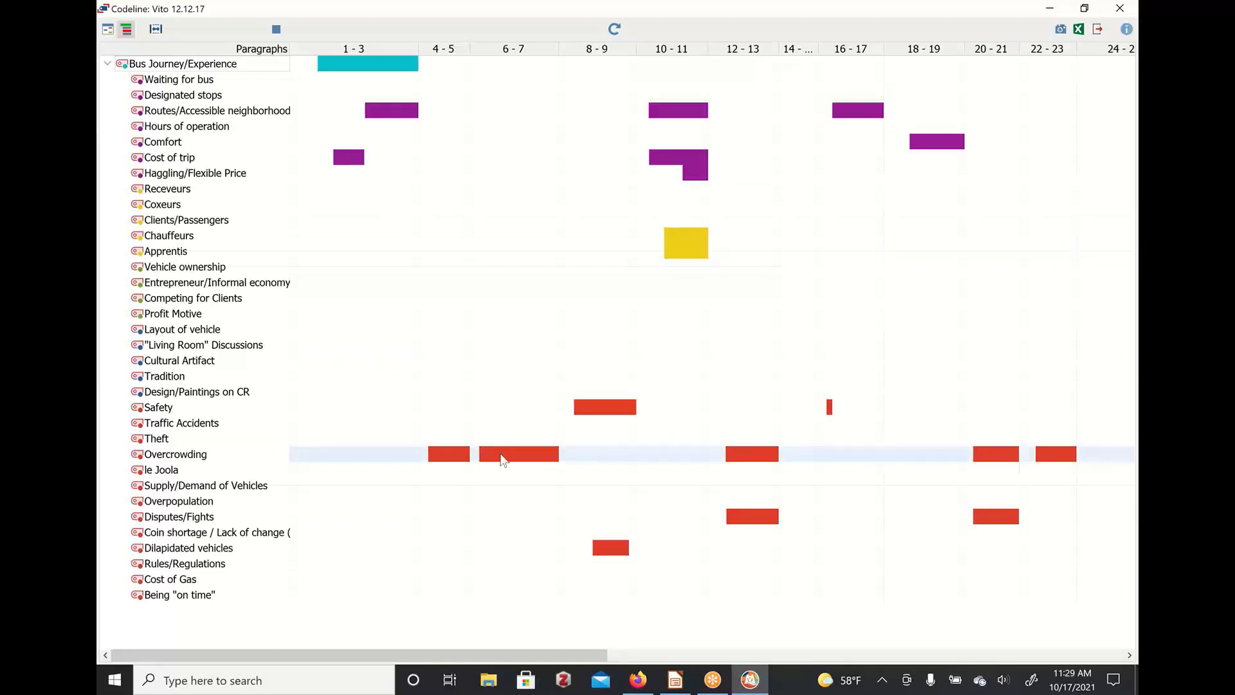
{"action": "mouse_move", "coordinate": [484, 460]}
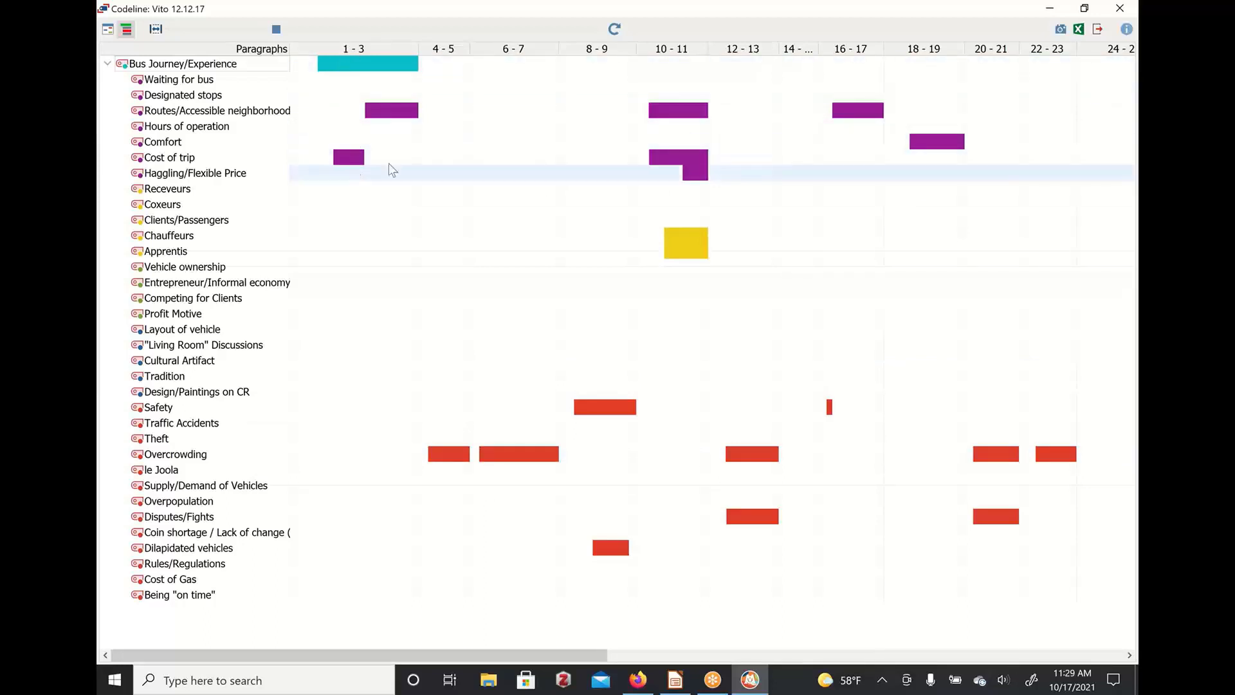
{"action": "mouse_move", "coordinate": [655, 161]}
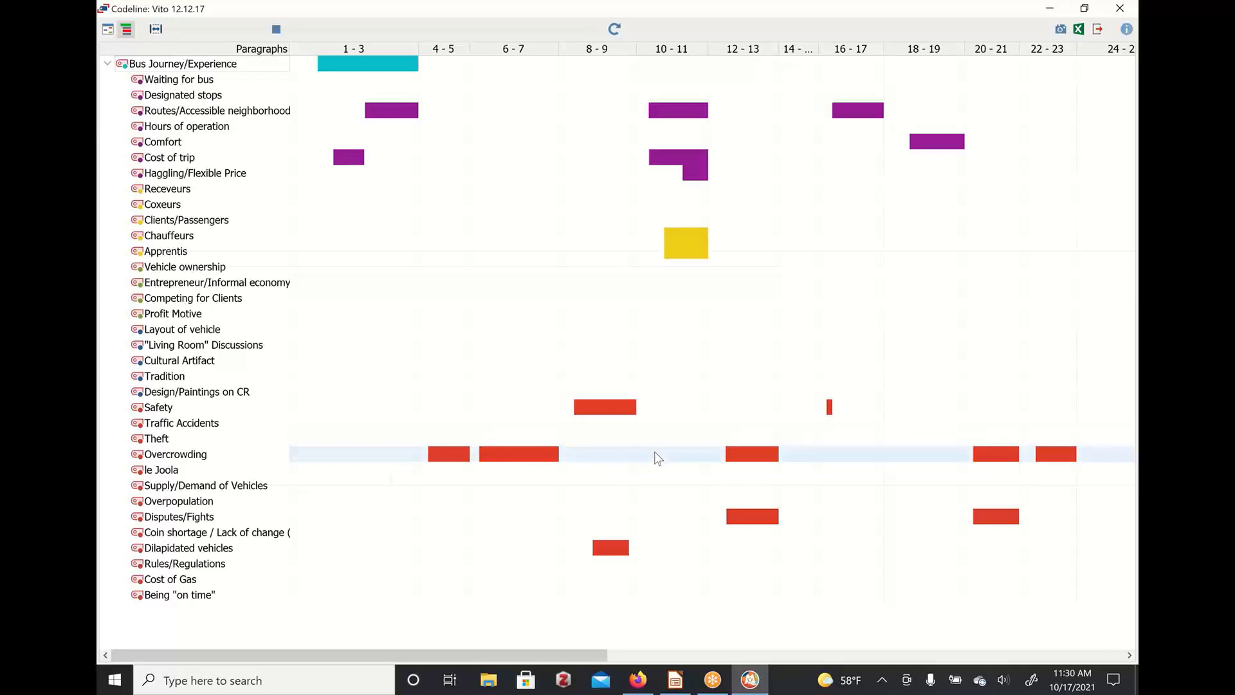
{"action": "mouse_move", "coordinate": [657, 457]}
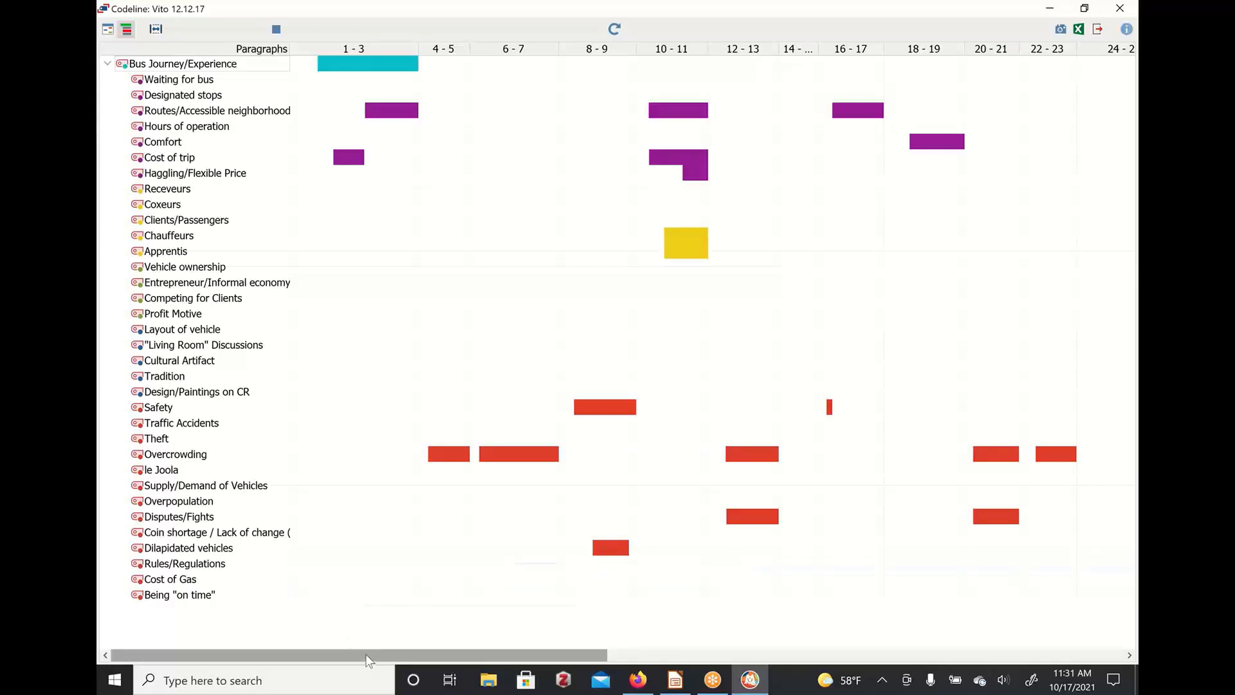
{"action": "mouse_move", "coordinate": [371, 655]}
{"action": "left_mouse_down"}
{"action": "mouse_move", "coordinate": [948, 643]}
{"action": "mouse_move", "coordinate": [569, 662]}
{"action": "mouse_move", "coordinate": [353, 640]}
{"action": "left_mouse_up"}
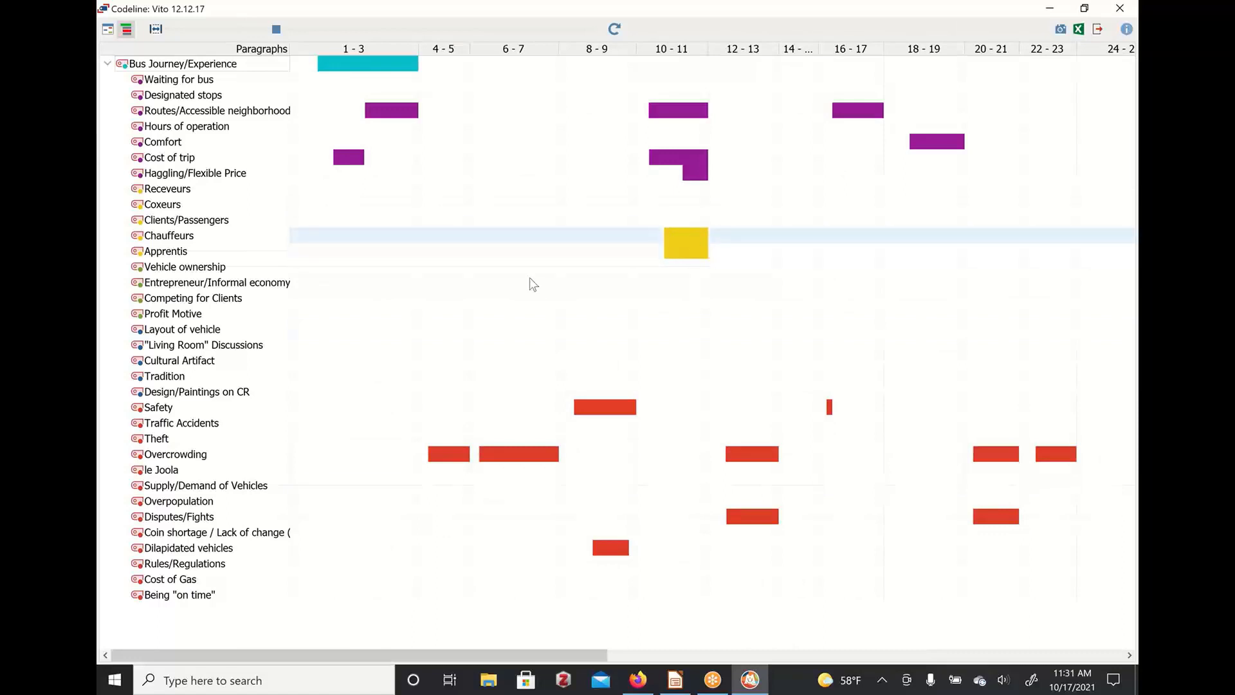
{"action": "left_click_drag", "start_coordinate": [512, 662], "coordinate": [431, 650]}
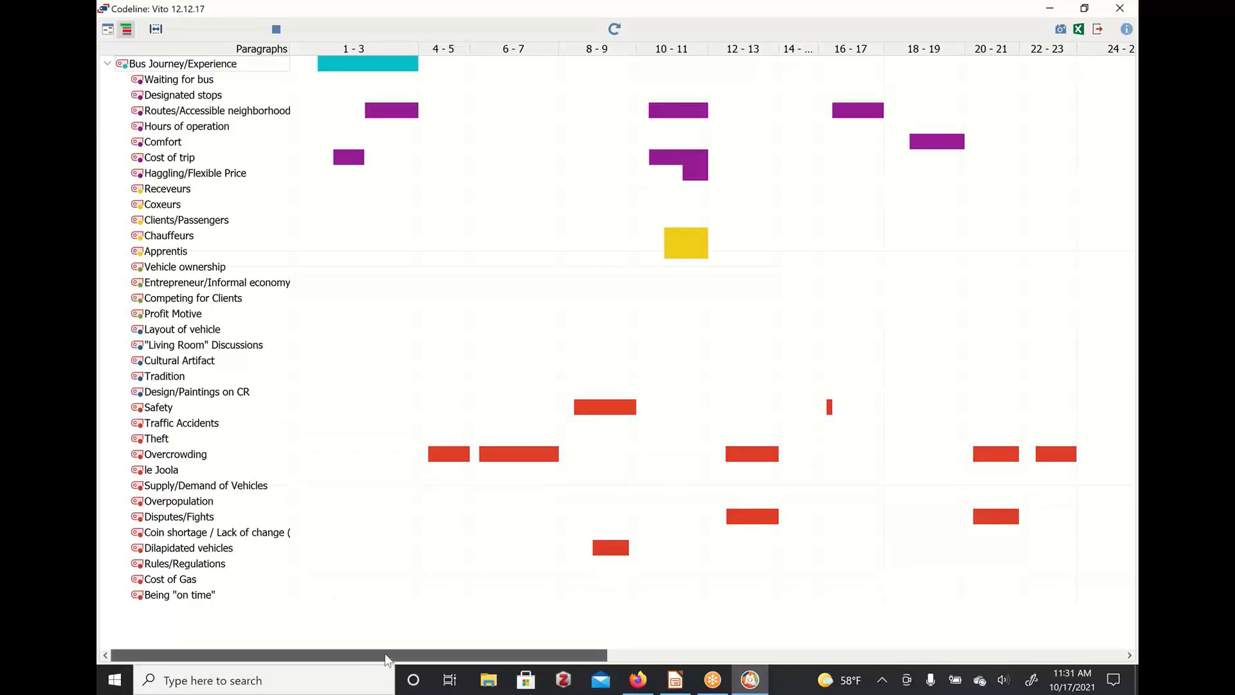
{"action": "left_click_drag", "start_coordinate": [388, 656], "coordinate": [395, 656]}
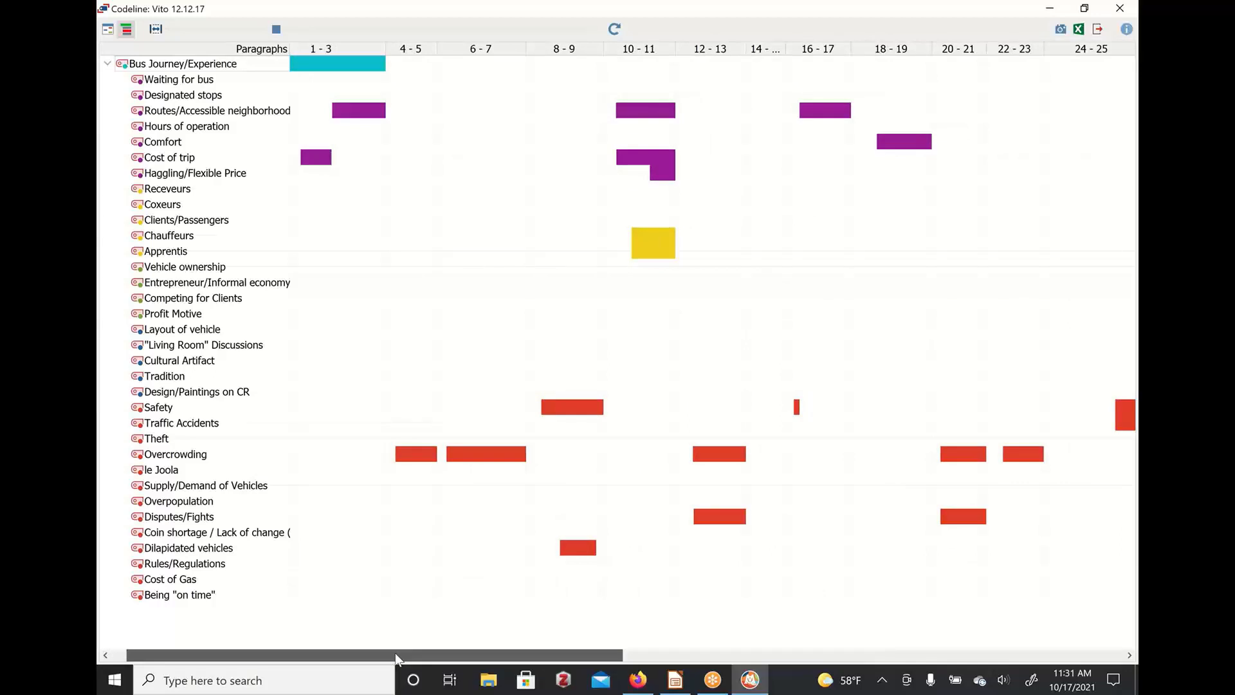
{"action": "left_click_drag", "start_coordinate": [406, 654], "coordinate": [347, 656]}
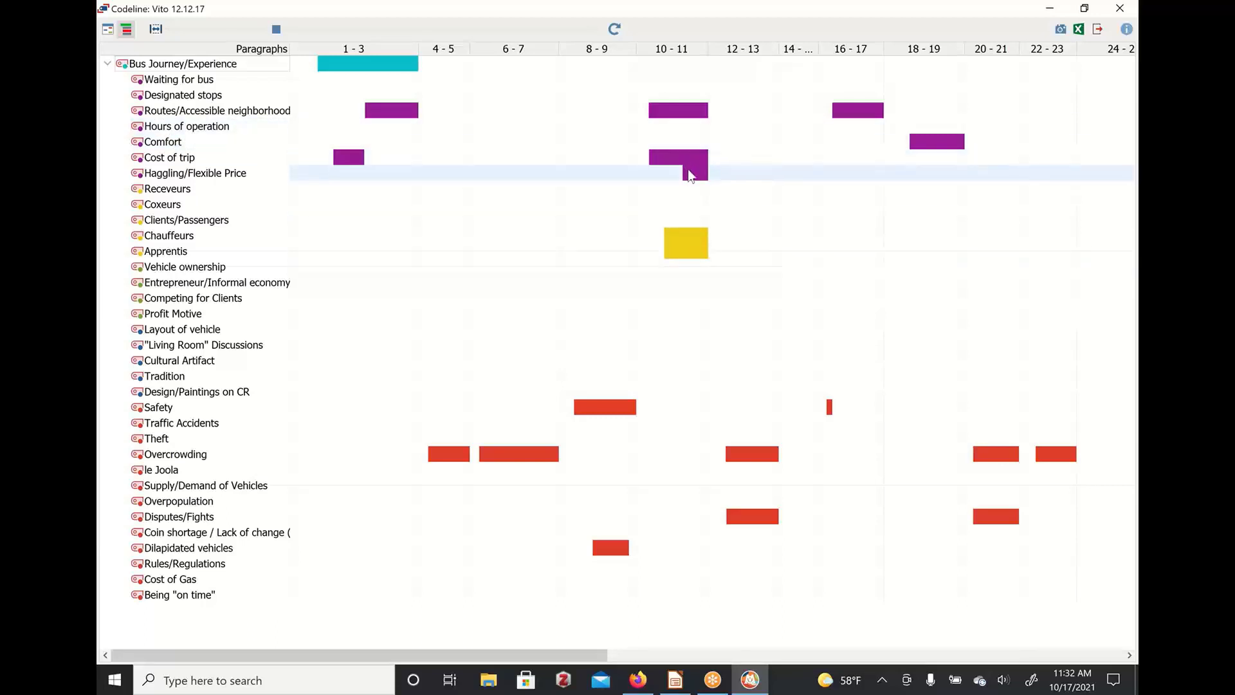
{"action": "mouse_move", "coordinate": [691, 174]}
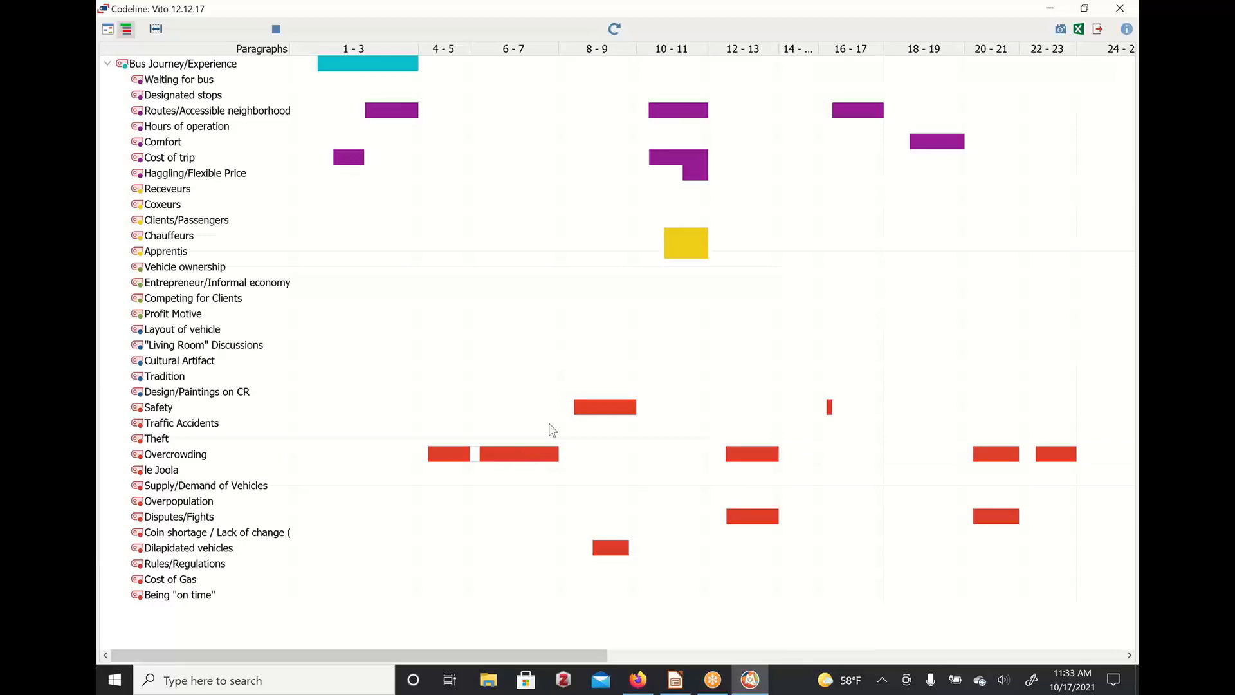
{"action": "left_click", "coordinate": [1085, 8]}
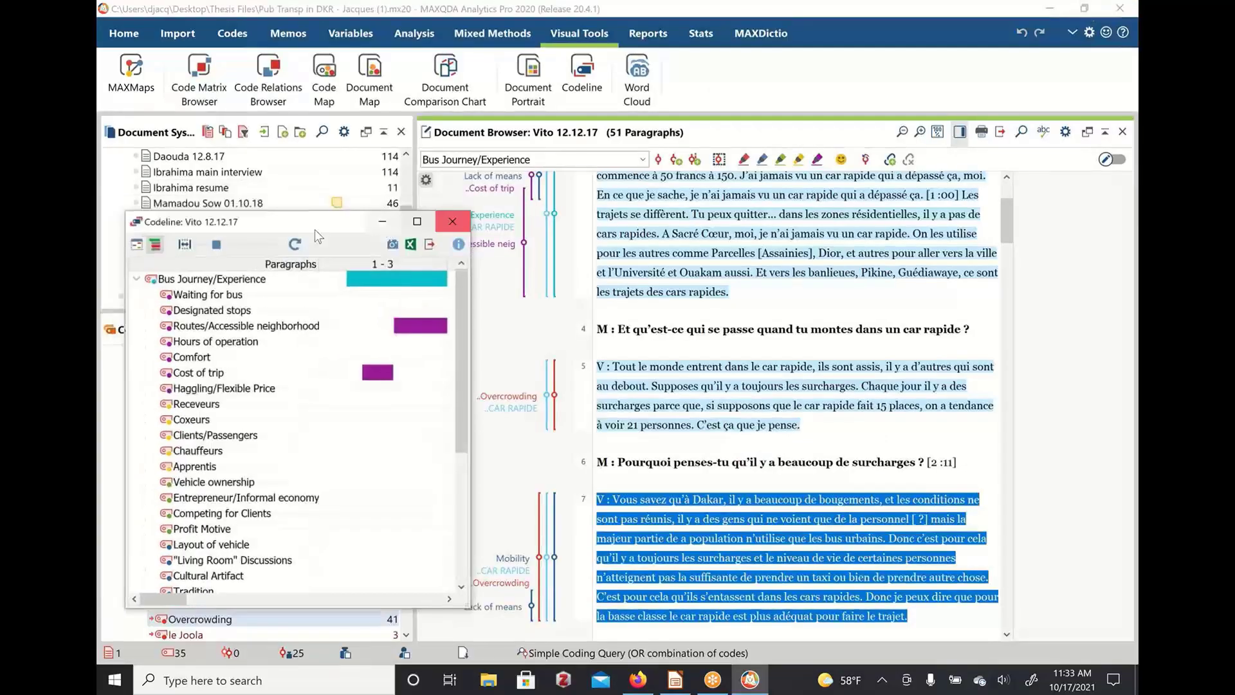
Show the Routes/Accessible neighborhood segment of paragraphs 1 - 3 in the transcript, and maximize the Codeline with narrower paragraph columns
{"action": "left_click_drag", "start_coordinate": [326, 222], "coordinate": [352, 94]}
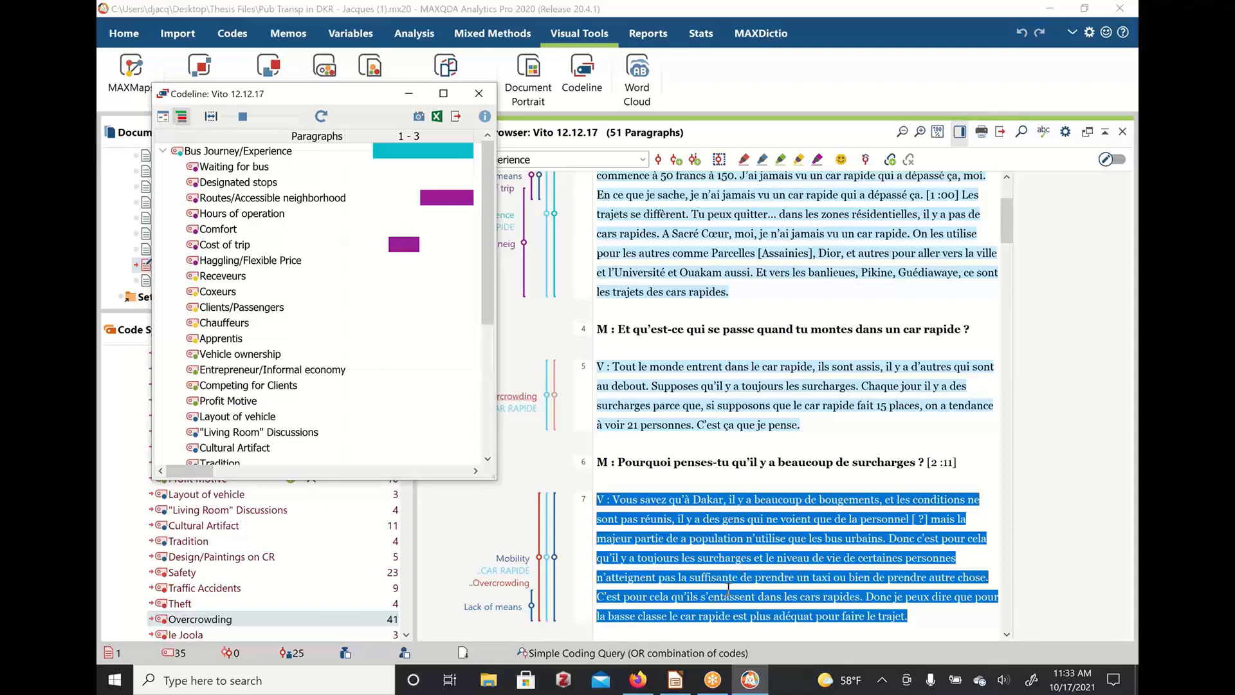
{"action": "left_click", "coordinate": [447, 205]}
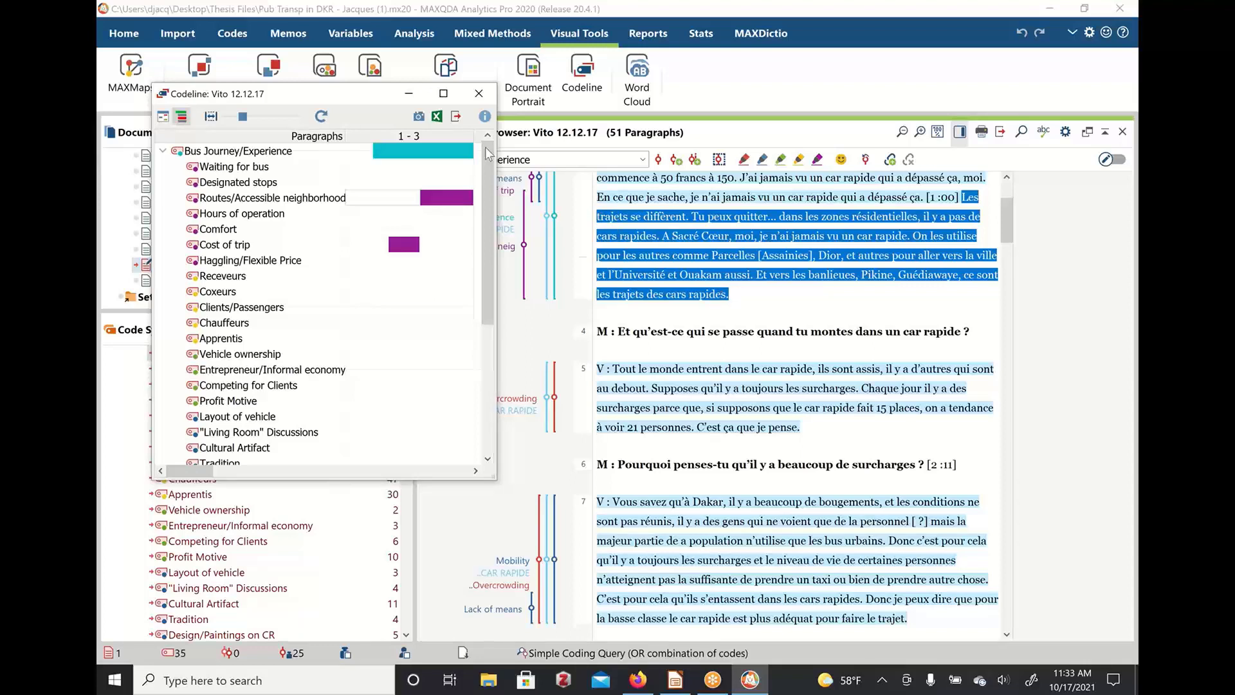
{"action": "left_click", "coordinate": [444, 97]}
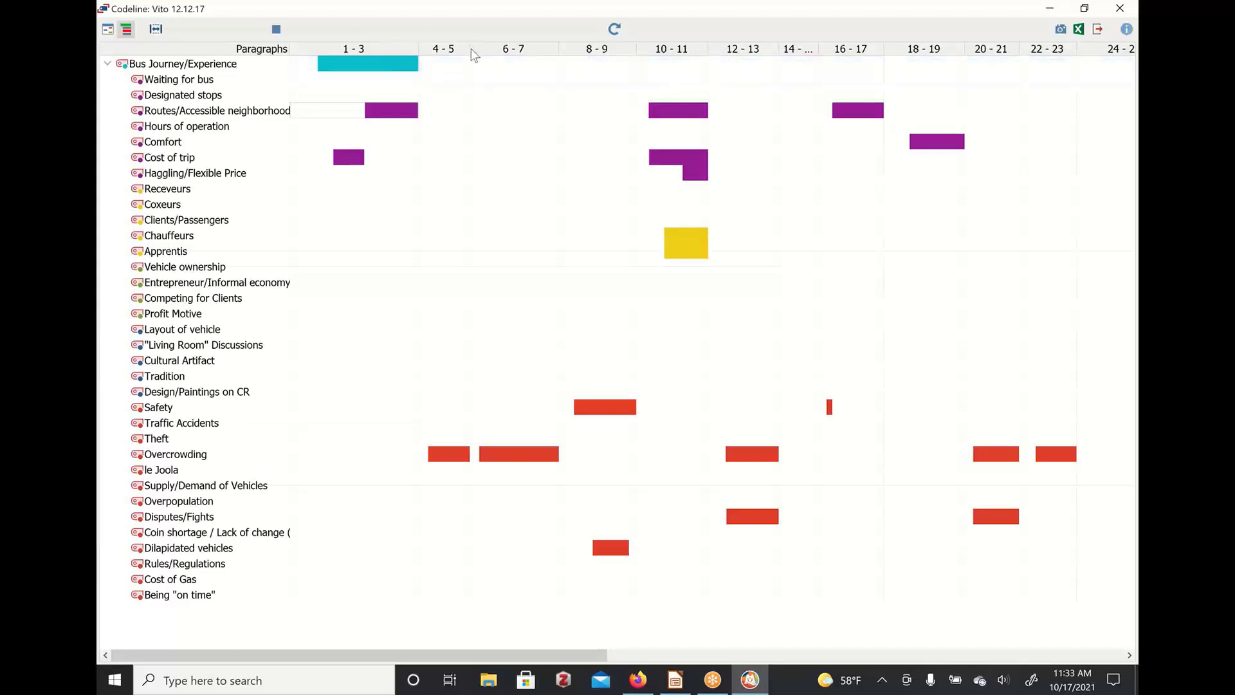
{"action": "left_click_drag", "start_coordinate": [279, 30], "coordinate": [214, 45]}
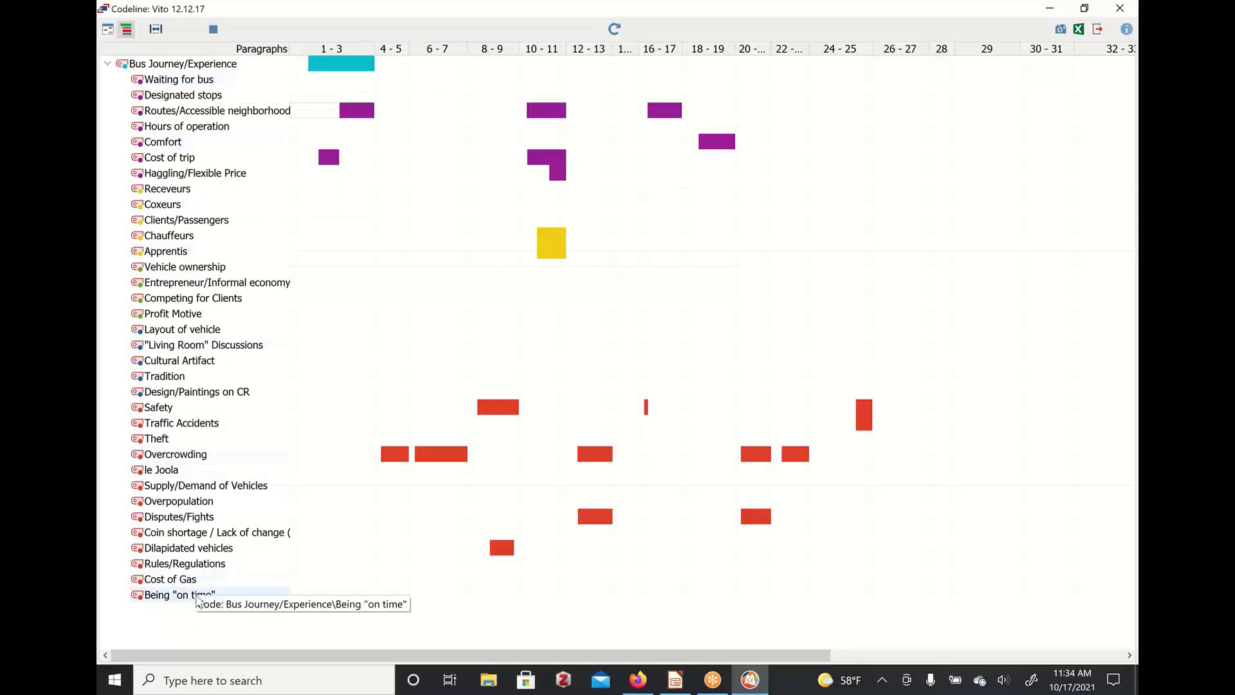
Collapse the Bus Journey/Experience code in the Codeline to view its combined coverage, and expand its subcodes again
{"action": "left_click", "coordinate": [108, 65]}
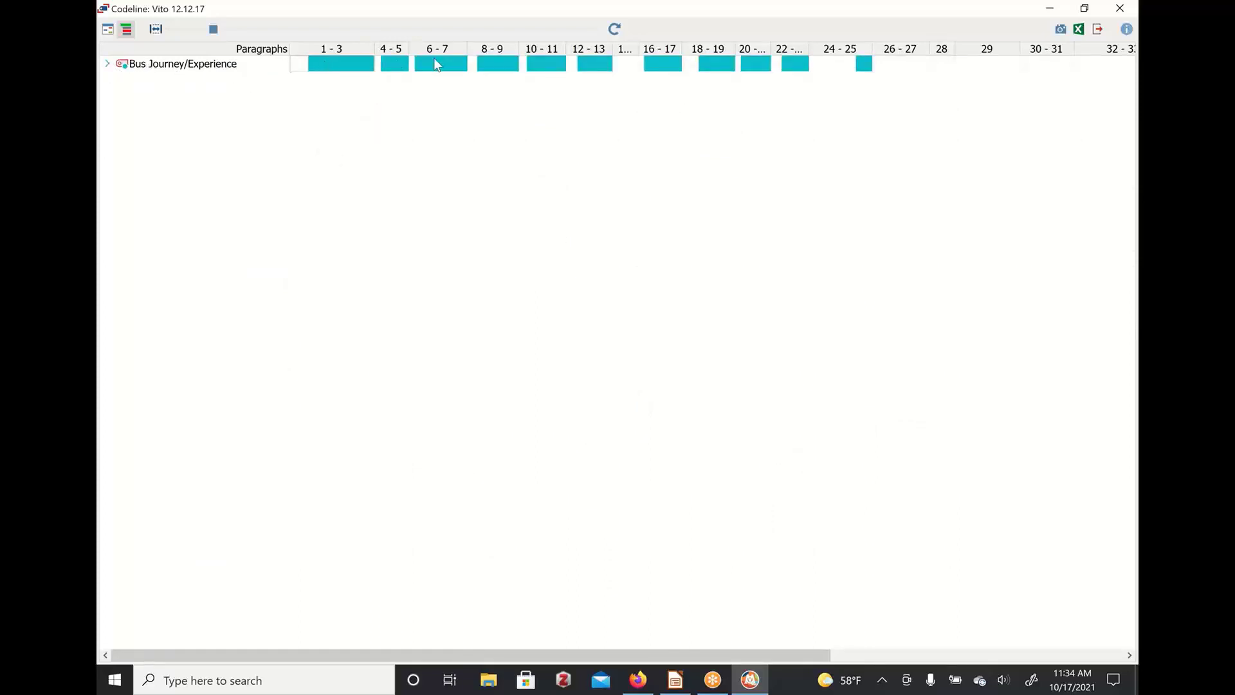
{"action": "mouse_move", "coordinate": [765, 64]}
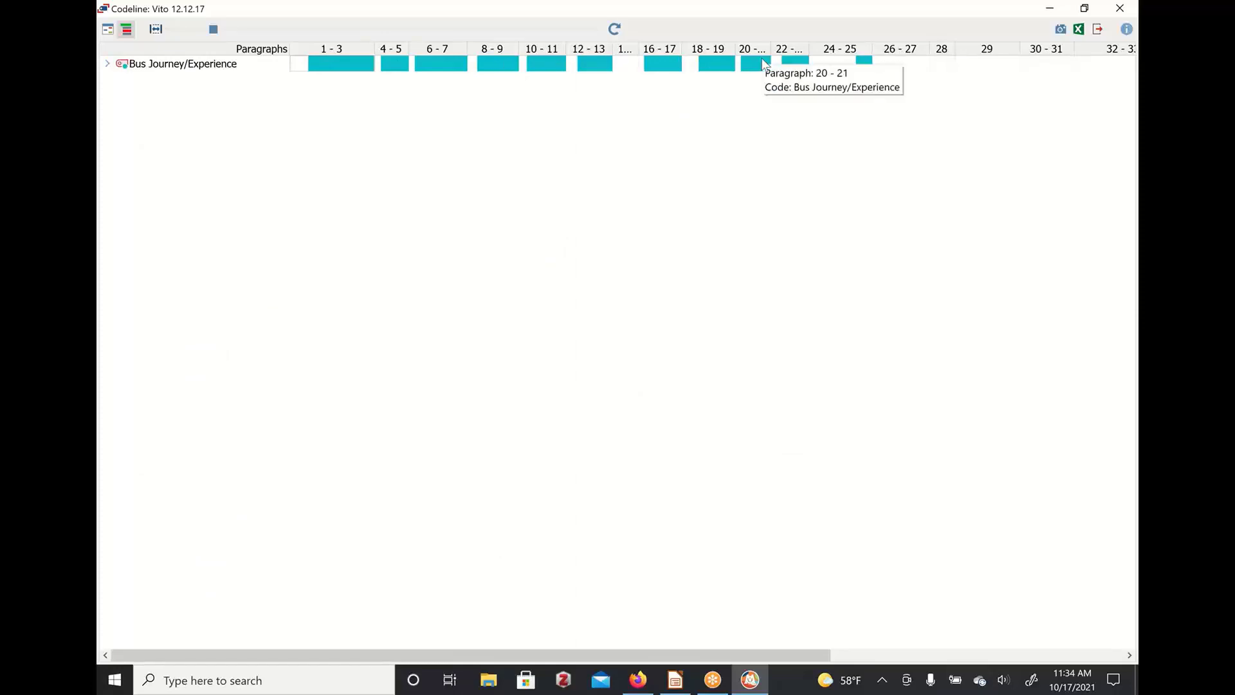
{"action": "left_click", "coordinate": [109, 63]}
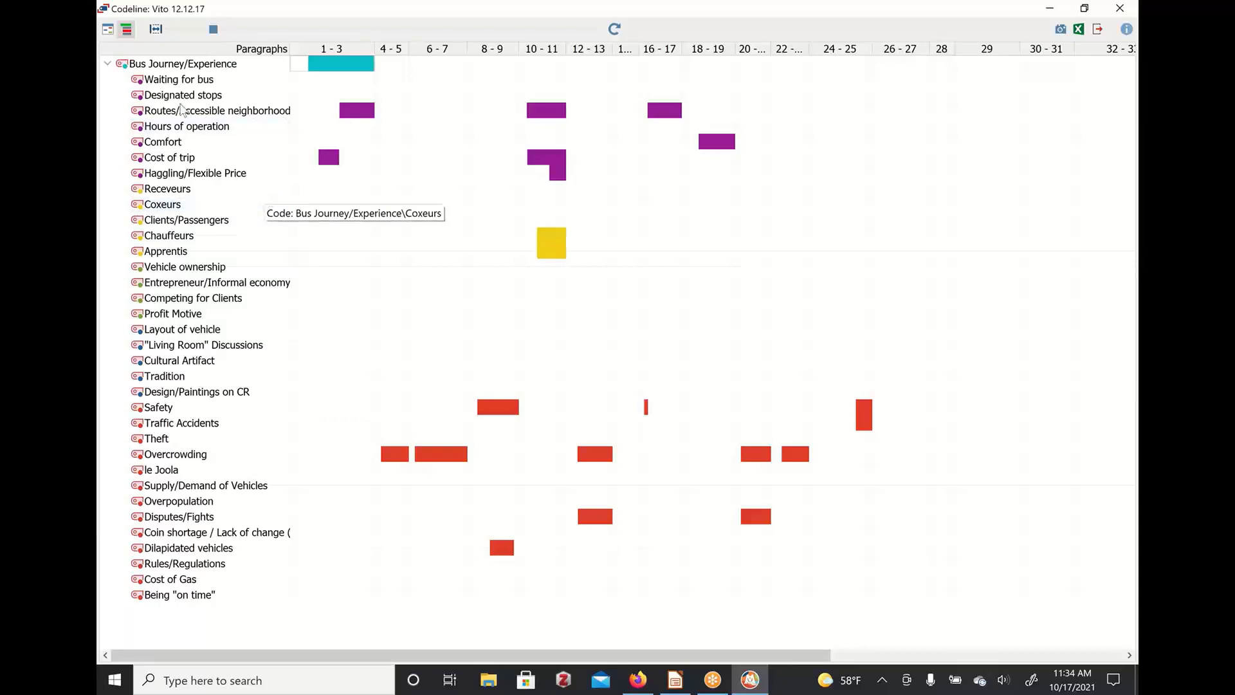
{"action": "left_click", "coordinate": [107, 64]}
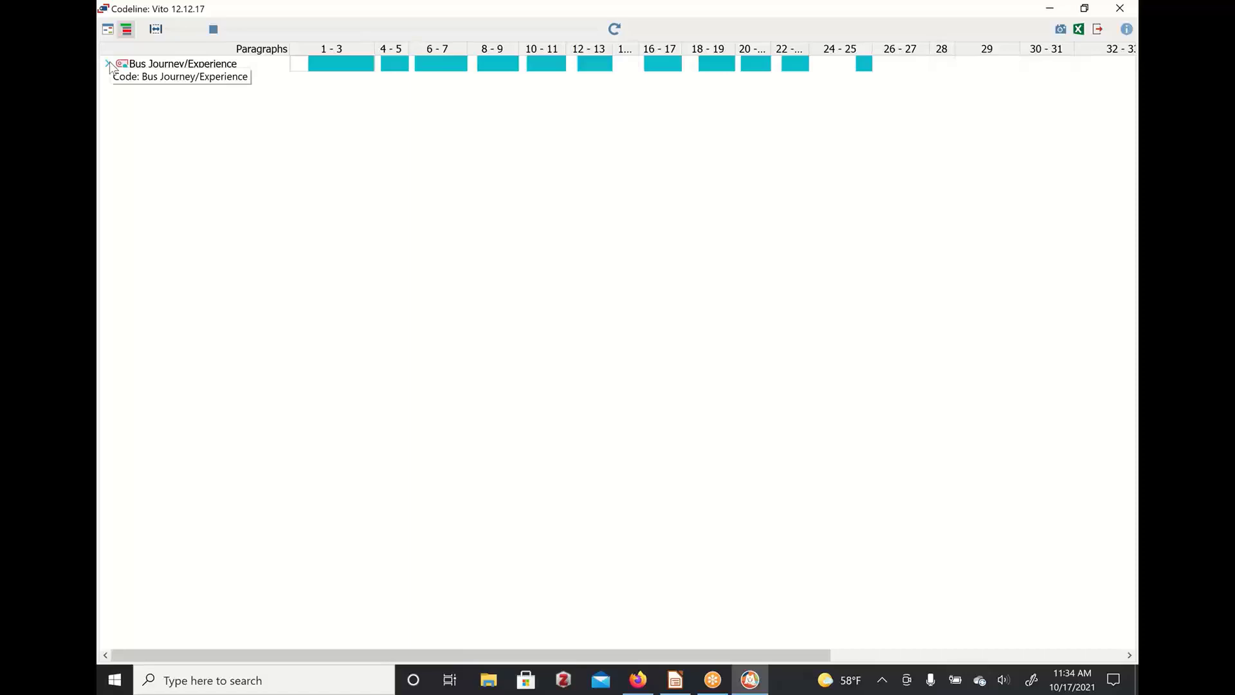
{"action": "left_click", "coordinate": [107, 63]}
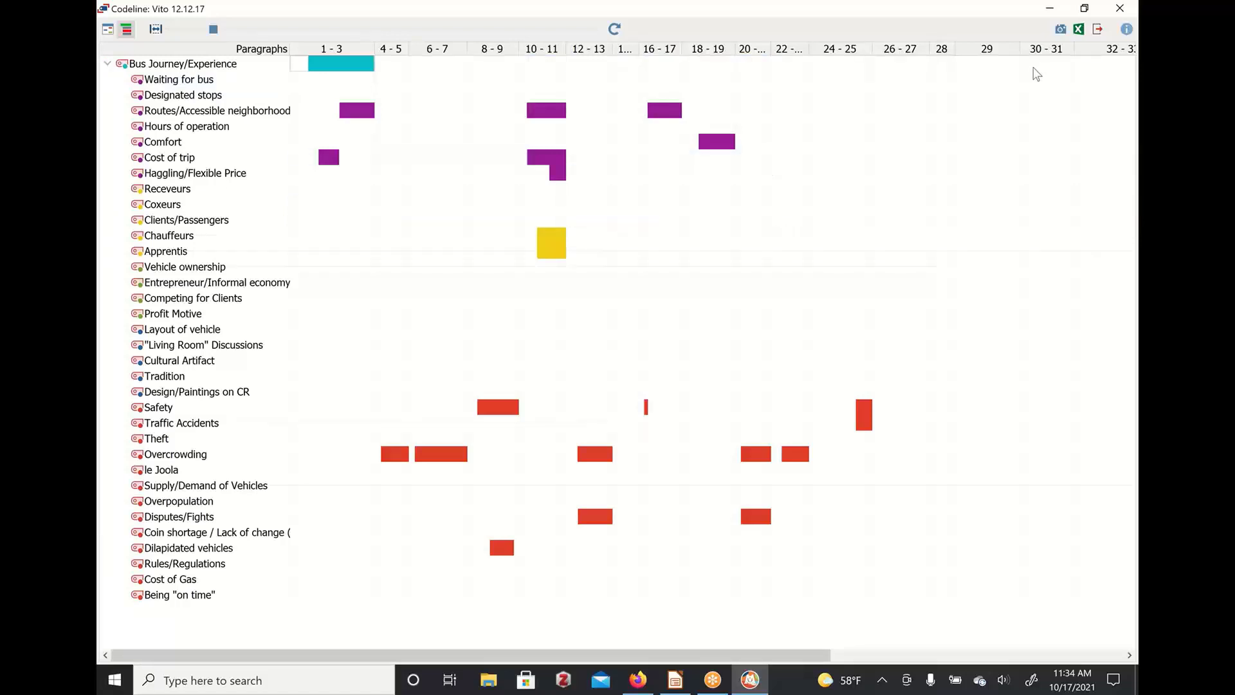
Check the Codeline's options for copying the display as an image and exporting it, and close the Codeline
{"action": "left_click", "coordinate": [1060, 31]}
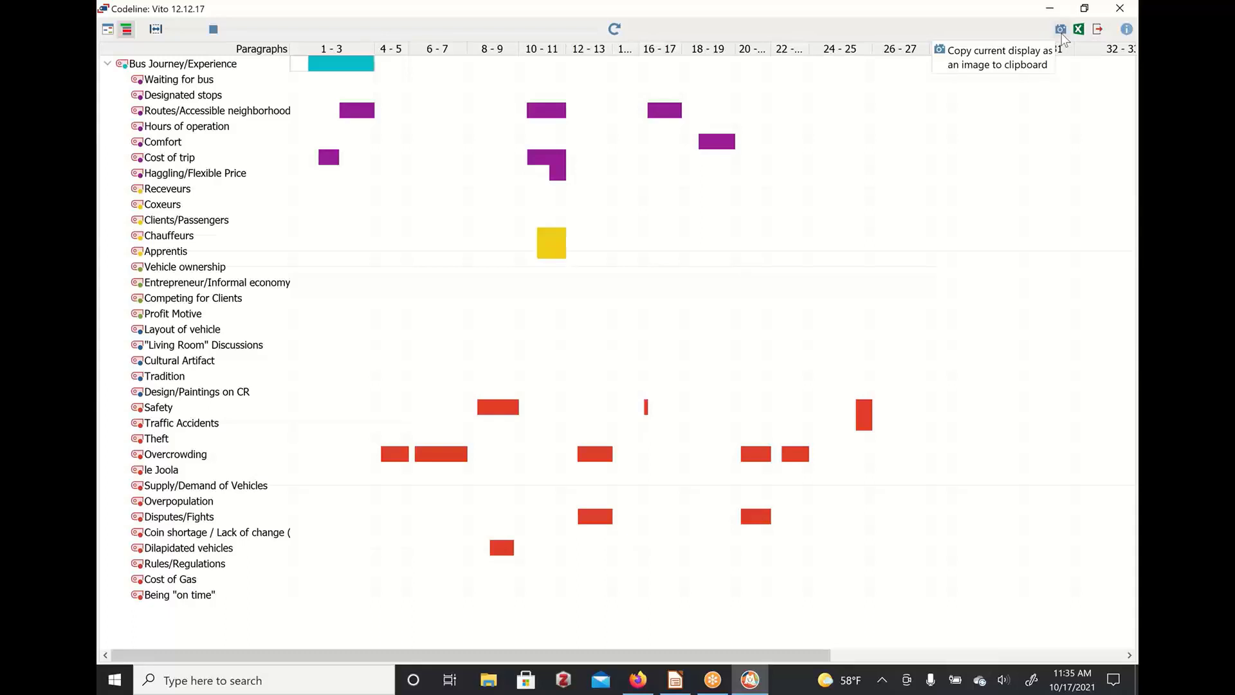
{"action": "left_click", "coordinate": [1098, 33]}
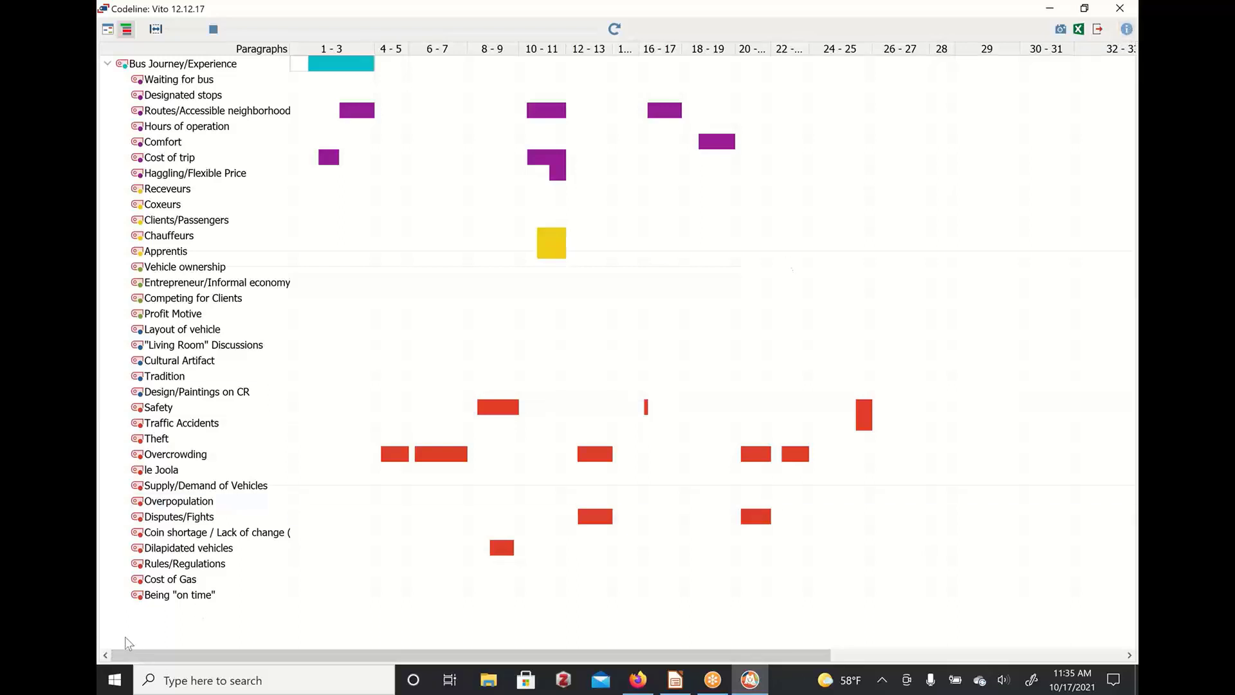
{"action": "left_click", "coordinate": [1120, 12]}
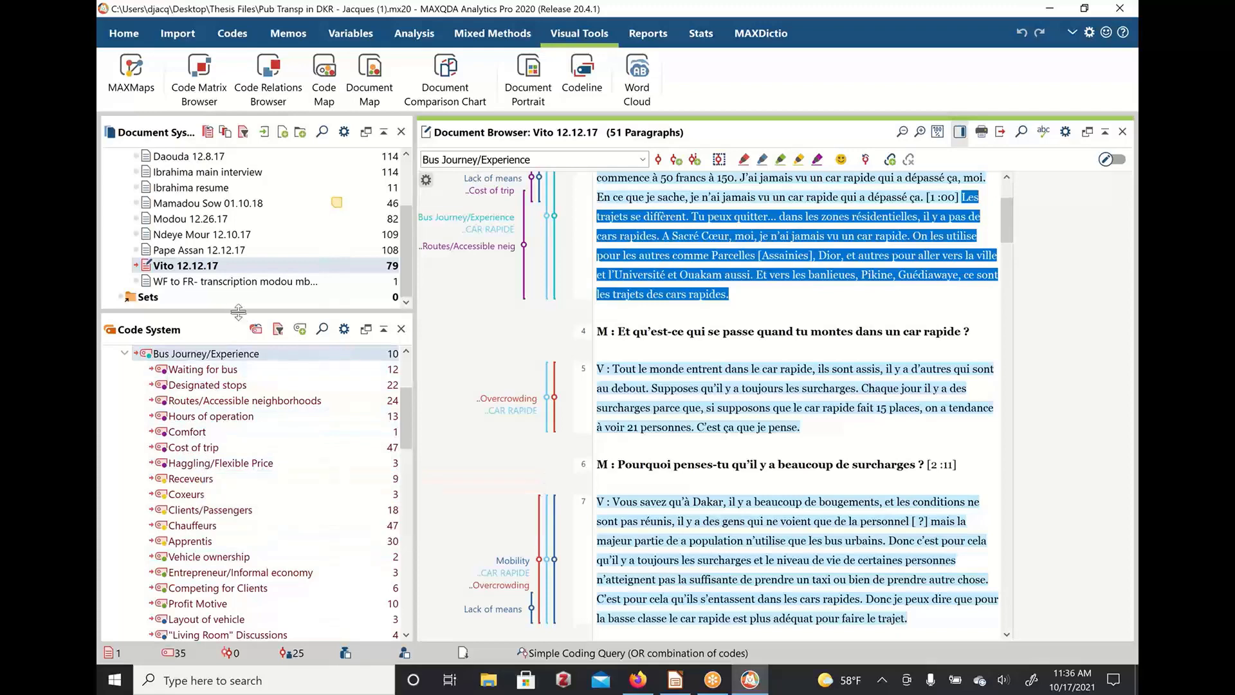
Review the codes in the Code System and deactivate Bus Journey/Experience with all its subcodes
{"action": "scroll", "coordinate": [186, 559], "scroll_direction": "down", "scroll_amount": 8}
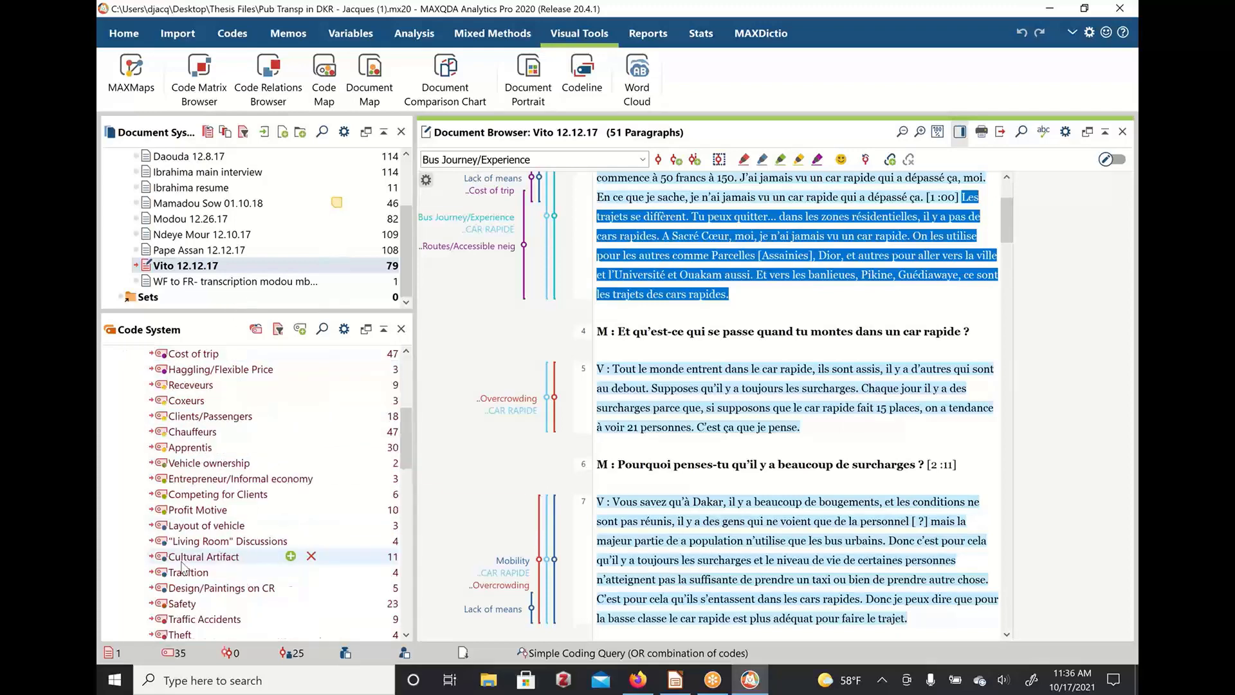
{"action": "scroll", "coordinate": [190, 573], "scroll_direction": "down", "scroll_amount": 6}
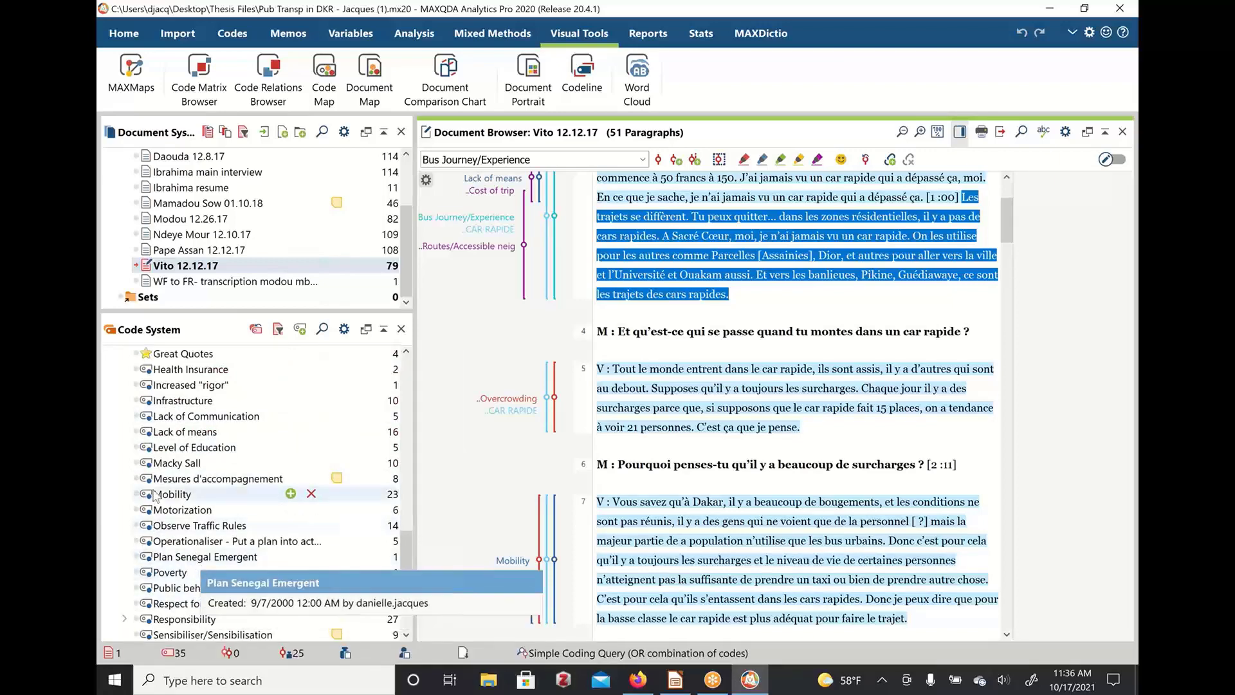
{"action": "scroll", "coordinate": [173, 489], "scroll_direction": "up", "scroll_amount": 15}
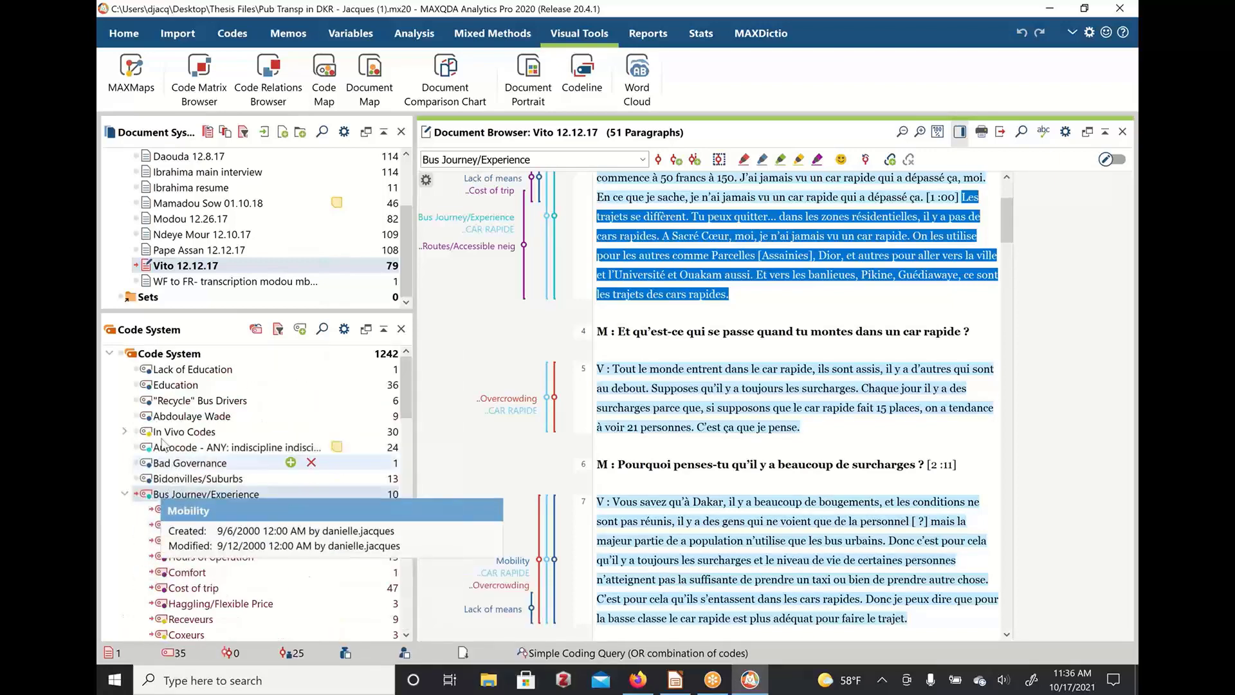
{"action": "left_click", "coordinate": [137, 494]}
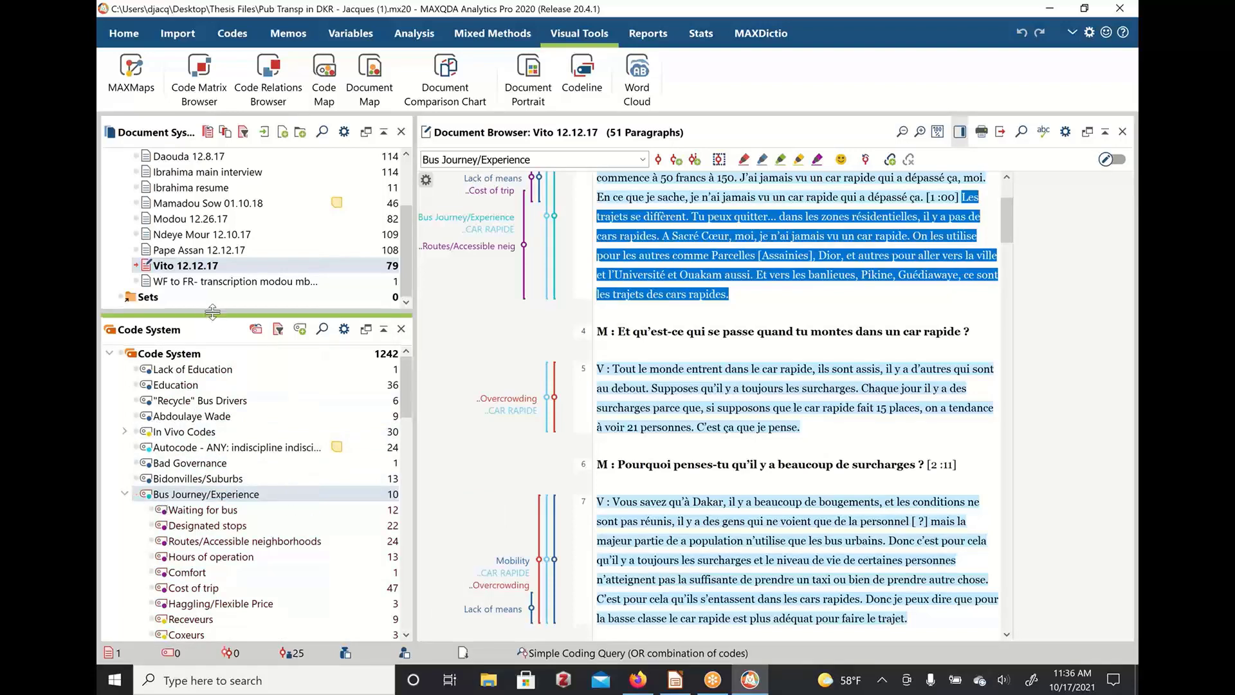
Enlarge the Code System area and activate the codes from Change Public Mentality through Level of Education
{"action": "left_click_drag", "start_coordinate": [216, 317], "coordinate": [216, 204]}
{"action": "scroll", "coordinate": [167, 441], "scroll_direction": "down", "scroll_amount": 10}
{"action": "scroll", "coordinate": [168, 441], "scroll_direction": "down", "scroll_amount": 5}
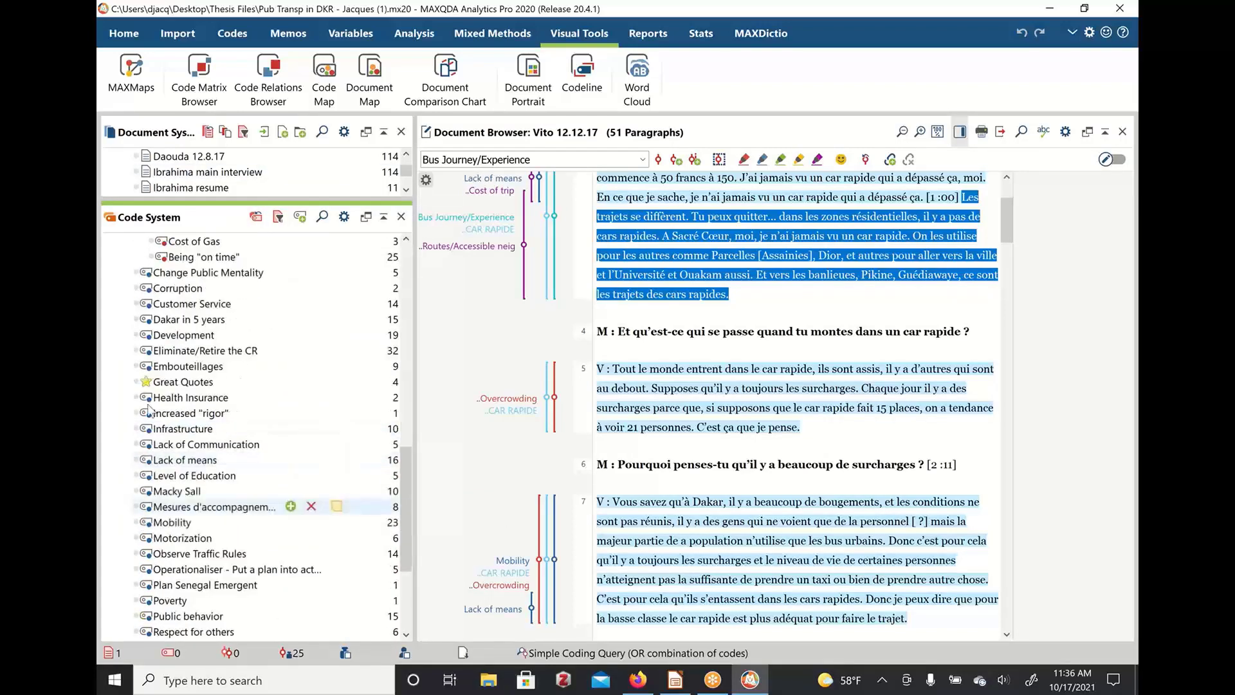
{"action": "scroll", "coordinate": [154, 489], "scroll_direction": "down", "scroll_amount": 3}
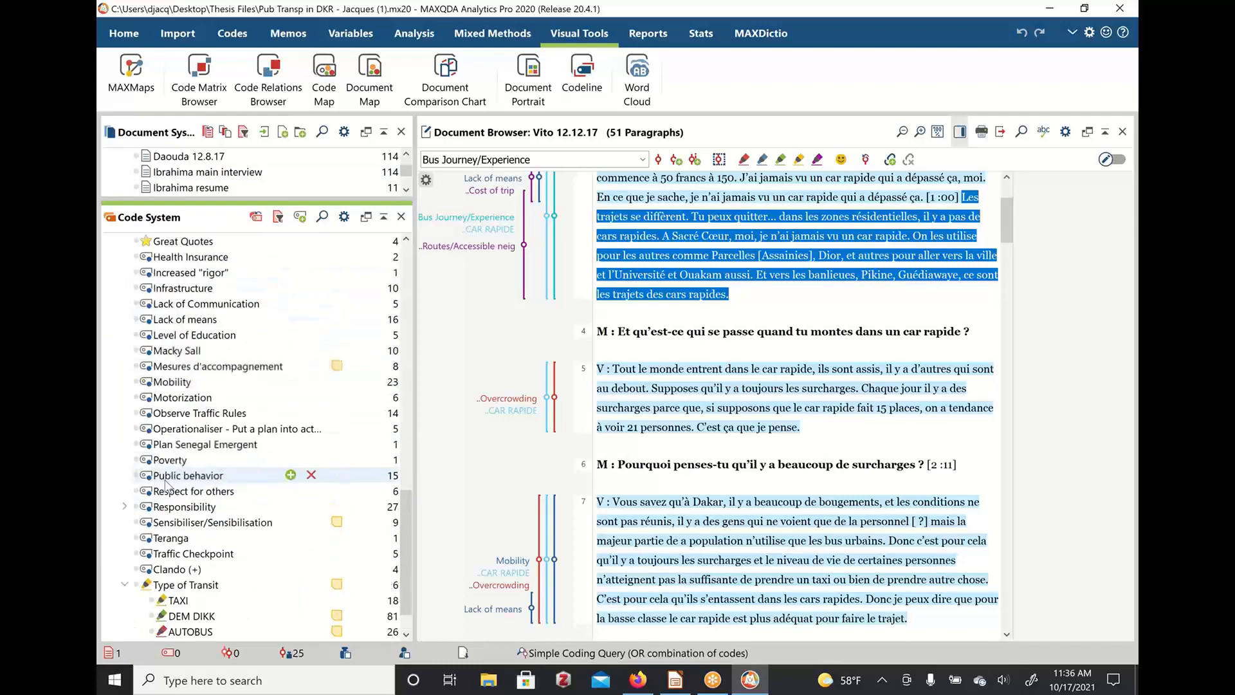
{"action": "scroll", "coordinate": [154, 489], "scroll_direction": "up", "scroll_amount": 4}
{"action": "left_click", "coordinate": [208, 319]}
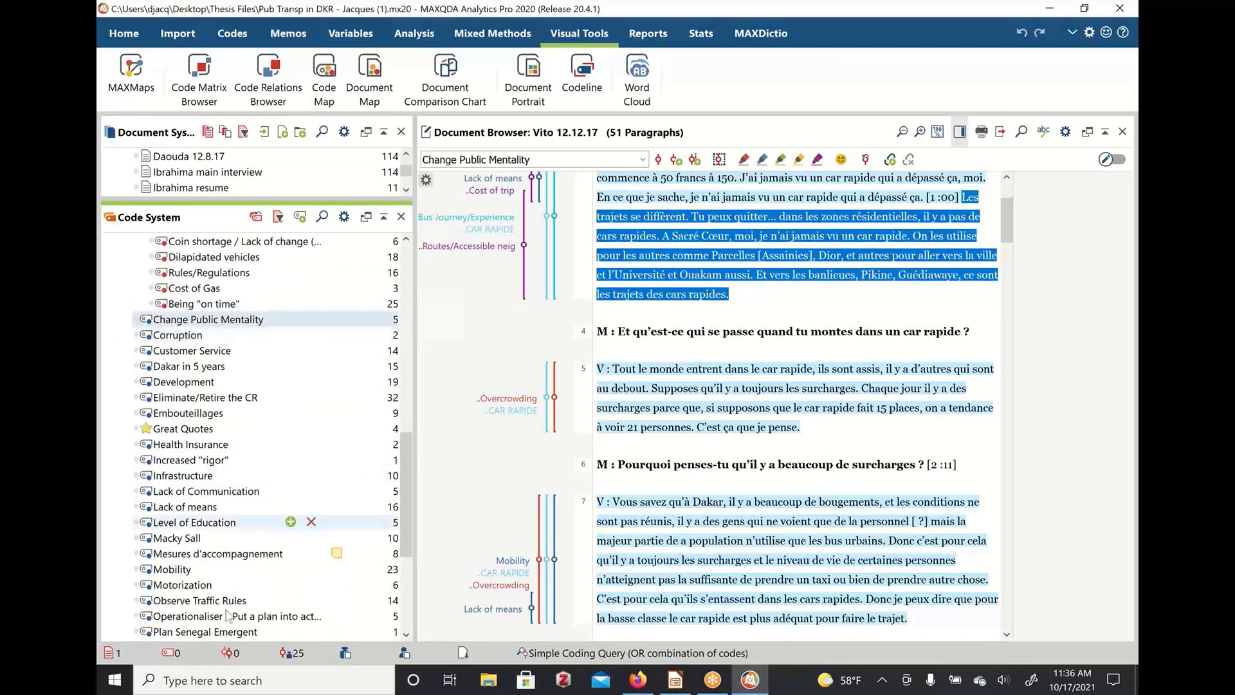
{"action": "left_click", "coordinate": [218, 522], "text": "shift"}
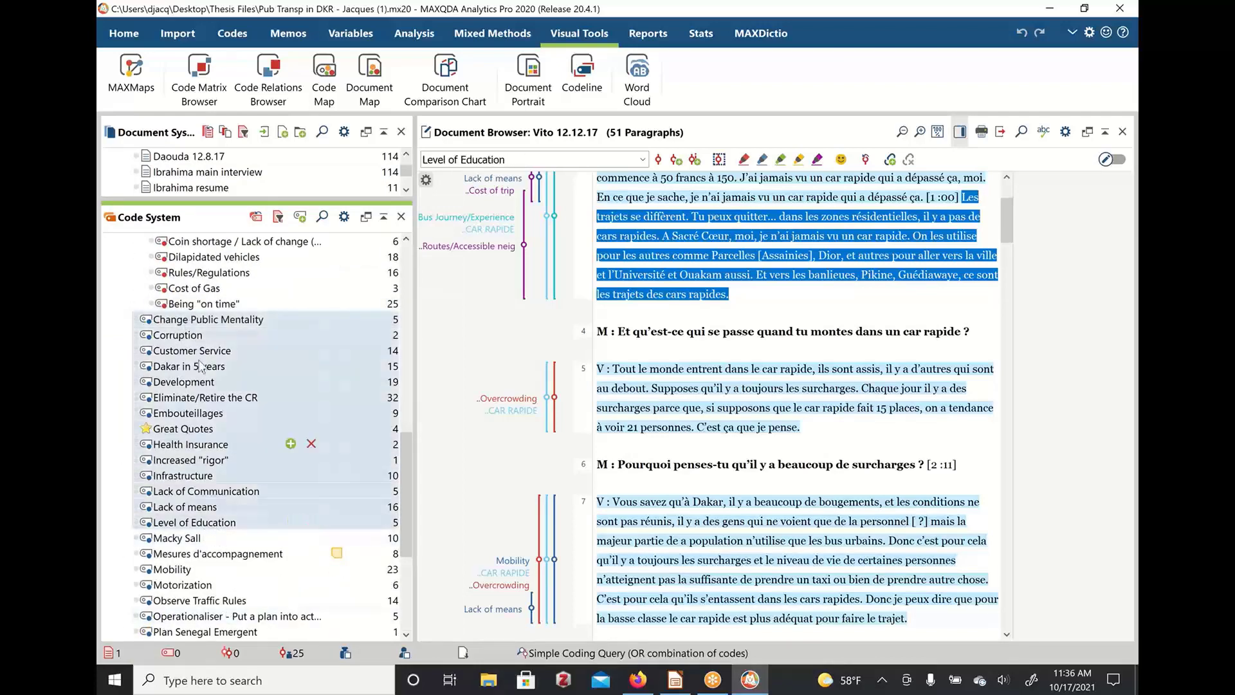
{"action": "right_click", "coordinate": [226, 388]}
{"action": "left_click", "coordinate": [294, 406]}
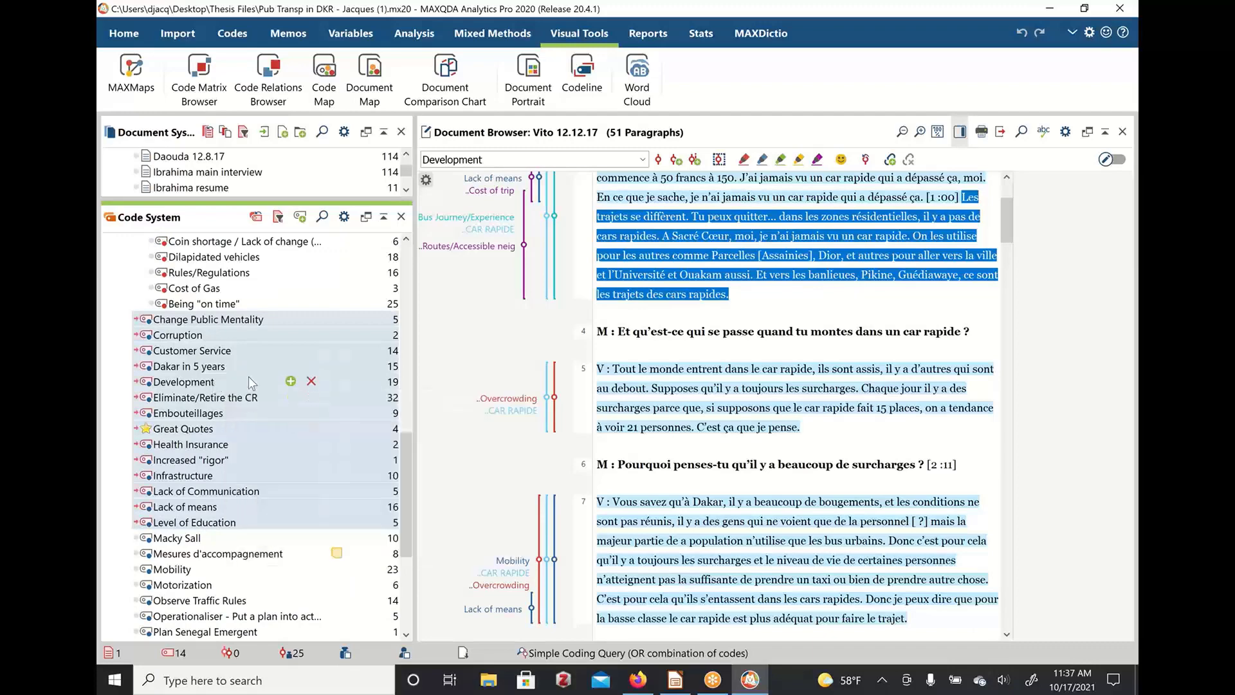
Generate the open interview's Document Portrait for only the activated codes
{"action": "scroll", "coordinate": [327, 396], "scroll_direction": "up", "scroll_amount": 1}
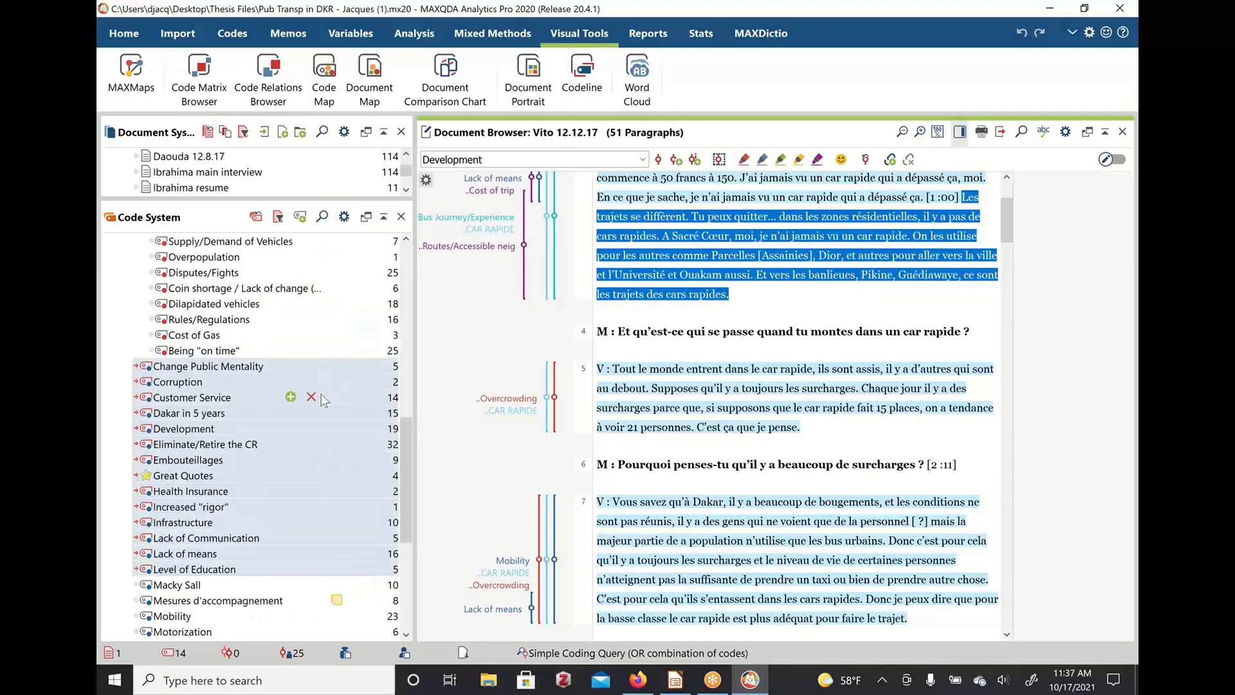
{"action": "left_click", "coordinate": [536, 87]}
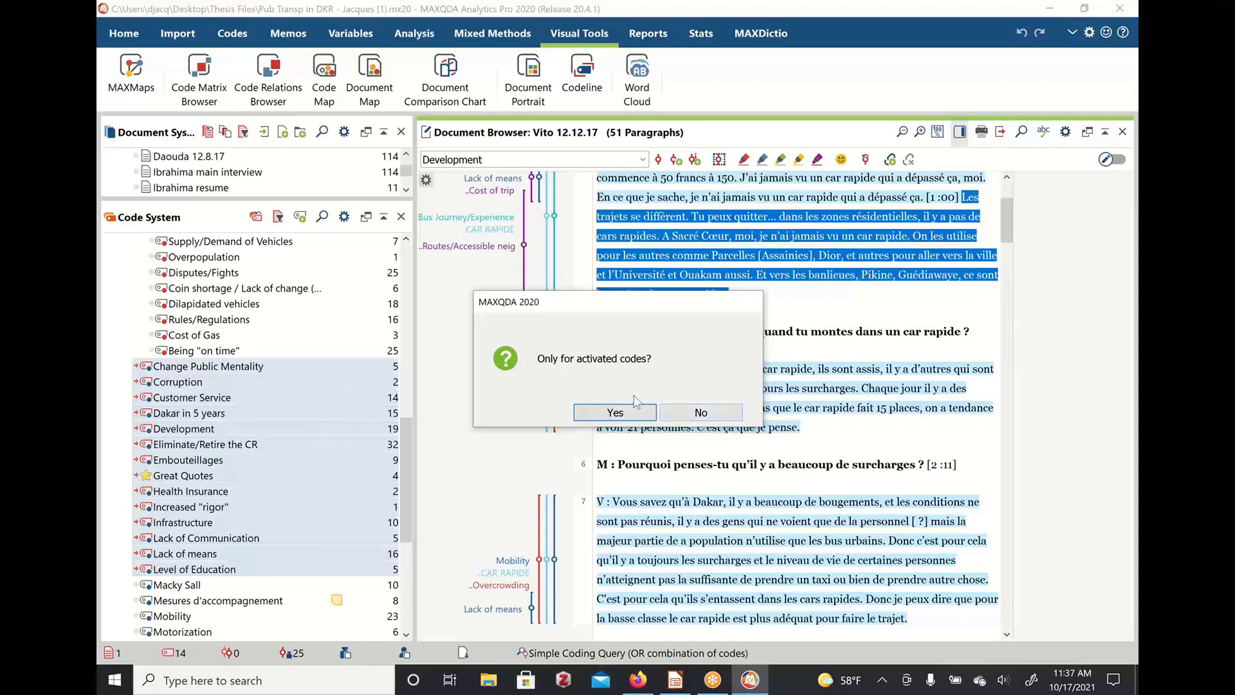
{"action": "left_click", "coordinate": [618, 413]}
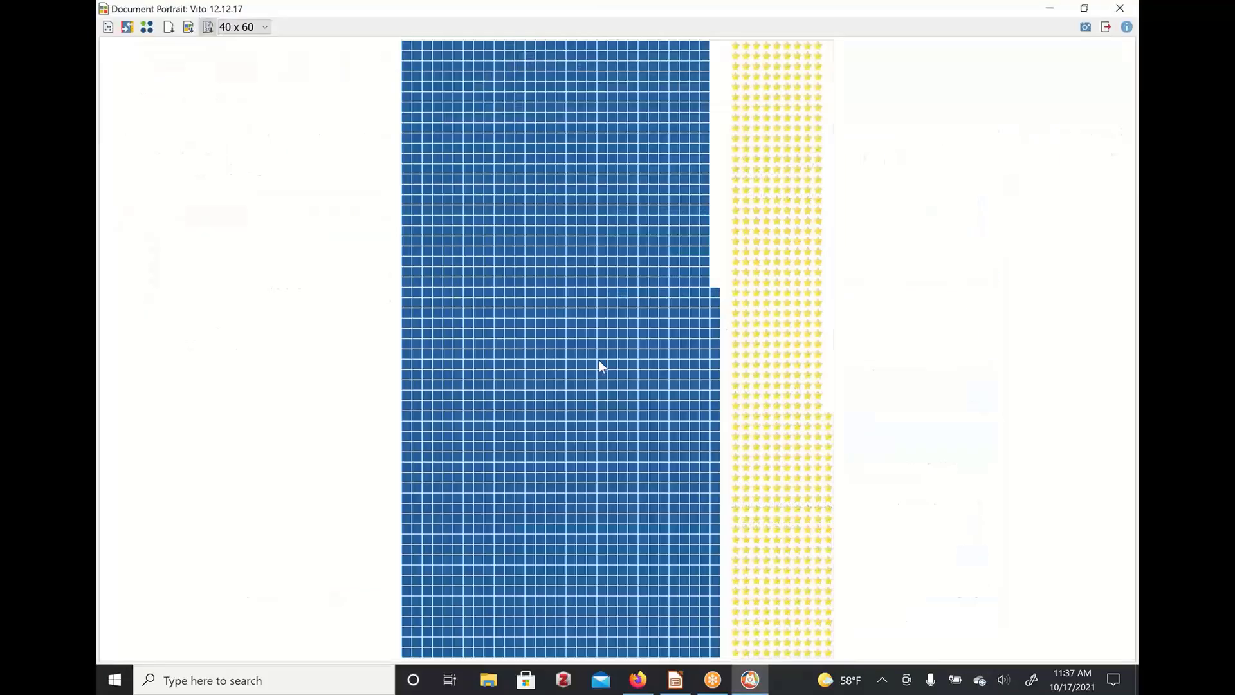
Compare the Document Portrait's ordering and color display variants, and close the portrait
{"action": "left_click", "coordinate": [108, 28]}
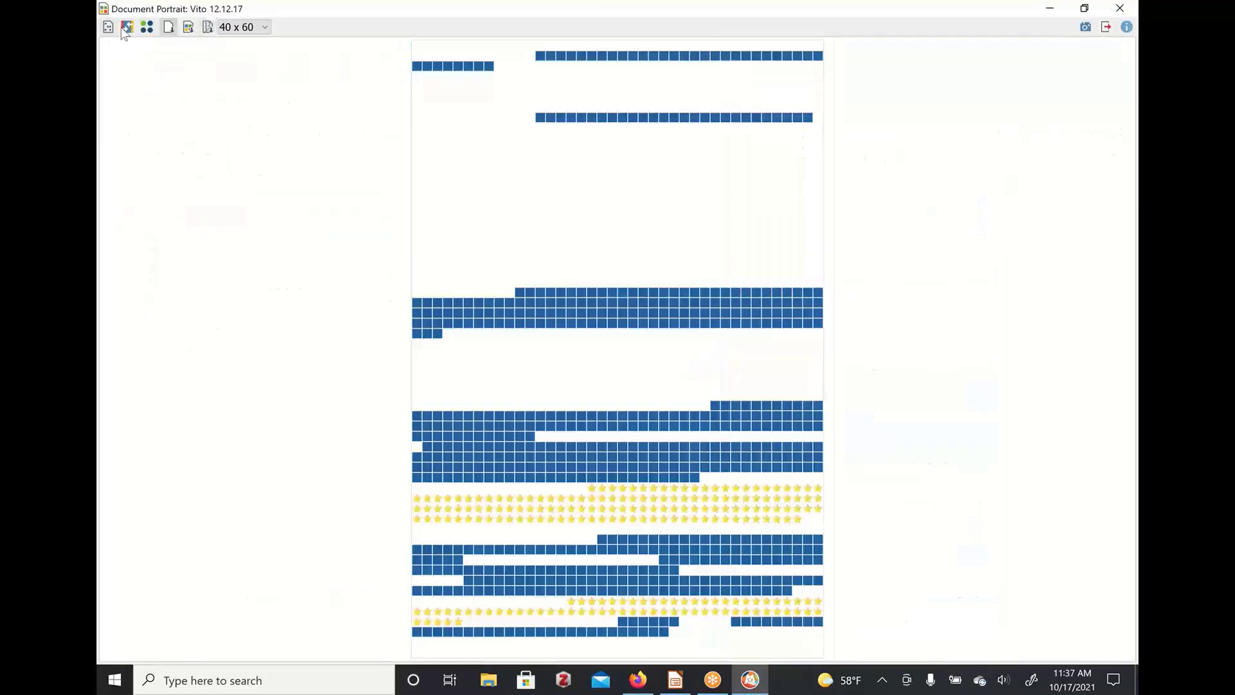
{"action": "left_click", "coordinate": [126, 27]}
{"action": "left_click", "coordinate": [108, 27]}
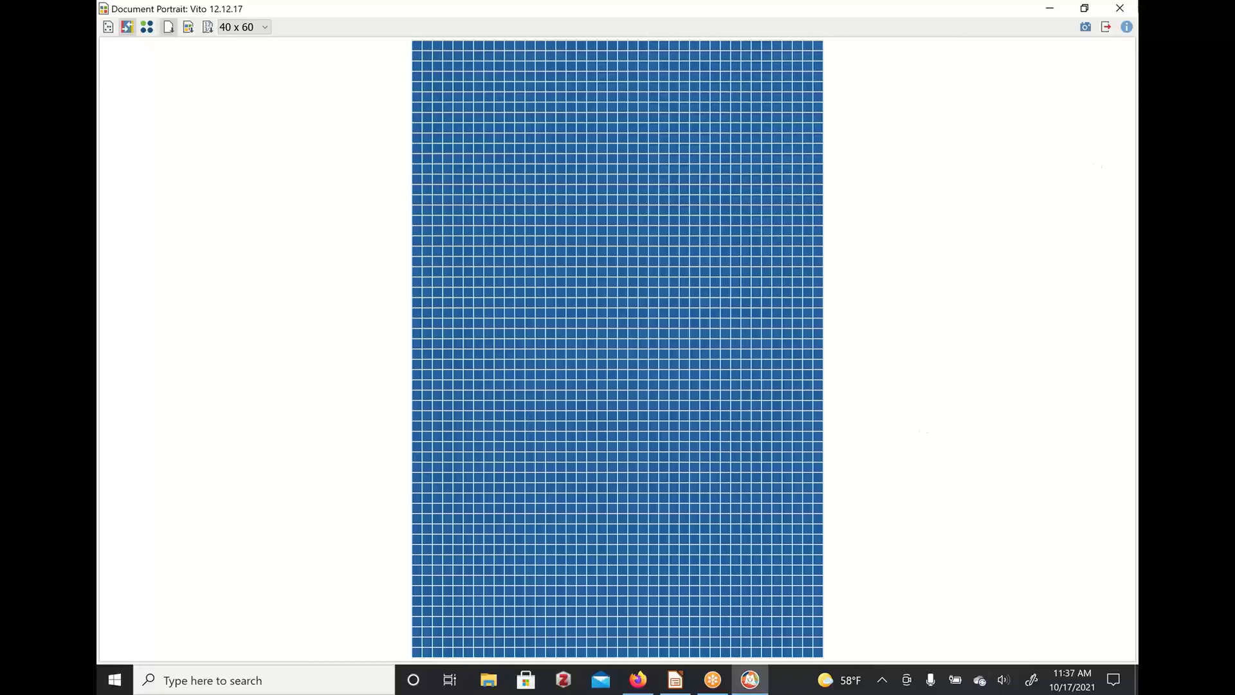
{"action": "left_click", "coordinate": [1128, 9]}
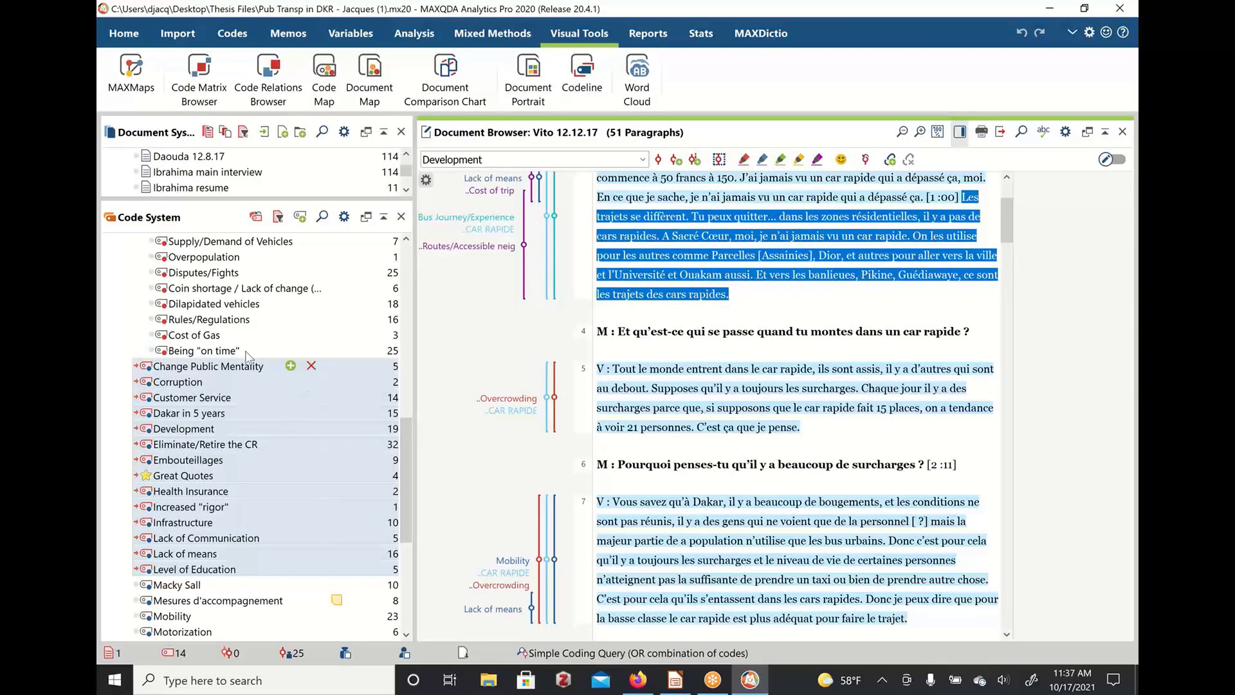
Deactivate all codes and change the color of the "Recycle" Bus Drivers code to pink
{"action": "left_click", "coordinate": [257, 217]}
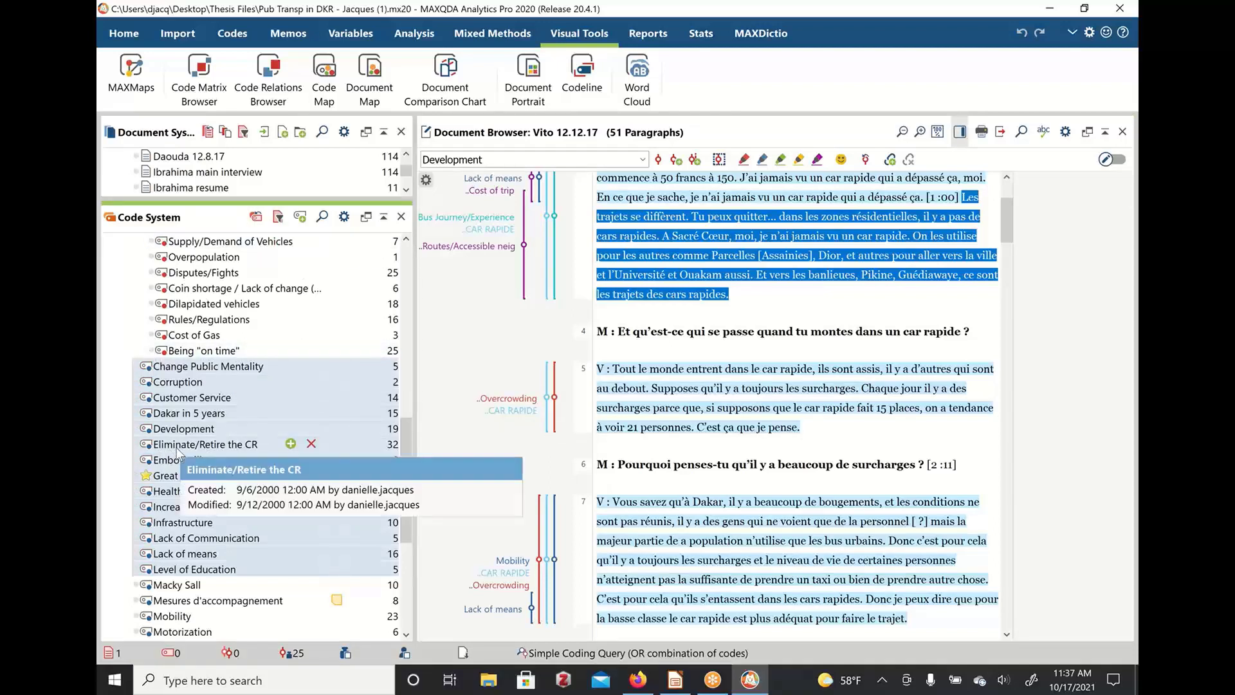
{"action": "scroll", "coordinate": [187, 450], "scroll_direction": "up", "scroll_amount": 5}
{"action": "scroll", "coordinate": [188, 454], "scroll_direction": "up", "scroll_amount": 3}
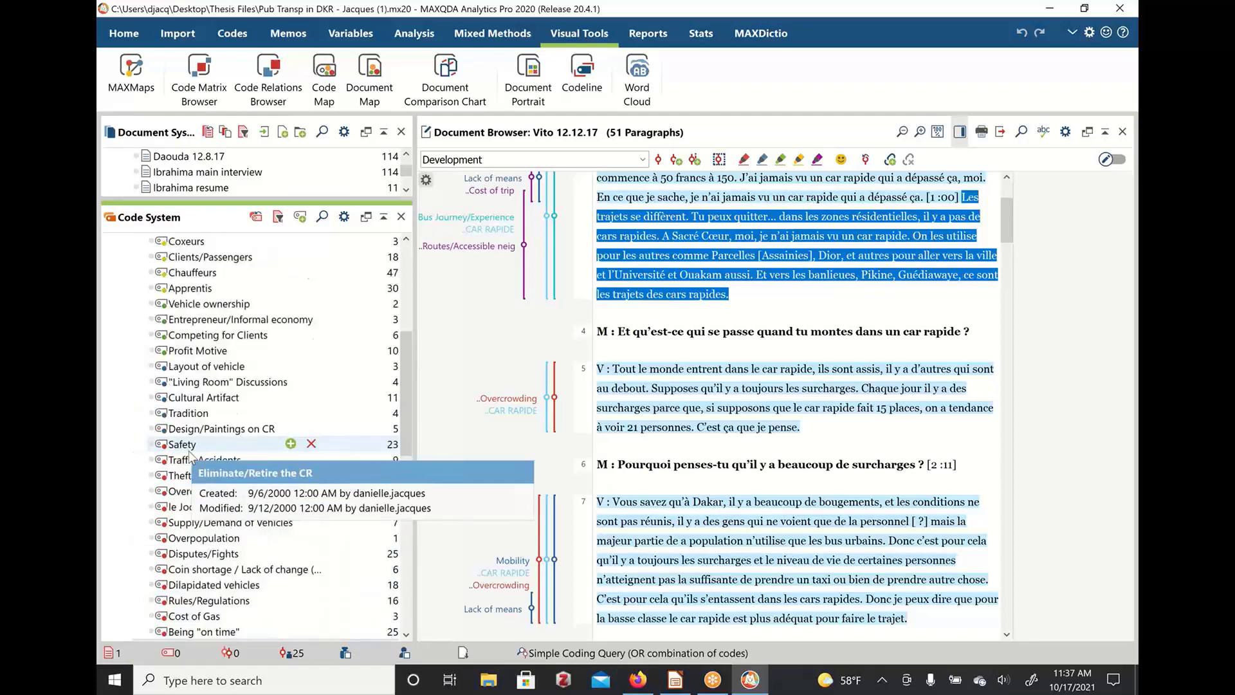
{"action": "scroll", "coordinate": [190, 454], "scroll_direction": "up", "scroll_amount": 4}
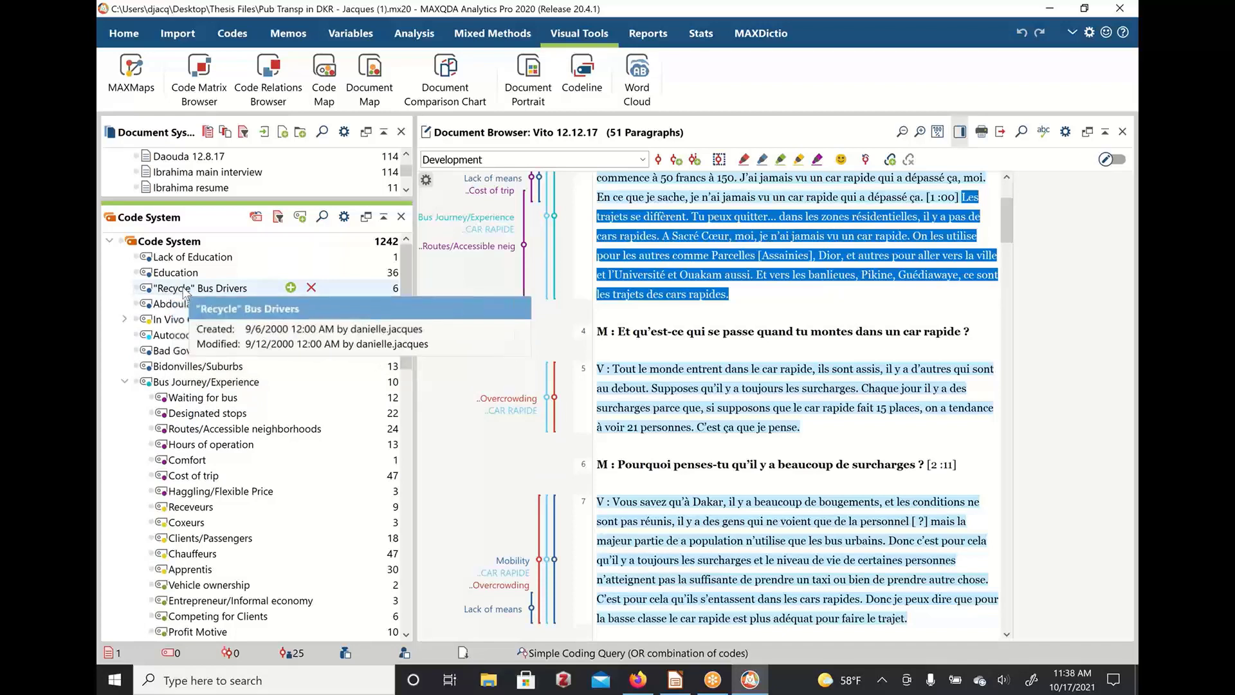
{"action": "right_click", "coordinate": [185, 292]}
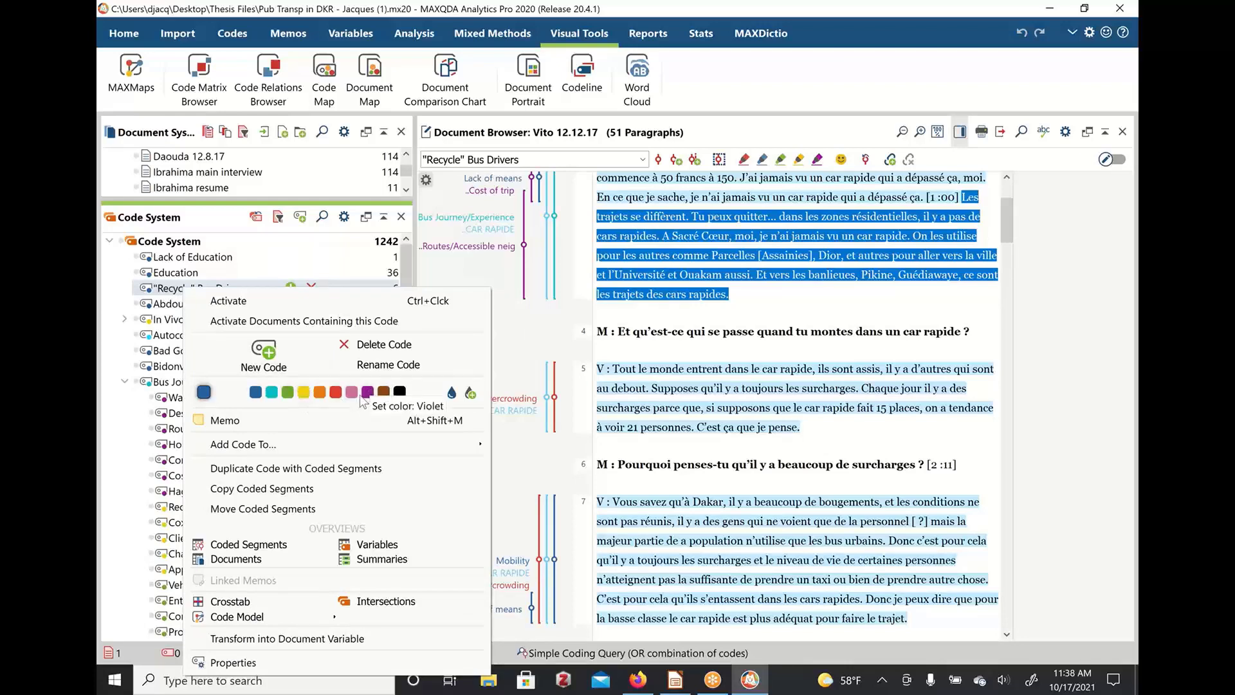
{"action": "left_click", "coordinate": [353, 394]}
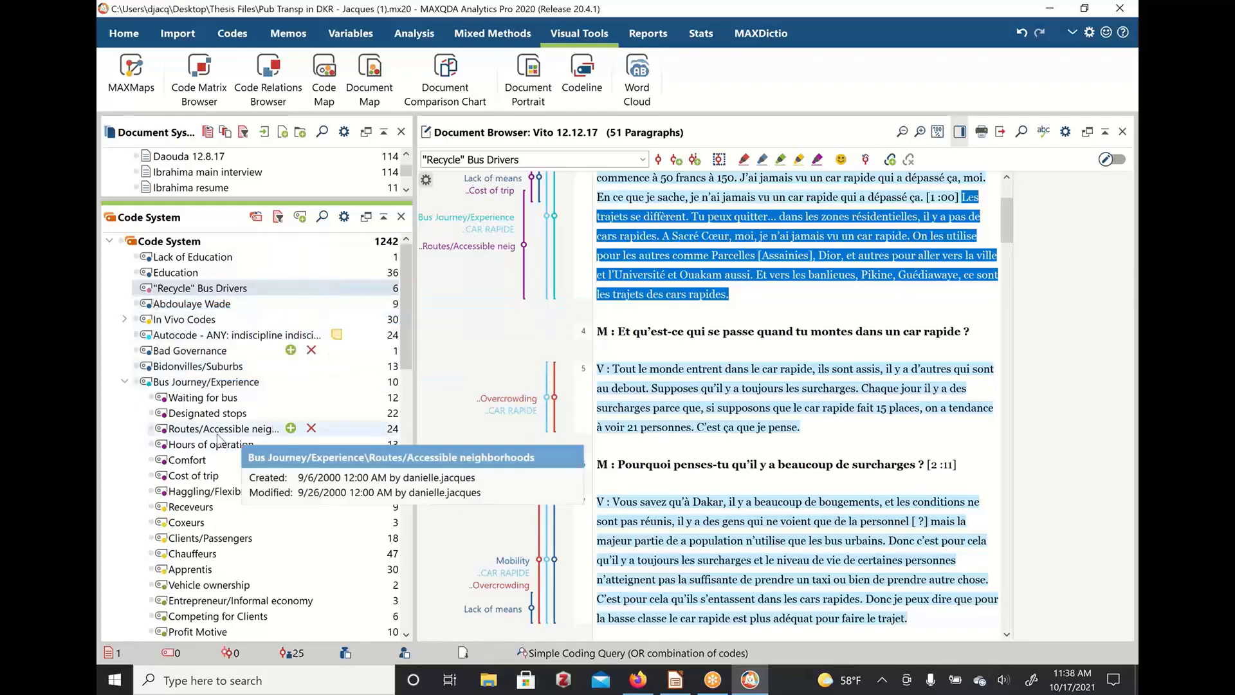
Activate the Bus Journey/Experience code with all its subcodes and generate the Vito 12.12.17 Document Portrait for only the activated codes
{"action": "left_click", "coordinate": [138, 383]}
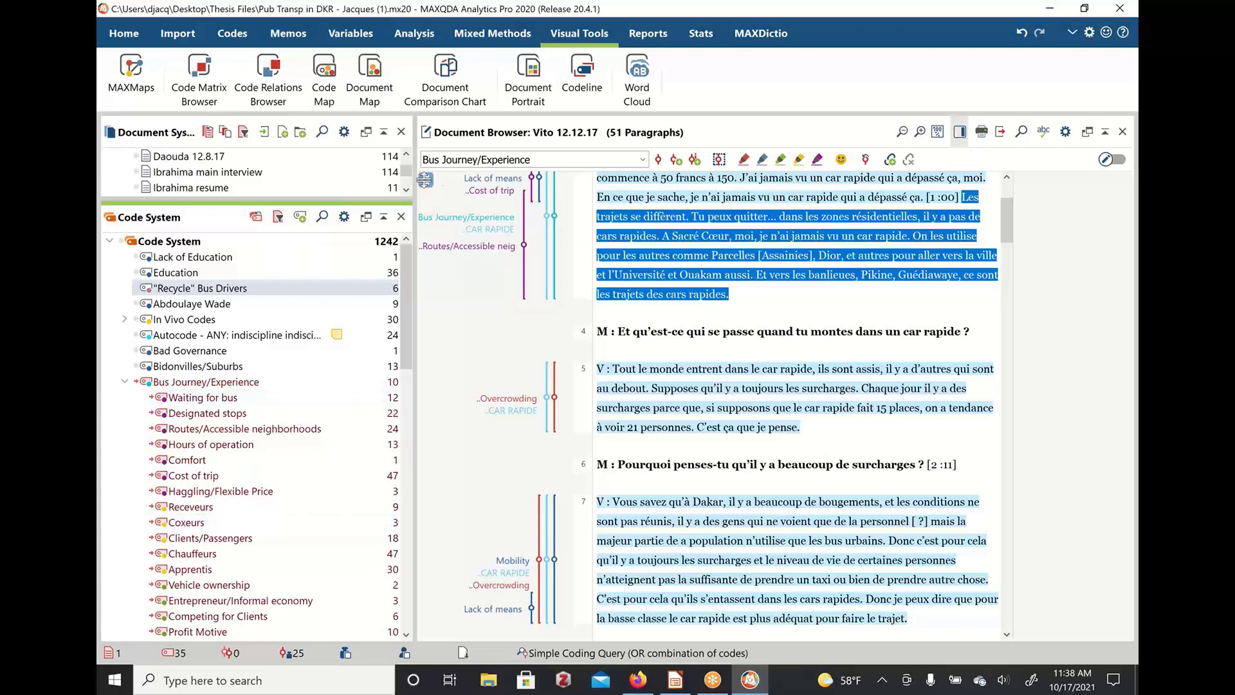
{"action": "left_click", "coordinate": [490, 353]}
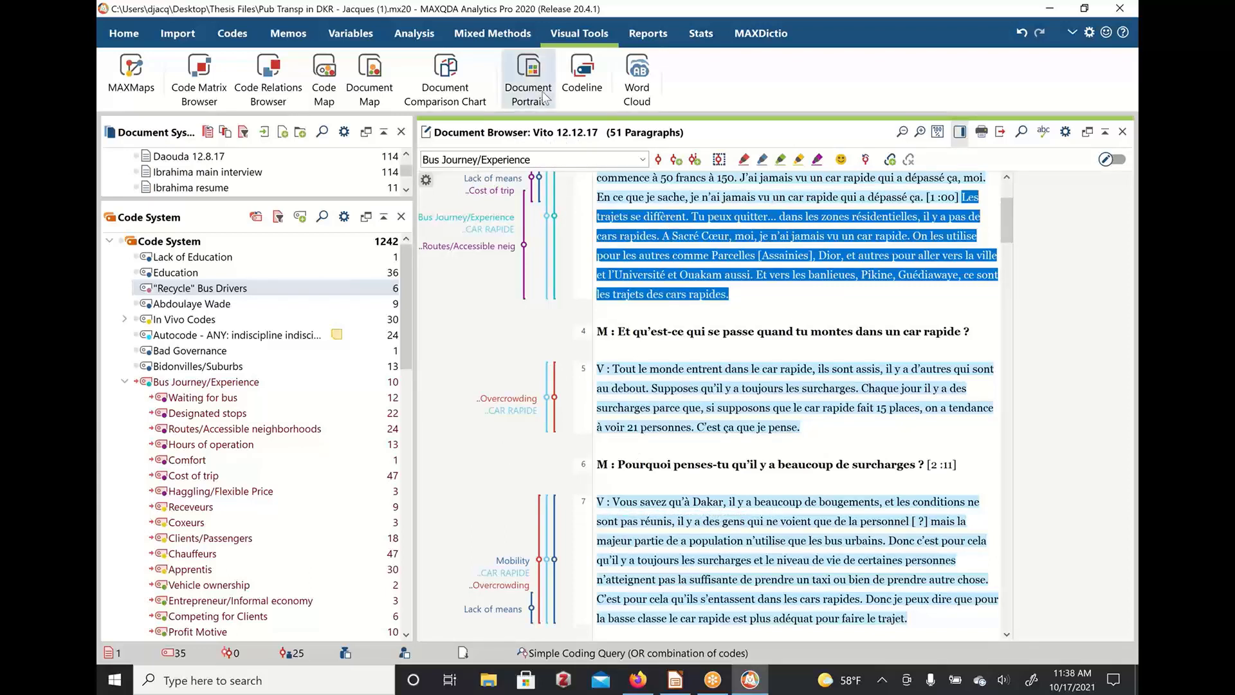
{"action": "left_click", "coordinate": [528, 74]}
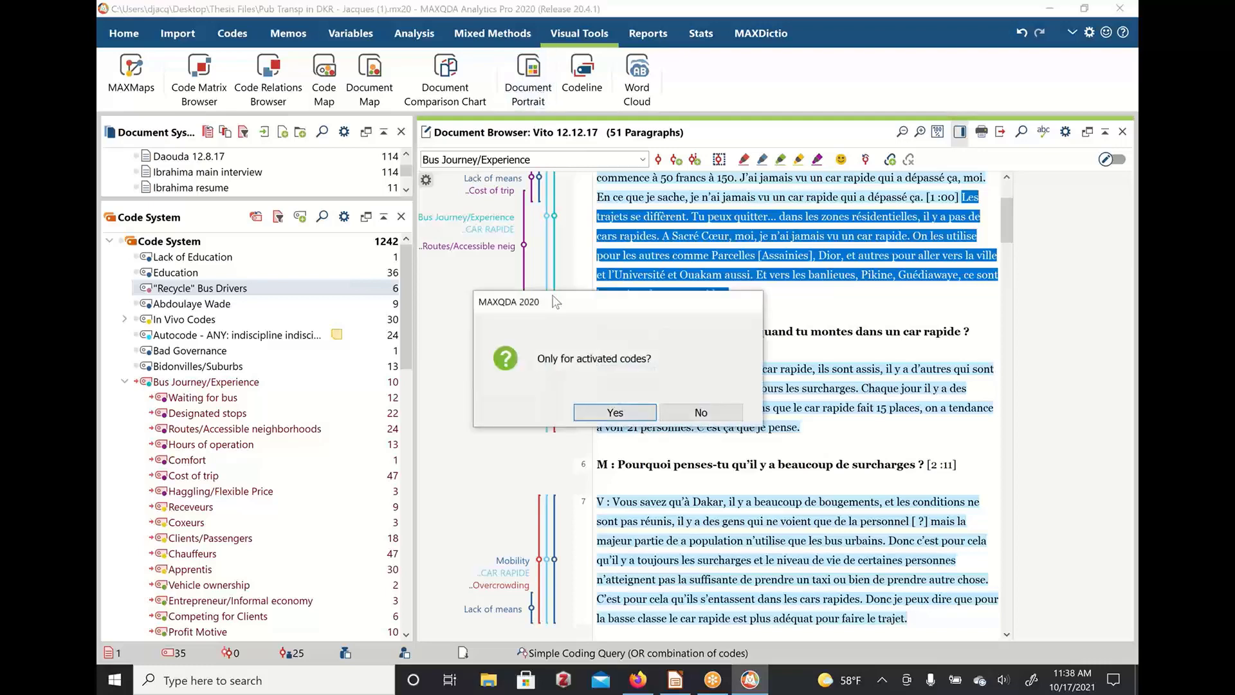
{"action": "left_click", "coordinate": [616, 415]}
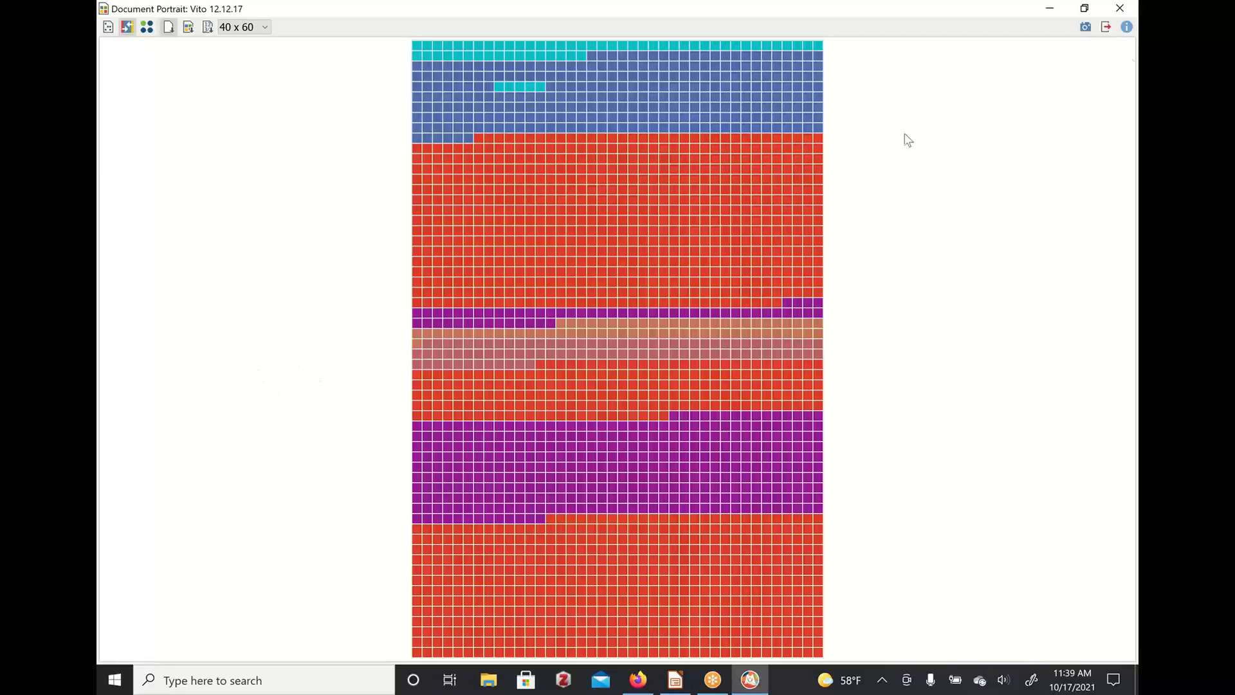
Place the Document Portrait beside the Code System to compare its colors with the Bus Journey/Experience subcodes, and return the portrait to full size
{"action": "left_click", "coordinate": [1084, 8]}
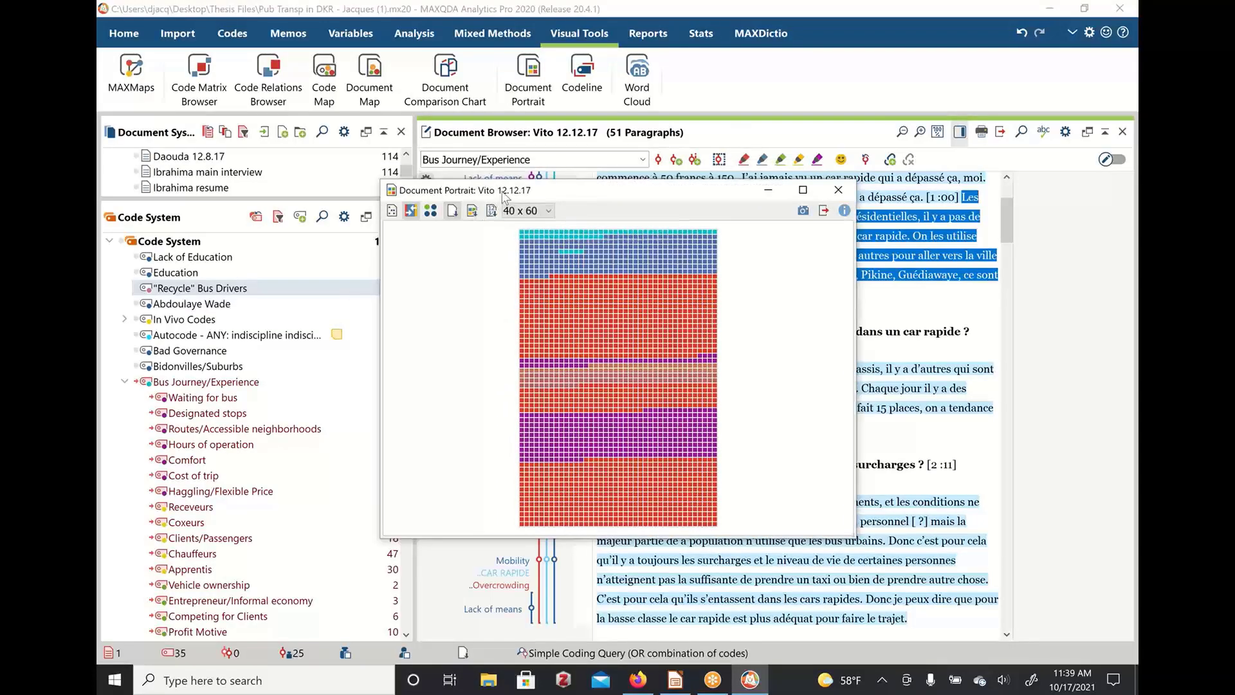
{"action": "left_click_drag", "start_coordinate": [504, 191], "coordinate": [527, 127]}
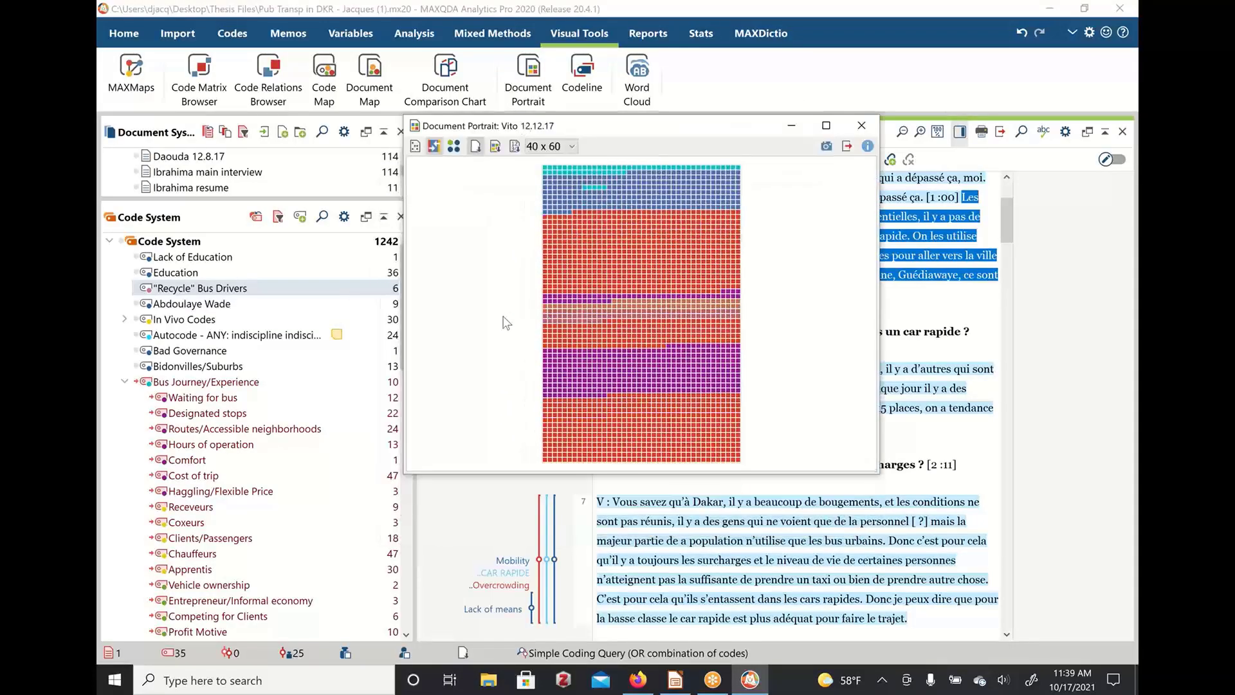
{"action": "scroll", "coordinate": [212, 402], "scroll_direction": "down", "scroll_amount": 7}
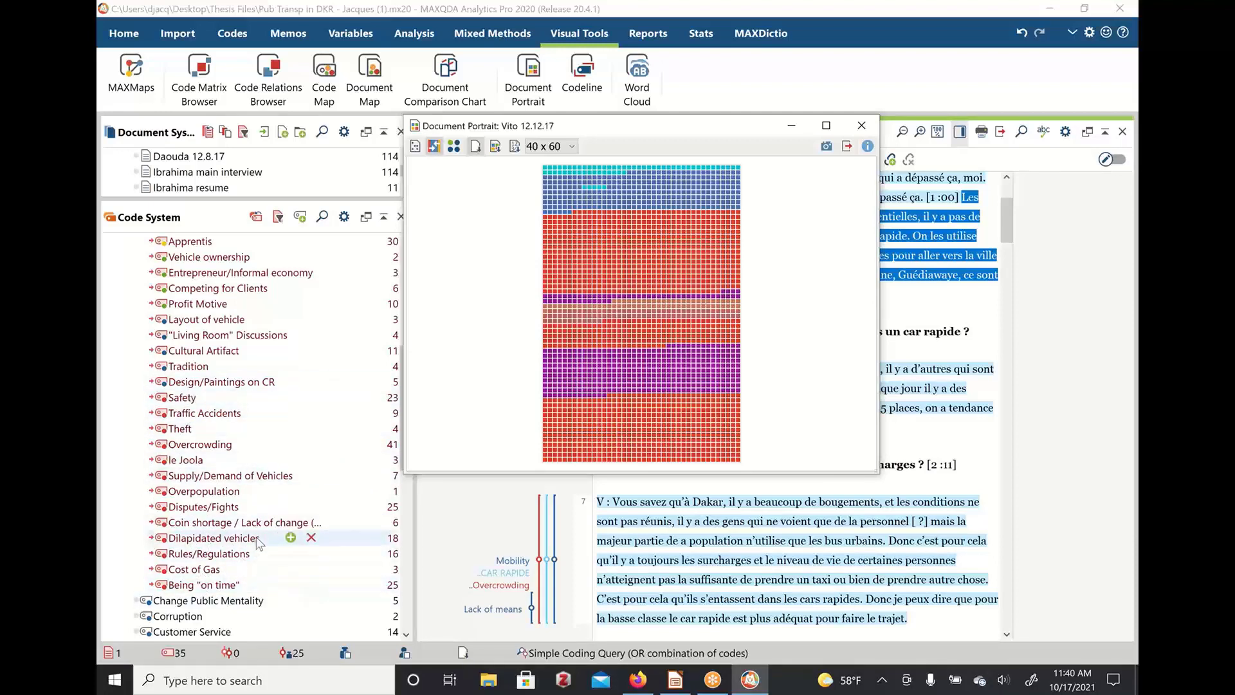
{"action": "left_click_drag", "start_coordinate": [575, 128], "coordinate": [588, 188]}
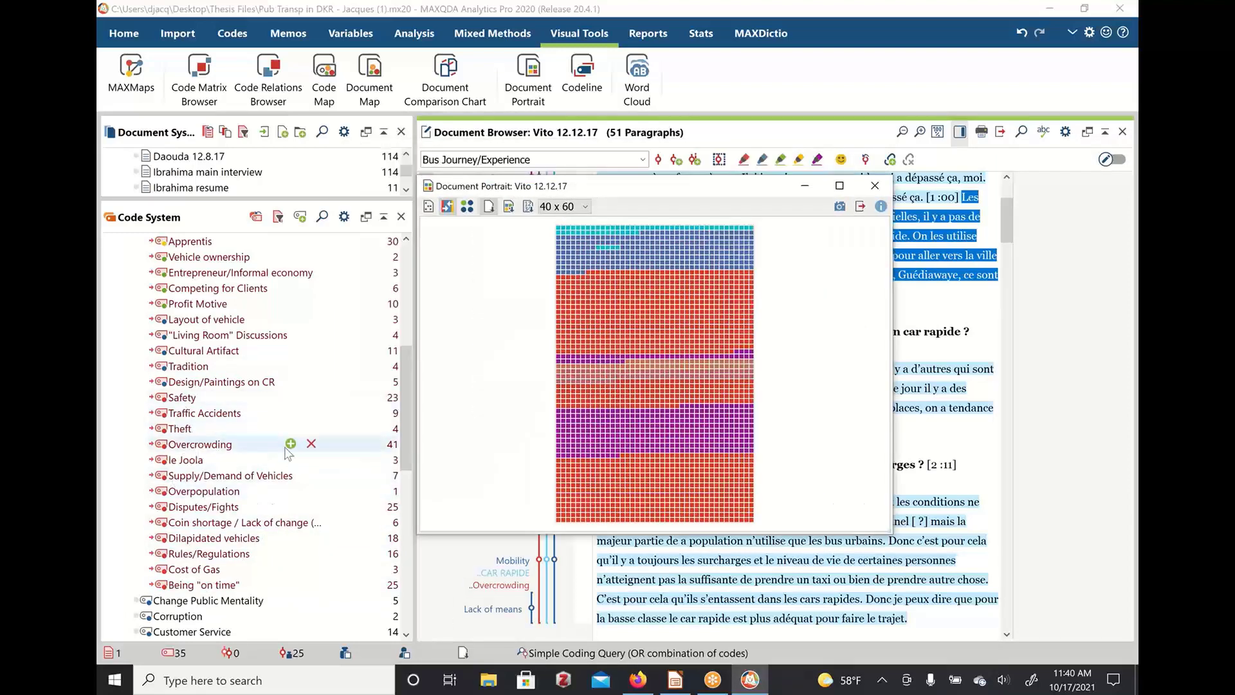
{"action": "left_click_drag", "start_coordinate": [616, 191], "coordinate": [510, 193]}
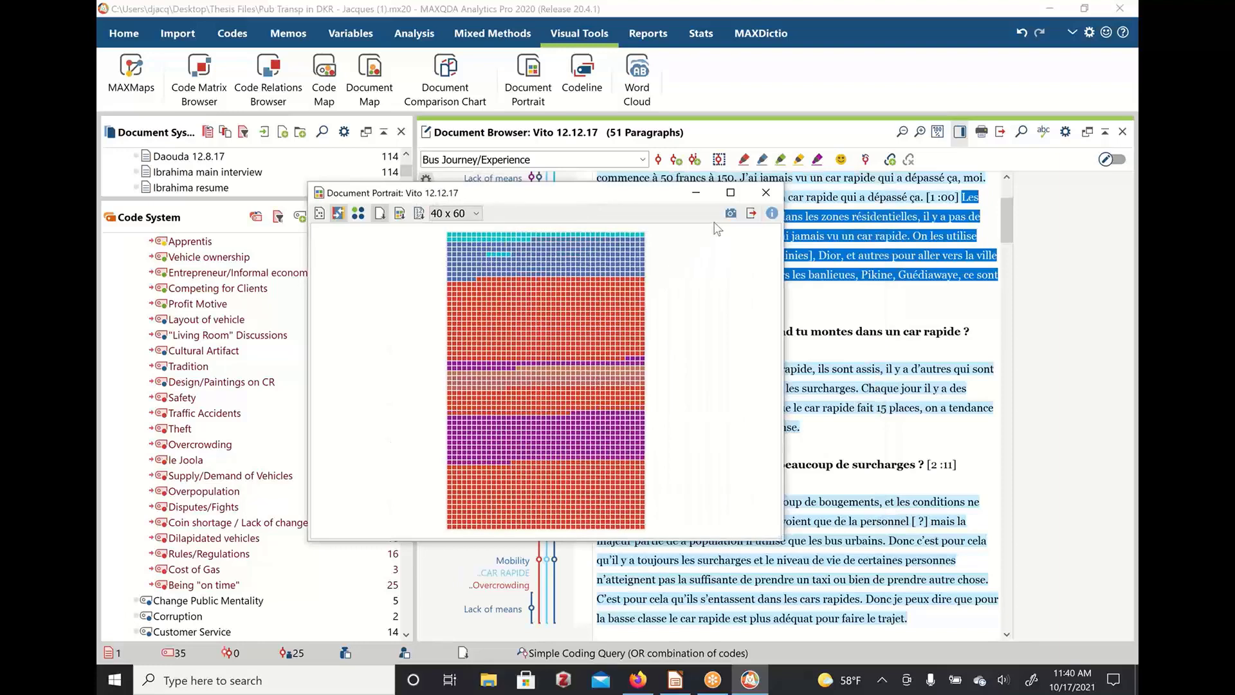
{"action": "left_click", "coordinate": [733, 186]}
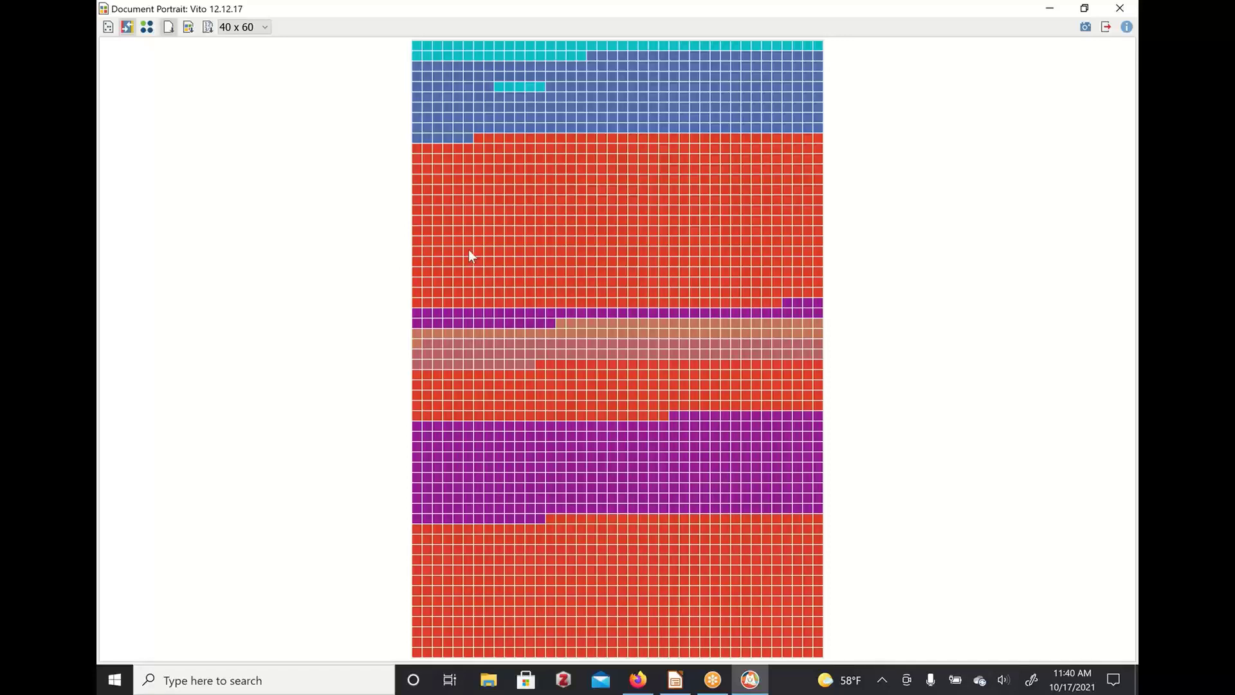
Compare the portrait with and without mixed colors for overlapping codes, leave mixing off, and inspect a red and a purple tile
{"action": "left_click", "coordinate": [126, 26]}
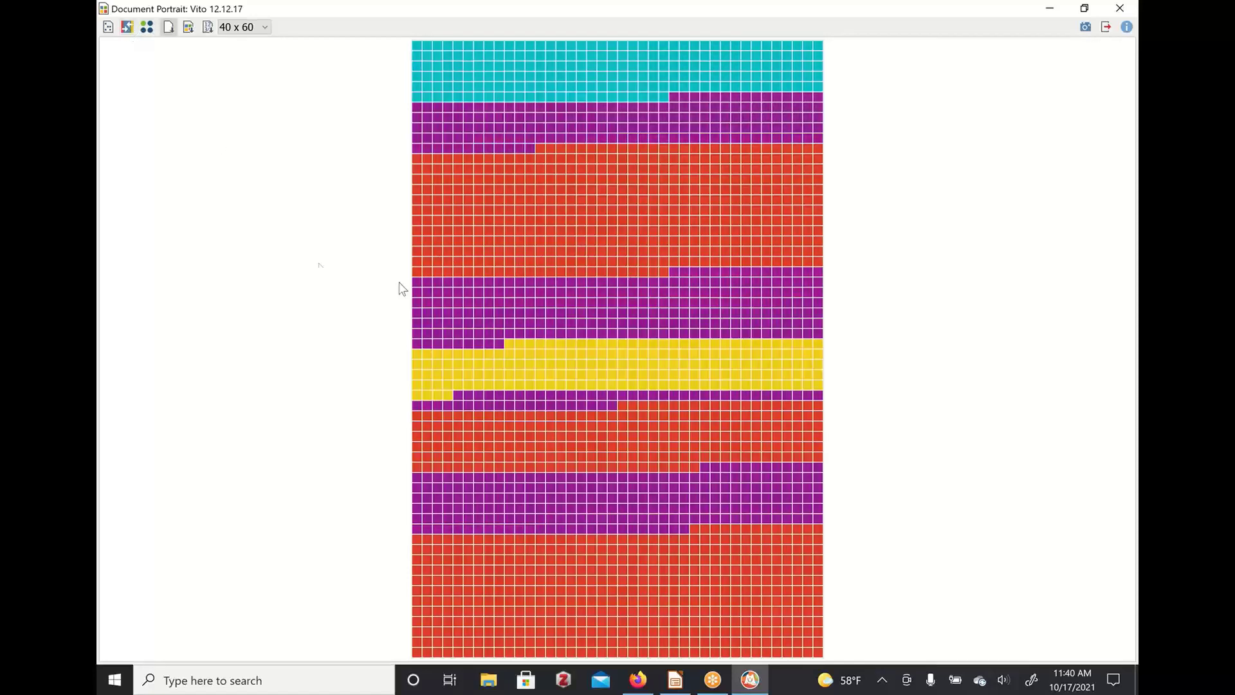
{"action": "mouse_move", "coordinate": [434, 242]}
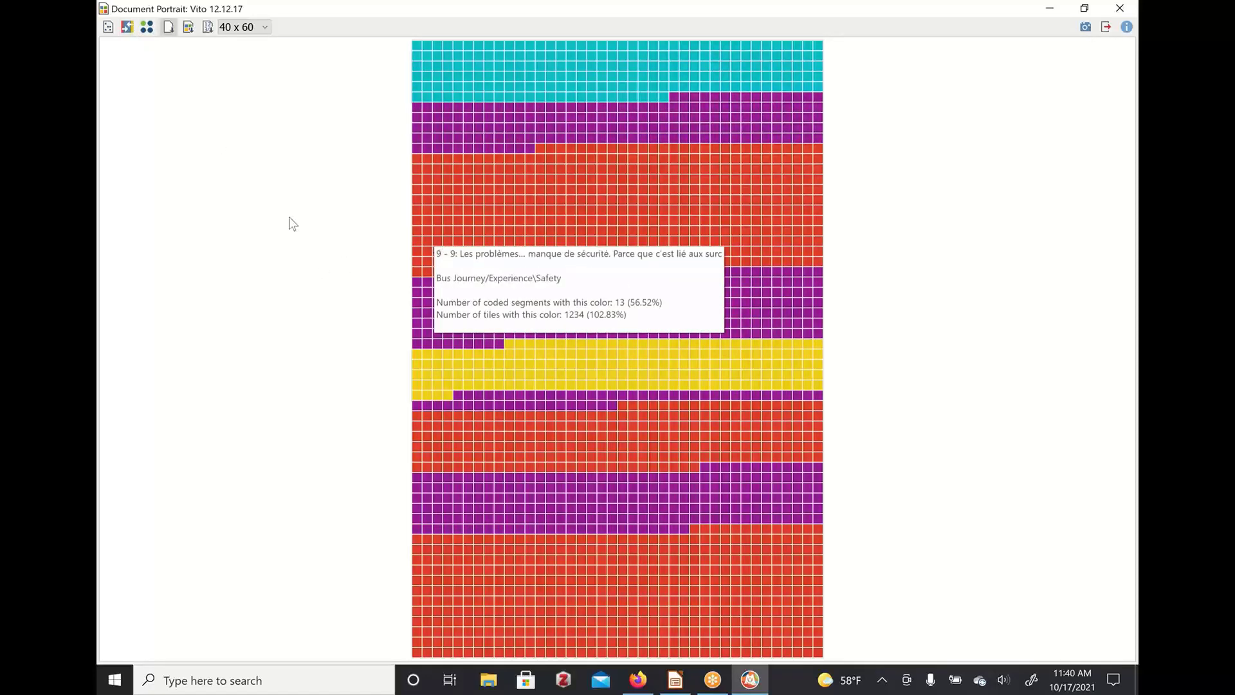
{"action": "left_click", "coordinate": [128, 30]}
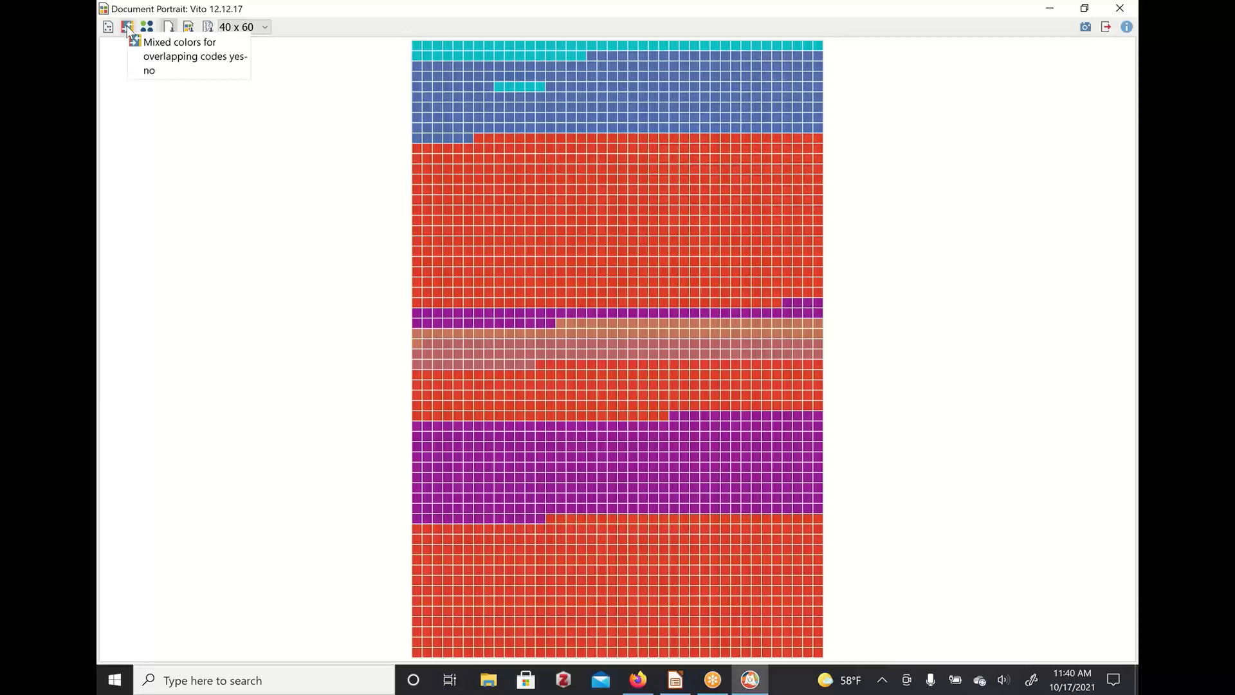
{"action": "left_click", "coordinate": [128, 29]}
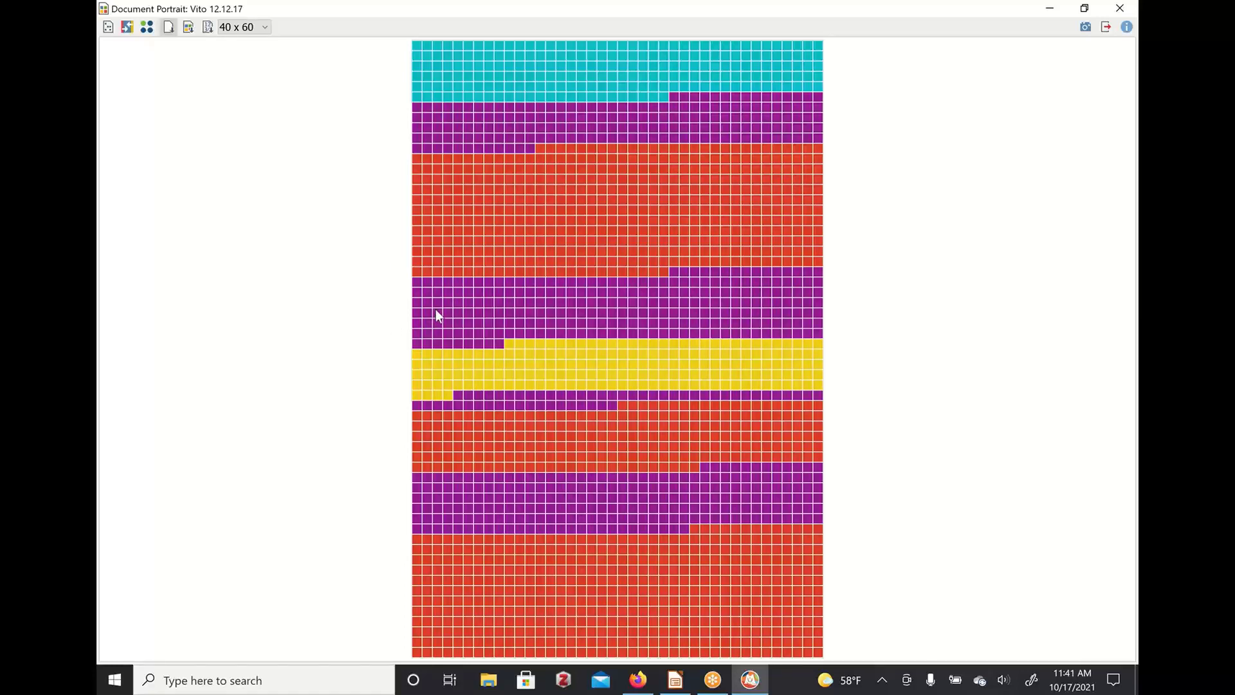
{"action": "mouse_move", "coordinate": [439, 317]}
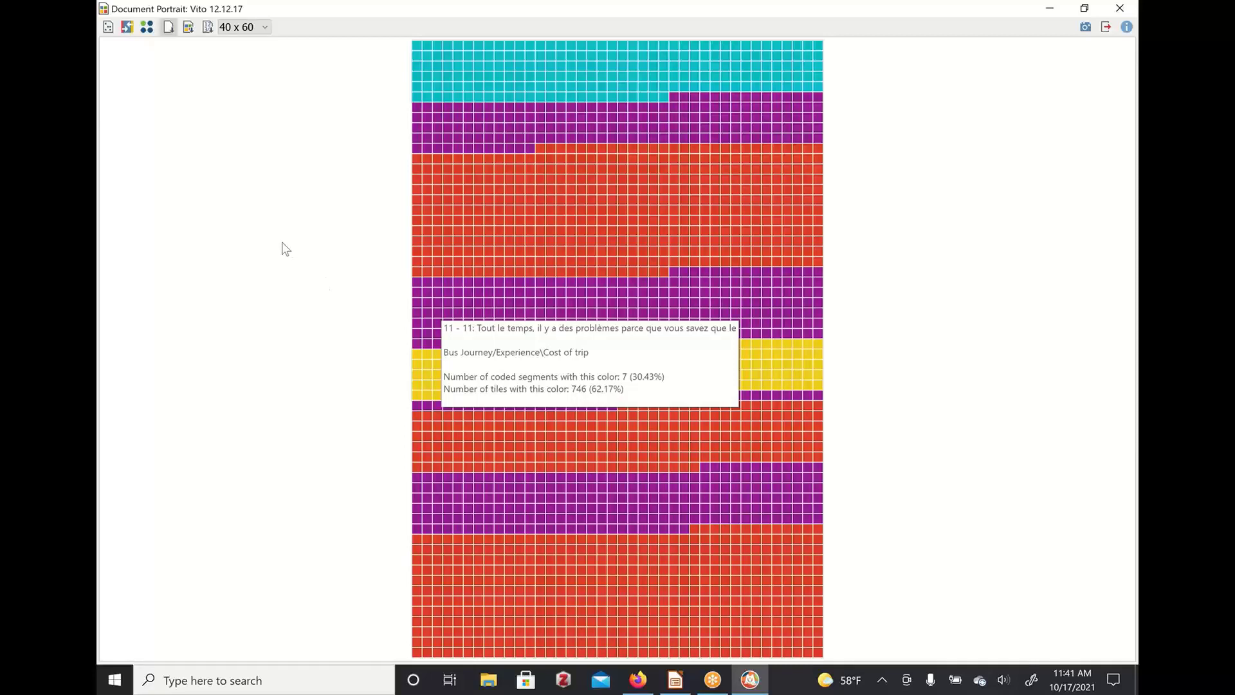
Include the uncoded text in the portrait and compare mixed with unmixed colors for overlapping codes
{"action": "left_click", "coordinate": [108, 29]}
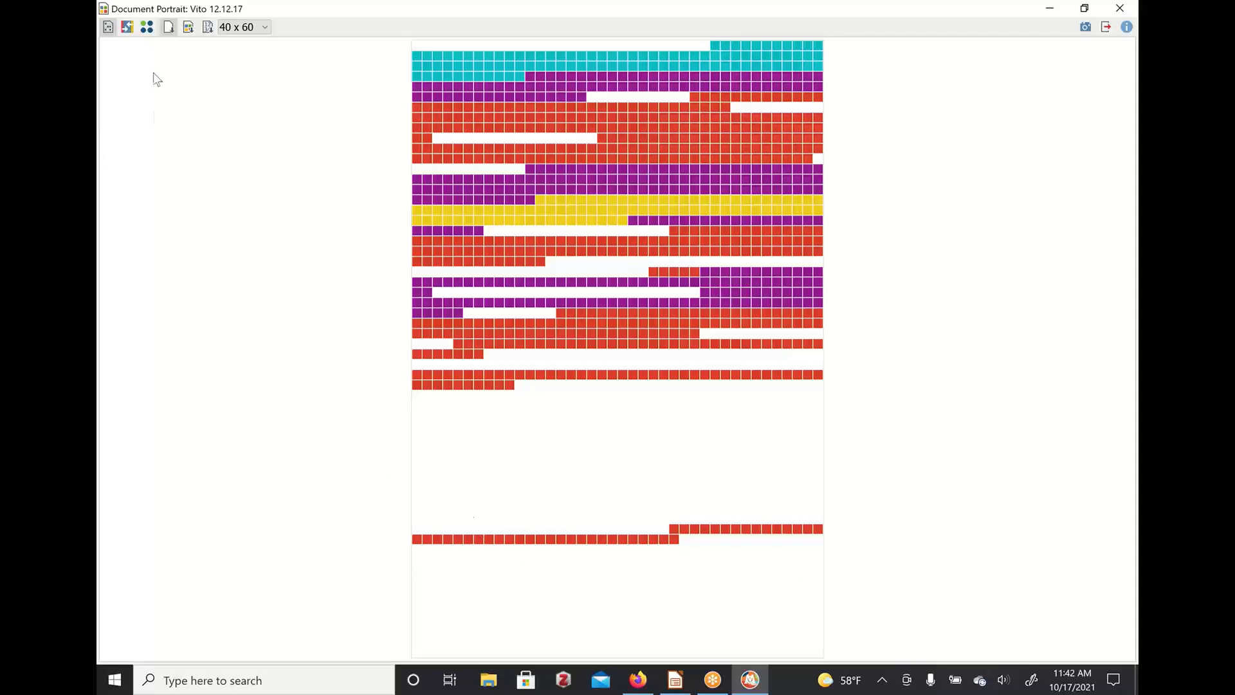
{"action": "left_click", "coordinate": [127, 28]}
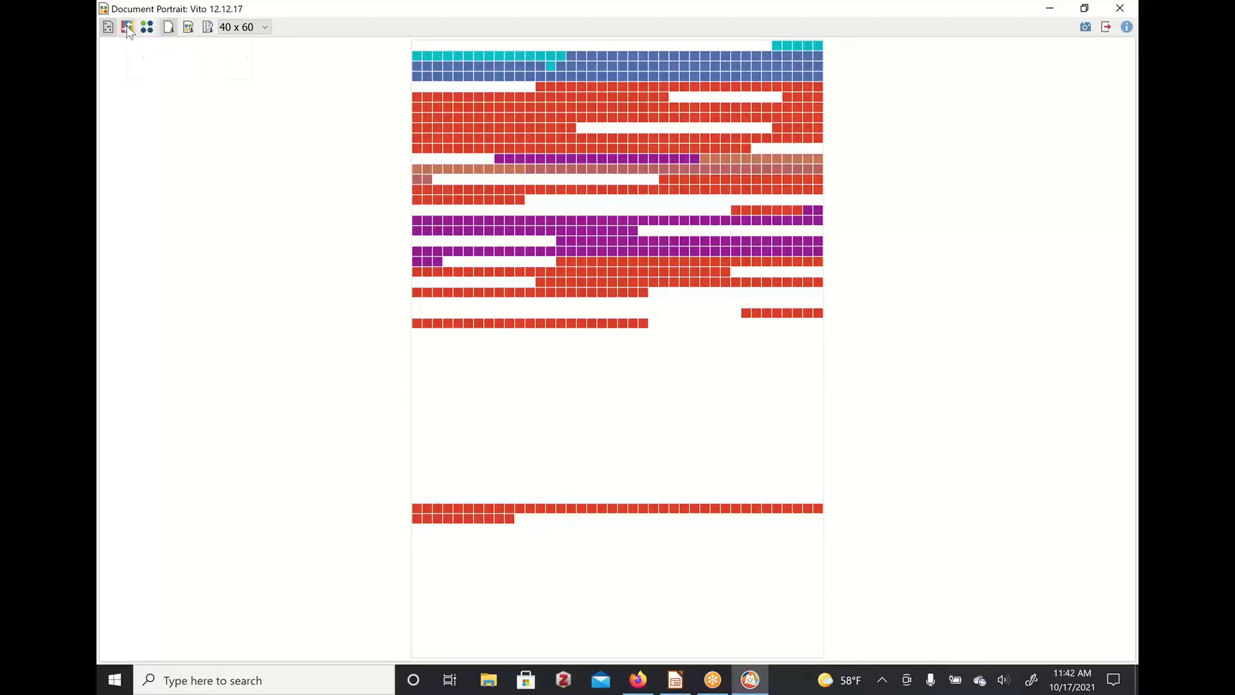
{"action": "left_click", "coordinate": [128, 29]}
{"action": "left_click", "coordinate": [127, 29]}
{"action": "left_click", "coordinate": [127, 29]}
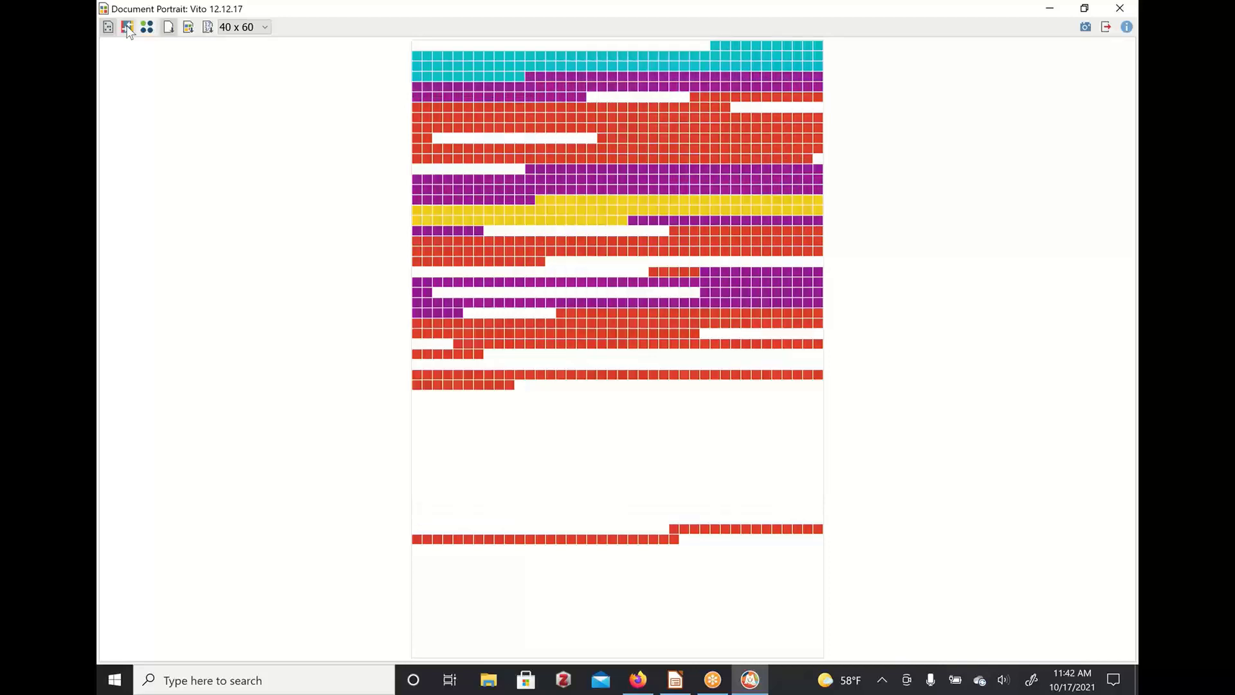
{"action": "left_click", "coordinate": [128, 29]}
{"action": "left_click", "coordinate": [128, 29]}
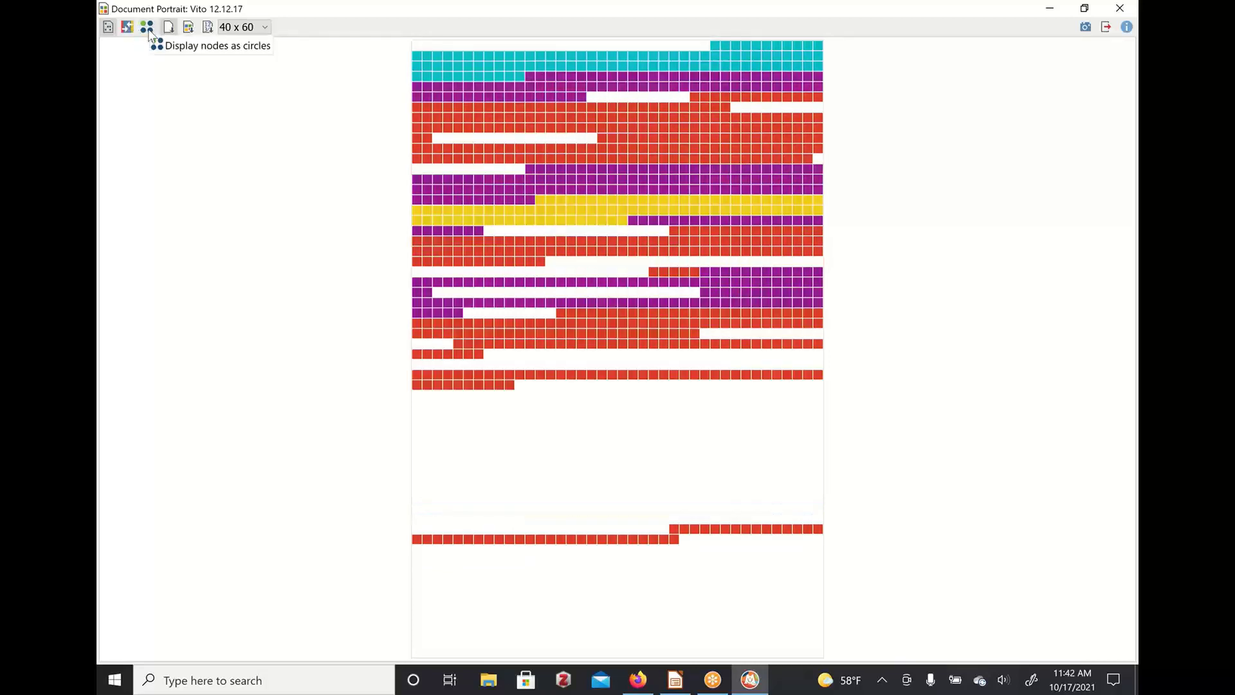
Display the portrait's nodes as circles and order them by color, comparing this with the separate color columns
{"action": "left_click", "coordinate": [147, 29]}
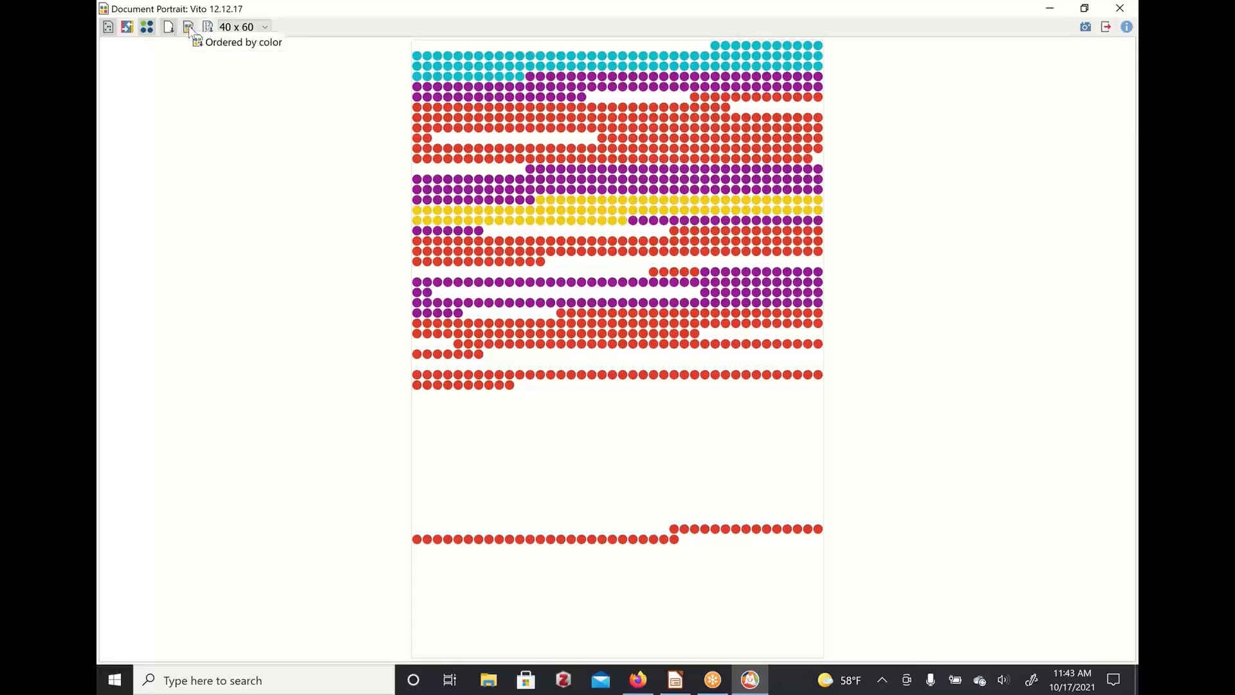
{"action": "left_click", "coordinate": [193, 29]}
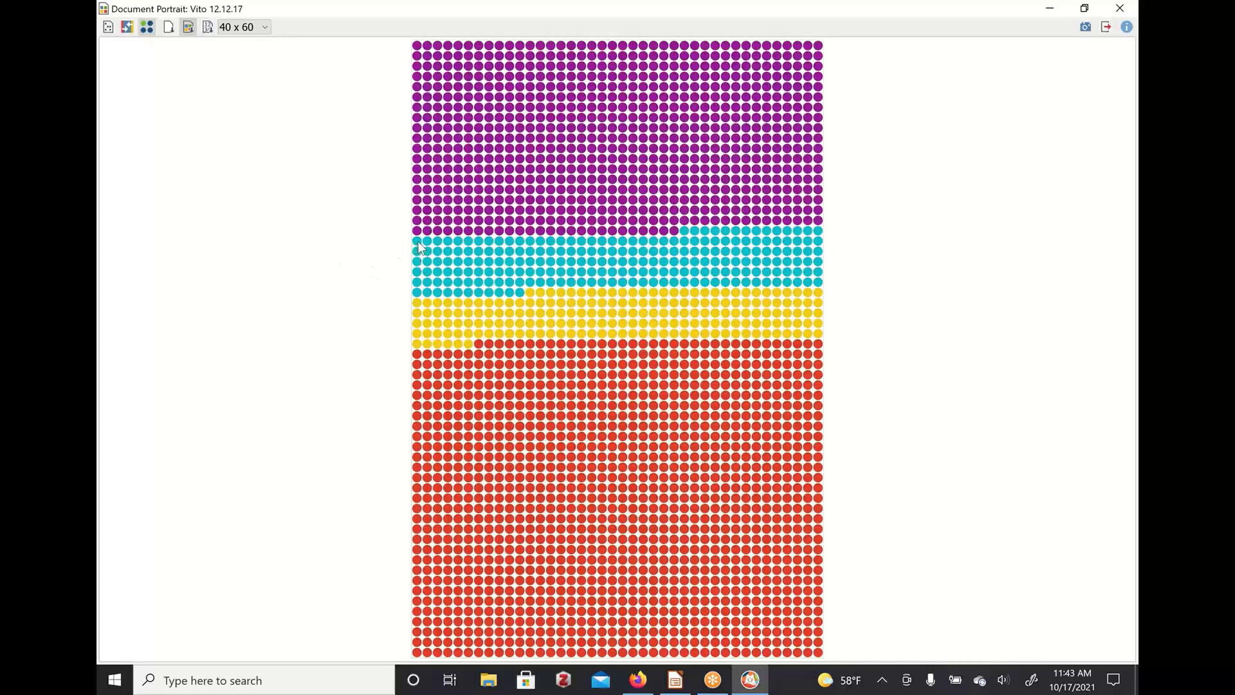
{"action": "mouse_move", "coordinate": [418, 248]}
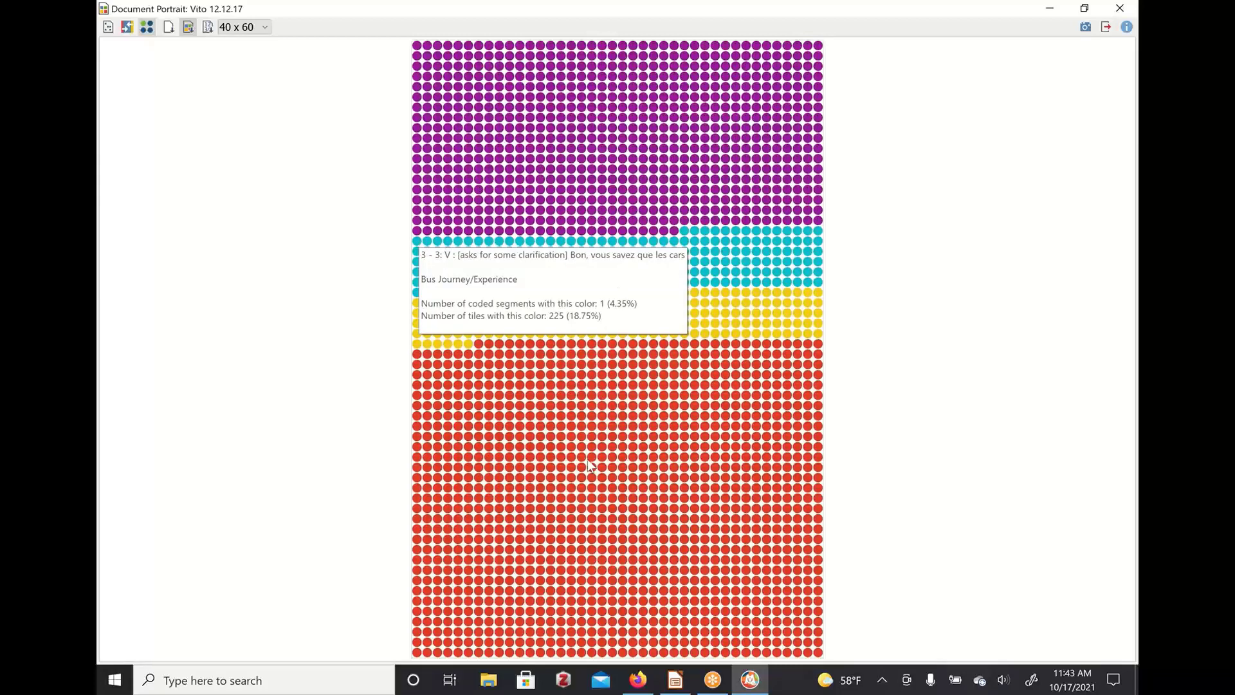
{"action": "mouse_move", "coordinate": [588, 459]}
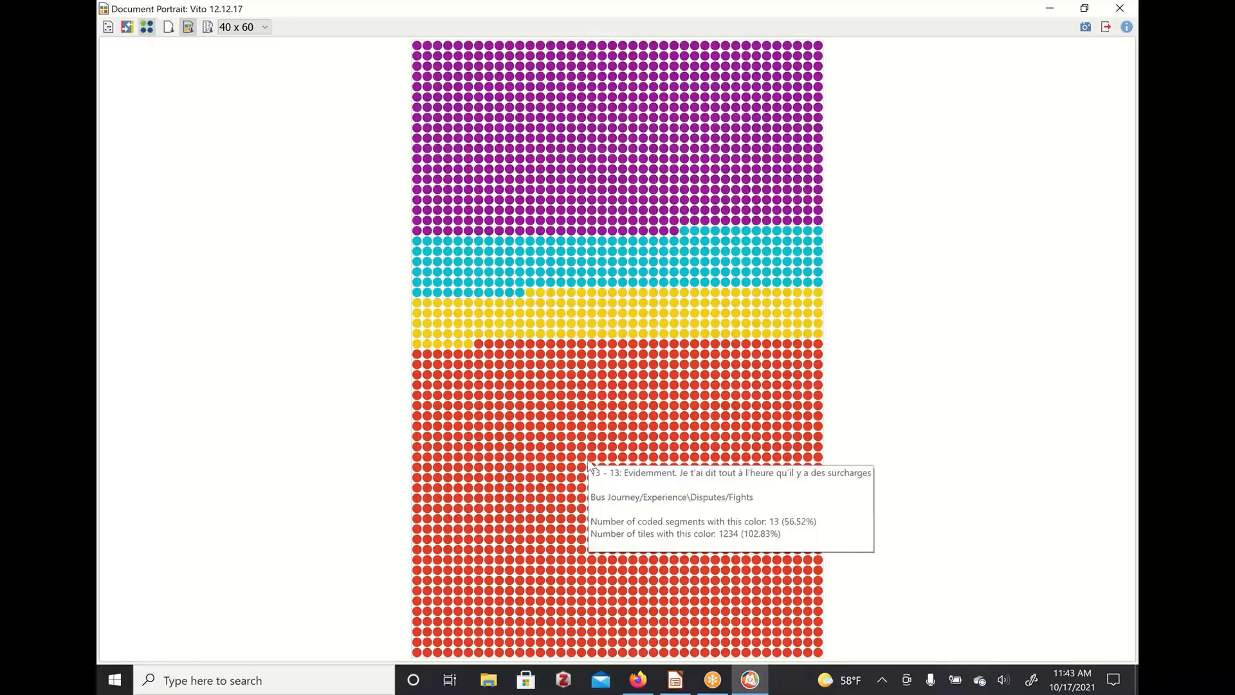
{"action": "left_click", "coordinate": [209, 30]}
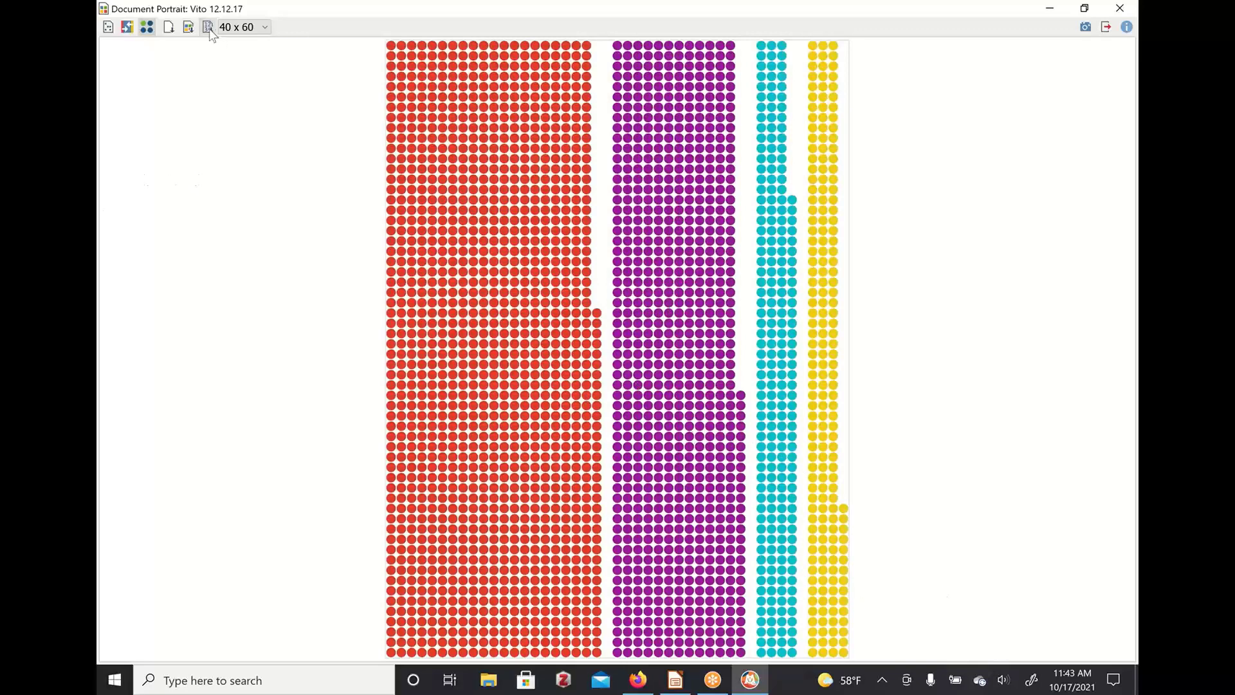
{"action": "left_click", "coordinate": [188, 27]}
Compare the 40 x 40 and 30 x 40 portrait grids and set the grid size to 30 x 30
{"action": "left_click", "coordinate": [264, 27]}
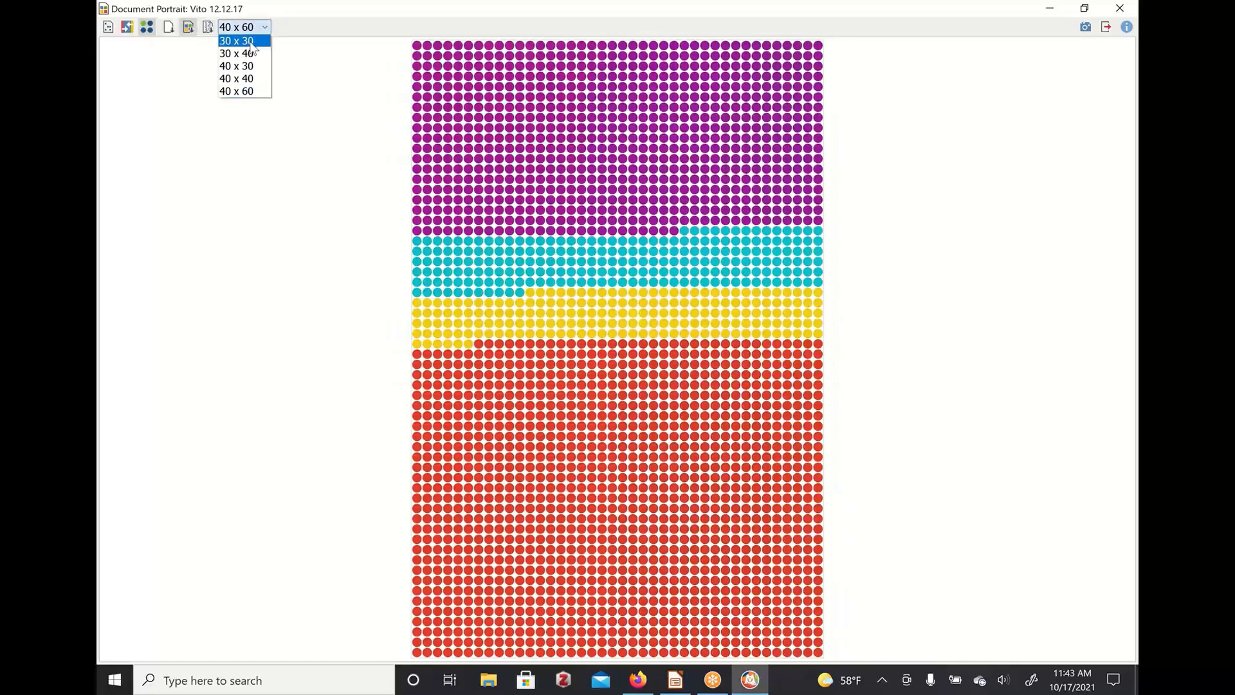
{"action": "left_click", "coordinate": [253, 78]}
{"action": "left_click", "coordinate": [263, 27]}
{"action": "left_click", "coordinate": [244, 50]}
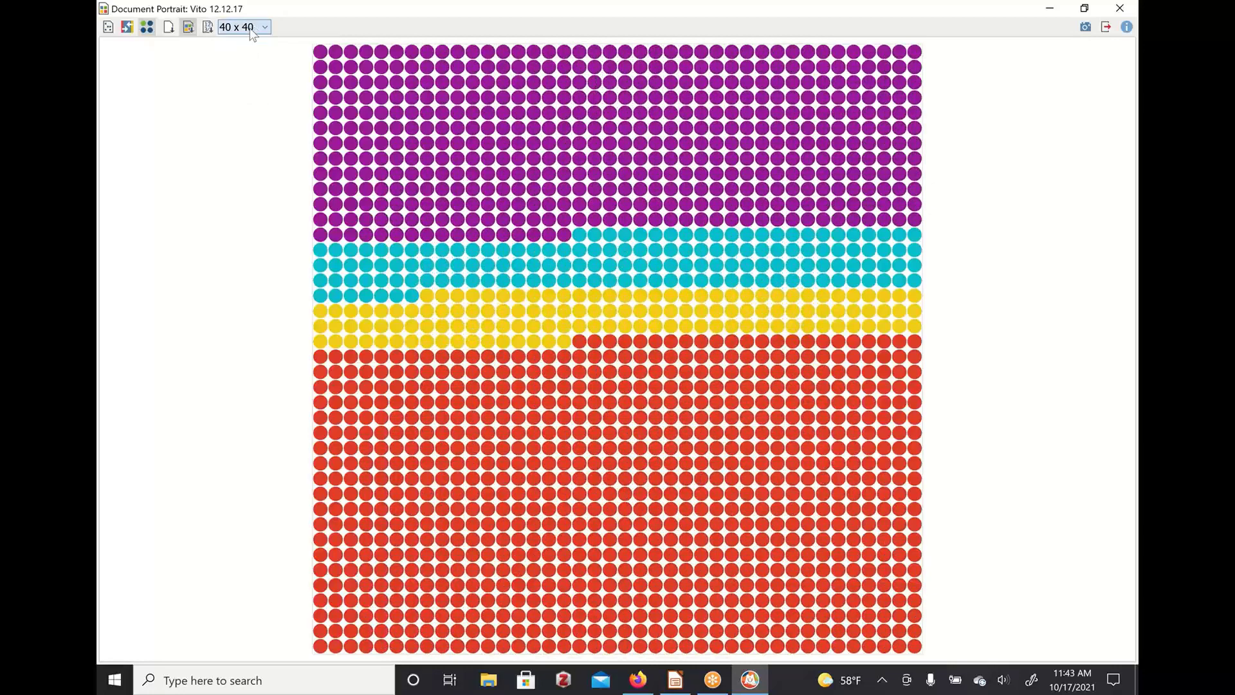
{"action": "left_click", "coordinate": [264, 27]}
{"action": "left_click", "coordinate": [254, 51]}
{"action": "left_click", "coordinate": [264, 27]}
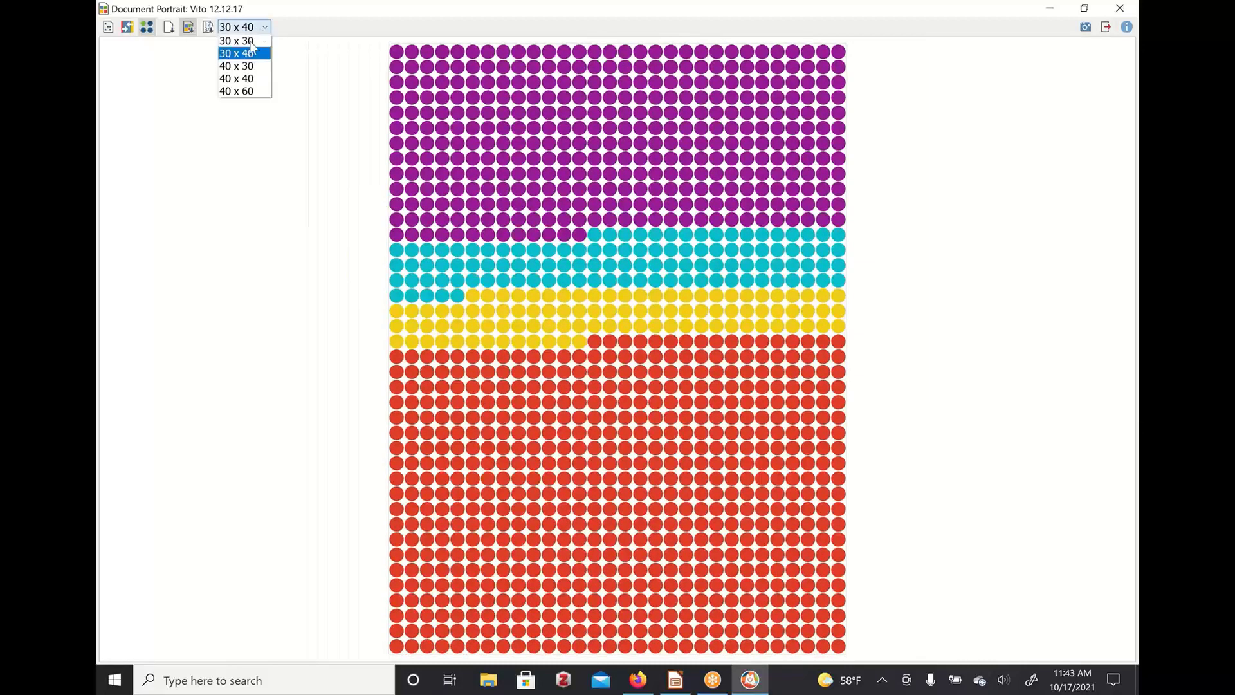
{"action": "left_click", "coordinate": [242, 40]}
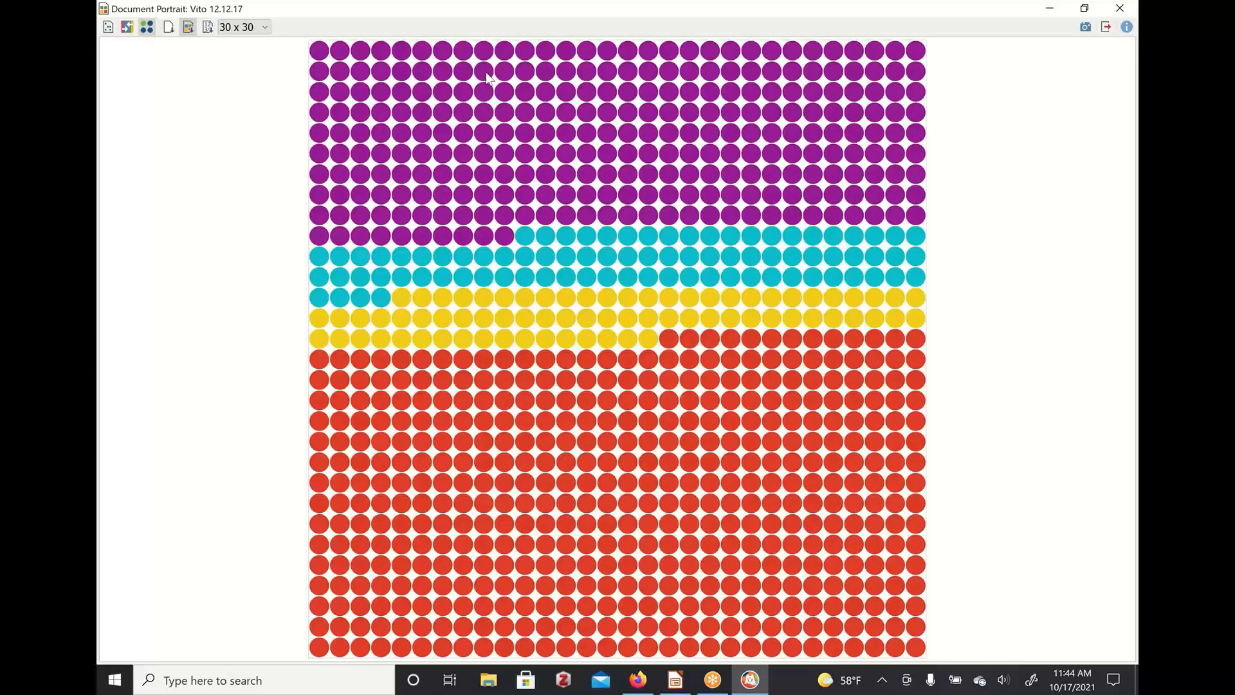
Place the reduced portrait beside the interview text and jump to the coded passages behind a red and a purple circle
{"action": "left_click", "coordinate": [1084, 8]}
{"action": "left_click_drag", "start_coordinate": [518, 193], "coordinate": [418, 155]}
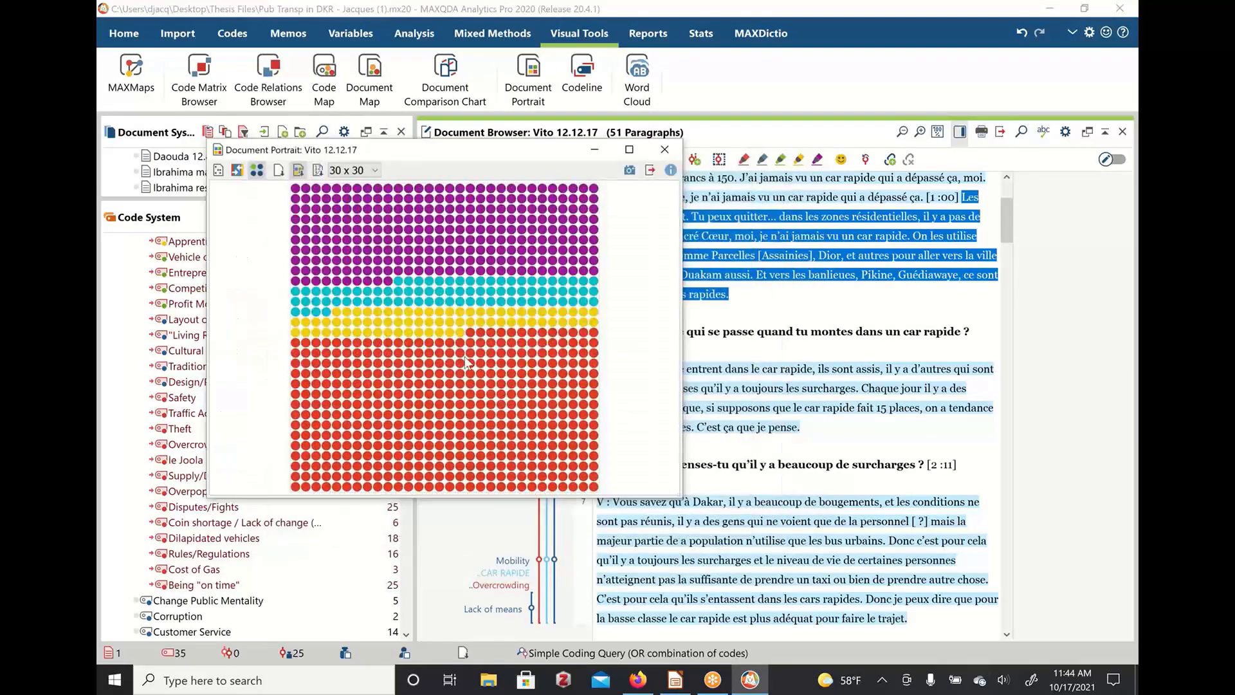
{"action": "left_click", "coordinate": [473, 359]}
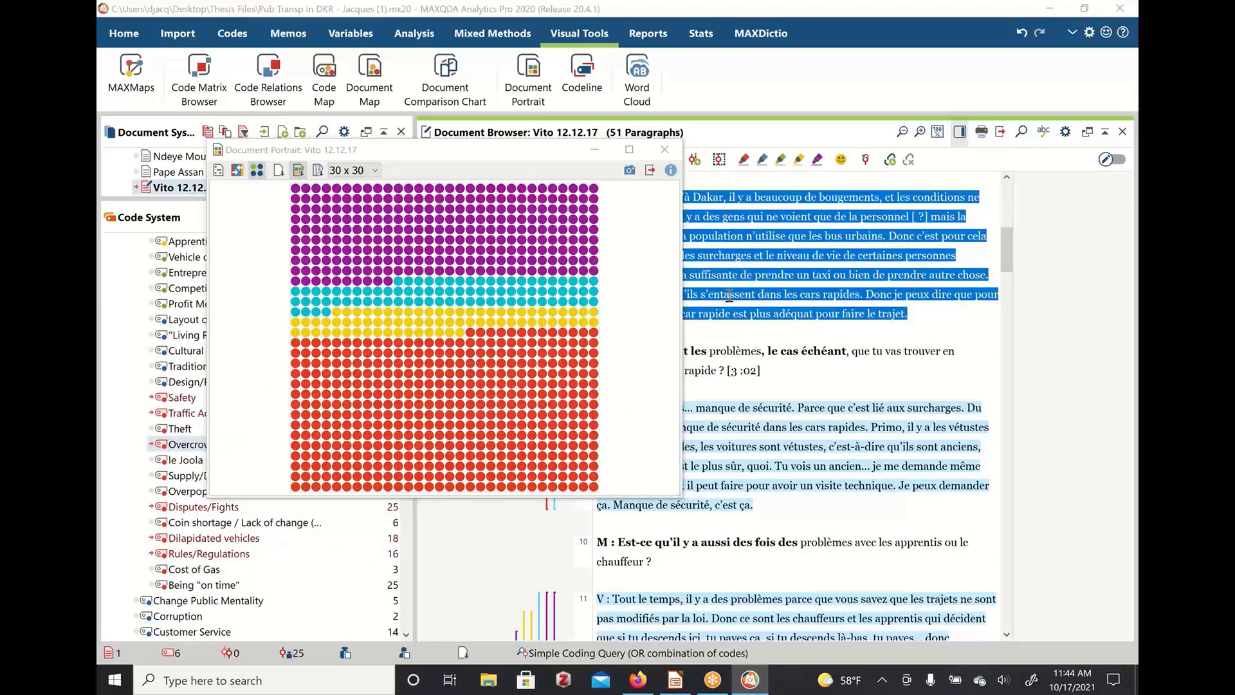
{"action": "left_click_drag", "start_coordinate": [522, 157], "coordinate": [438, 225]}
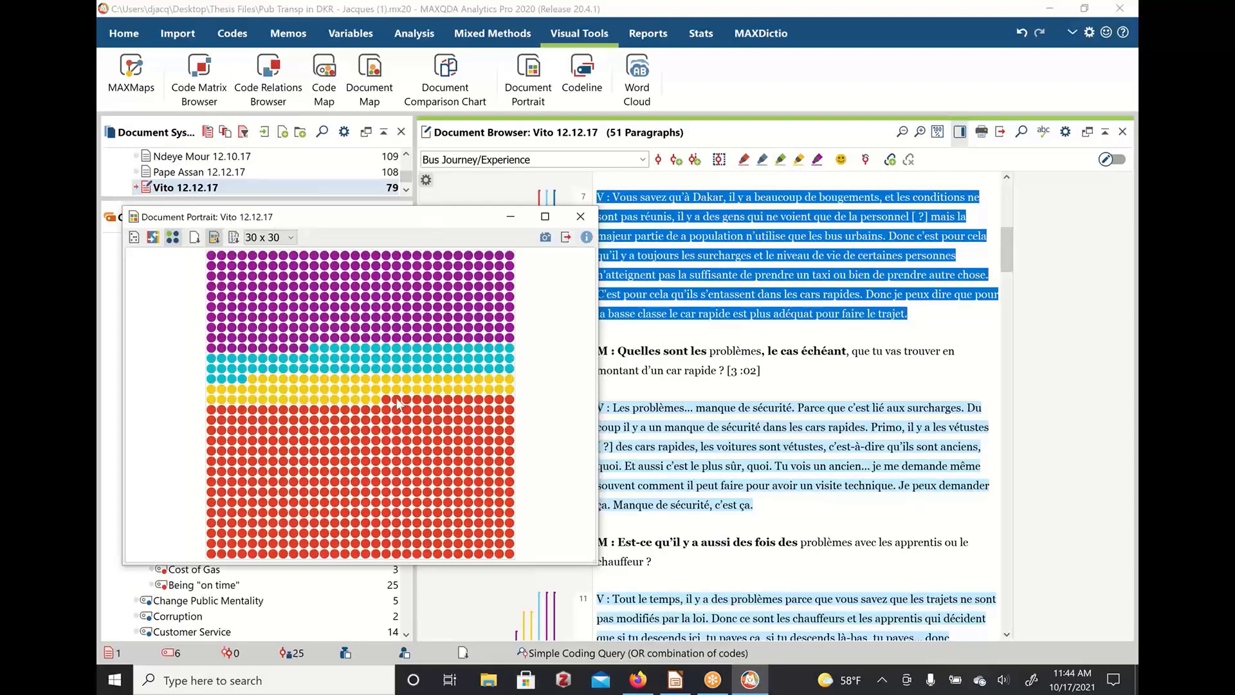
{"action": "left_click", "coordinate": [347, 344]}
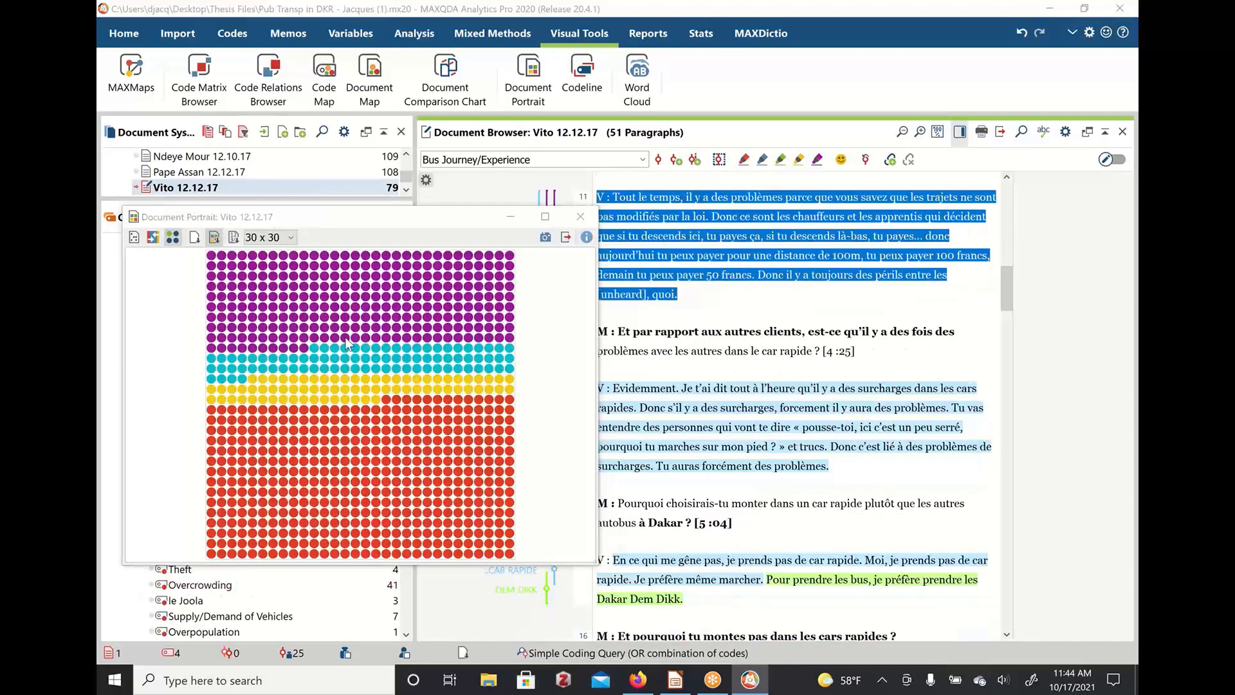
Move the document portrait aside to view the coded passage behind it, and close the portrait
{"action": "left_click_drag", "start_coordinate": [529, 215], "coordinate": [410, 281]}
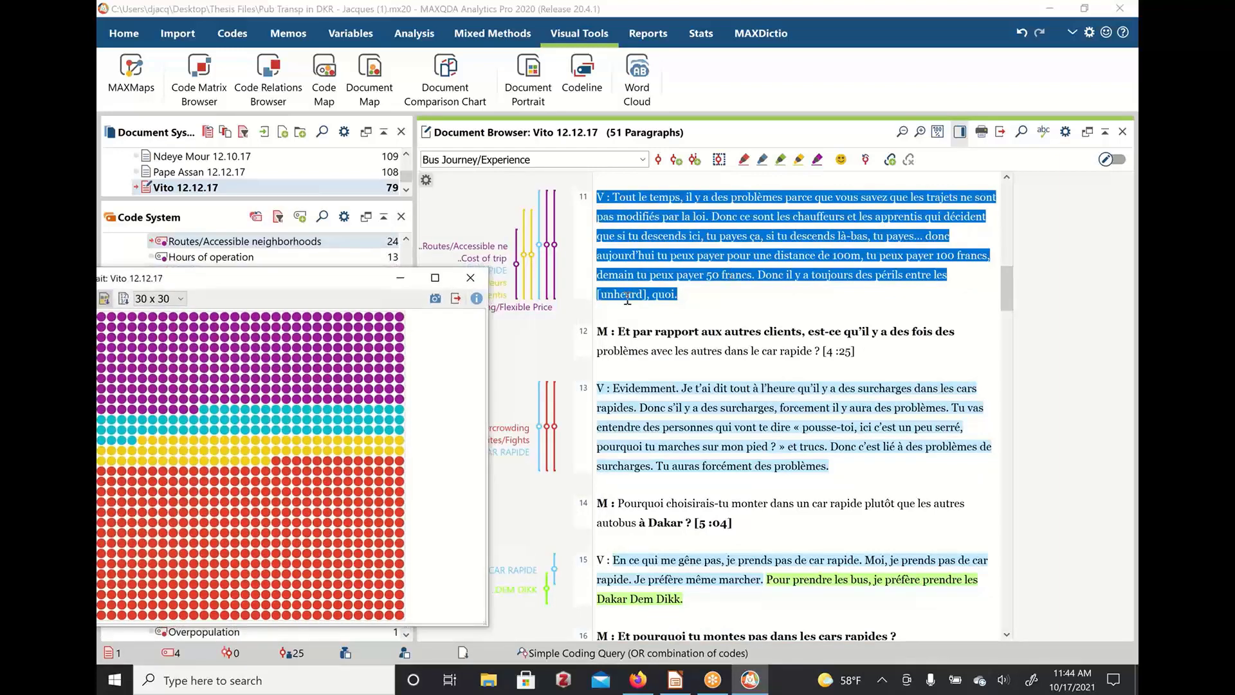
{"action": "left_click_drag", "start_coordinate": [311, 283], "coordinate": [512, 267]}
{"action": "left_click", "coordinate": [672, 262]}
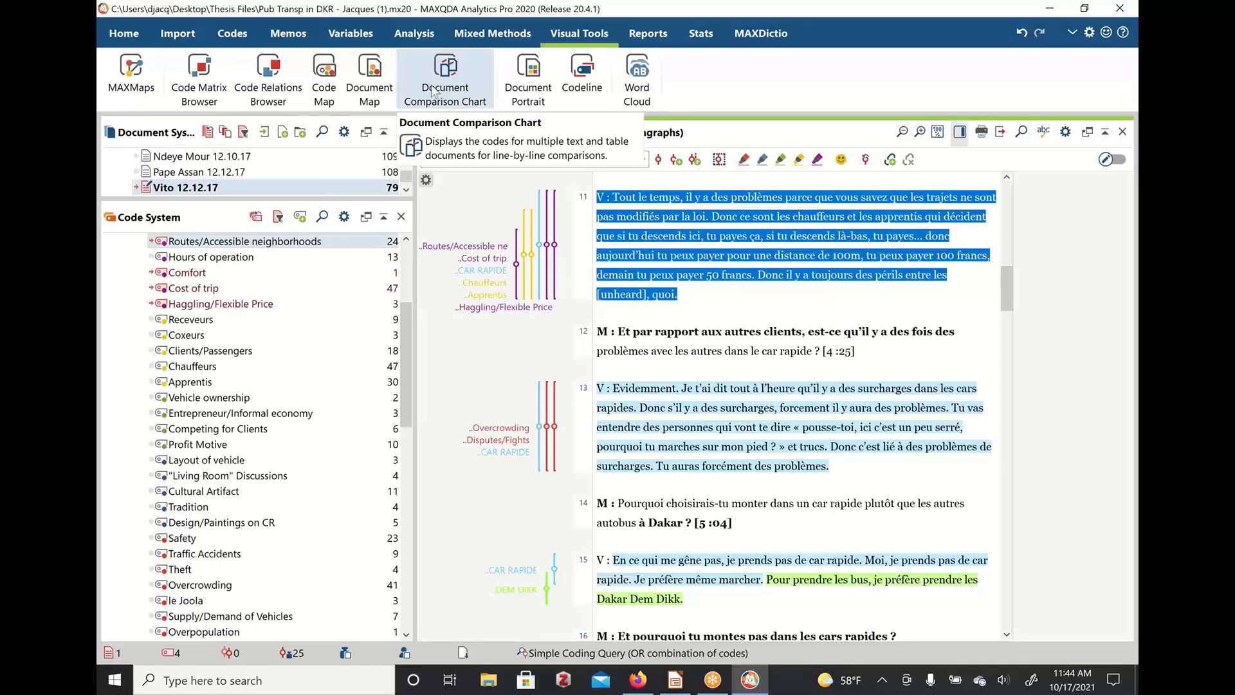
Enlarge the document list and activate the Bus Journey/Experience code with all its subcodes
{"action": "left_click_drag", "start_coordinate": [217, 200], "coordinate": [227, 339]}
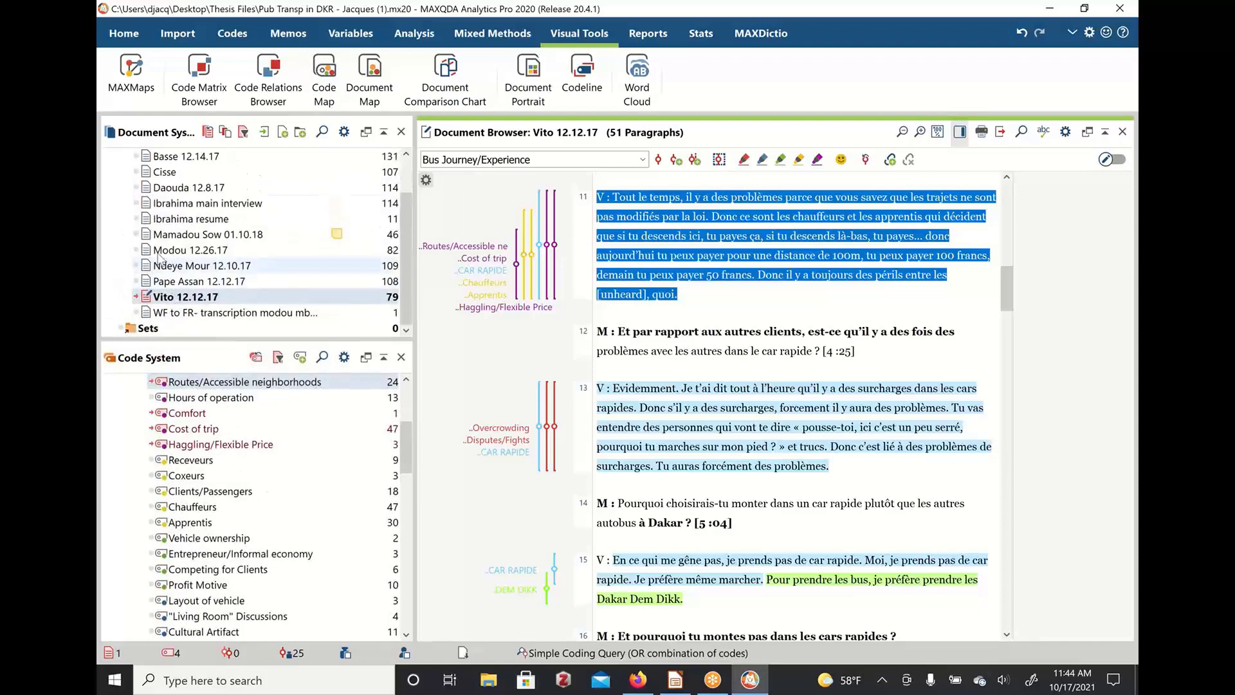
{"action": "scroll", "coordinate": [169, 246], "scroll_direction": "up", "scroll_amount": 1}
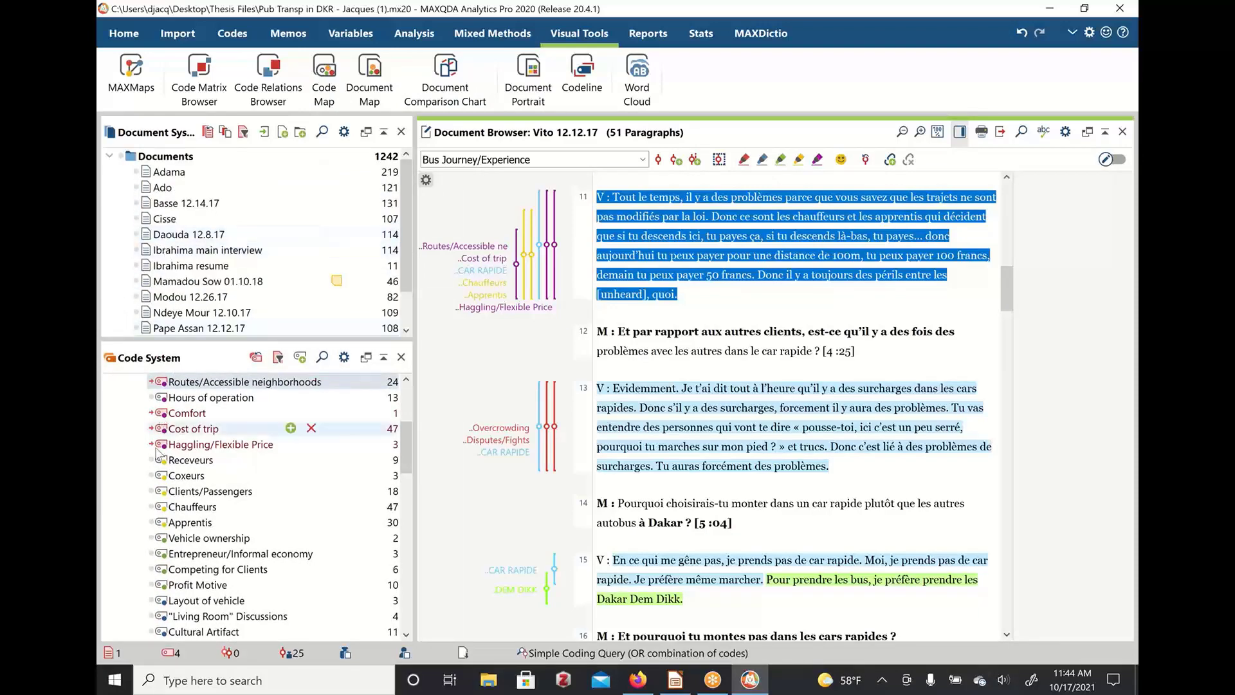
{"action": "scroll", "coordinate": [158, 441], "scroll_direction": "up", "scroll_amount": 2}
{"action": "left_click", "coordinate": [144, 430]}
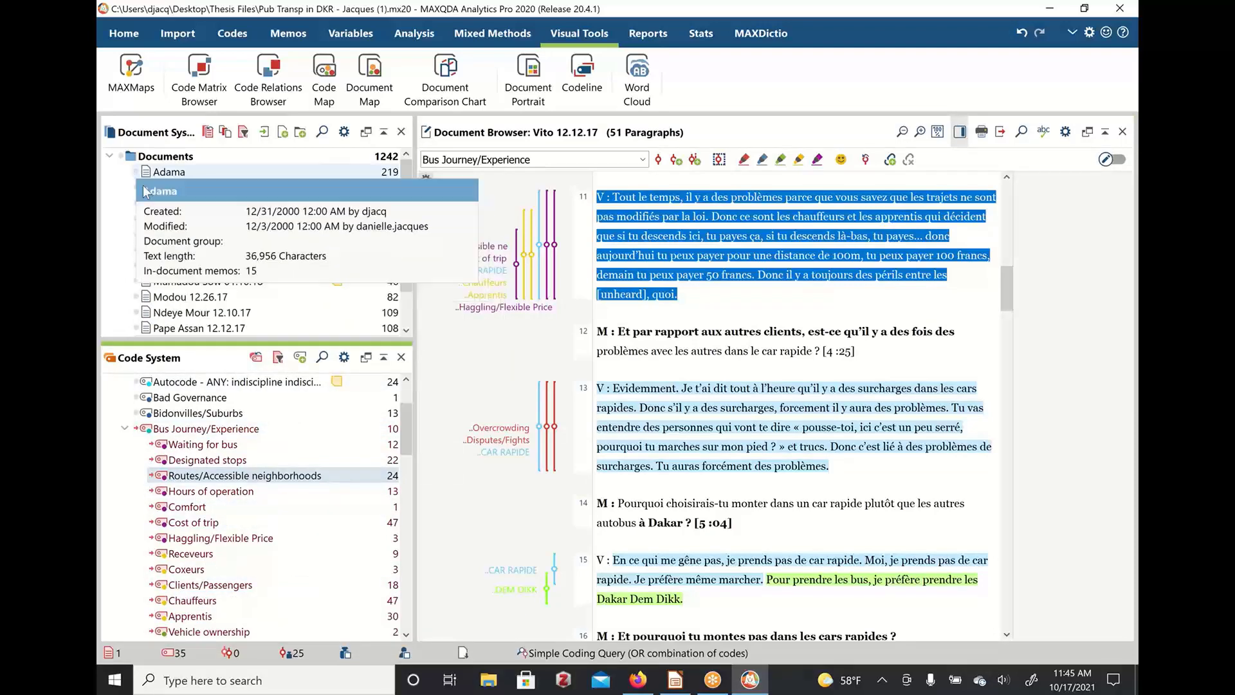
Activate the first four documents as well and create a Document Comparison Chart for only the activated documents and codes
{"action": "left_click", "coordinate": [136, 187]}
{"action": "left_click", "coordinate": [137, 202]}
{"action": "left_click", "coordinate": [137, 219]}
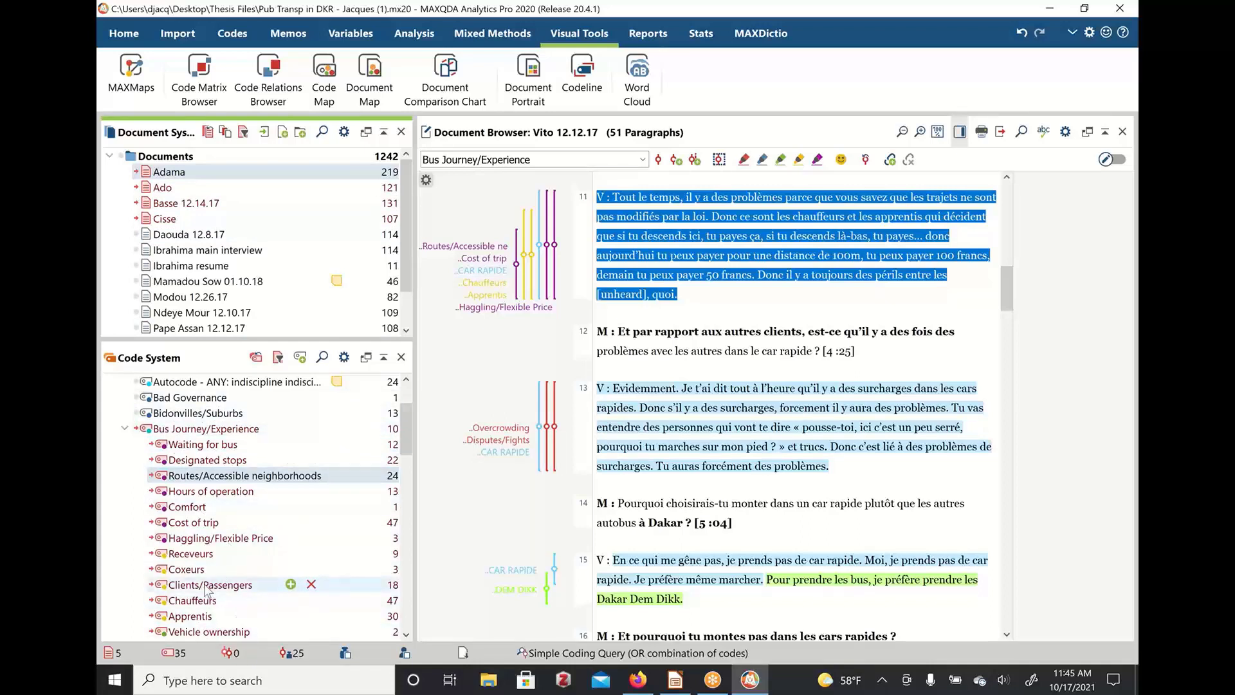
{"action": "left_click", "coordinate": [458, 83]}
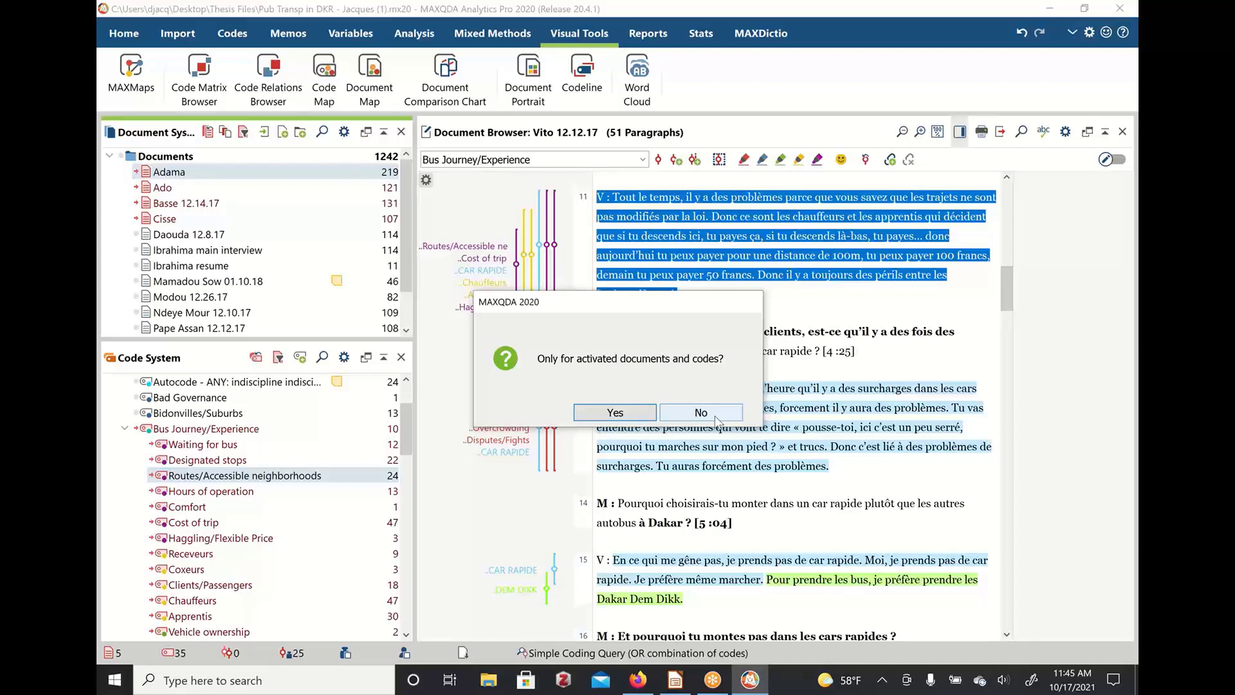
{"action": "left_click", "coordinate": [613, 417]}
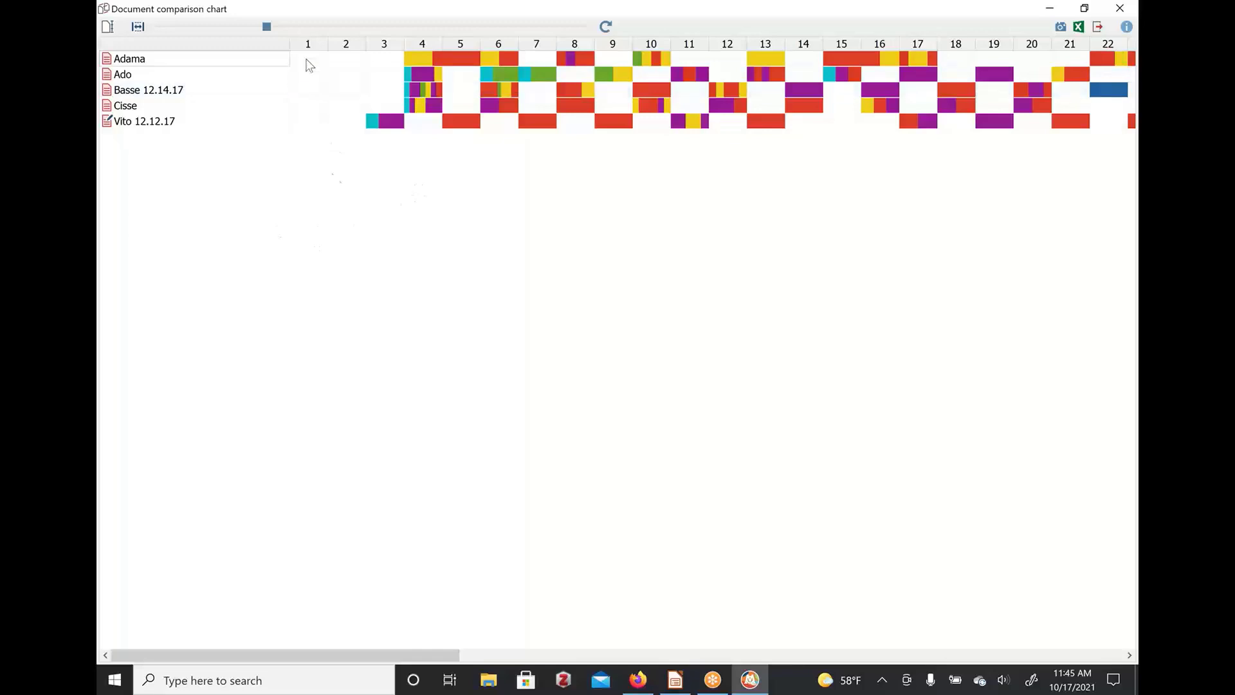
Compare the code colours paragraph by paragraph across the documents in the comparison chart, and close the chart
{"action": "left_click_drag", "start_coordinate": [218, 661], "coordinate": [910, 684]}
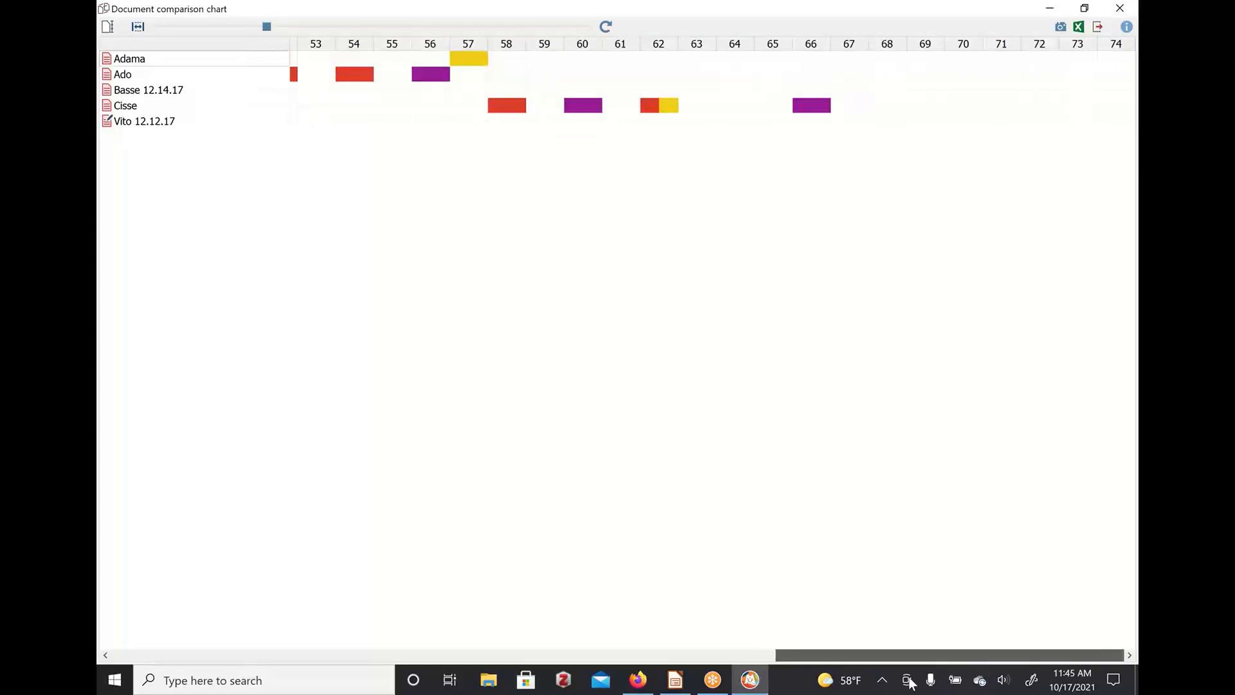
{"action": "left_click_drag", "start_coordinate": [909, 683], "coordinate": [103, 673]}
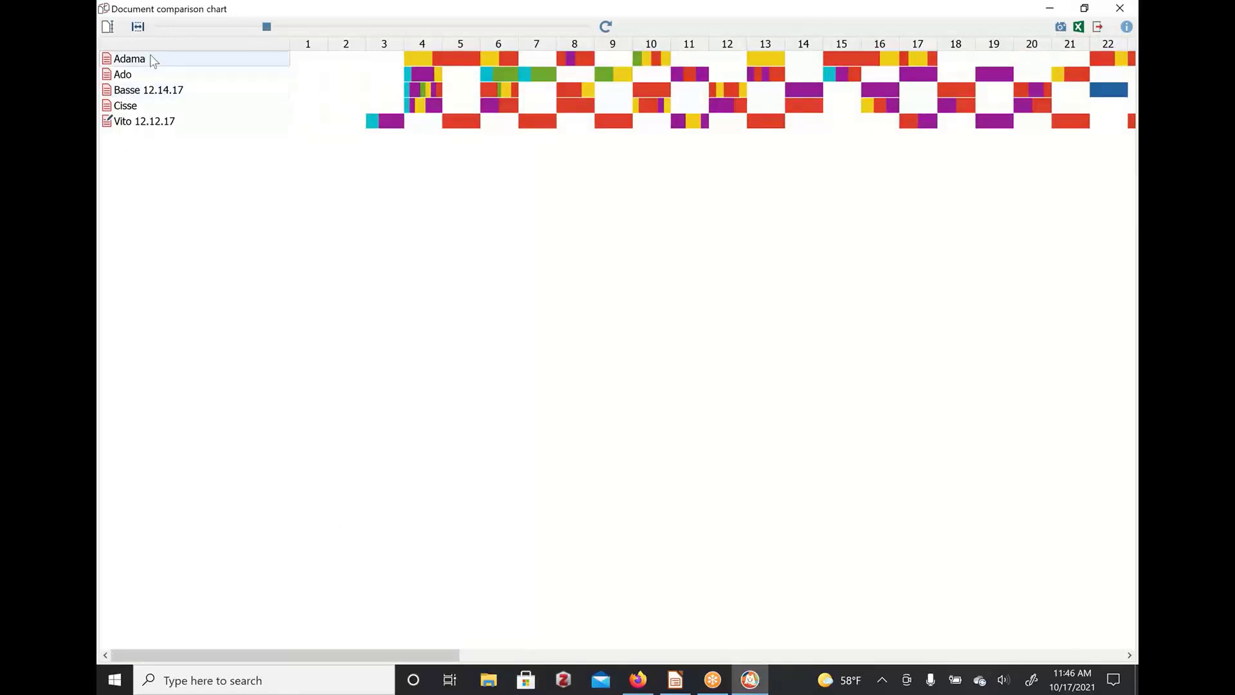
{"action": "left_click_drag", "start_coordinate": [283, 655], "coordinate": [185, 326]}
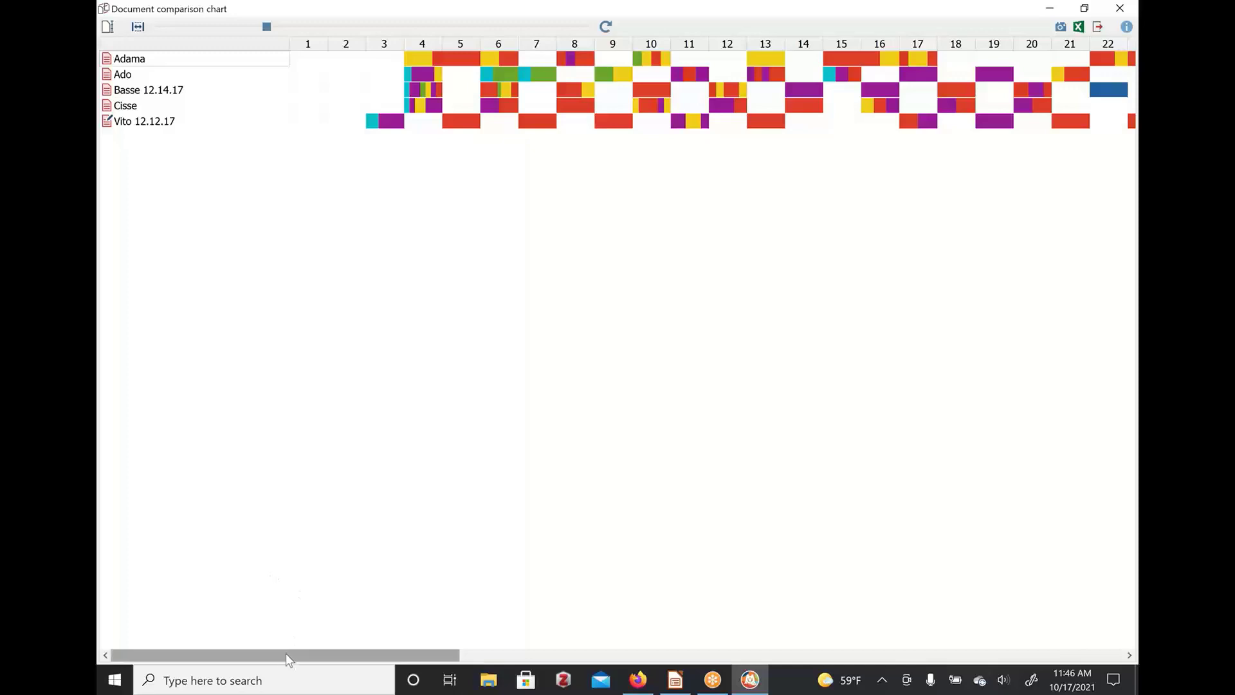
{"action": "left_click_drag", "start_coordinate": [296, 657], "coordinate": [317, 656]}
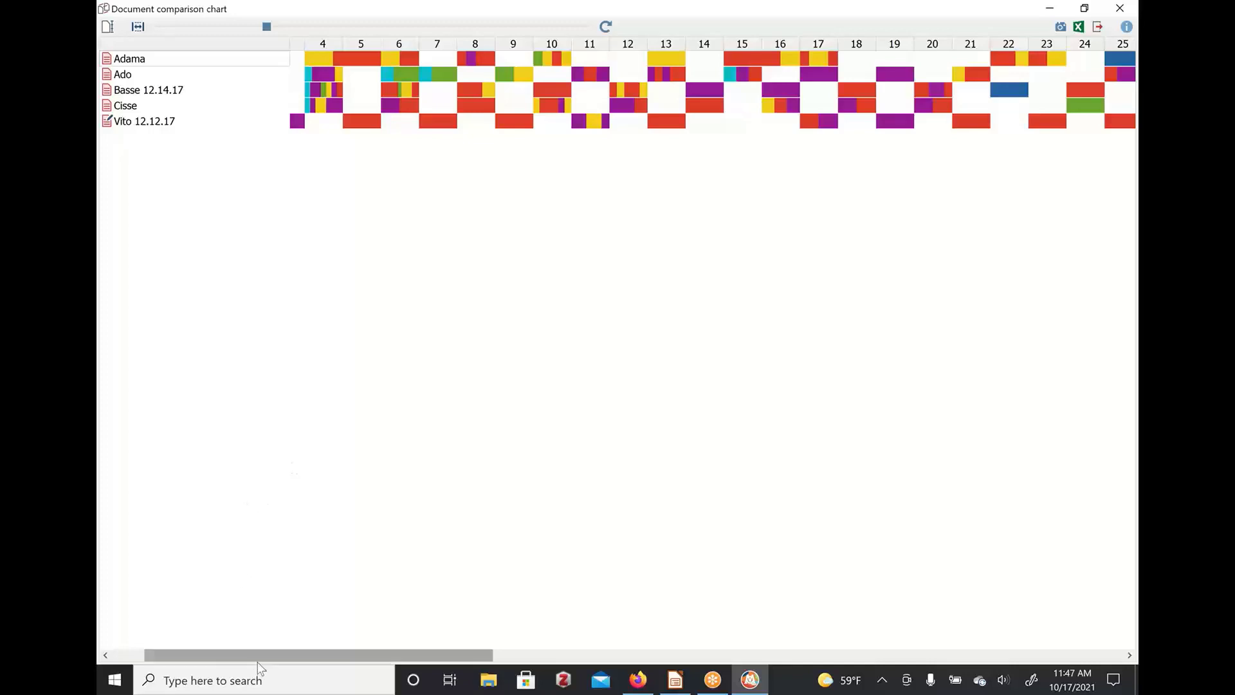
{"action": "left_click_drag", "start_coordinate": [276, 655], "coordinate": [172, 656]}
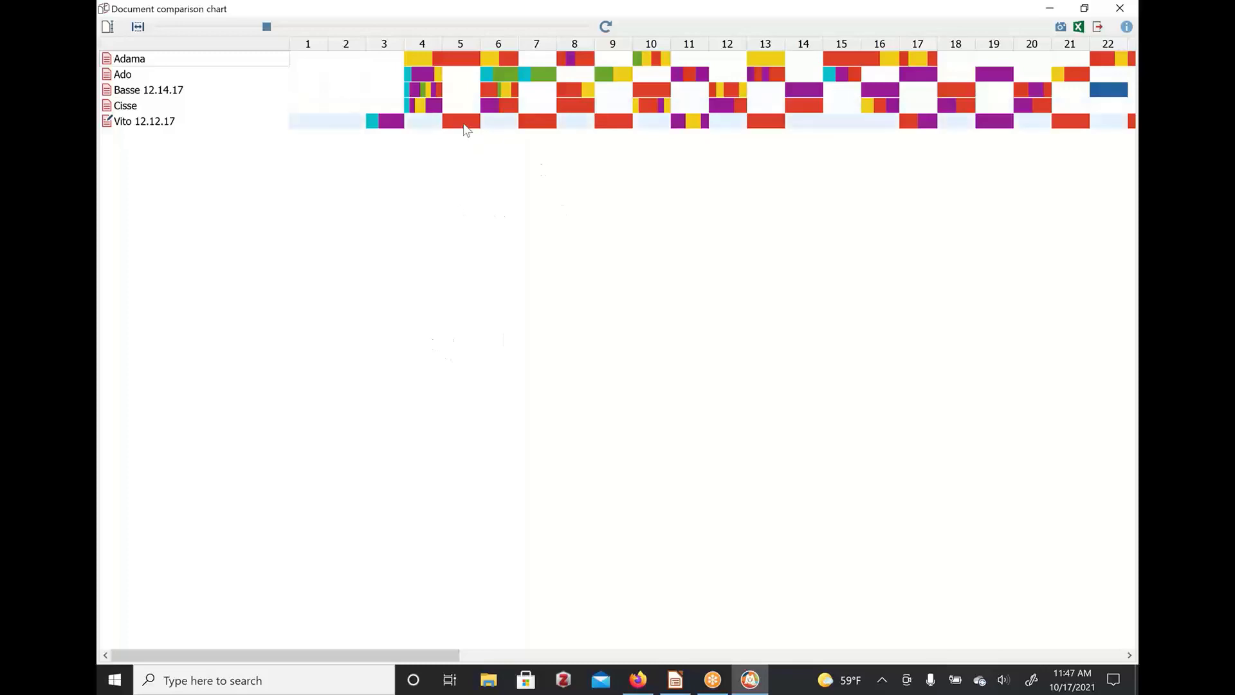
{"action": "mouse_move", "coordinate": [469, 129]}
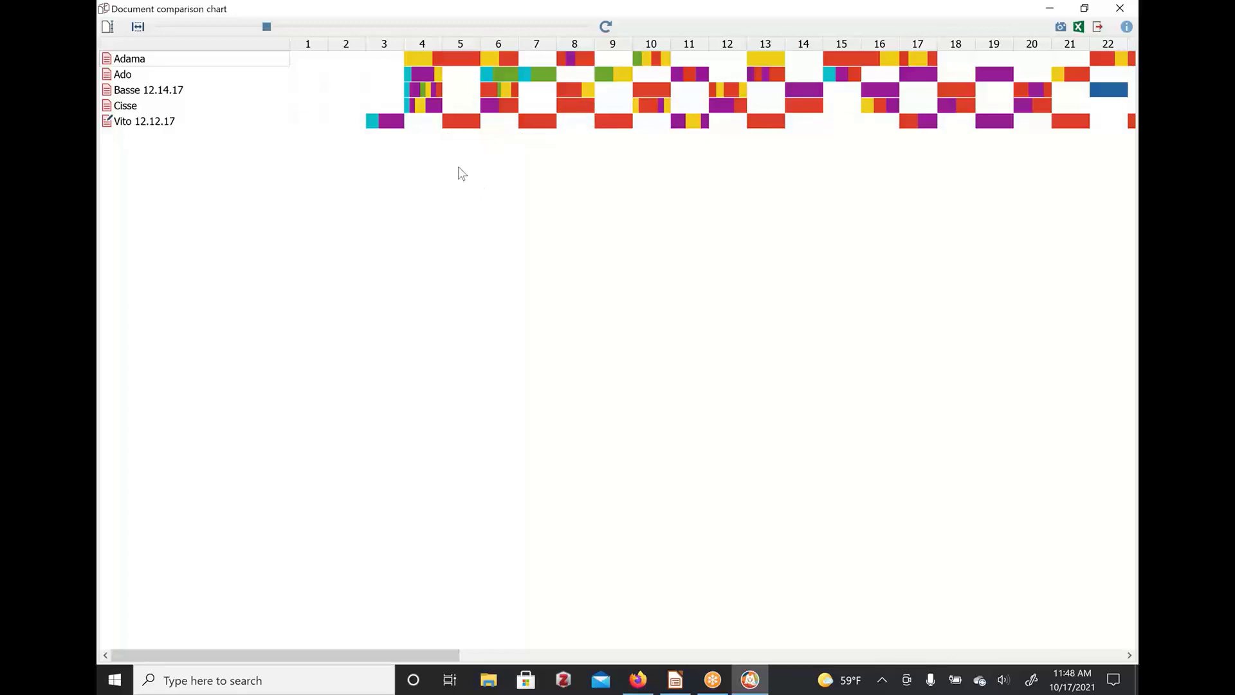
{"action": "mouse_move", "coordinate": [452, 64]}
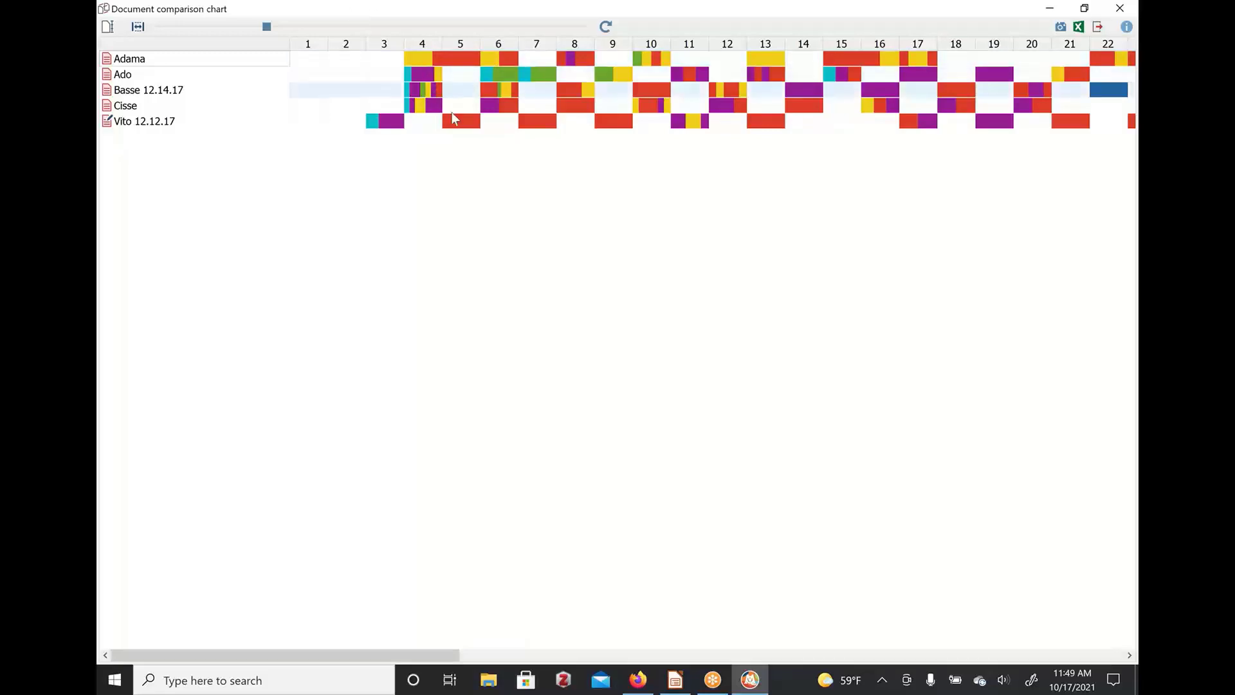
{"action": "left_click", "coordinate": [1119, 9]}
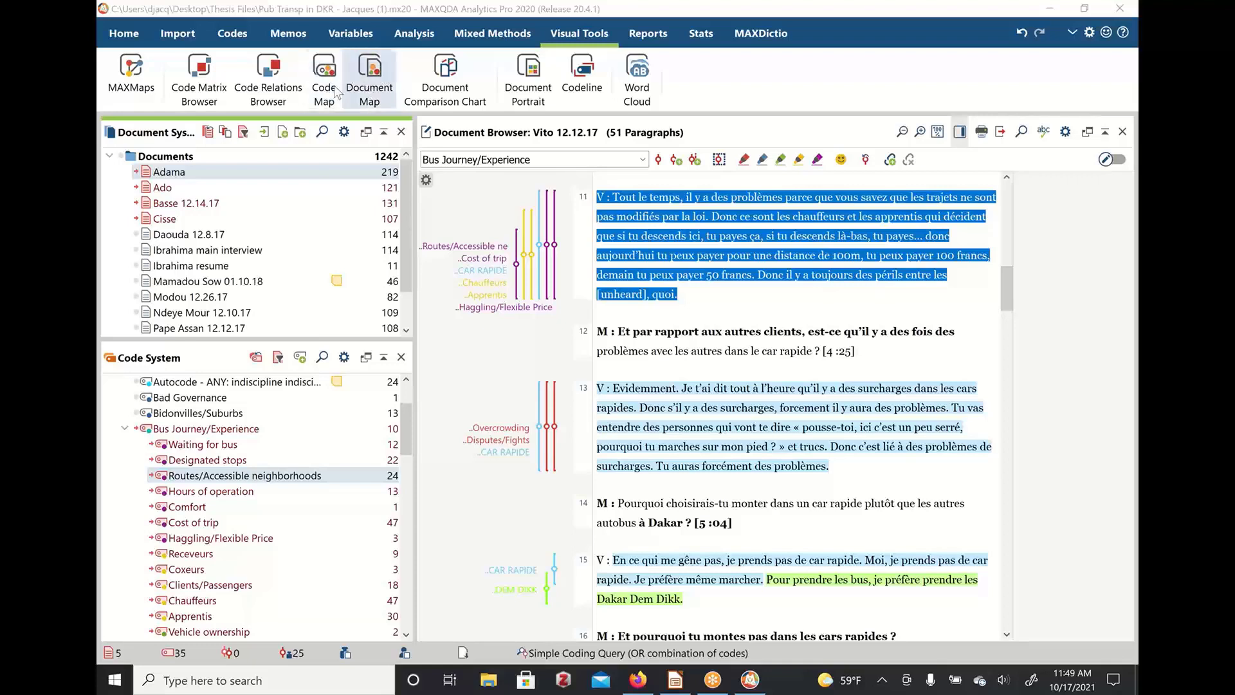
Start a Document Map and include all documents of the project in it
{"action": "left_click", "coordinate": [375, 89]}
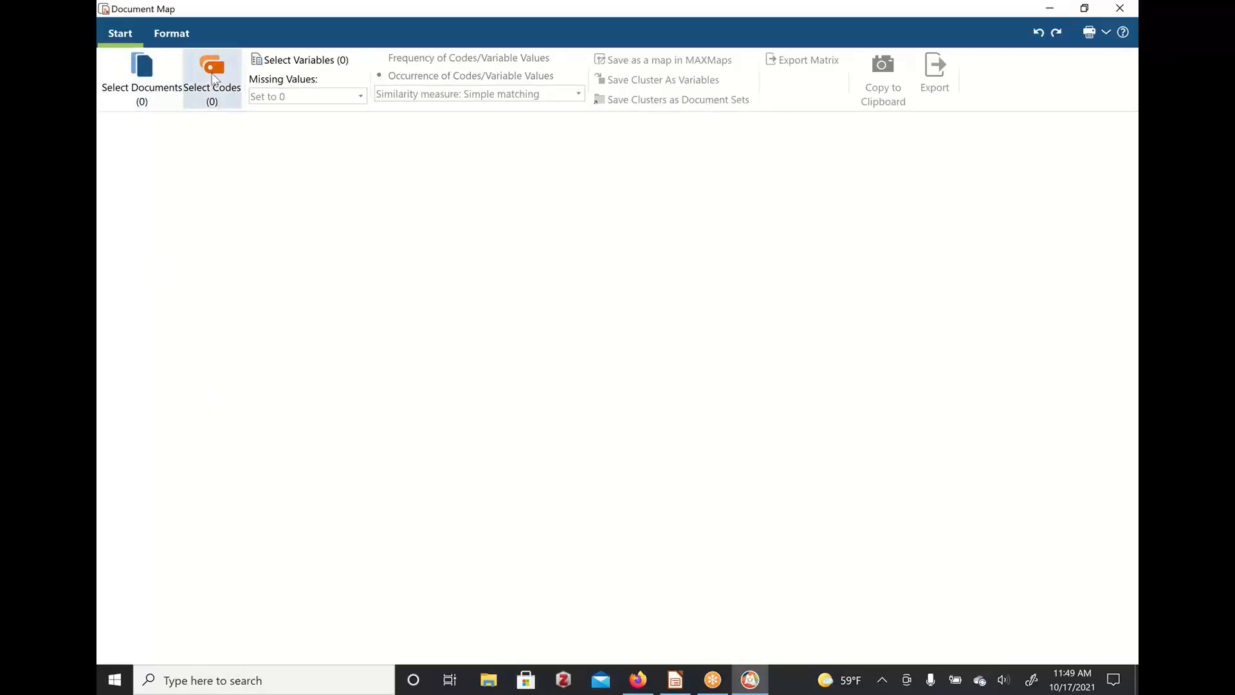
{"action": "left_click", "coordinate": [140, 90]}
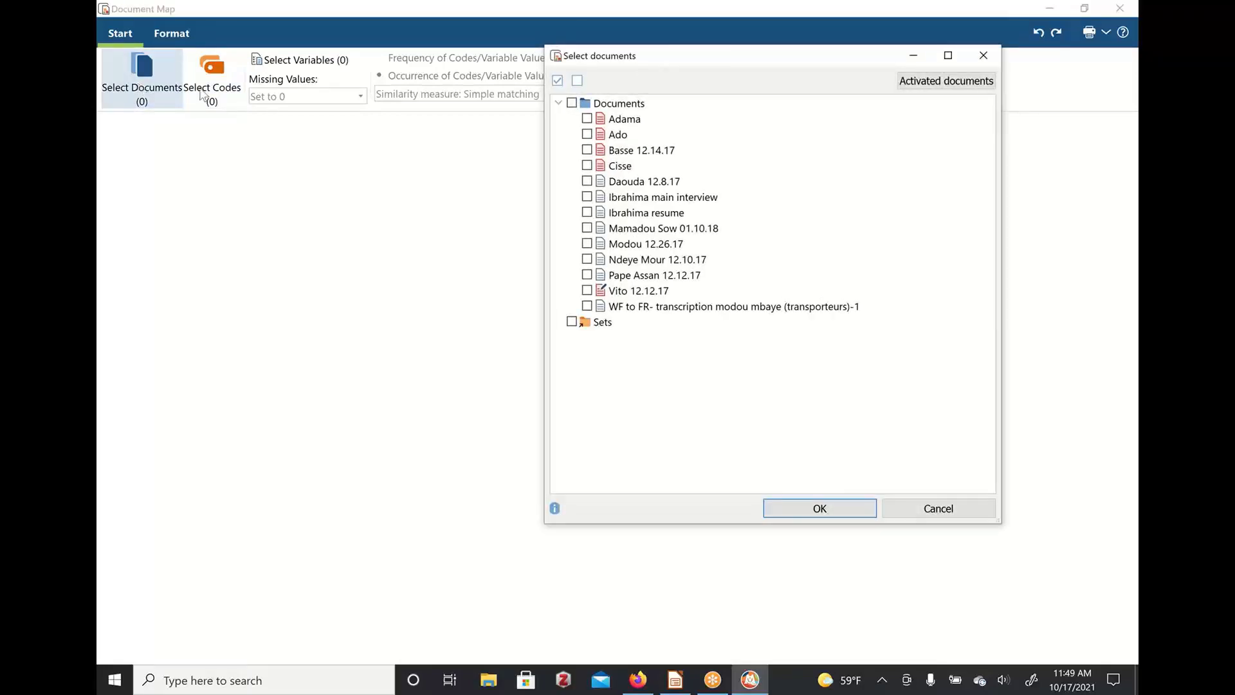
{"action": "left_click_drag", "start_coordinate": [584, 63], "coordinate": [411, 85]}
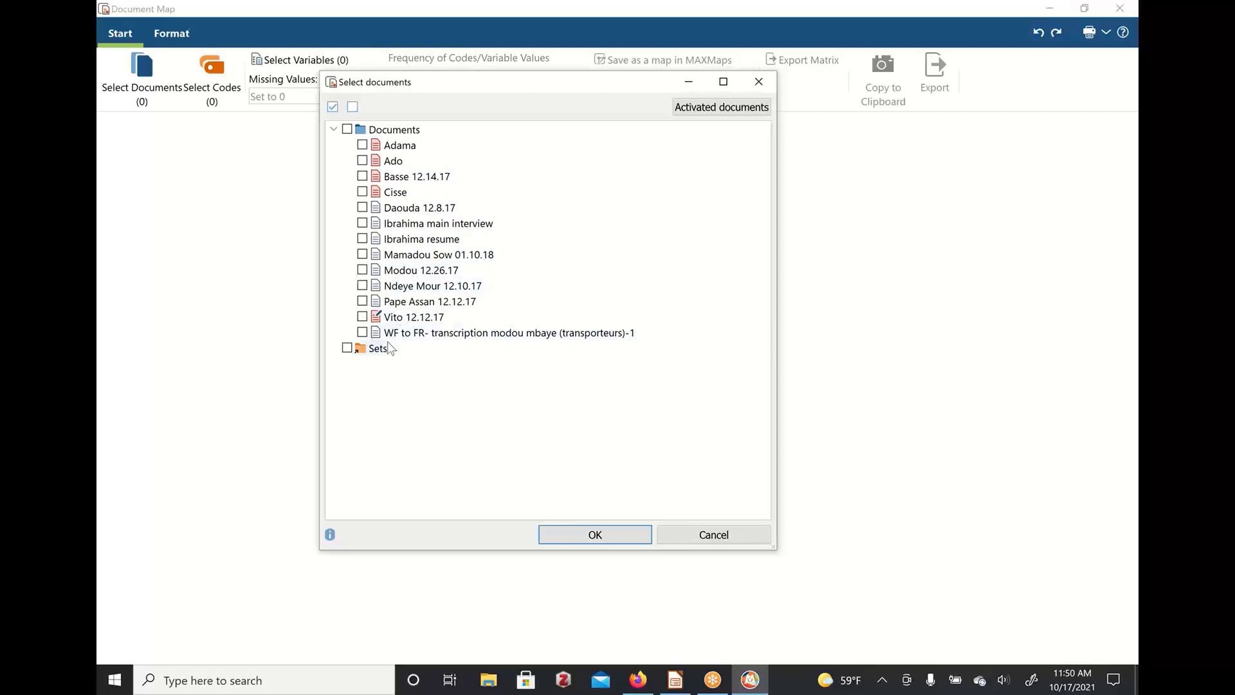
{"action": "left_click", "coordinate": [347, 130]}
{"action": "left_click", "coordinate": [546, 534]}
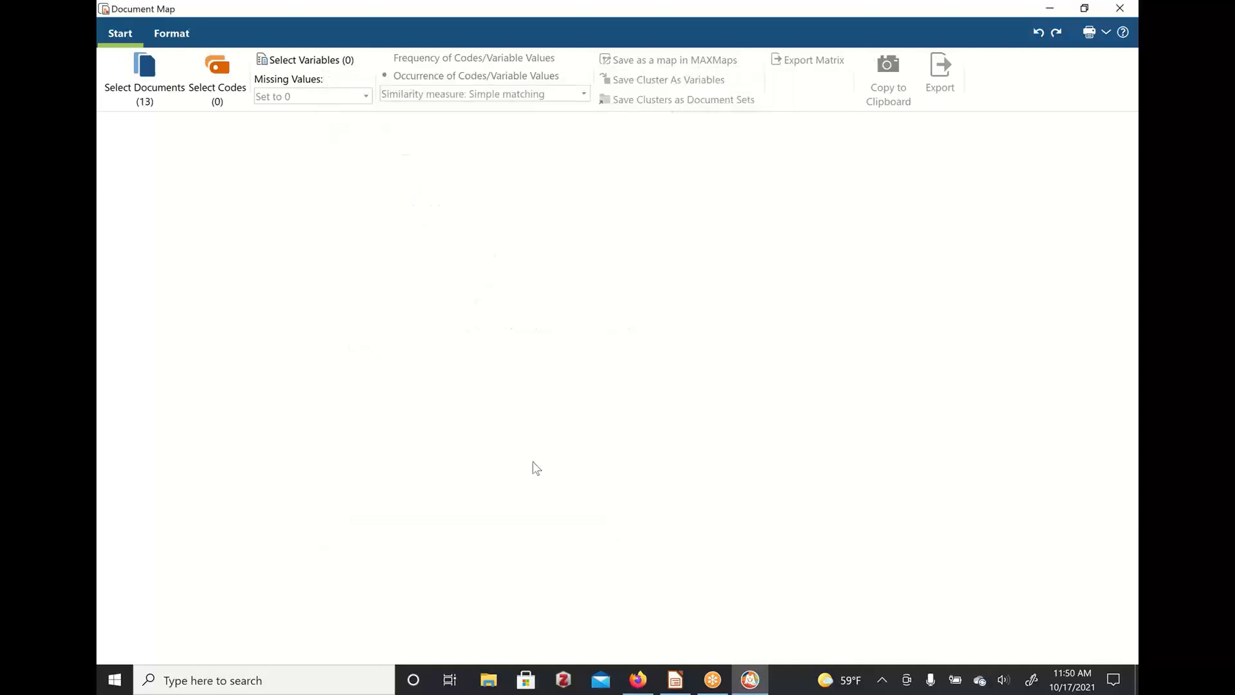
Select the activated codes, Bus Journey/Experience and its subcodes, as the basis for the Document Map
{"action": "left_click", "coordinate": [214, 89]}
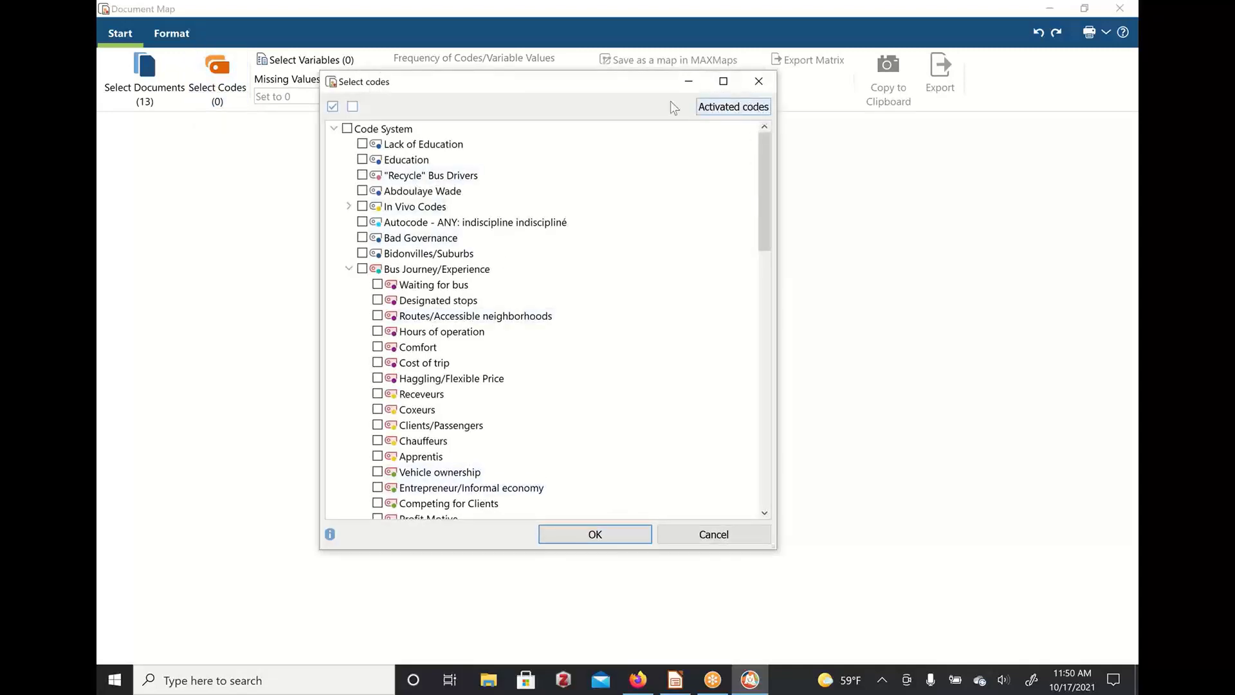
{"action": "scroll", "coordinate": [416, 240], "scroll_direction": "down", "scroll_amount": 18}
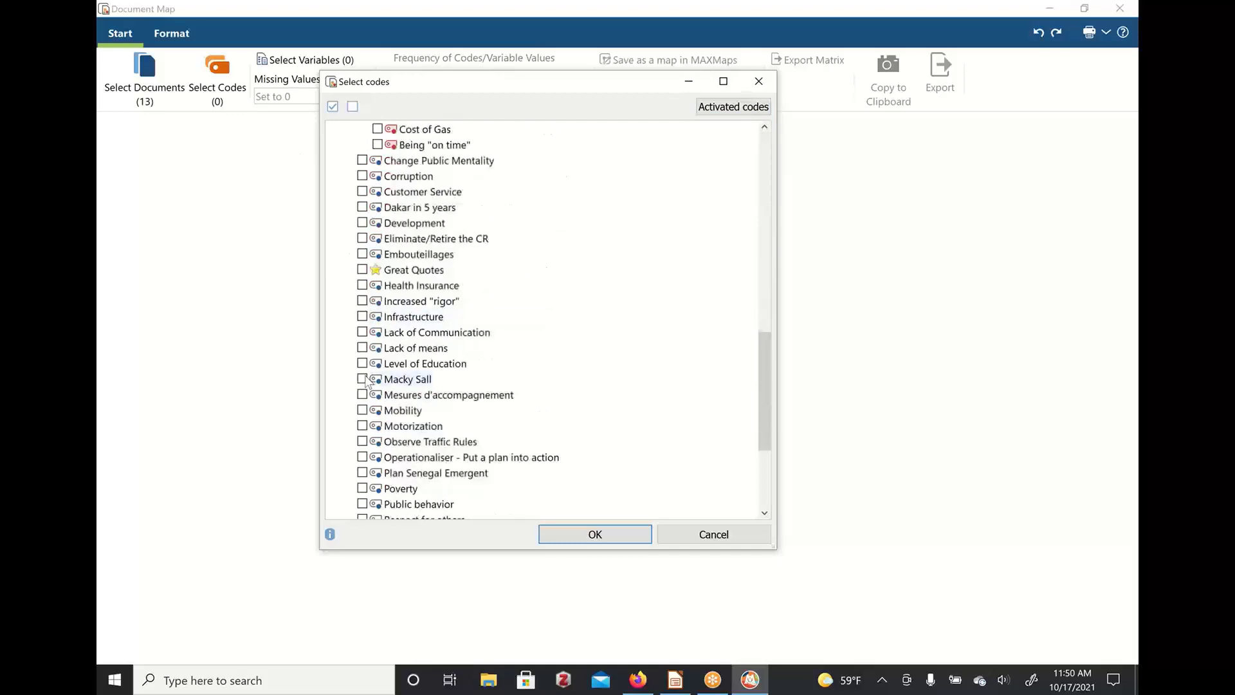
{"action": "scroll", "coordinate": [428, 402], "scroll_direction": "up", "scroll_amount": 5}
{"action": "scroll", "coordinate": [428, 402], "scroll_direction": "up", "scroll_amount": 9}
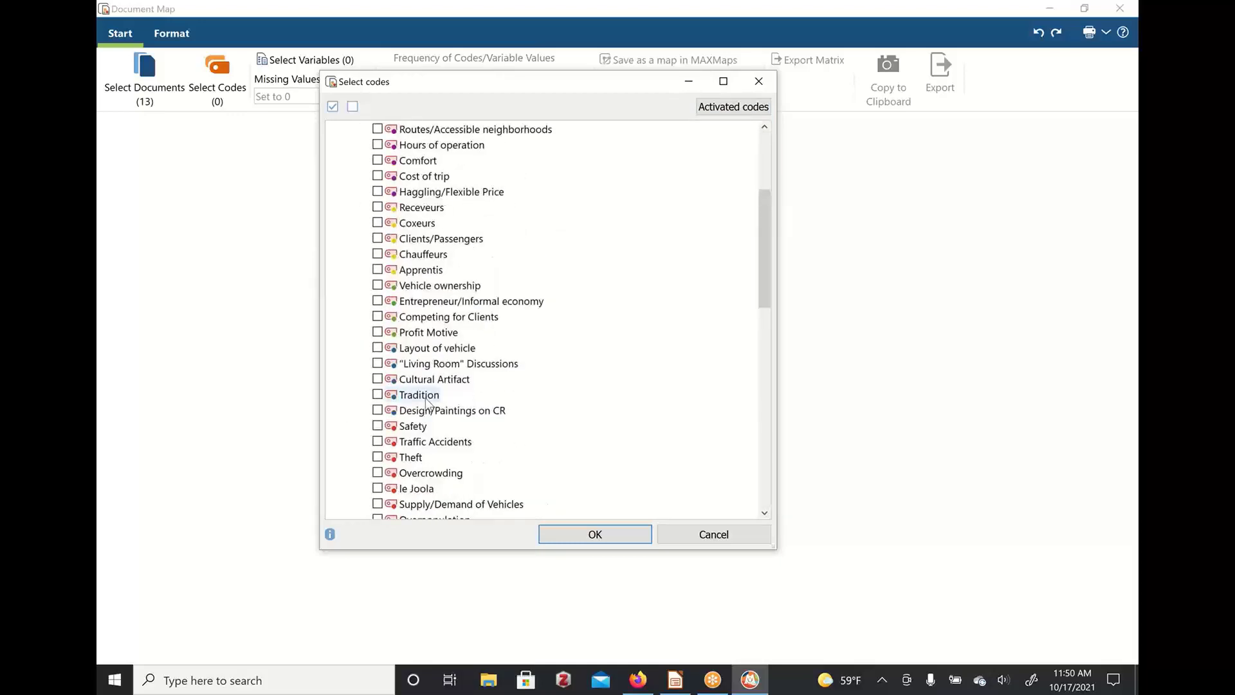
{"action": "scroll", "coordinate": [428, 402], "scroll_direction": "up", "scroll_amount": 4}
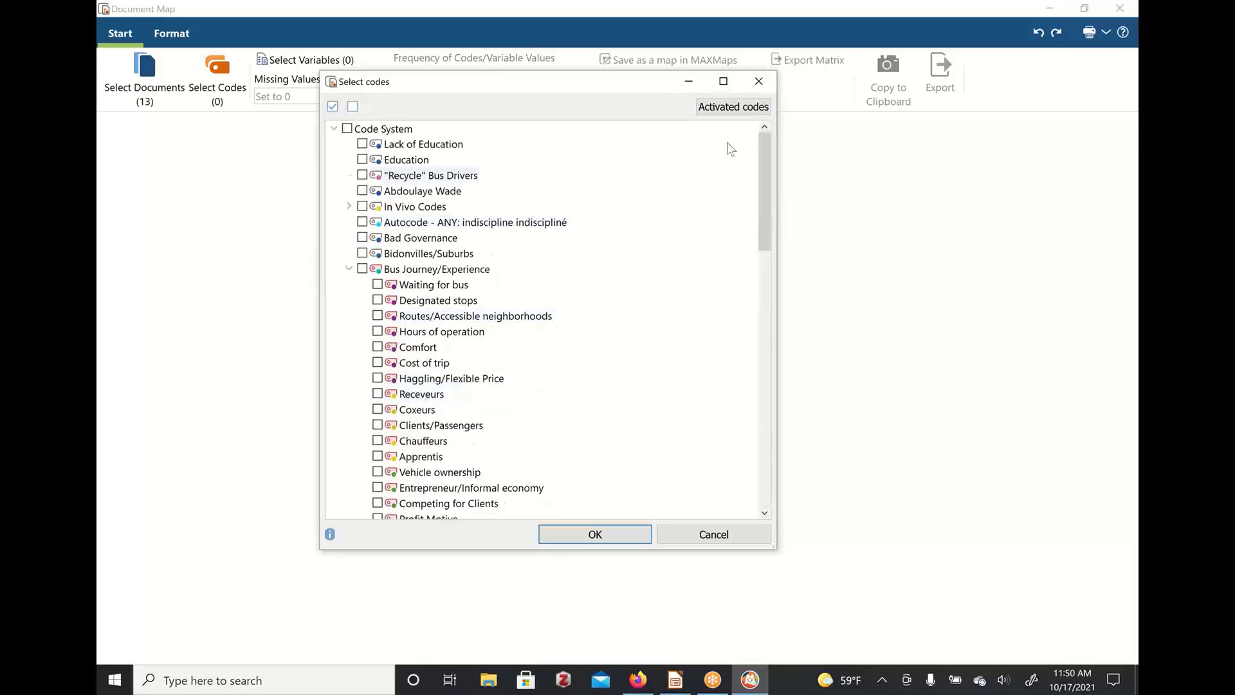
{"action": "left_click", "coordinate": [736, 107]}
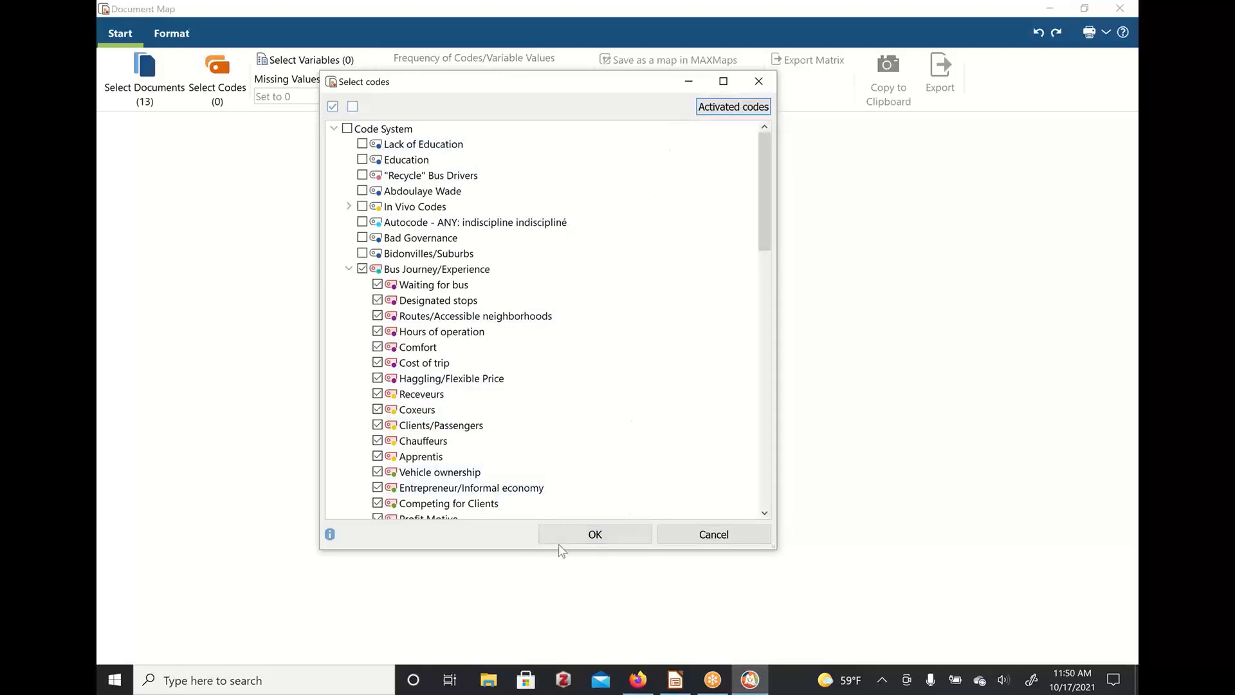
{"action": "left_click", "coordinate": [578, 536]}
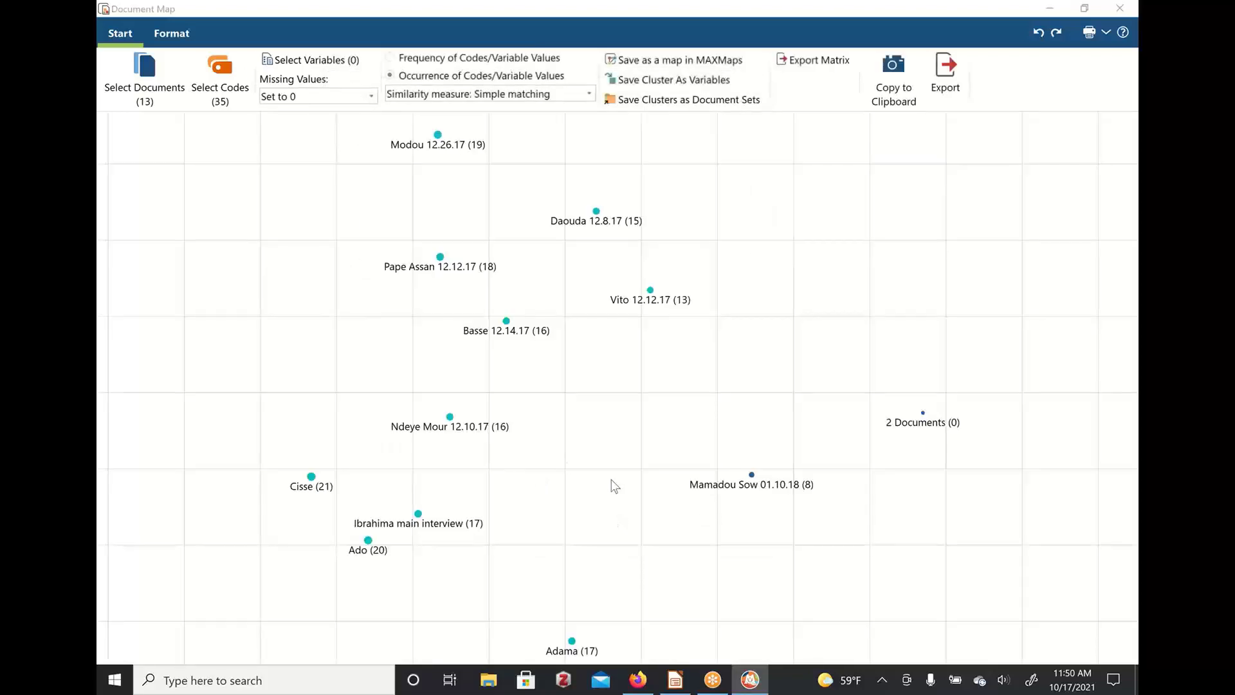
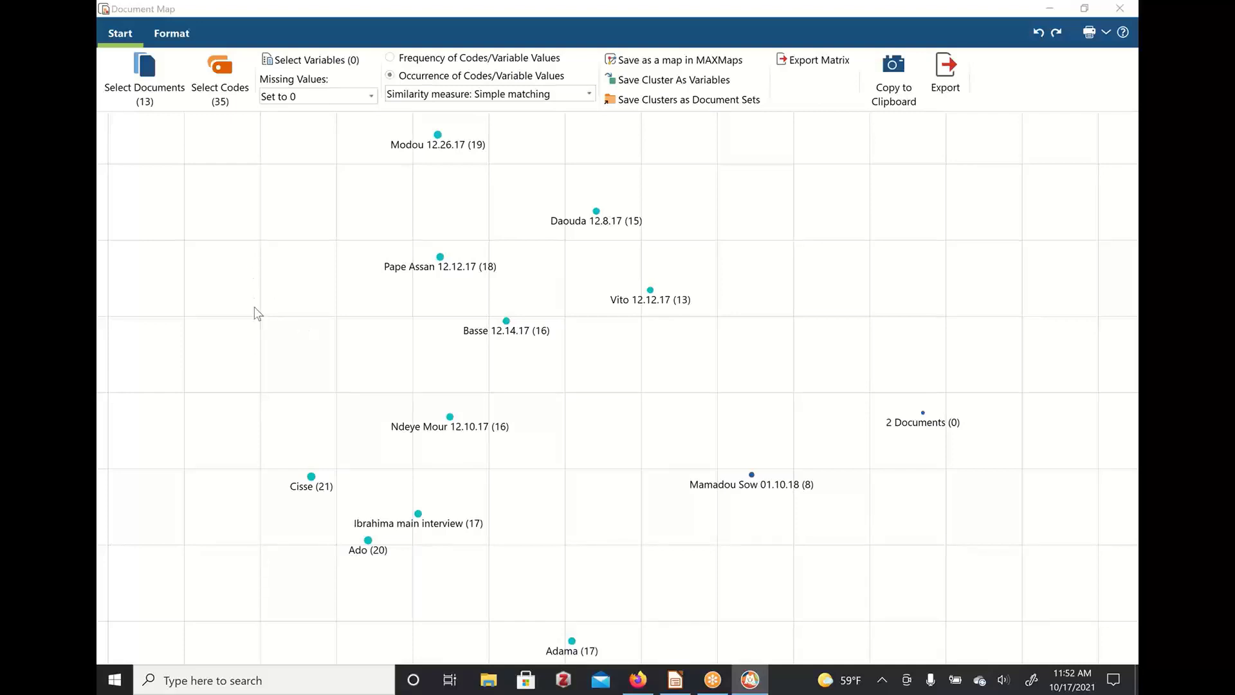
Base the map on Frequency of Codes/Variable Values and check which variables can be integrated without adding any
{"action": "mouse_move", "coordinate": [430, 537]}
{"action": "left_click", "coordinate": [391, 60]}
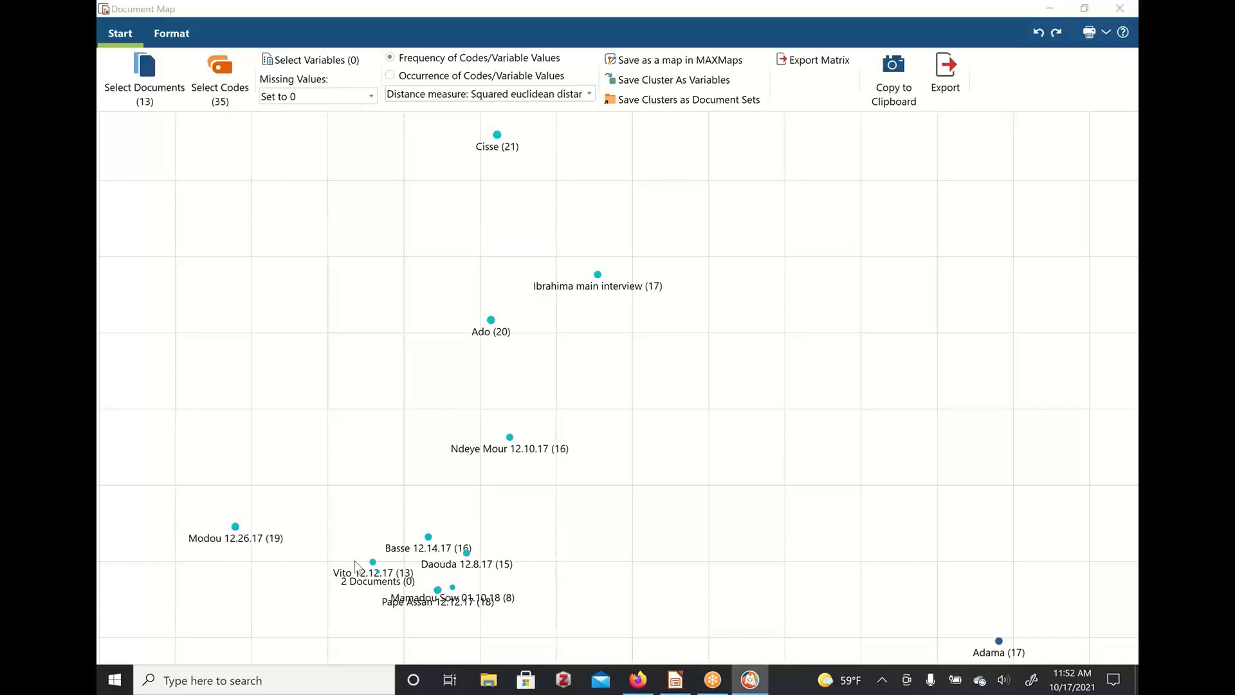
{"action": "mouse_move", "coordinate": [414, 566]}
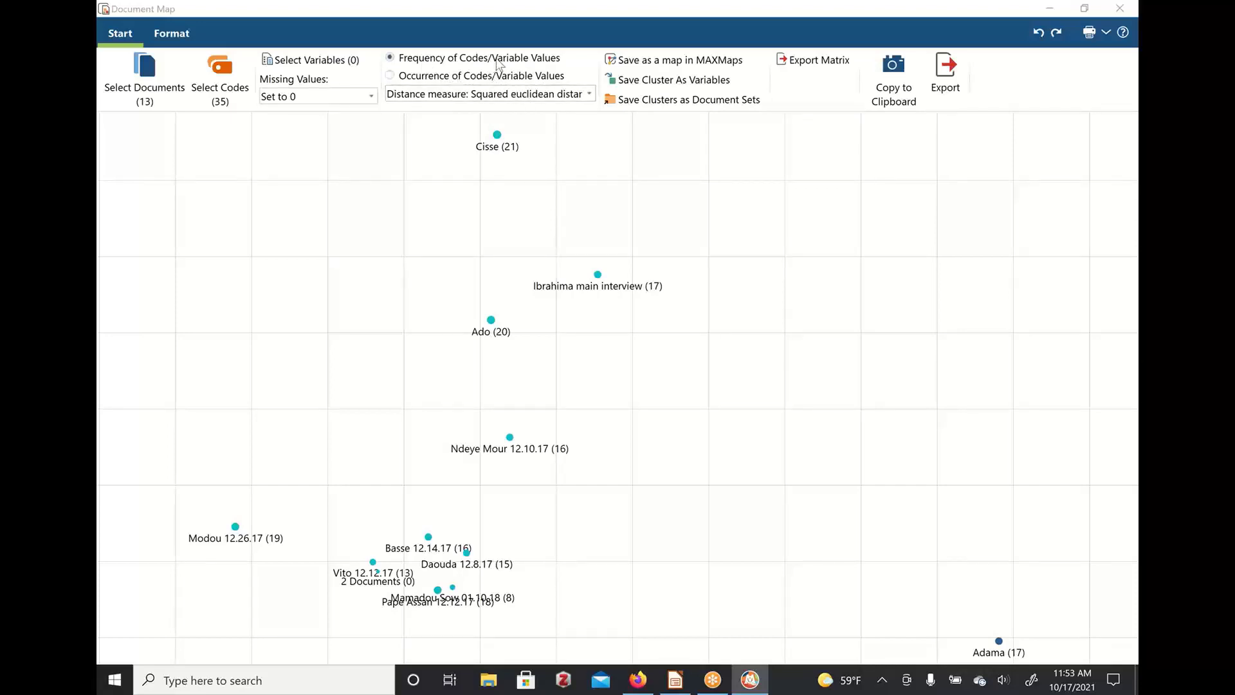
{"action": "left_click", "coordinate": [305, 61]}
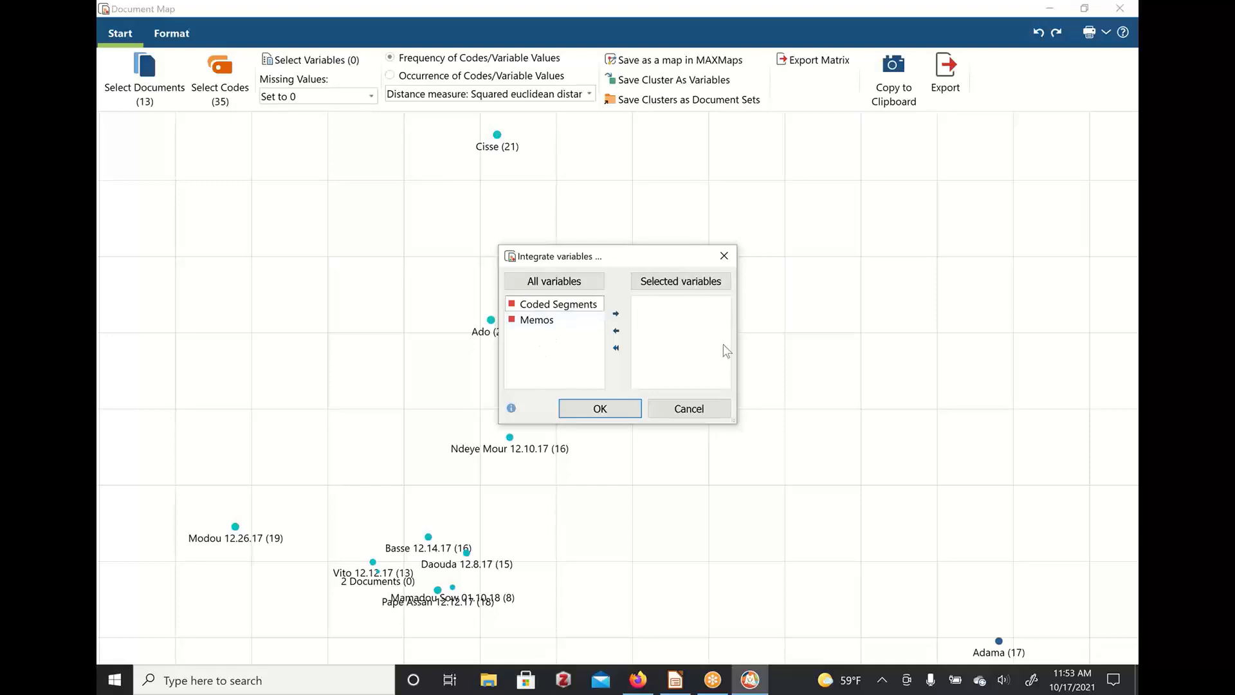
{"action": "left_click", "coordinate": [690, 412]}
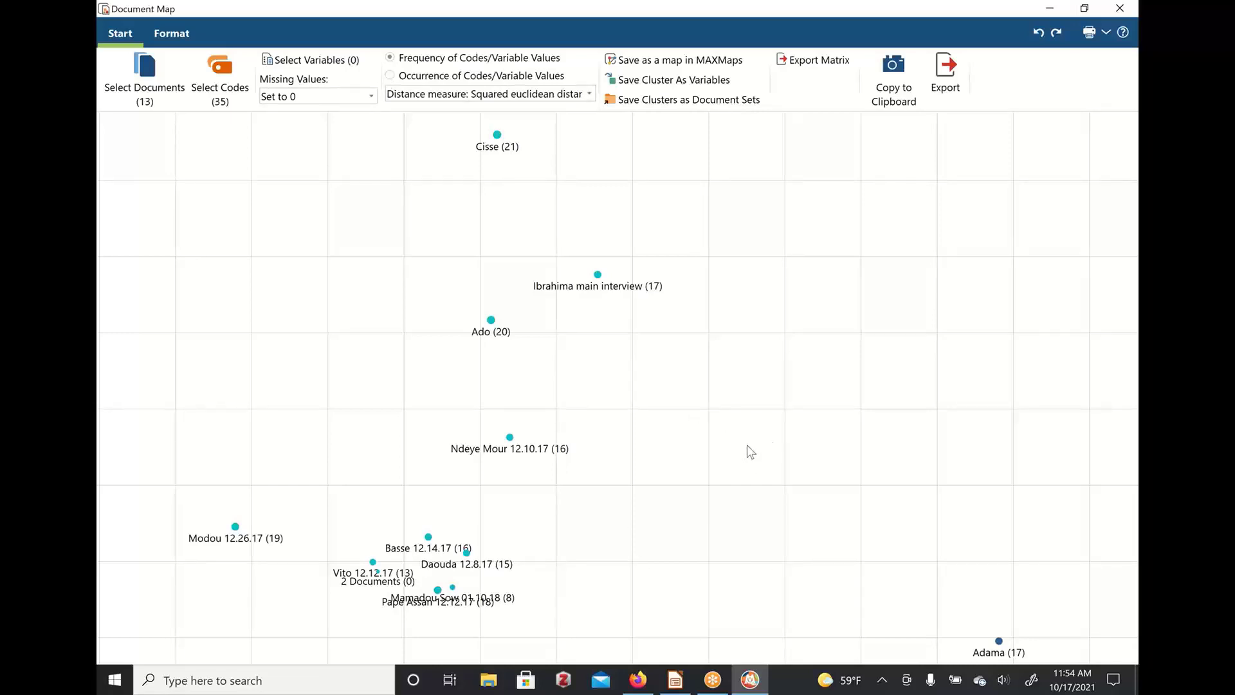
Examine the codes of the document labelled (20), view its text behind the reduced map window, and maximize the map again
{"action": "mouse_move", "coordinate": [491, 321]}
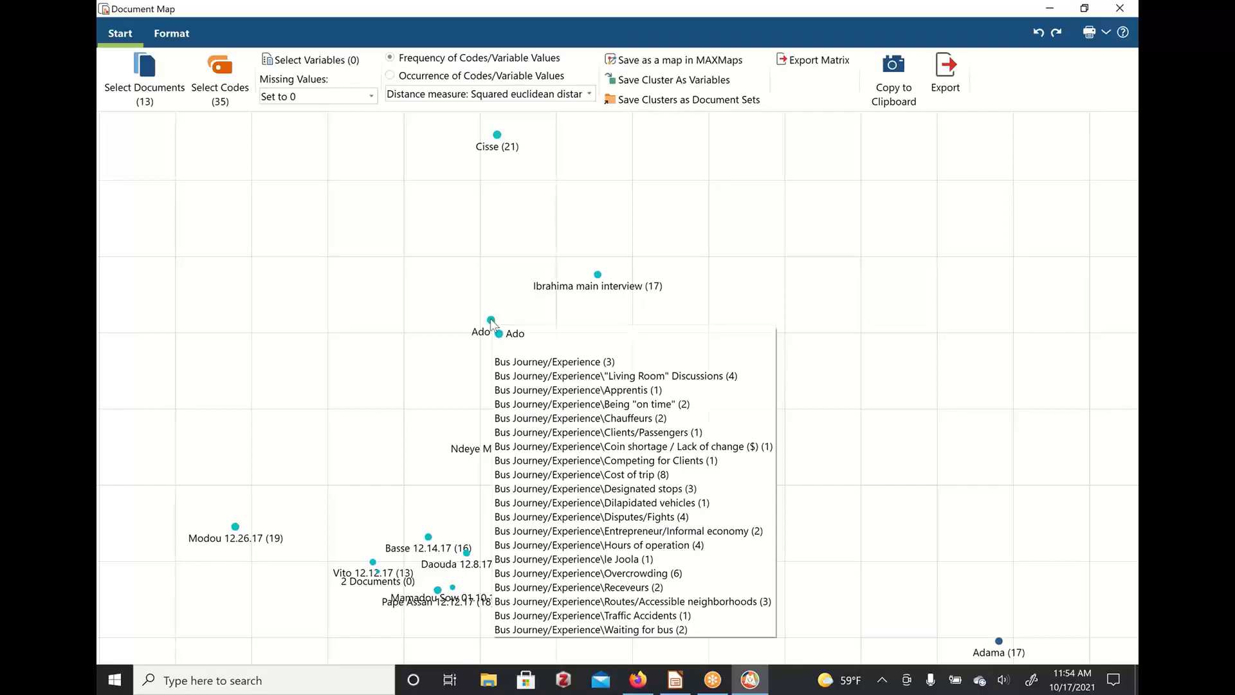
{"action": "left_click", "coordinate": [1081, 12]}
{"action": "left_click_drag", "start_coordinate": [1015, 24], "coordinate": [667, 255]}
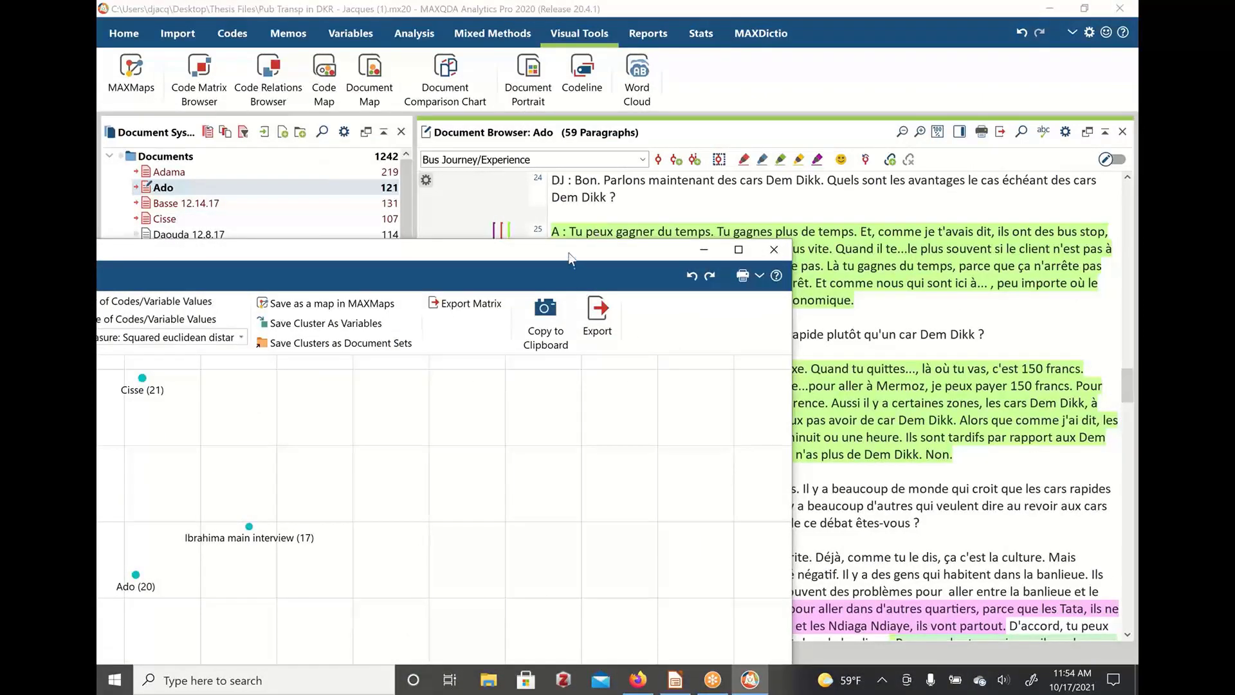
{"action": "left_click_drag", "start_coordinate": [570, 253], "coordinate": [562, 126]}
{"action": "left_click", "coordinate": [734, 122]}
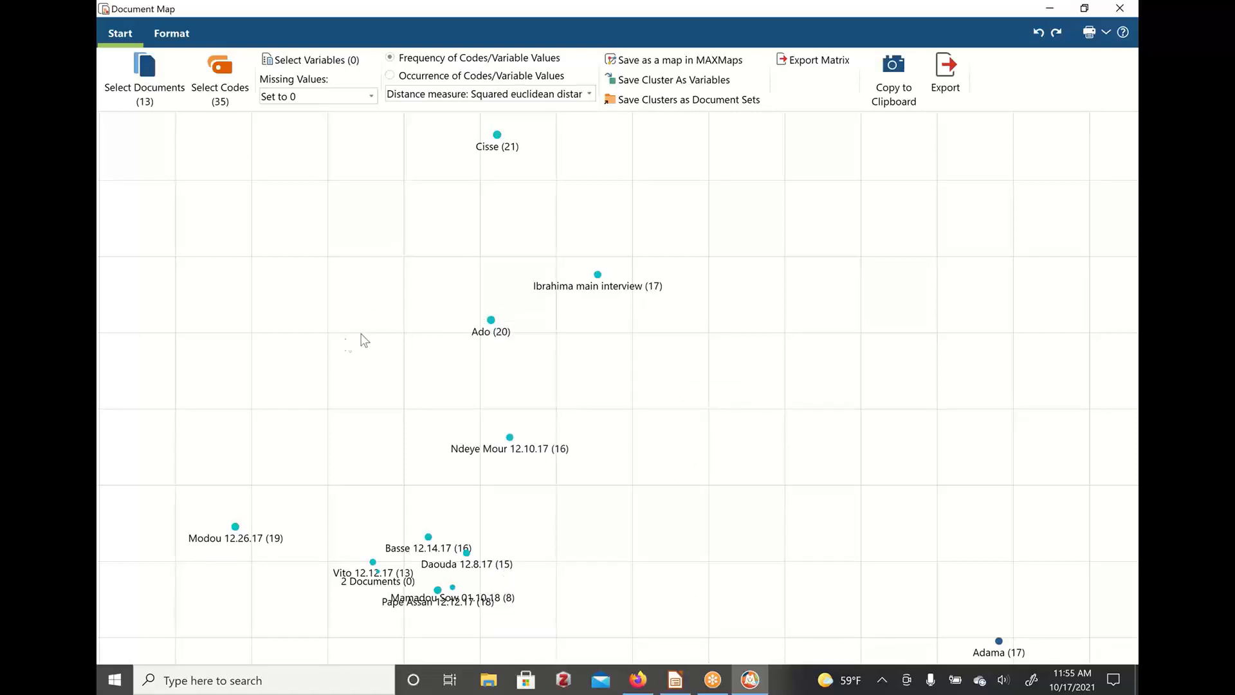
Activate the documents in the cluster of the main interview (17), then return to the project and enlarge the document list
{"action": "right_click", "coordinate": [598, 276]}
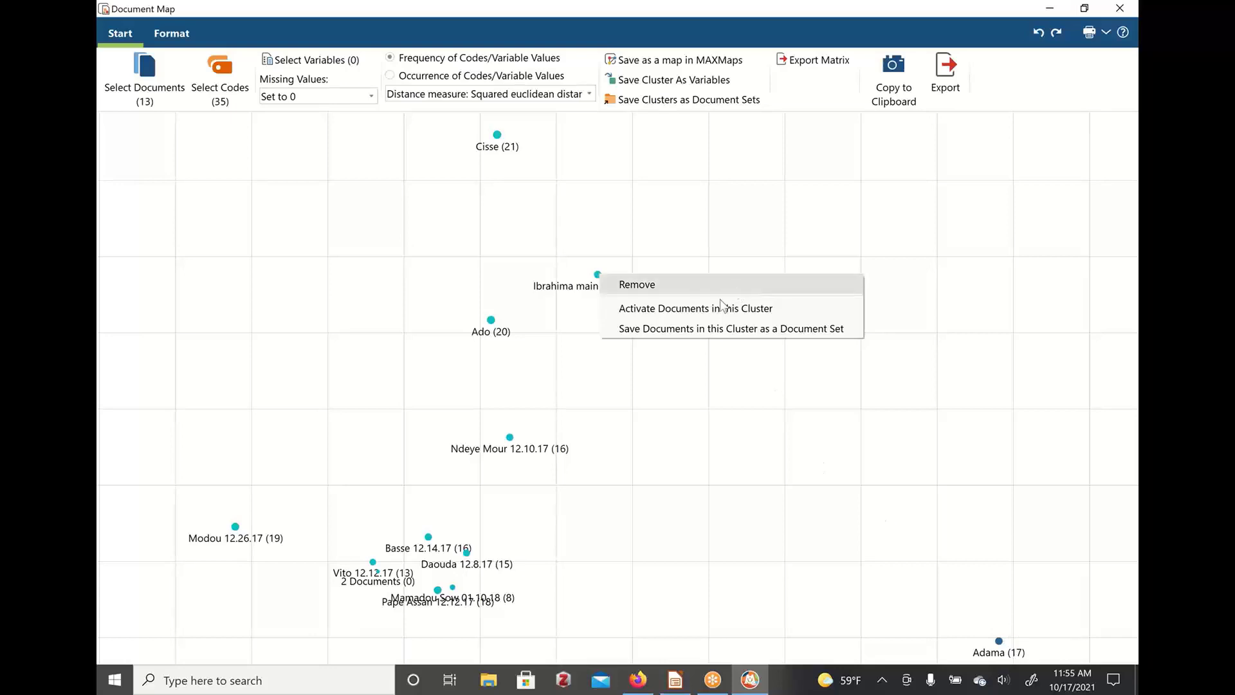
{"action": "left_click", "coordinate": [688, 308]}
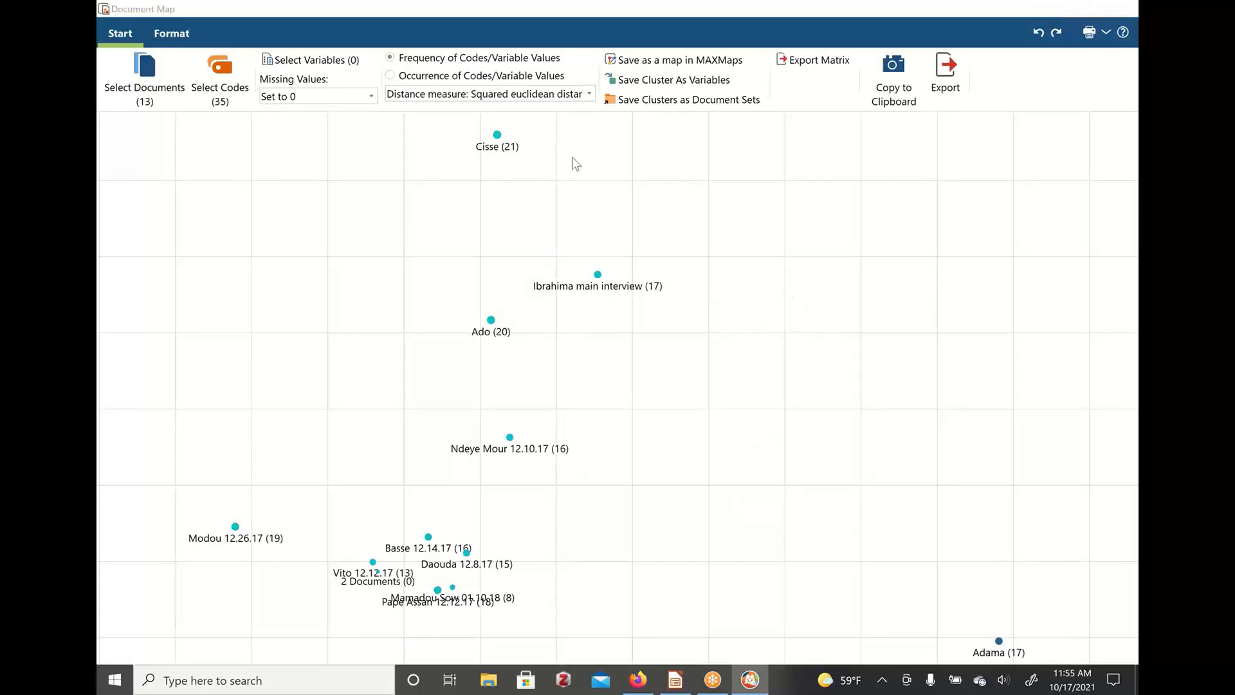
{"action": "left_click", "coordinate": [1051, 10]}
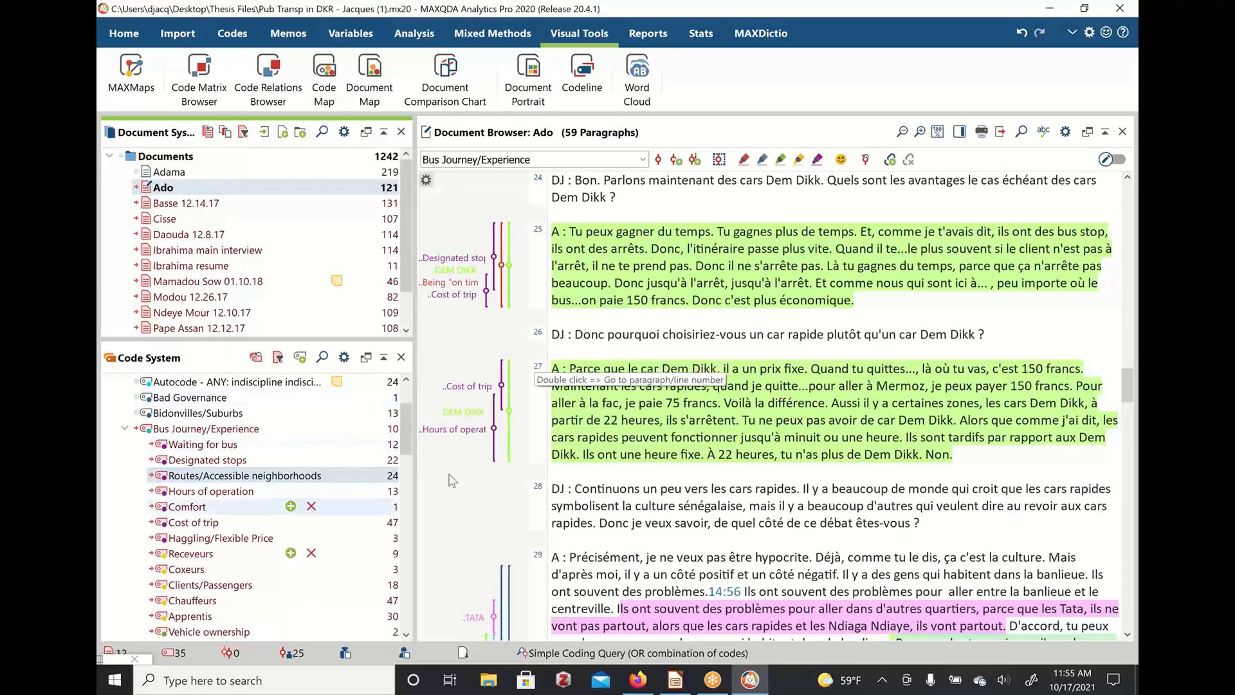
{"action": "left_click_drag", "start_coordinate": [280, 344], "coordinate": [287, 511]}
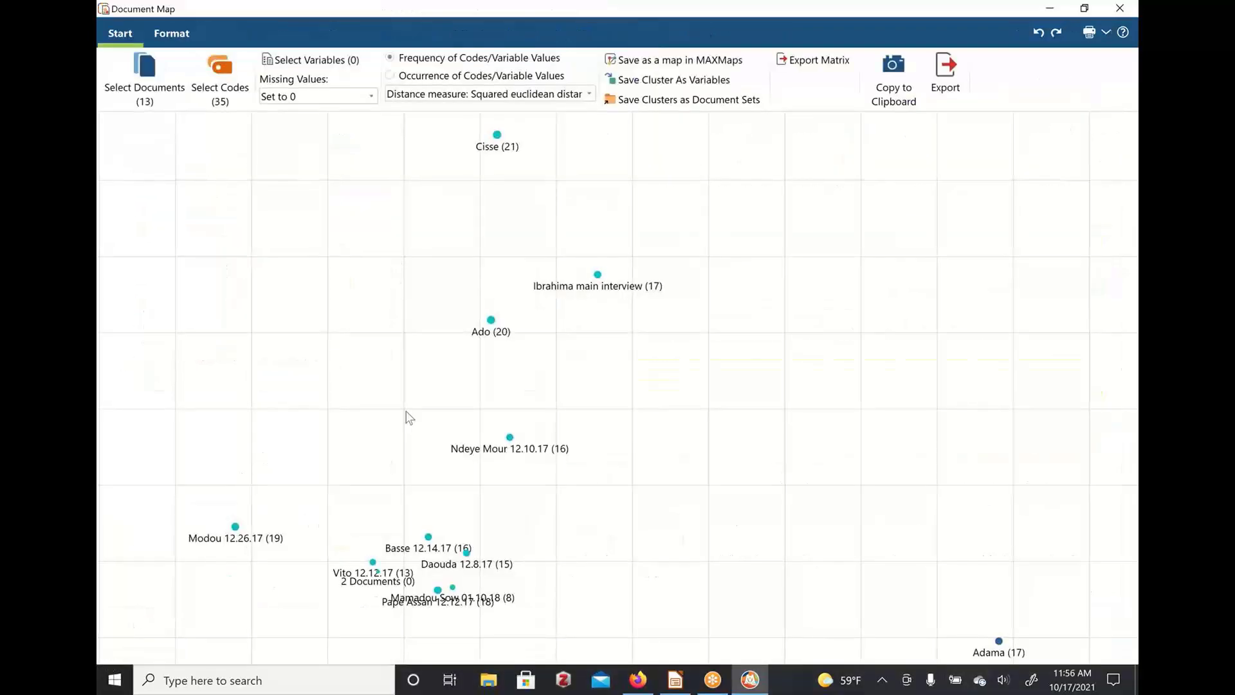
Save the documents in the main interview's cluster as a document set and review the set in the document list
{"action": "right_click", "coordinate": [610, 280]}
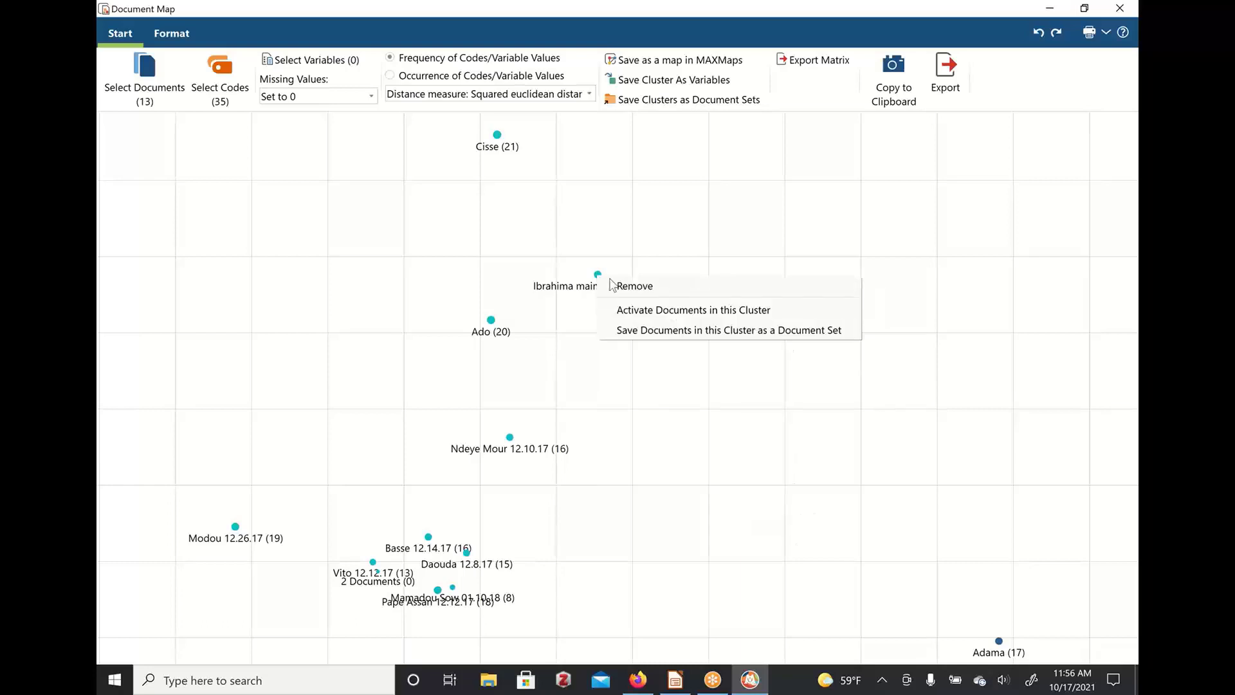
{"action": "left_click", "coordinate": [752, 331]}
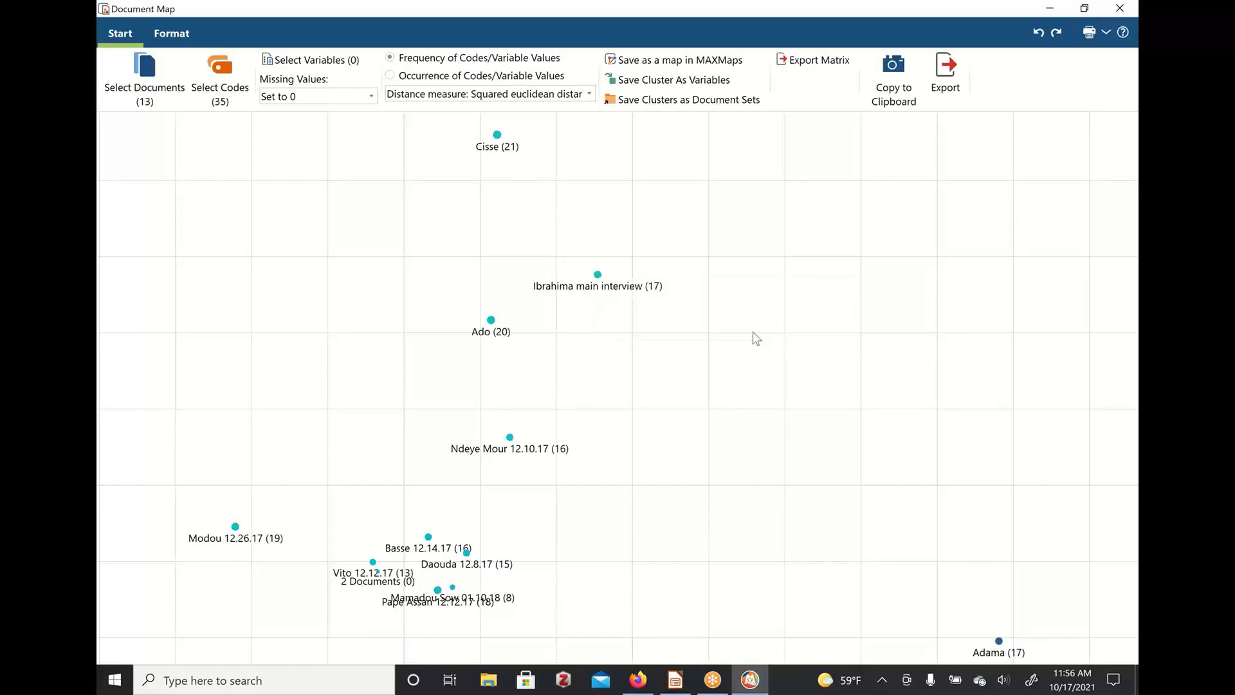
{"action": "left_click", "coordinate": [1051, 10]}
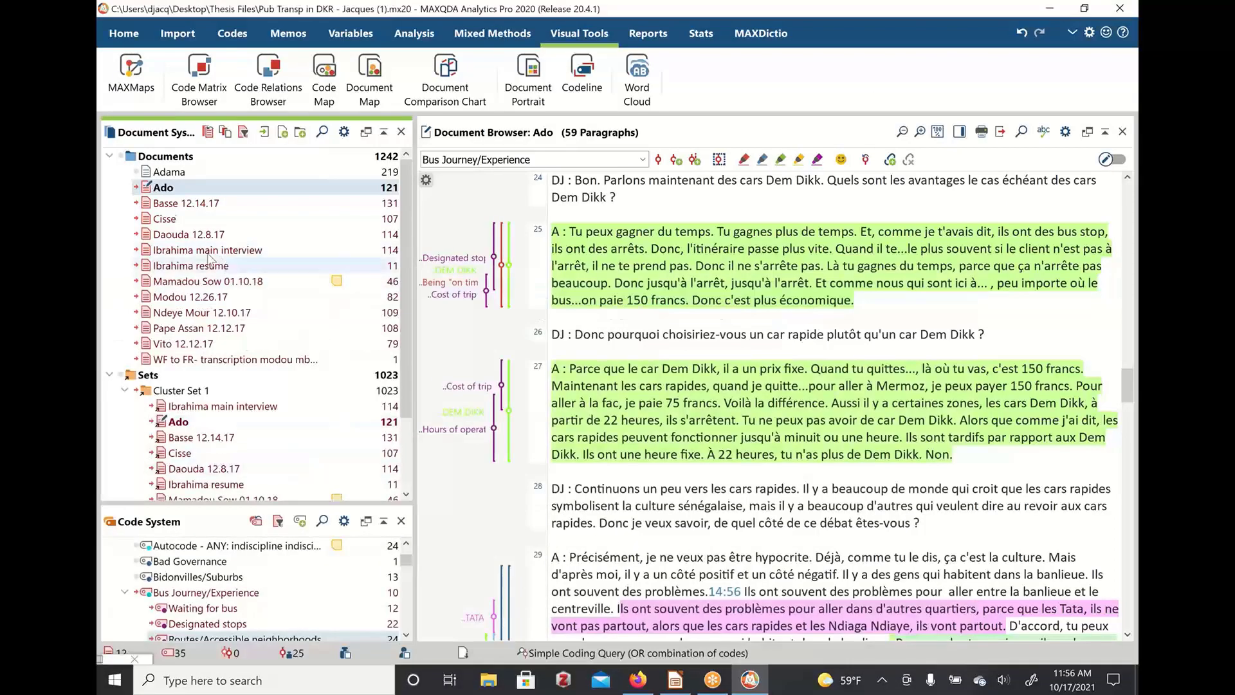
{"action": "scroll", "coordinate": [155, 283], "scroll_direction": "down", "scroll_amount": 2}
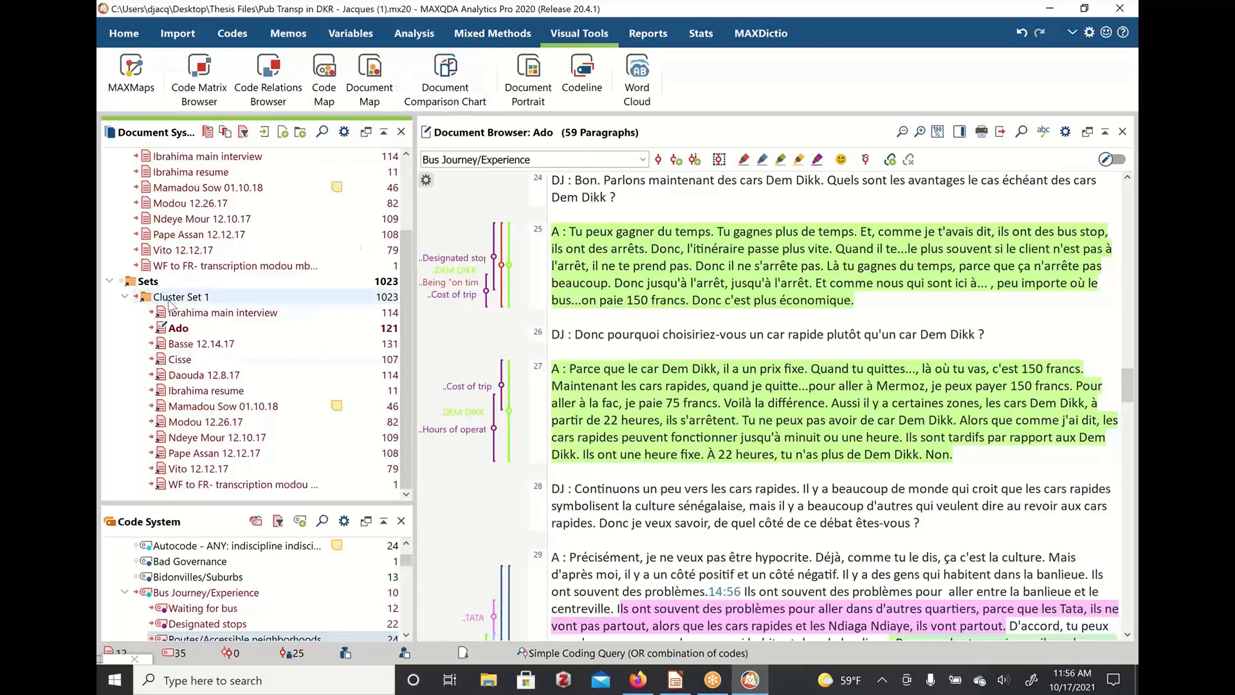
{"action": "scroll", "coordinate": [171, 301], "scroll_direction": "up", "scroll_amount": 2}
Reset all document activations and activate the whole document set Cluster Set 1
{"action": "left_click", "coordinate": [209, 132]}
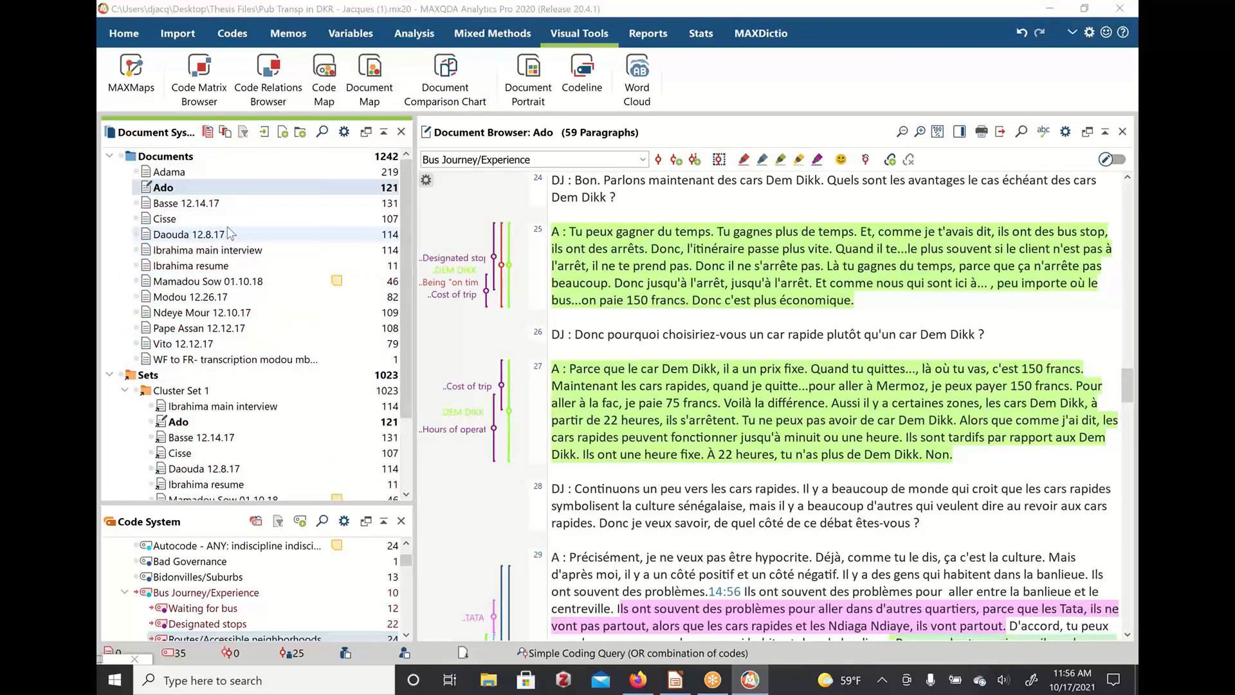
{"action": "scroll", "coordinate": [231, 320], "scroll_direction": "down", "scroll_amount": 2}
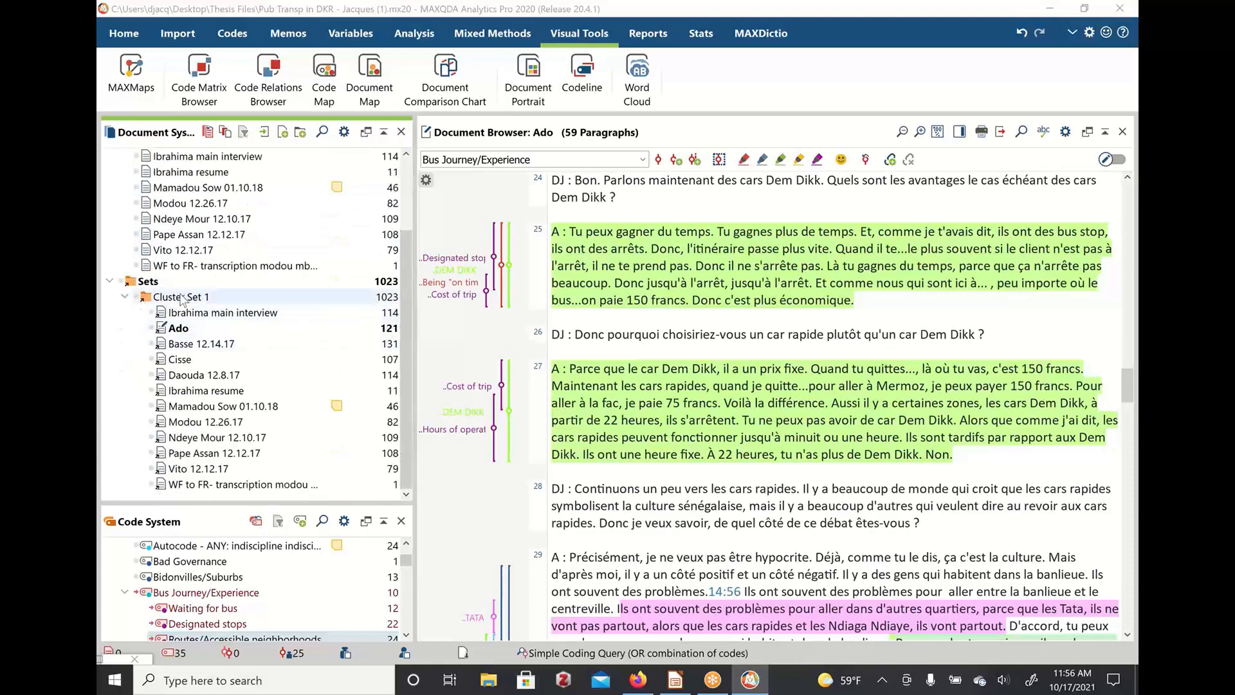
{"action": "left_click", "coordinate": [136, 298]}
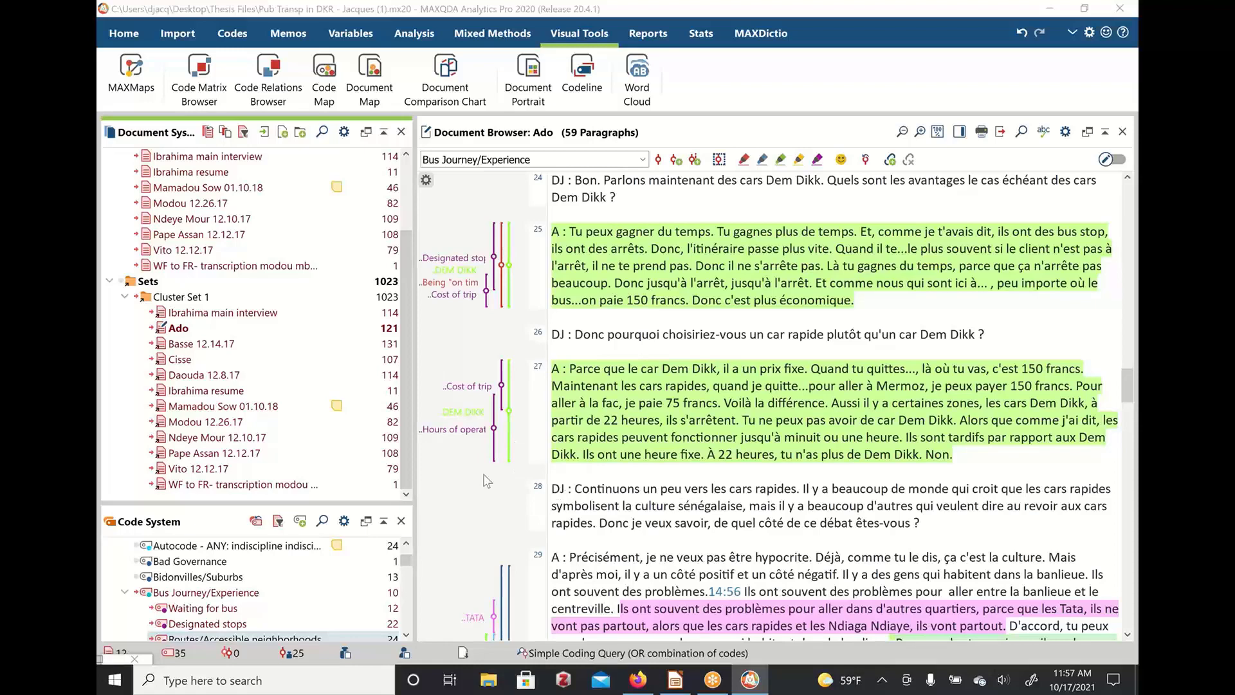
Bring the minimized Document Map back for another look at its clusters and close it
{"action": "left_click", "coordinate": [105, 660]}
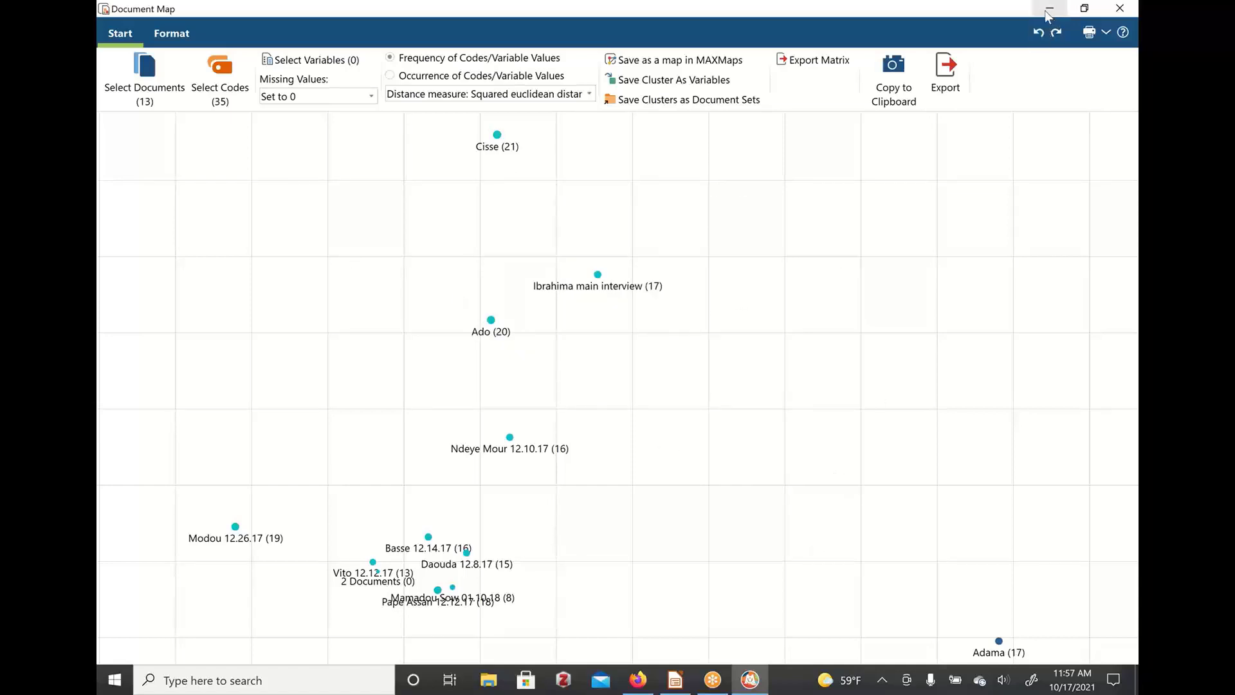
{"action": "left_click_drag", "start_coordinate": [991, 13], "coordinate": [797, 27]}
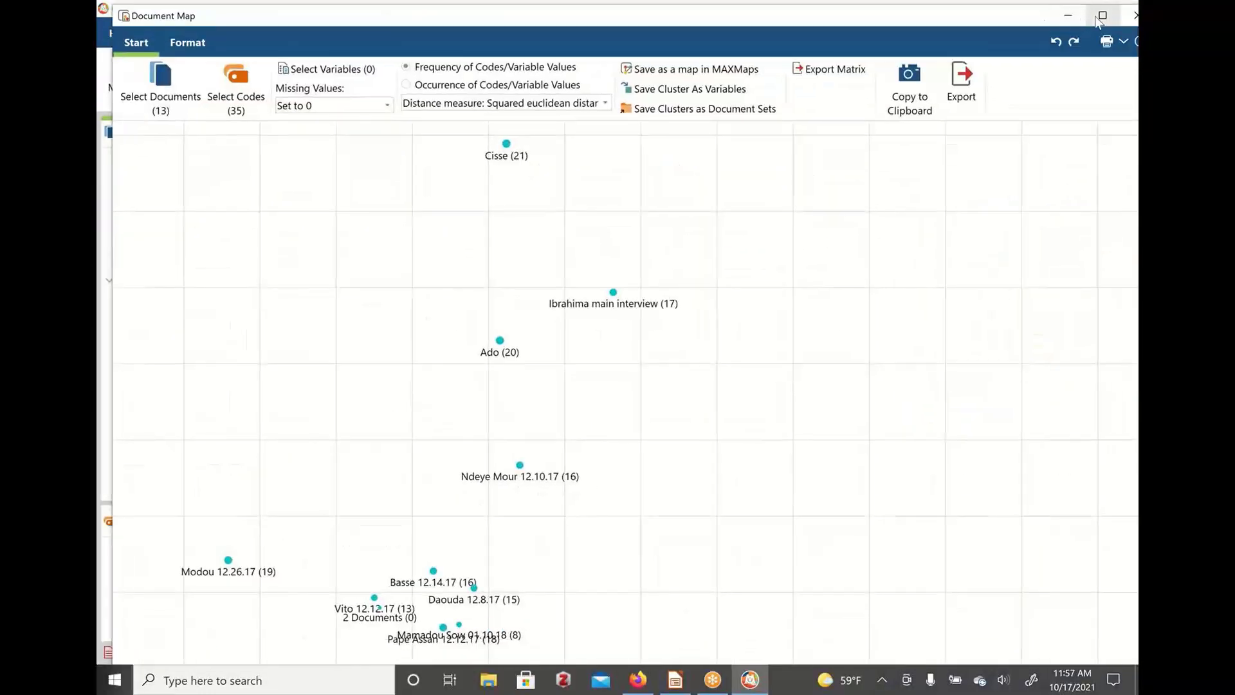
{"action": "left_click", "coordinate": [1068, 14]}
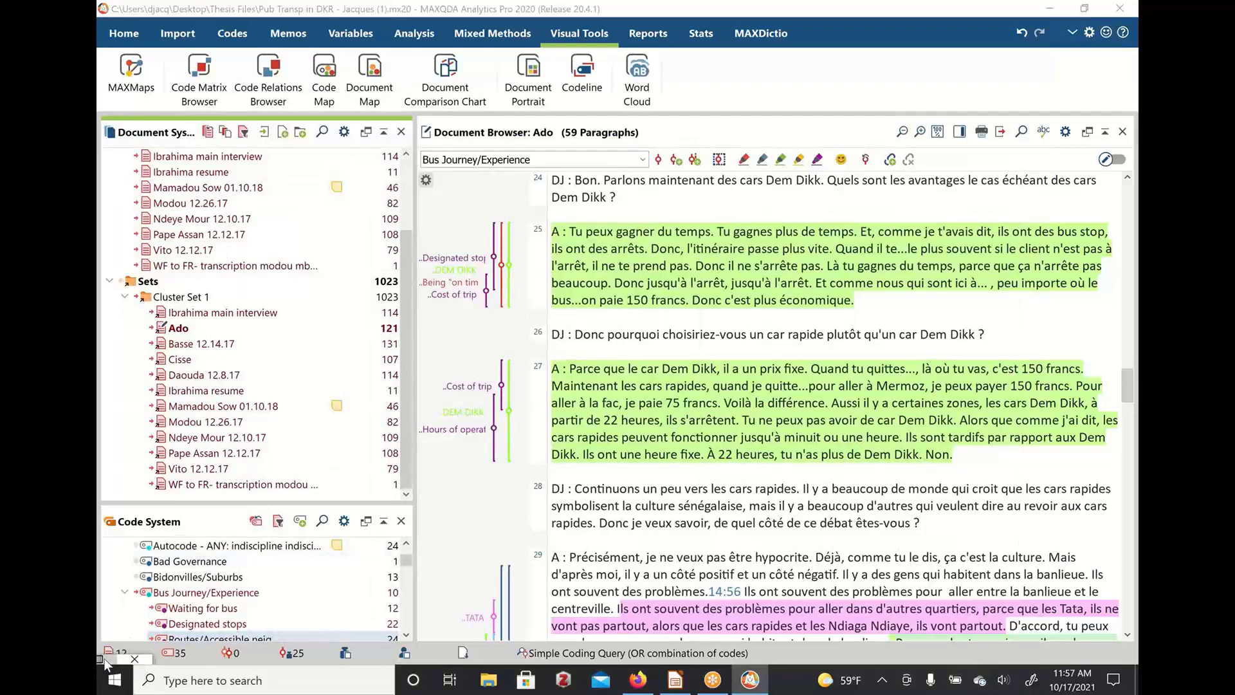
{"action": "left_click", "coordinate": [101, 660]}
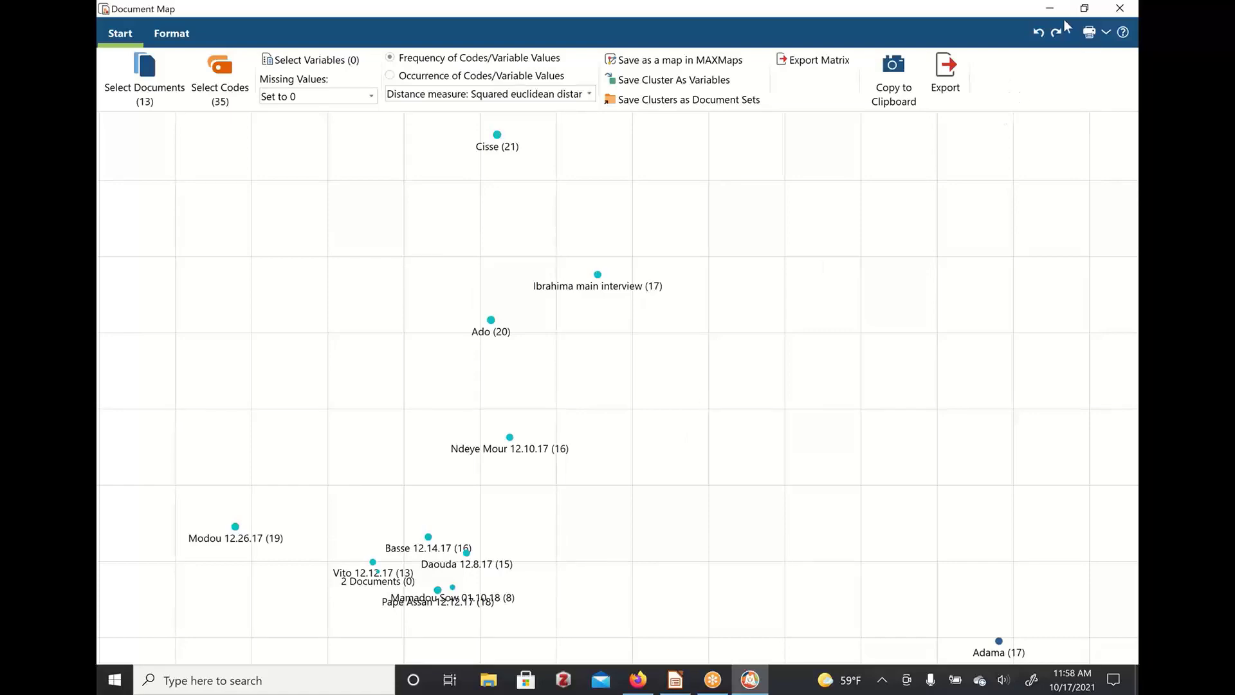
{"action": "double_click", "coordinate": [490, 325]}
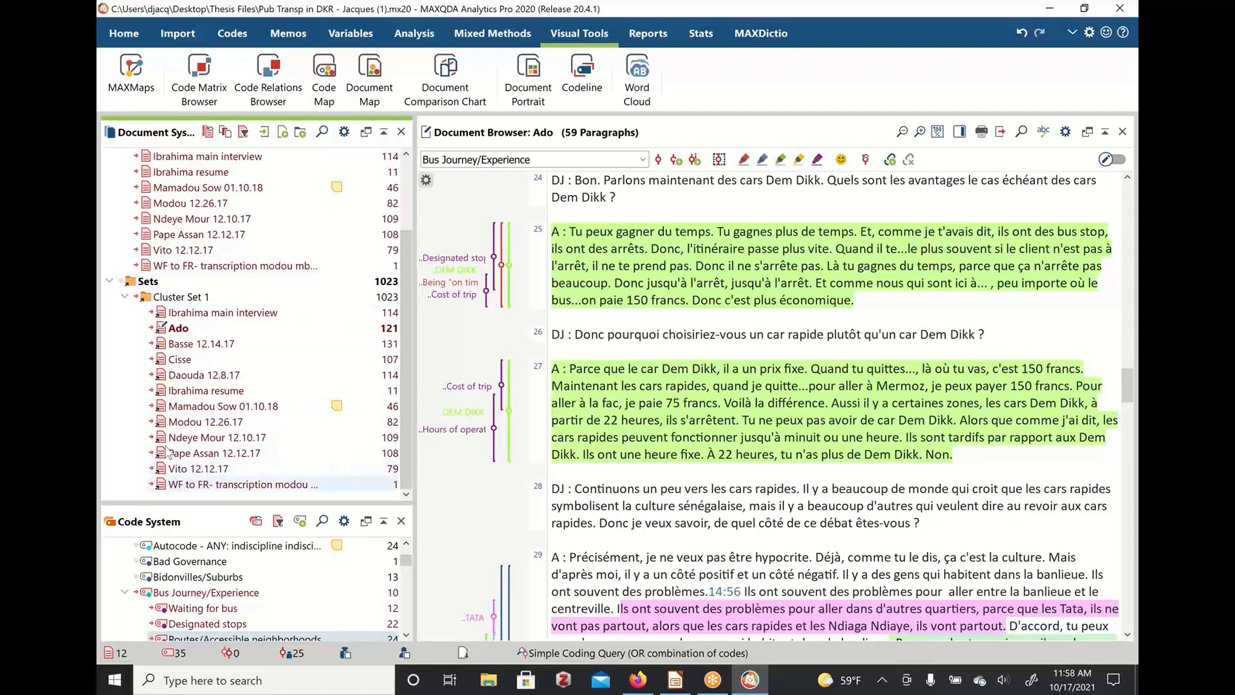
Show the retrieved segments for the activated documents and codes, and close that view again
{"action": "left_click", "coordinate": [496, 34]}
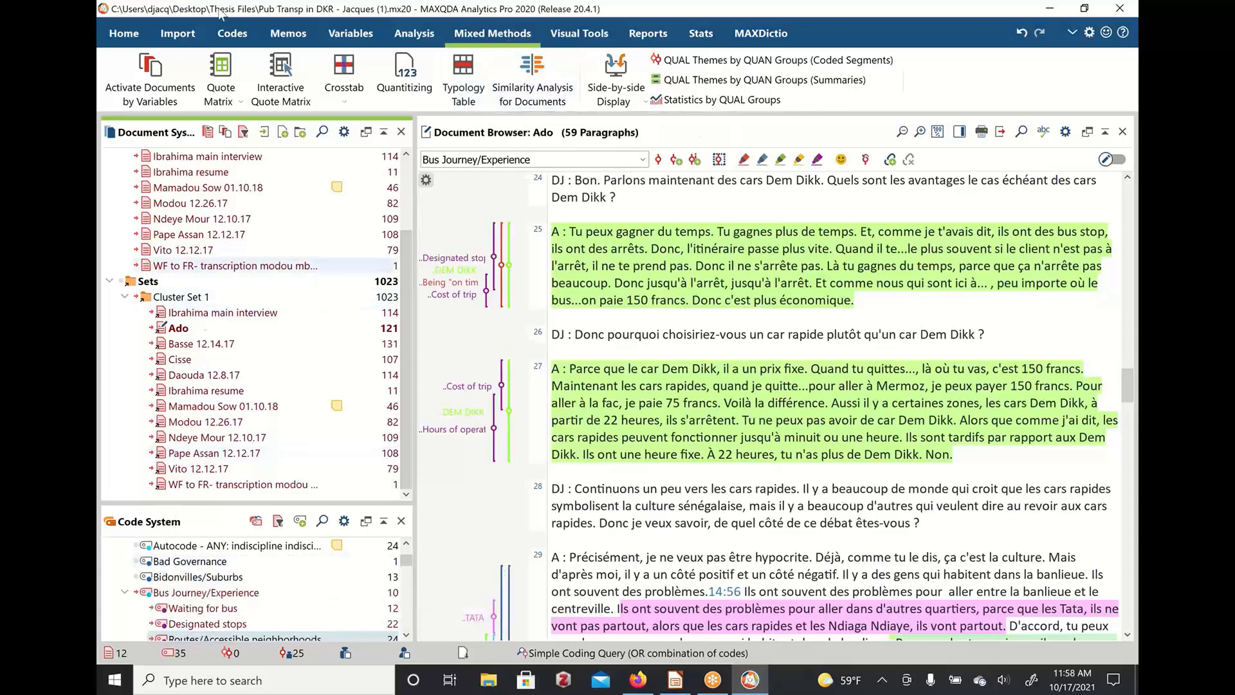
{"action": "left_click", "coordinate": [123, 34]}
{"action": "left_click", "coordinate": [388, 77]}
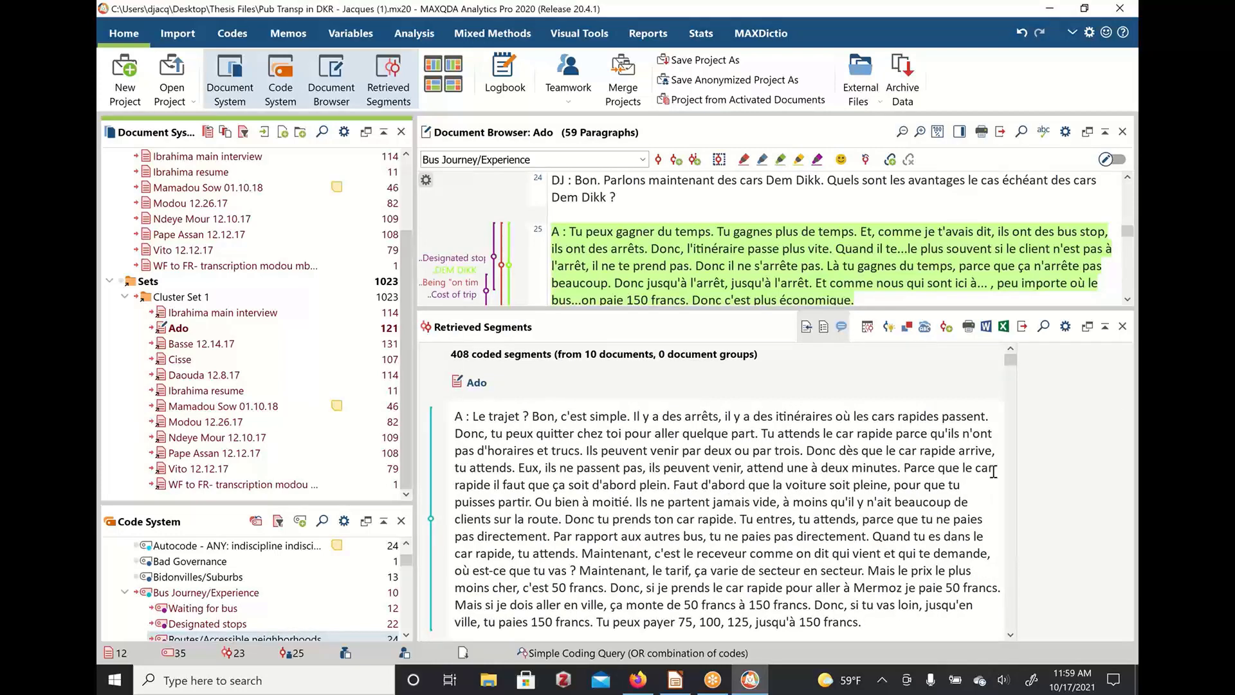
{"action": "left_click", "coordinate": [1123, 326]}
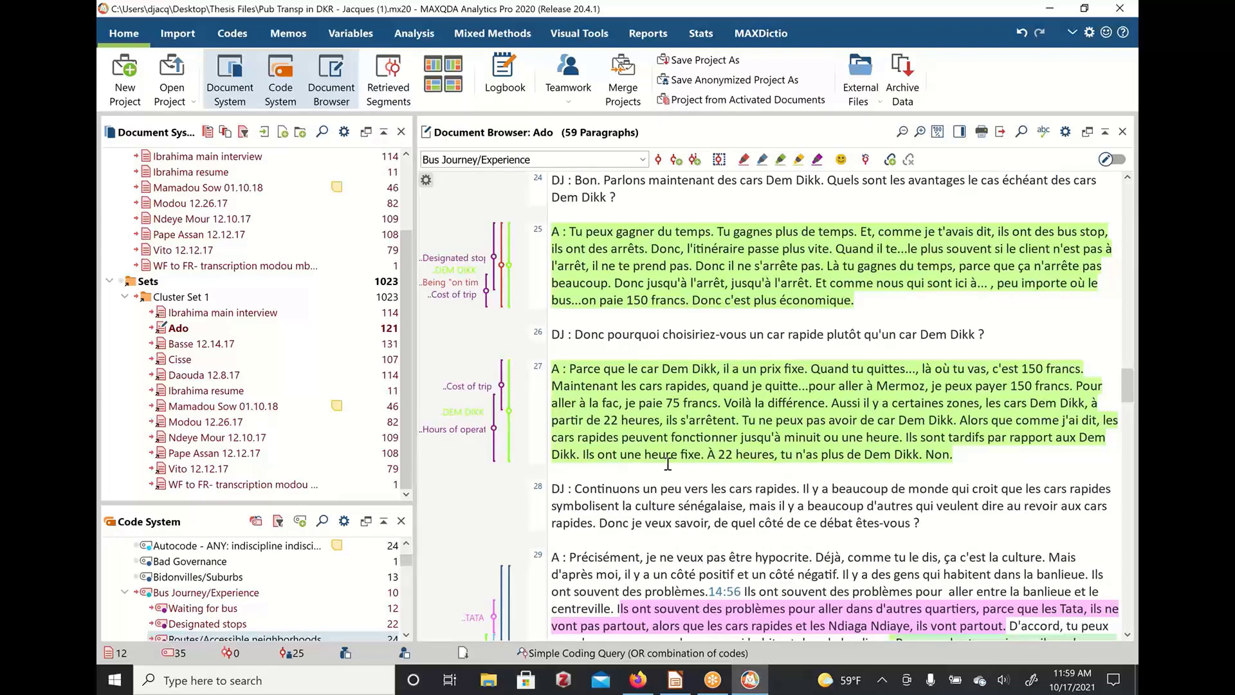
Return to the visual tools and deactivate all documents and all codes
{"action": "left_click", "coordinate": [577, 35]}
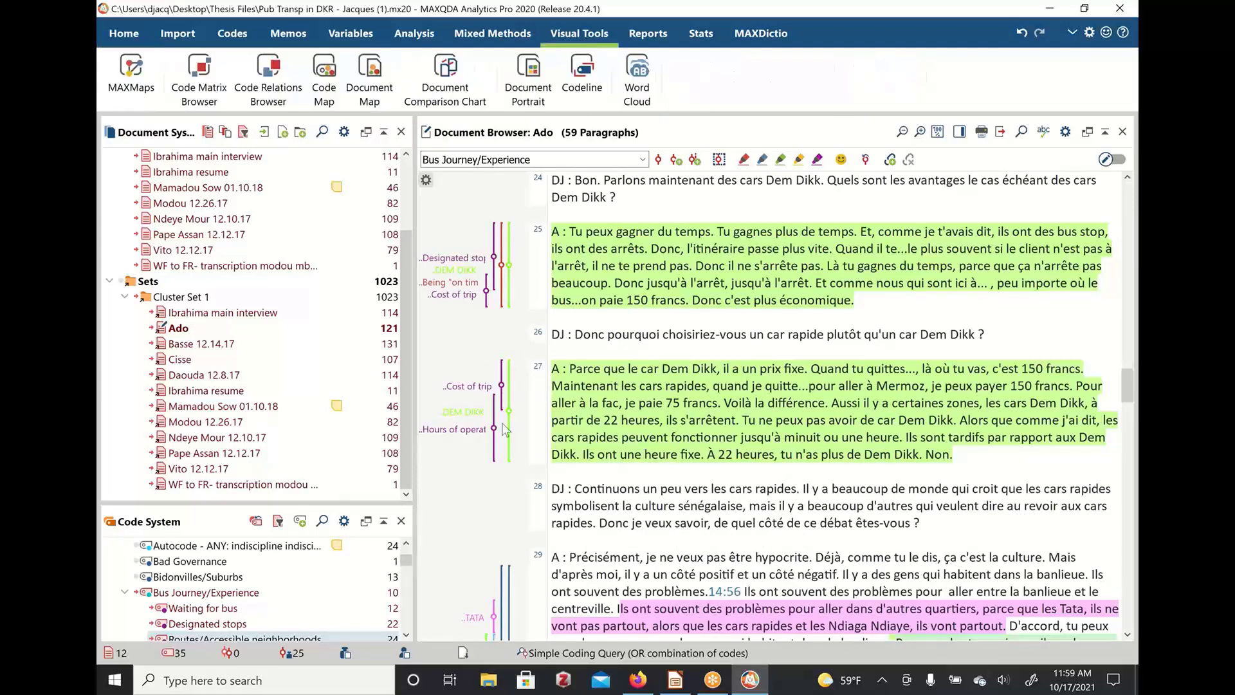
{"action": "scroll", "coordinate": [221, 284], "scroll_direction": "up", "scroll_amount": 2}
{"action": "left_click", "coordinate": [207, 131]}
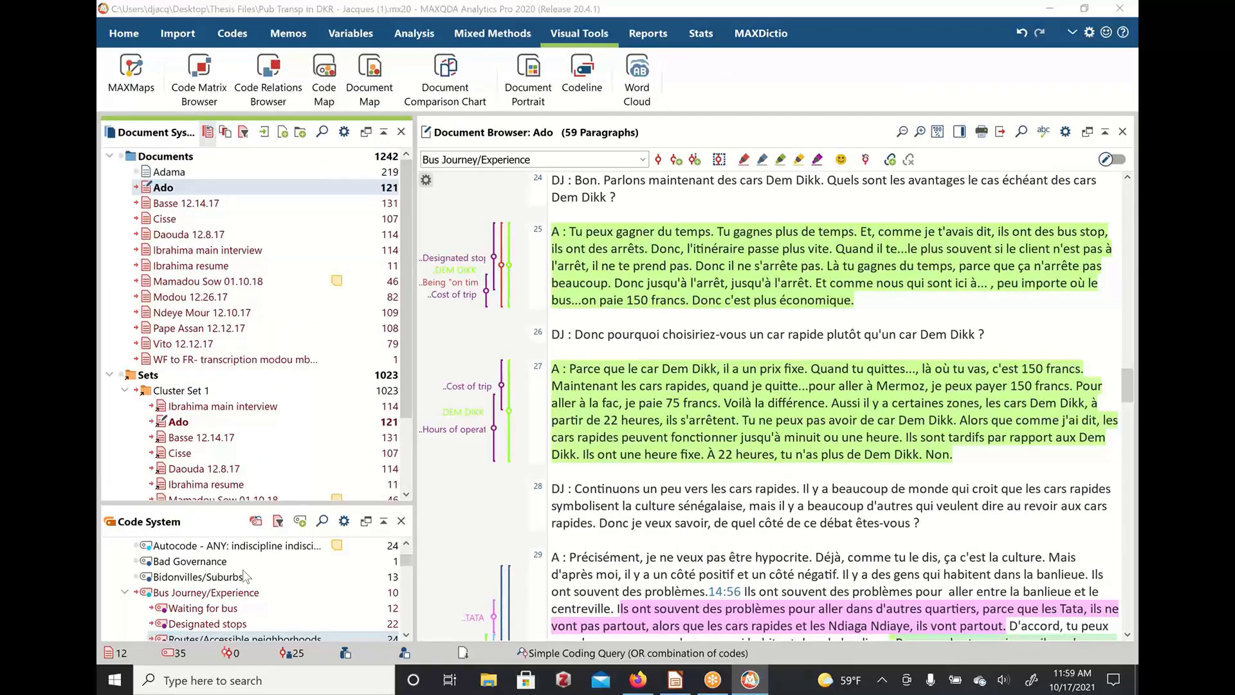
{"action": "left_click", "coordinate": [256, 521]}
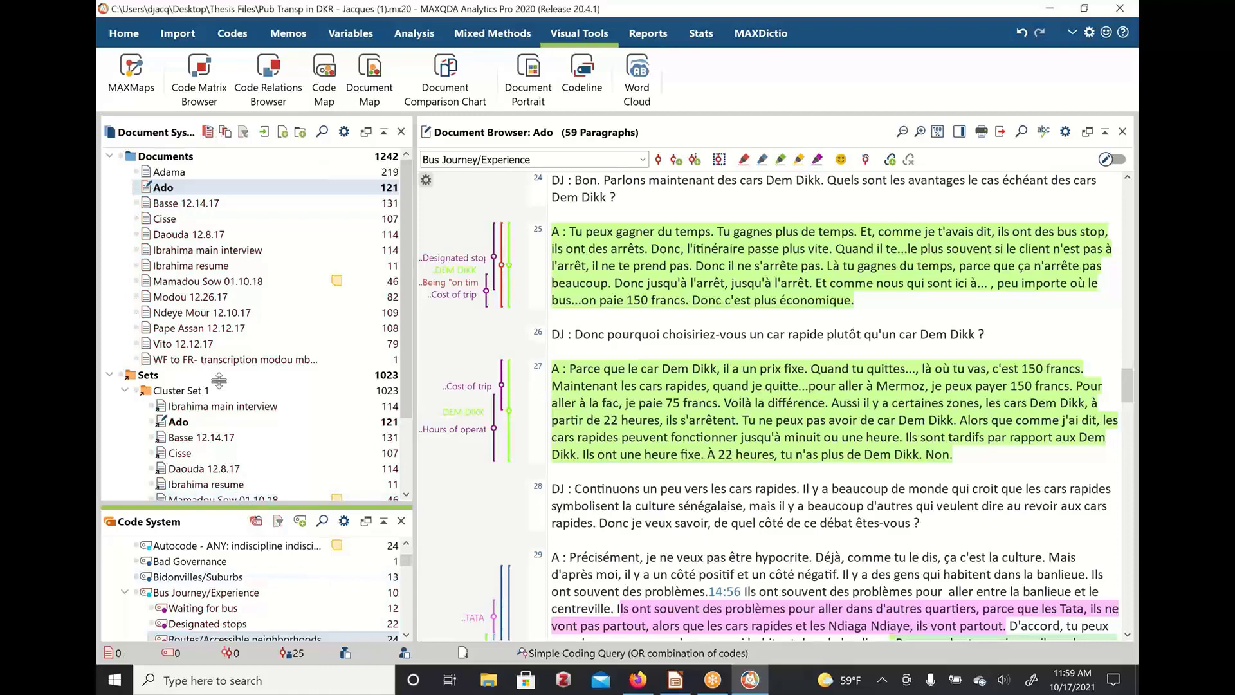
Enlarge the code list and widen the coding column beside the interview text so the full code names can be read
{"action": "left_click_drag", "start_coordinate": [219, 381], "coordinate": [220, 373]}
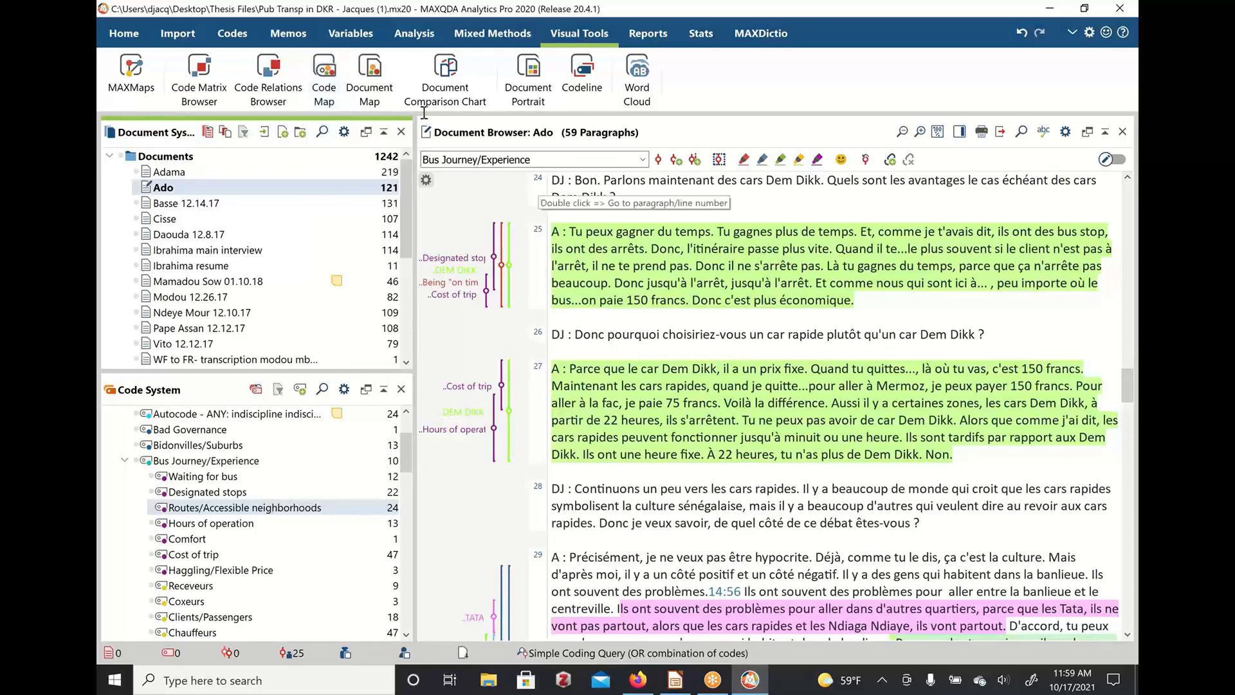
{"action": "left_click_drag", "start_coordinate": [547, 213], "coordinate": [572, 213]}
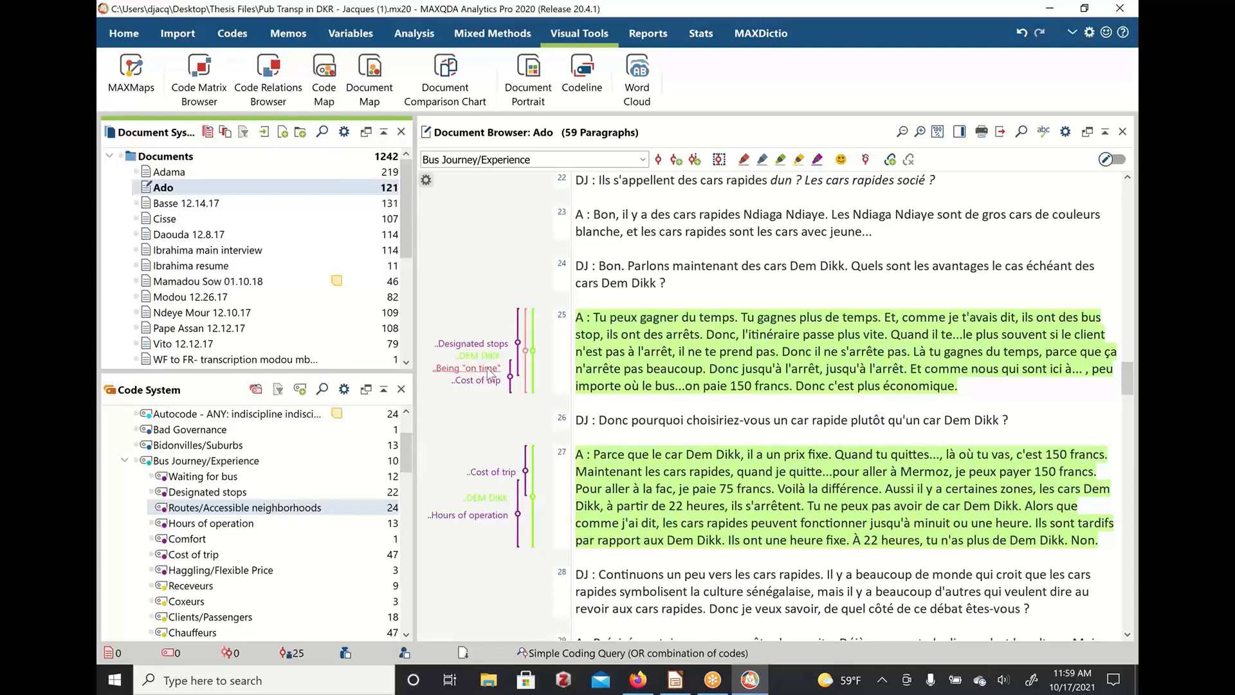
{"action": "mouse_move", "coordinate": [490, 374]}
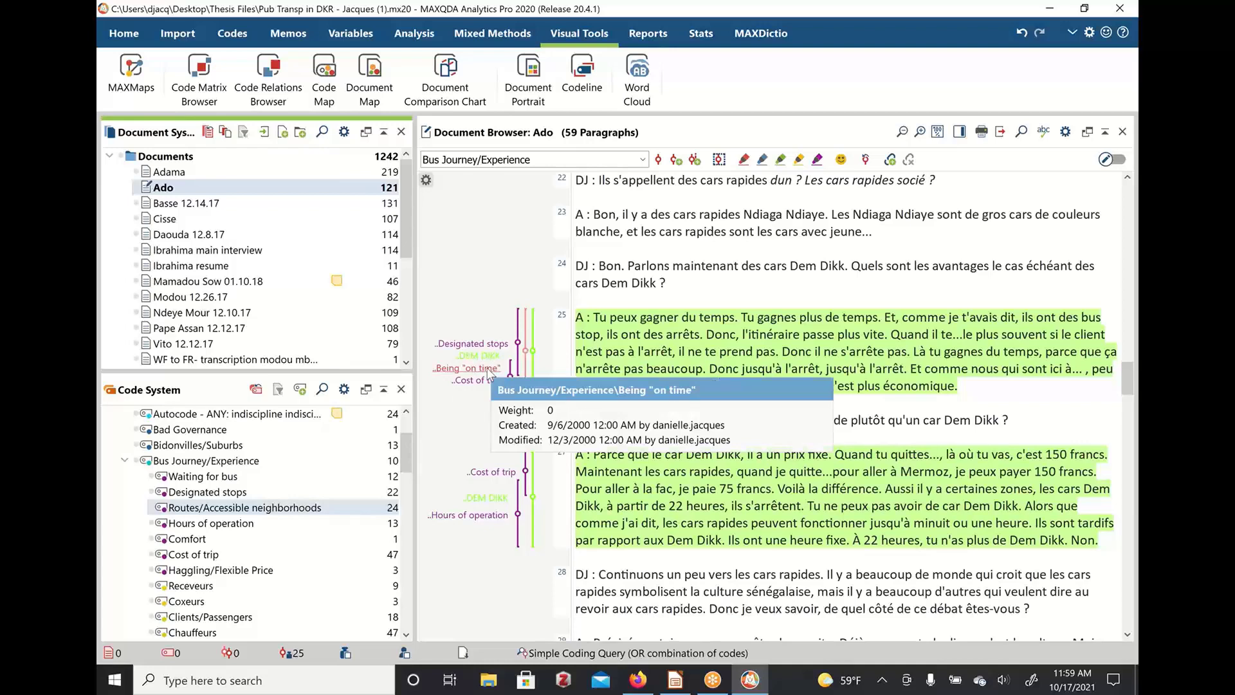
Start a Code Map, activate Bus Journey/Experience with its subcodes, and insert the activated codes into it
{"action": "left_click", "coordinate": [324, 76]}
{"action": "left_click_drag", "start_coordinate": [267, 122], "coordinate": [538, 113]}
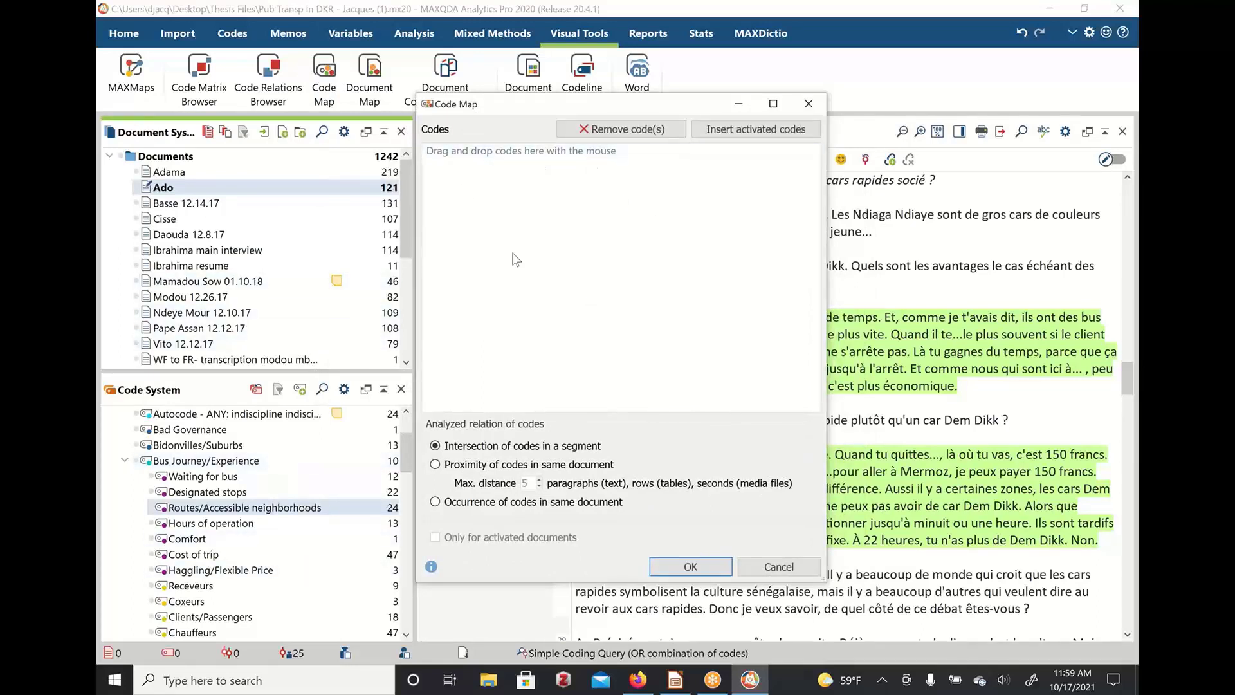
{"action": "left_click_drag", "start_coordinate": [228, 380], "coordinate": [225, 206]}
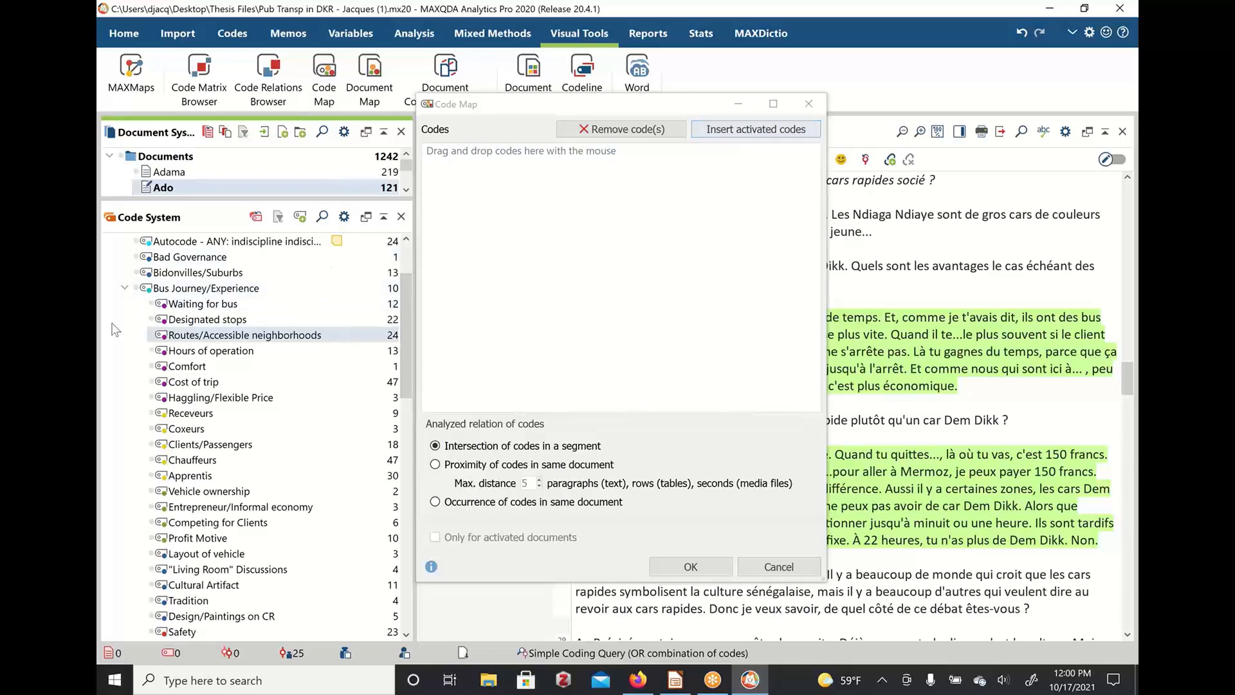
{"action": "left_click", "coordinate": [136, 289]}
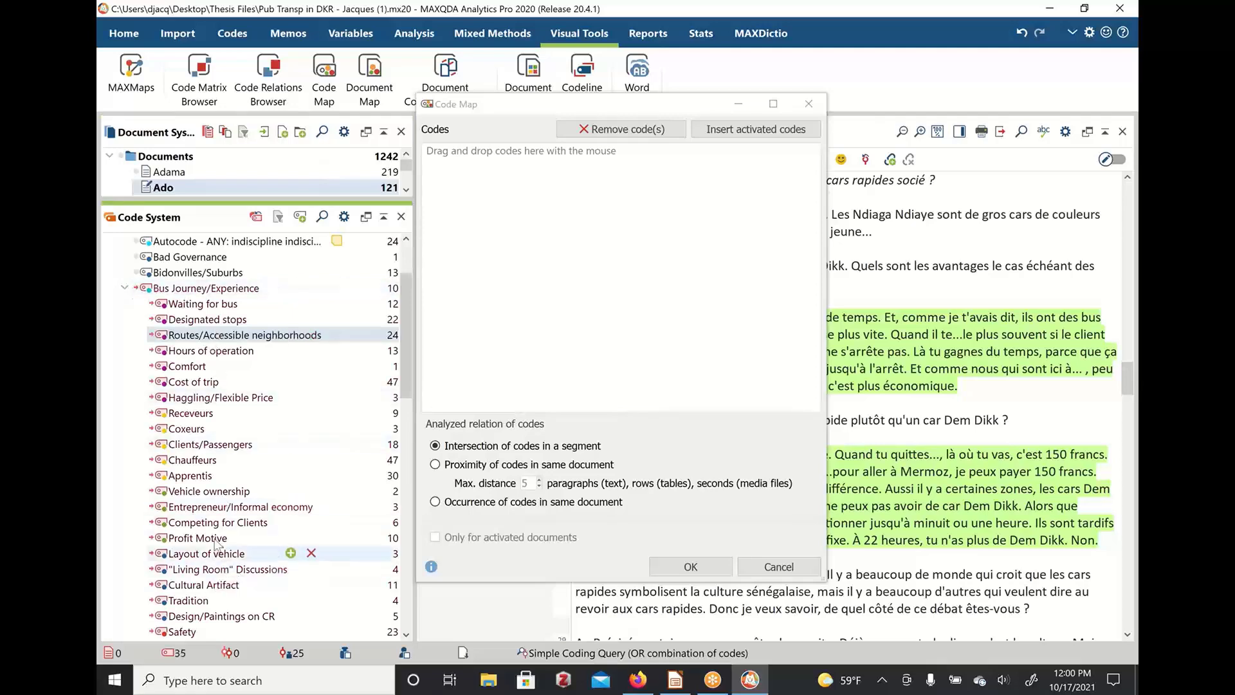
{"action": "left_click", "coordinate": [741, 137]}
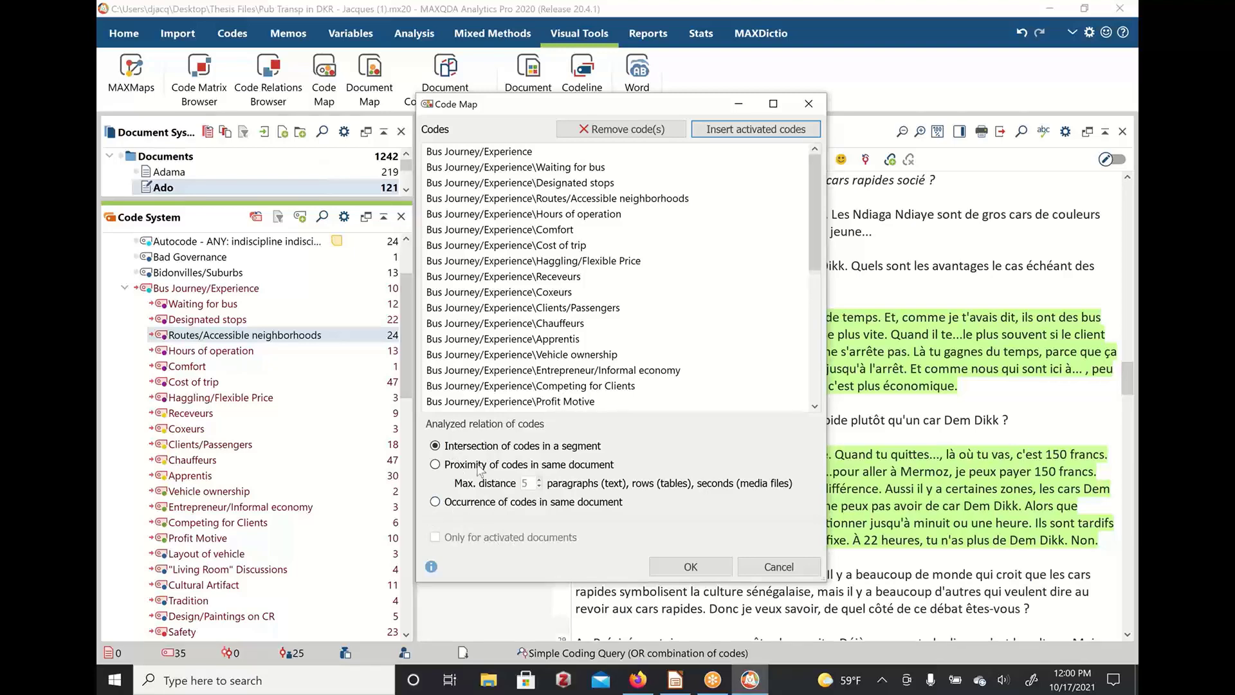
Select proximity of codes in the same document as the analyzed relation and examine the coded passages following the Designated stops segment
{"action": "left_click_drag", "start_coordinate": [574, 110], "coordinate": [859, 93]}
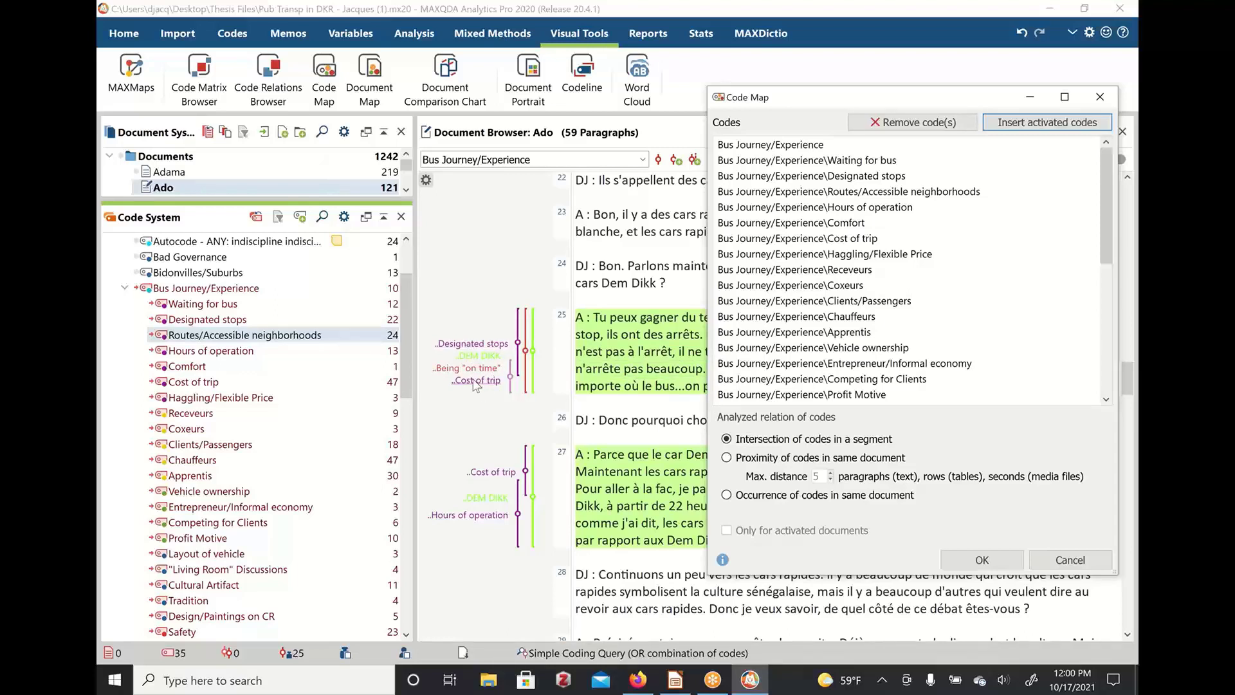
{"action": "left_click", "coordinate": [728, 458]}
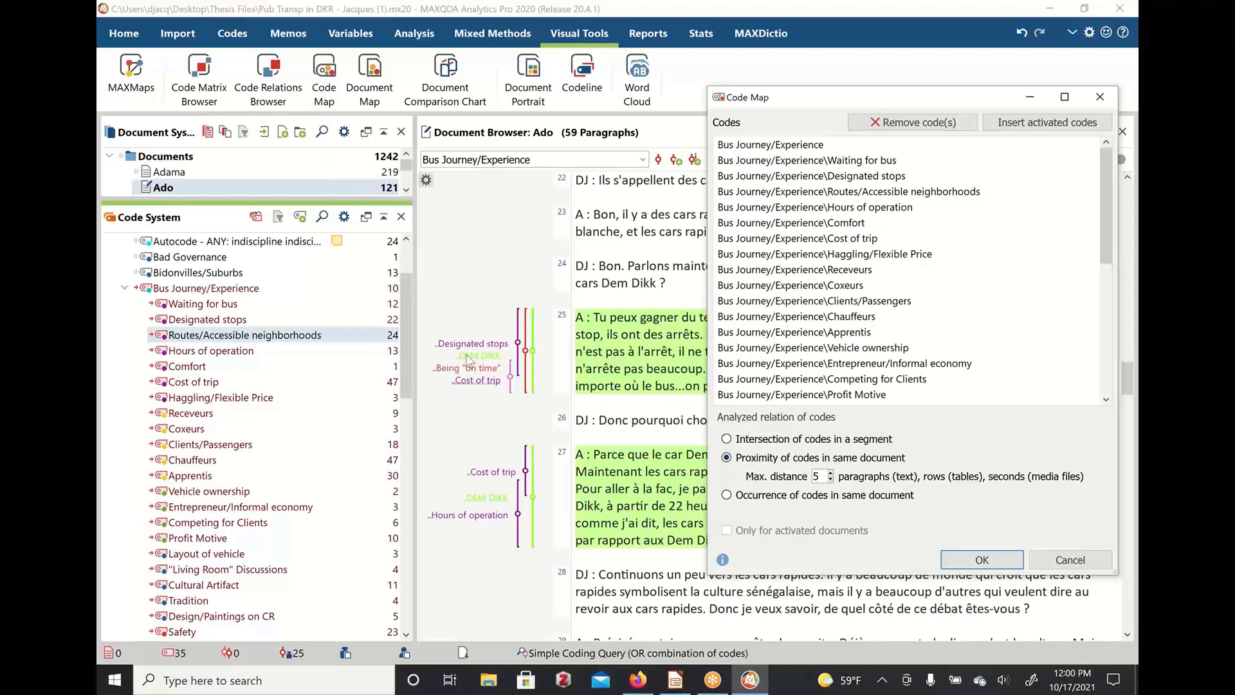
{"action": "left_click", "coordinate": [494, 348]}
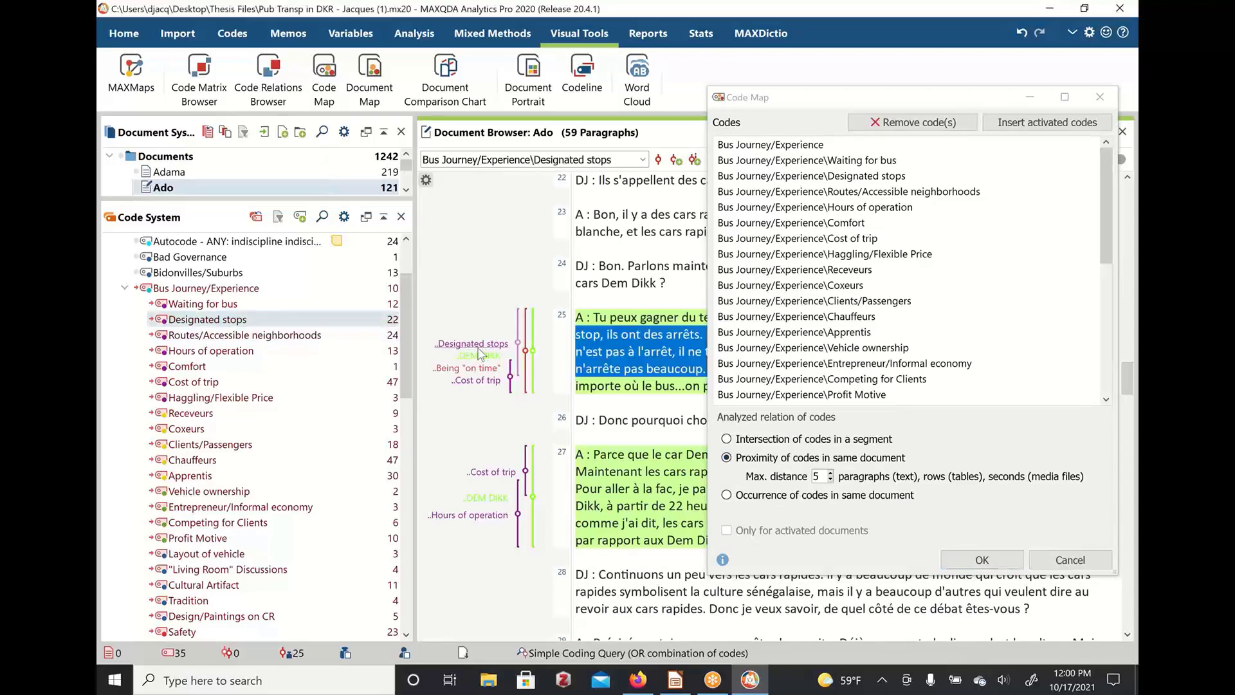
{"action": "mouse_move", "coordinate": [485, 350]}
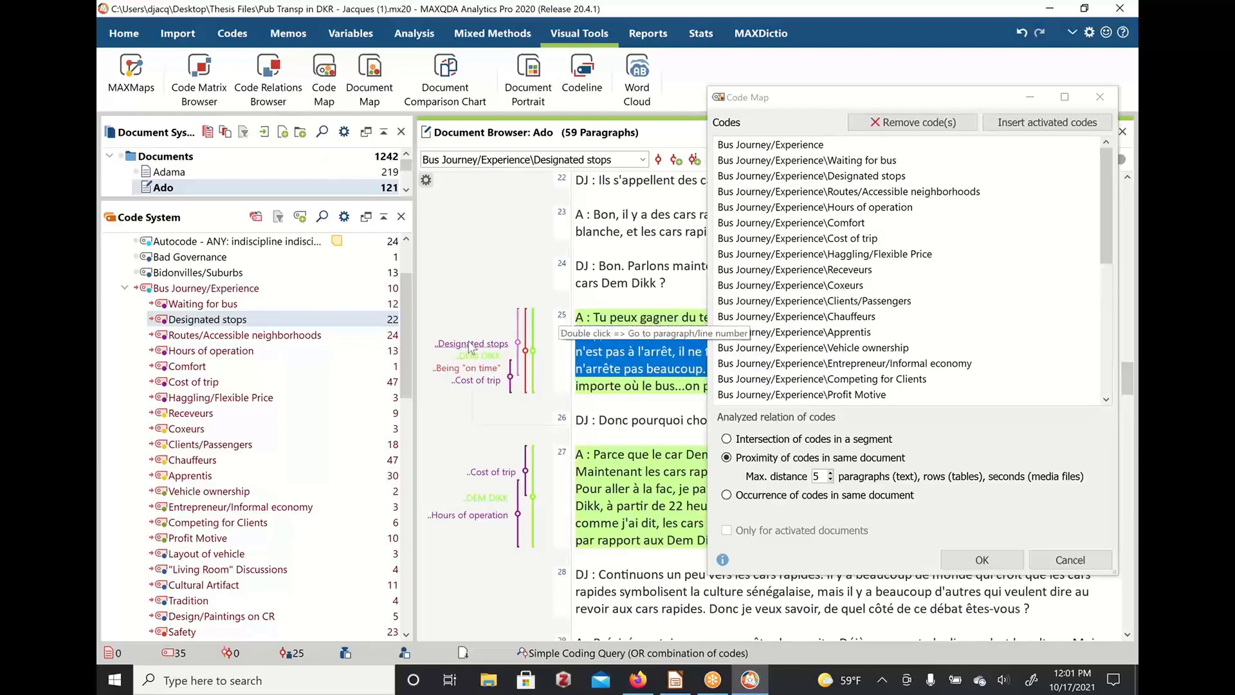
{"action": "scroll", "coordinate": [561, 450], "scroll_direction": "down", "scroll_amount": 2}
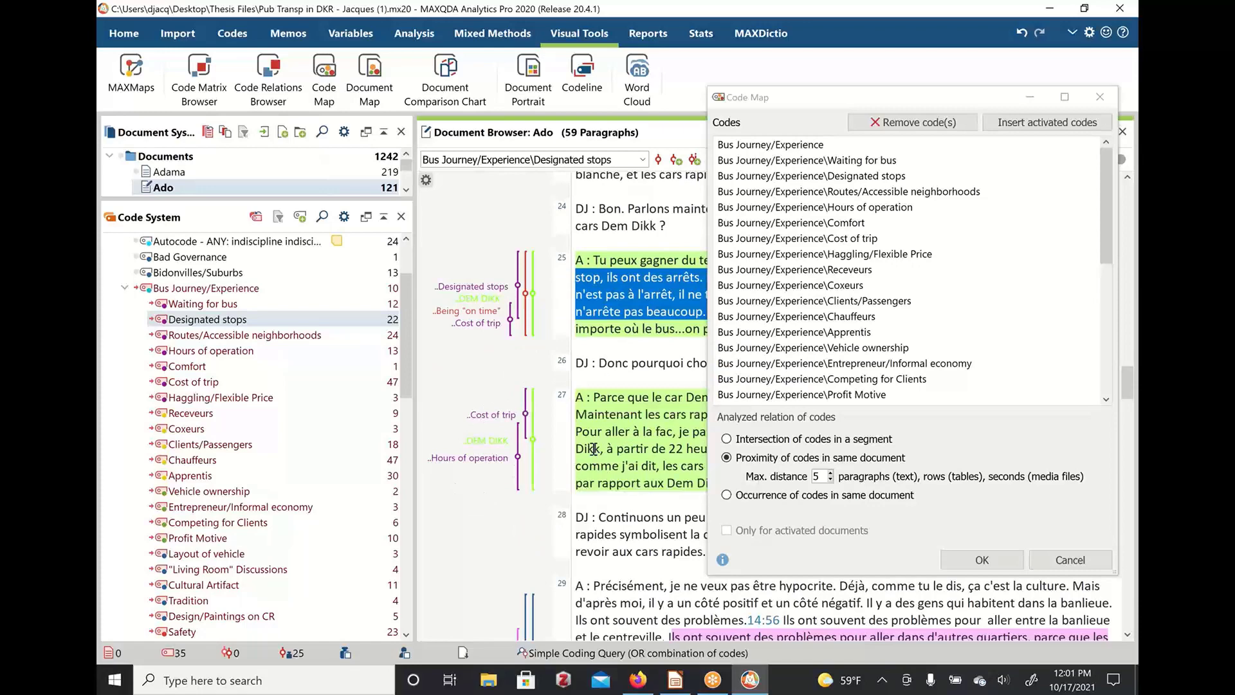
{"action": "scroll", "coordinate": [595, 450], "scroll_direction": "down", "scroll_amount": 5}
{"action": "scroll", "coordinate": [594, 449], "scroll_direction": "down", "scroll_amount": 1}
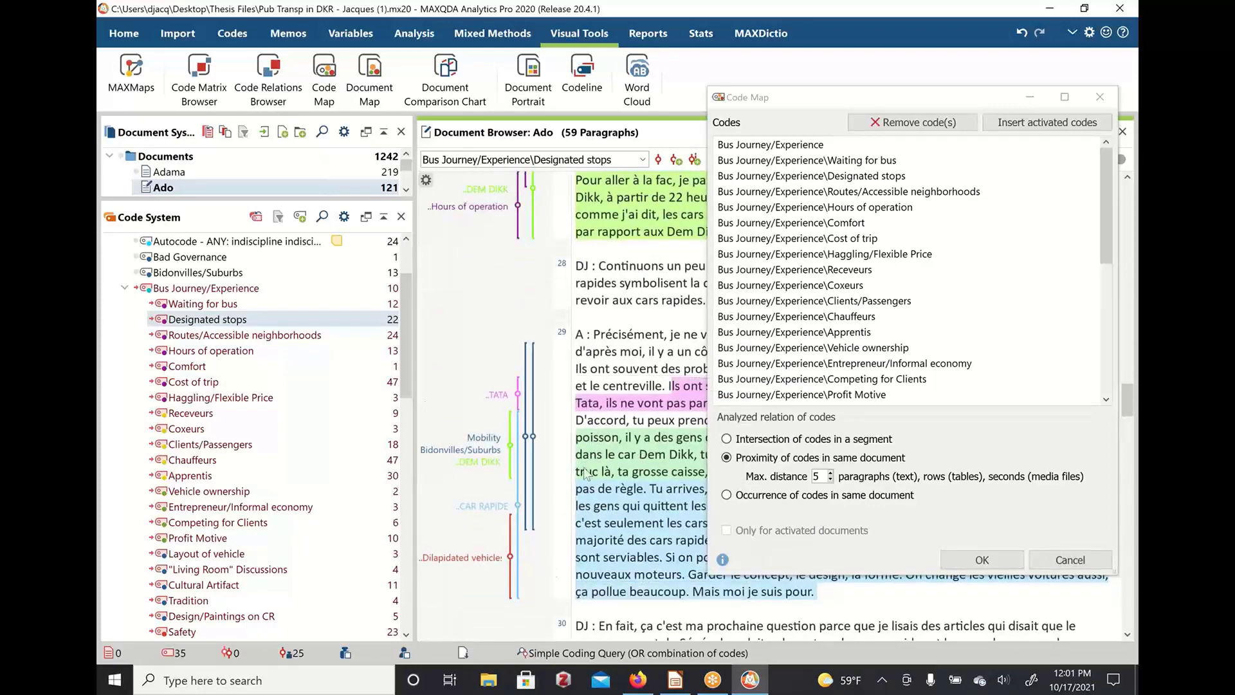
{"action": "scroll", "coordinate": [555, 494], "scroll_direction": "down", "scroll_amount": 5}
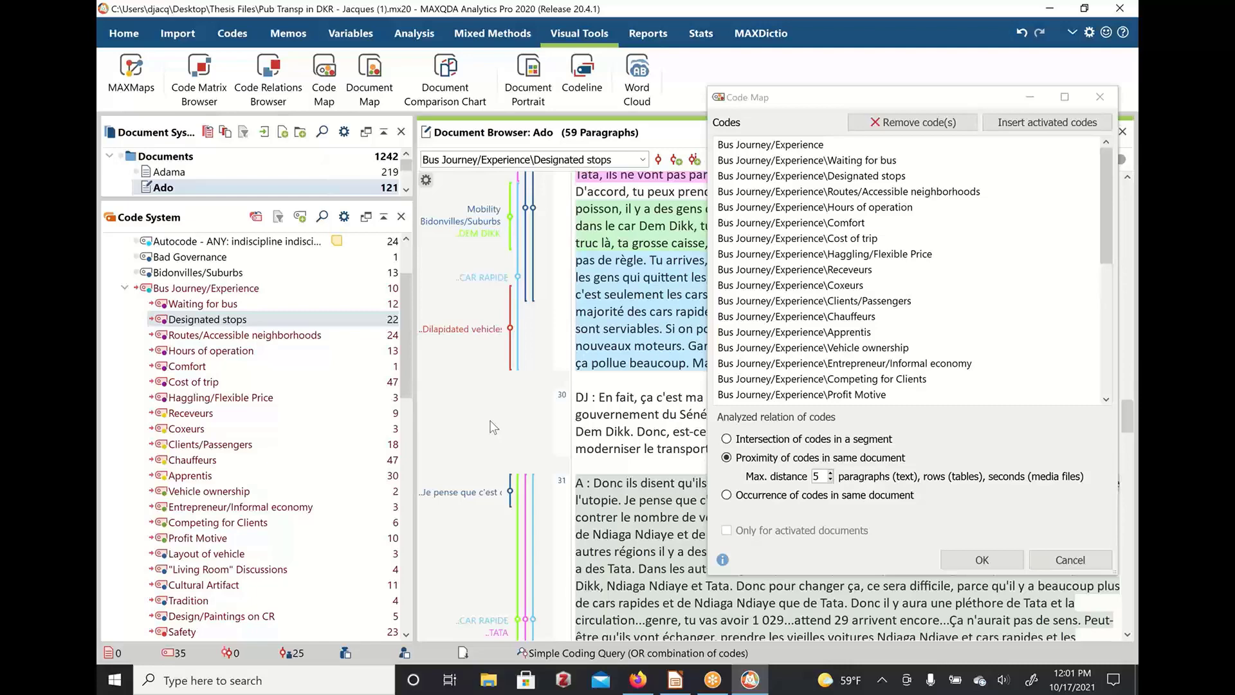
Try the occurrence relation, then generate the Code Map using the intersection of codes in a segment
{"action": "left_click", "coordinate": [792, 513]}
{"action": "left_click", "coordinate": [785, 503]}
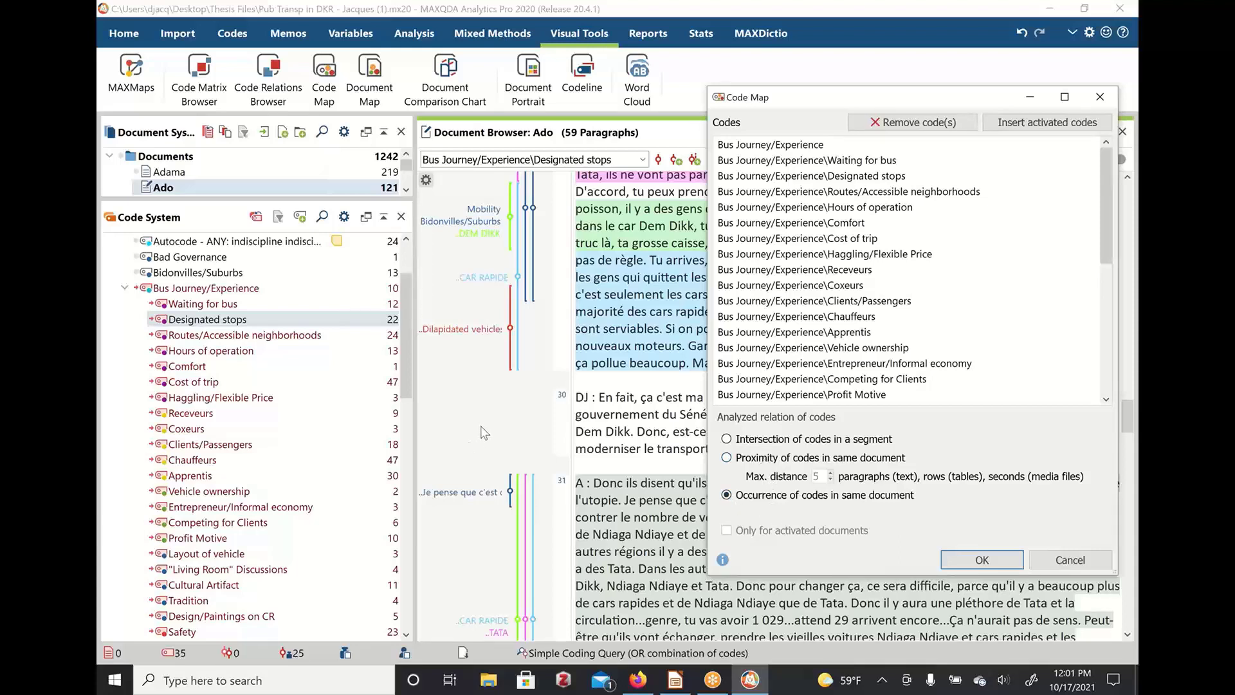
{"action": "scroll", "coordinate": [485, 432], "scroll_direction": "up", "scroll_amount": 2}
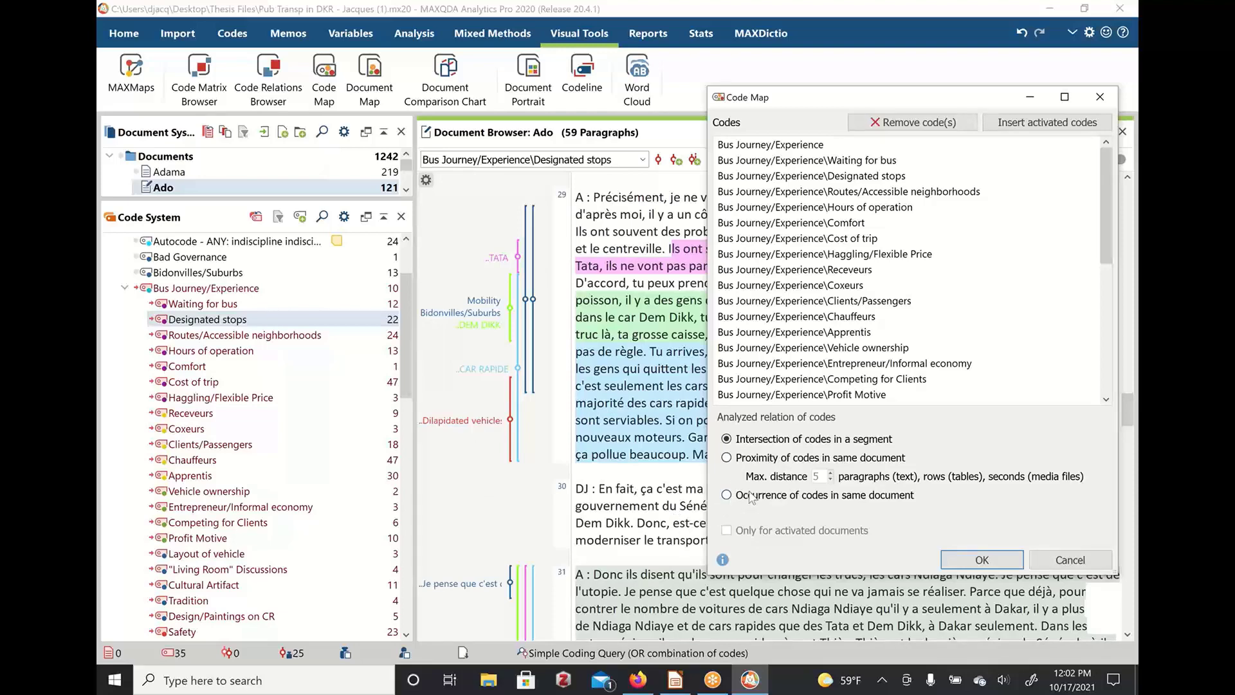
{"action": "left_click", "coordinate": [981, 561]}
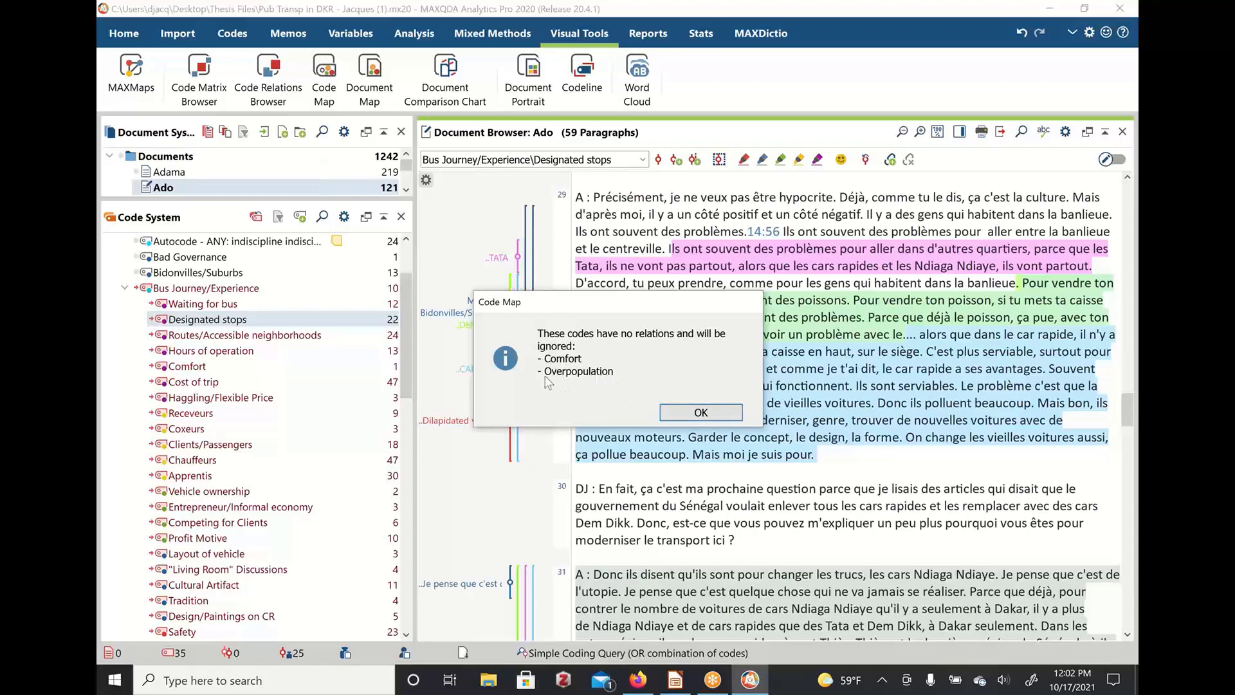
{"action": "left_click", "coordinate": [707, 419]}
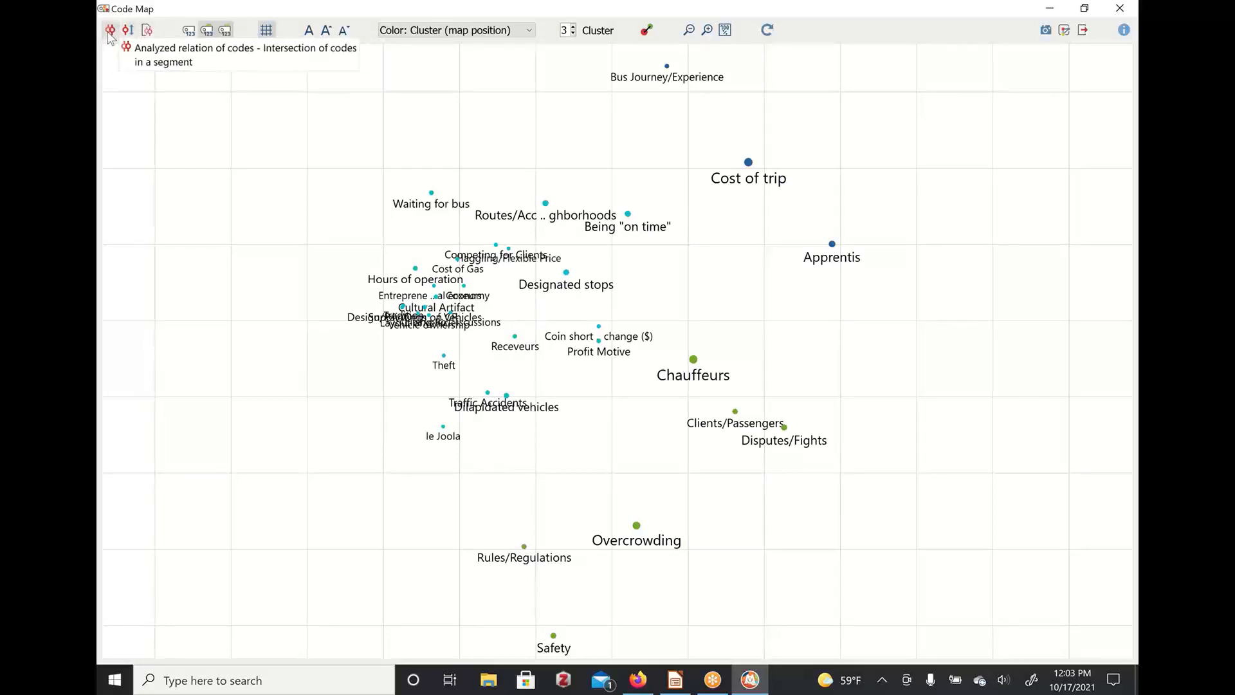
Try switching the map to code proximity with a maximum distance of 8 paragraphs
{"action": "left_click", "coordinate": [128, 34]}
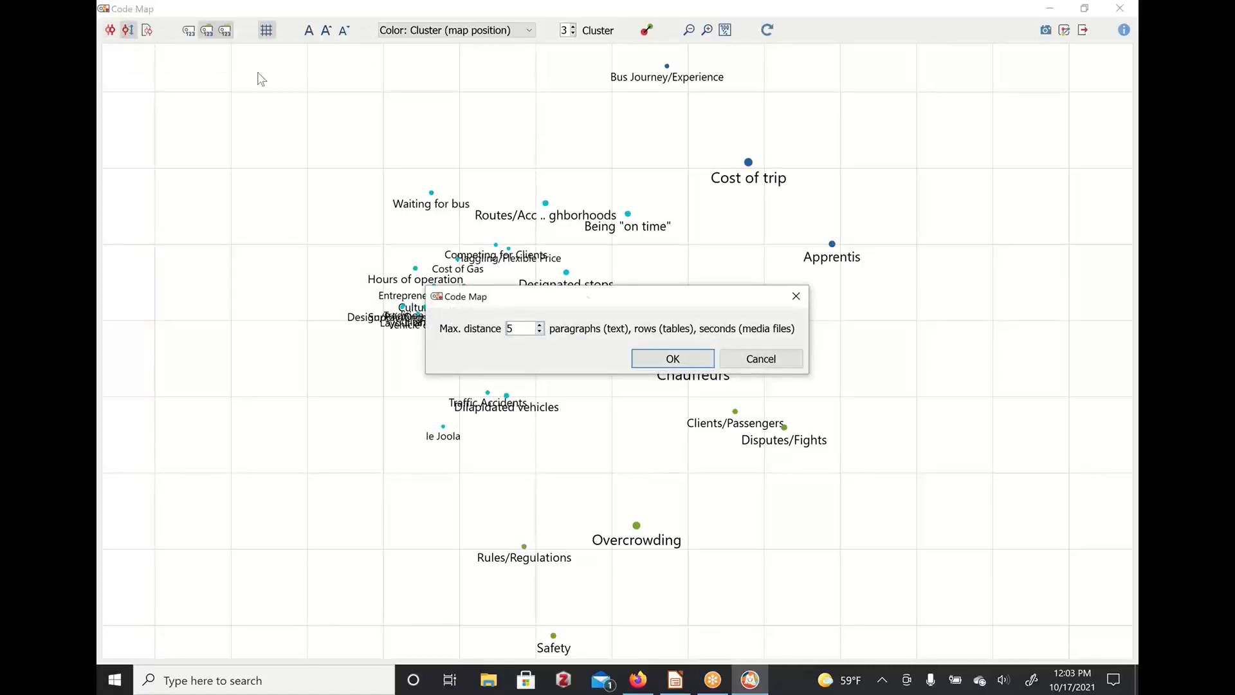
{"action": "left_click", "coordinate": [539, 325]}
{"action": "left_click", "coordinate": [999, 254]}
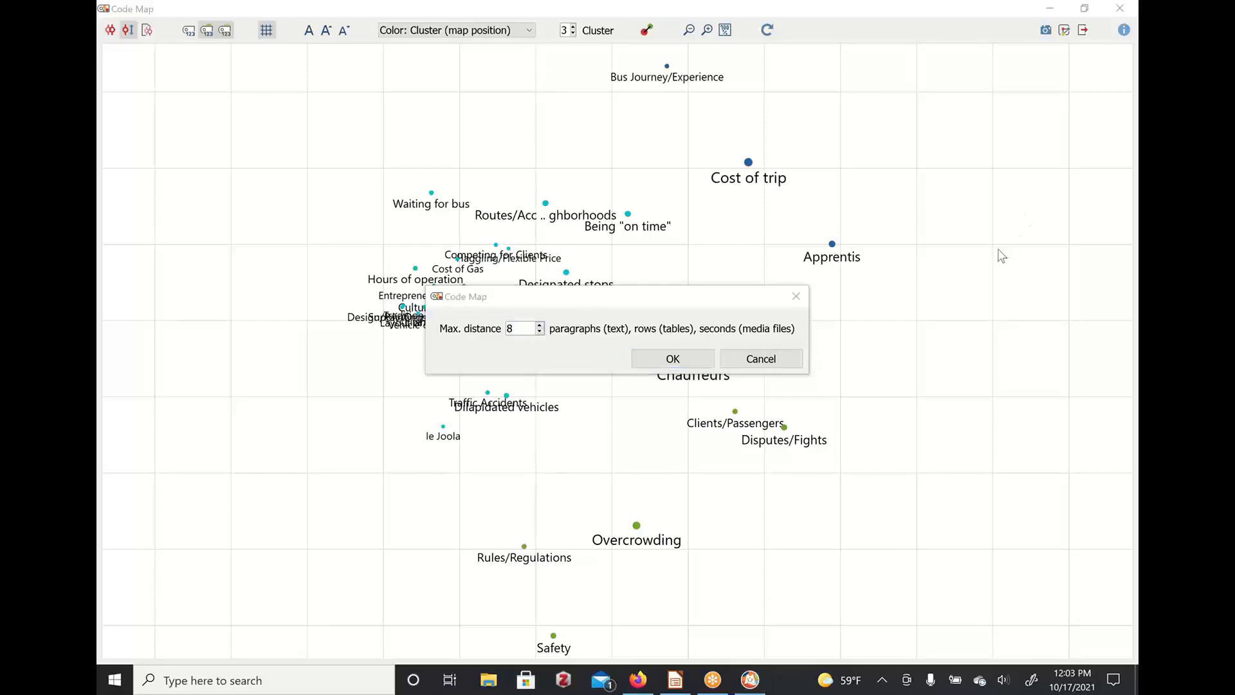
{"action": "left_click", "coordinate": [761, 358]}
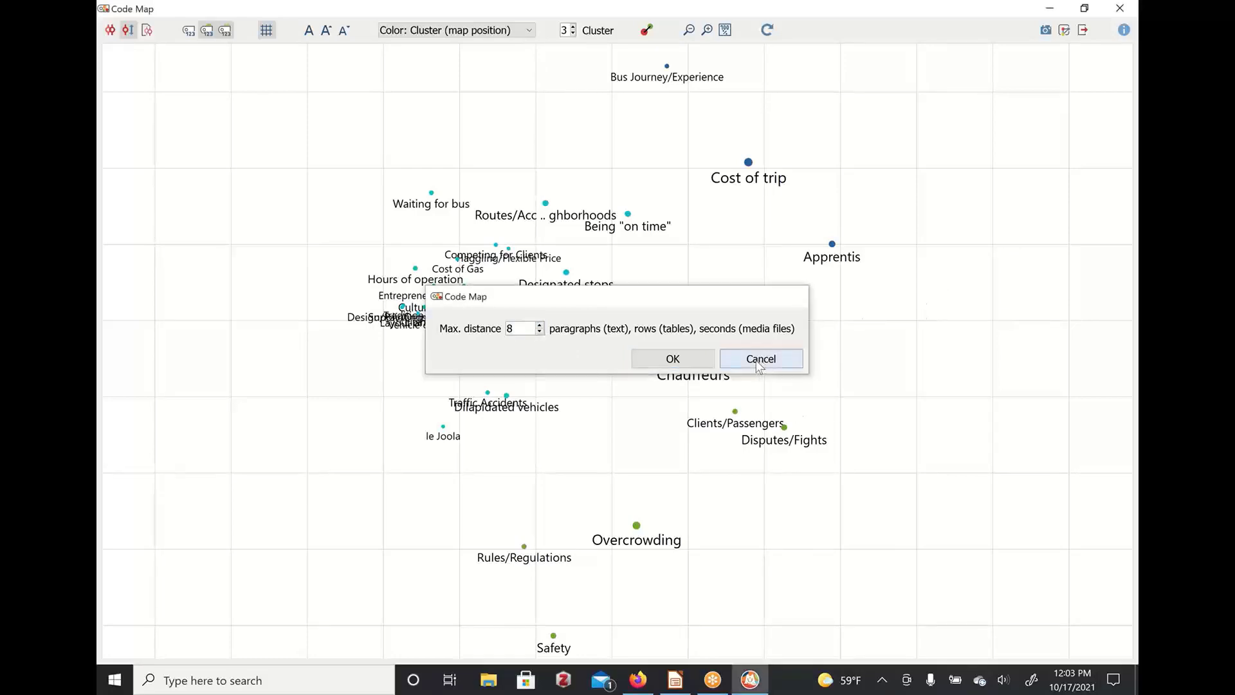
Close the map, start a new Code Map, and remove all Bus Journey/Experience codes from its code list
{"action": "left_click", "coordinate": [1120, 8]}
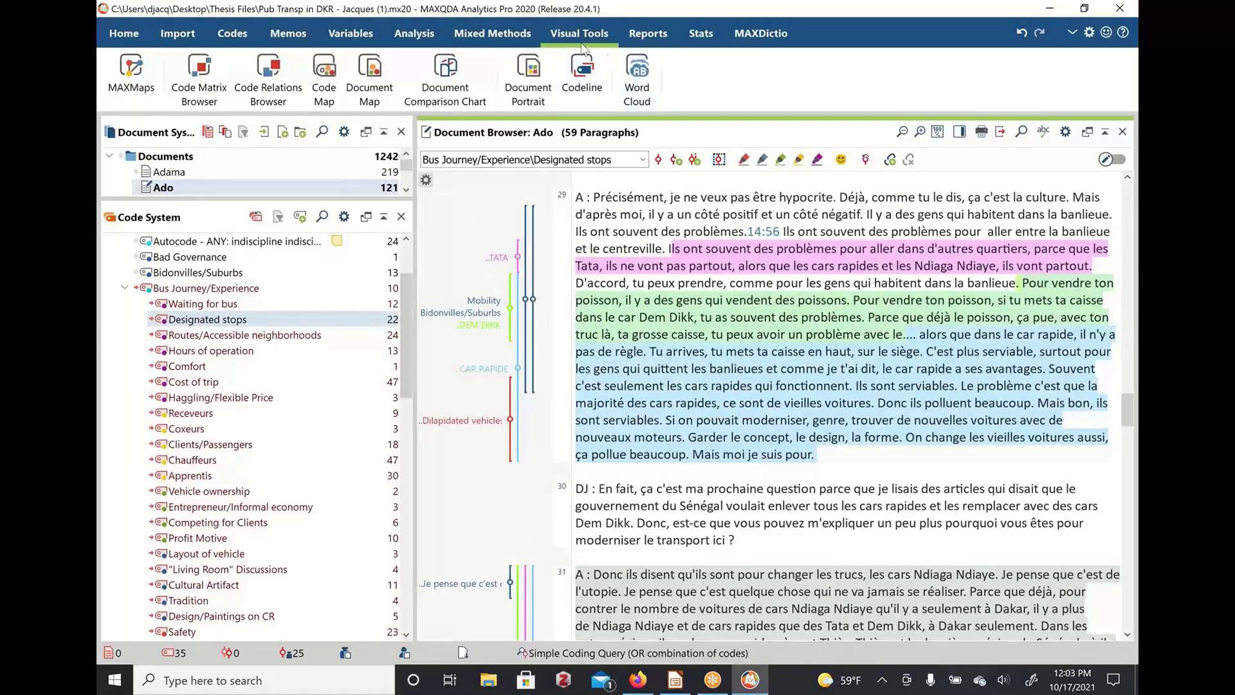
{"action": "left_click", "coordinate": [325, 89]}
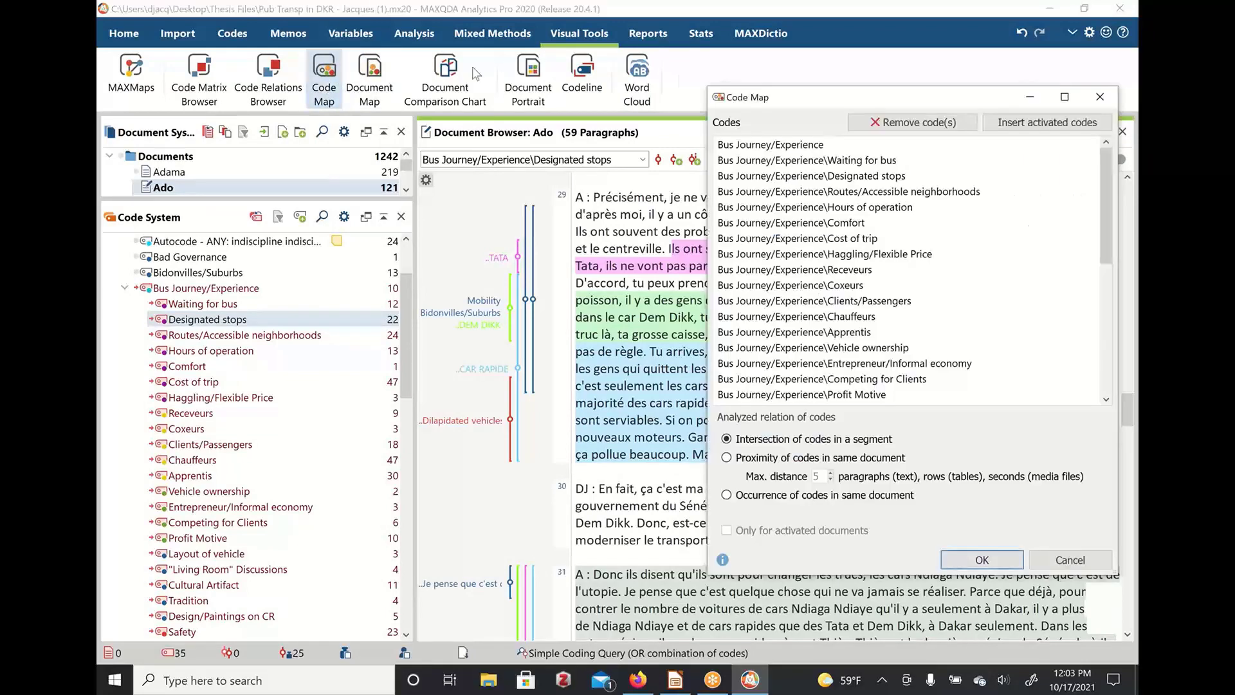
{"action": "left_click_drag", "start_coordinate": [705, 101], "coordinate": [437, 85]}
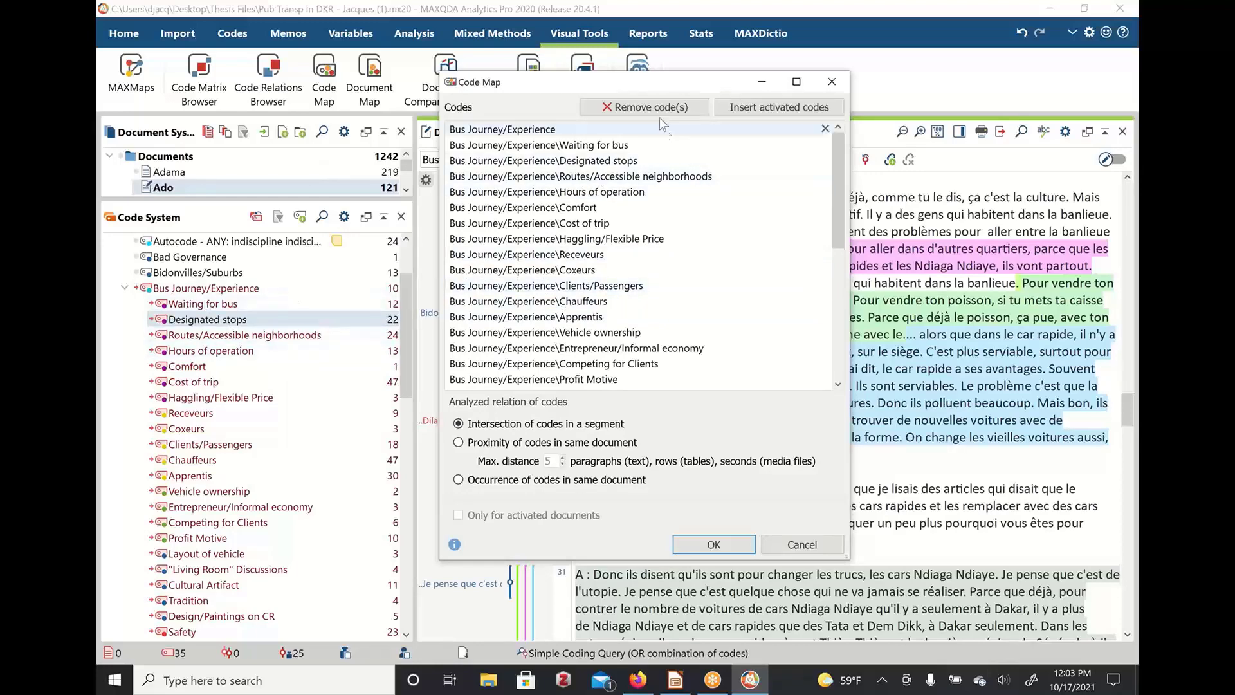
{"action": "left_click", "coordinate": [575, 131]}
{"action": "scroll", "coordinate": [558, 360], "scroll_direction": "down", "scroll_amount": 7}
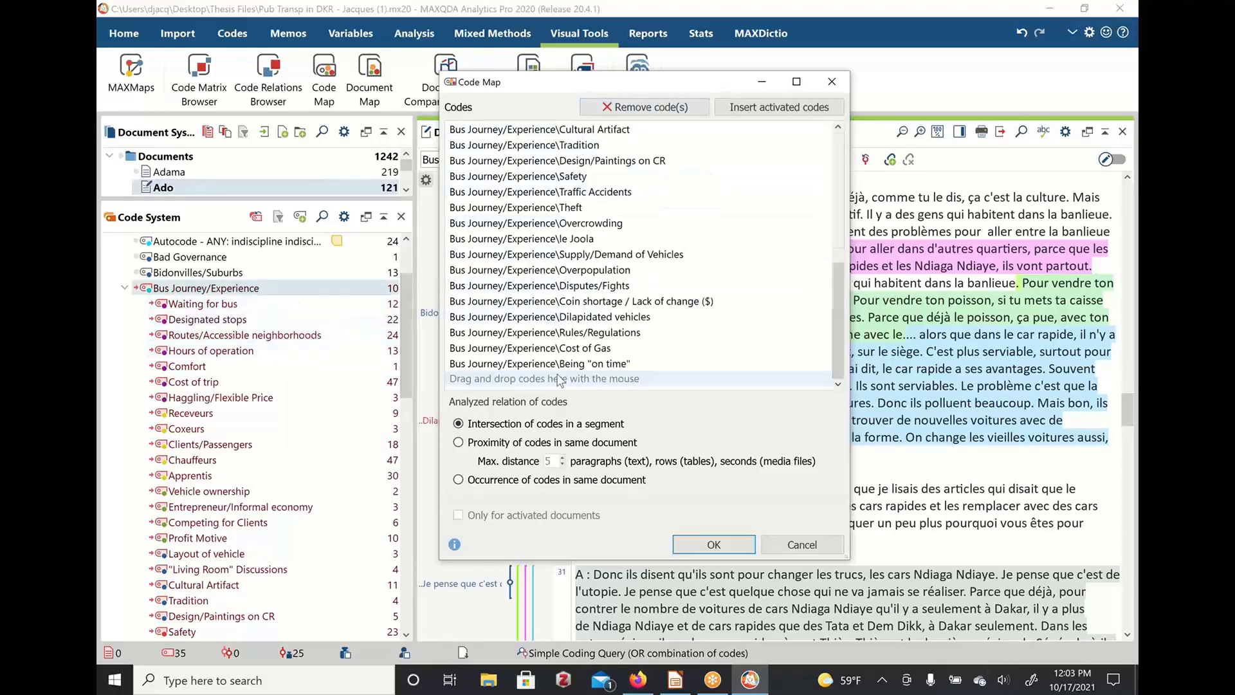
{"action": "left_click", "coordinate": [556, 366], "text": "shift"}
{"action": "left_click", "coordinate": [647, 109]}
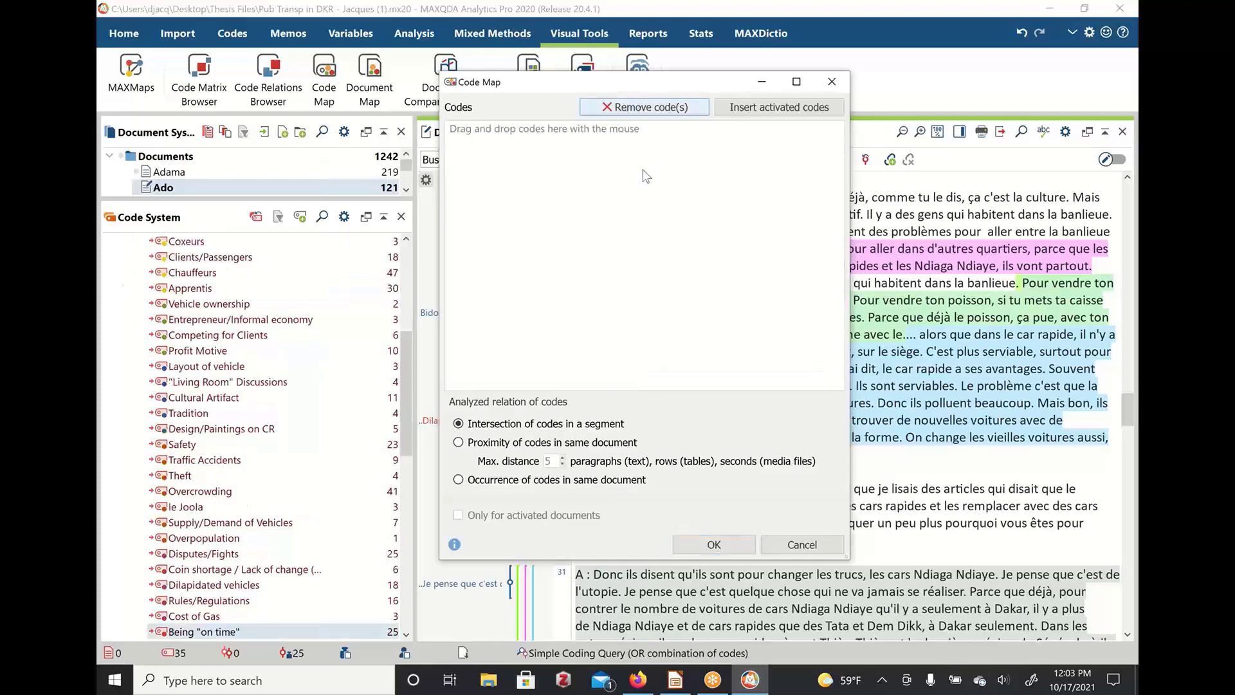
Add the codes Education, "Recycle" Bus Drivers and Abdoulaye Wade individually from the code system to the Code Map list
{"action": "scroll", "coordinate": [334, 351], "scroll_direction": "up", "scroll_amount": 1}
{"action": "scroll", "coordinate": [334, 351], "scroll_direction": "up", "scroll_amount": 5}
{"action": "left_click_drag", "start_coordinate": [290, 272], "coordinate": [599, 145]}
{"action": "left_click_drag", "start_coordinate": [186, 274], "coordinate": [544, 139]}
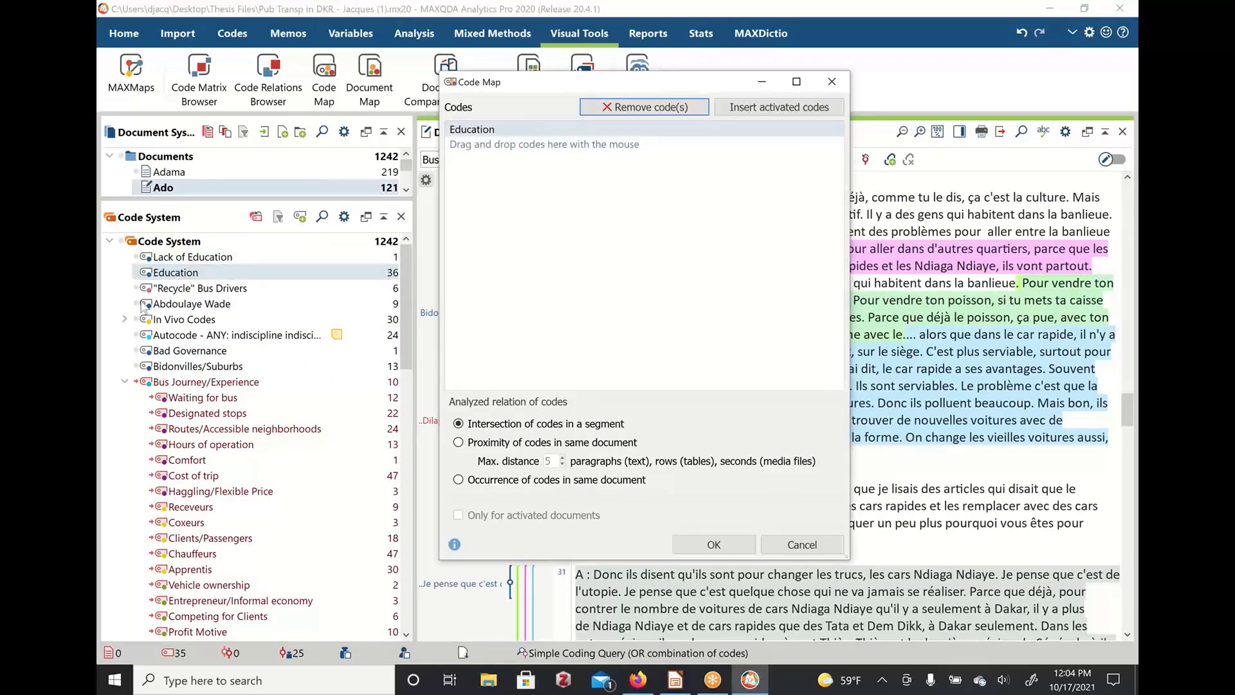
{"action": "left_click_drag", "start_coordinate": [179, 288], "coordinate": [504, 169]}
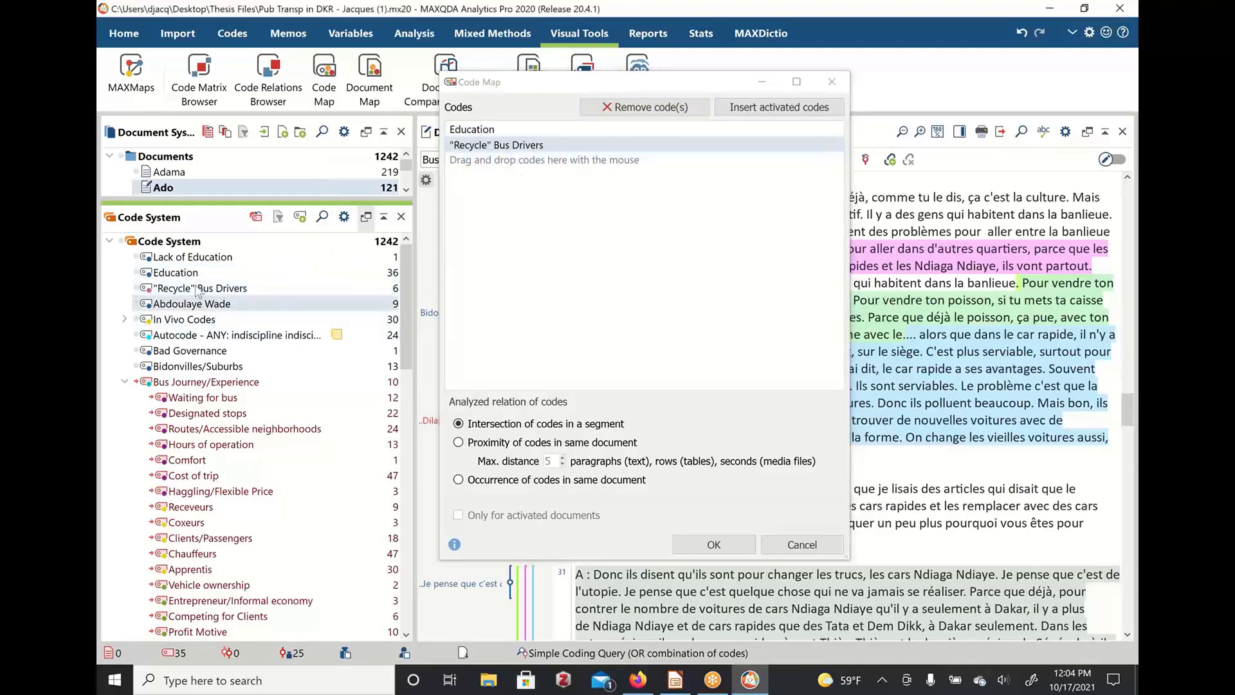
{"action": "left_click_drag", "start_coordinate": [166, 305], "coordinate": [568, 168]}
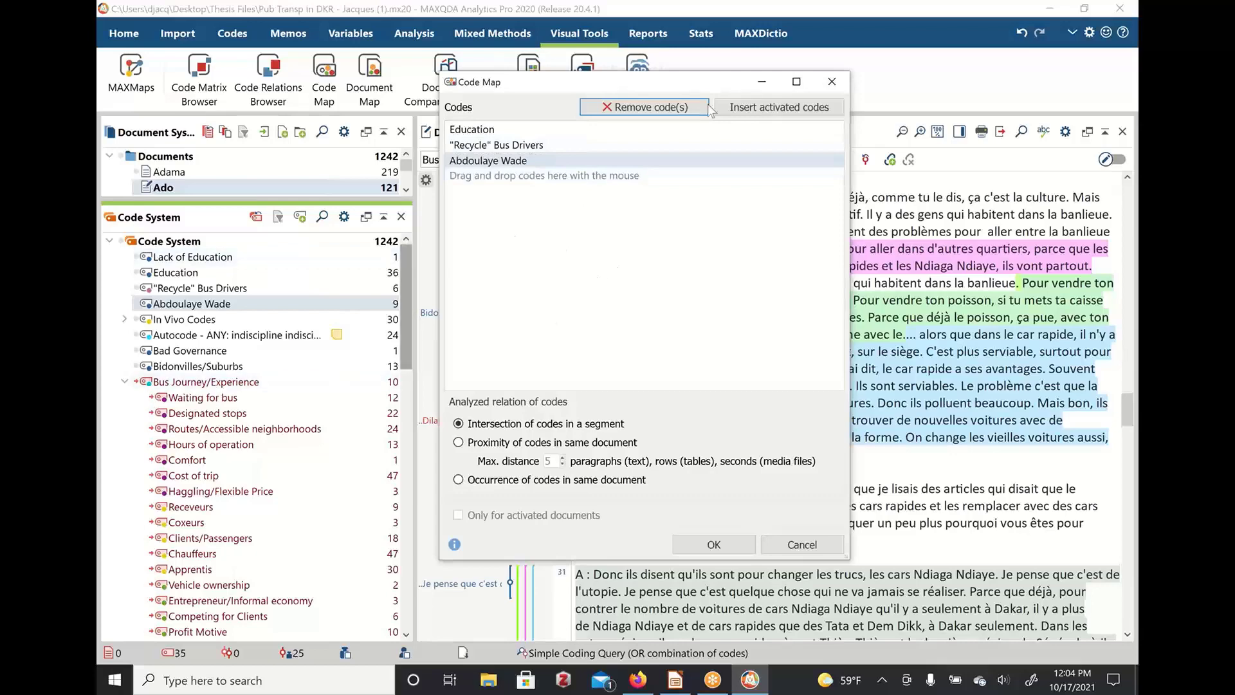
Replace the individually added codes with the activated Bus Journey/Experience codes and review the list
{"action": "left_click", "coordinate": [757, 117]}
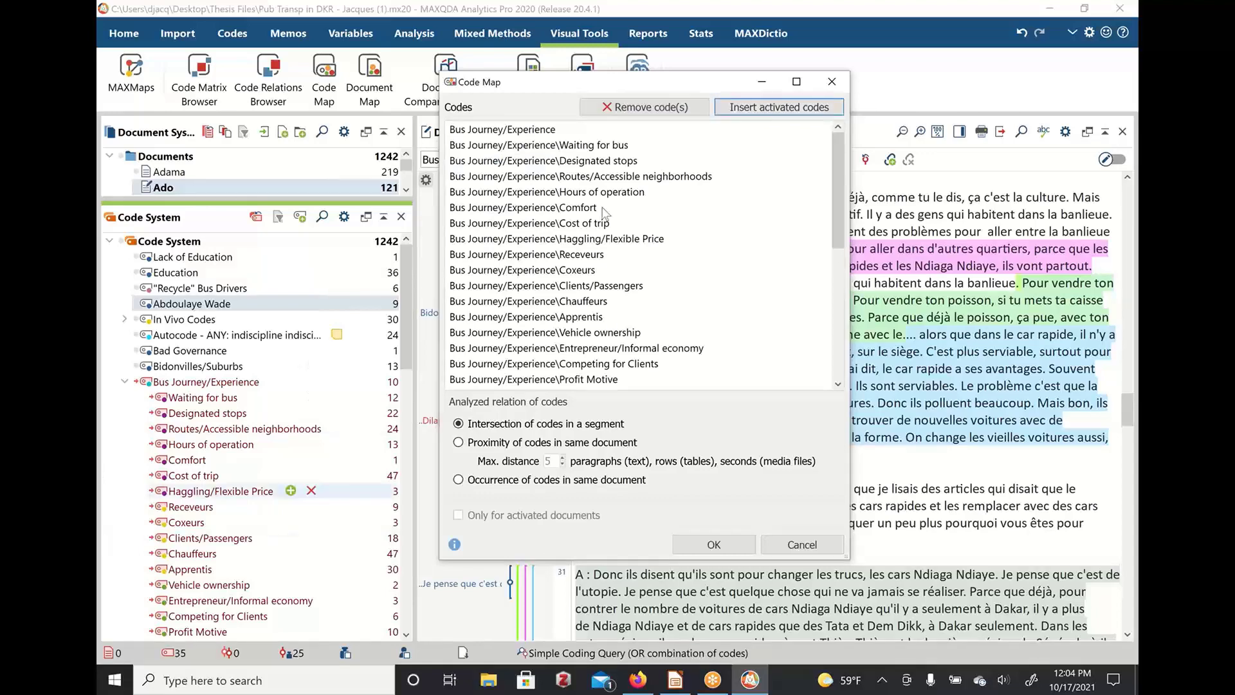
{"action": "scroll", "coordinate": [618, 295], "scroll_direction": "down", "scroll_amount": 3}
{"action": "scroll", "coordinate": [618, 296], "scroll_direction": "up", "scroll_amount": 2}
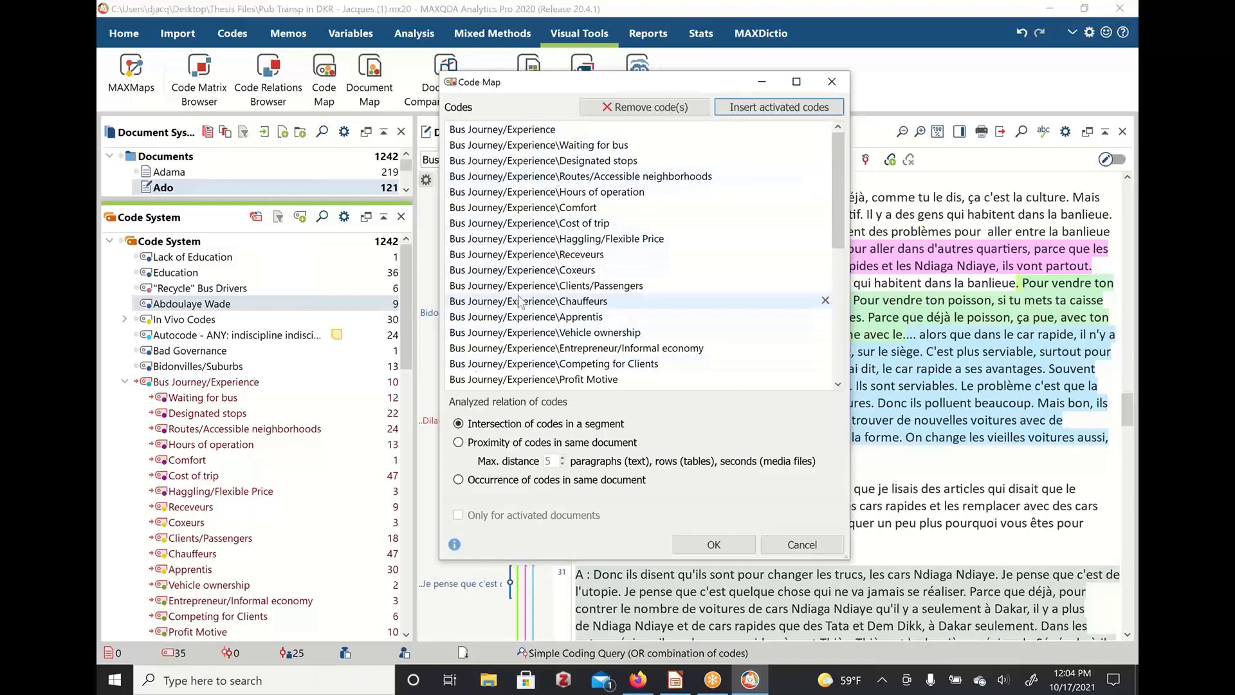
Remove Bus Journey/Experience, Designated stops, Routes/Accessible neighborhoods, Hours of operation and Comfort one by one from the Code Map list
{"action": "left_click", "coordinate": [509, 129]}
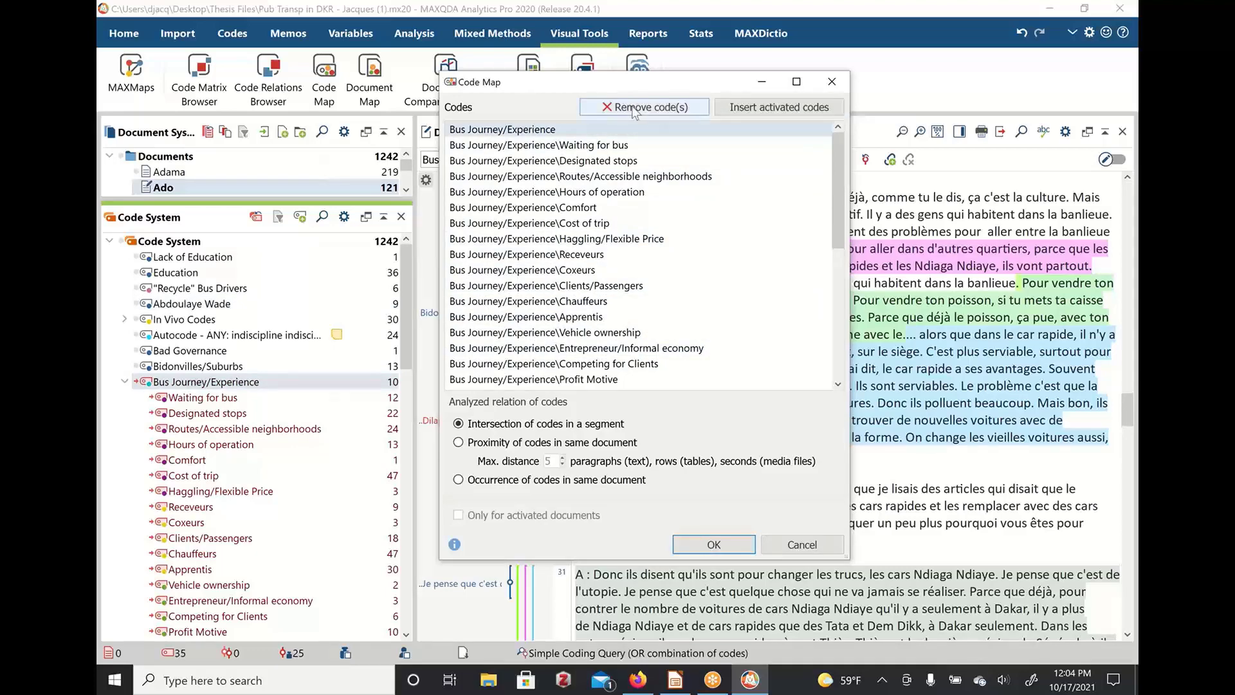
{"action": "left_click", "coordinate": [630, 108]}
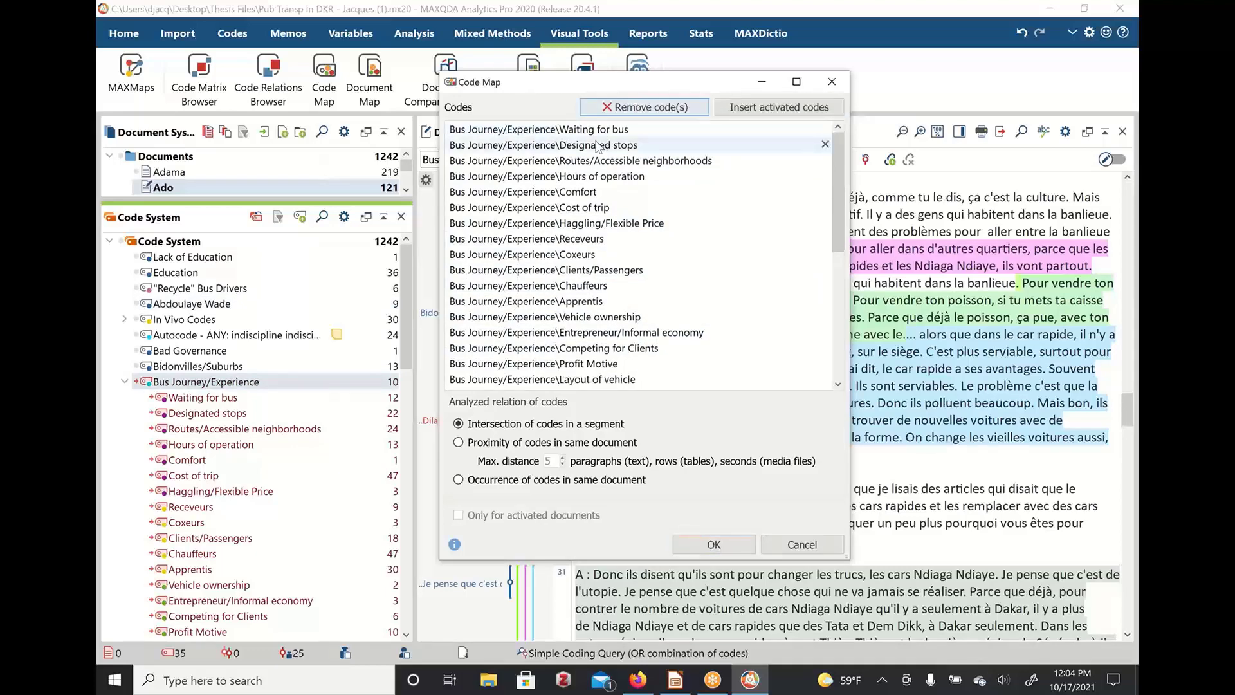
{"action": "left_click", "coordinate": [544, 145]}
{"action": "left_click", "coordinate": [634, 108]}
{"action": "left_click", "coordinate": [630, 107]}
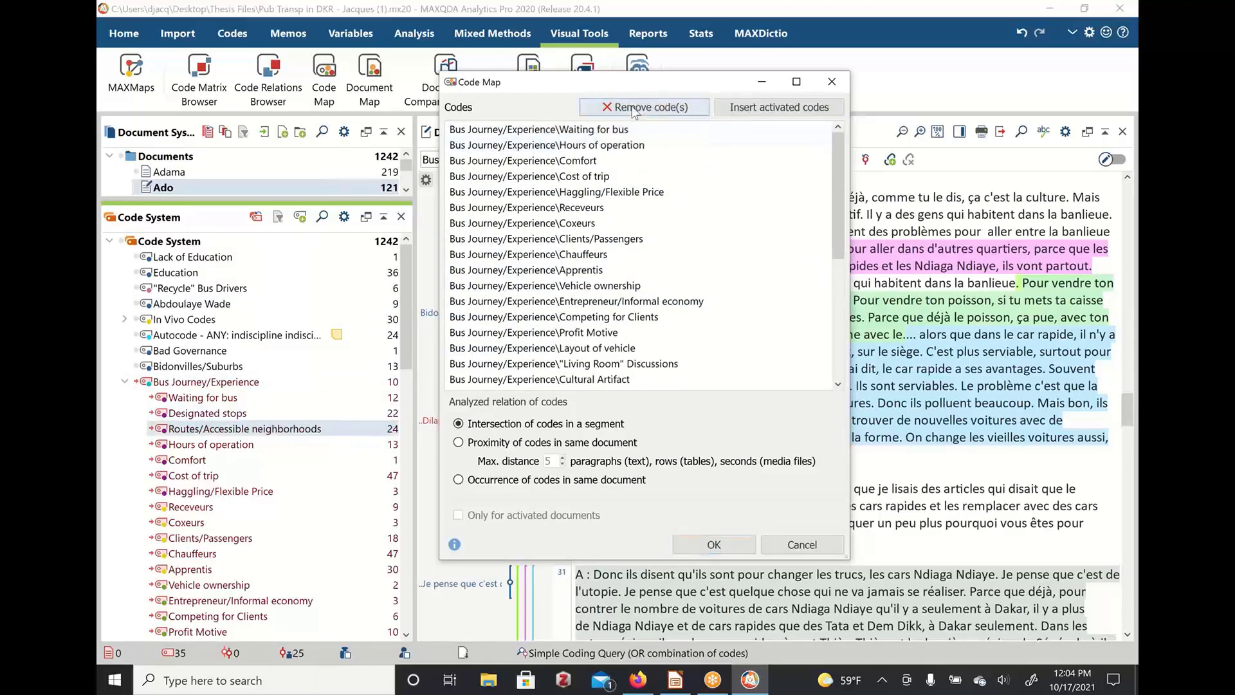
{"action": "left_click", "coordinate": [630, 108]}
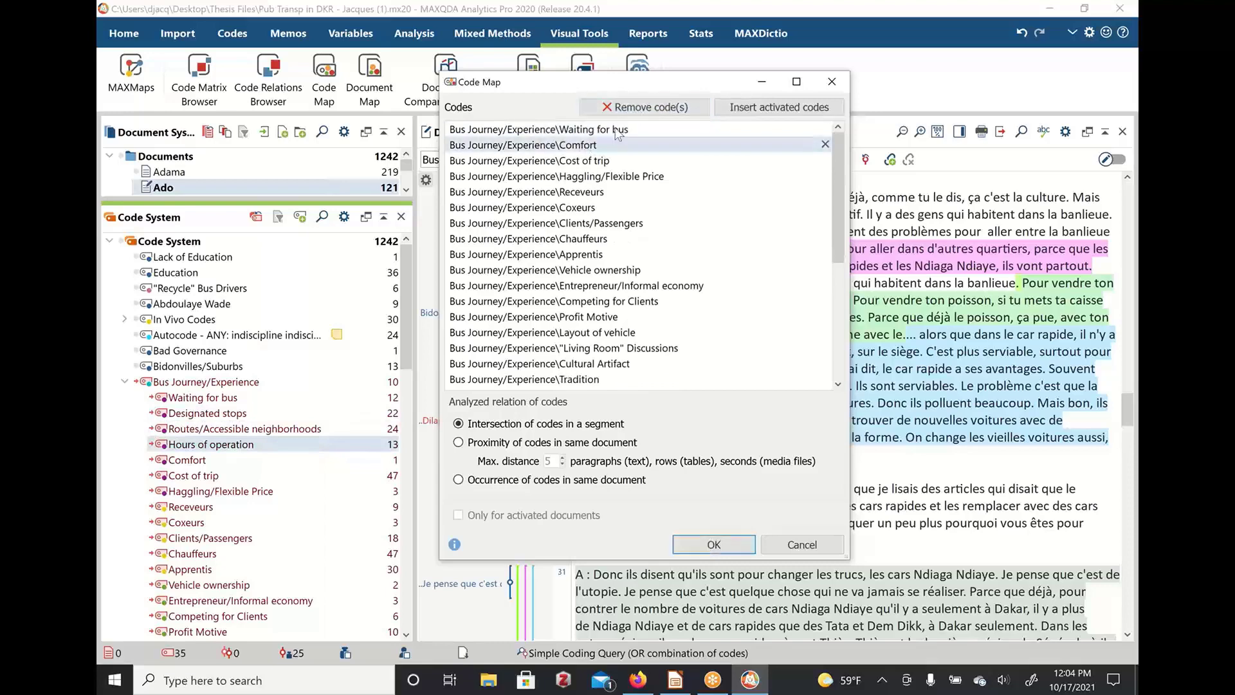
{"action": "left_click", "coordinate": [653, 111]}
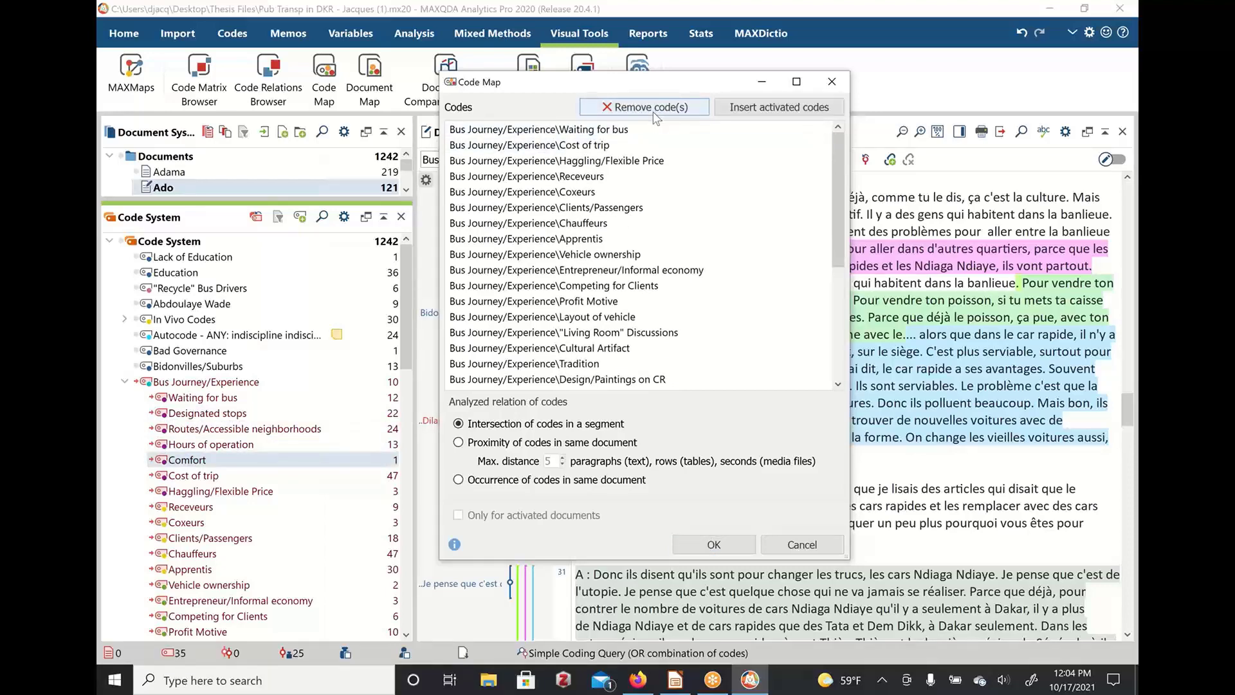
Clear all remaining codes from the Code Map list and insert the activated codes again
{"action": "left_click", "coordinate": [598, 129]}
{"action": "left_click", "coordinate": [587, 380], "text": "shift"}
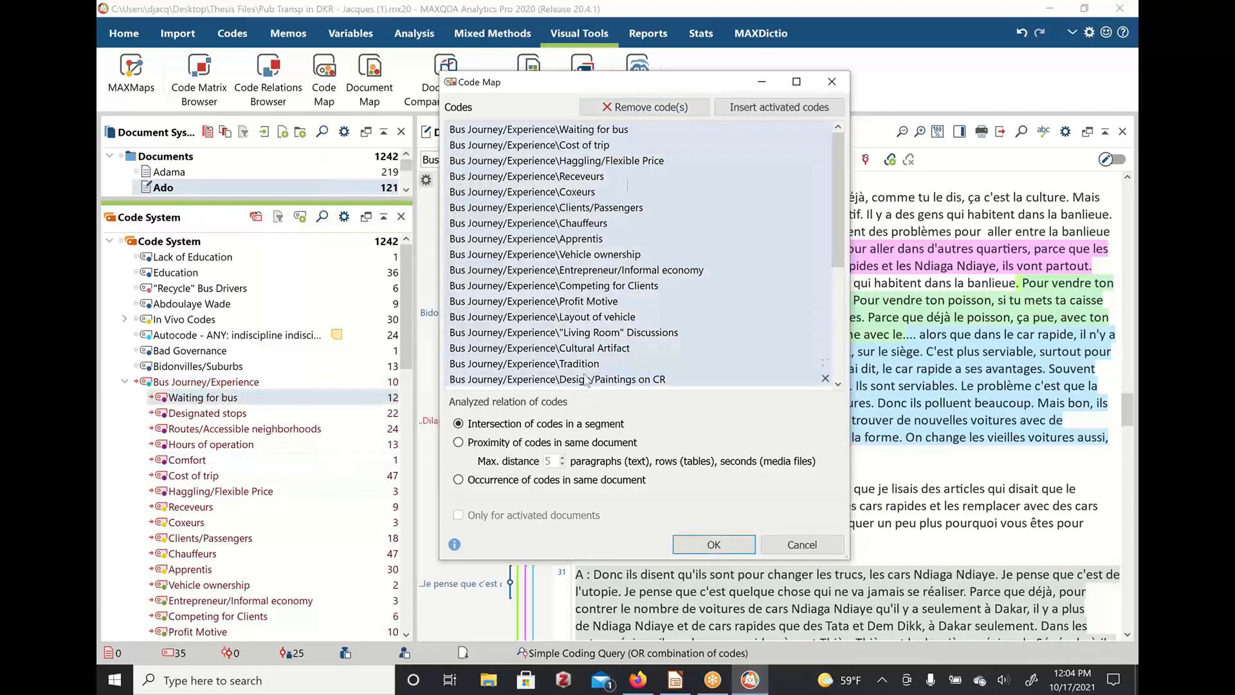
{"action": "left_click", "coordinate": [659, 111]}
{"action": "left_click", "coordinate": [582, 317], "text": "shift"}
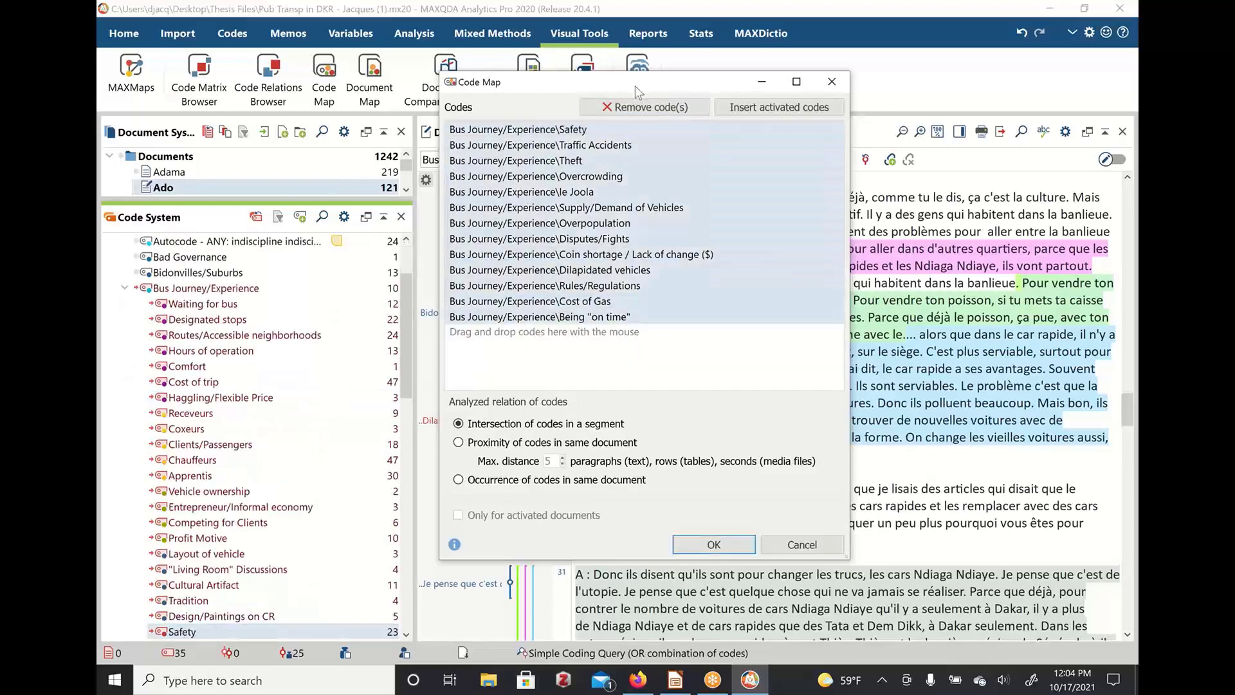
{"action": "left_click", "coordinate": [629, 109]}
{"action": "left_click", "coordinate": [753, 109]}
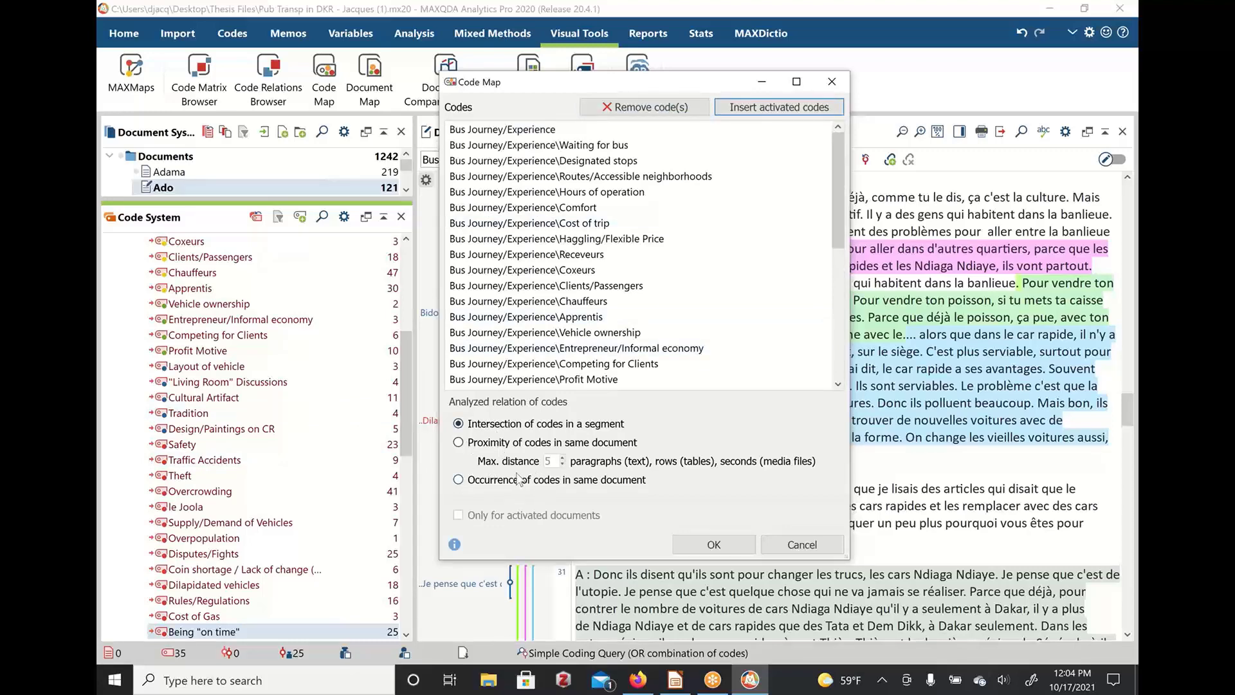
Try the proximity and occurrence relations, then return the analyzed relation to intersection of codes in a segment
{"action": "left_click_drag", "start_coordinate": [481, 89], "coordinate": [688, 106]}
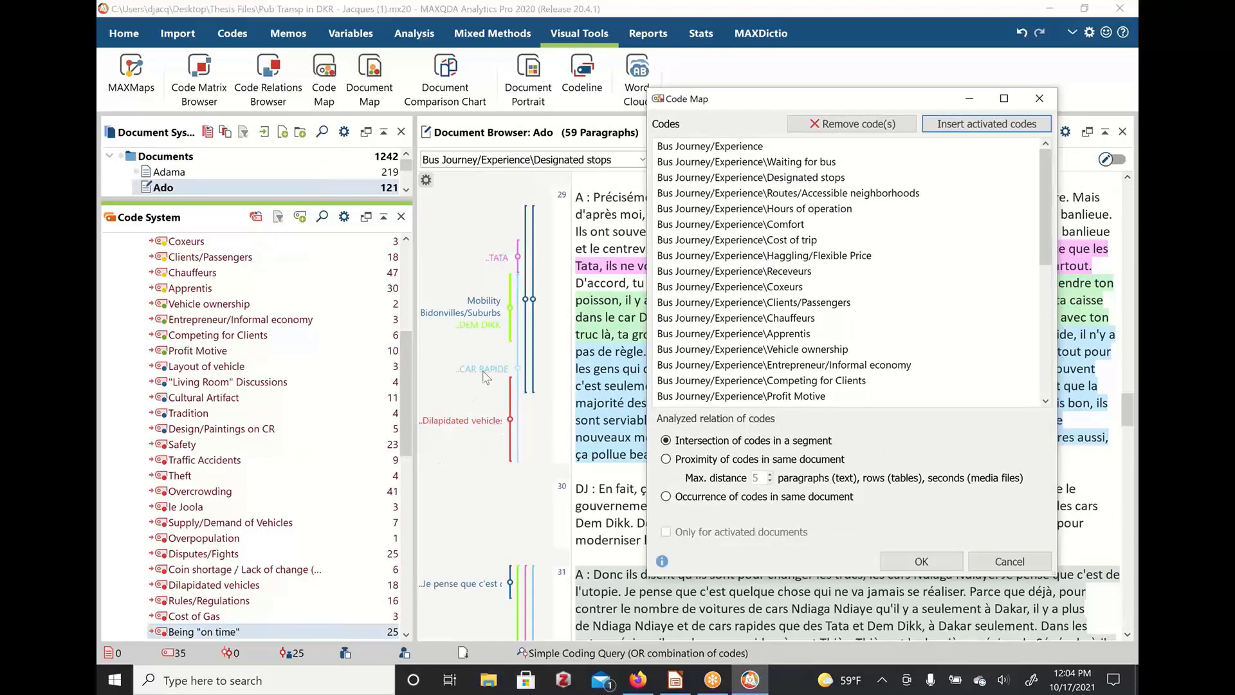
{"action": "left_click", "coordinate": [666, 459]}
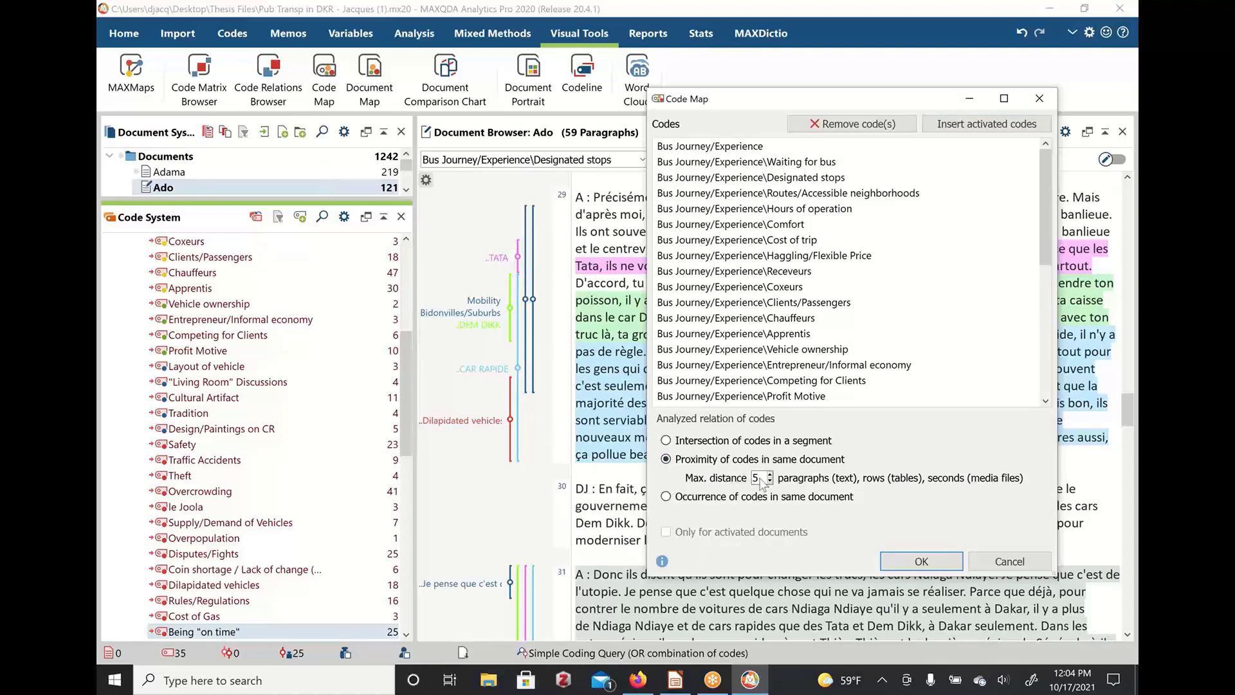
{"action": "left_click", "coordinate": [669, 498]}
{"action": "left_click_drag", "start_coordinate": [736, 115], "coordinate": [434, 105]}
{"action": "left_click", "coordinate": [364, 431]}
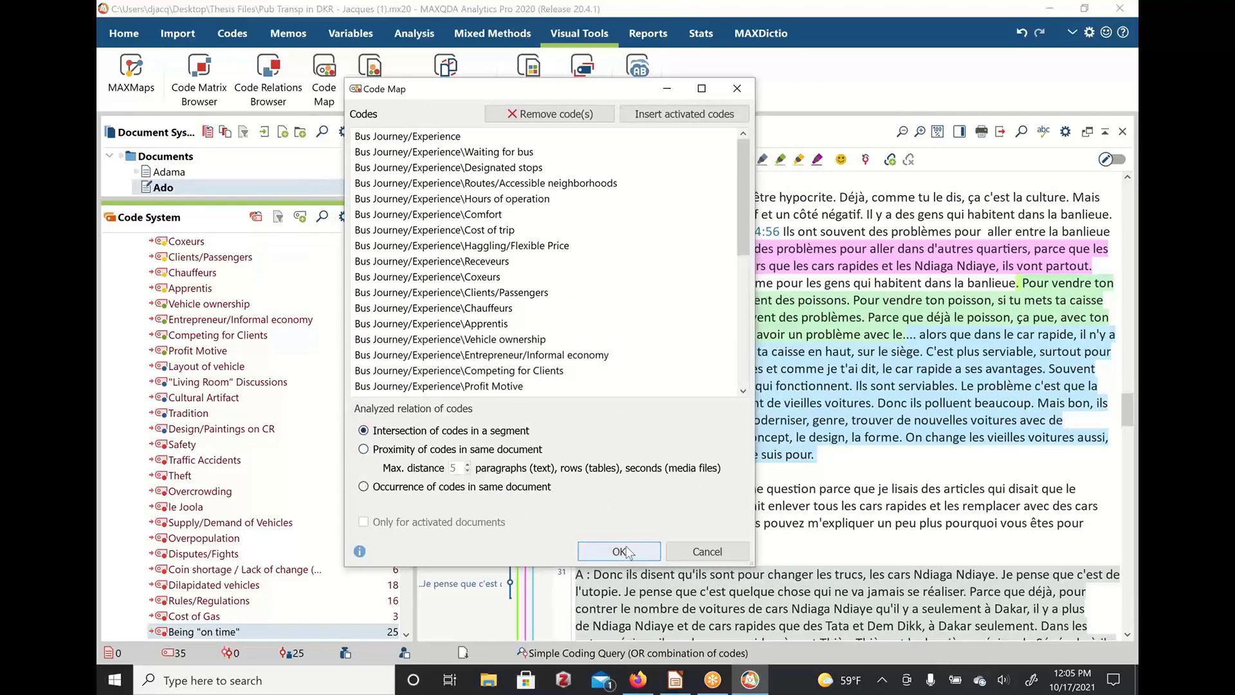
Generate the Code Map for the activated codes by intersection of codes in a segment
{"action": "left_click", "coordinate": [628, 552]}
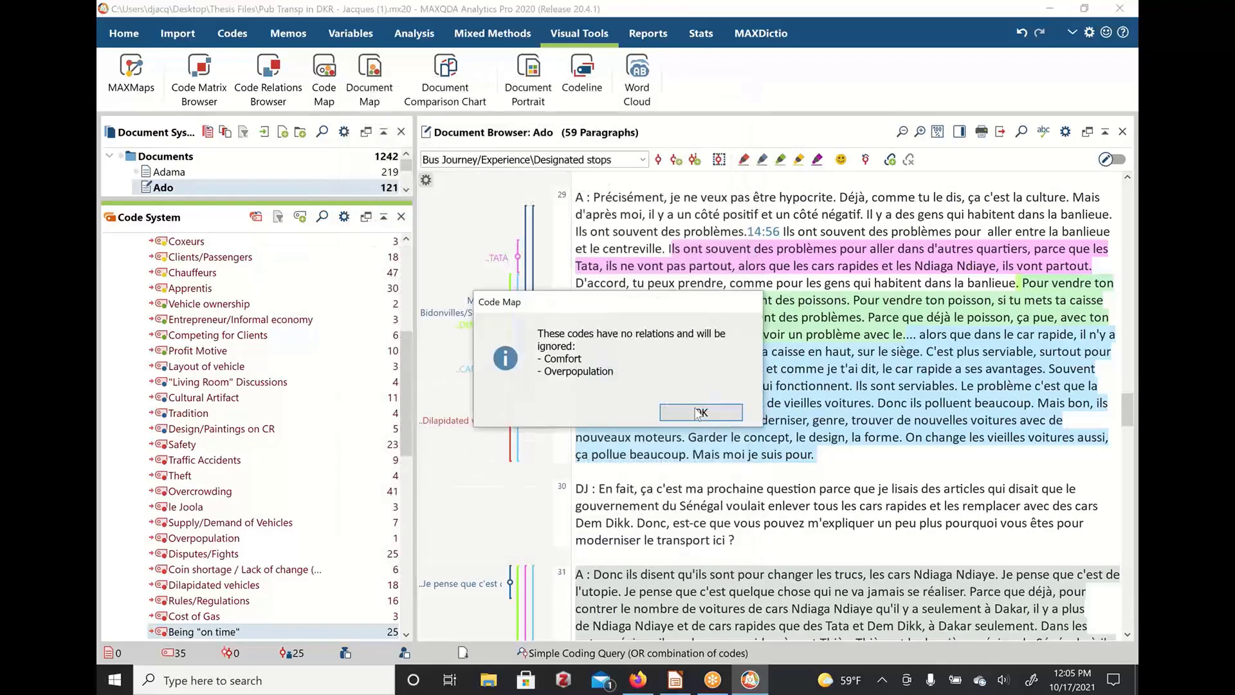
{"action": "left_click", "coordinate": [700, 411]}
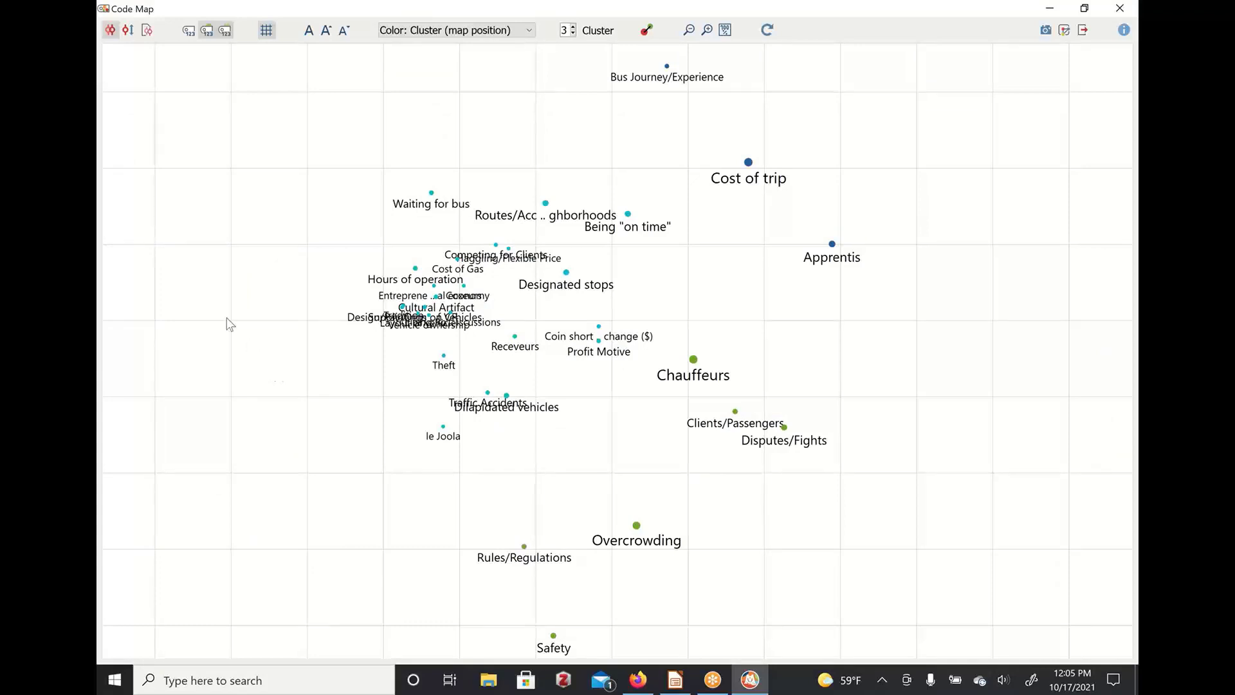
Try the proximity relation with a maximum distance of 5, and compare the map by code intersection and by occurrence in the same document
{"action": "left_click", "coordinate": [128, 32]}
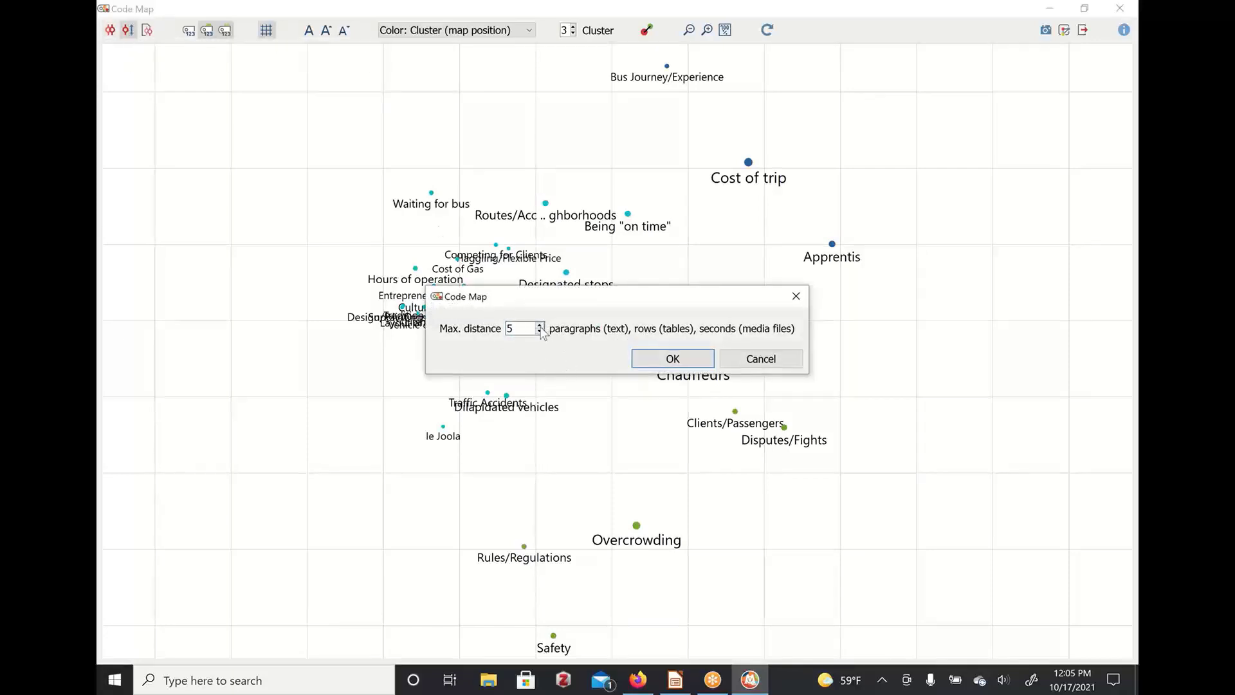
{"action": "left_click", "coordinate": [663, 363]}
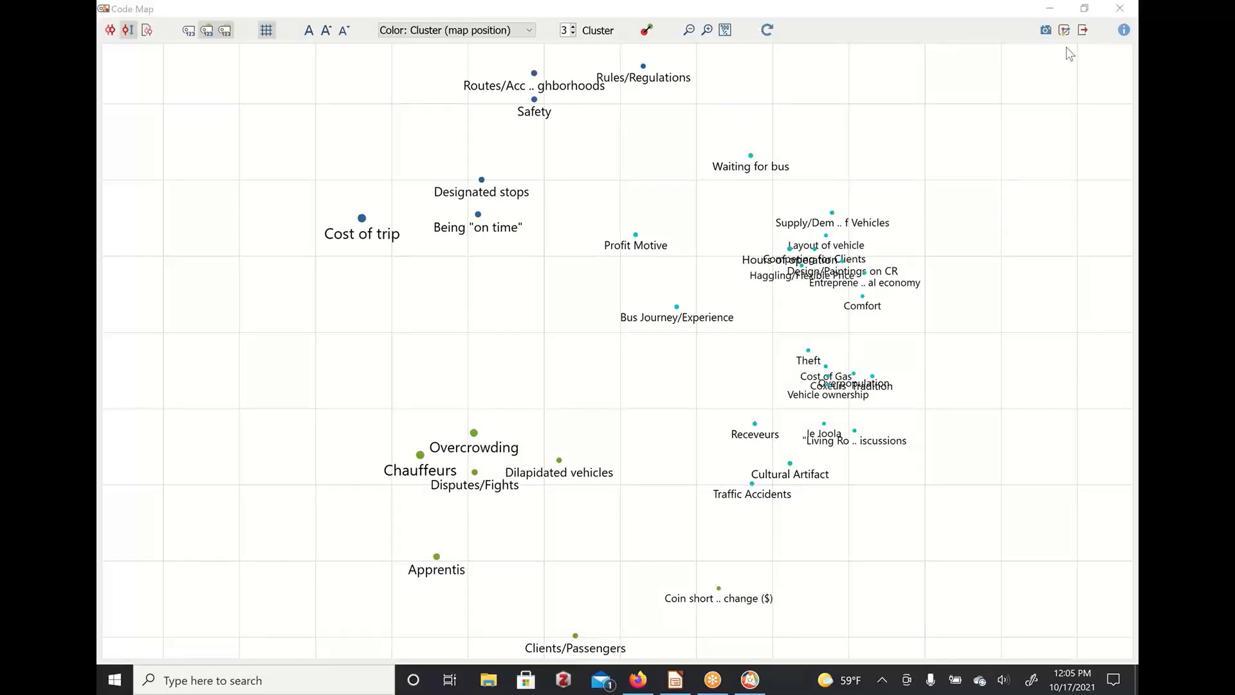
{"action": "left_click", "coordinate": [147, 32]}
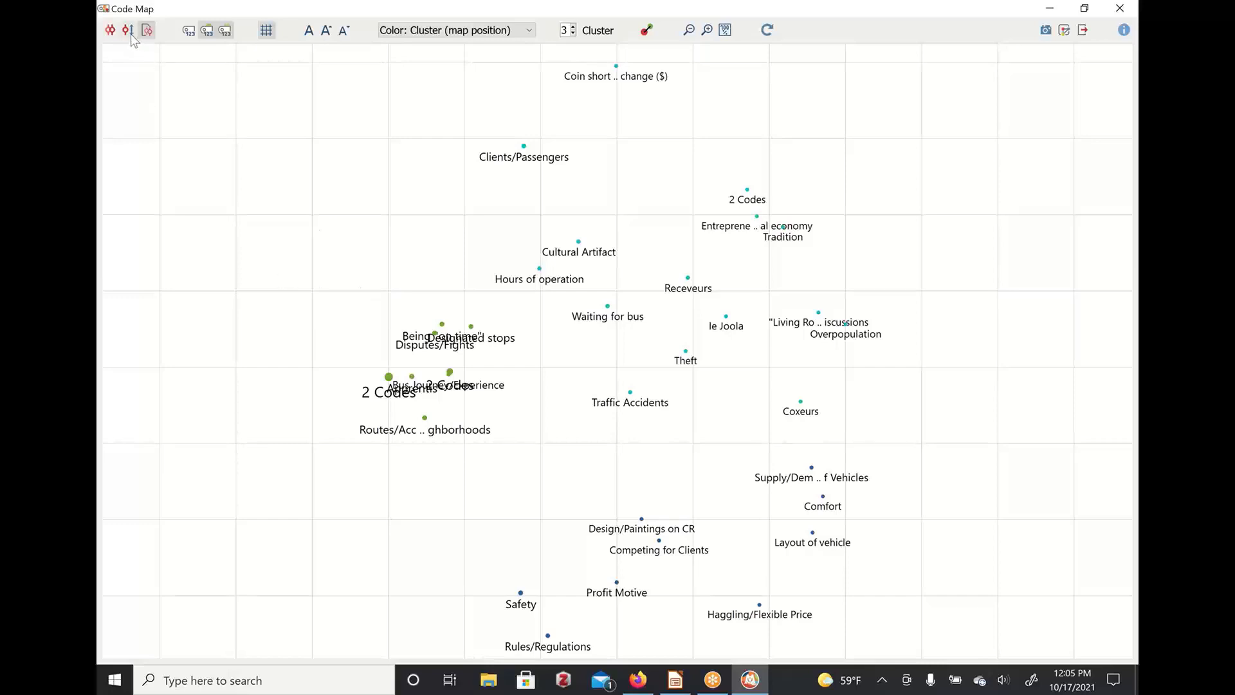
{"action": "left_click", "coordinate": [111, 32]}
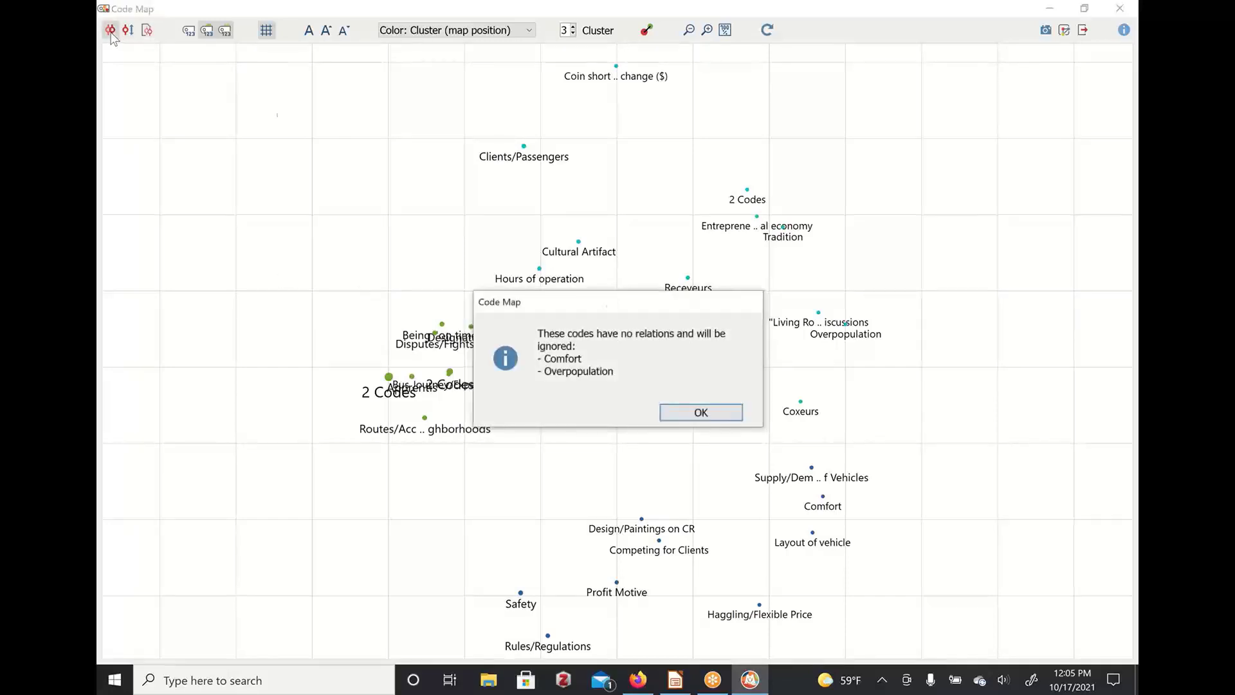
{"action": "left_click", "coordinate": [701, 413]}
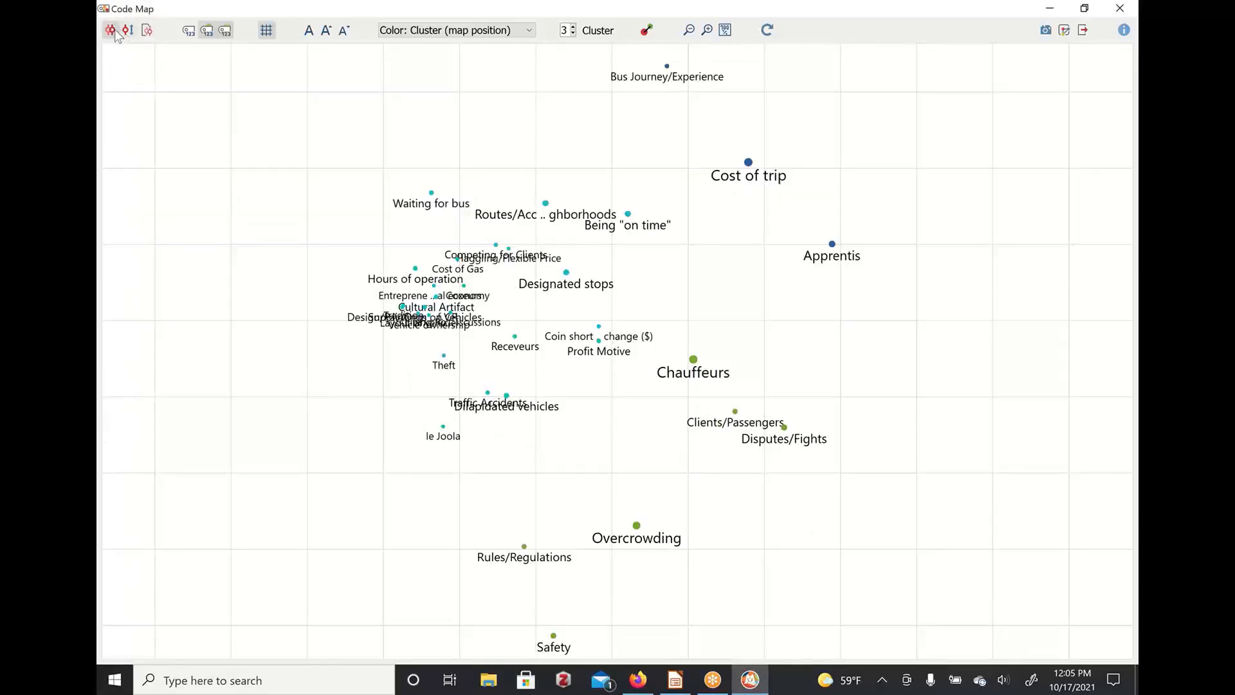
{"action": "left_click", "coordinate": [147, 30]}
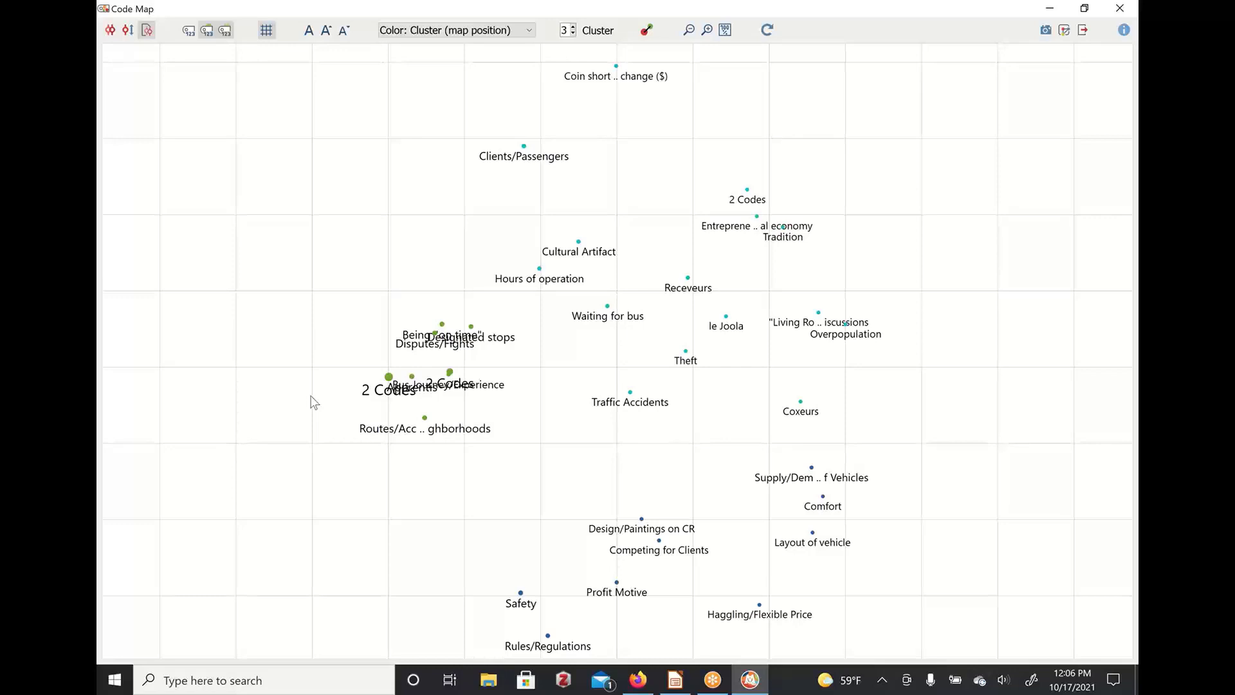
Inspect the overlapping code points and Clients/Passengers on the map, and display the Retrieved Segments window in the main project before returning to the map
{"action": "mouse_move", "coordinate": [399, 356]}
{"action": "mouse_move", "coordinate": [399, 381]}
{"action": "mouse_move", "coordinate": [523, 150]}
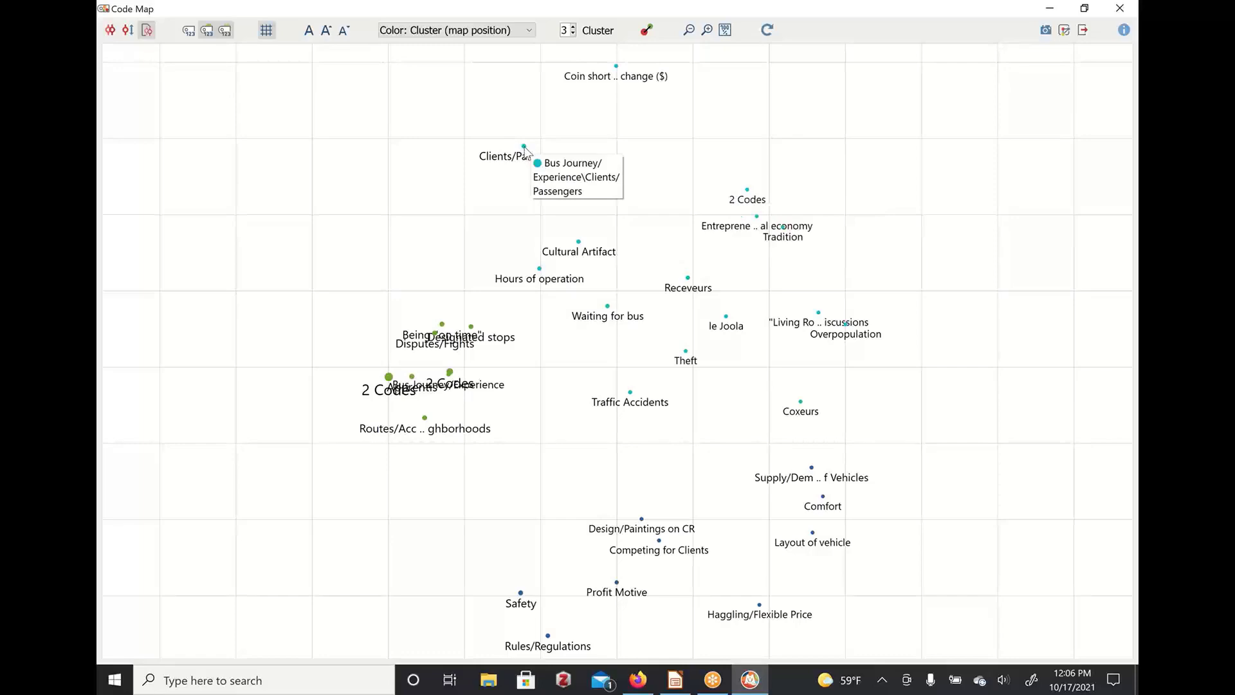
{"action": "left_click", "coordinate": [1051, 13]}
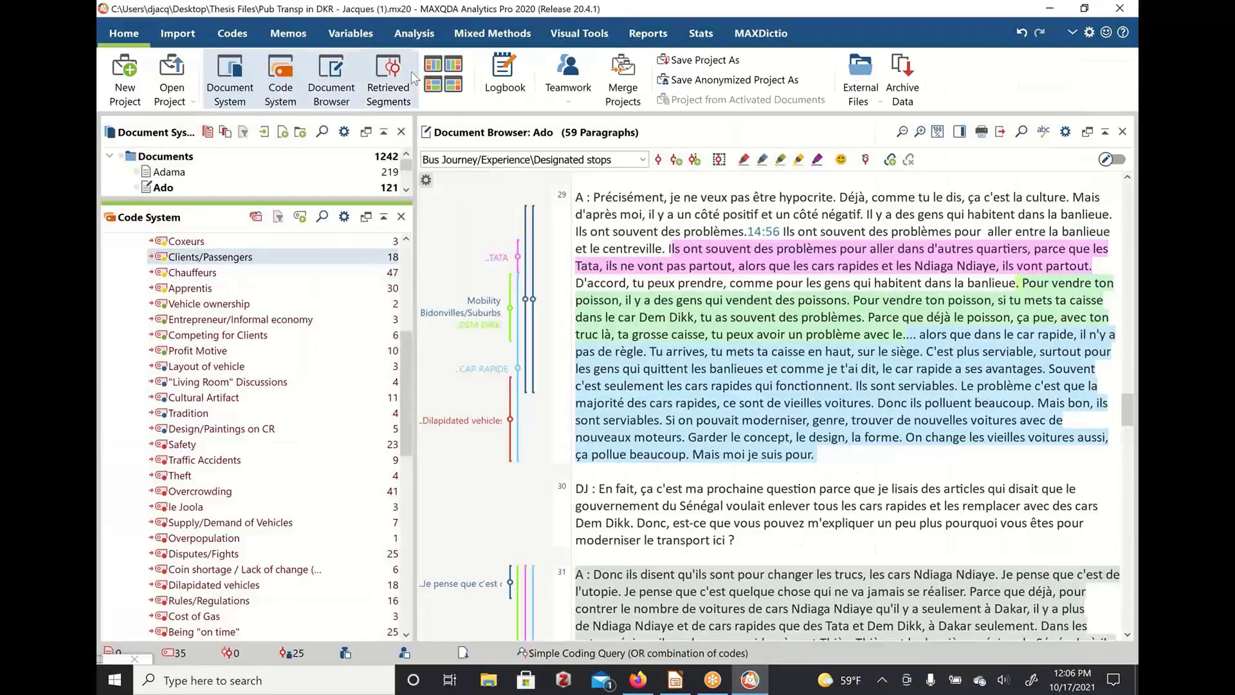
{"action": "left_click", "coordinate": [388, 80]}
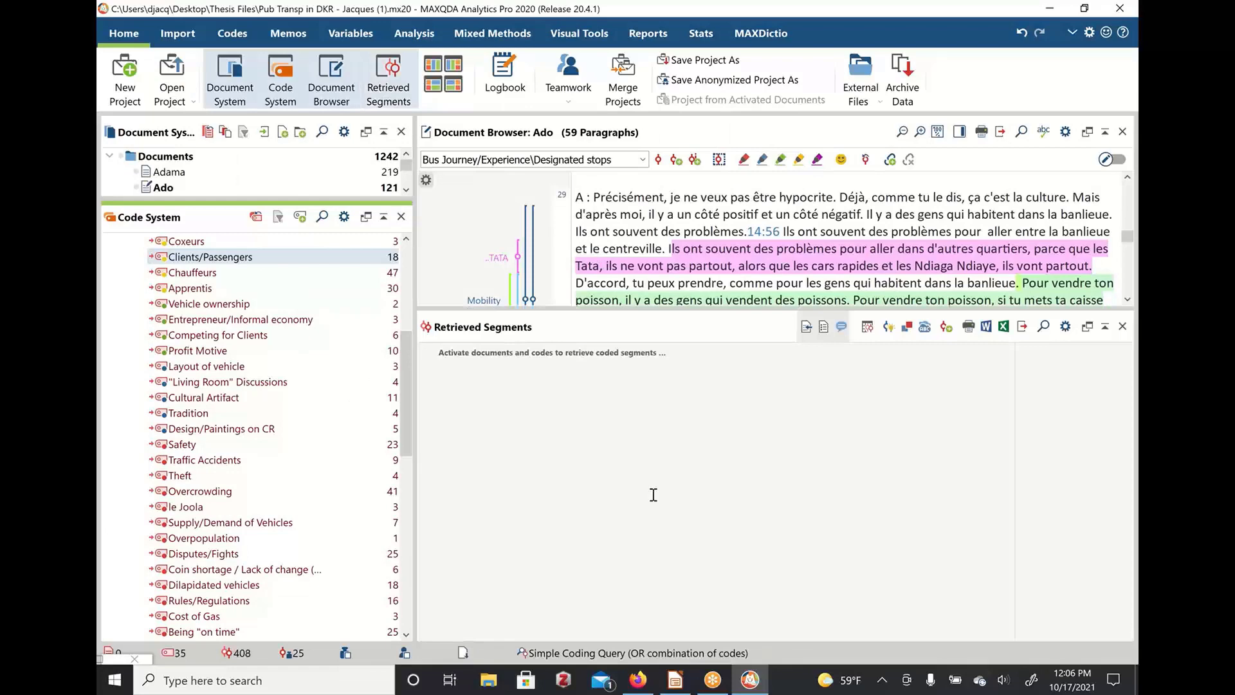
{"action": "left_click", "coordinate": [106, 659]}
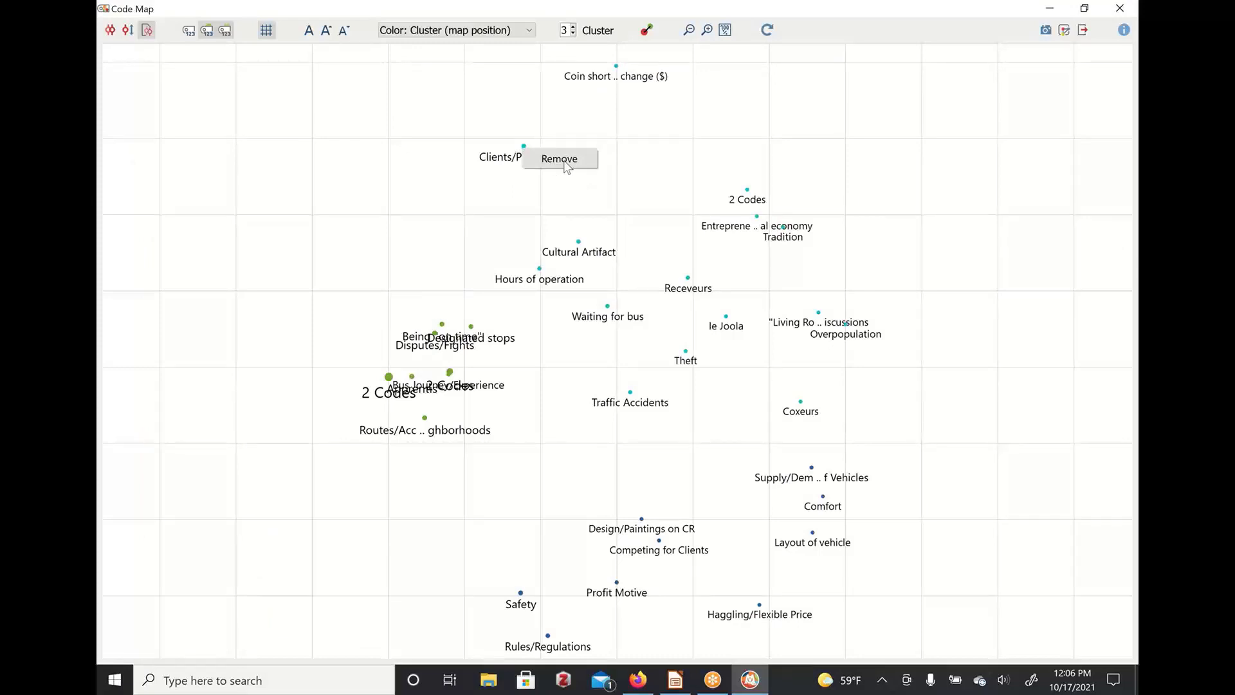
{"action": "left_click", "coordinate": [423, 220]}
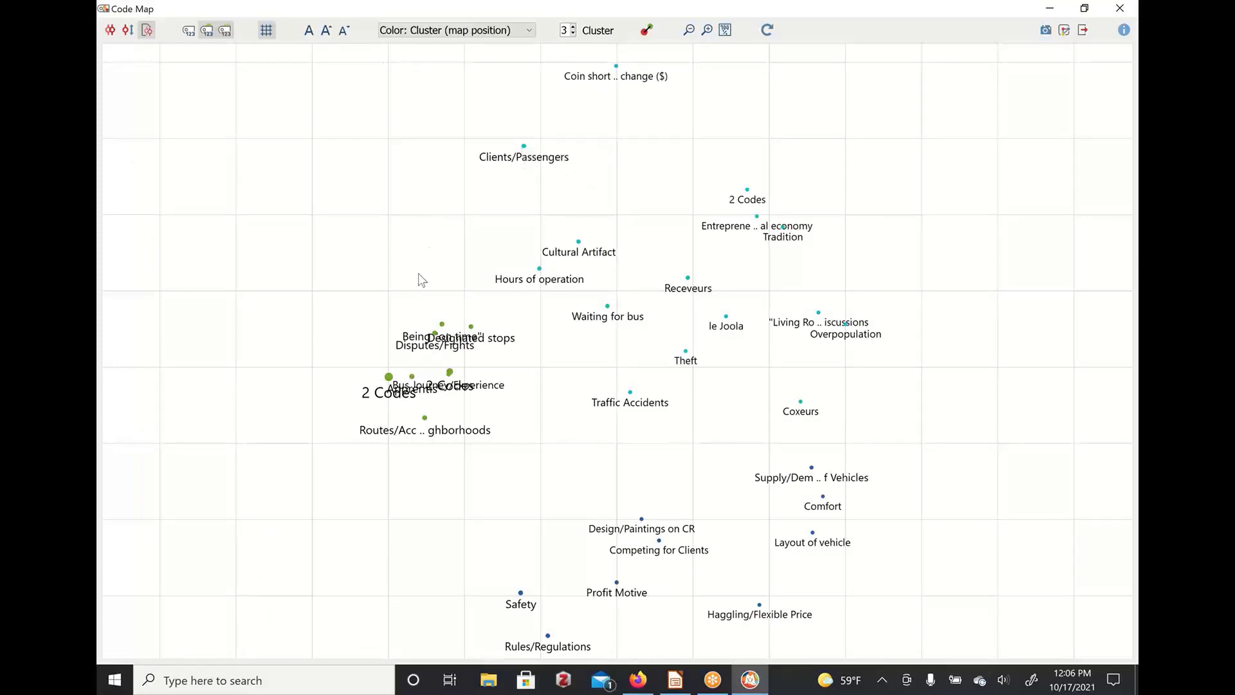
{"action": "right_click", "coordinate": [579, 253]}
{"action": "left_click", "coordinate": [494, 254]}
{"action": "left_click", "coordinate": [522, 31]}
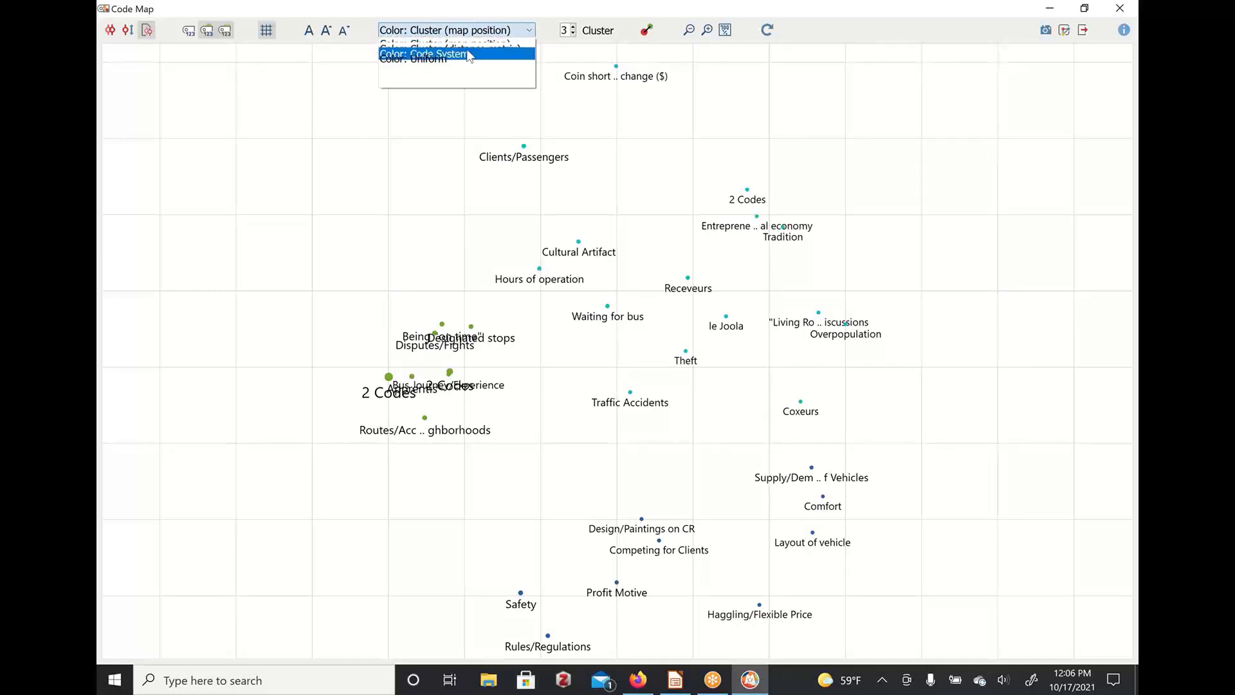
{"action": "left_click", "coordinate": [594, 121]}
Set the map to 4 clusters and show relations as lines with a raised minimum frequency and line width reflecting frequencies
{"action": "left_click", "coordinate": [575, 29]}
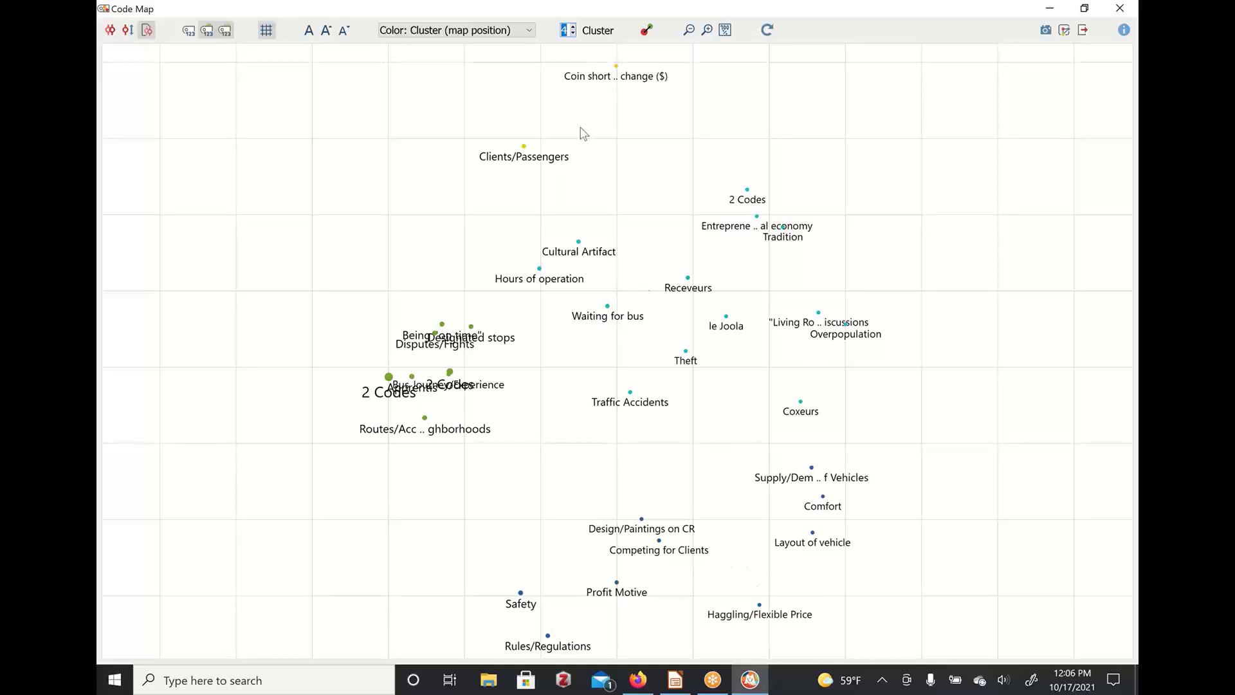
{"action": "left_click", "coordinate": [573, 28]}
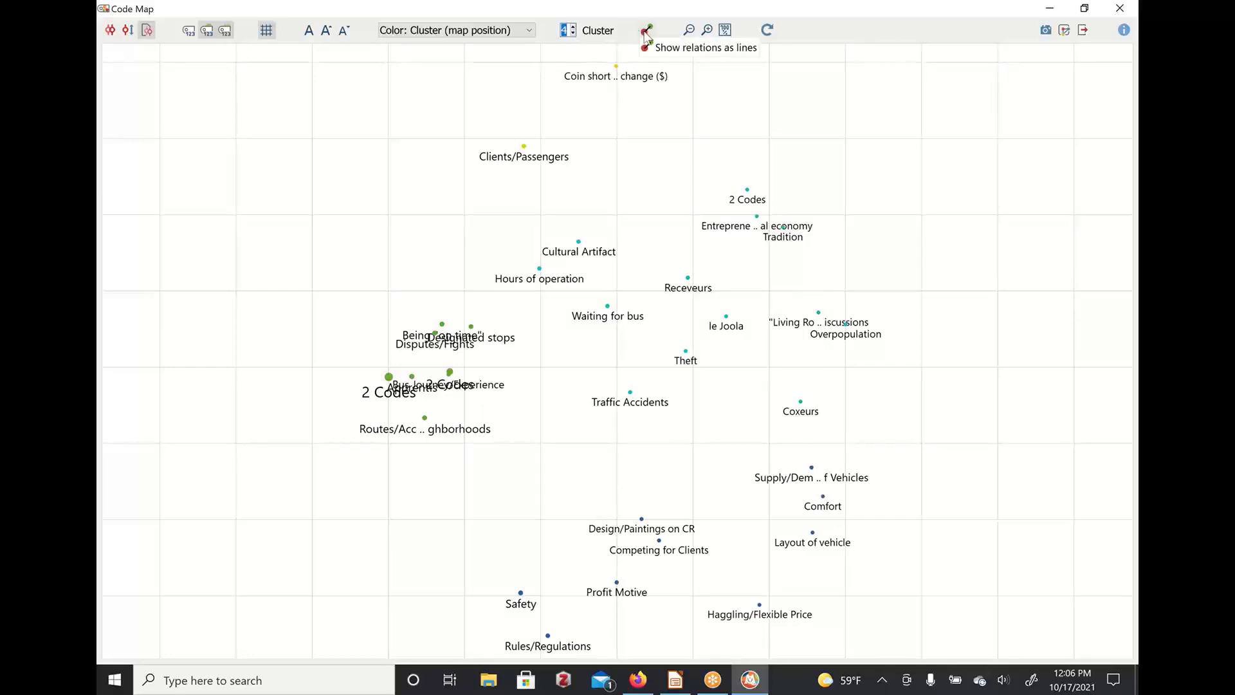
{"action": "left_click", "coordinate": [646, 32]}
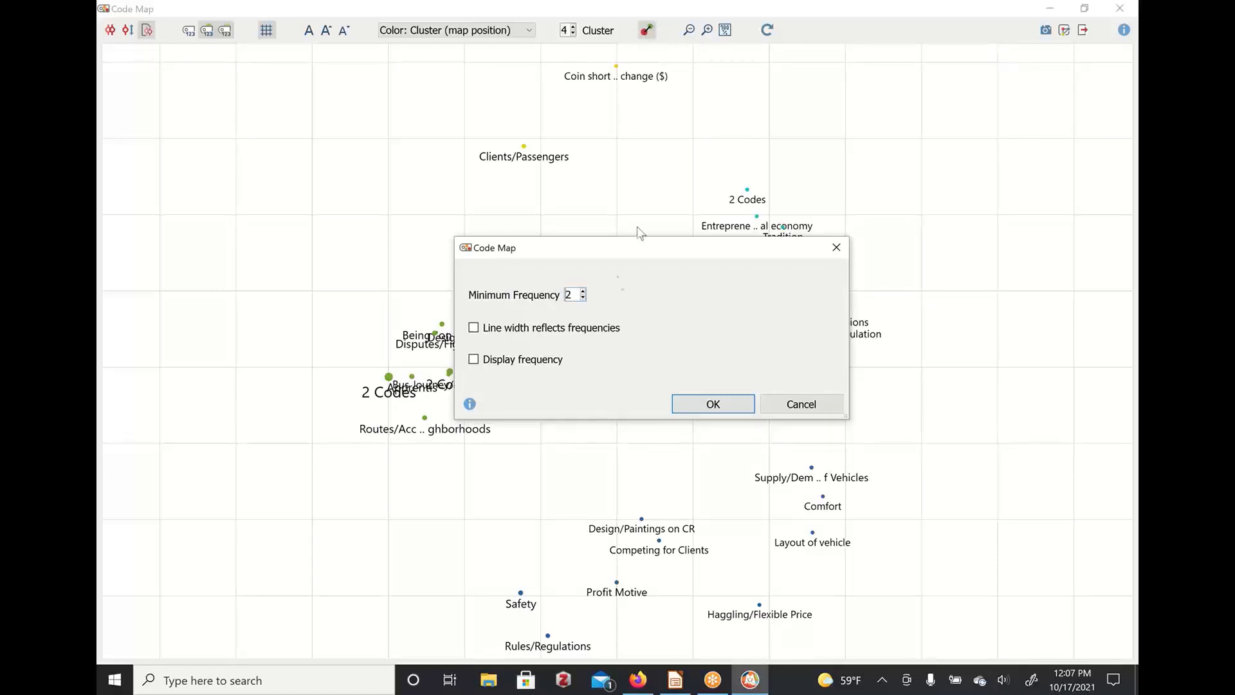
{"action": "left_click", "coordinate": [583, 291]}
{"action": "left_click", "coordinate": [474, 329]}
{"action": "left_click", "coordinate": [721, 406]}
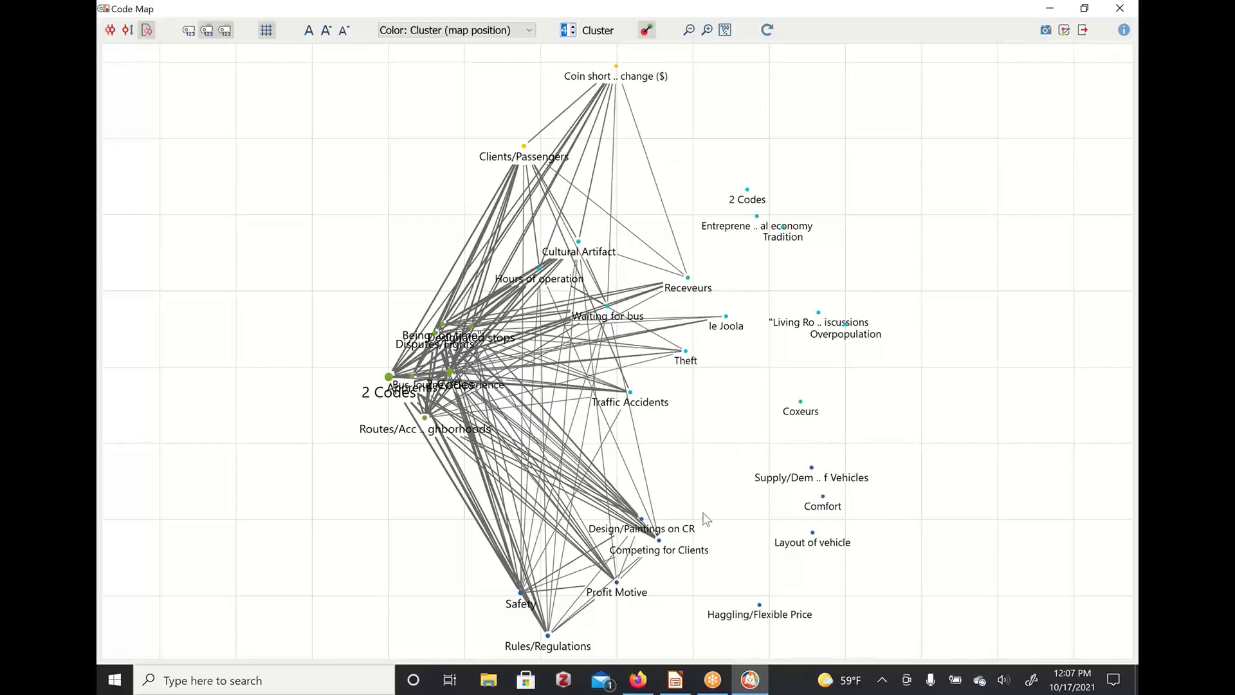
Redraw the Code Map with relation lines by intersection of codes in a segment
{"action": "left_click", "coordinate": [109, 30]}
{"action": "left_click", "coordinate": [691, 412]}
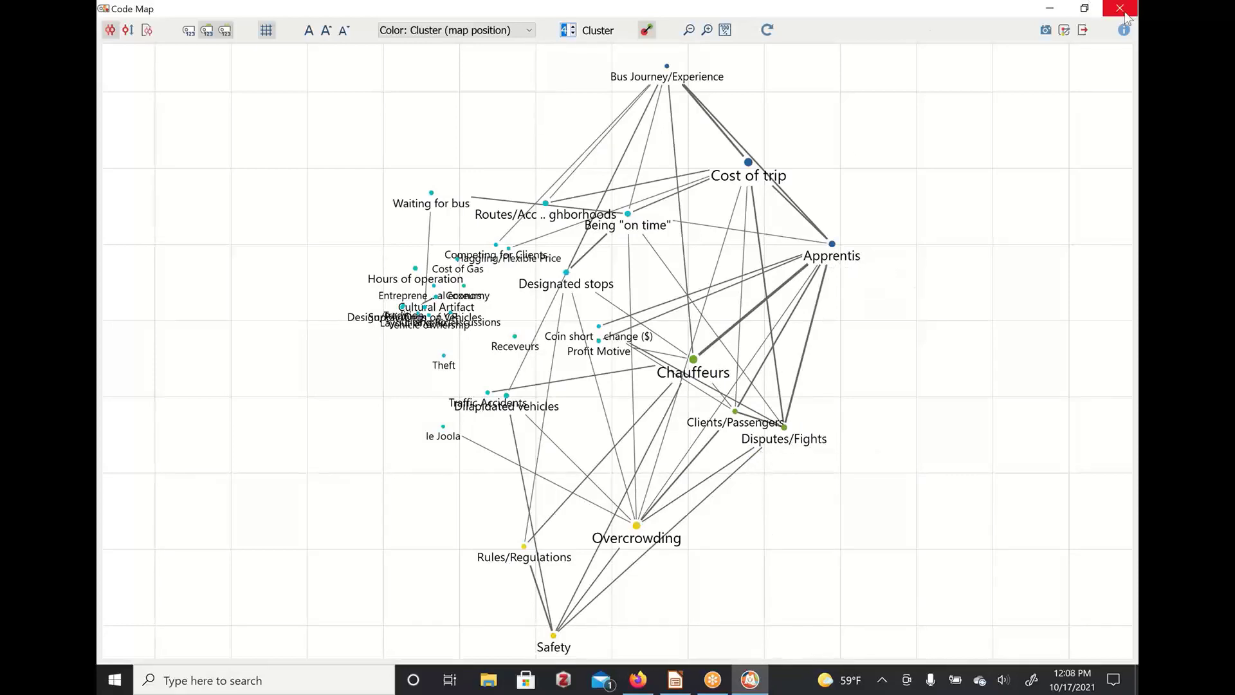
Copy the Code Map to the clipboard and save it as a map in MAXMaps, closing the Code Map when done
{"action": "left_click", "coordinate": [1047, 33]}
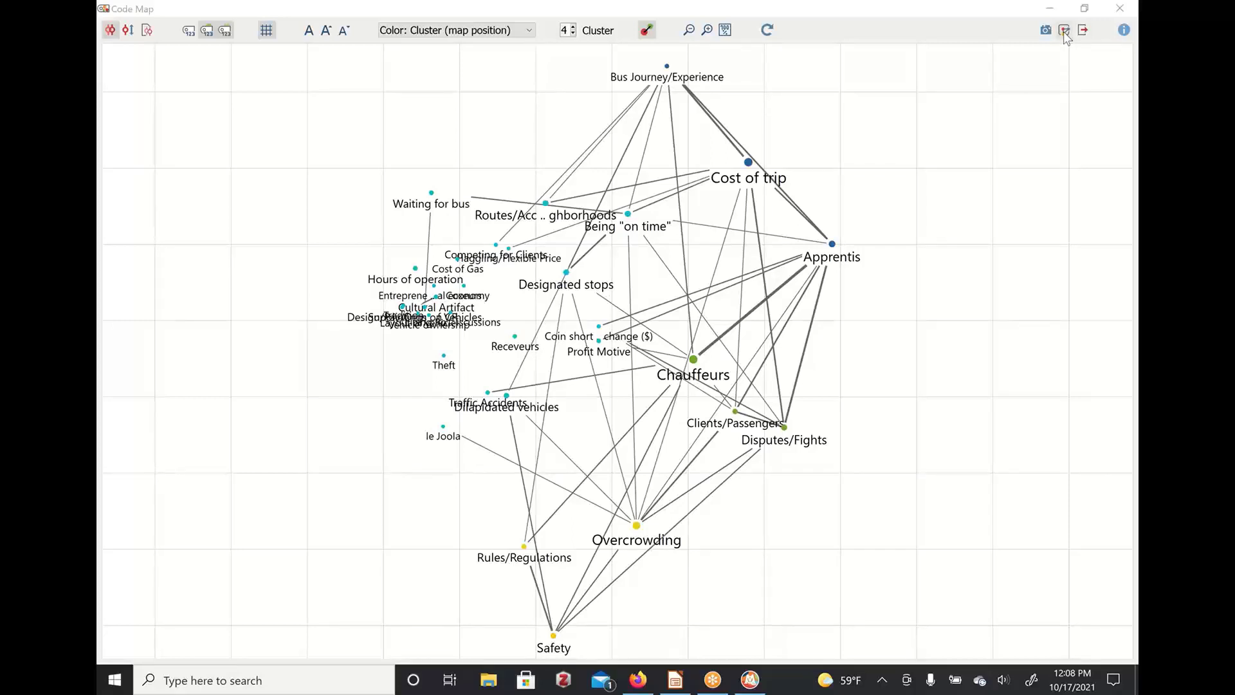
{"action": "left_click", "coordinate": [1063, 31]}
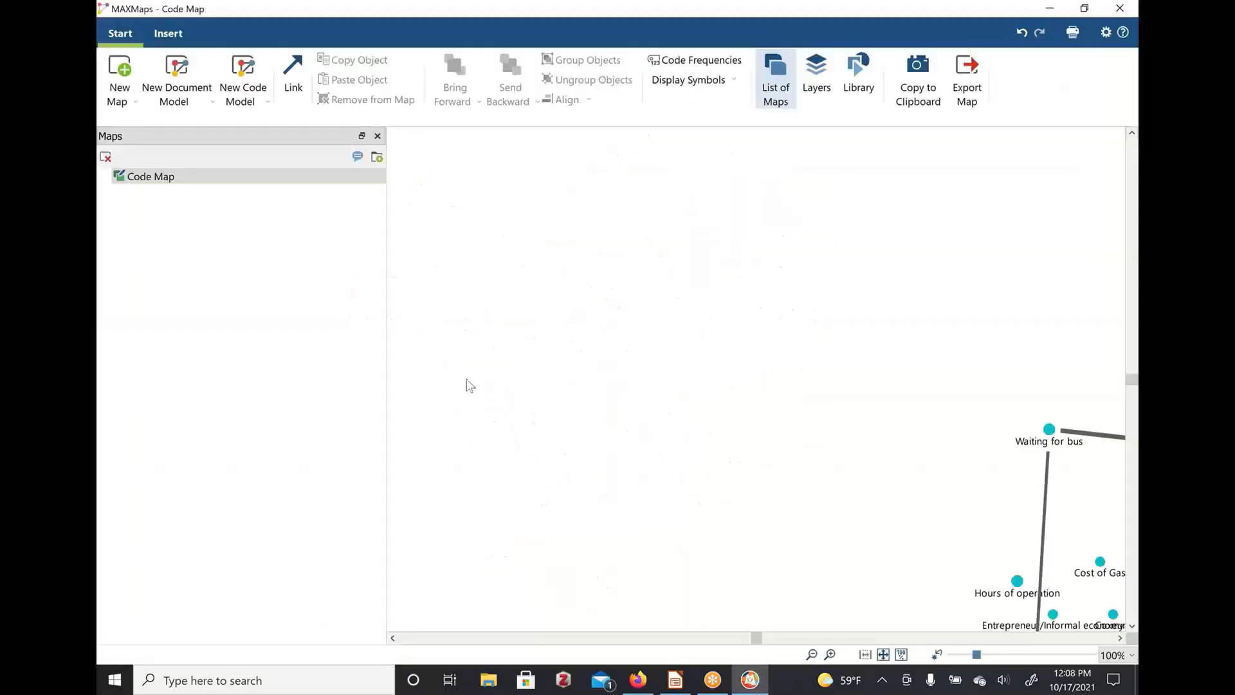
{"action": "left_click", "coordinate": [146, 183]}
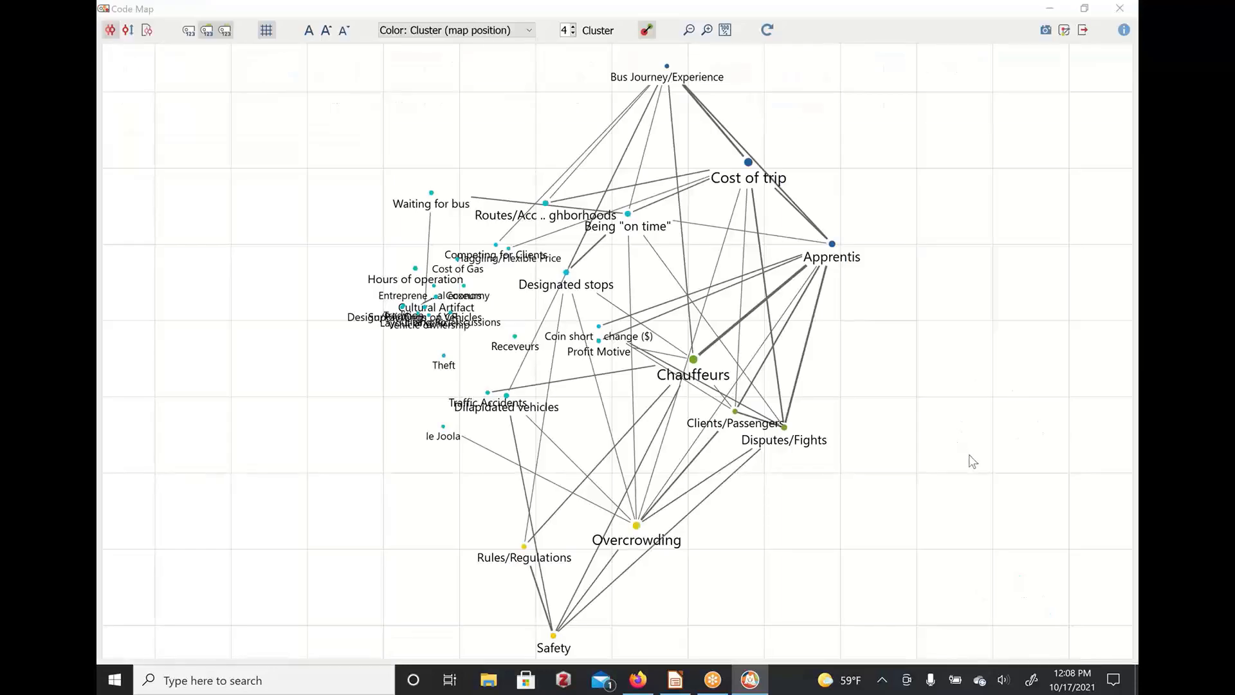
{"action": "key", "text": "XF86AudioLowerVolume"}
{"action": "key", "text": "XF86AudioLowerVolume"}
{"action": "left_click", "coordinate": [1121, 8]}
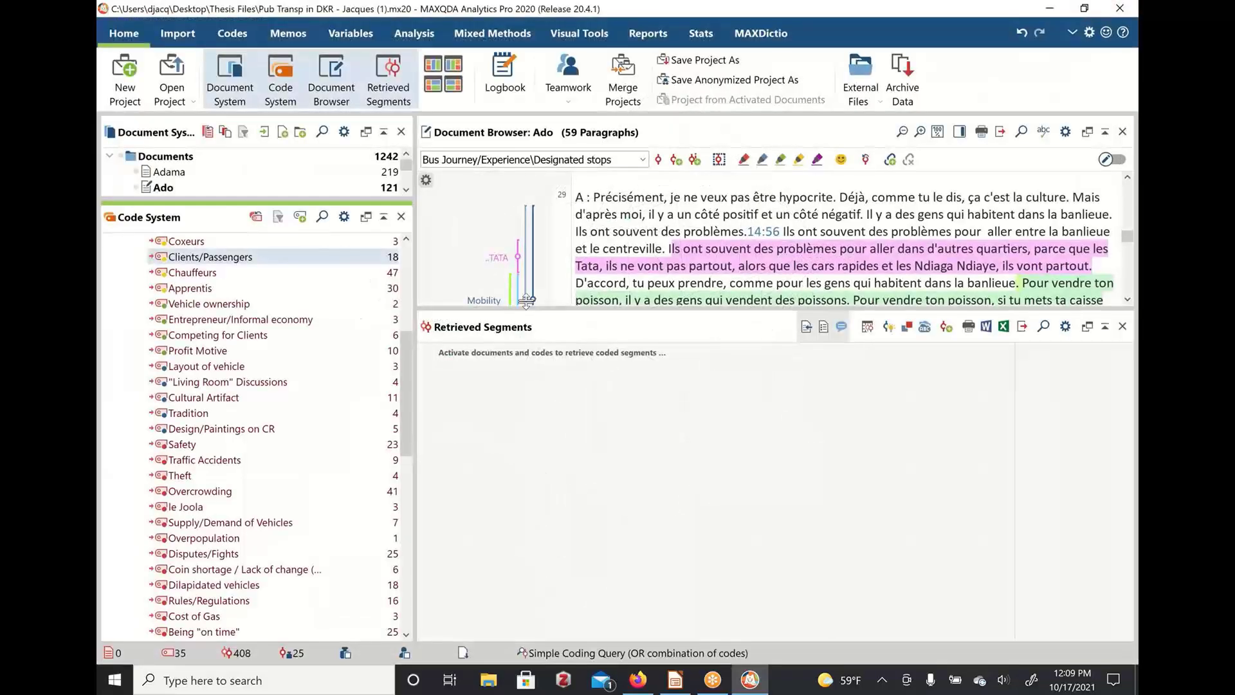
Generate a Document Map and set its distance measure to Block distance
{"action": "left_click", "coordinate": [576, 38]}
{"action": "left_click", "coordinate": [370, 88]}
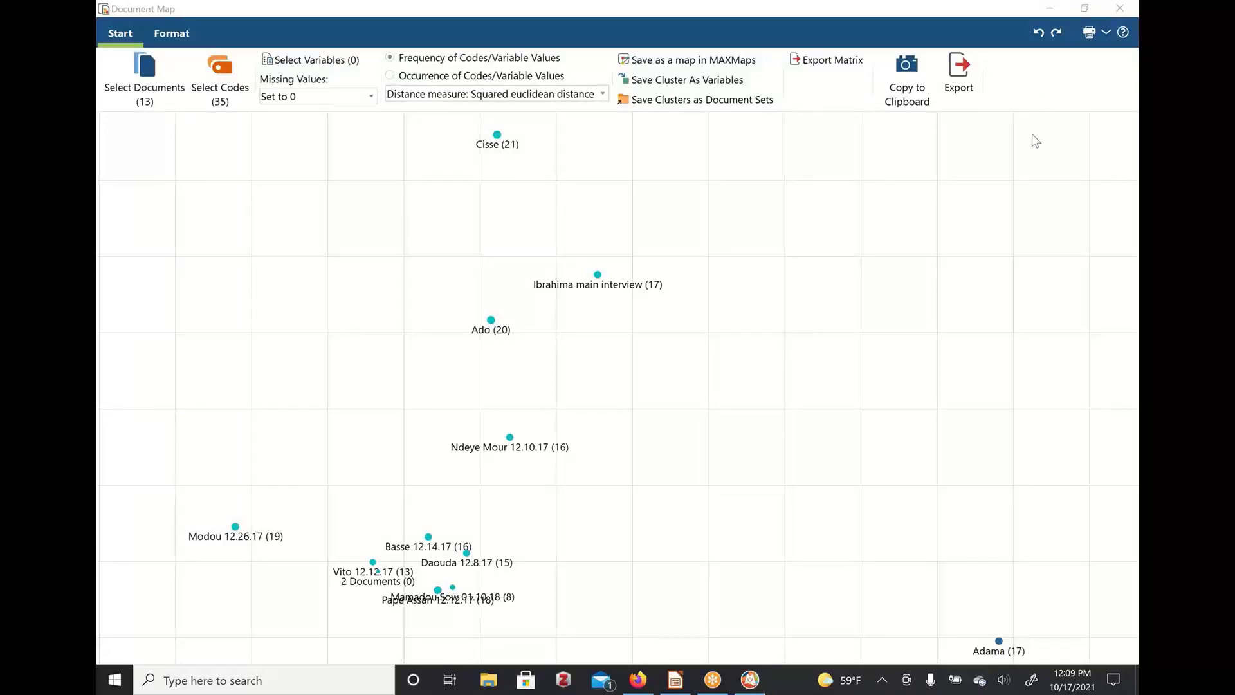
{"action": "left_click", "coordinate": [178, 36]}
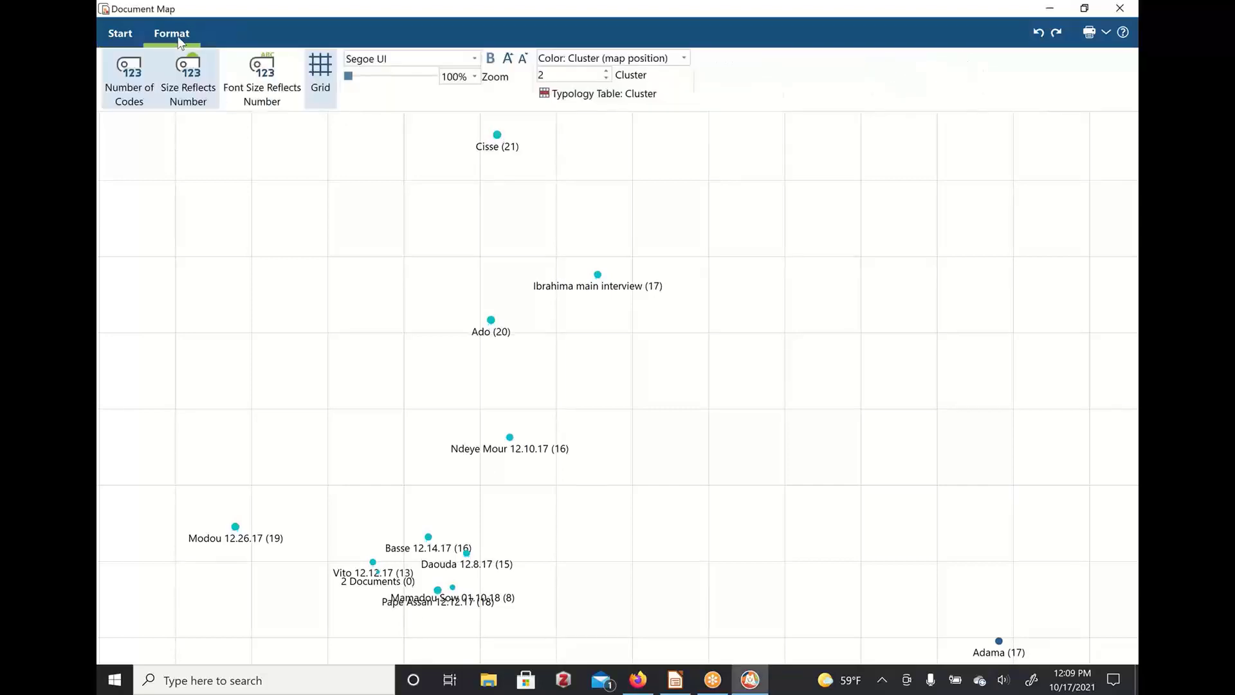
{"action": "left_click", "coordinate": [139, 39]}
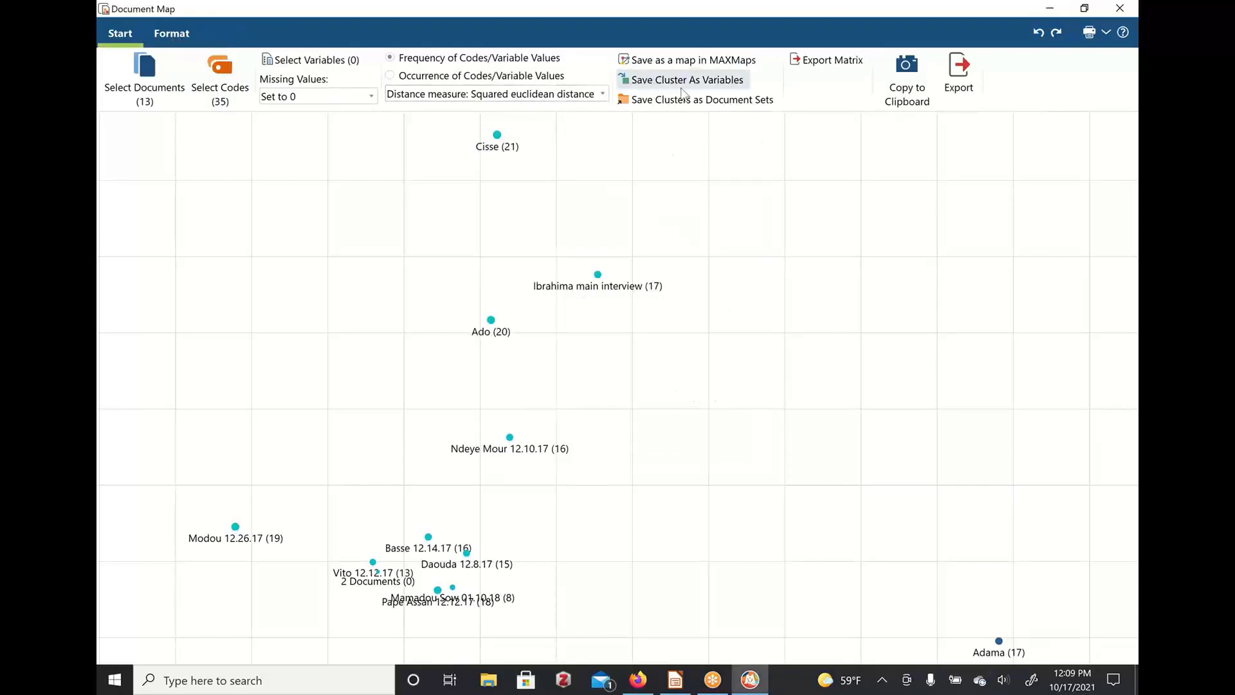
{"action": "left_click", "coordinate": [603, 95]}
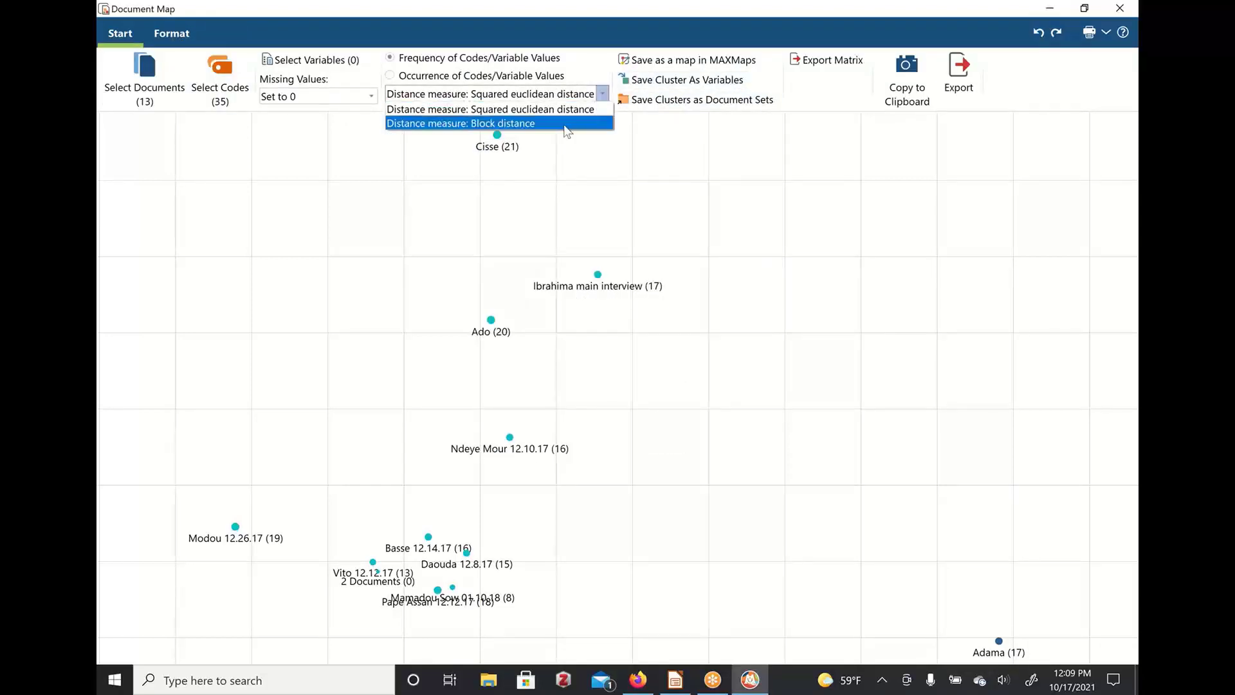
{"action": "left_click", "coordinate": [566, 122]}
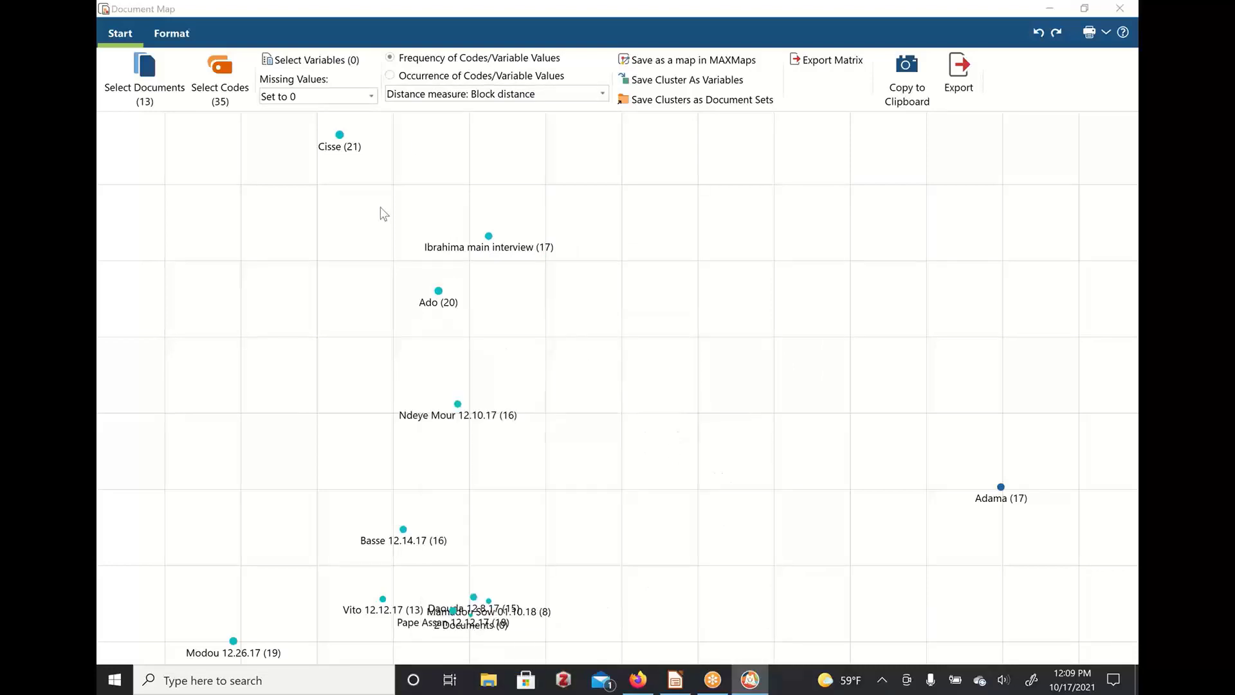
Check the variable selection without adding any, set the distance measure to Squared euclidean distance, and close the Document Map
{"action": "left_click", "coordinate": [310, 62]}
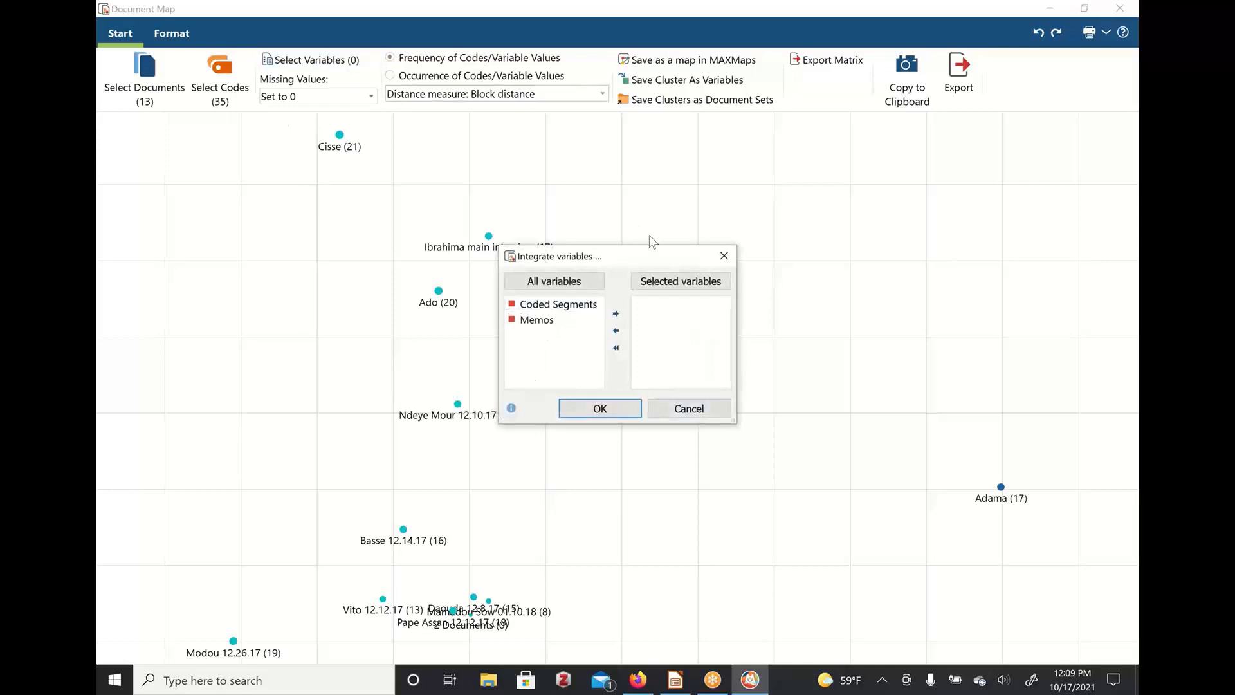
{"action": "left_click", "coordinate": [686, 411]}
{"action": "left_click", "coordinate": [601, 95]}
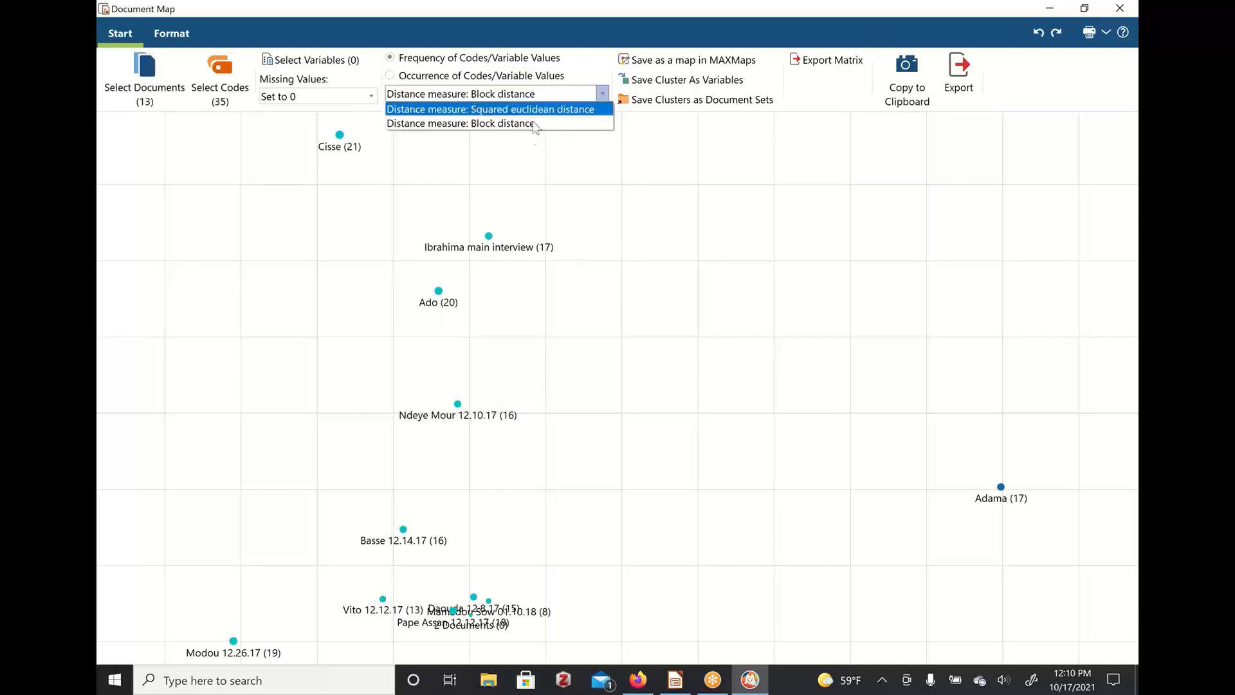
{"action": "left_click", "coordinate": [523, 110]}
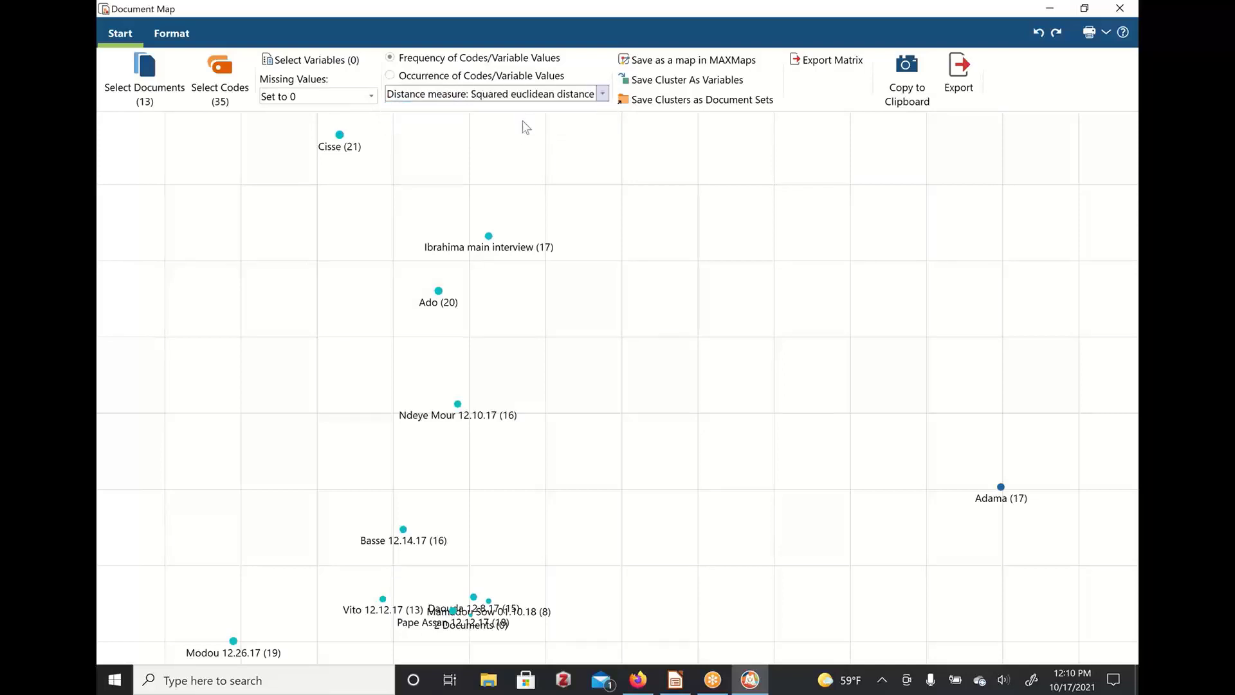
{"action": "mouse_move", "coordinate": [518, 135]}
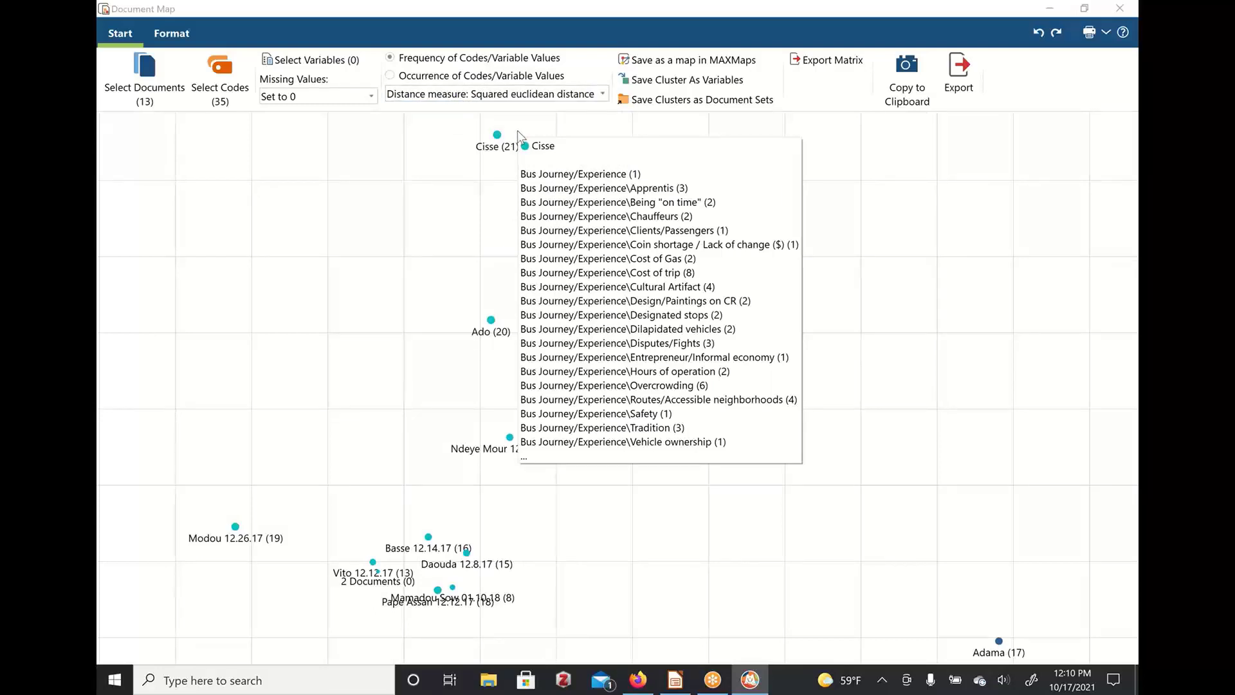
{"action": "left_click", "coordinate": [1119, 8]}
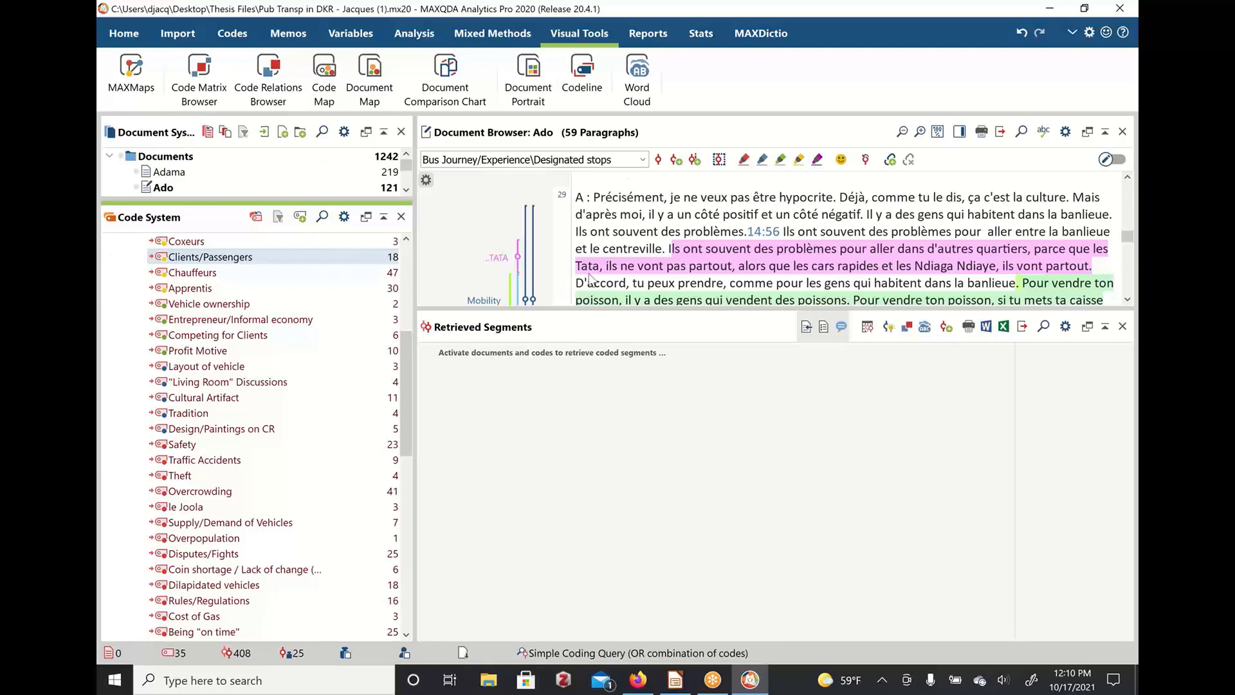
Generate a Code Map of the activated Bus Journey/Experience codes by intersection of codes in a segment, view it and close it
{"action": "left_click", "coordinate": [324, 77]}
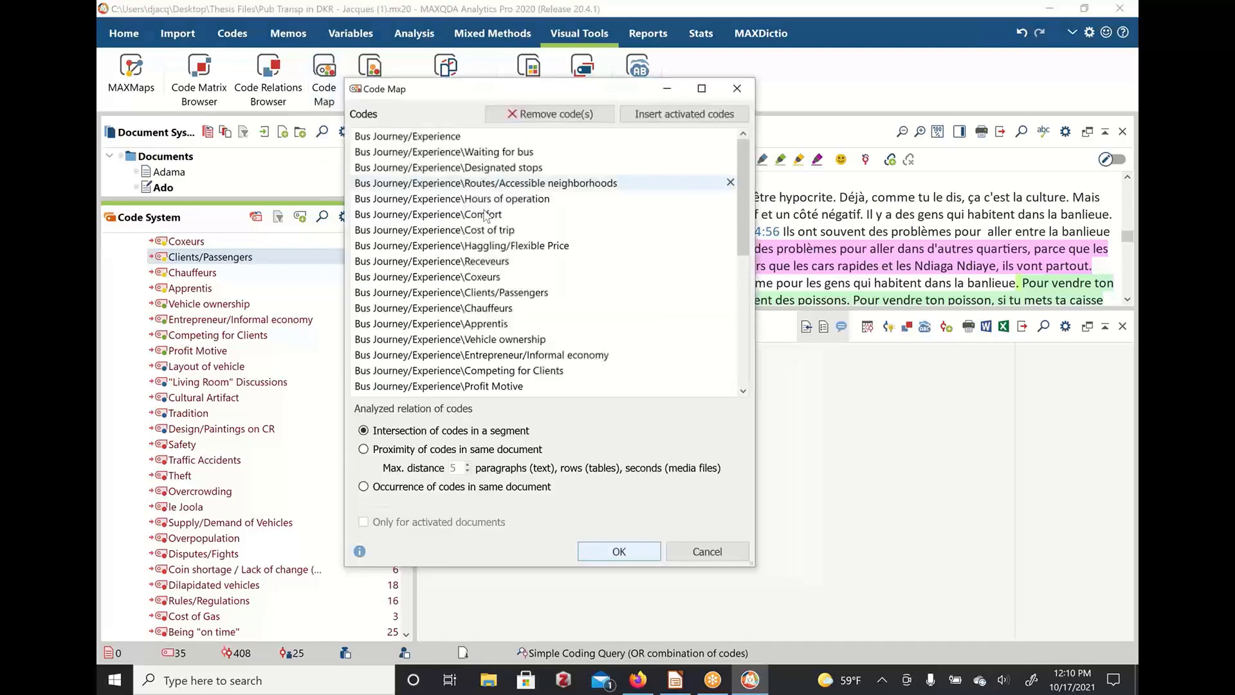
{"action": "left_click", "coordinate": [618, 551]}
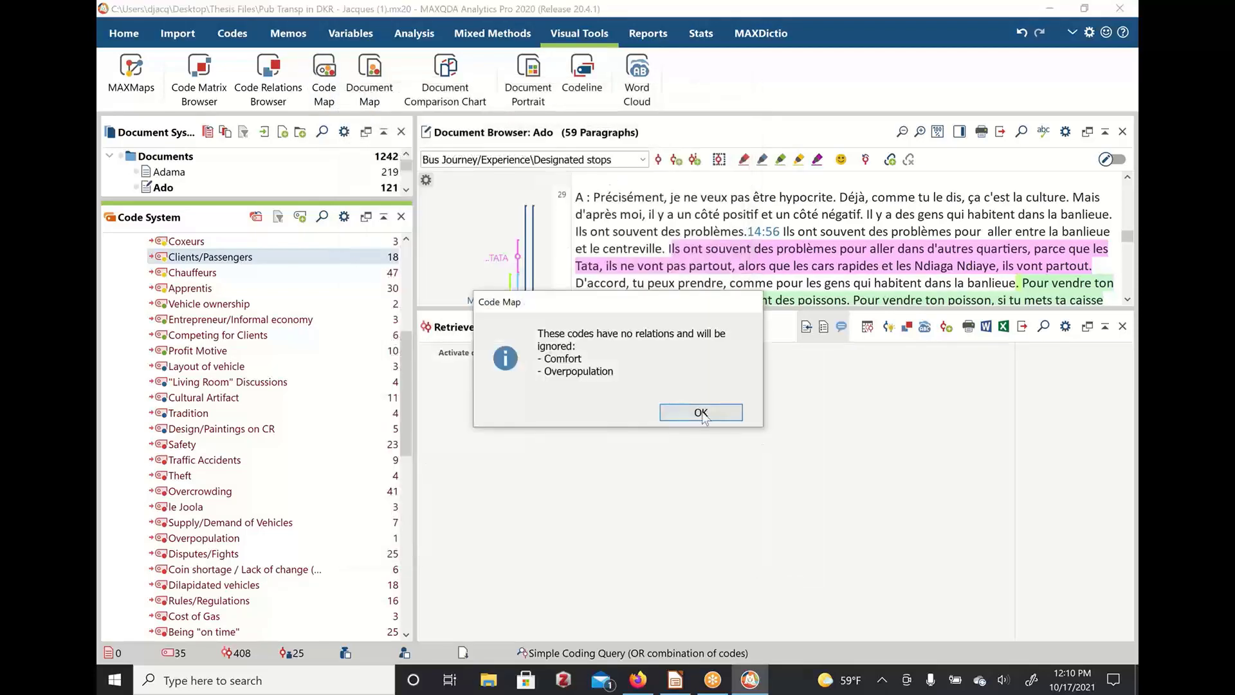
{"action": "key", "text": "Return"}
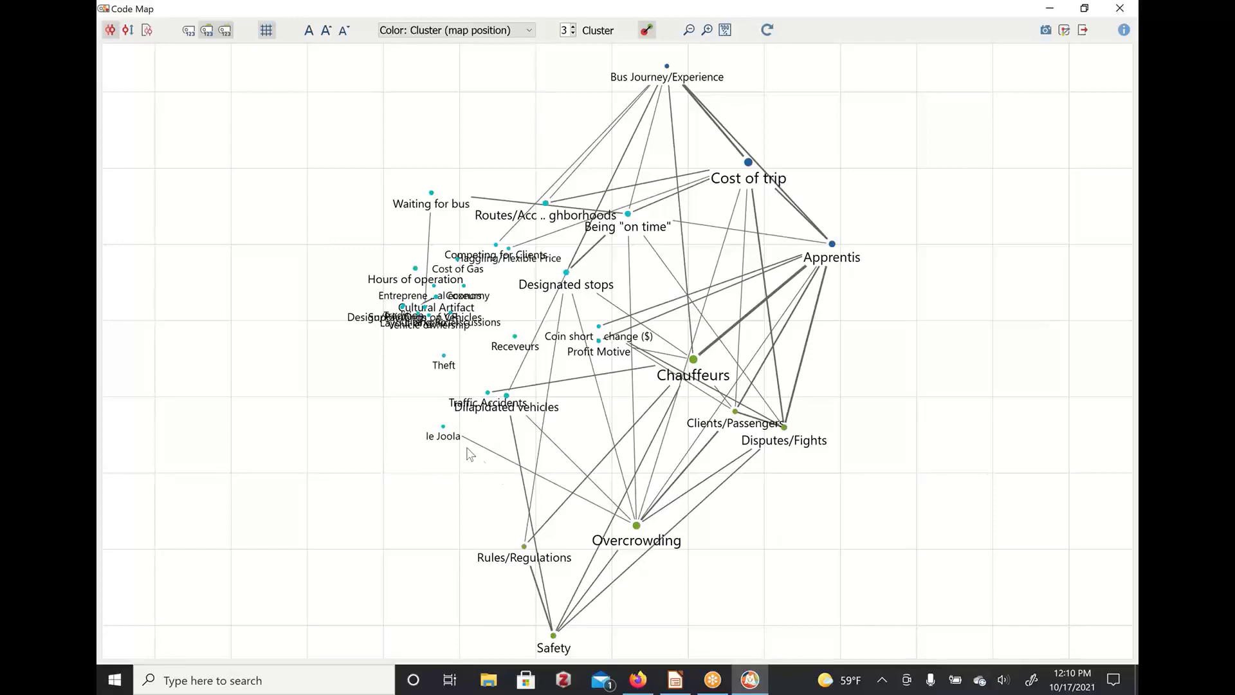
{"action": "left_click", "coordinate": [1120, 8]}
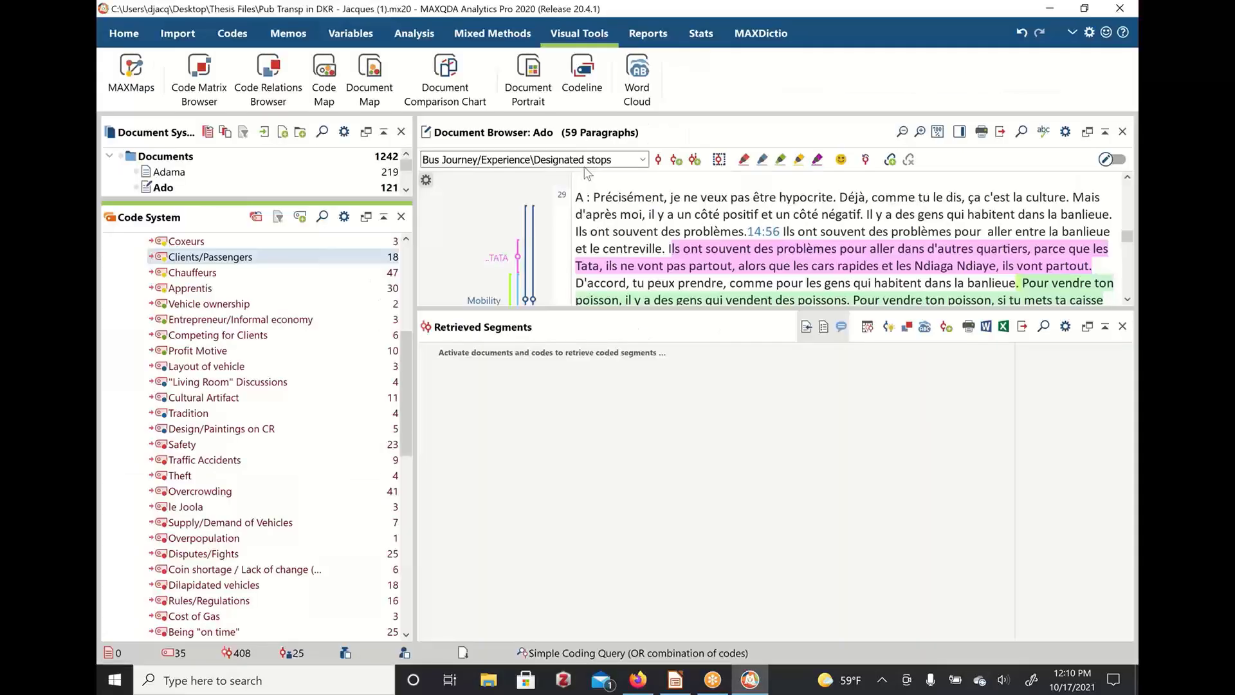
View the whole saved Code Map in MAXMaps and close MAXMaps
{"action": "left_click", "coordinate": [132, 88]}
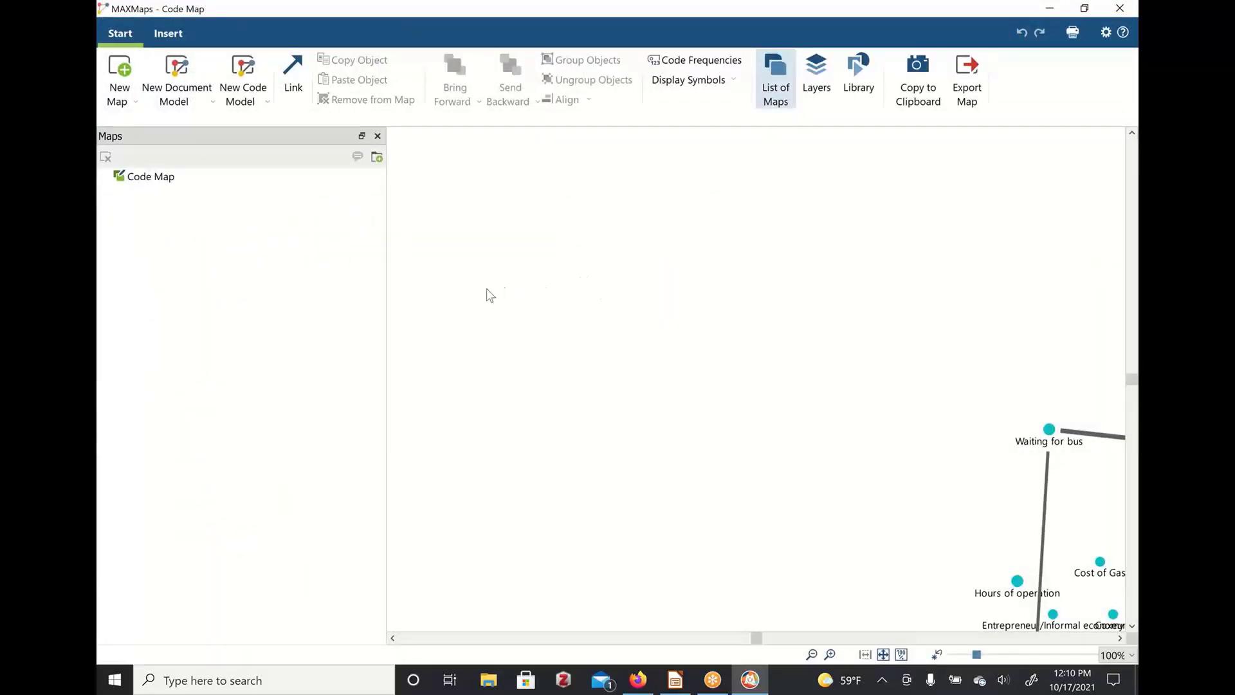
{"action": "left_click", "coordinate": [173, 177]}
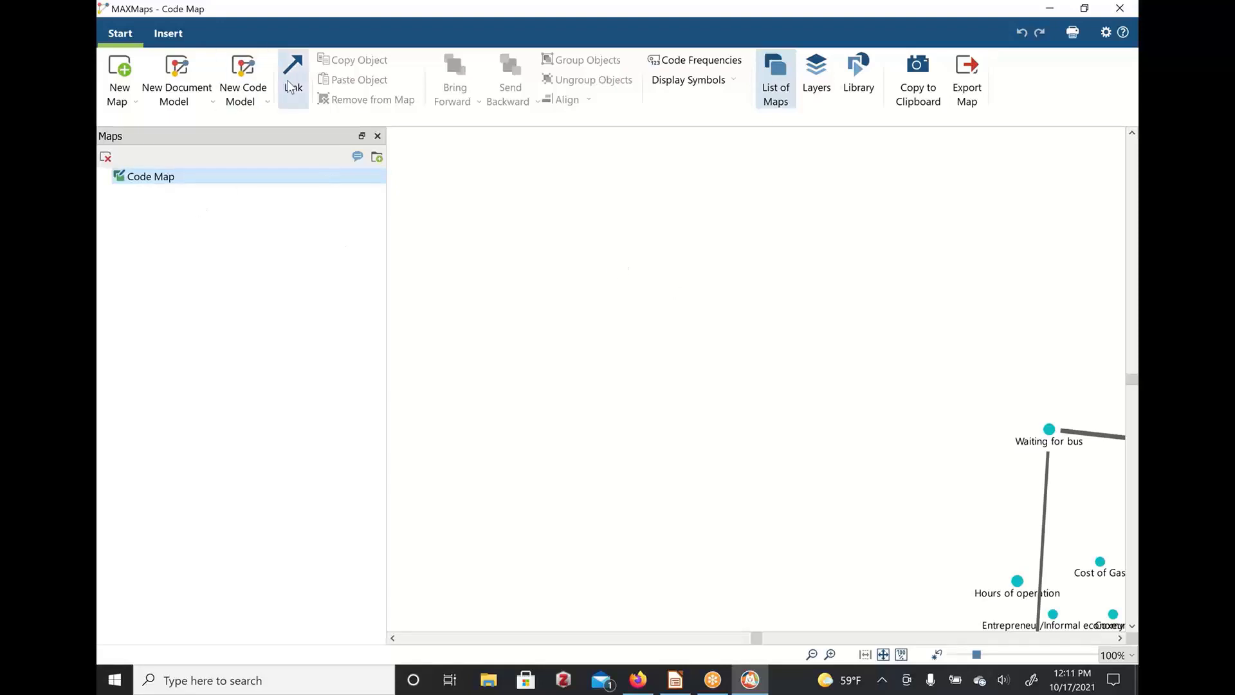
{"action": "left_click_drag", "start_coordinate": [479, 188], "coordinate": [631, 351]}
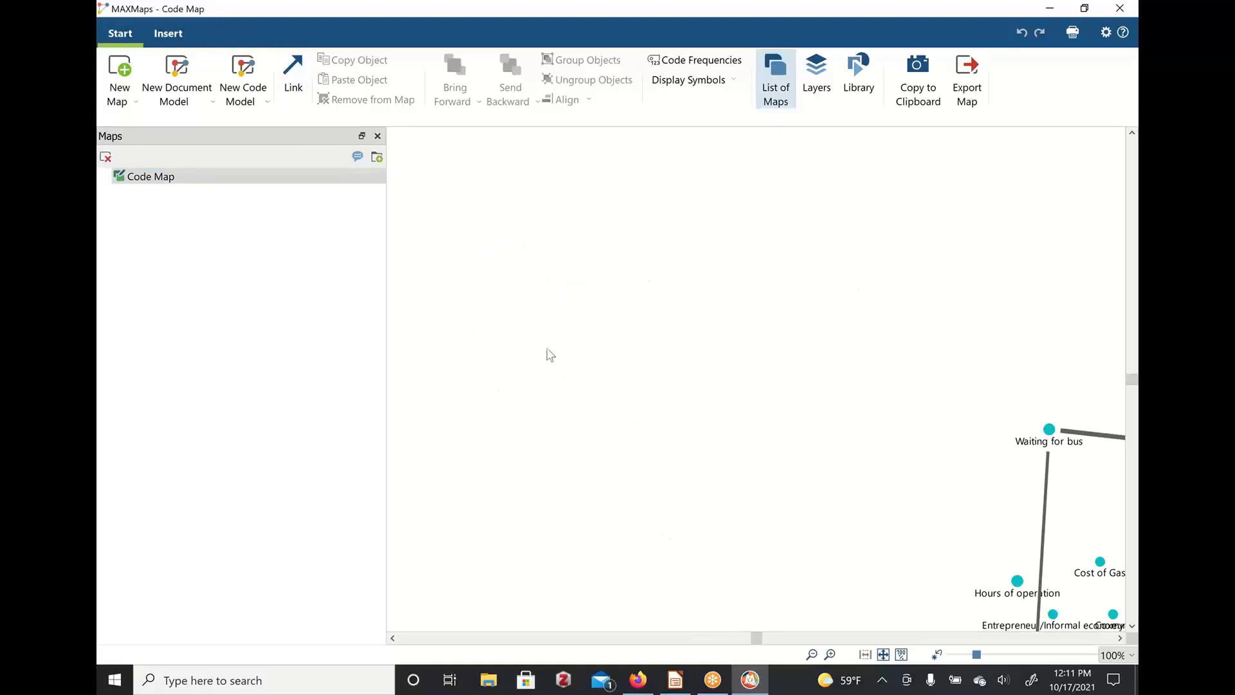
{"action": "scroll", "coordinate": [616, 452], "scroll_direction": "down", "scroll_amount": 2}
{"action": "mouse_move", "coordinate": [756, 638]}
{"action": "left_mouse_down"}
{"action": "mouse_move", "coordinate": [800, 638]}
{"action": "mouse_move", "coordinate": [765, 640]}
{"action": "left_mouse_up"}
{"action": "scroll", "coordinate": [754, 498], "scroll_direction": "down", "scroll_amount": 2}
{"action": "scroll", "coordinate": [620, 441], "scroll_direction": "down", "scroll_amount": 3}
{"action": "left_click_drag", "start_coordinate": [619, 435], "coordinate": [655, 318]}
{"action": "left_click", "coordinate": [654, 318]}
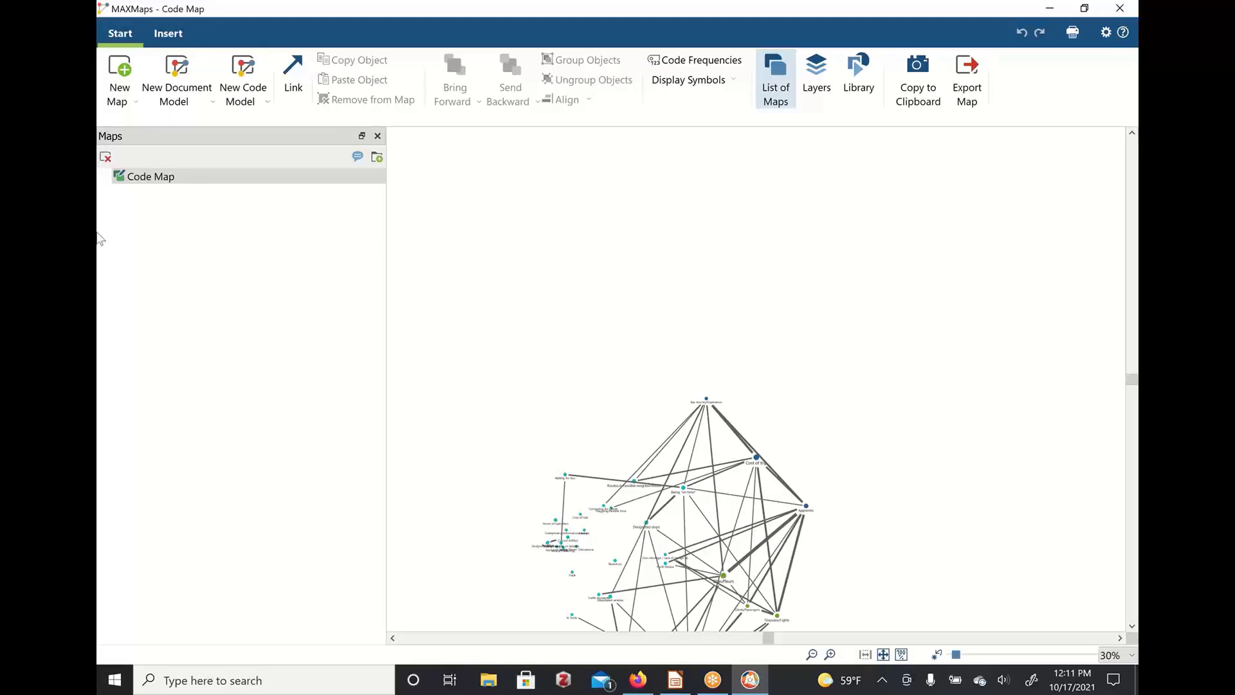
{"action": "key", "text": "alt+F4"}
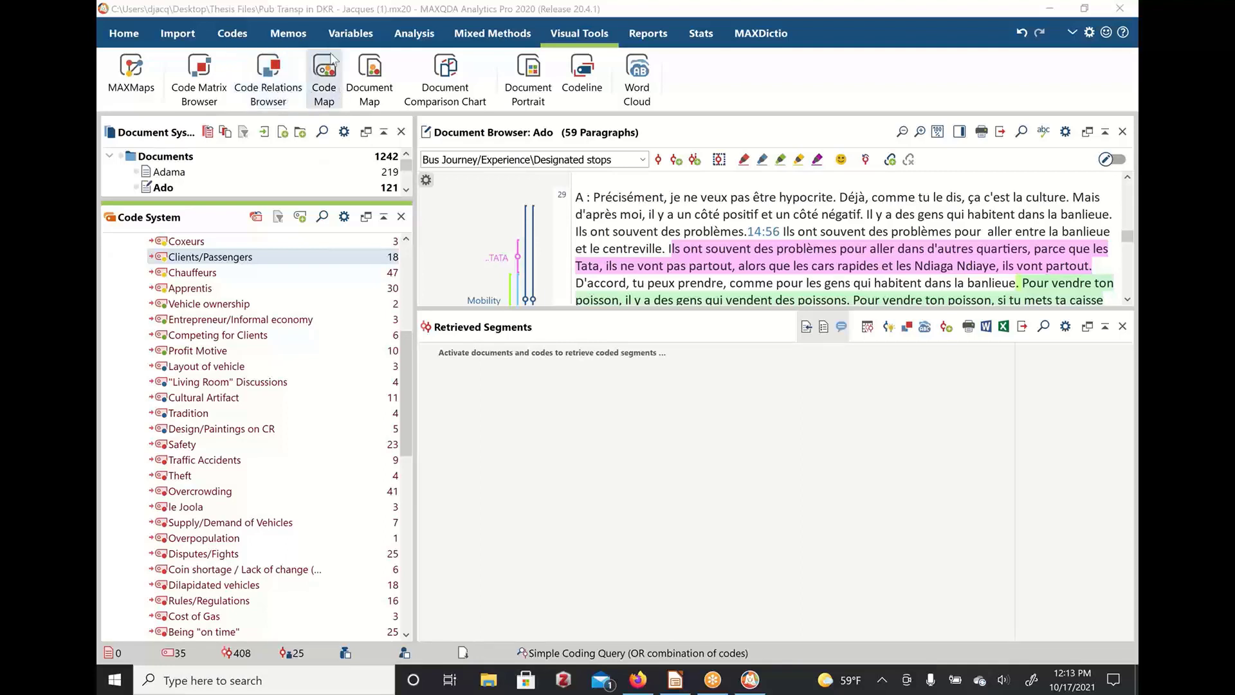
{"action": "left_click", "coordinate": [269, 93]}
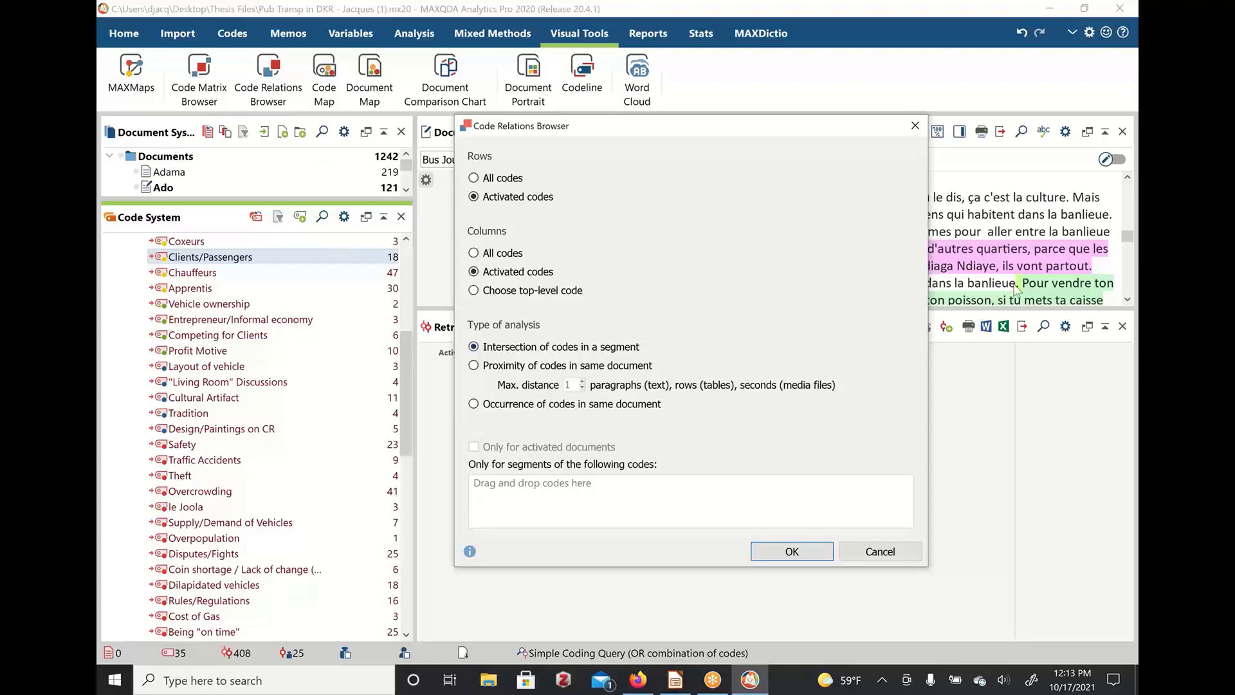
{"action": "left_click", "coordinate": [1035, 310]}
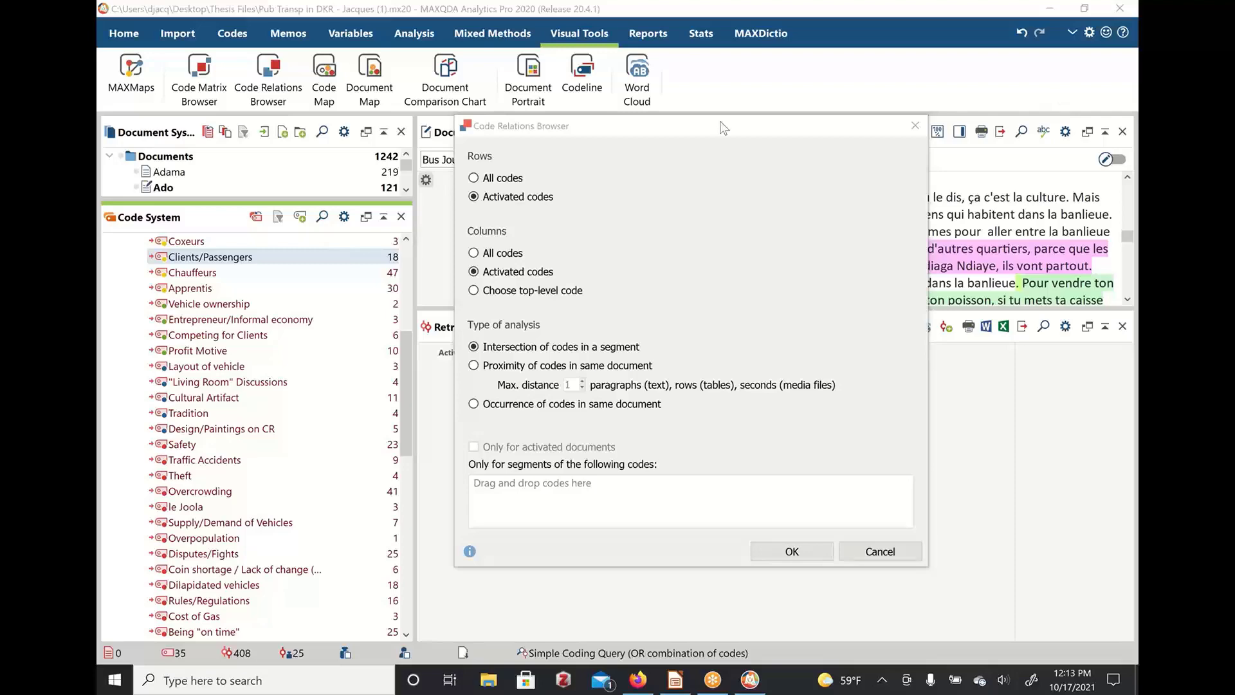
{"action": "left_click_drag", "start_coordinate": [724, 129], "coordinate": [568, 171]}
{"action": "left_click", "coordinate": [759, 169]}
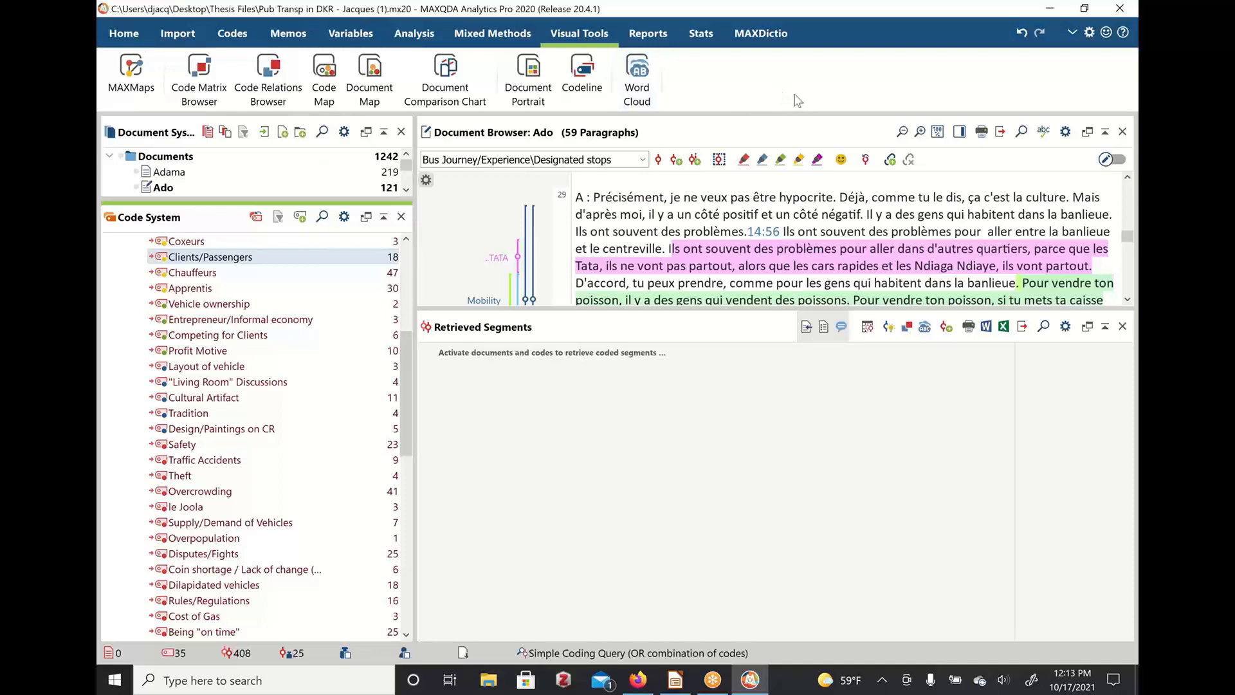
{"action": "left_click", "coordinate": [761, 34]}
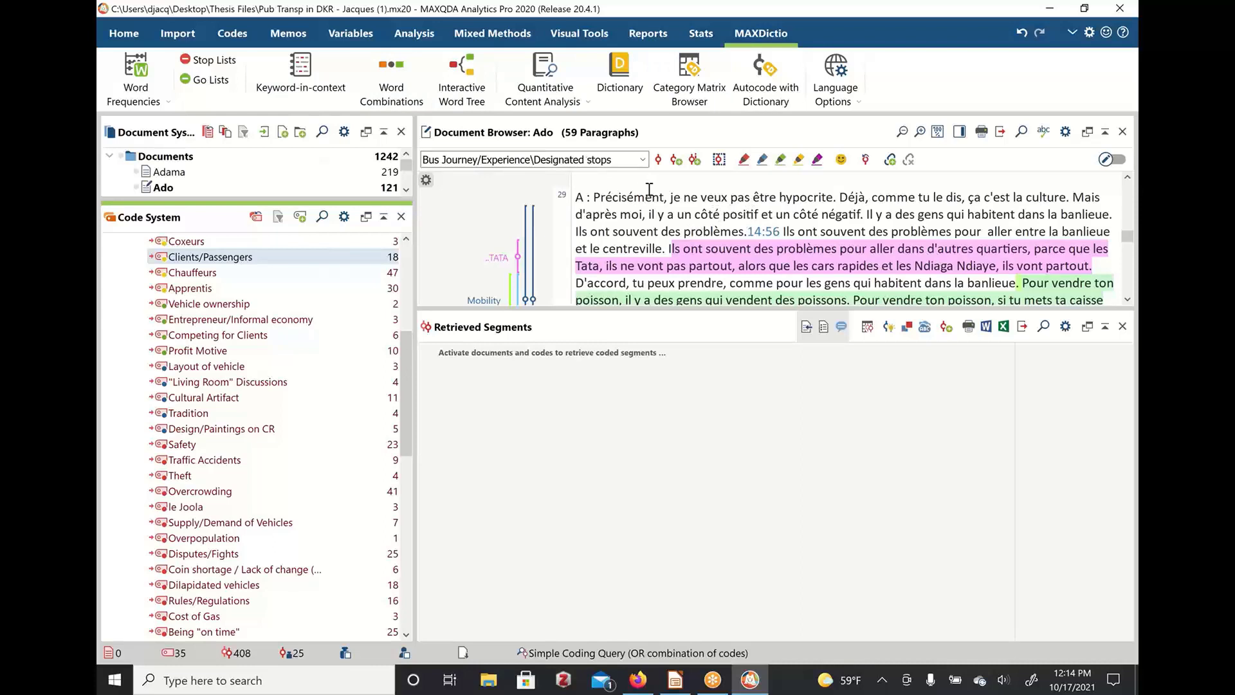
{"action": "left_click", "coordinate": [702, 36]}
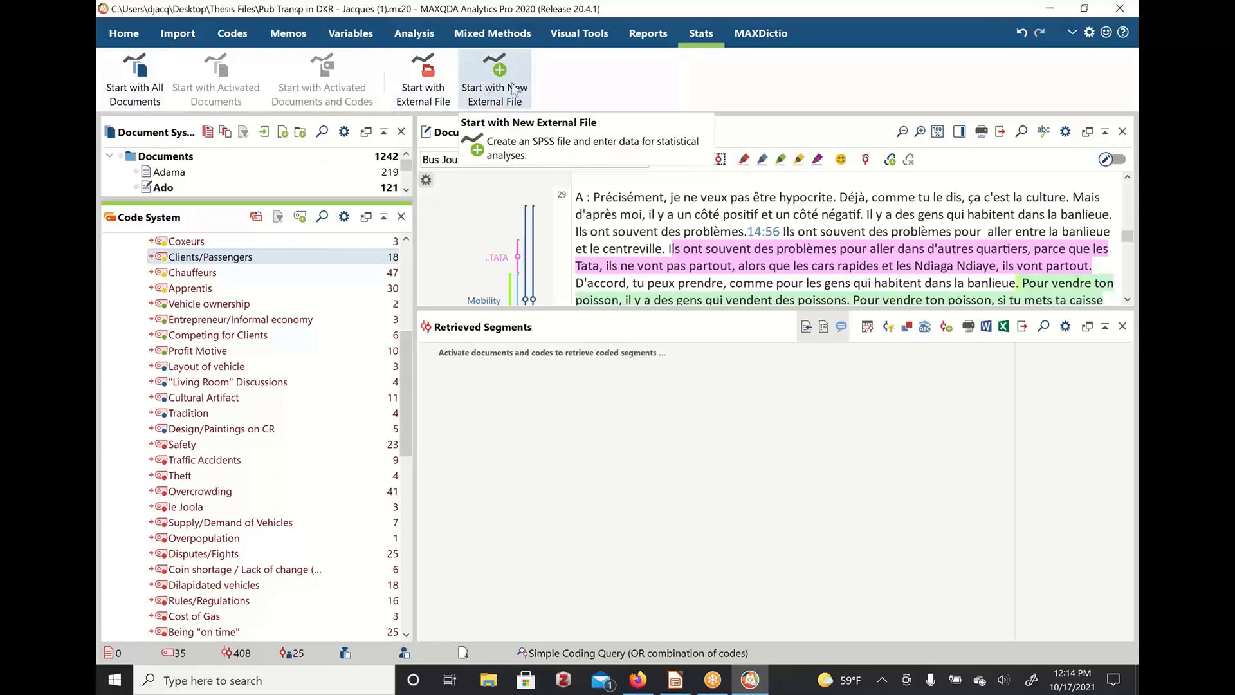
{"action": "left_click", "coordinate": [584, 37]}
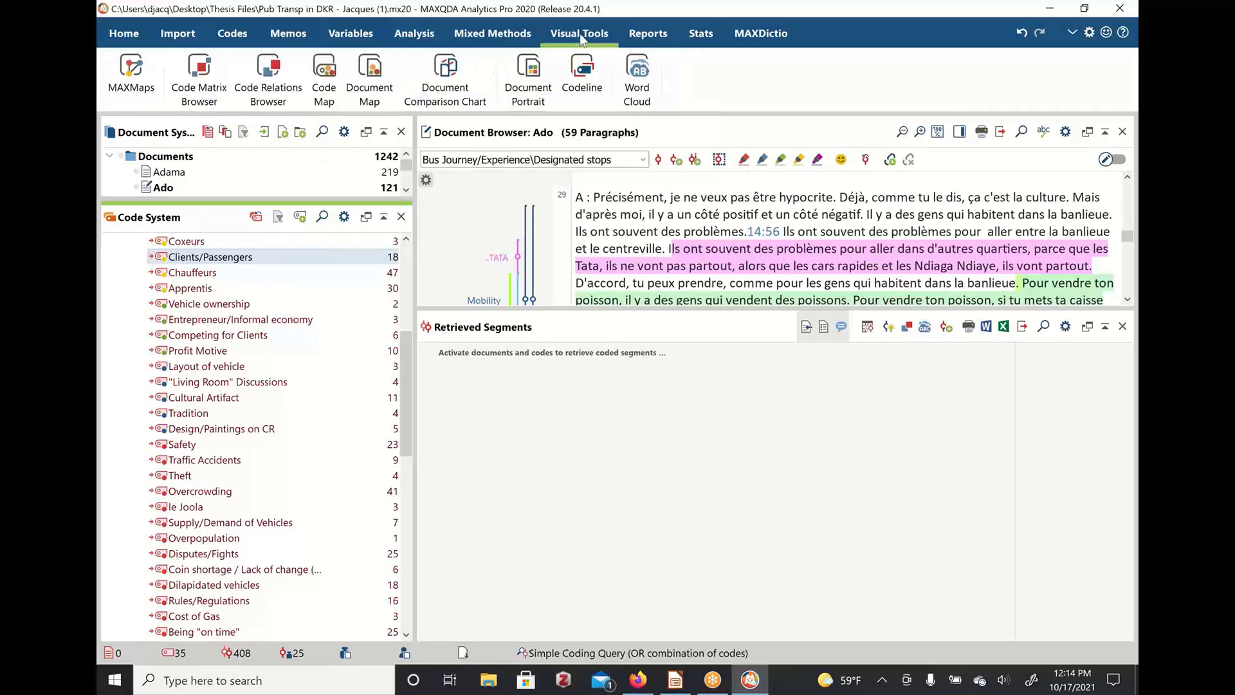
{"action": "left_click", "coordinate": [278, 92]}
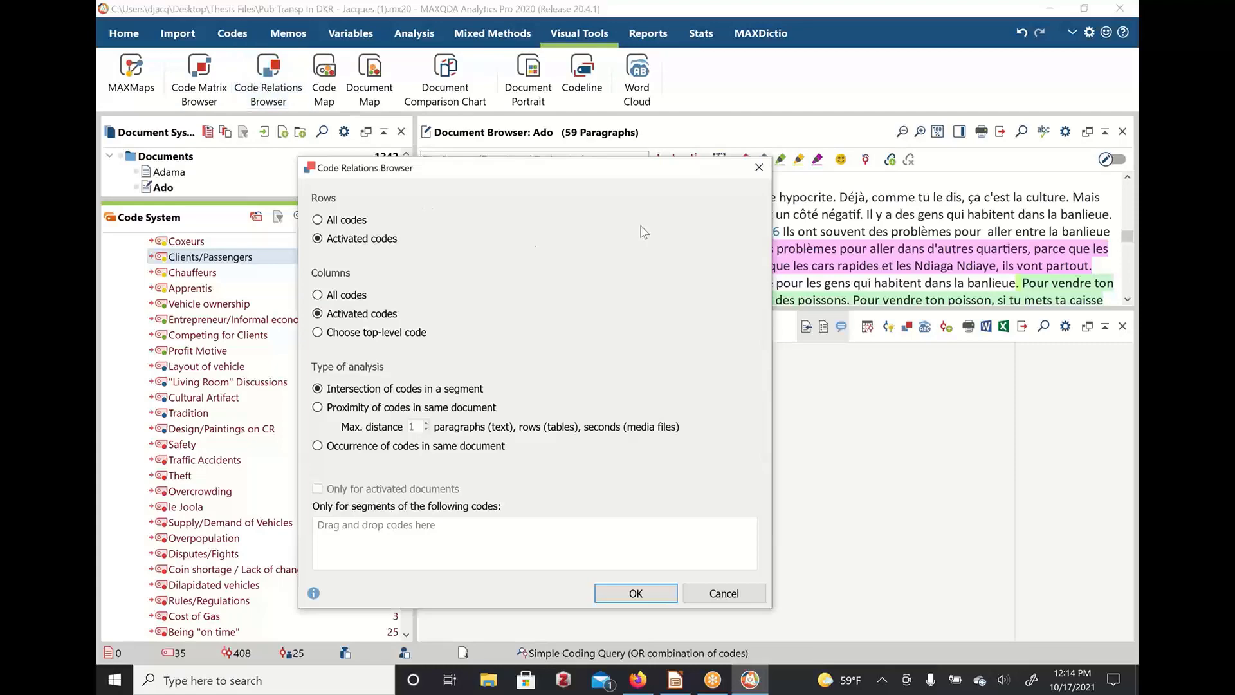
{"action": "left_click", "coordinate": [761, 168]}
Reset the code activations, activate Type of Transit with its subcodes, and close the Retrieved Segments window
{"action": "left_click", "coordinate": [256, 217]}
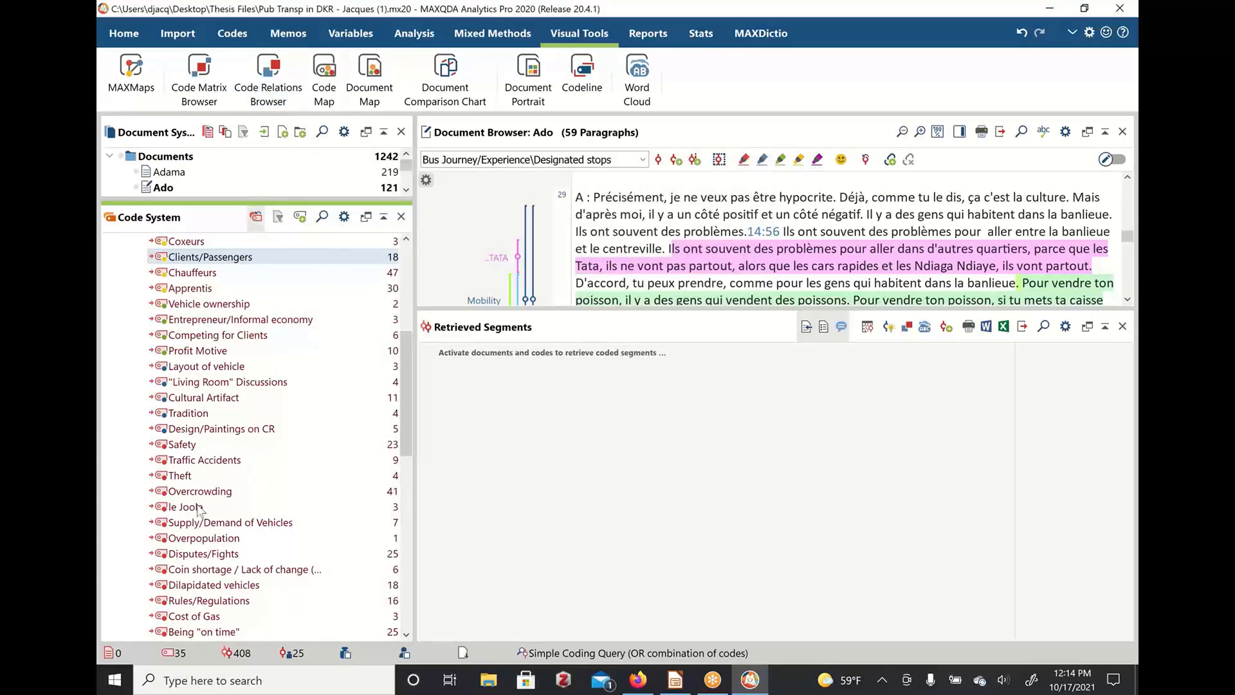
{"action": "scroll", "coordinate": [207, 468], "scroll_direction": "down", "scroll_amount": 10}
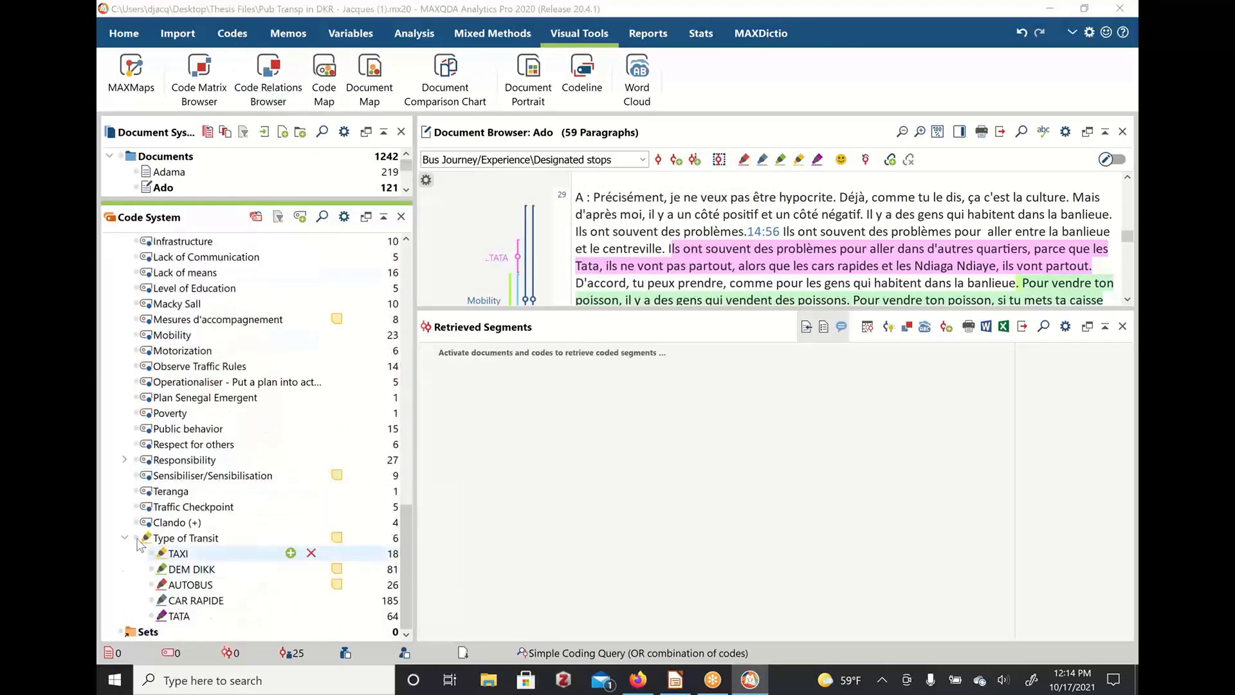
{"action": "left_click", "coordinate": [136, 538]}
{"action": "left_click", "coordinate": [1123, 327]}
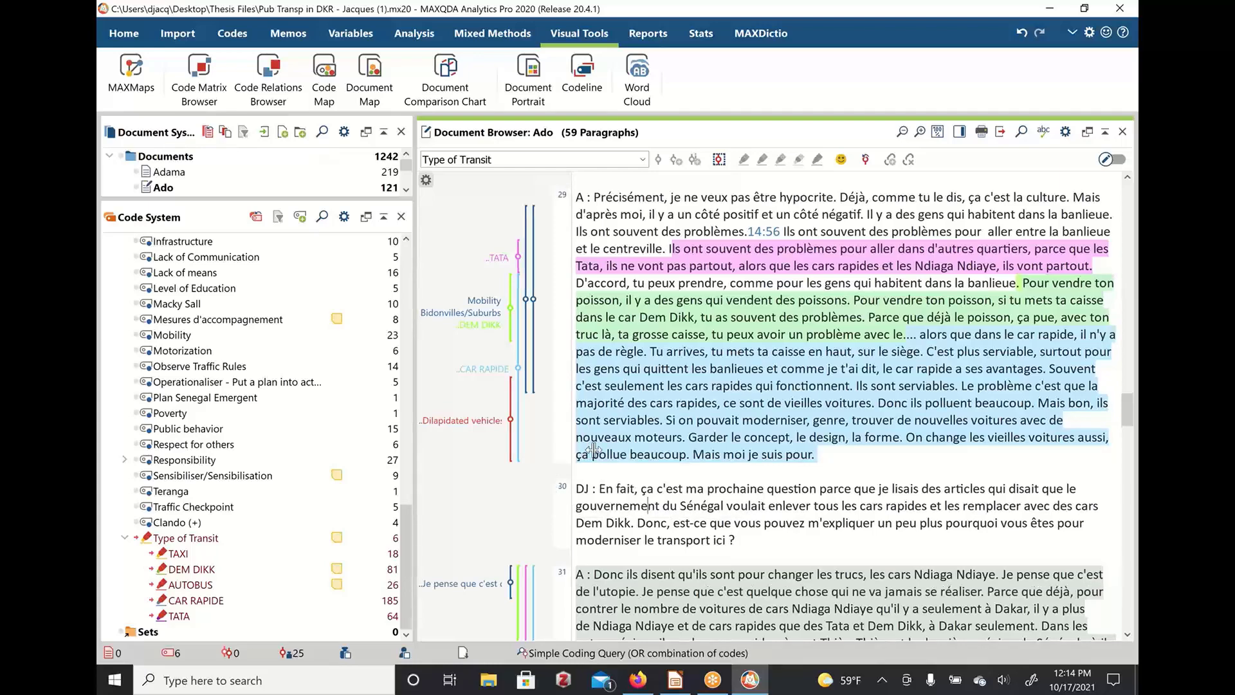
Examine how transit codes overlap other codes around paragraph 29 of the open interview, and look through the full code list
{"action": "scroll", "coordinate": [597, 450], "scroll_direction": "up", "scroll_amount": 2}
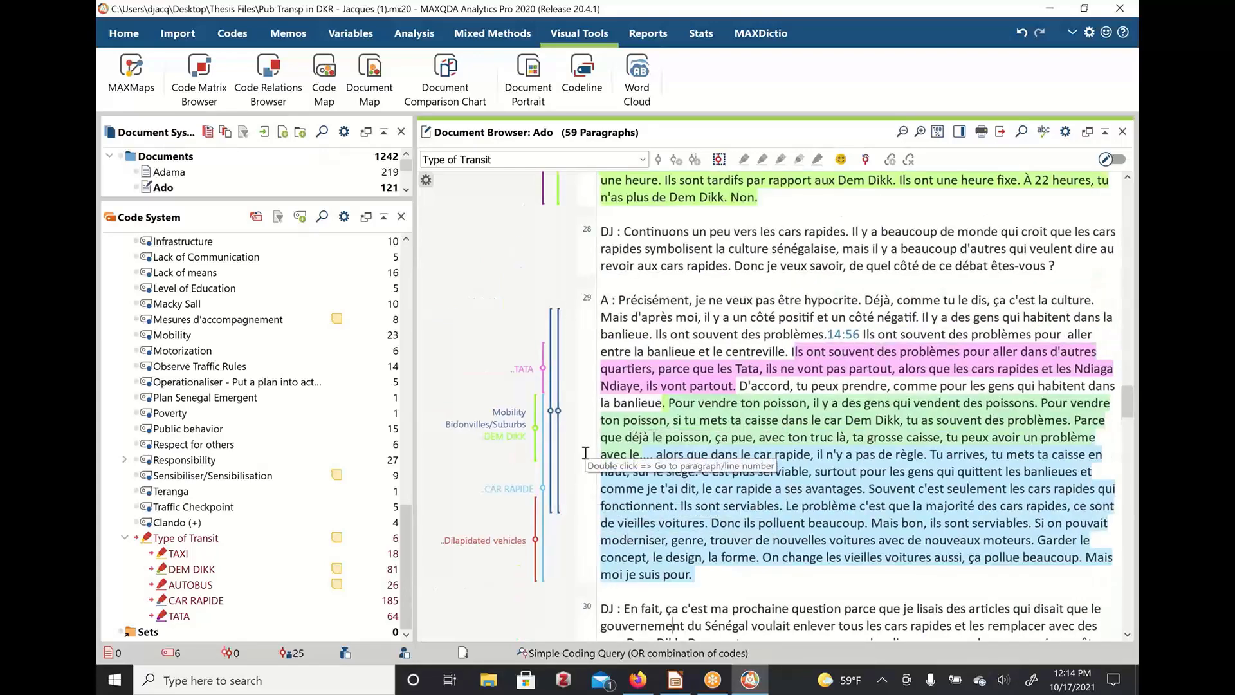
{"action": "scroll", "coordinate": [586, 453], "scroll_direction": "up", "scroll_amount": 1}
{"action": "scroll", "coordinate": [586, 453], "scroll_direction": "up", "scroll_amount": 2}
{"action": "scroll", "coordinate": [614, 448], "scroll_direction": "down", "scroll_amount": 3}
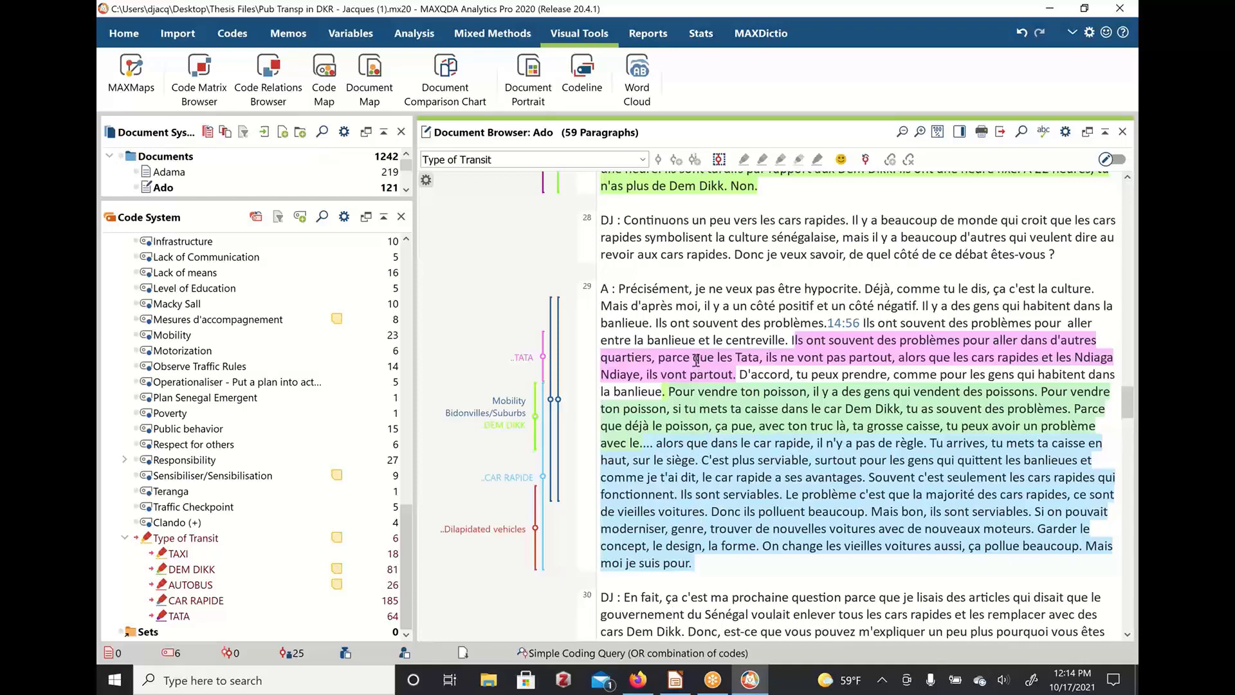
{"action": "scroll", "coordinate": [686, 510], "scroll_direction": "down", "scroll_amount": 1}
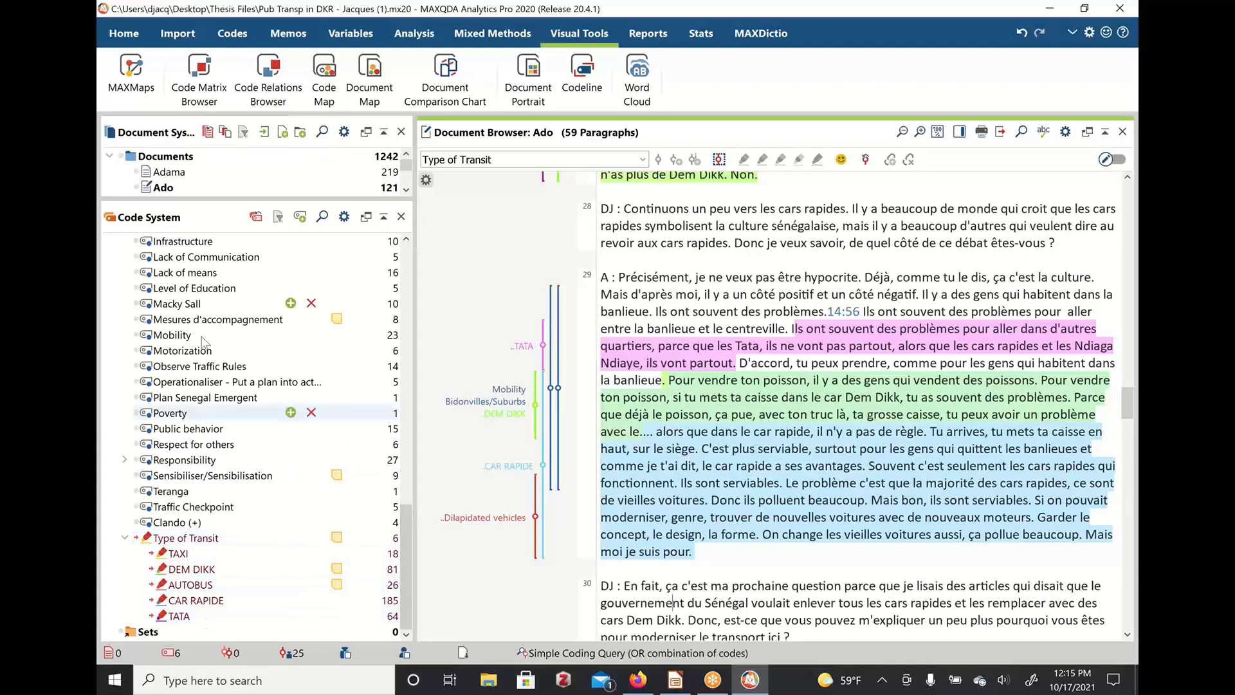
{"action": "scroll", "coordinate": [193, 276], "scroll_direction": "up", "scroll_amount": 10}
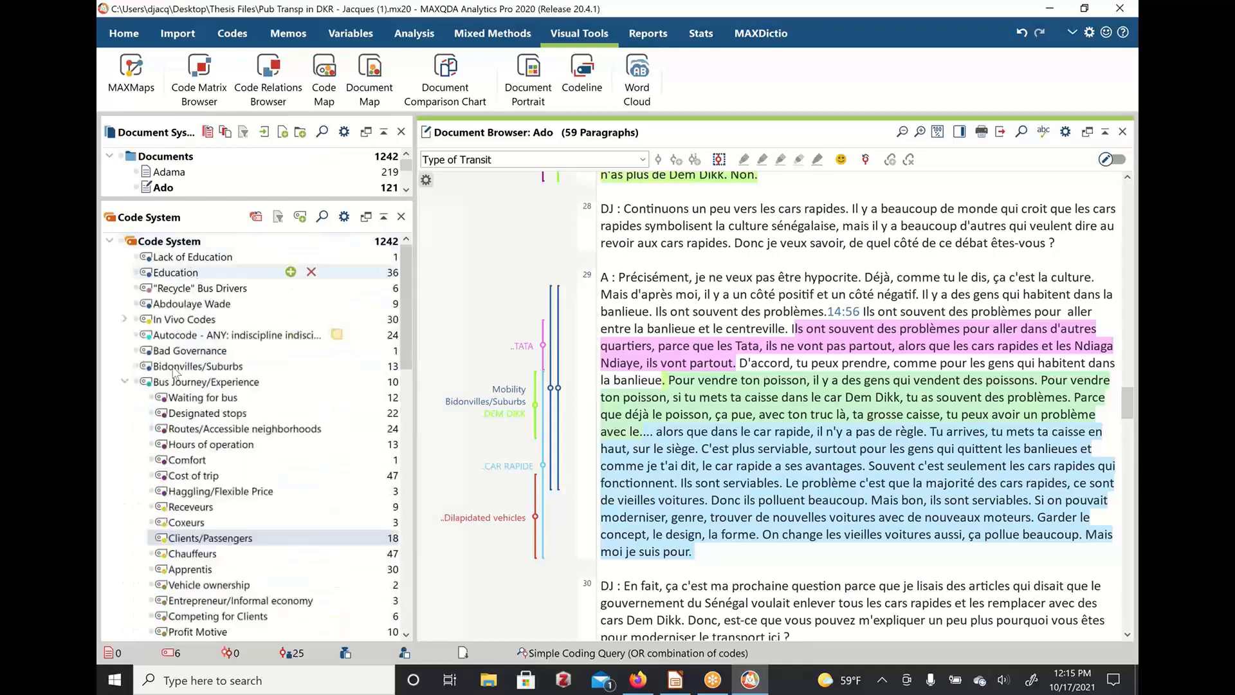
{"action": "scroll", "coordinate": [209, 540], "scroll_direction": "down", "scroll_amount": 15}
{"action": "scroll", "coordinate": [210, 544], "scroll_direction": "down", "scroll_amount": 1}
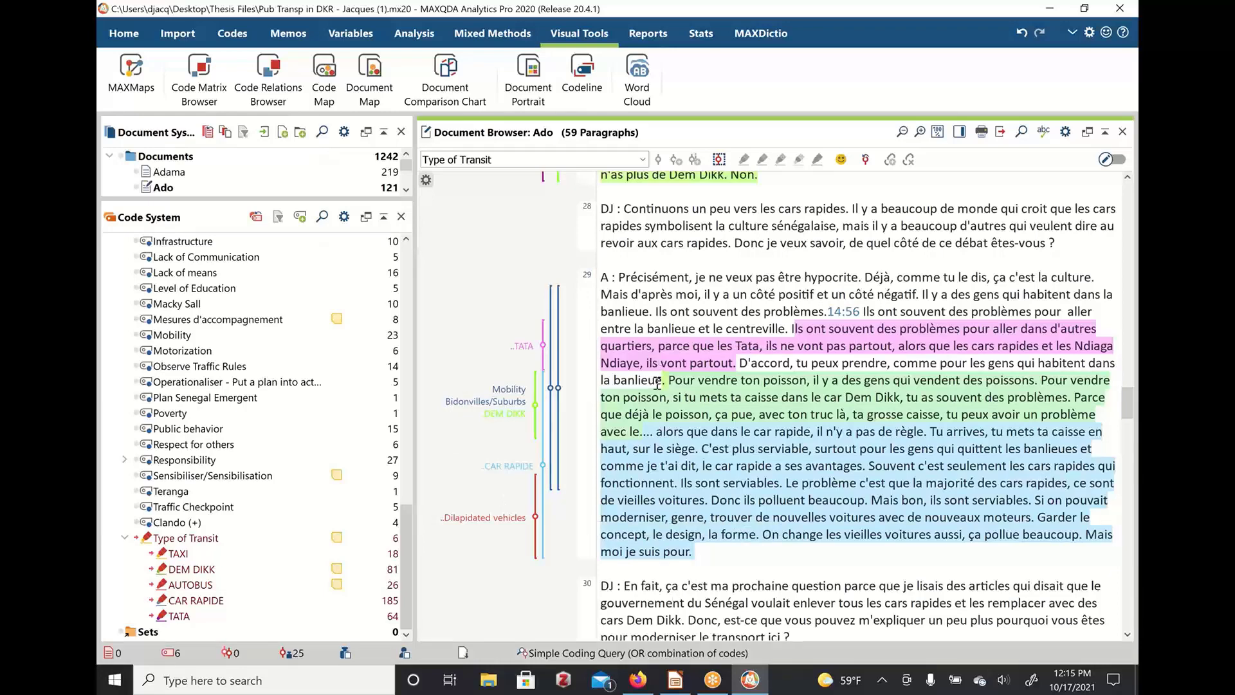
Set up a Code Relations Browser with all codes as rows and the activated codes as columns
{"action": "left_click", "coordinate": [271, 94]}
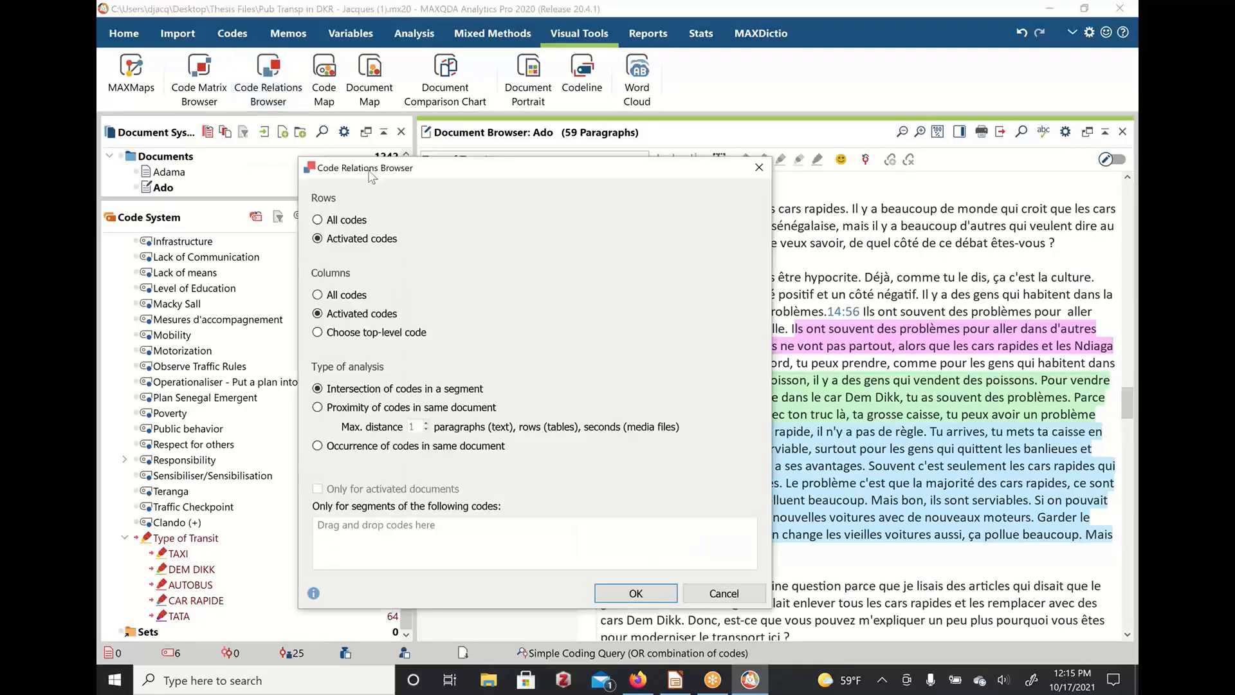
{"action": "left_click_drag", "start_coordinate": [372, 177], "coordinate": [508, 148]}
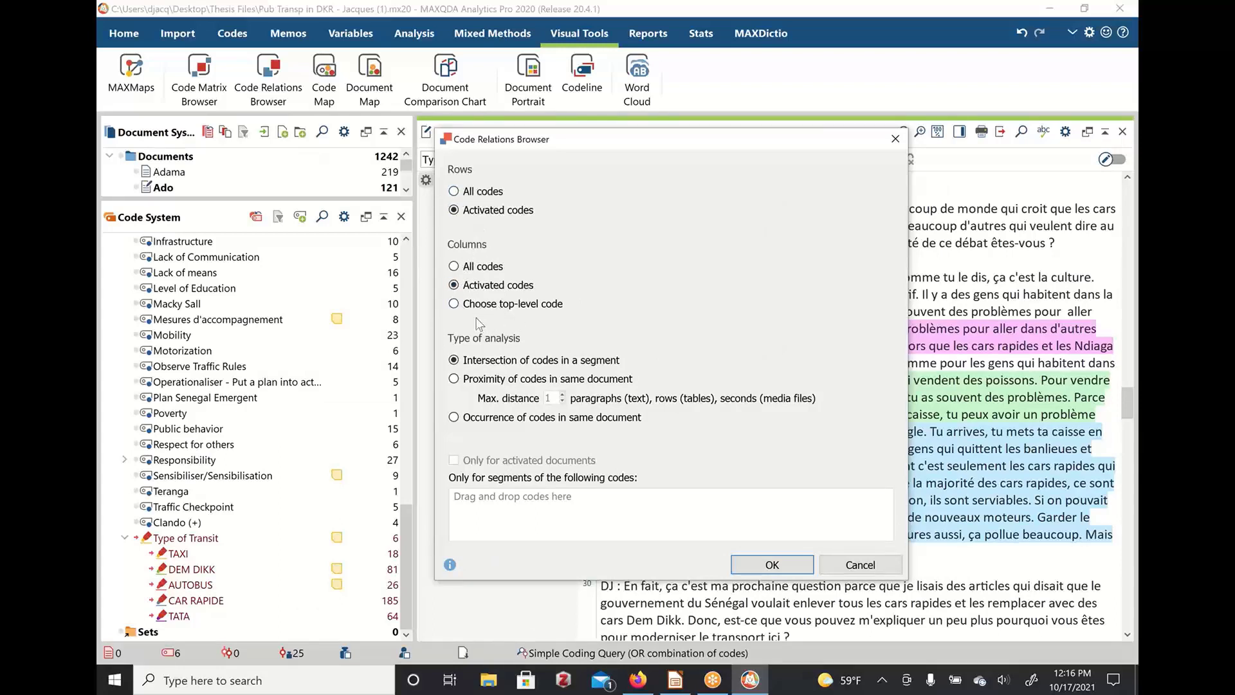
{"action": "left_click", "coordinate": [454, 191]}
{"action": "left_click", "coordinate": [454, 266]}
{"action": "scroll", "coordinate": [208, 351], "scroll_direction": "up", "scroll_amount": 12}
{"action": "scroll", "coordinate": [208, 352], "scroll_direction": "up", "scroll_amount": 6}
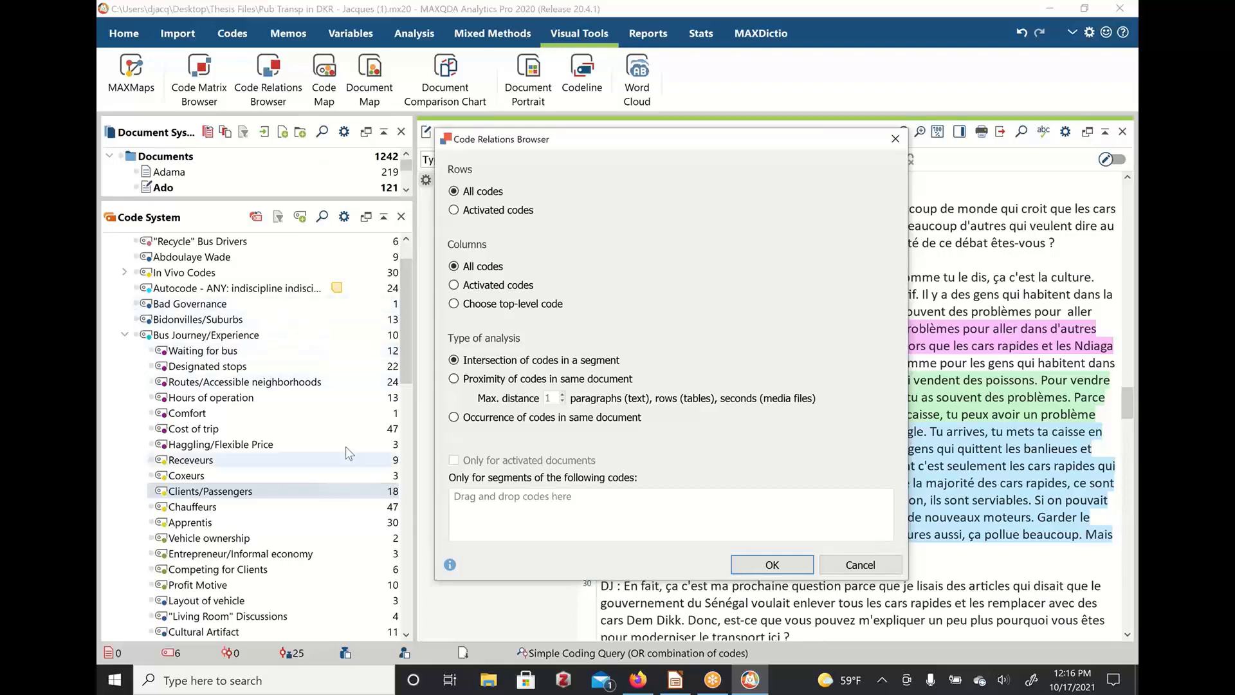
{"action": "scroll", "coordinate": [186, 451], "scroll_direction": "down", "scroll_amount": 20}
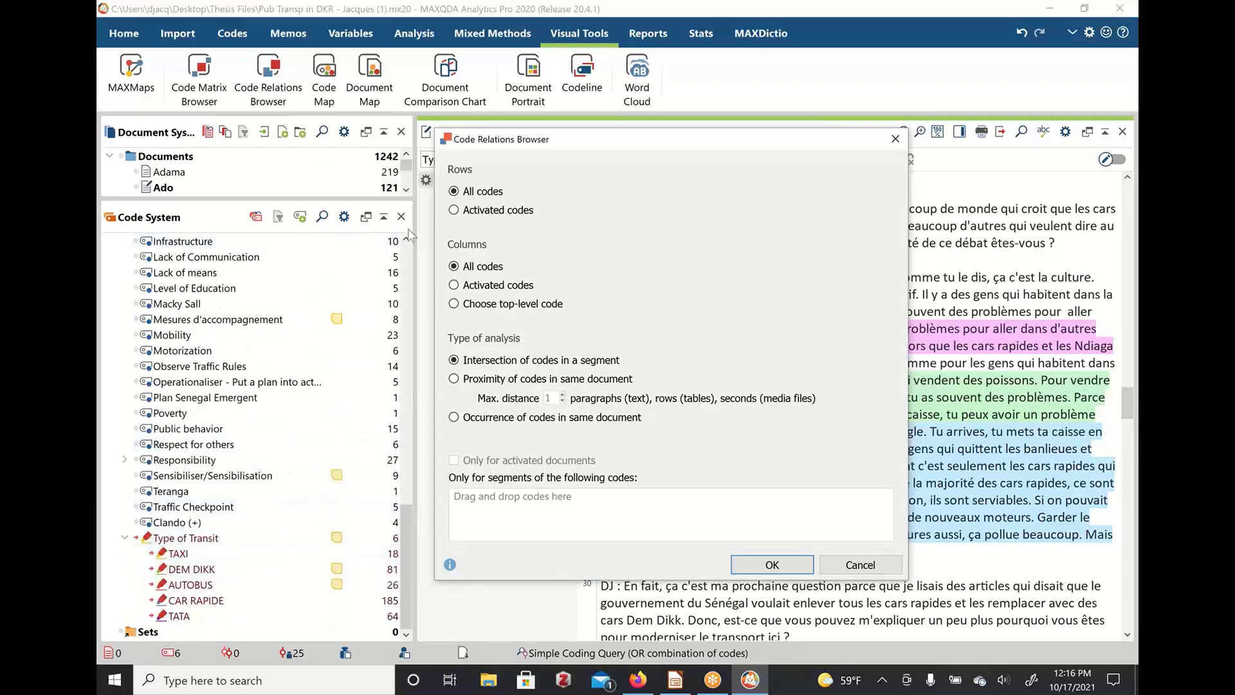
{"action": "left_click", "coordinate": [455, 285]}
{"action": "scroll", "coordinate": [183, 539], "scroll_direction": "up", "scroll_amount": 4}
{"action": "scroll", "coordinate": [183, 539], "scroll_direction": "up", "scroll_amount": 12}
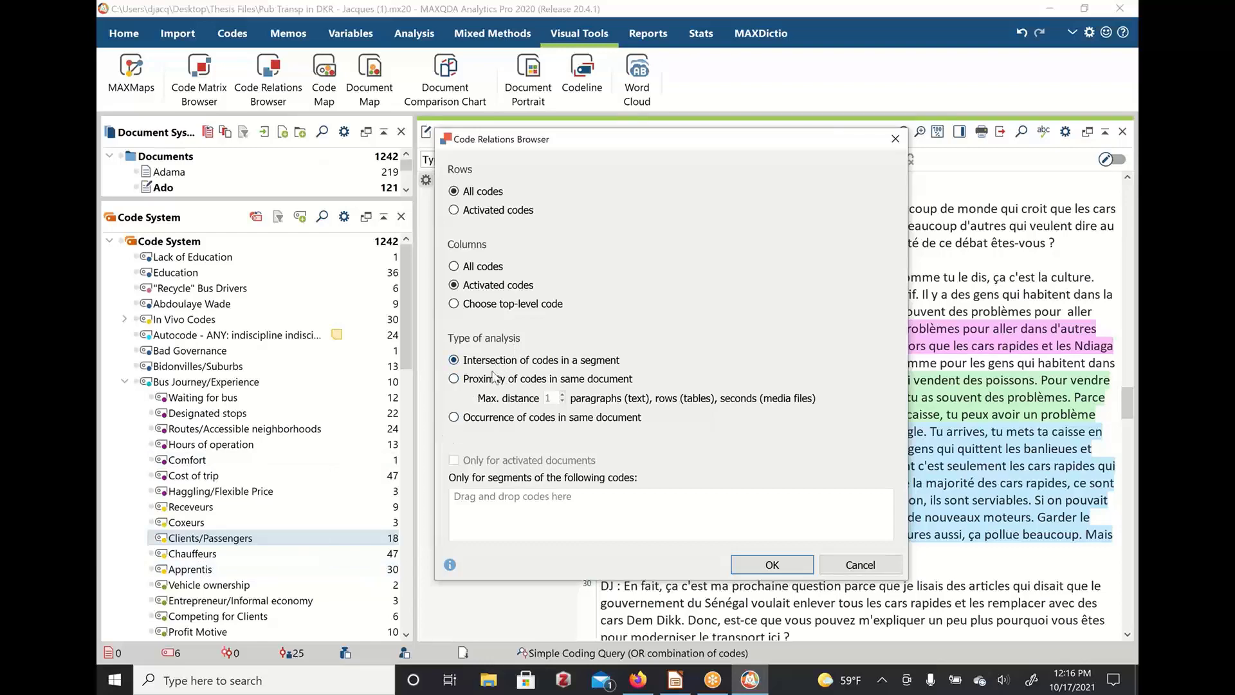
Look through the analysis types, choose Intersection of codes in a segment, and generate the code relations matrix
{"action": "left_click_drag", "start_coordinate": [473, 139], "coordinate": [644, 140]}
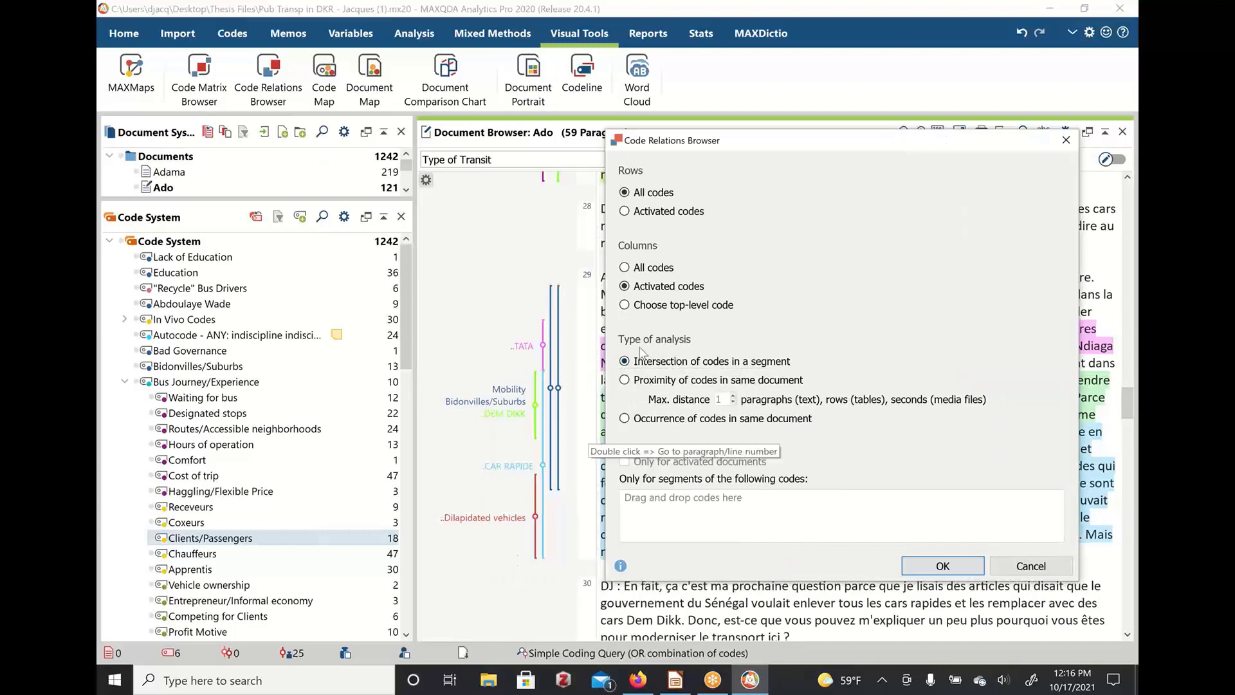
{"action": "left_click", "coordinate": [624, 380]}
{"action": "left_click", "coordinate": [624, 418]}
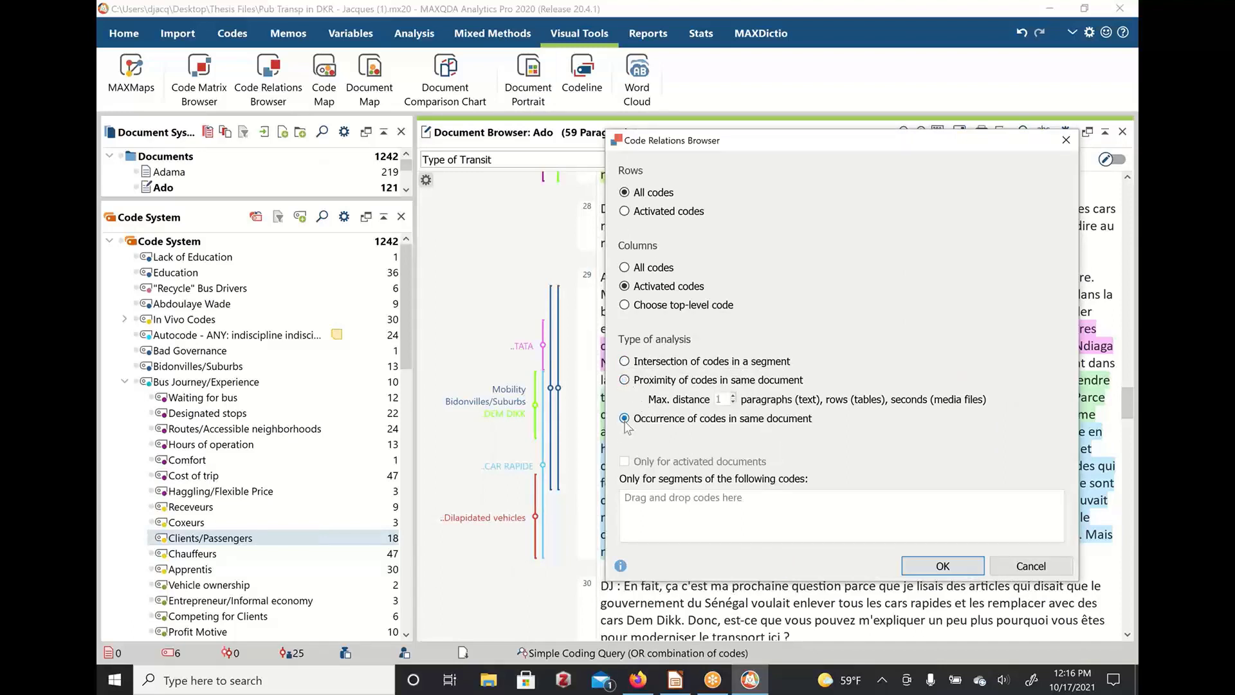
{"action": "left_click", "coordinate": [624, 361]}
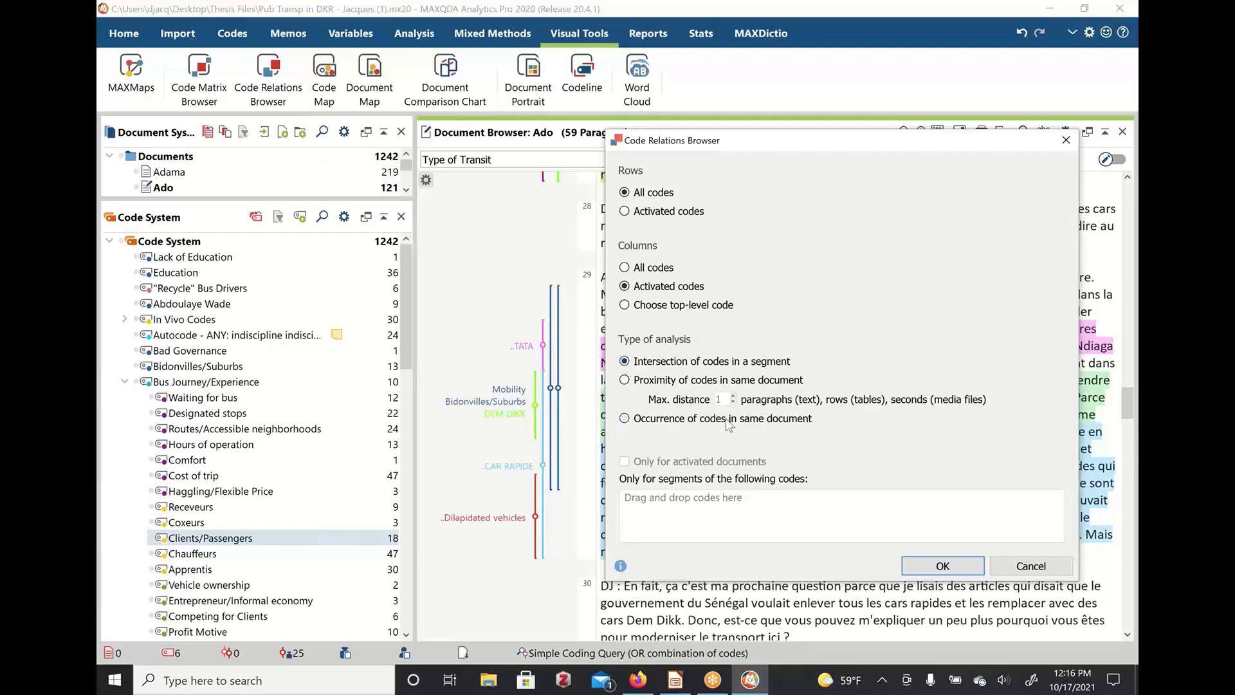
{"action": "left_click", "coordinate": [919, 569]}
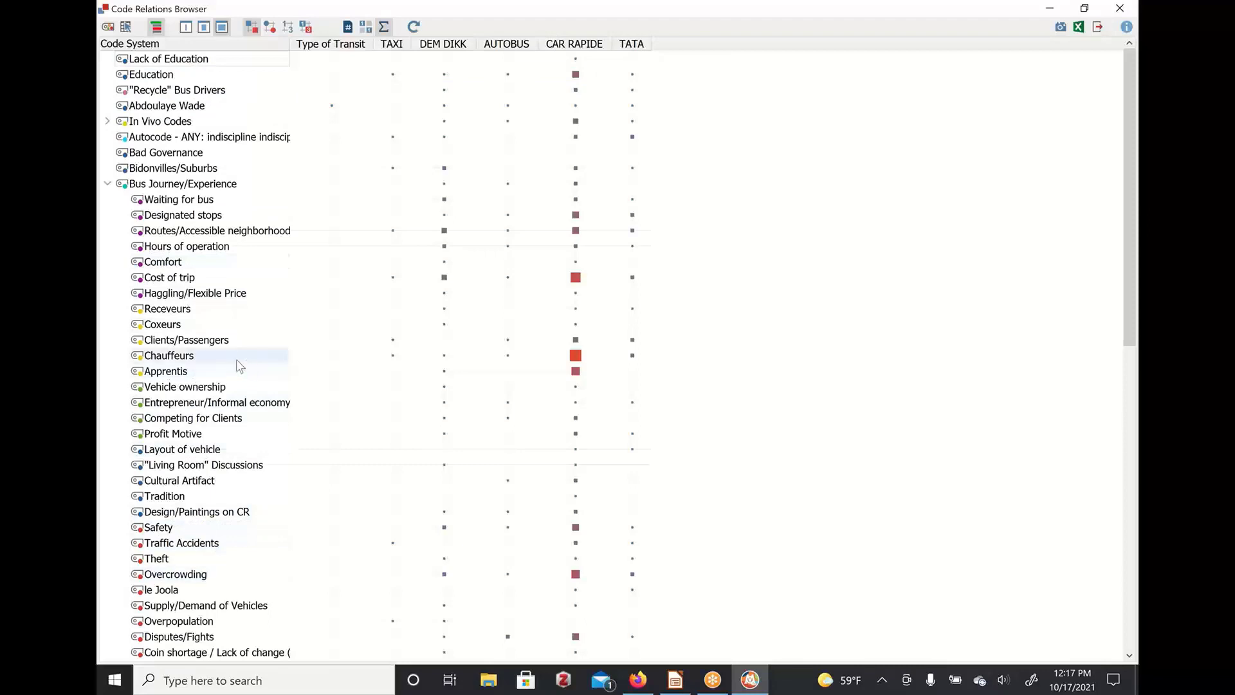
Examine how often Chauffeurs and Overcrowding intersect with the different transit types in the code relations matrix
{"action": "scroll", "coordinate": [234, 378], "scroll_direction": "down", "scroll_amount": 1}
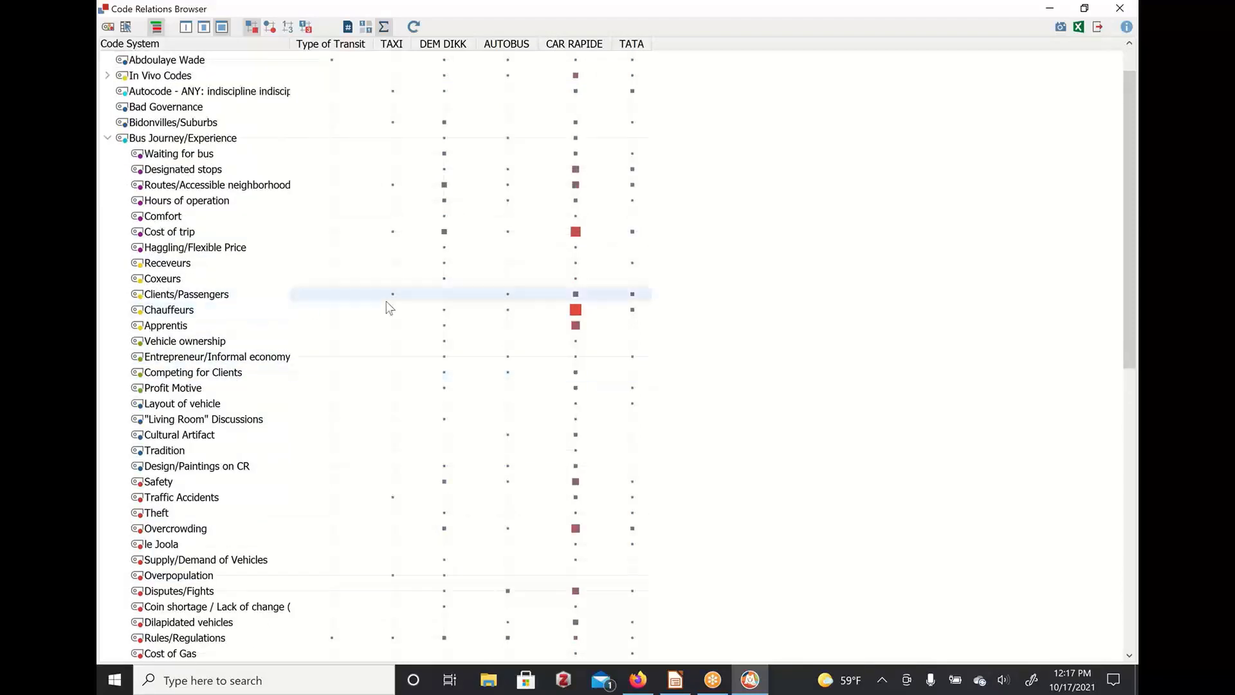
{"action": "mouse_move", "coordinate": [337, 310]}
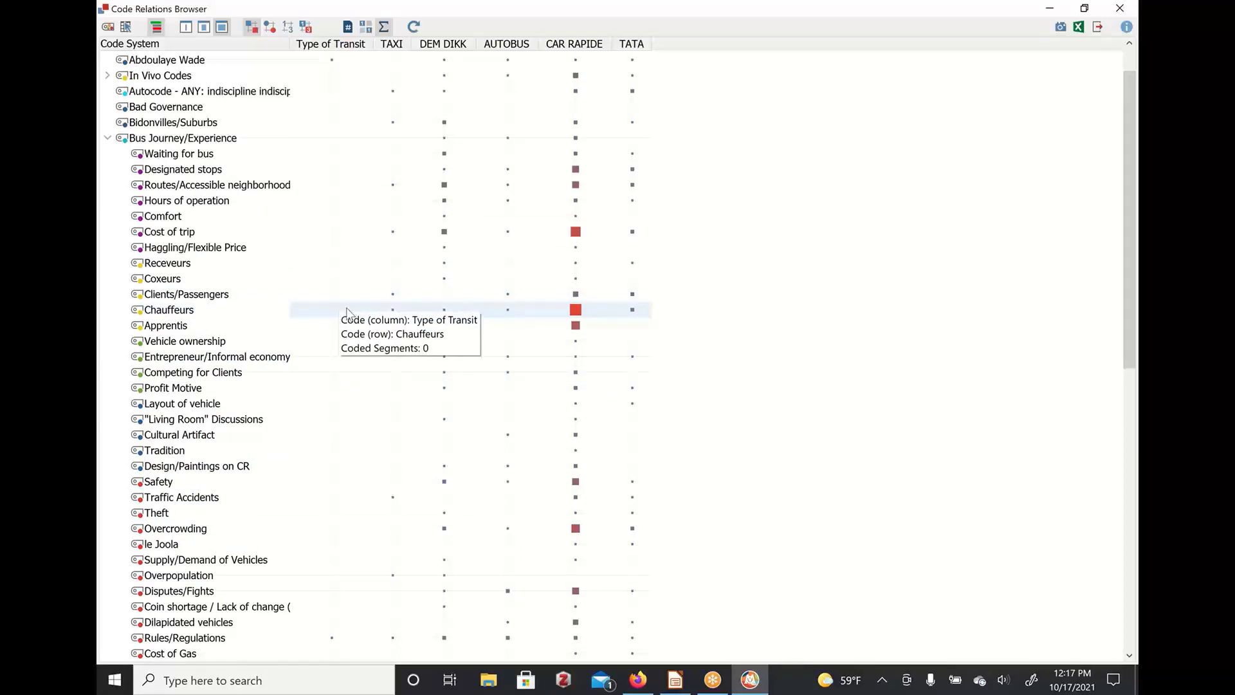
{"action": "mouse_move", "coordinate": [576, 311]}
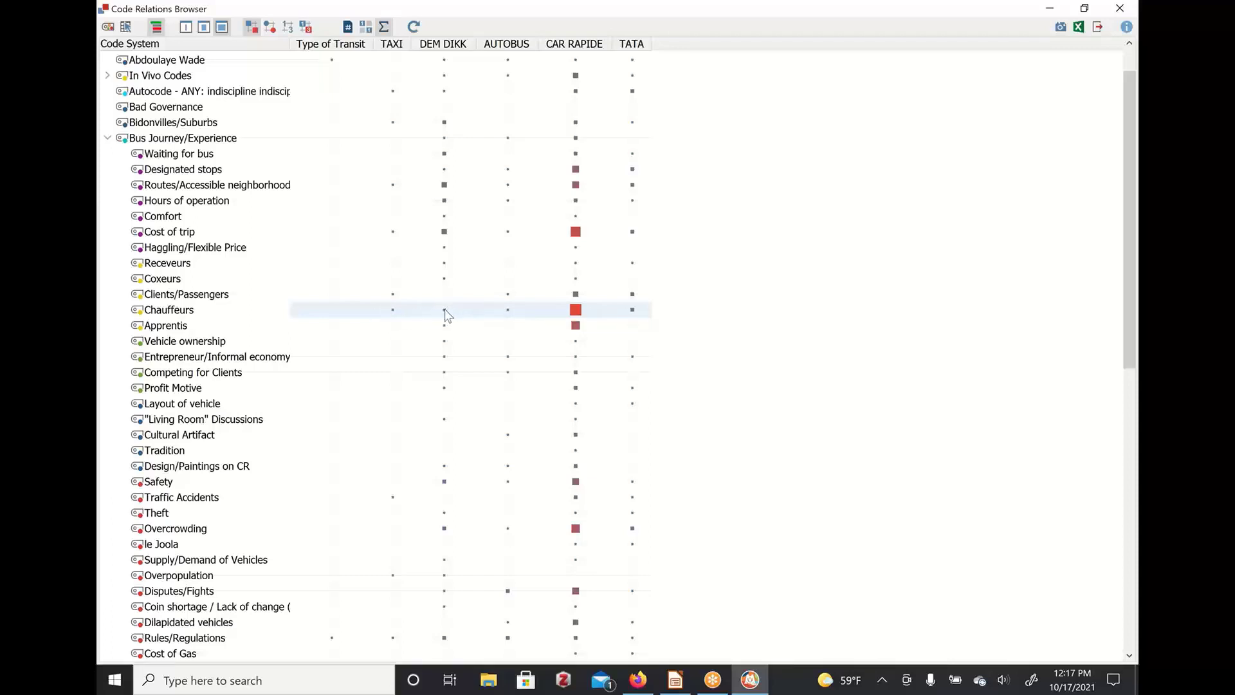
{"action": "mouse_move", "coordinate": [444, 318]}
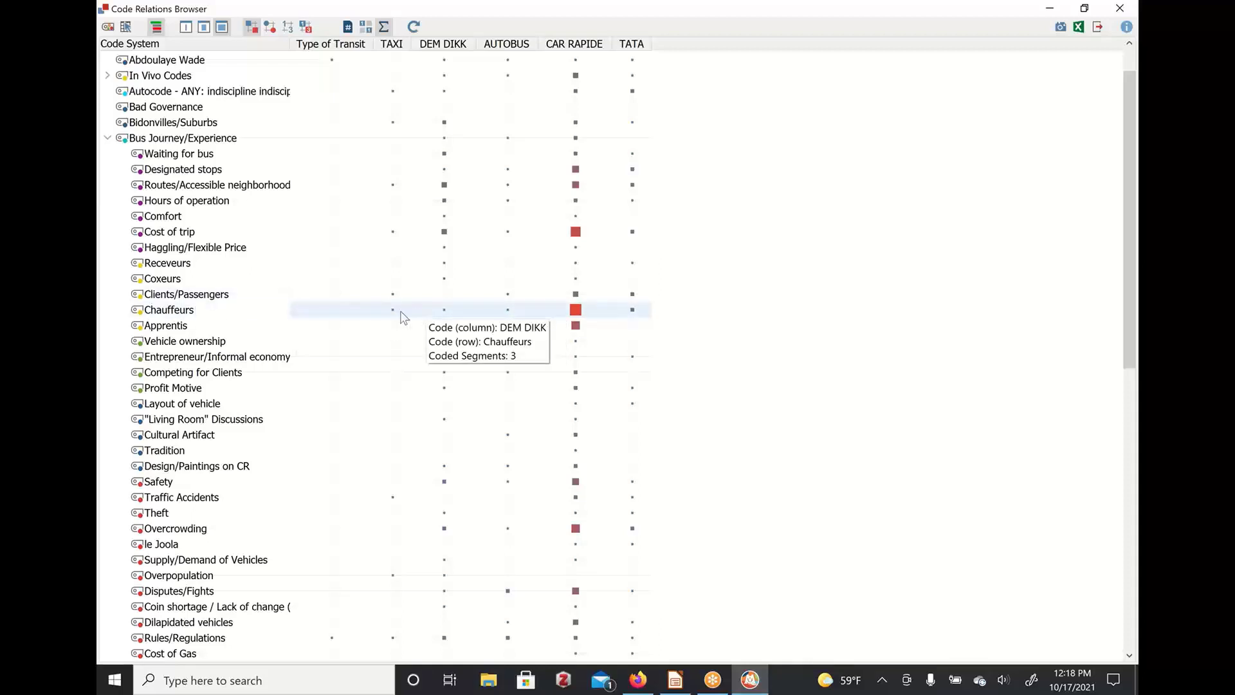
{"action": "mouse_move", "coordinate": [539, 315]}
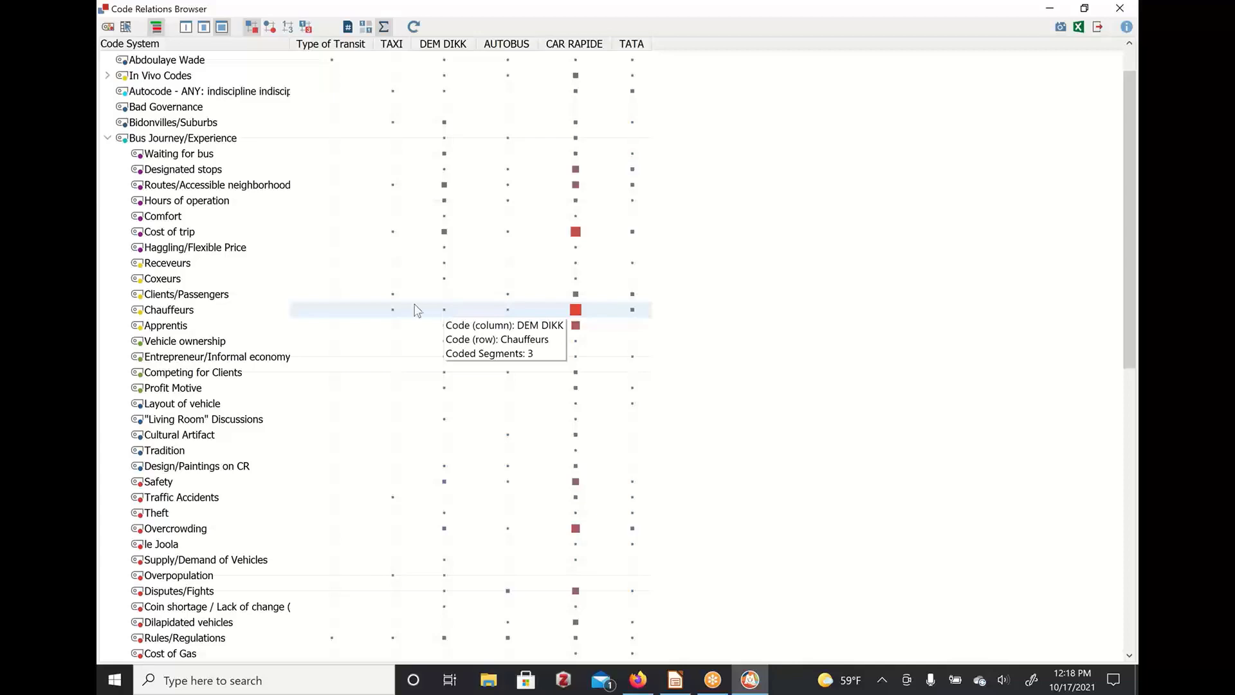
{"action": "scroll", "coordinate": [455, 321], "scroll_direction": "down", "scroll_amount": 5}
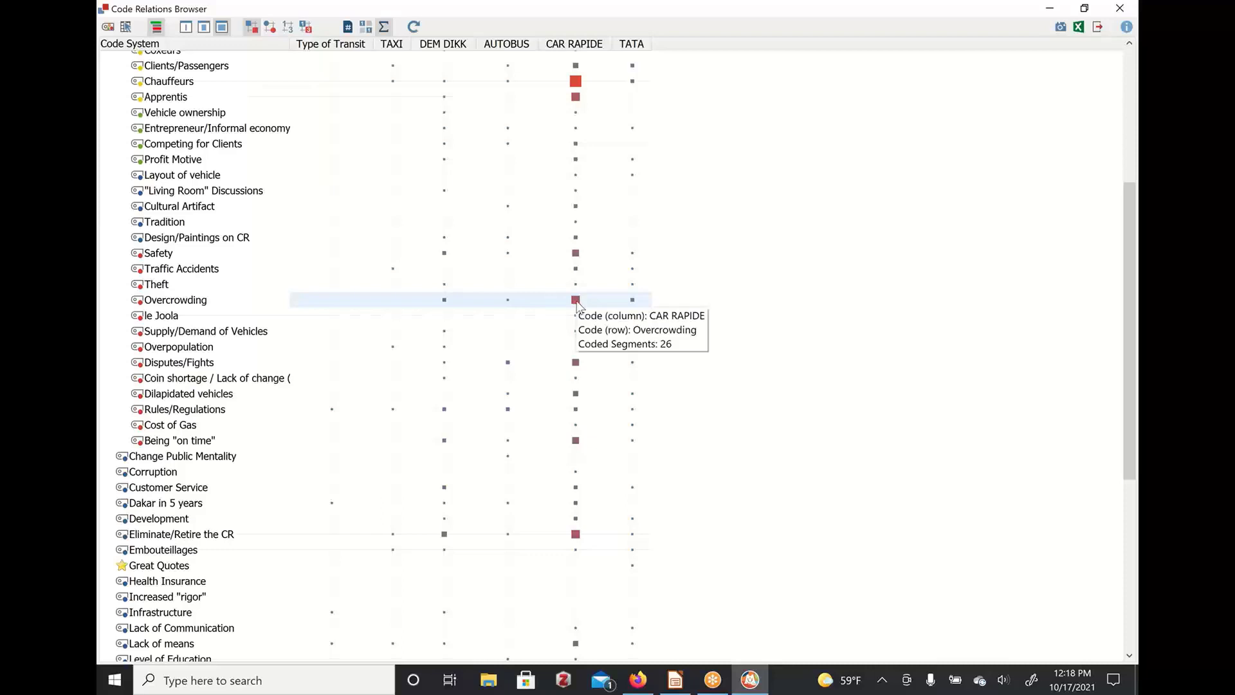
{"action": "mouse_move", "coordinate": [633, 306]}
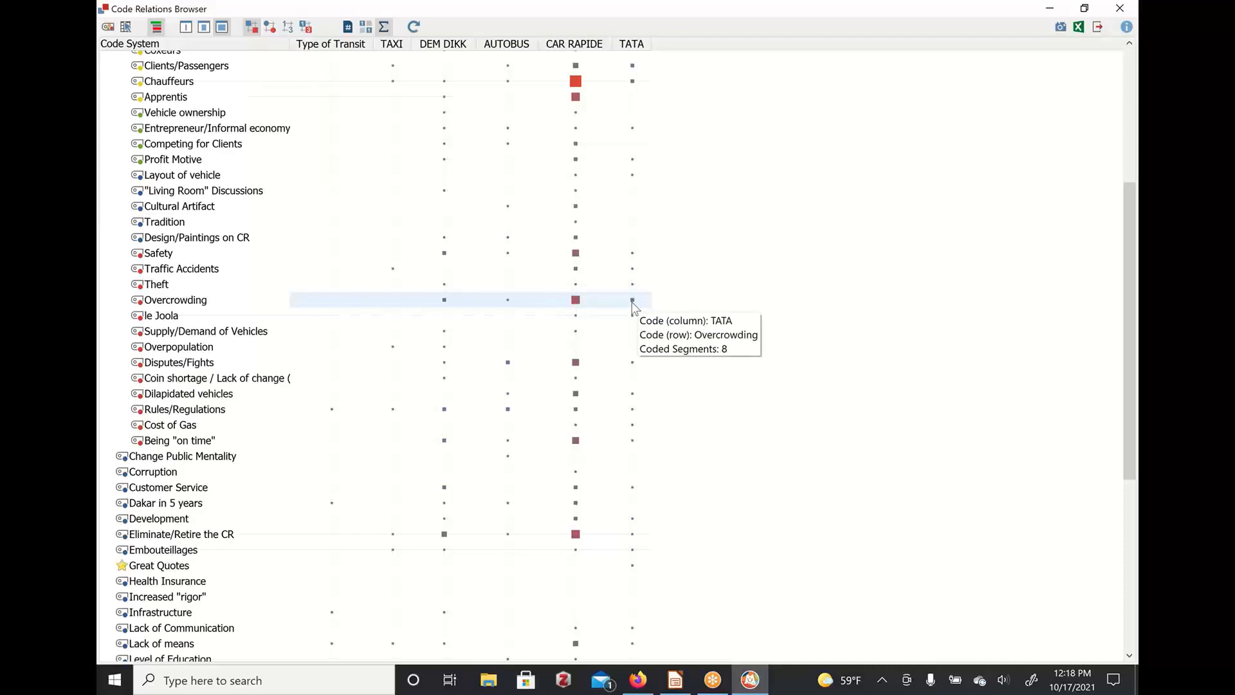
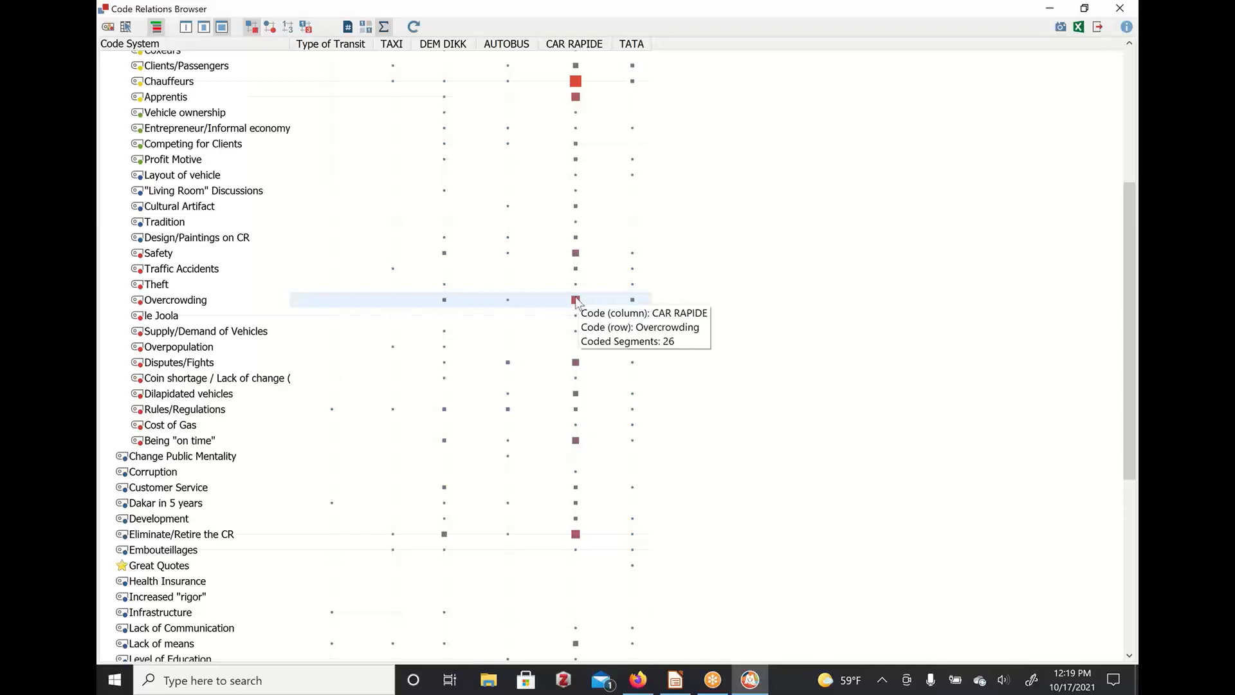
Retrieve the segments where Overcrowding intersects CAR RAPIDE, and arrange the matrix window to show both all transit columns and the retrieved text
{"action": "left_click", "coordinate": [577, 306]}
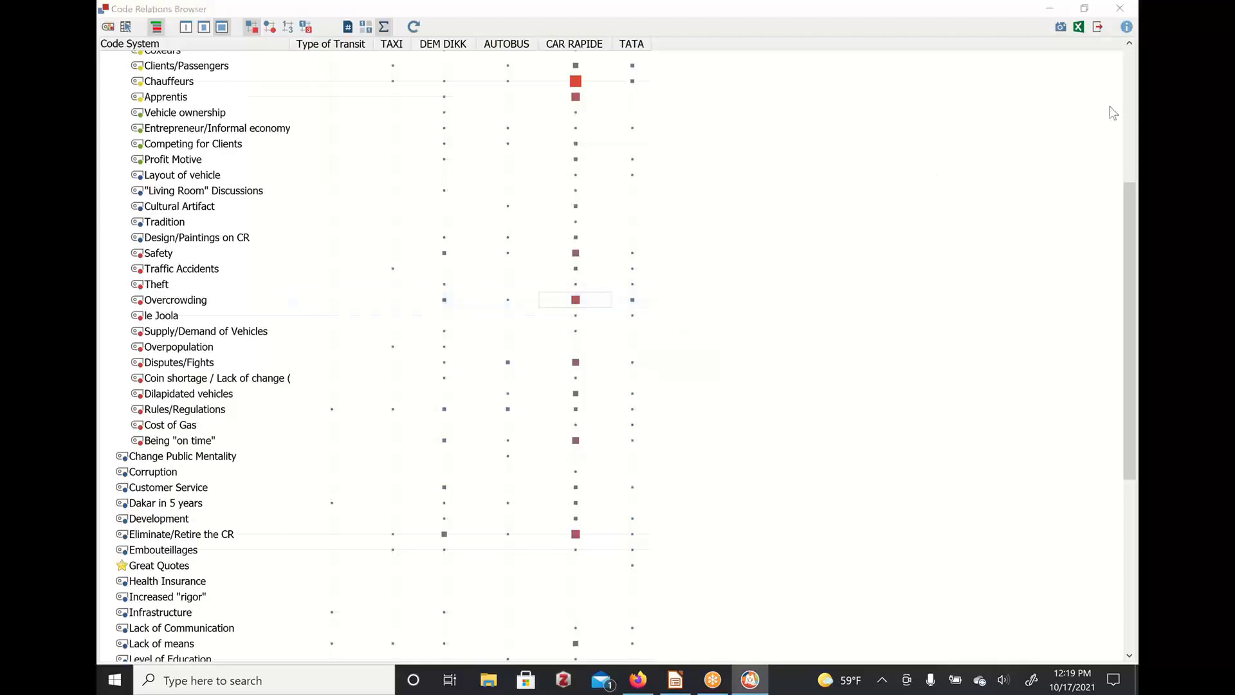
{"action": "left_click", "coordinate": [1085, 8]}
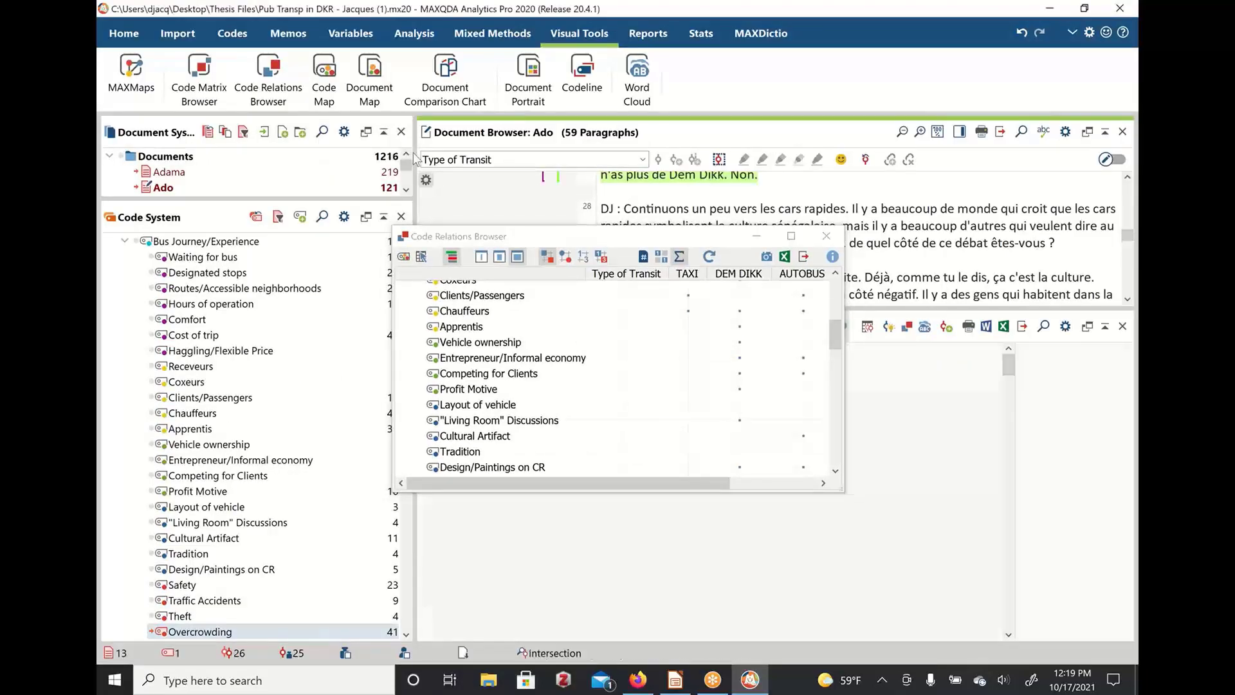
{"action": "left_click_drag", "start_coordinate": [528, 237], "coordinate": [298, 52]}
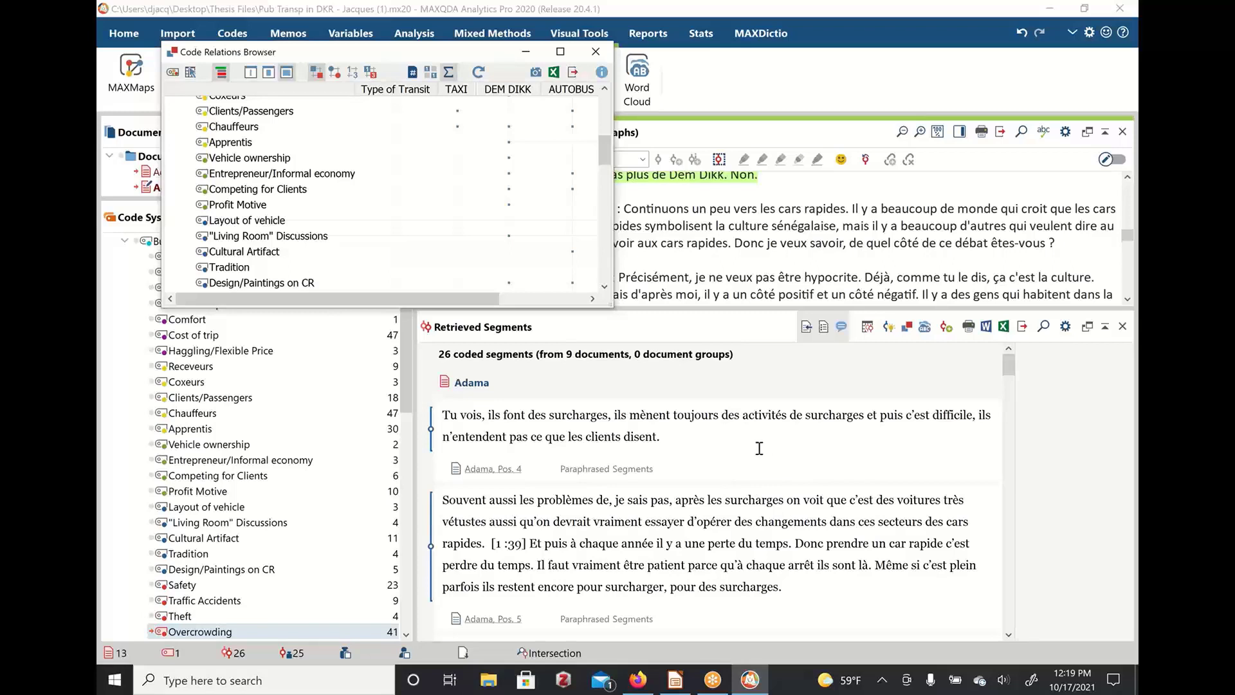
{"action": "scroll", "coordinate": [317, 245], "scroll_direction": "down", "scroll_amount": 4}
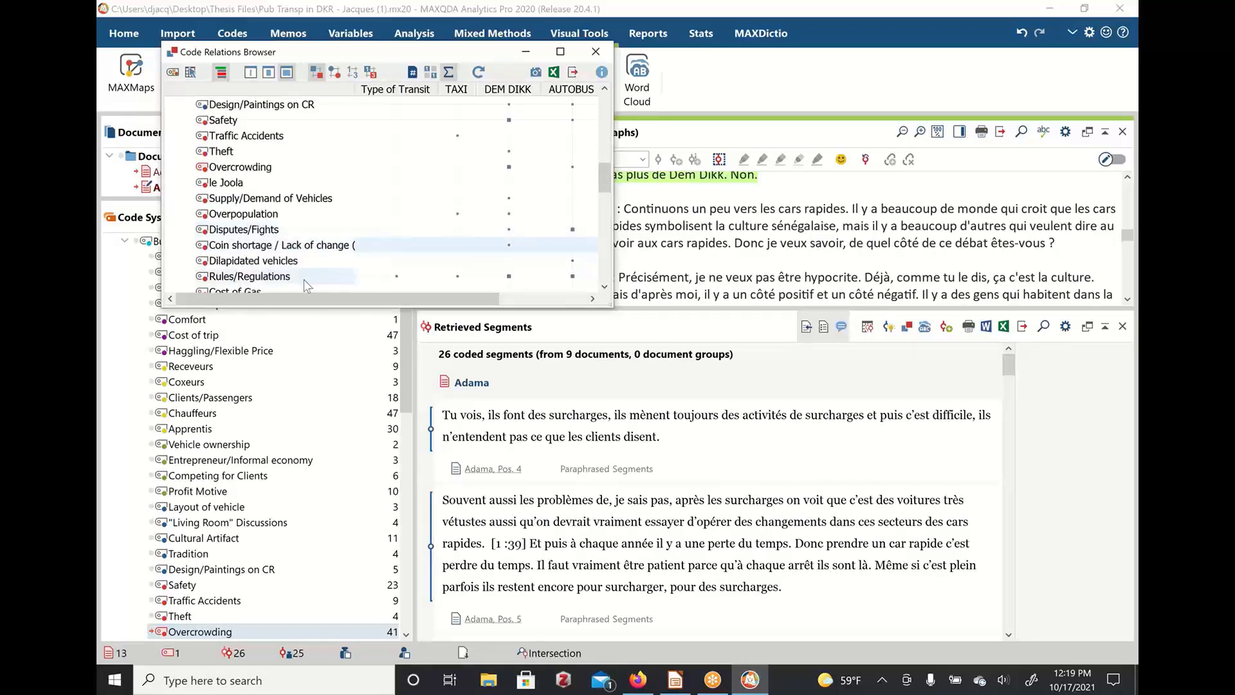
{"action": "left_click_drag", "start_coordinate": [298, 300], "coordinate": [317, 300]}
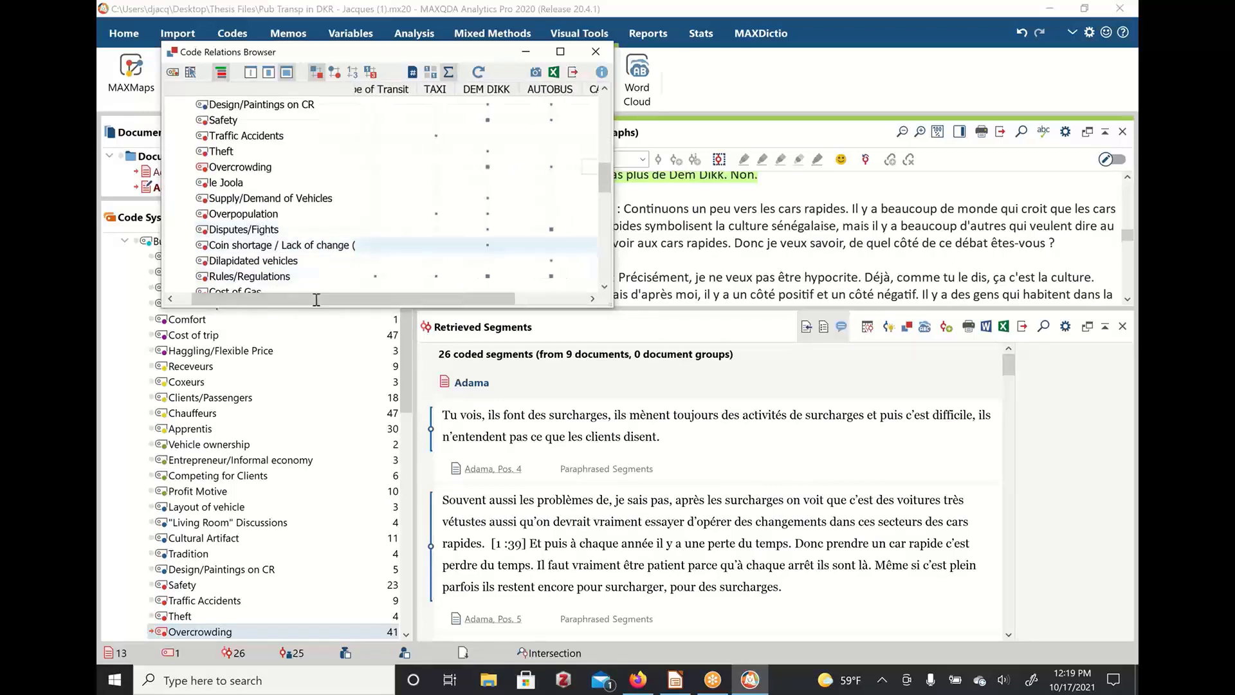
{"action": "left_click", "coordinate": [440, 356]}
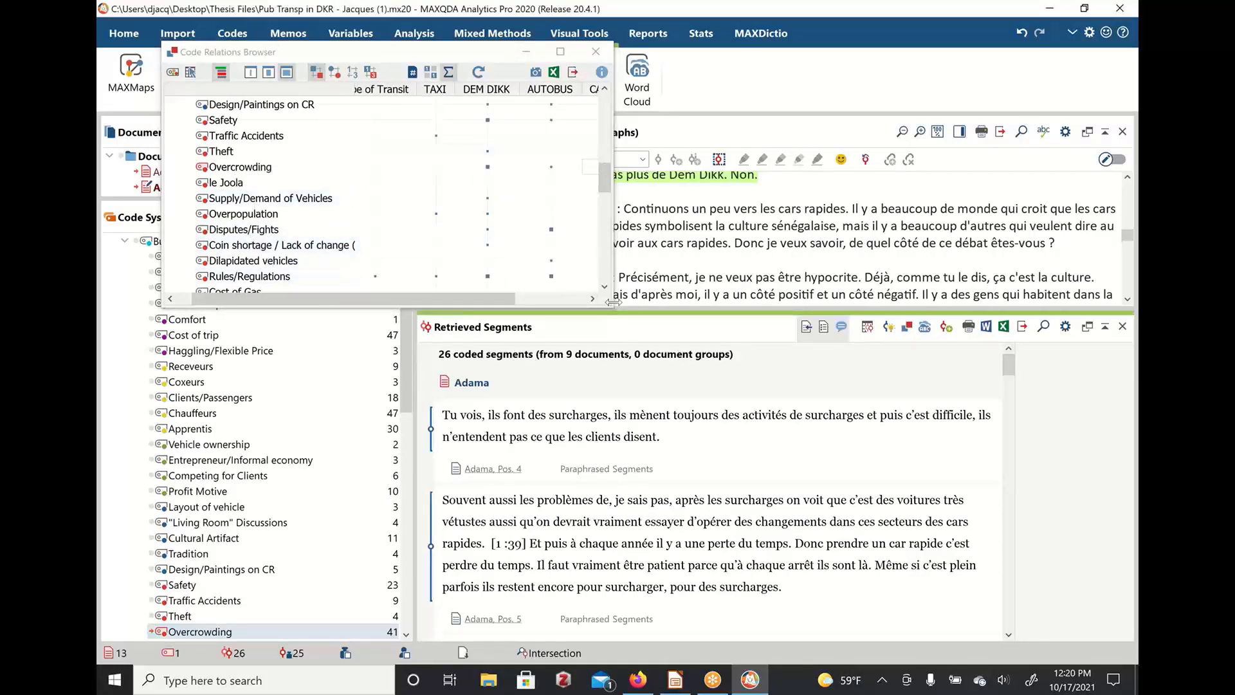
{"action": "left_click_drag", "start_coordinate": [615, 310], "coordinate": [775, 361]}
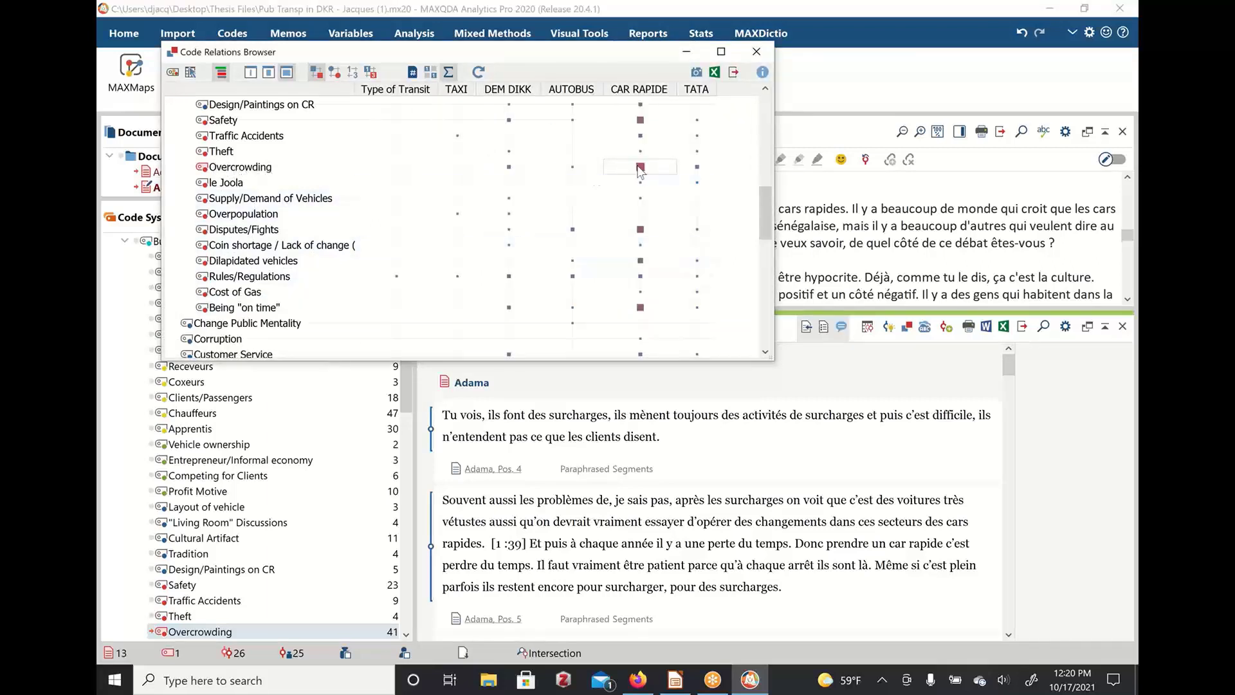
Review the retrieved Overcrowding and CAR RAPIDE segments, and close the Code Relations Browser and the Retrieved Segments window
{"action": "mouse_move", "coordinate": [641, 170]}
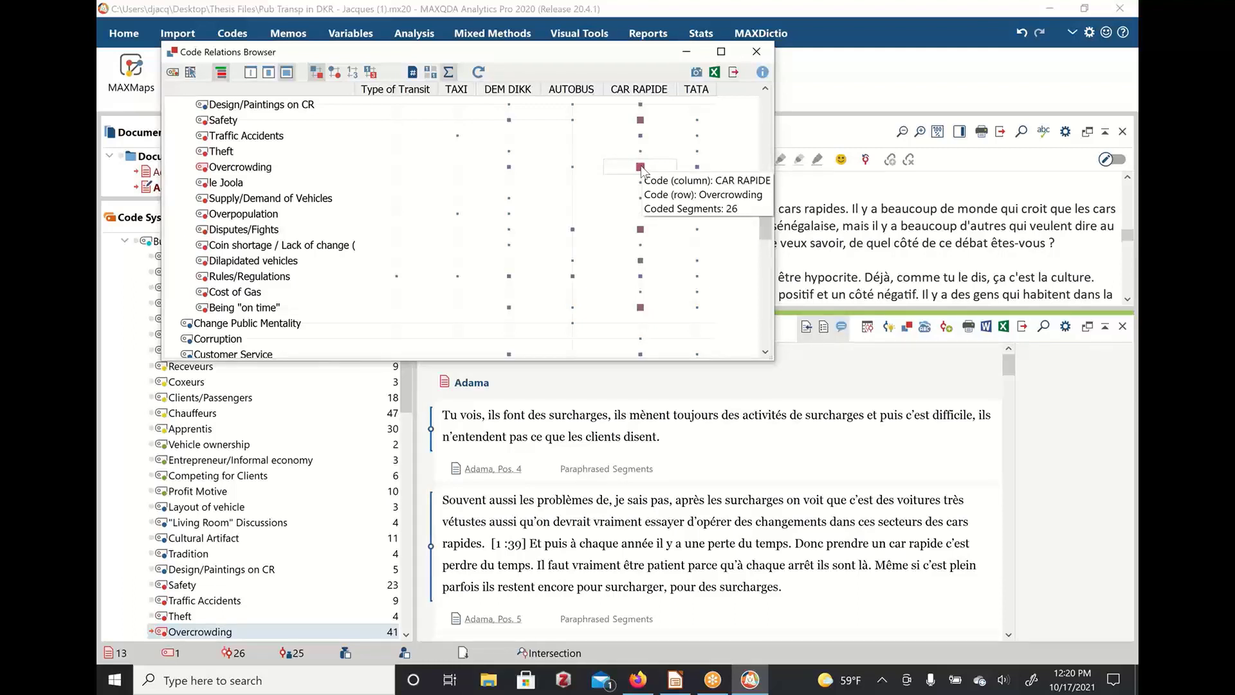
{"action": "scroll", "coordinate": [543, 515], "scroll_direction": "down", "scroll_amount": 5}
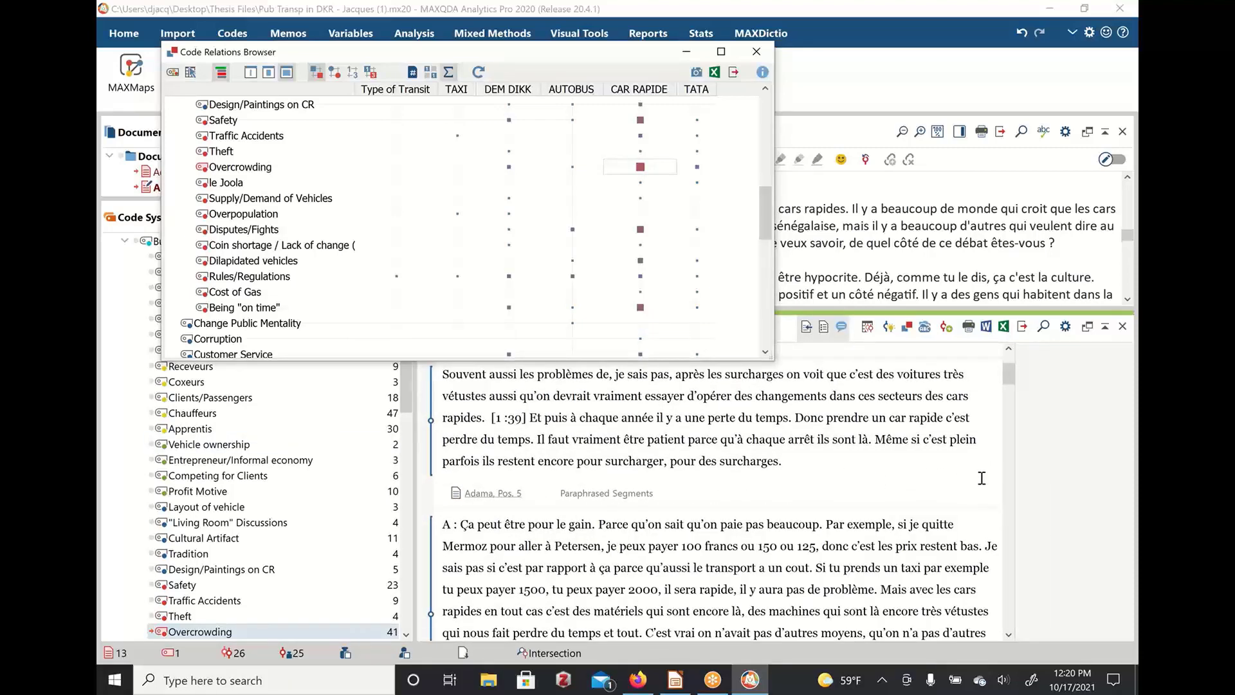
{"action": "scroll", "coordinate": [982, 478], "scroll_direction": "down", "scroll_amount": 15}
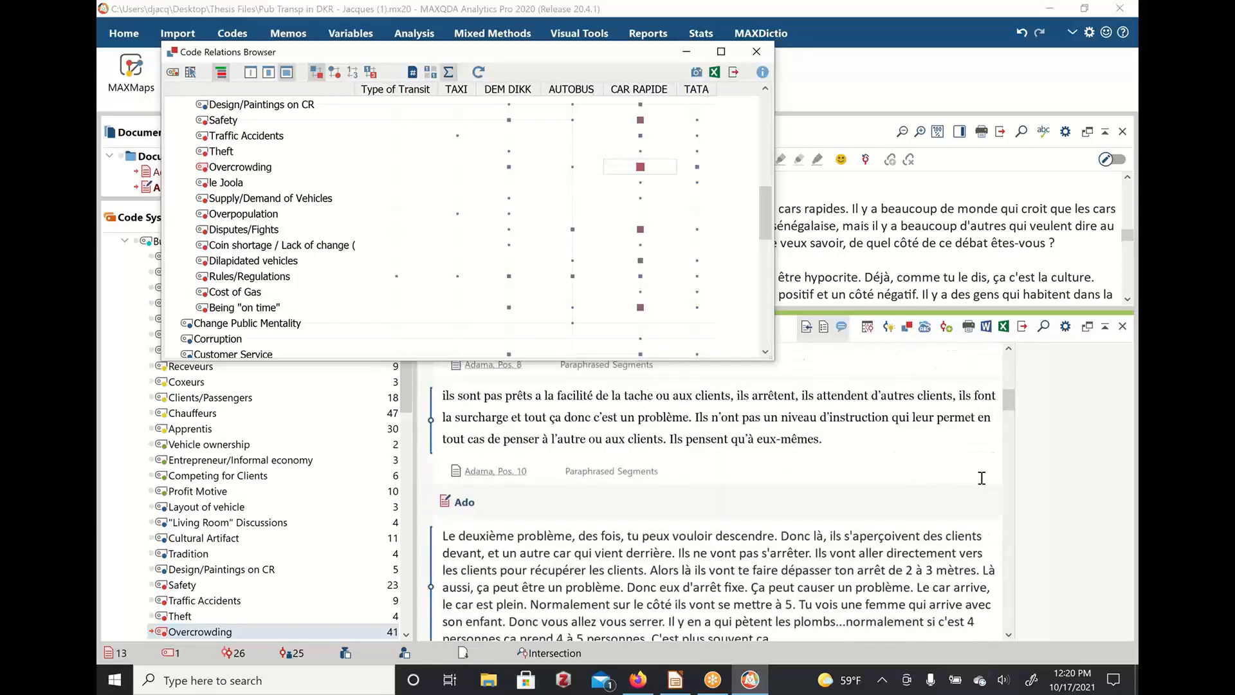
{"action": "left_click", "coordinate": [757, 51]}
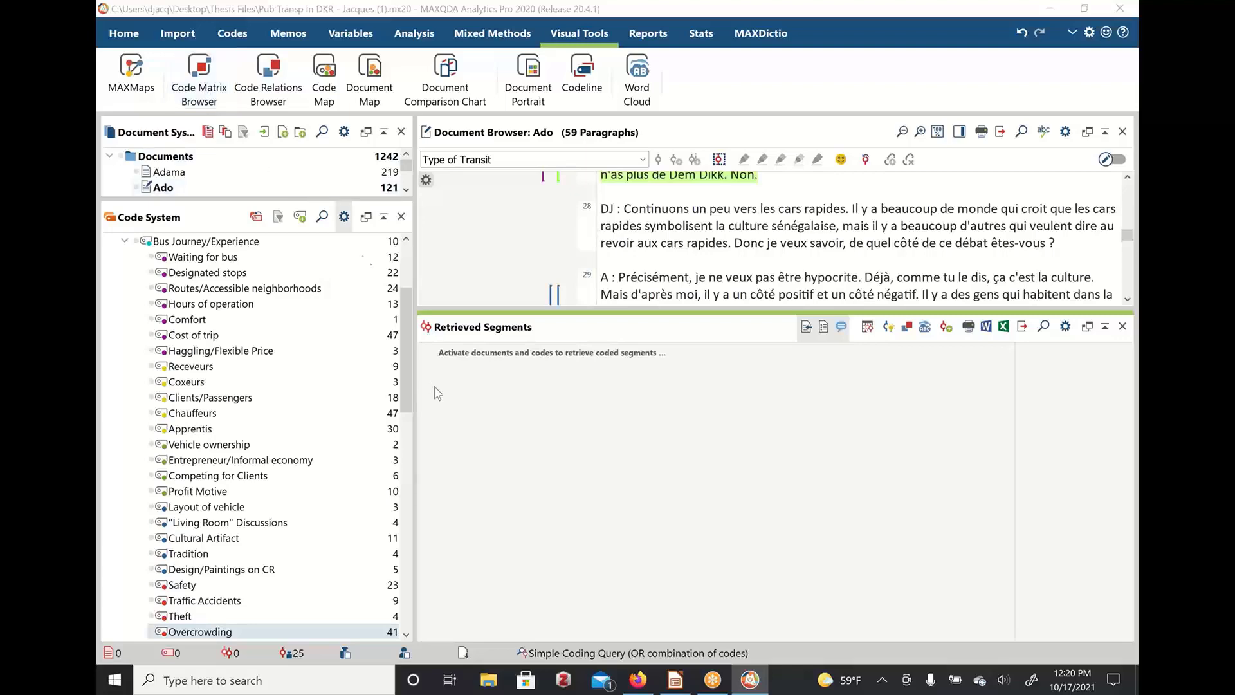
{"action": "left_click", "coordinate": [1122, 326]}
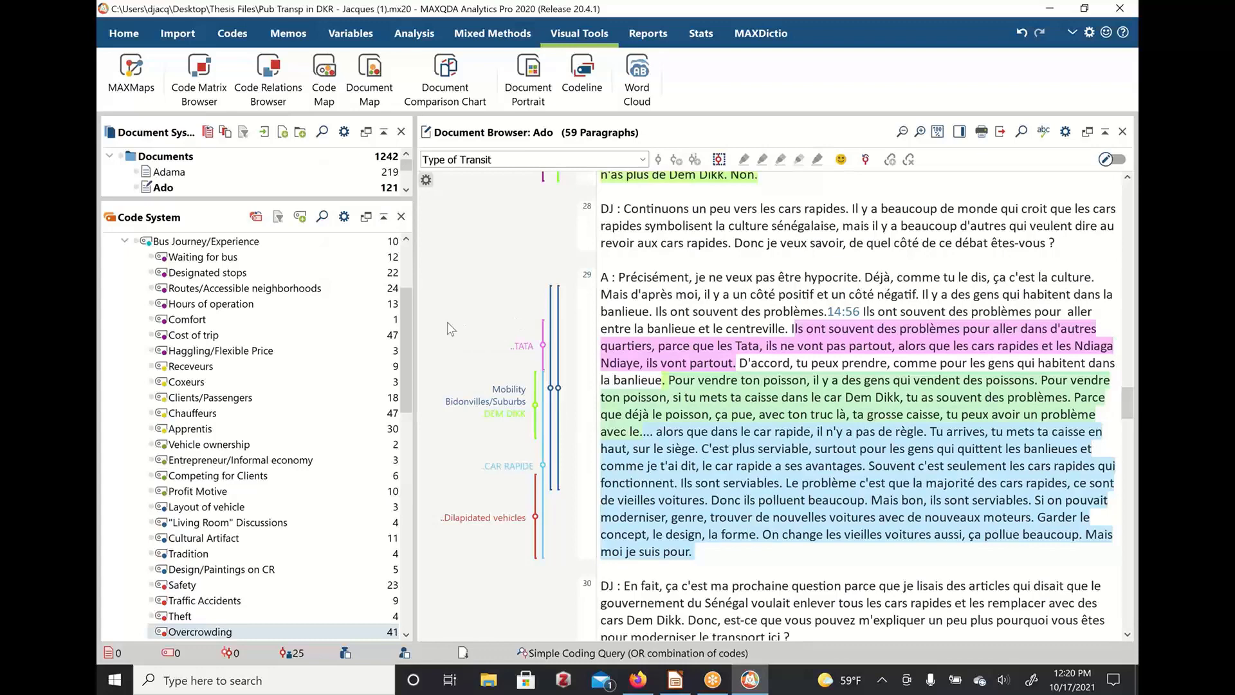
Activate the Bus Journey/Experience code with all its subcodes for a Code Matrix Browser
{"action": "left_click", "coordinate": [205, 89]}
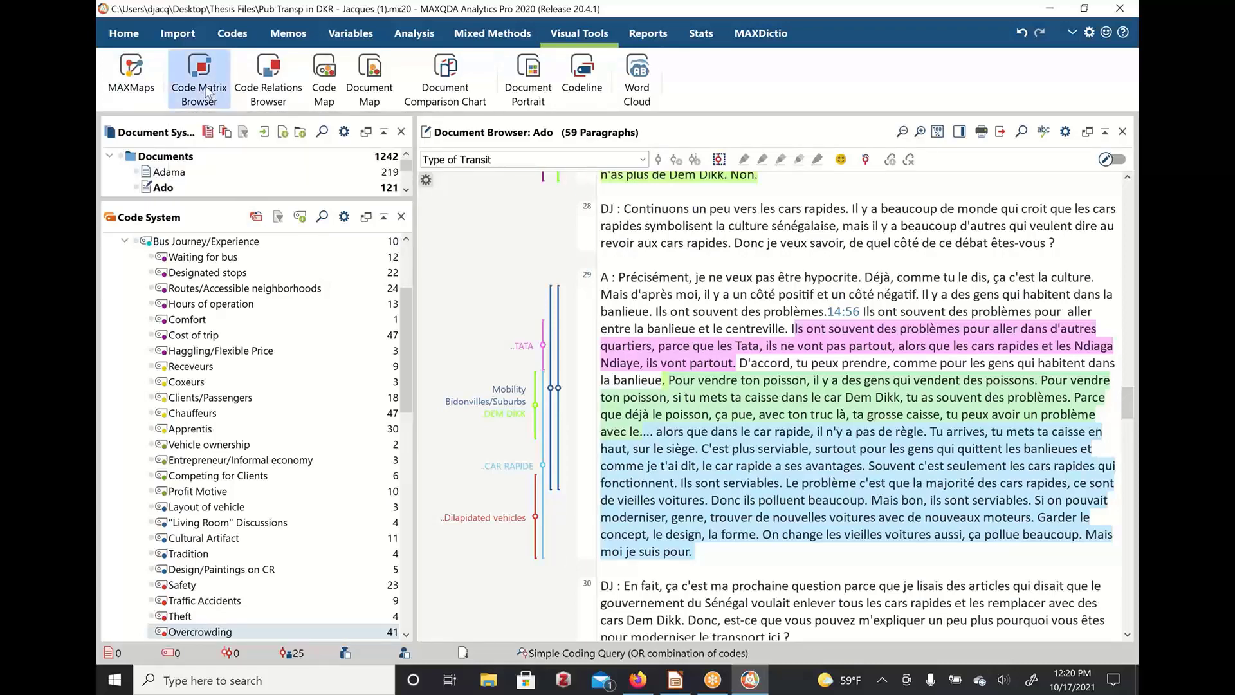
{"action": "left_click", "coordinate": [689, 351]}
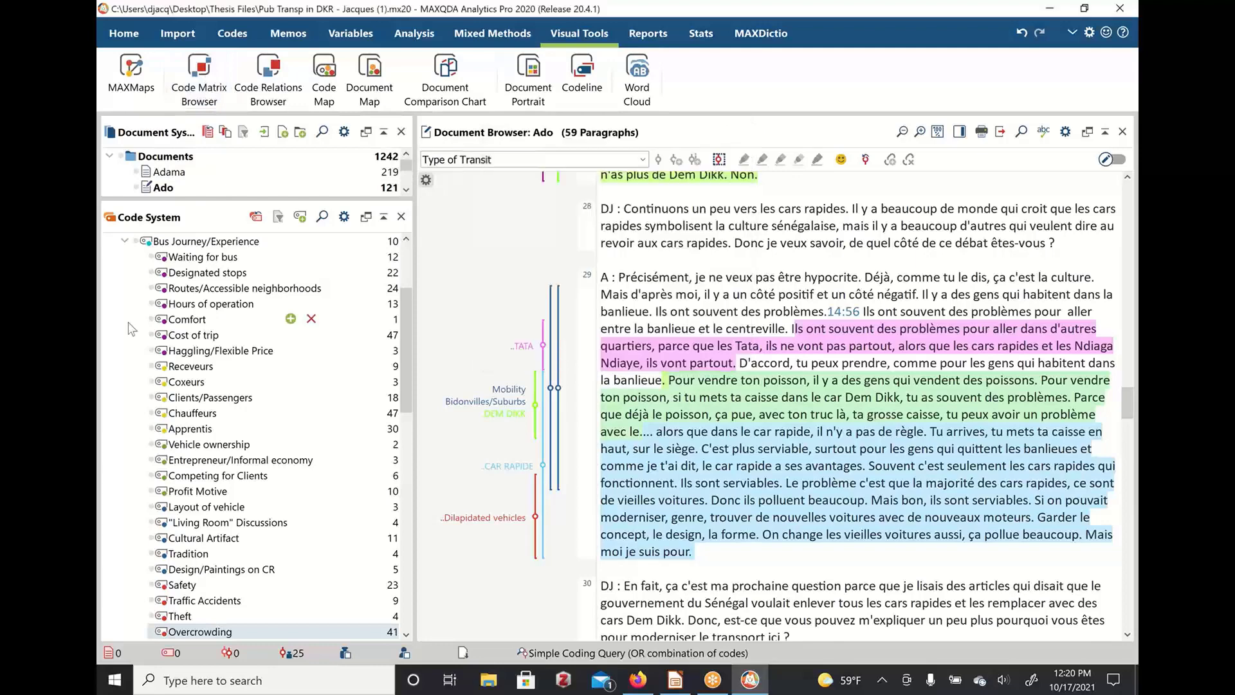
{"action": "scroll", "coordinate": [135, 341], "scroll_direction": "up", "scroll_amount": 2}
{"action": "left_click", "coordinate": [137, 335]}
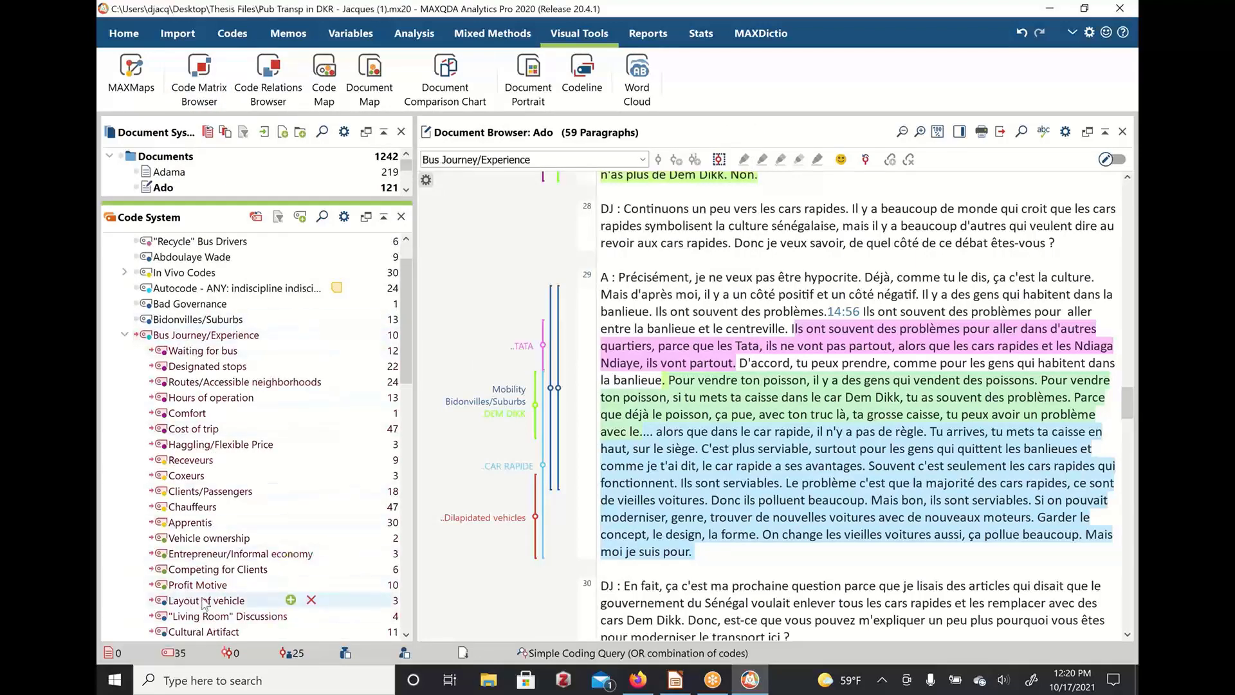
Check the Code Matrix Browser's column options, enlarge the document list to show all interviews, and cancel the dialog
{"action": "left_click", "coordinate": [201, 84]}
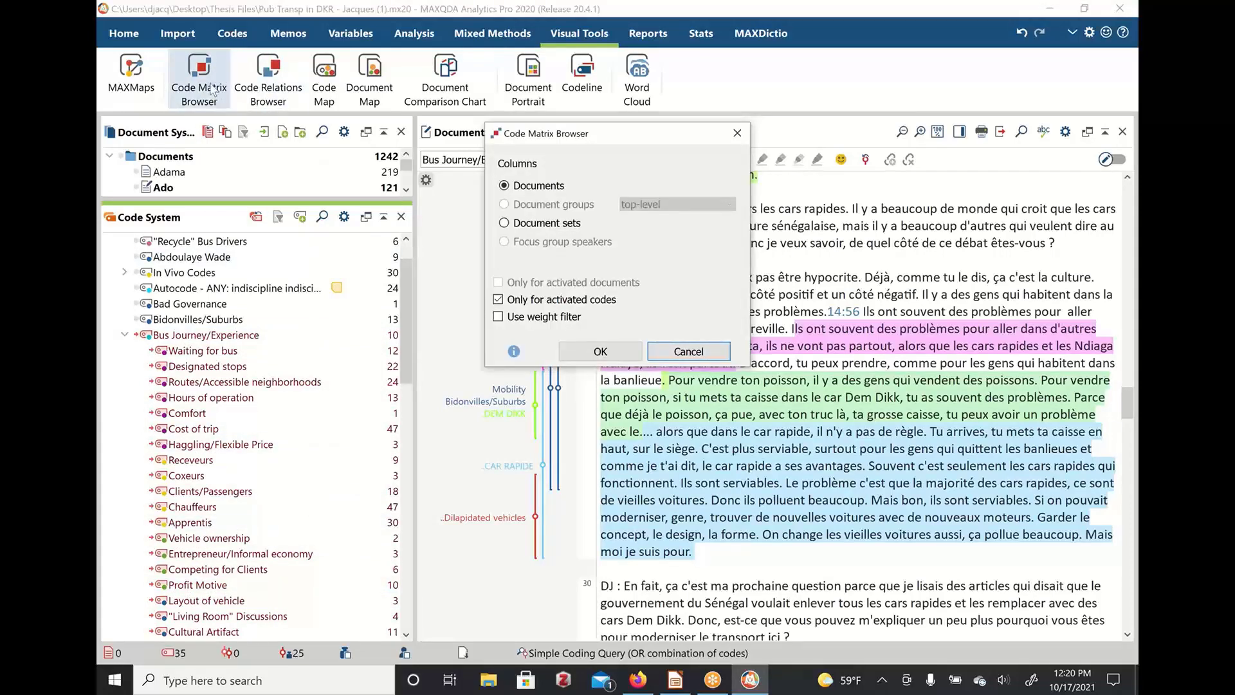
{"action": "left_click_drag", "start_coordinate": [234, 197], "coordinate": [235, 430]}
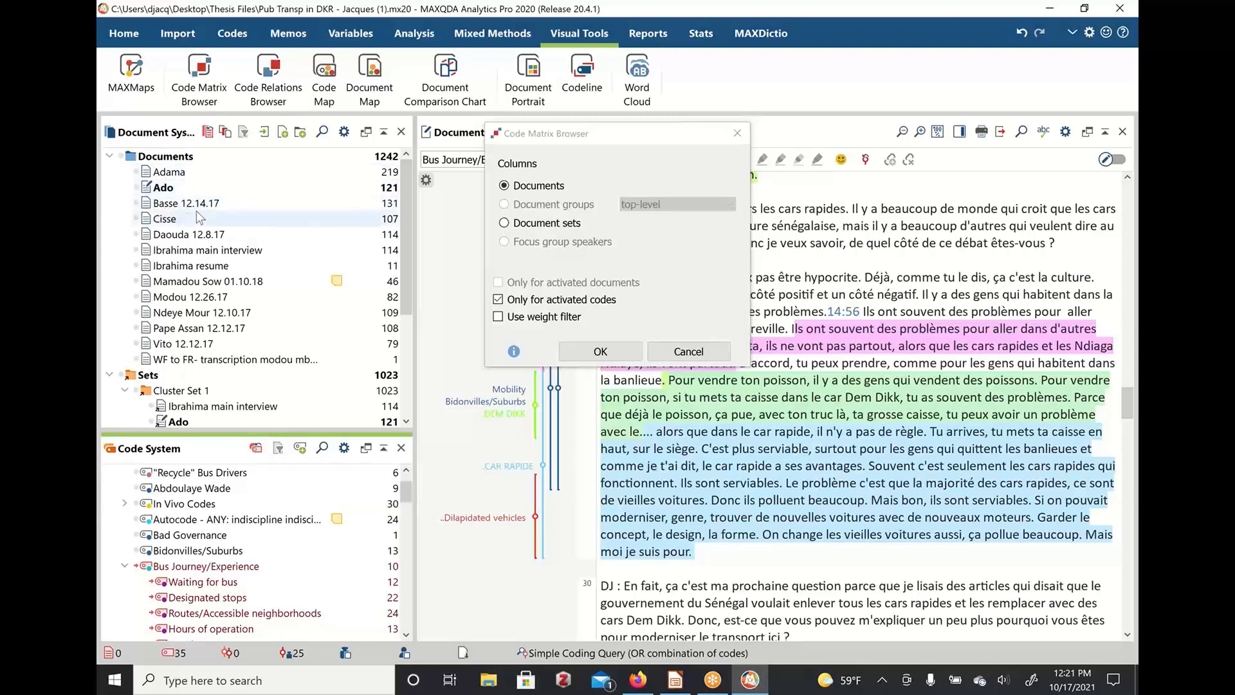
{"action": "left_click", "coordinate": [505, 207]}
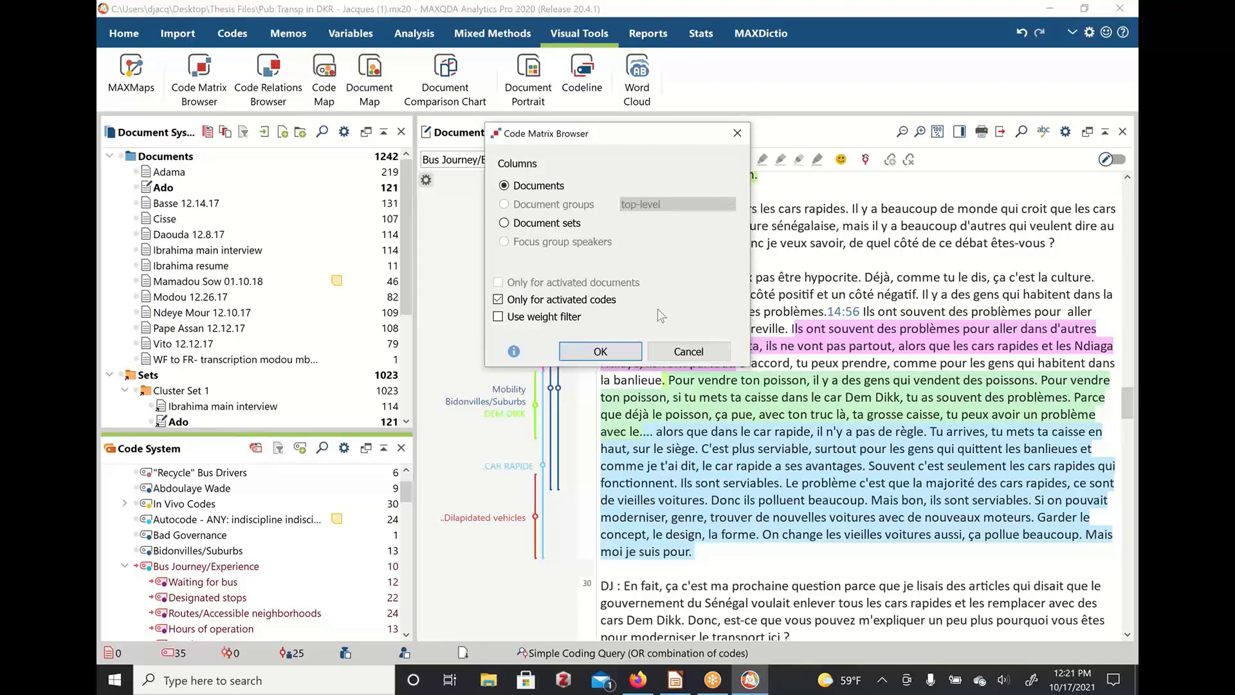
{"action": "left_click", "coordinate": [683, 356]}
Create a new document group under Documents and name it Men
{"action": "left_click", "coordinate": [162, 158]}
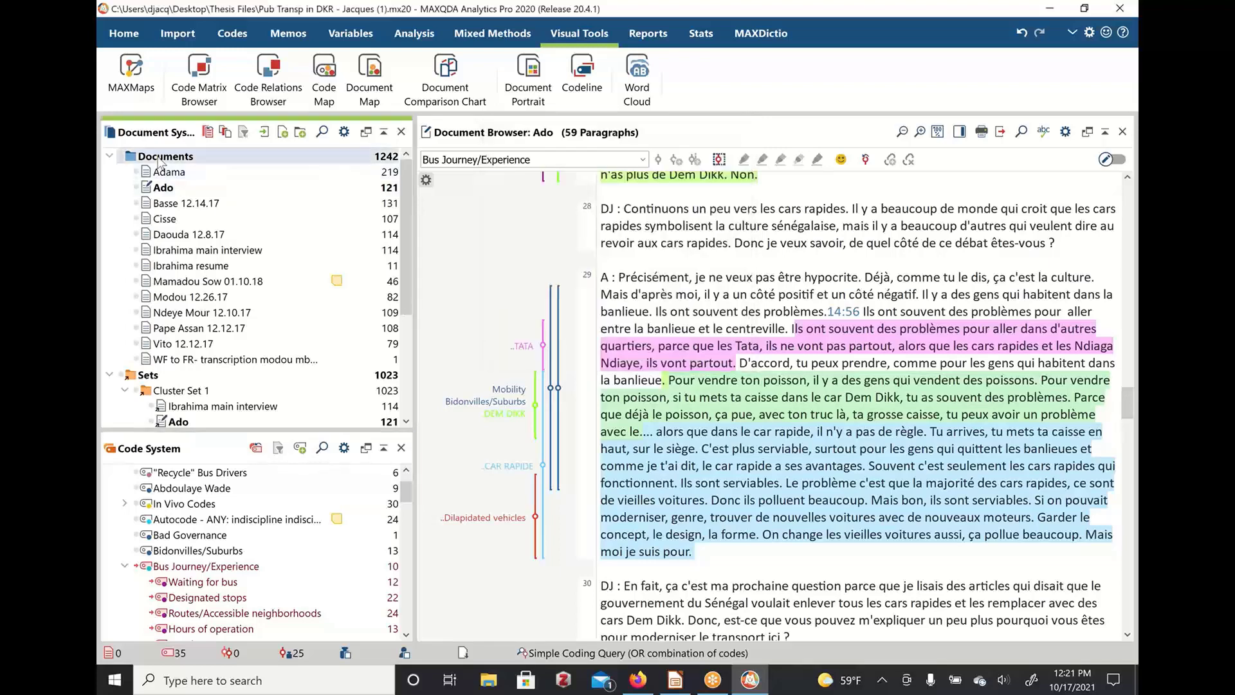
{"action": "left_click", "coordinate": [298, 131]}
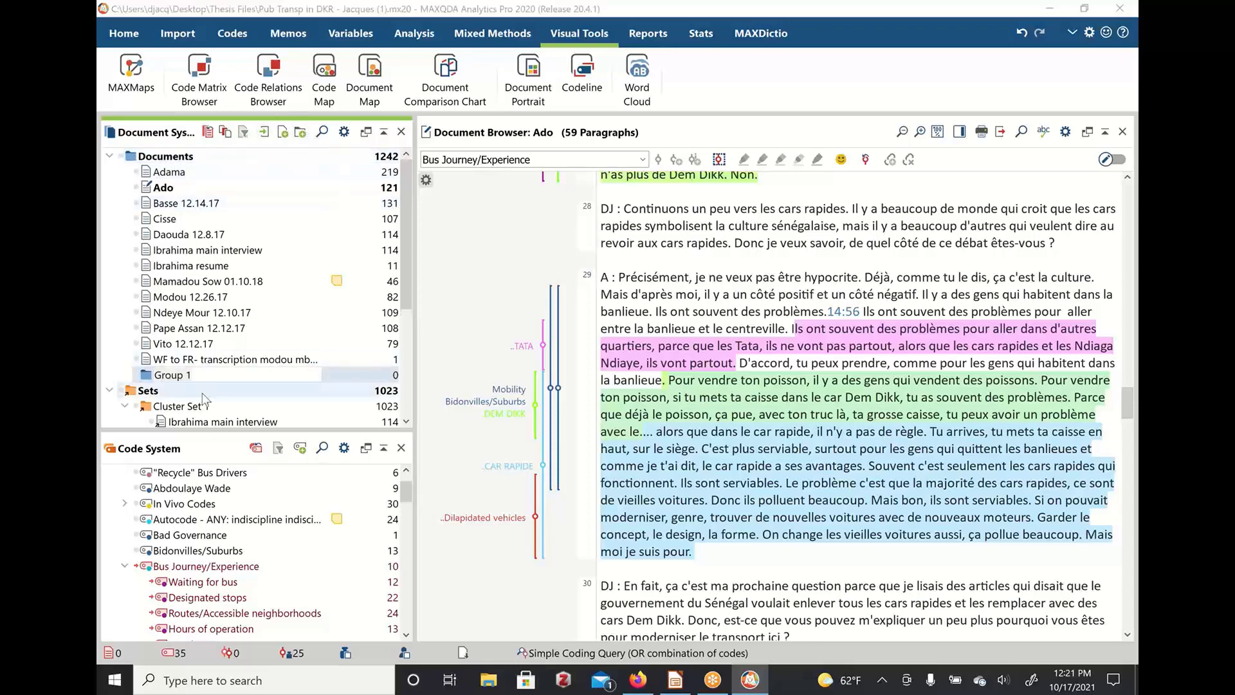
{"action": "left_click", "coordinate": [203, 373]}
{"action": "key", "text": "BackSpace"}
{"action": "key", "text": "BackSpace"}
{"action": "key", "text": "BackSpace"}
{"action": "key", "text": "BackSpace"}
{"action": "key", "text": "BackSpace"}
{"action": "key", "text": "BackSpace"}
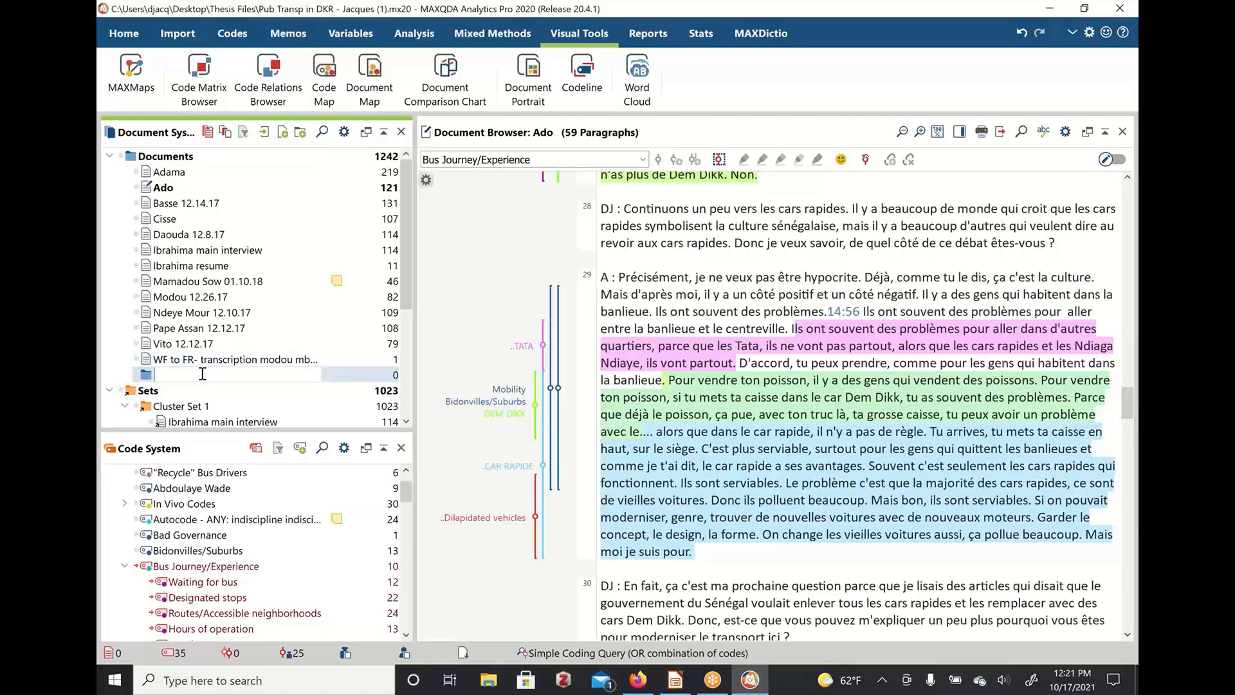
Create a second document group under Documents and name it Women
{"action": "left_click", "coordinate": [159, 156]}
{"action": "left_click", "coordinate": [299, 130]}
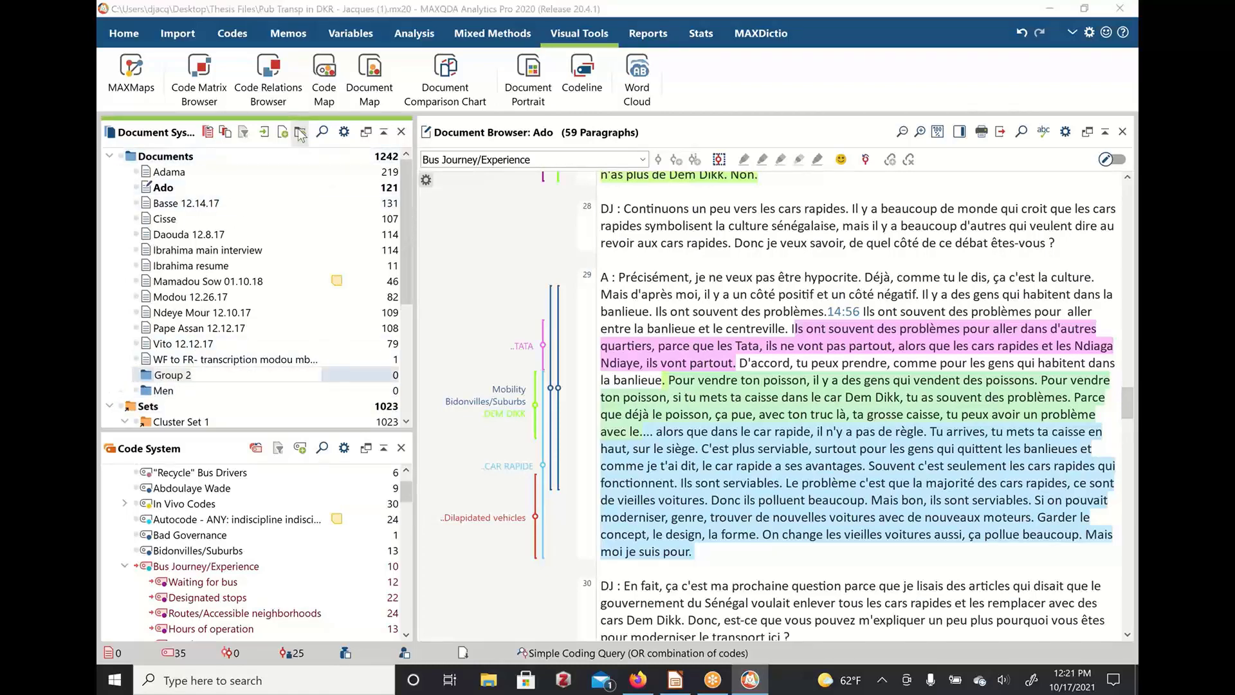
{"action": "left_click", "coordinate": [201, 377]}
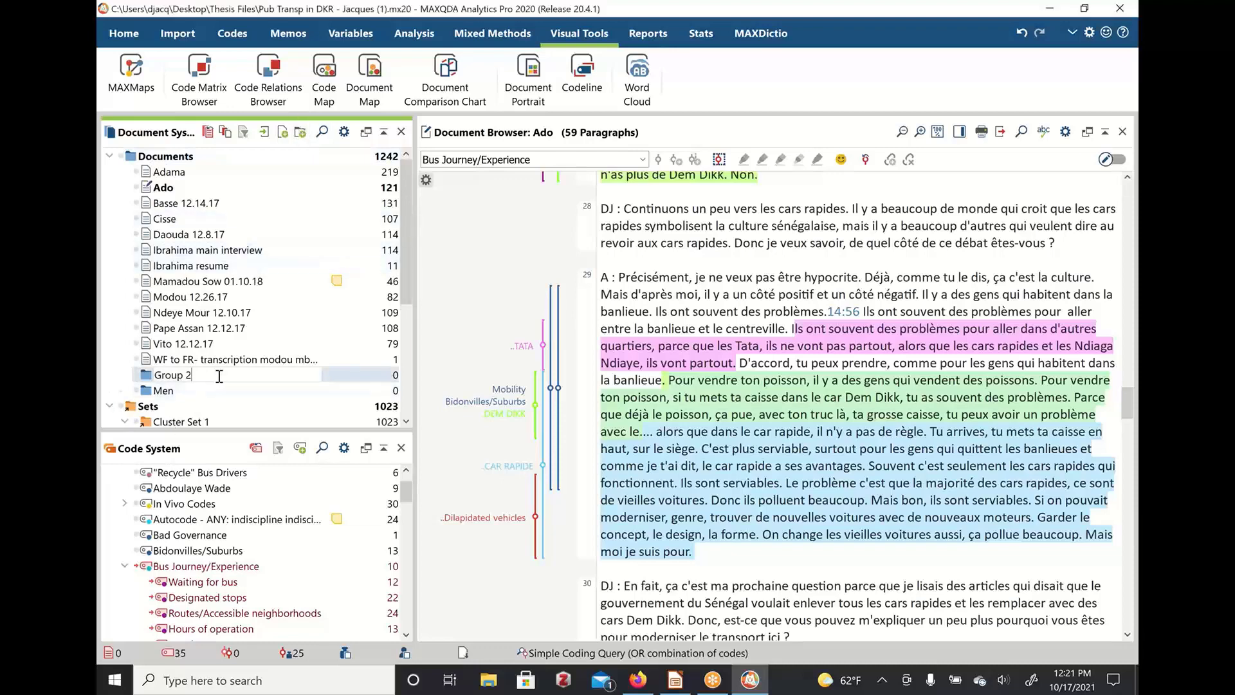
{"action": "type", "text": "Women"}
{"action": "key", "text": "Return"}
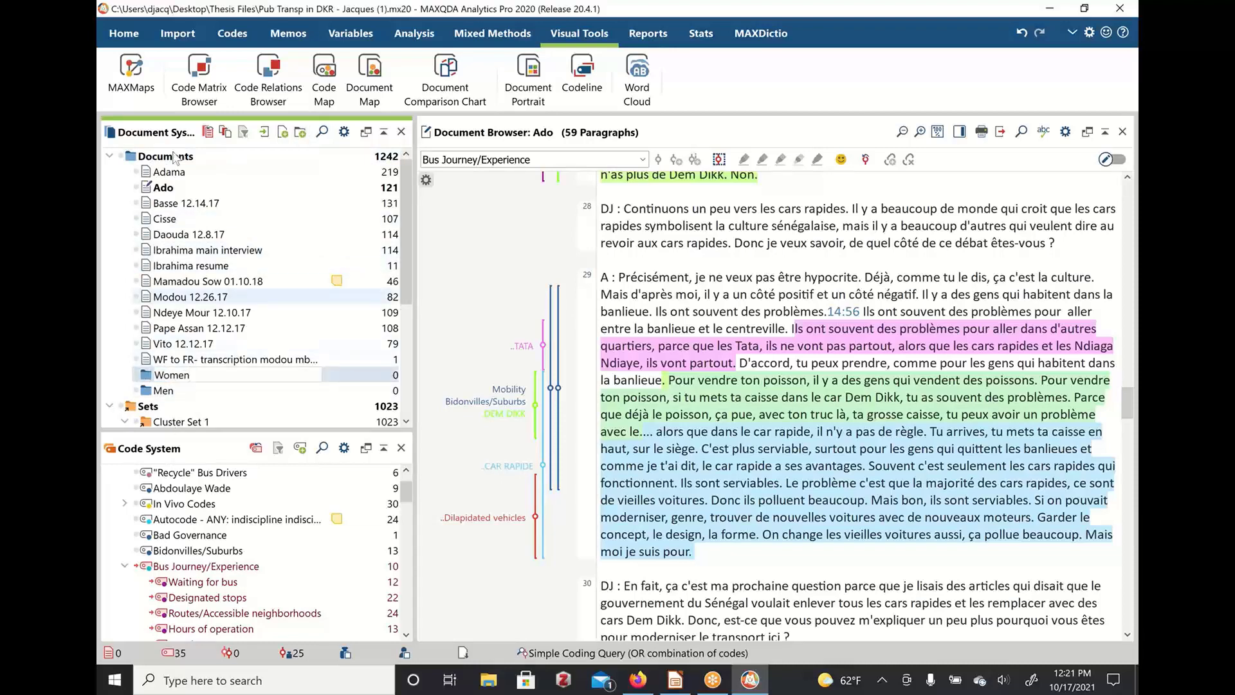
Move the first listed interview and the interview dated 12.10.17 into the Women group
{"action": "left_click", "coordinate": [174, 157]}
{"action": "left_click", "coordinate": [197, 329]}
{"action": "left_click", "coordinate": [197, 312]}
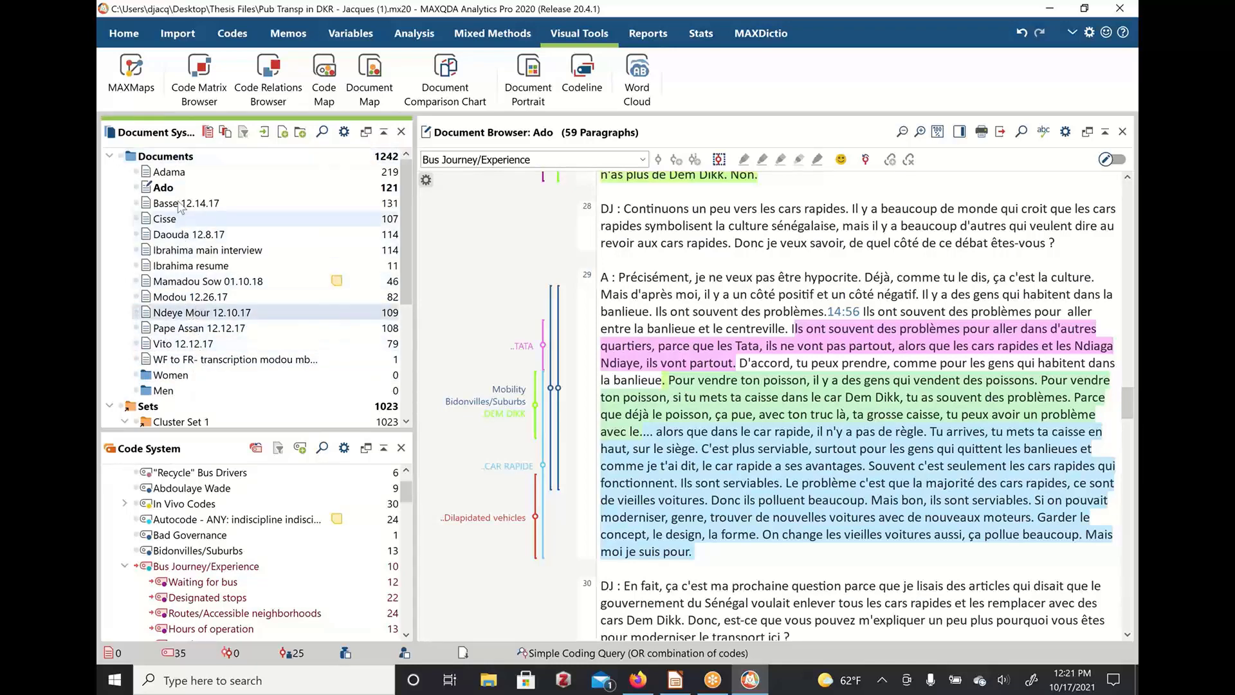
{"action": "left_click", "coordinate": [175, 172], "text": "shift"}
{"action": "left_click", "coordinate": [218, 313]}
{"action": "left_click_drag", "start_coordinate": [218, 313], "coordinate": [166, 364]}
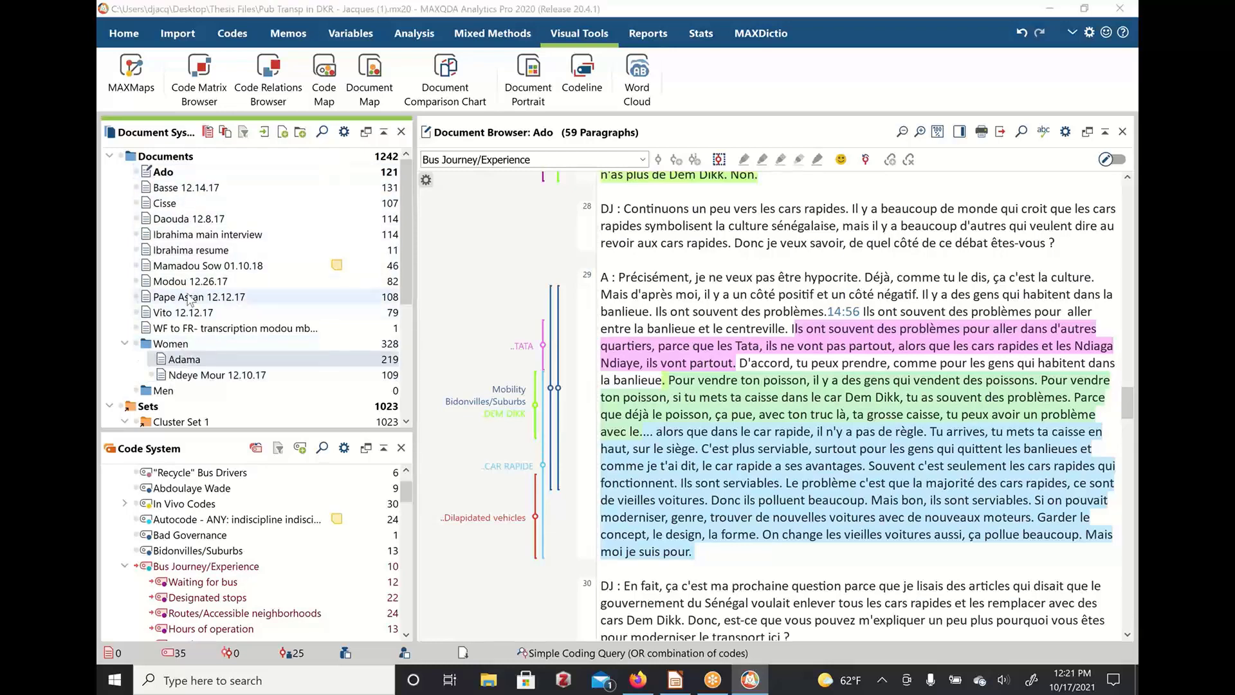
Move the main interview and the first three interviews listed under Documents into the Men group
{"action": "left_click", "coordinate": [188, 236]}
{"action": "left_click", "coordinate": [170, 295], "text": "ctrl"}
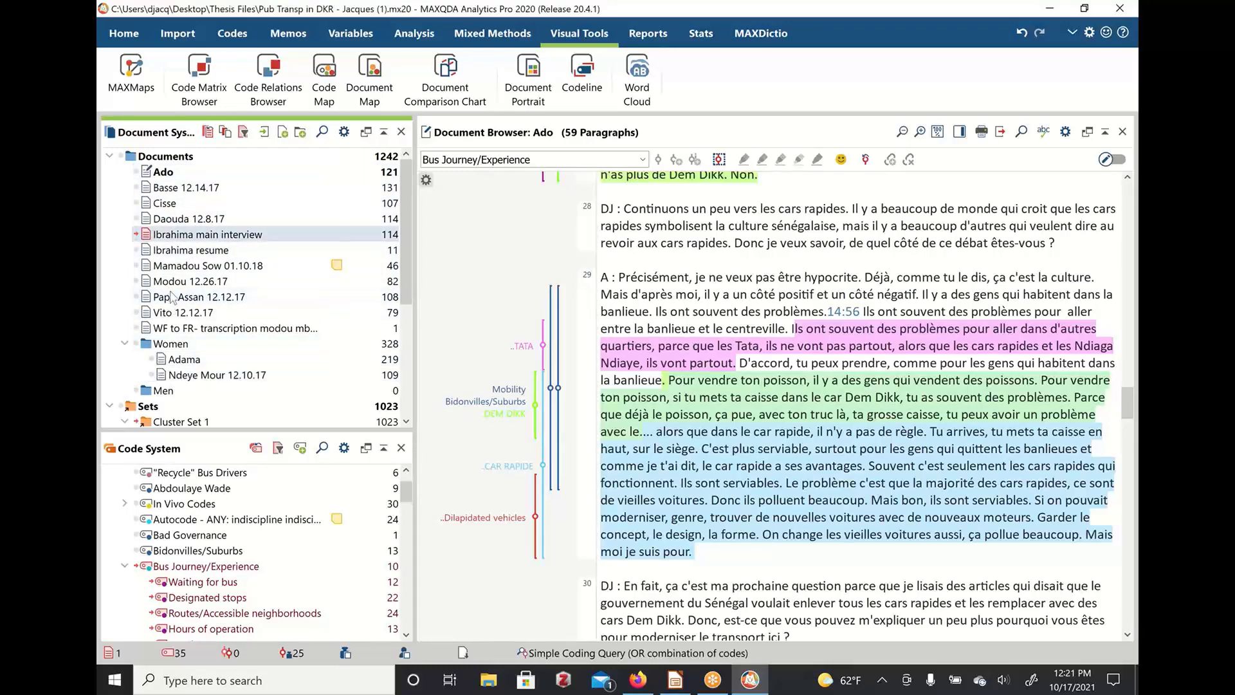
{"action": "left_click_drag", "start_coordinate": [168, 233], "coordinate": [165, 398]}
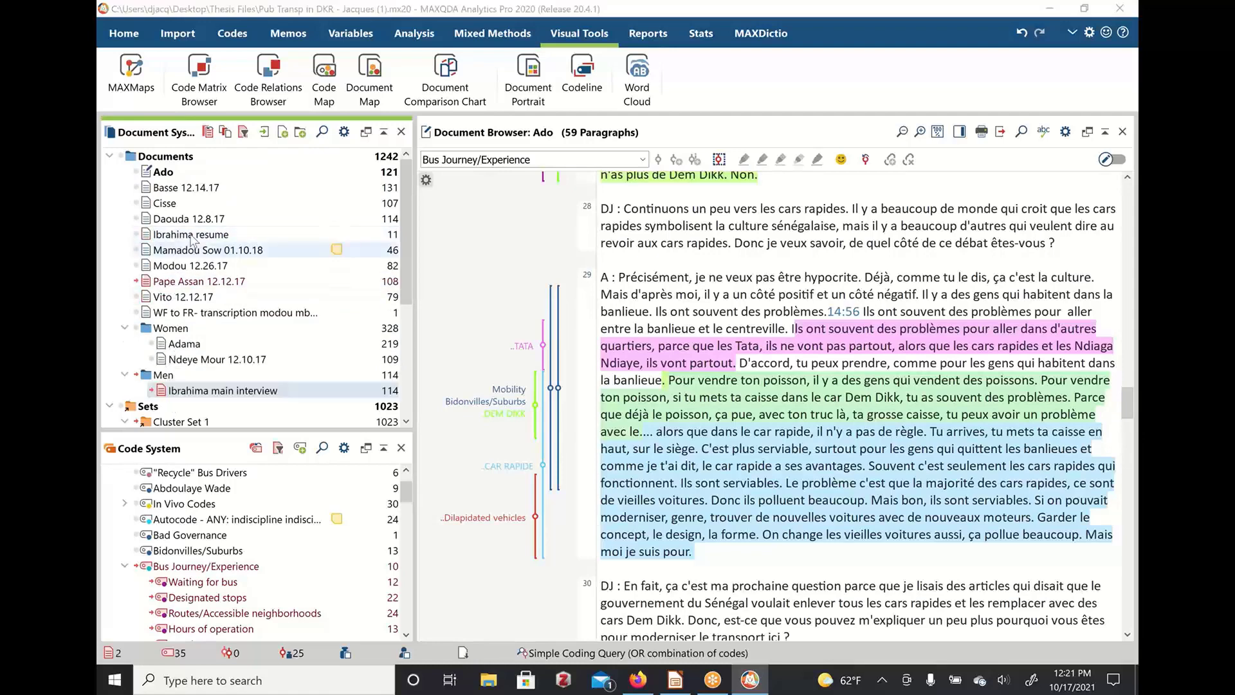
{"action": "left_click_drag", "start_coordinate": [184, 174], "coordinate": [166, 346]}
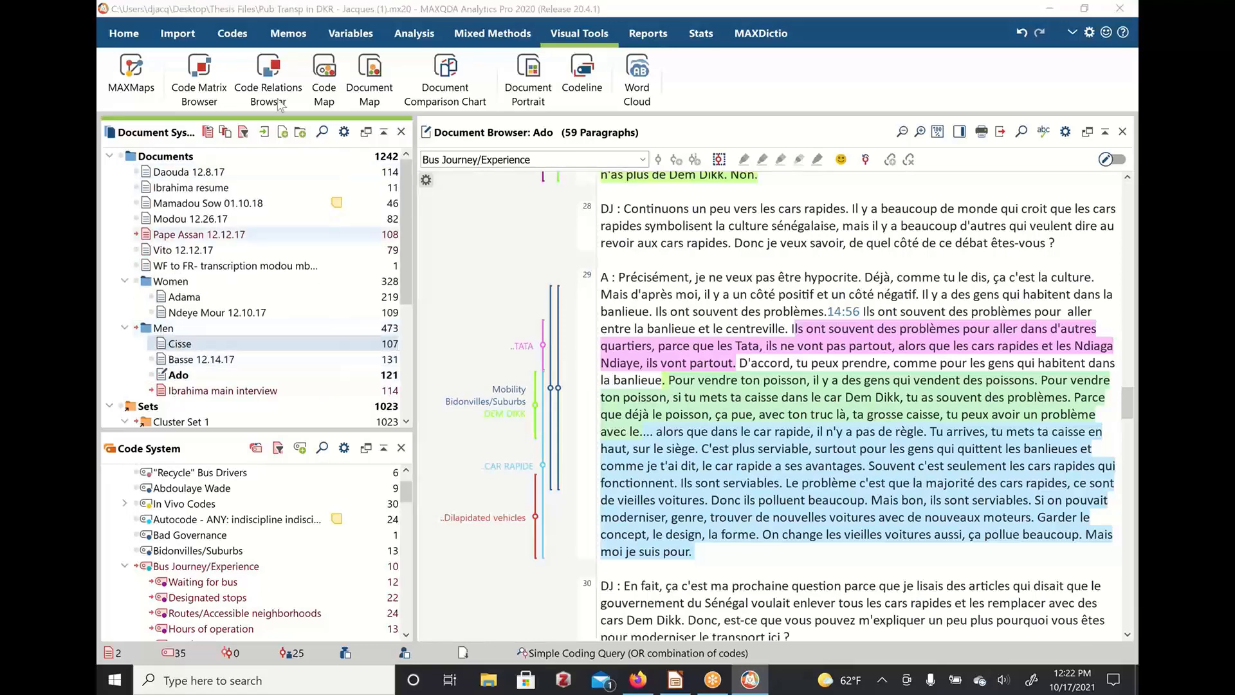
Generate a Code Matrix Browser with Documents as columns, limited to activated codes but not to activated documents
{"action": "left_click", "coordinate": [200, 74]}
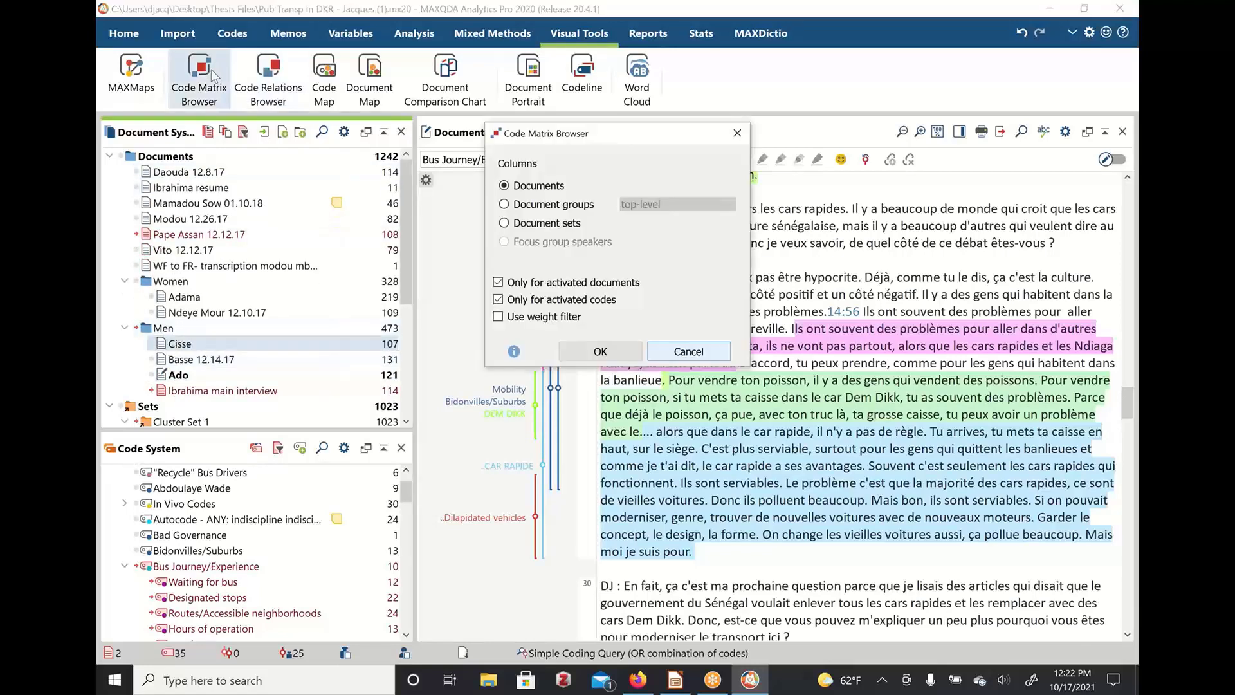
{"action": "left_click", "coordinate": [512, 204]}
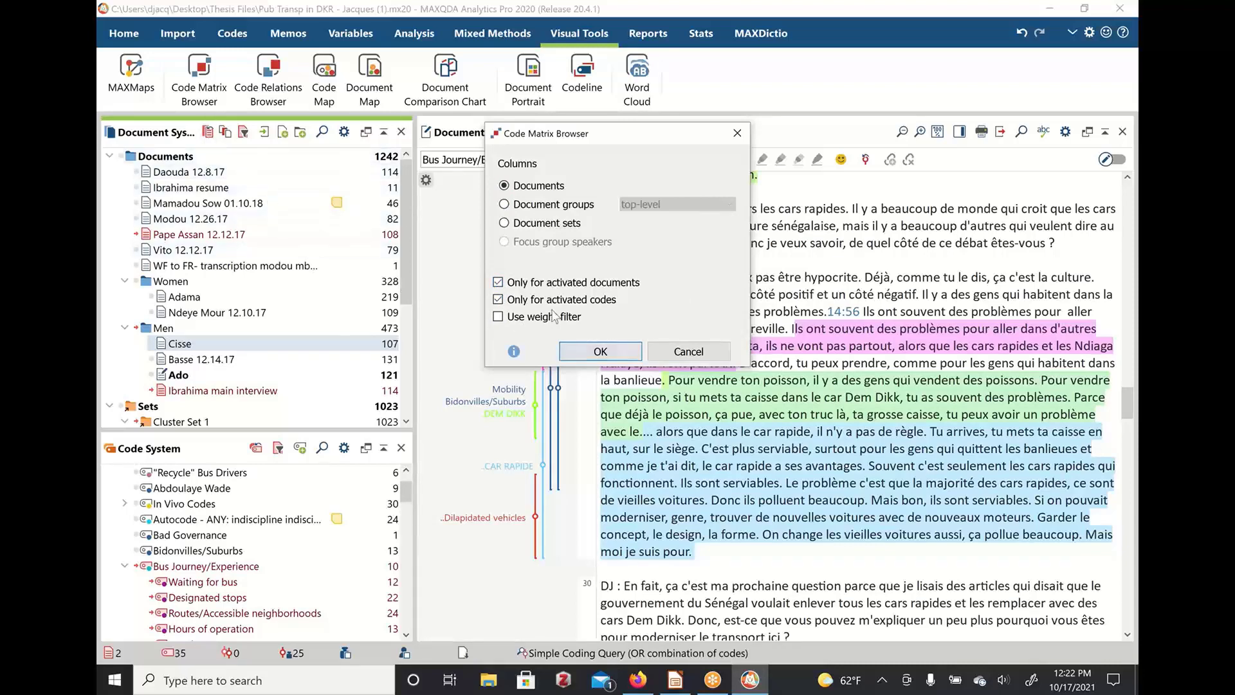
{"action": "left_click", "coordinate": [505, 287]}
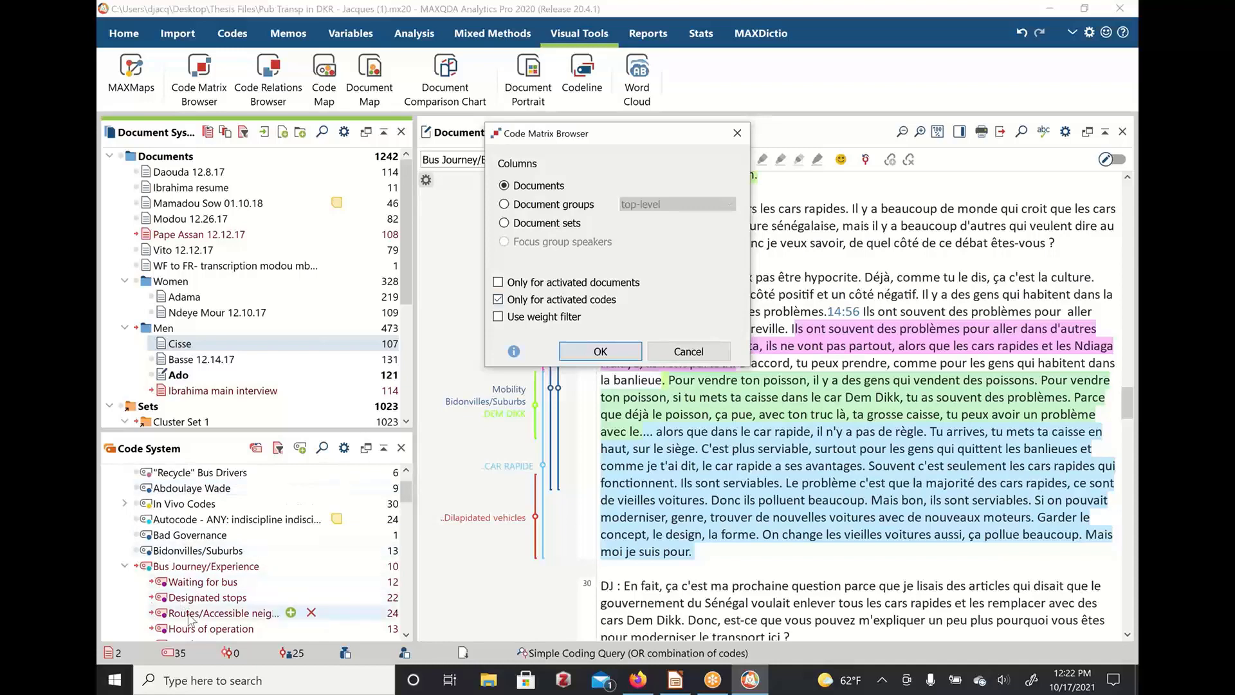
{"action": "left_click", "coordinate": [598, 351]}
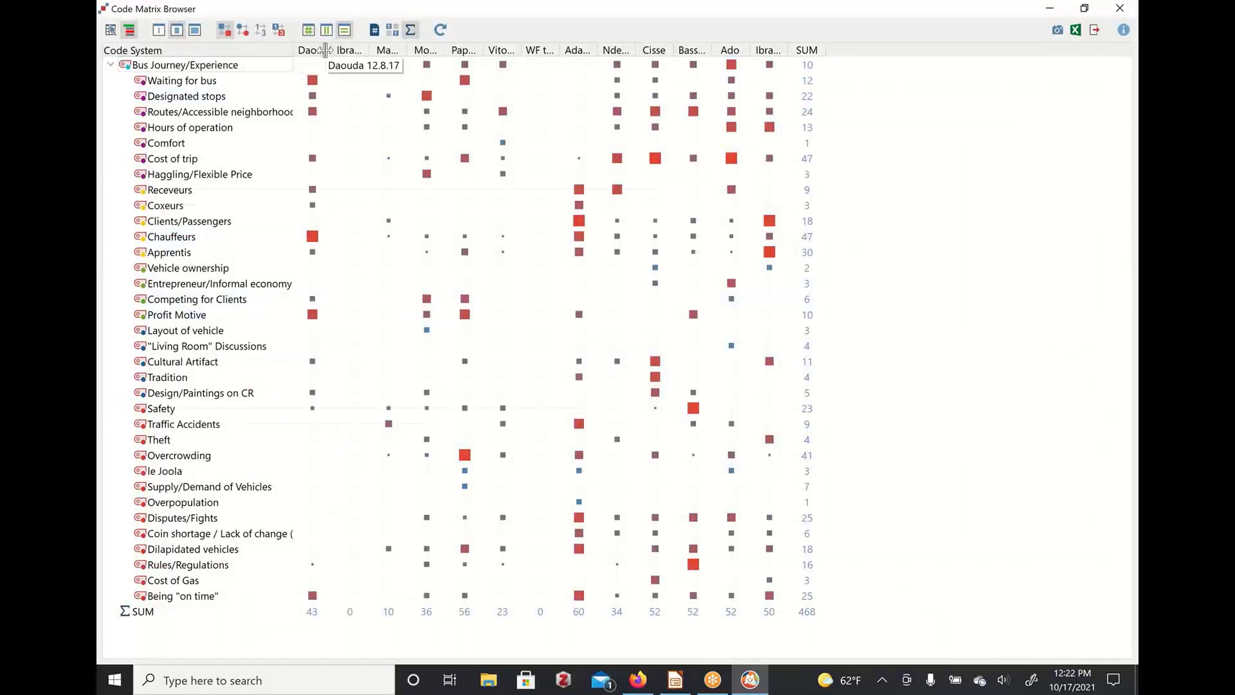
Adjust the matrix's document column widths and base the symbol size calculation on all coded segments
{"action": "left_click_drag", "start_coordinate": [334, 50], "coordinate": [782, 50]}
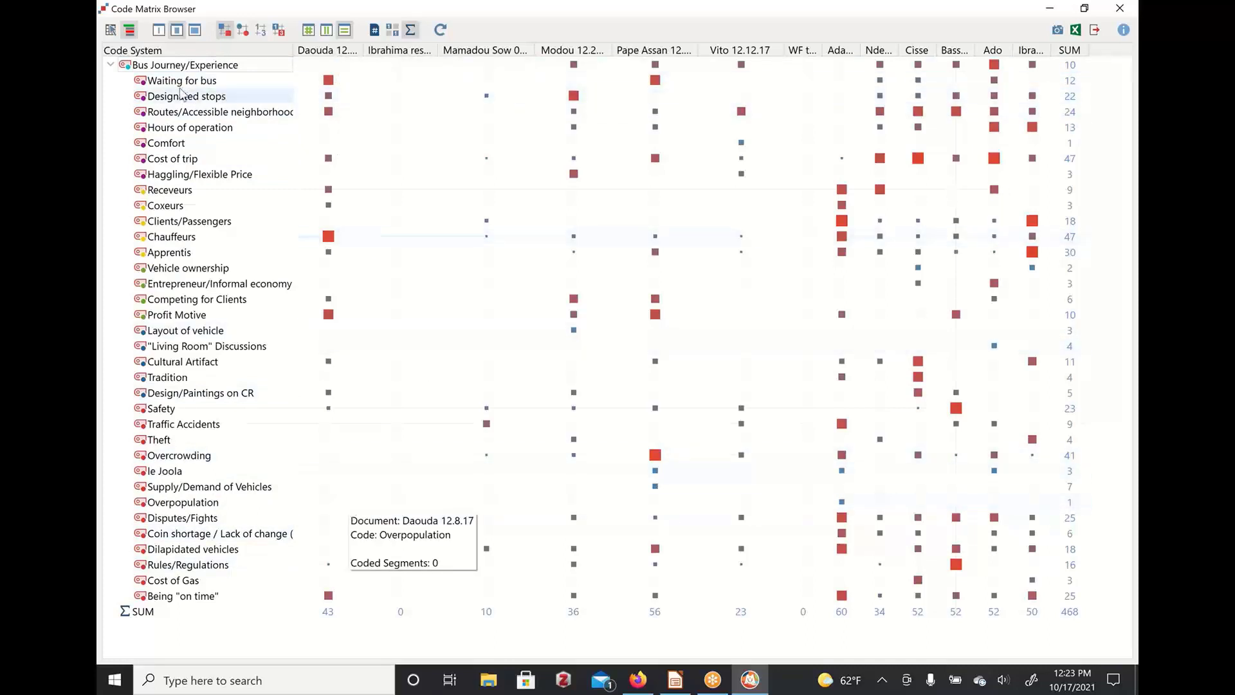
{"action": "mouse_move", "coordinate": [329, 81]}
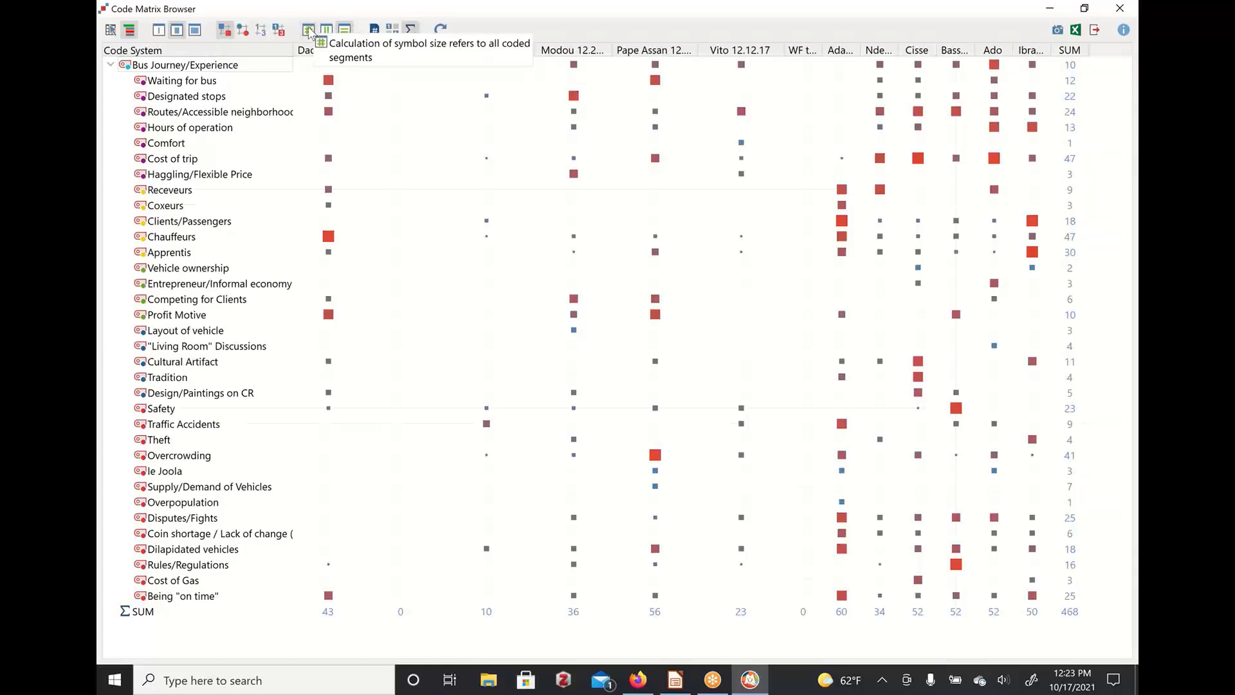
{"action": "left_click", "coordinate": [309, 30]}
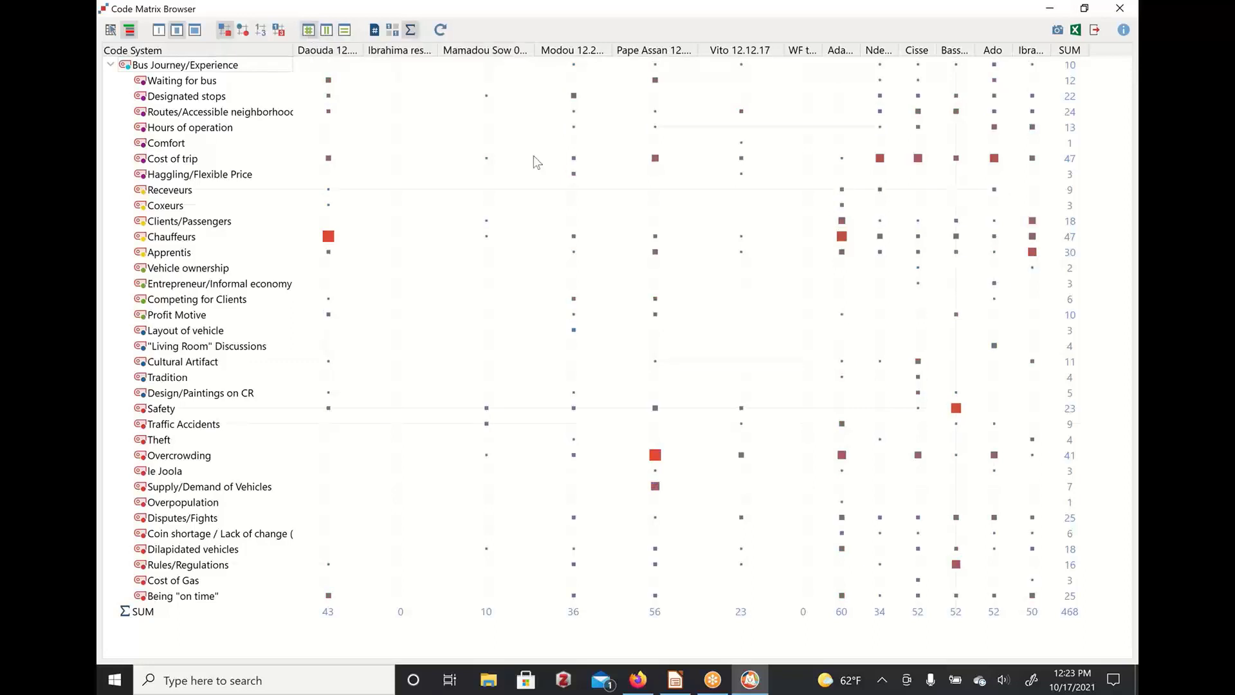
{"action": "left_click_drag", "start_coordinate": [410, 51], "coordinate": [384, 52]}
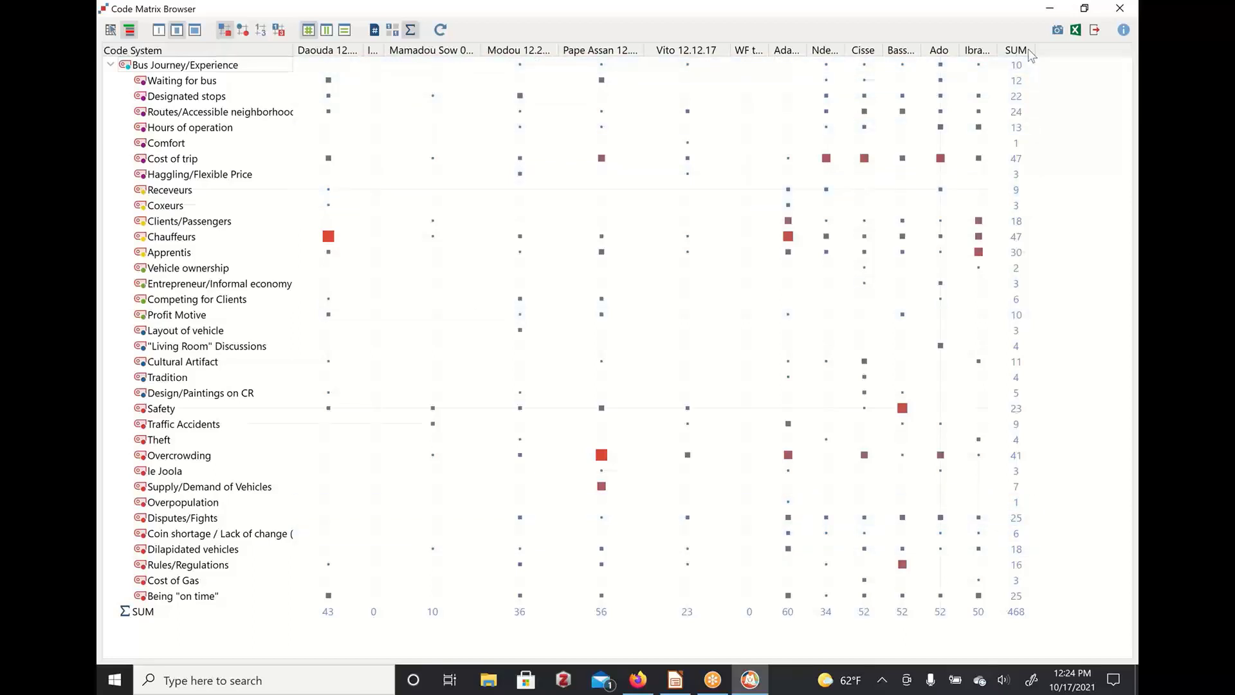
{"action": "left_click", "coordinate": [1032, 101]}
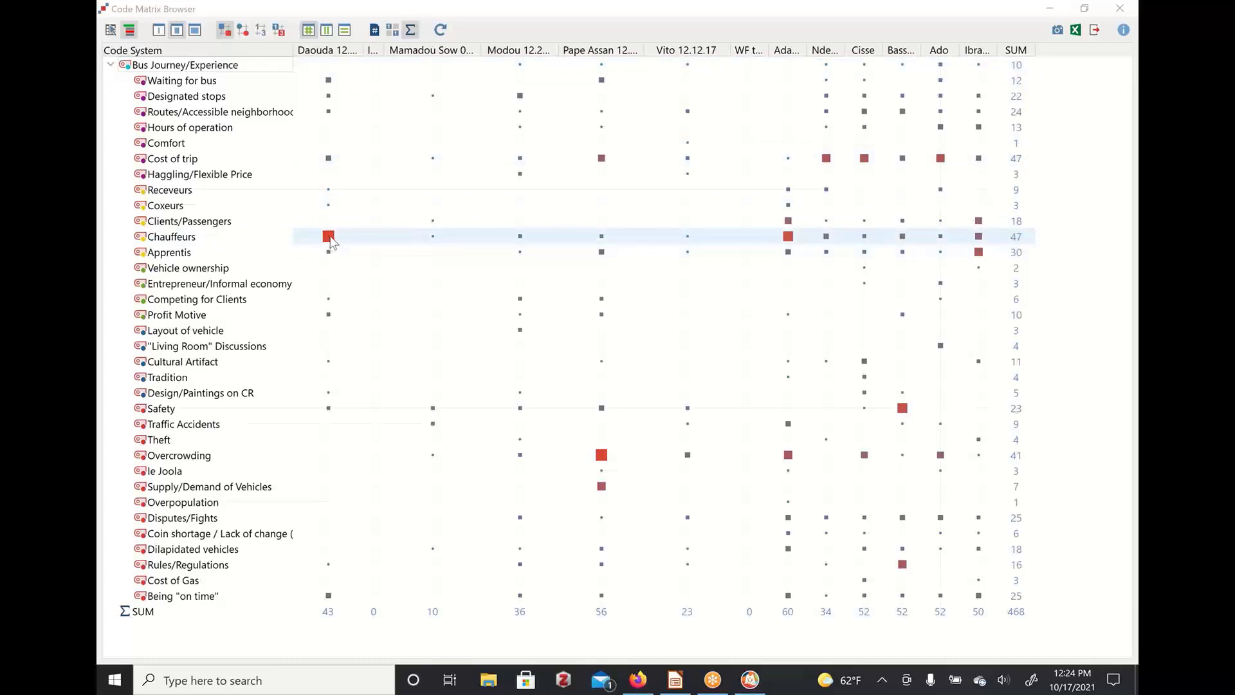
{"action": "left_click", "coordinate": [329, 239]}
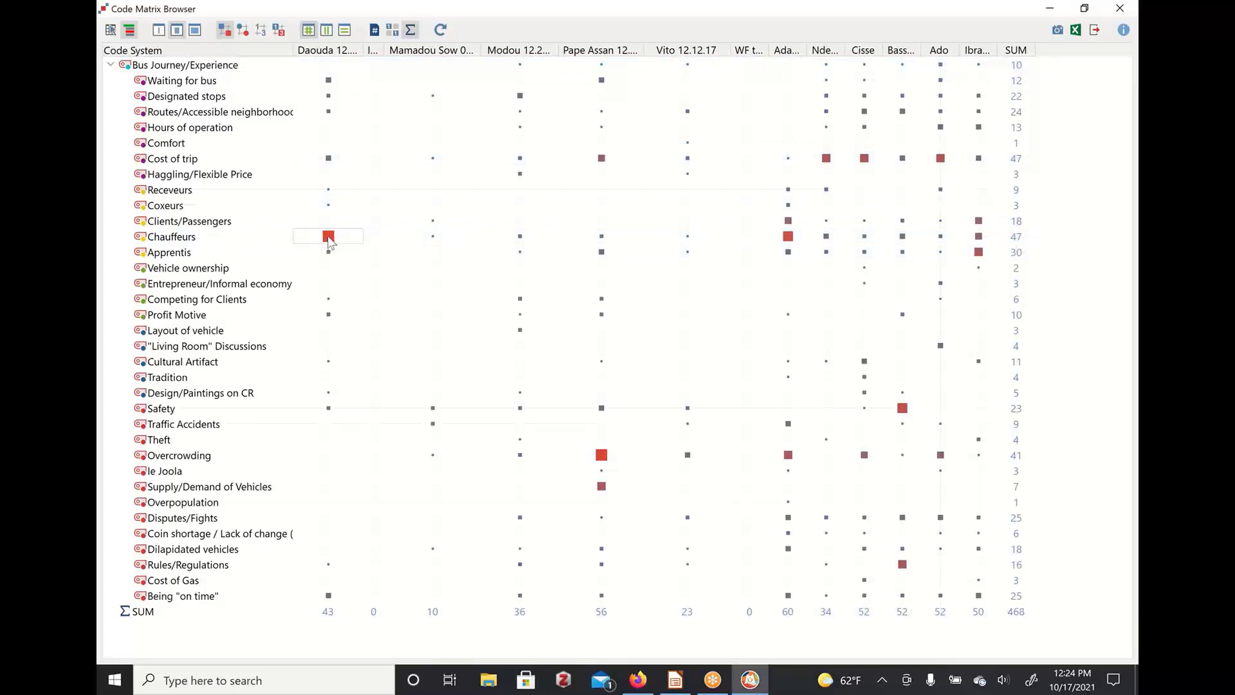
{"action": "mouse_move", "coordinate": [326, 238]}
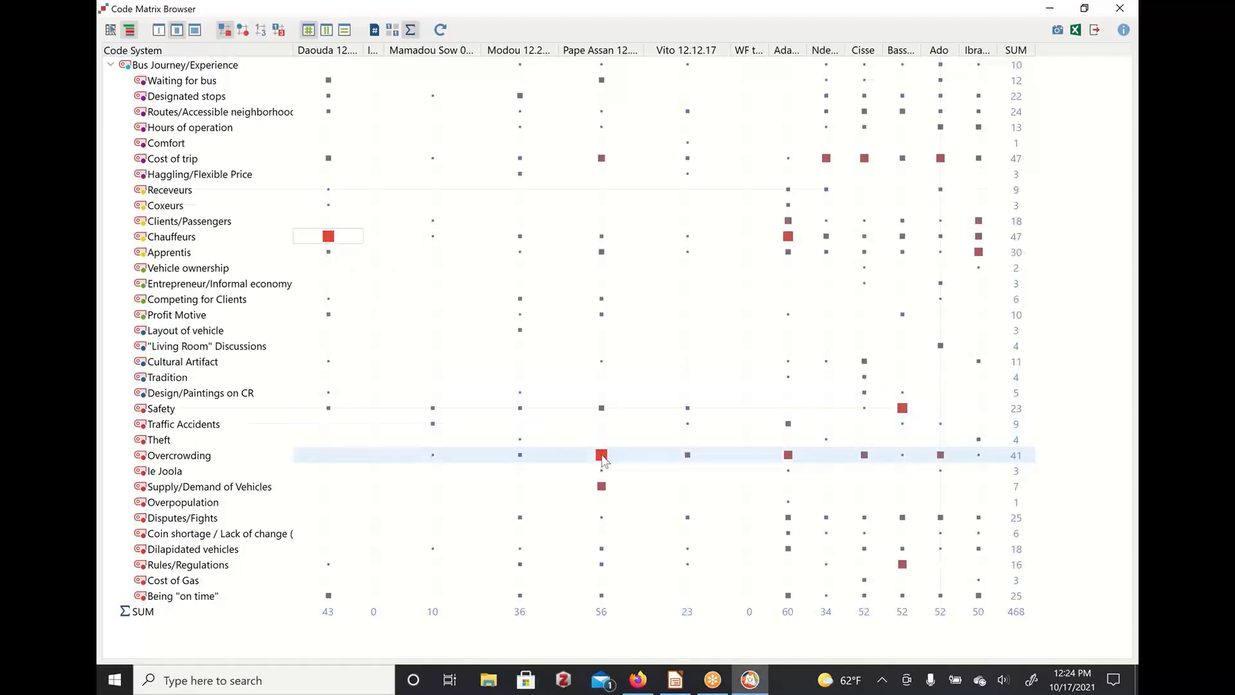
{"action": "mouse_move", "coordinate": [603, 457]}
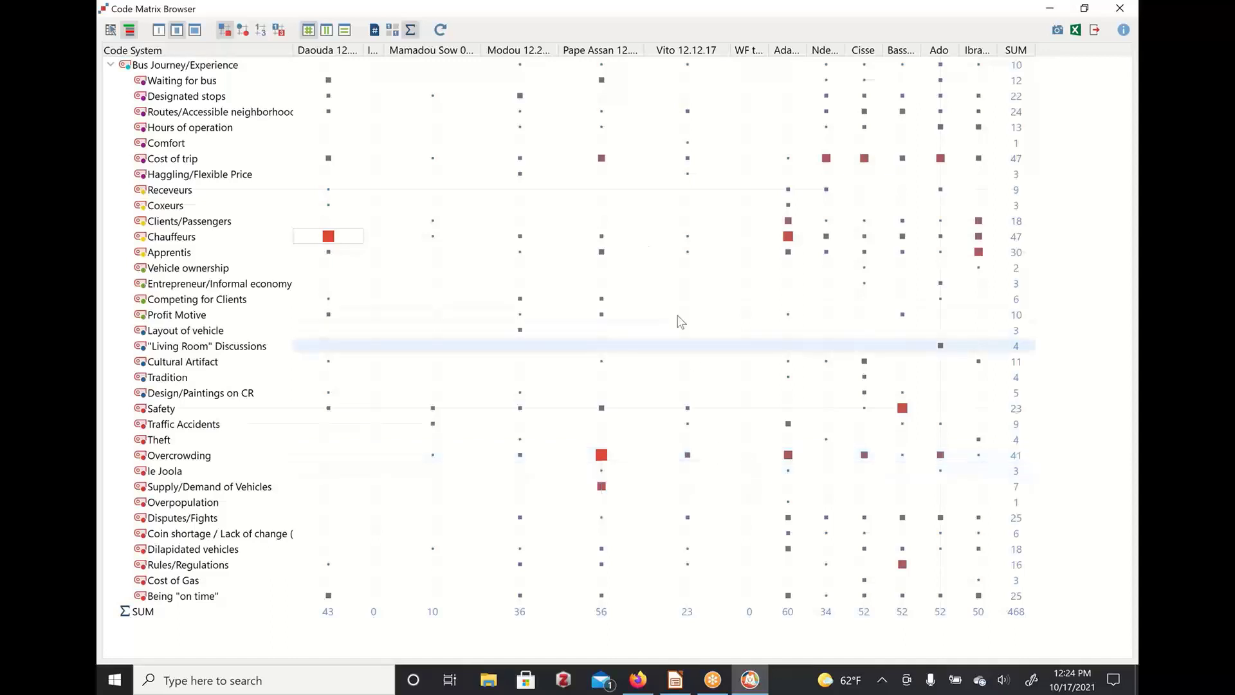
{"action": "mouse_move", "coordinate": [603, 165]}
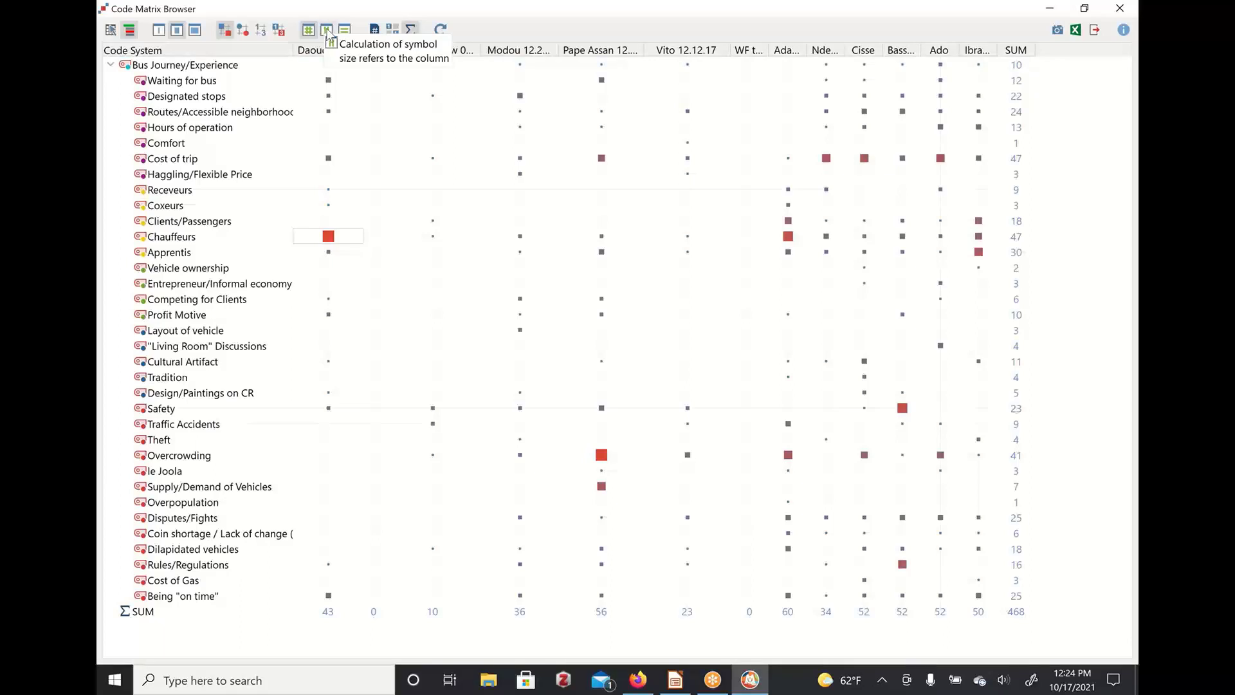
Compare the matrix with symbol size calculated by column and by row, and close the Code Matrix Browser
{"action": "left_click", "coordinate": [328, 31]}
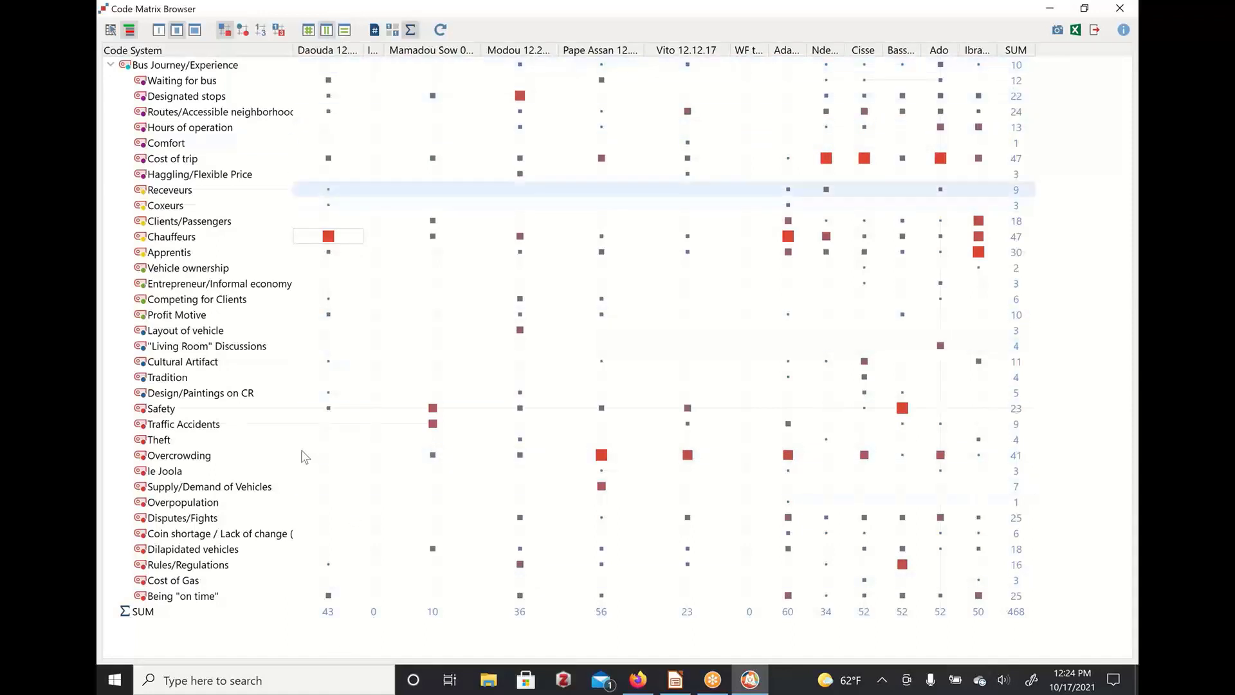
{"action": "mouse_move", "coordinate": [328, 361]}
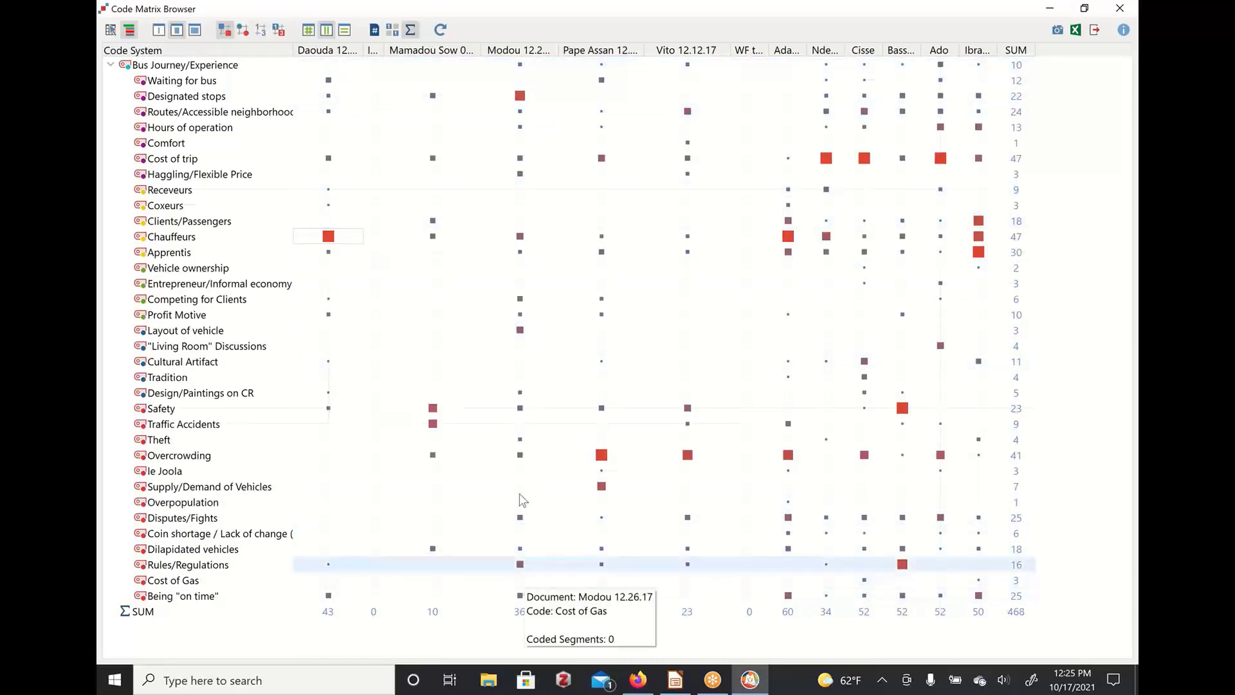
{"action": "mouse_move", "coordinate": [529, 75]}
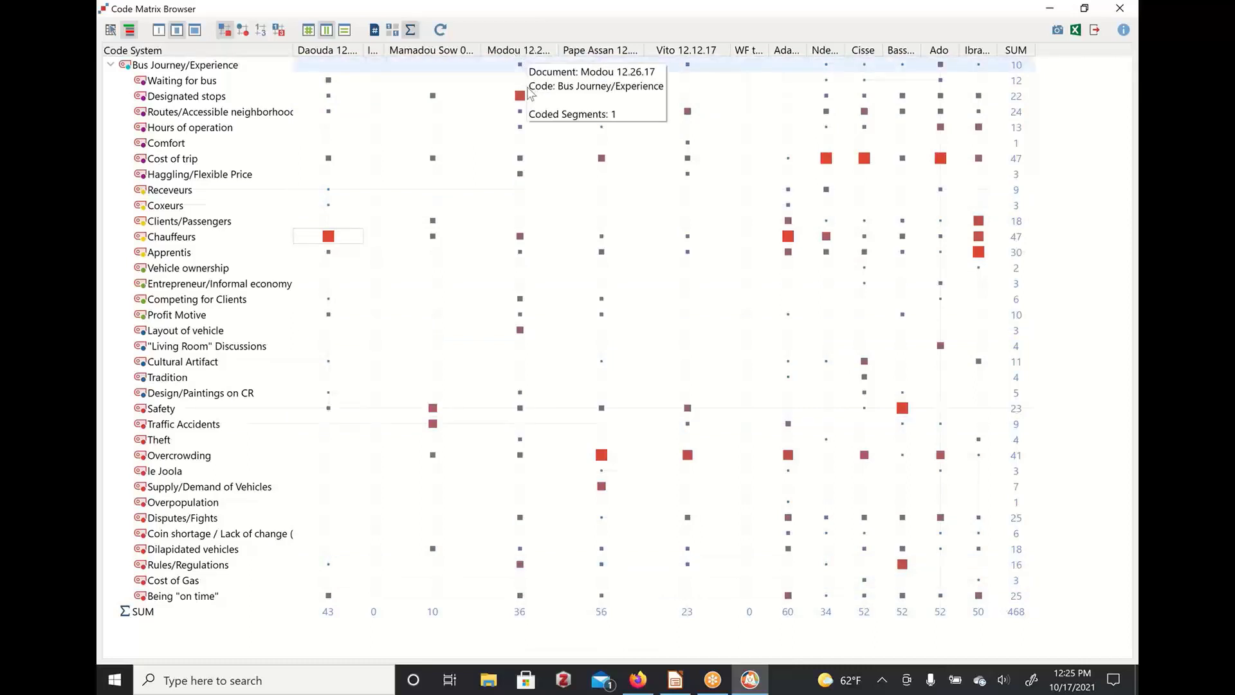
{"action": "mouse_move", "coordinate": [521, 99]}
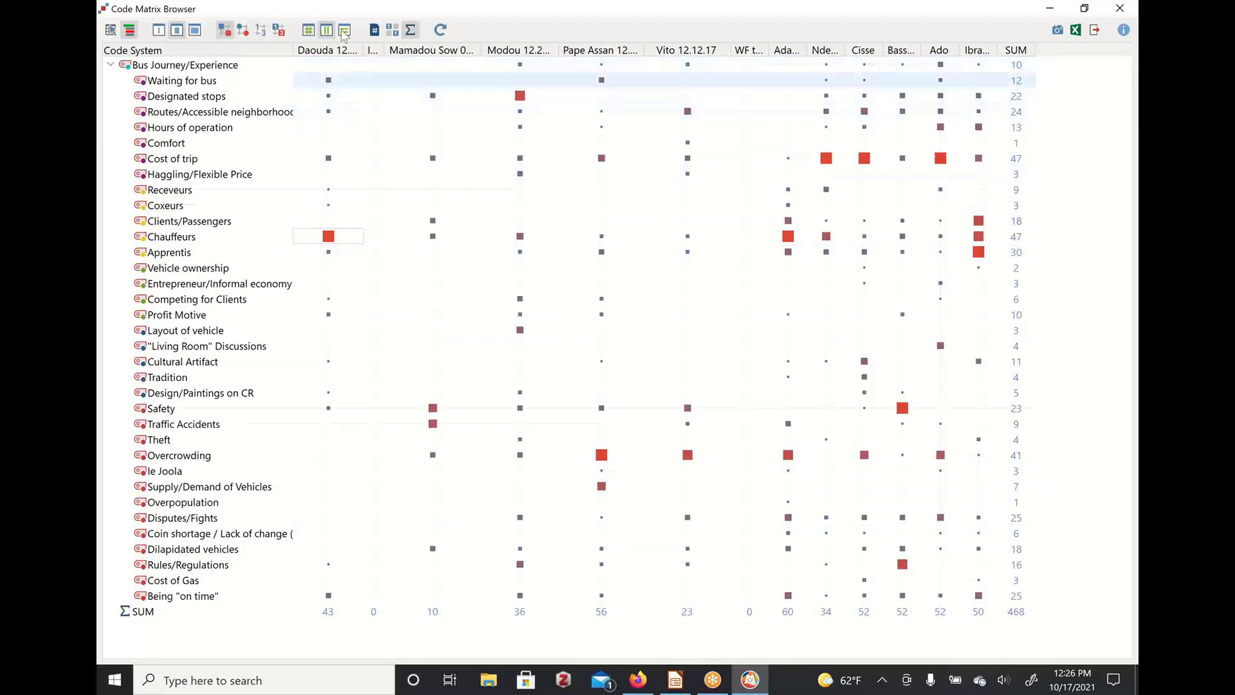
{"action": "left_click", "coordinate": [345, 32]}
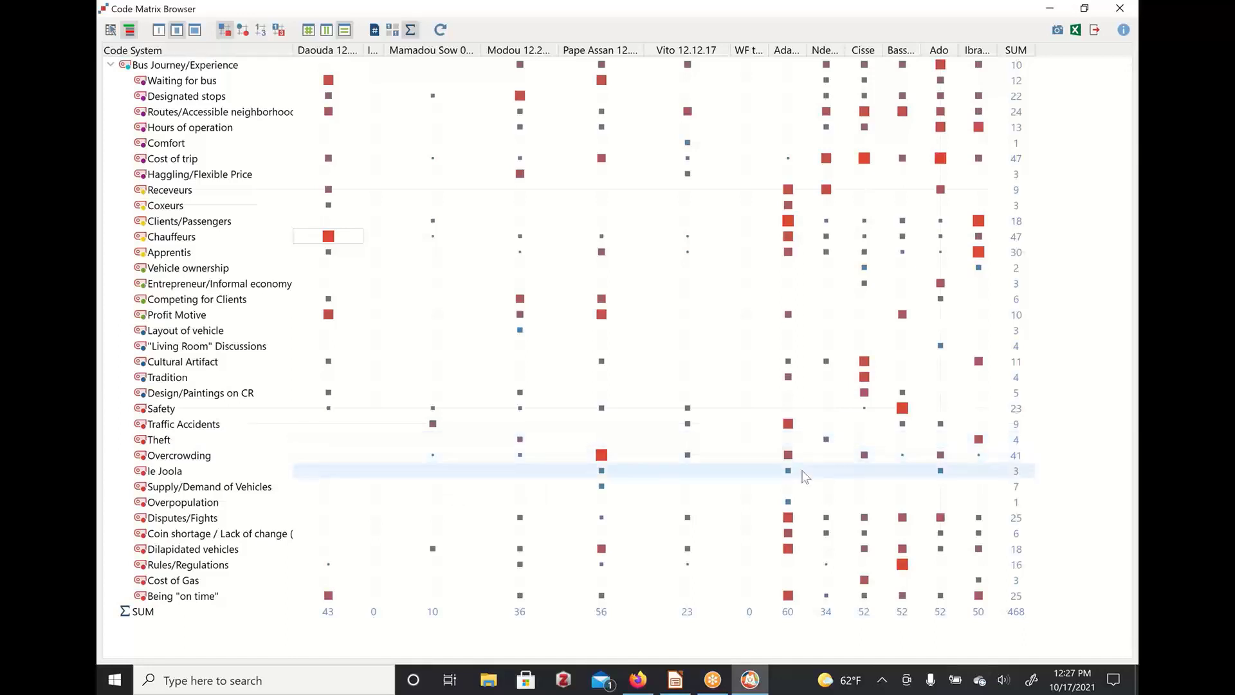
{"action": "left_click", "coordinate": [1126, 9]}
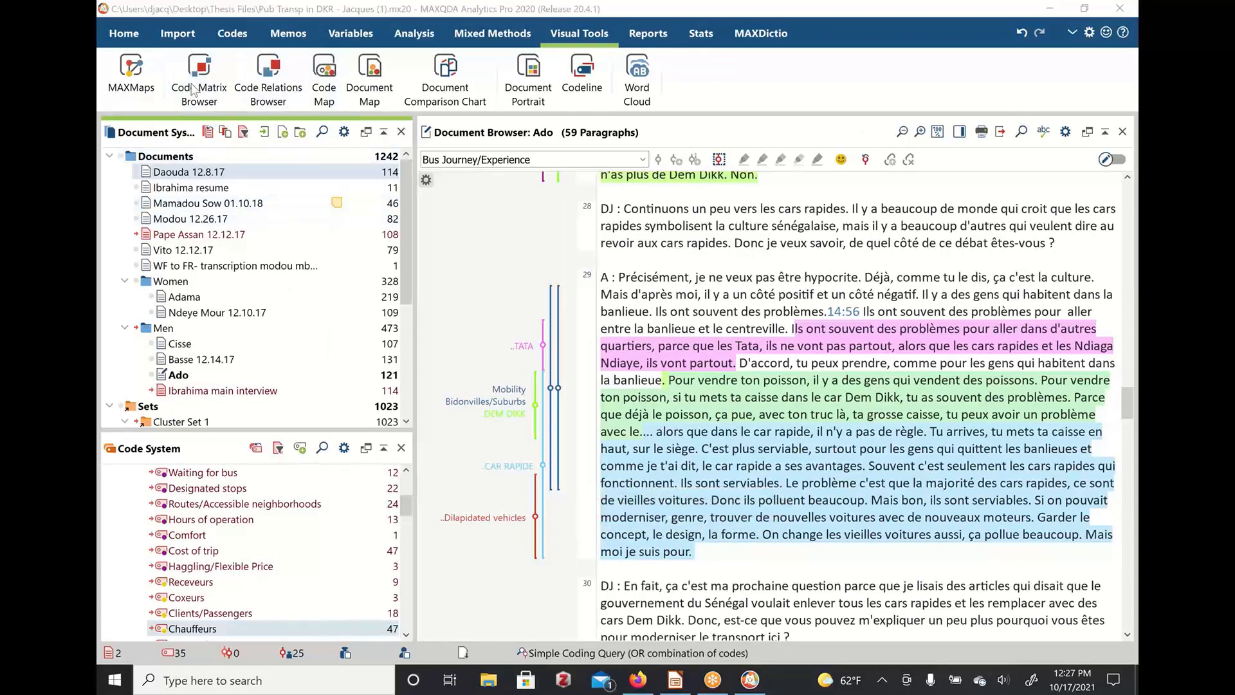
Open the Code Relations Browser options and enlarge the code list to show the activated Bus Journey/Experience codes
{"action": "left_click", "coordinate": [270, 82]}
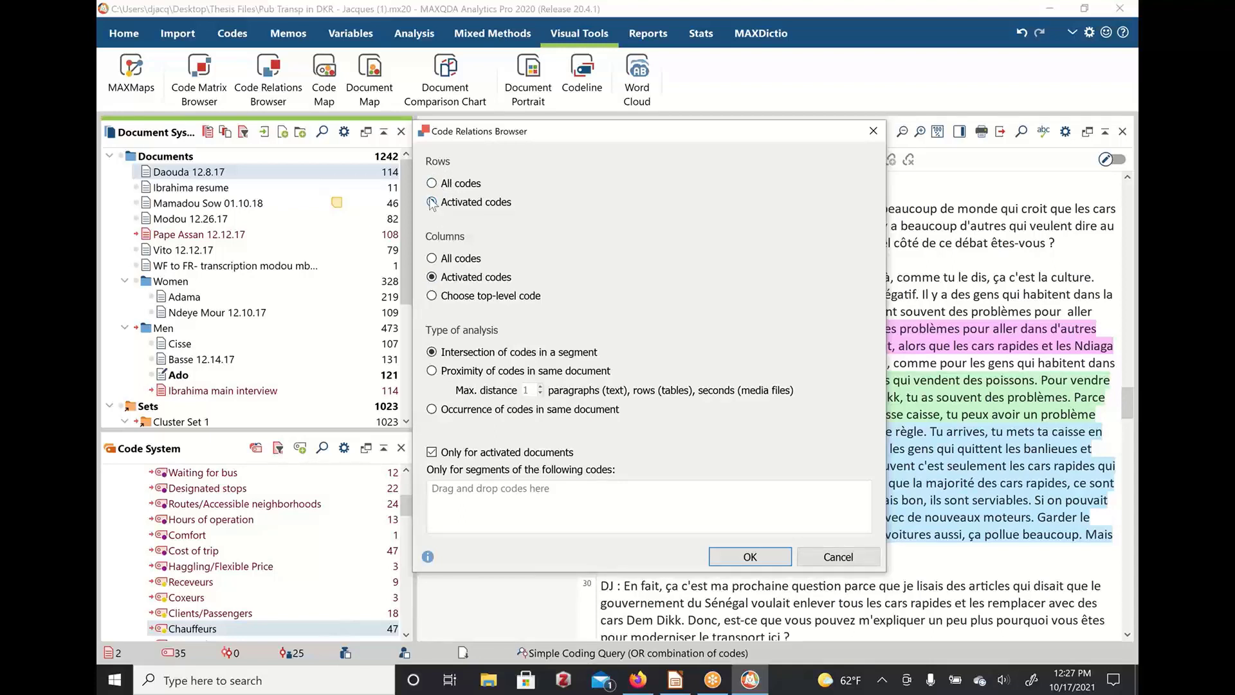
{"action": "left_click", "coordinate": [234, 430]}
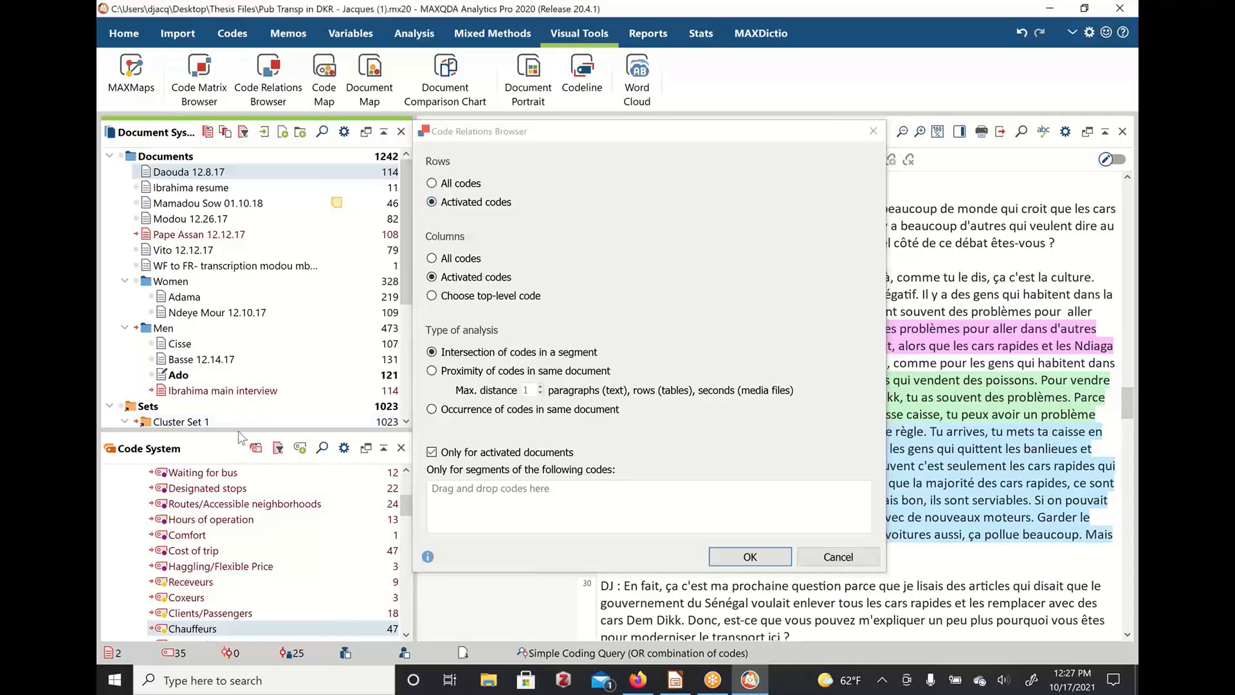
{"action": "left_click_drag", "start_coordinate": [235, 430], "coordinate": [234, 200]}
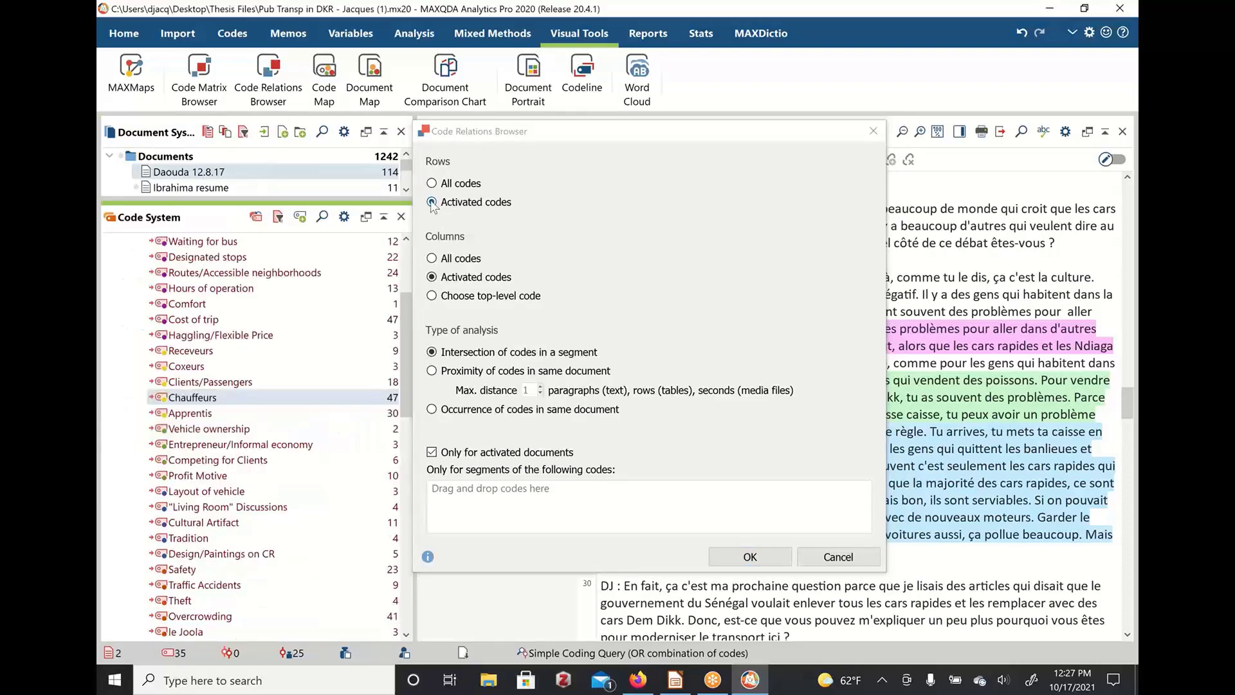
{"action": "scroll", "coordinate": [391, 237], "scroll_direction": "up", "scroll_amount": 4}
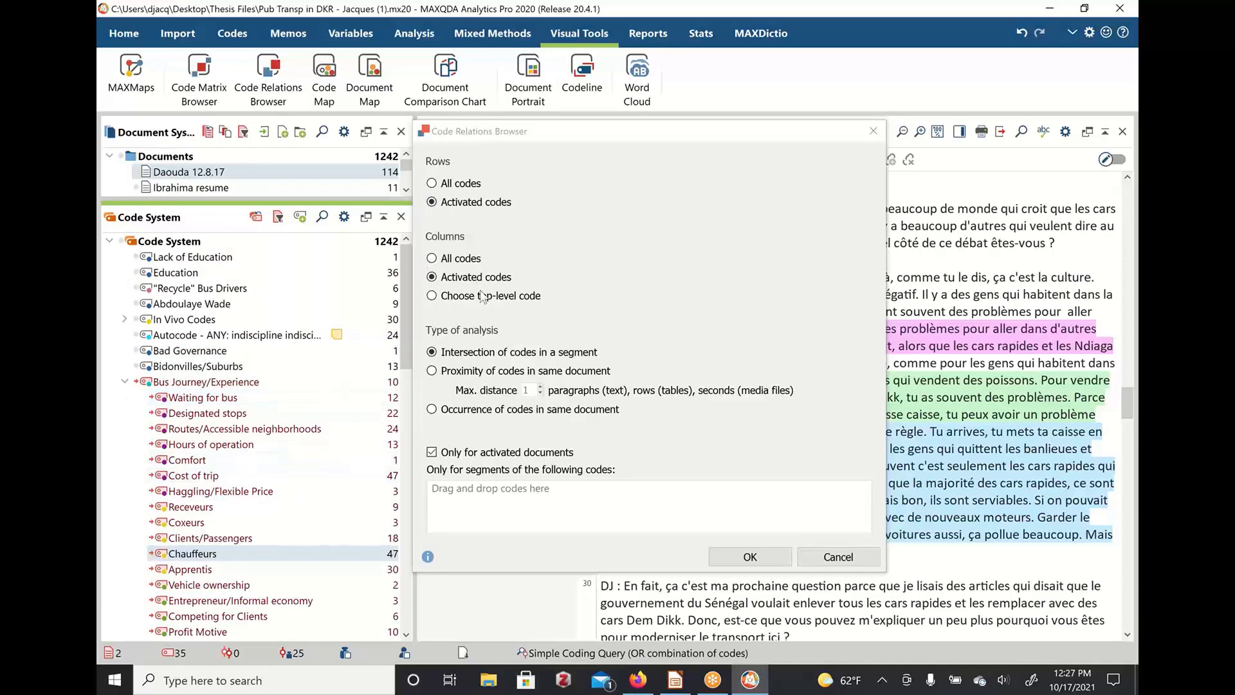
Generate a code relations matrix with all codes as both rows and columns, look through it, and close it
{"action": "left_click", "coordinate": [431, 260]}
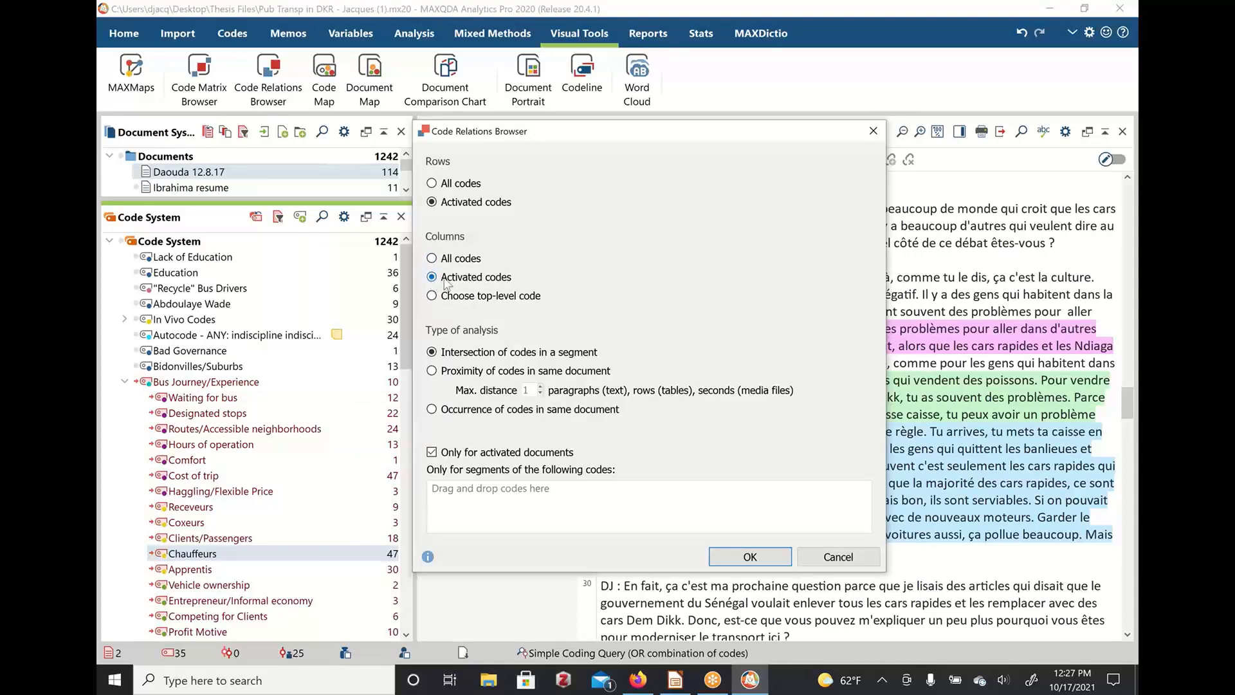
{"action": "left_click", "coordinate": [432, 183]}
{"action": "left_click", "coordinate": [432, 259]}
{"action": "left_click", "coordinate": [753, 555]}
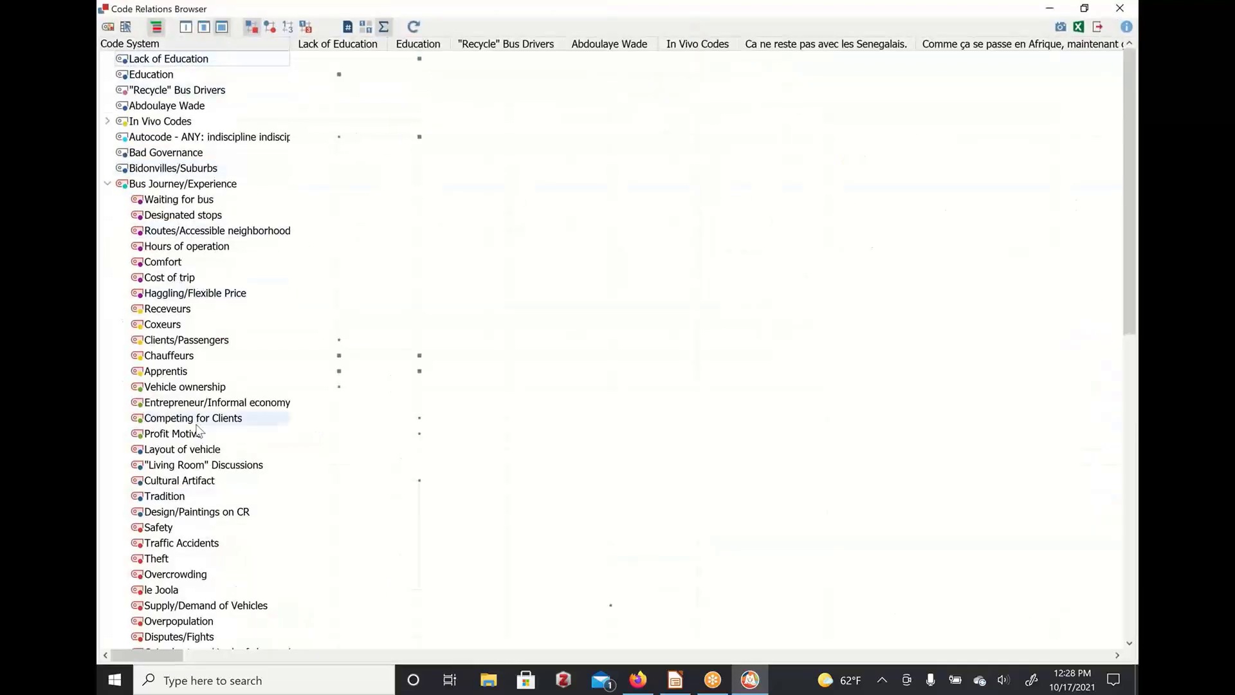
{"action": "scroll", "coordinate": [193, 527], "scroll_direction": "down", "scroll_amount": 13}
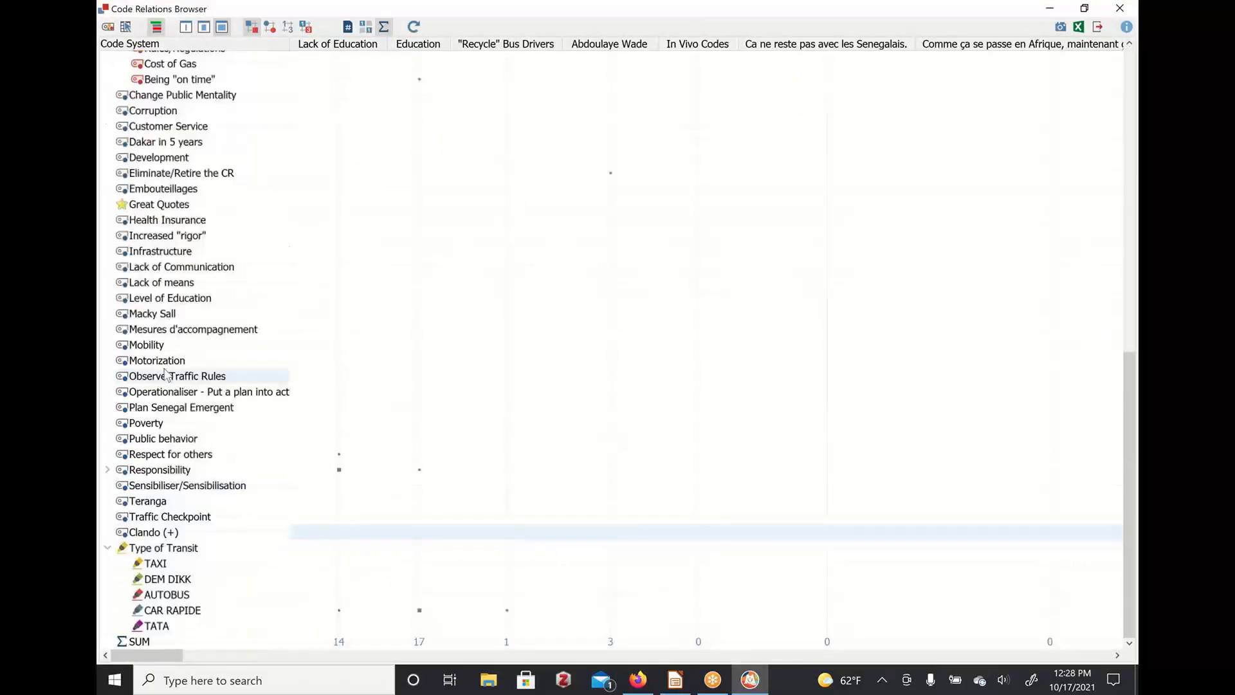
{"action": "scroll", "coordinate": [167, 579], "scroll_direction": "up", "scroll_amount": 15}
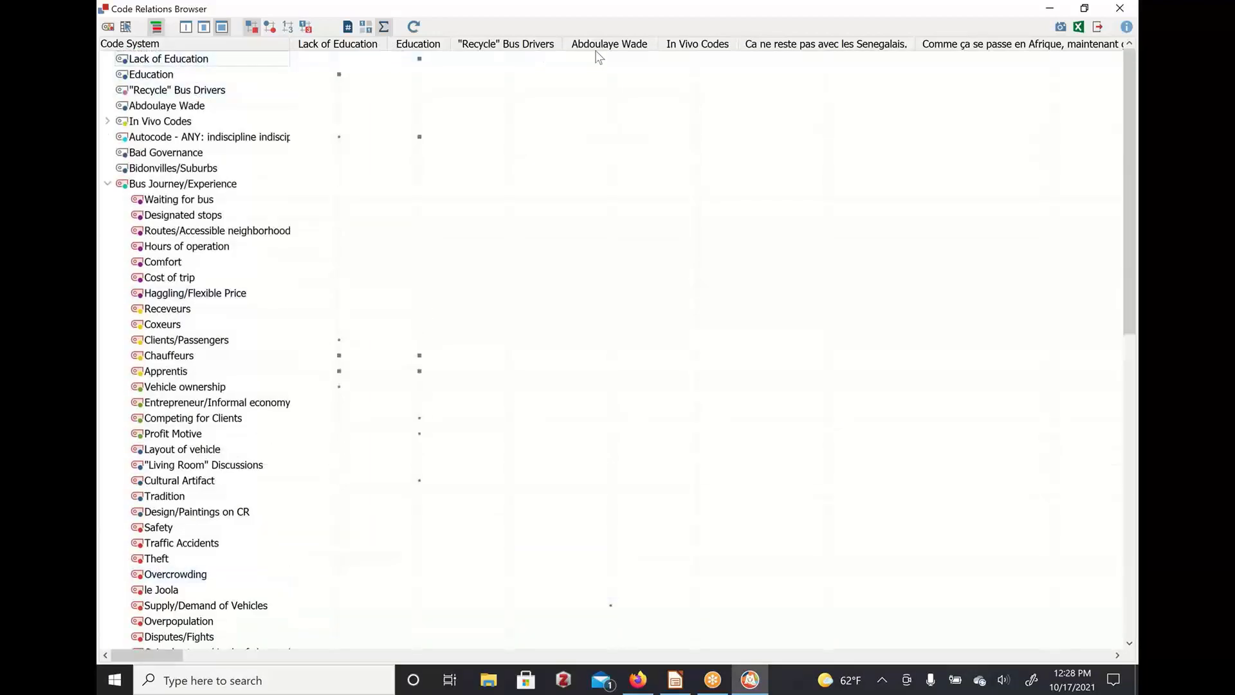
{"action": "left_click_drag", "start_coordinate": [174, 655], "coordinate": [819, 663]}
{"action": "left_click", "coordinate": [1120, 9]}
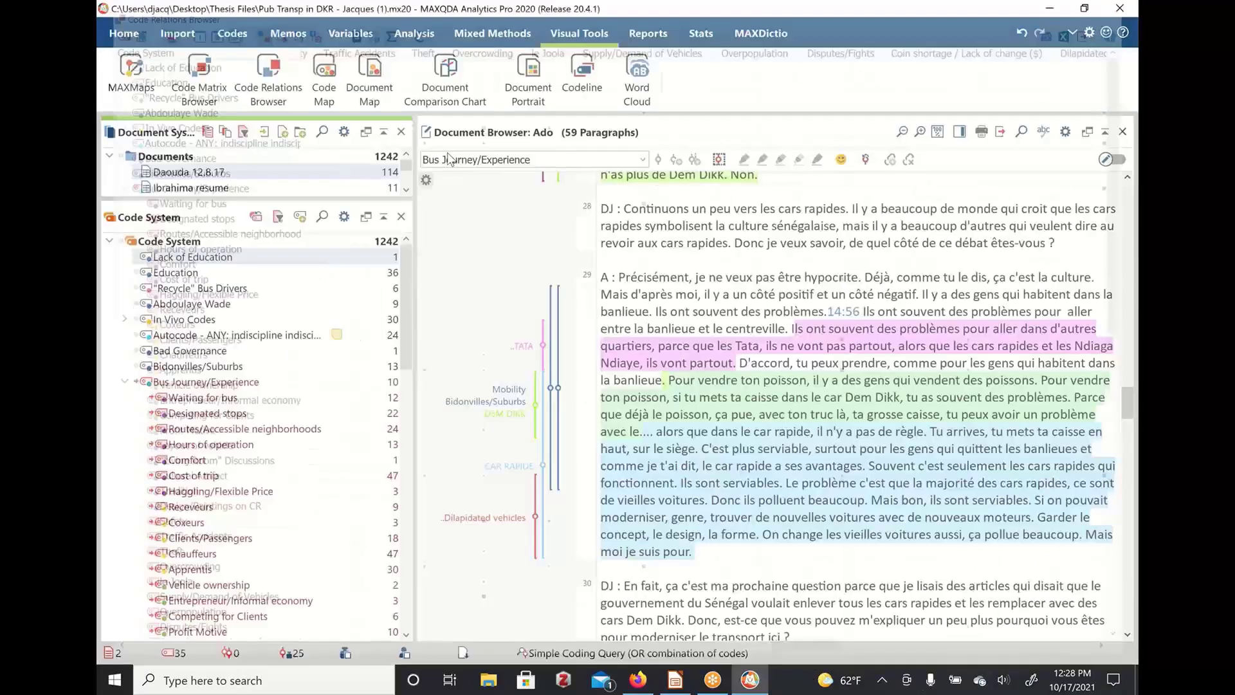
Open the Code Relations Browser options, reset all code activations, and activate the Type of Transit code with its subcodes
{"action": "left_click", "coordinate": [275, 92]}
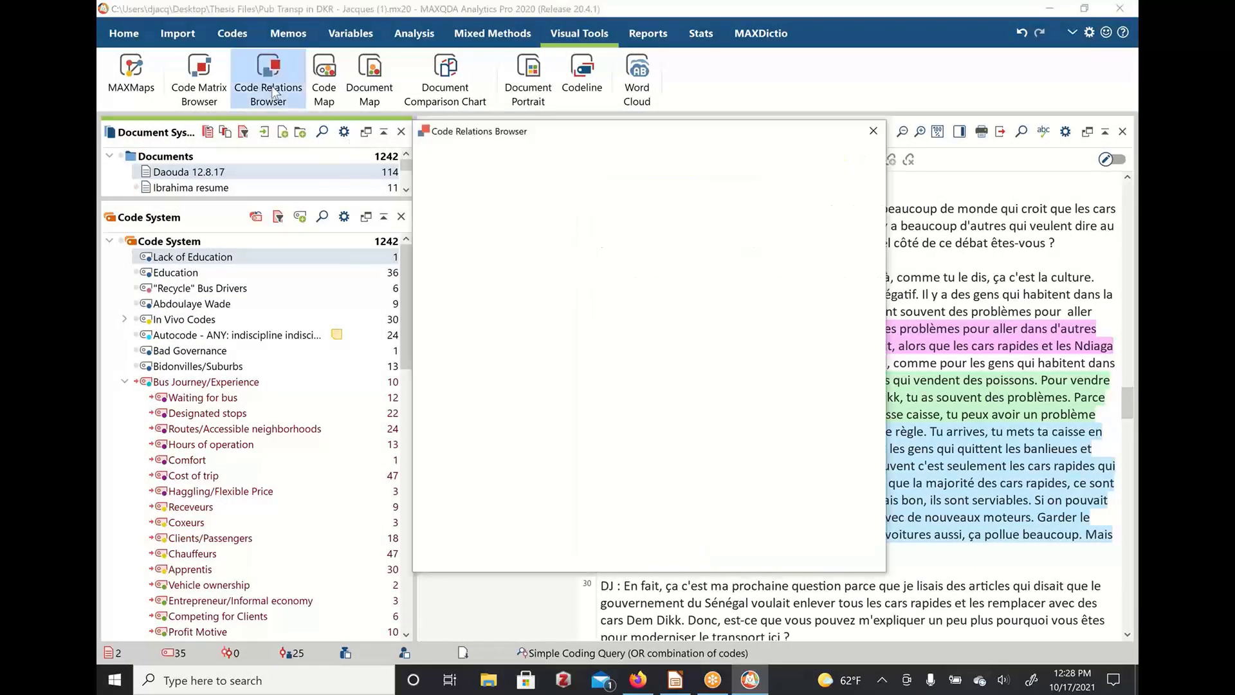
{"action": "left_click_drag", "start_coordinate": [500, 99], "coordinate": [542, 101]}
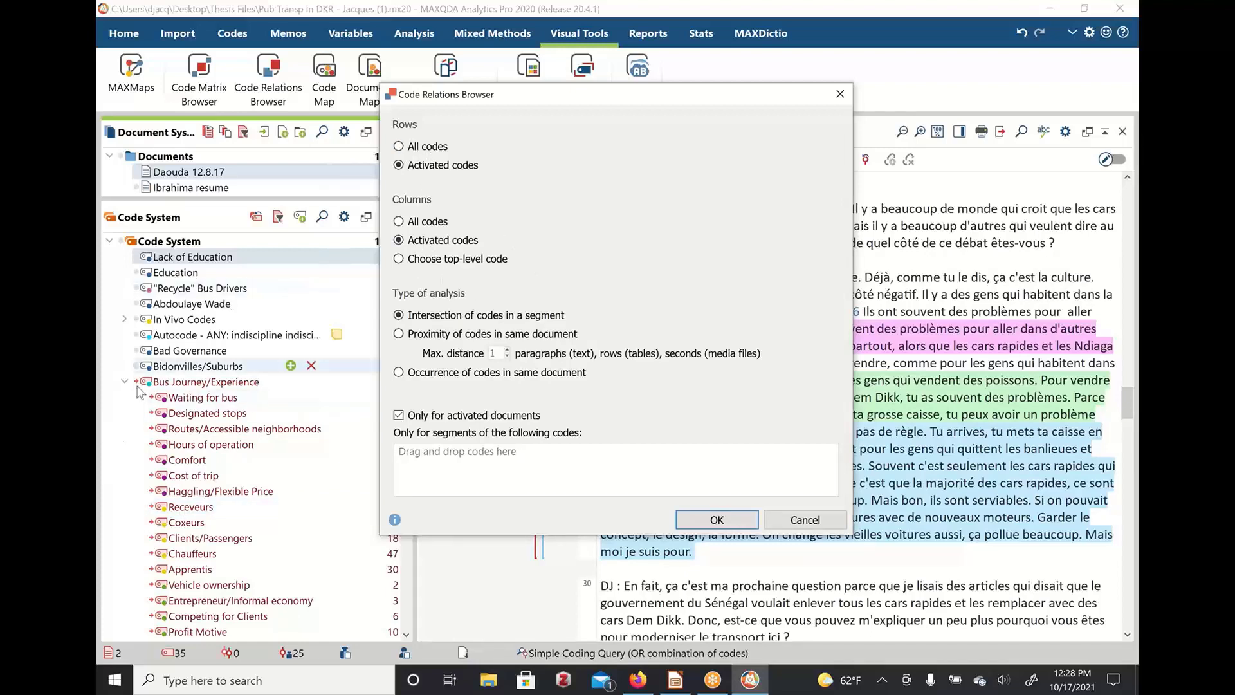
{"action": "left_click", "coordinate": [255, 217]}
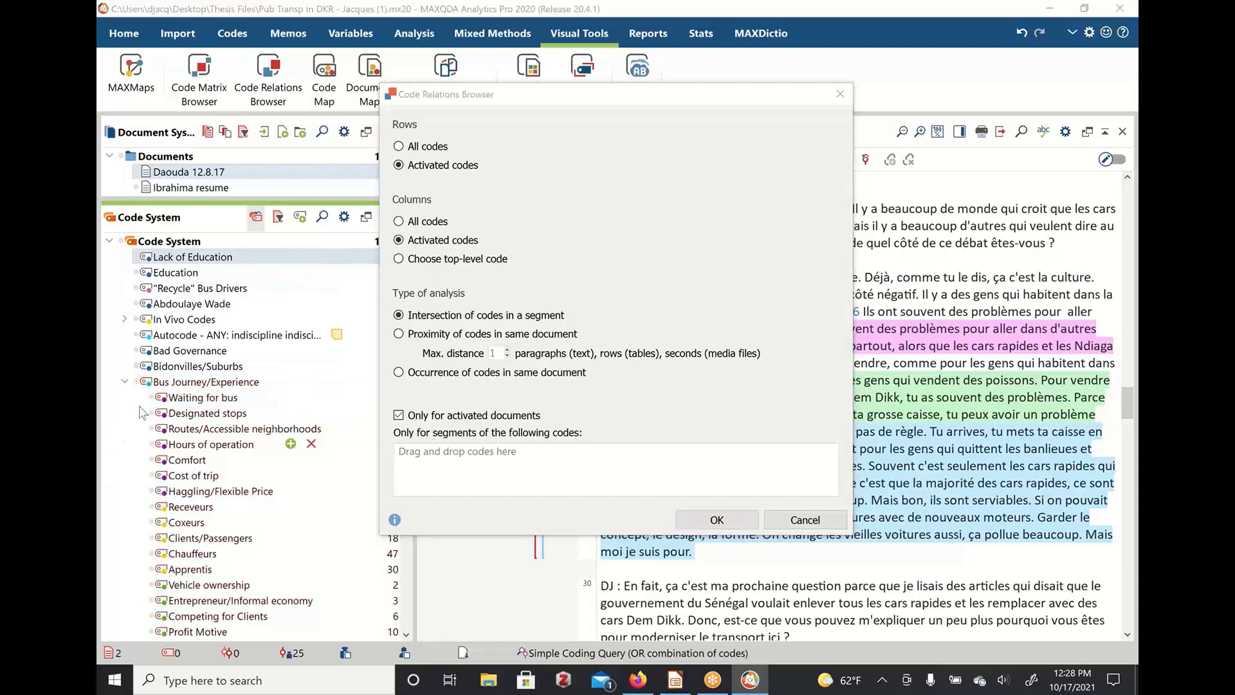
{"action": "scroll", "coordinate": [165, 448], "scroll_direction": "down", "scroll_amount": 10}
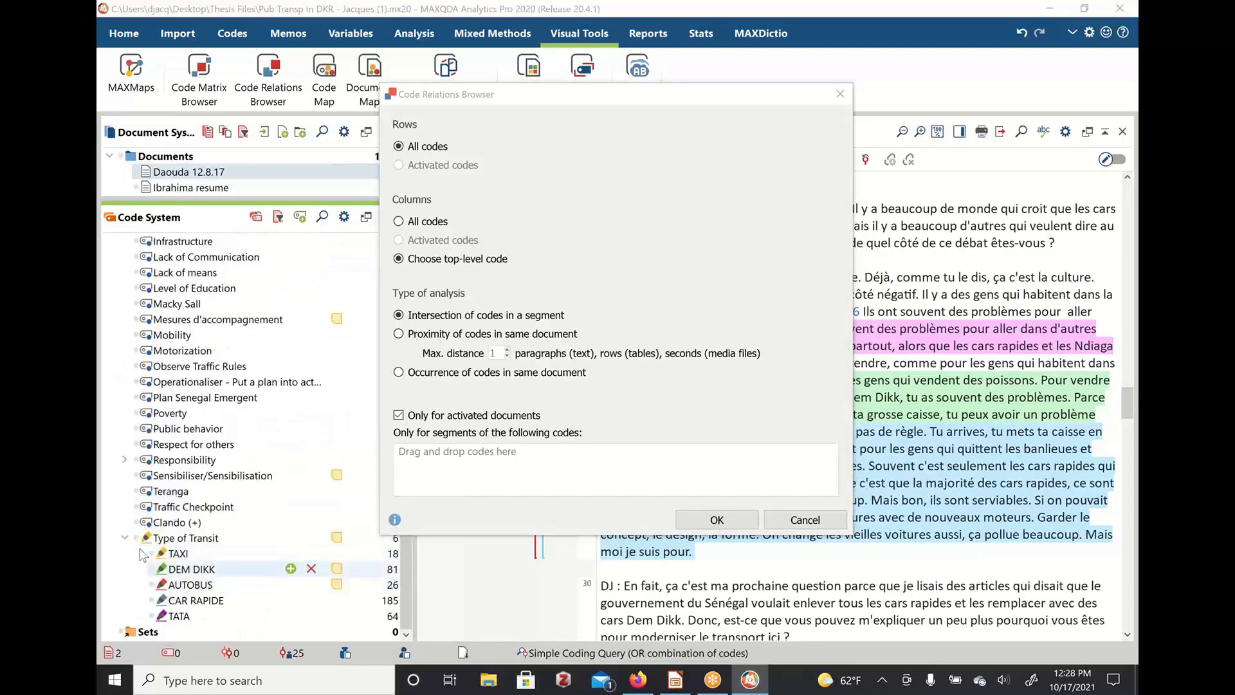
{"action": "left_click", "coordinate": [139, 542], "text": "ctrl"}
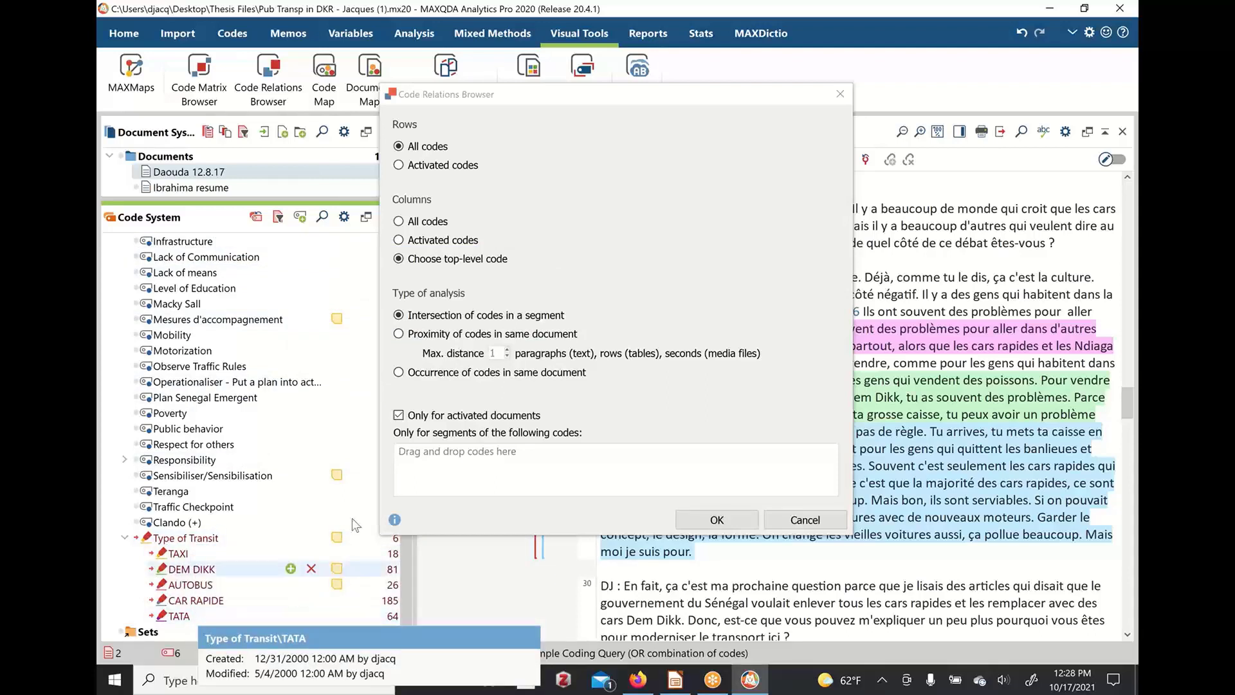
Generate a code relations matrix with all codes as rows and the activated transit codes as columns, look through it, and close it
{"action": "left_click", "coordinate": [412, 165]}
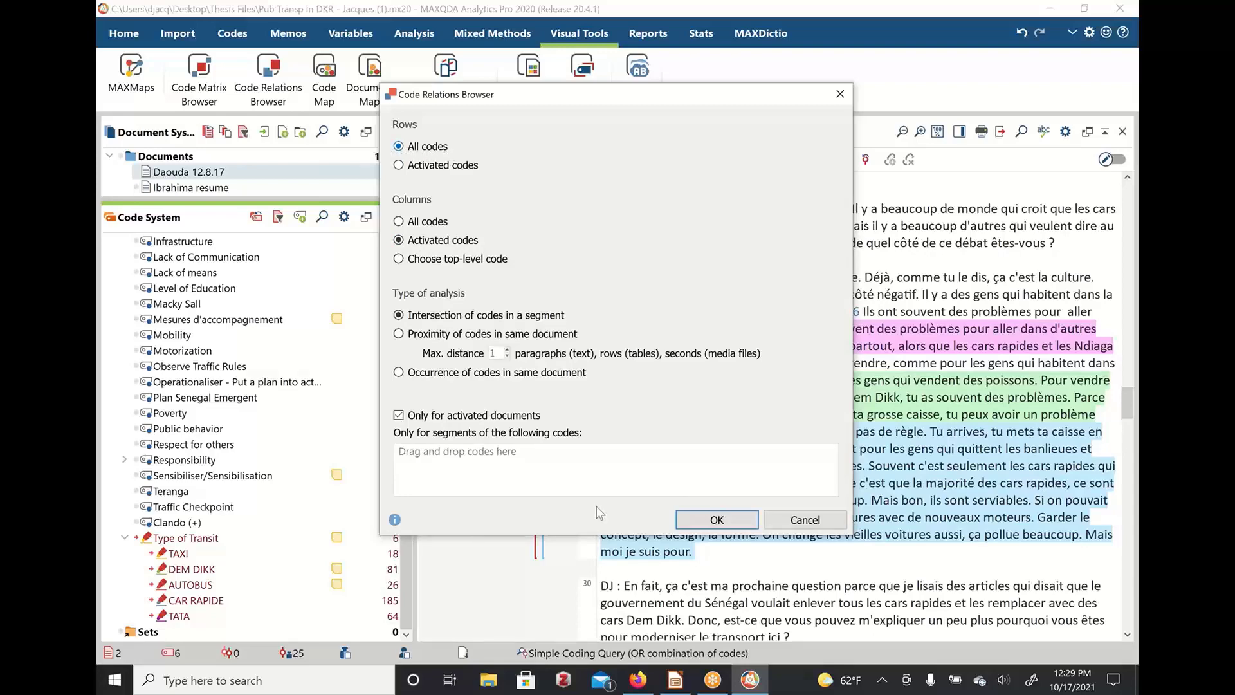
{"action": "left_click", "coordinate": [717, 520]}
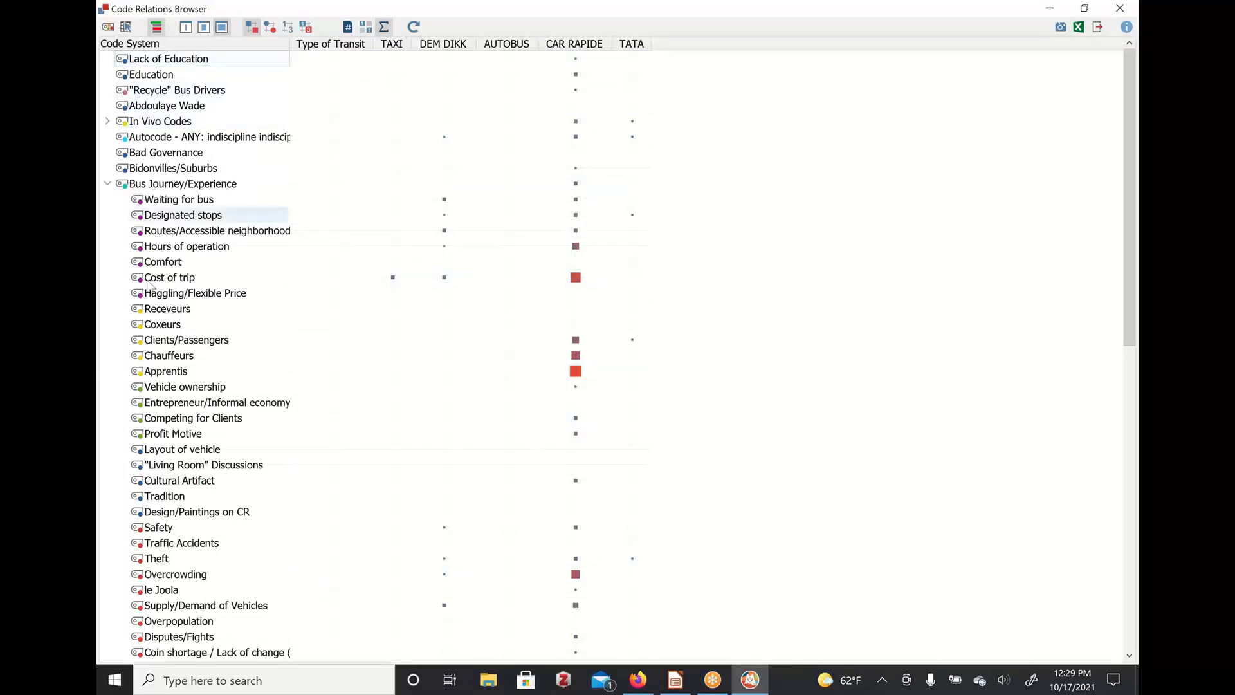
{"action": "scroll", "coordinate": [186, 567], "scroll_direction": "down", "scroll_amount": 12}
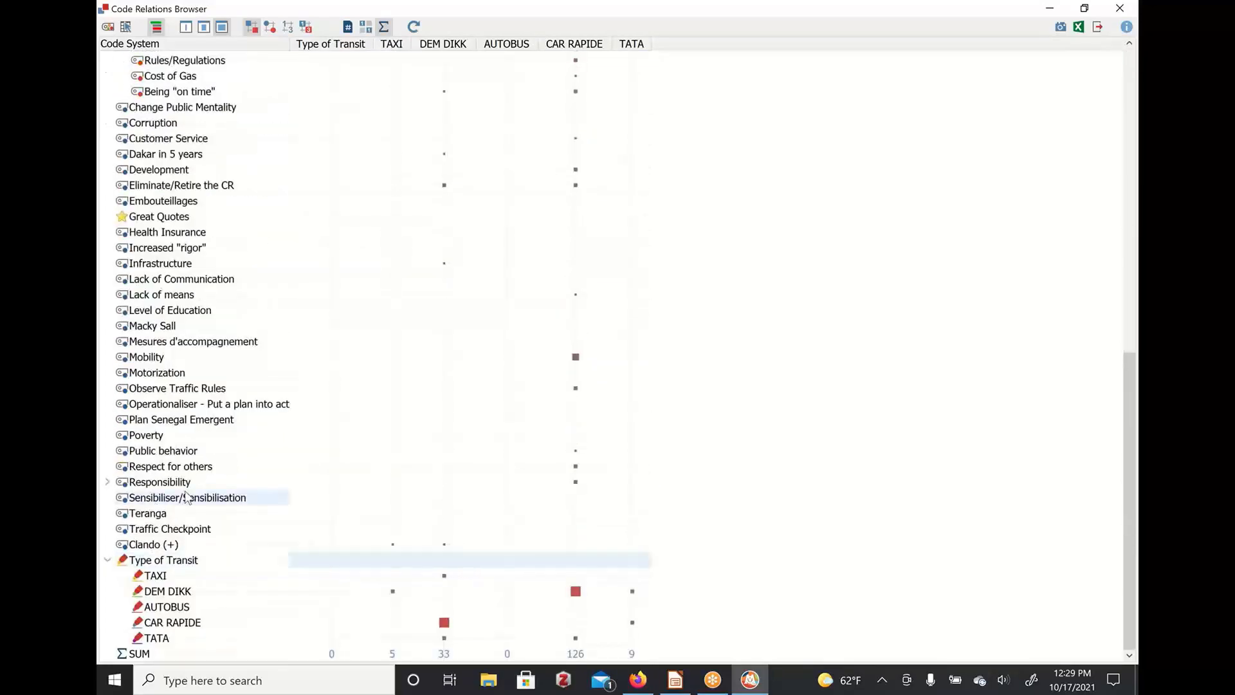
{"action": "scroll", "coordinate": [186, 497], "scroll_direction": "up", "scroll_amount": 12}
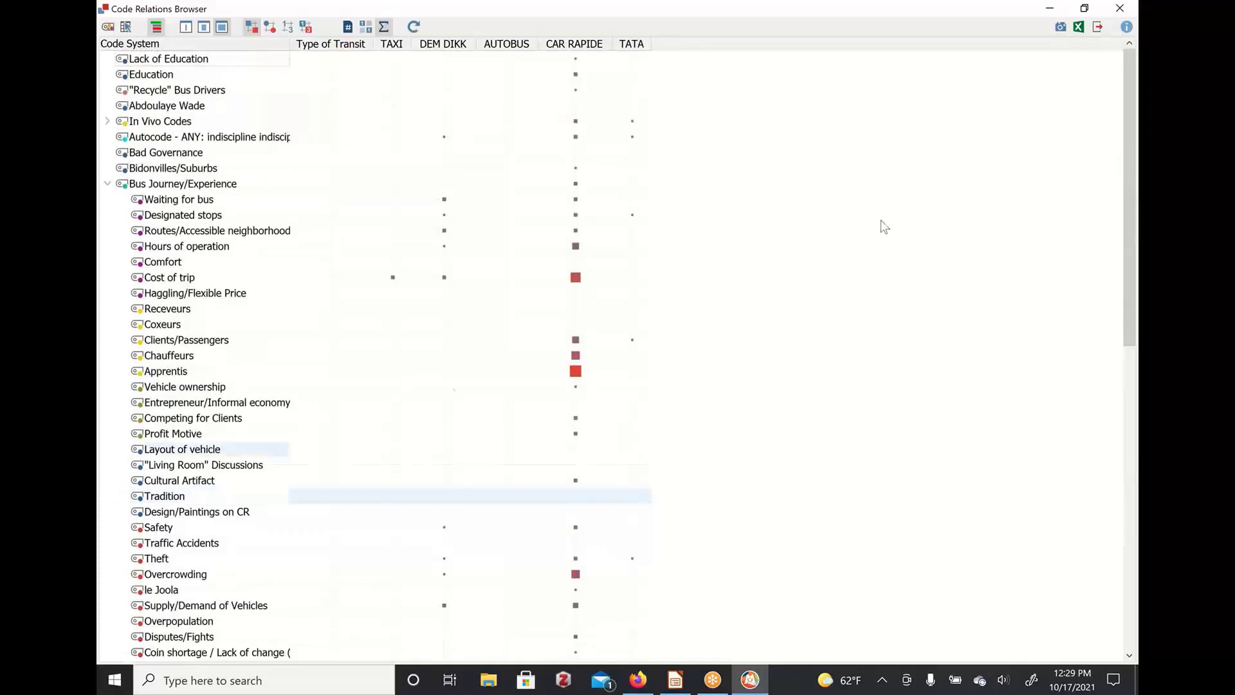
{"action": "left_click", "coordinate": [1130, 9]}
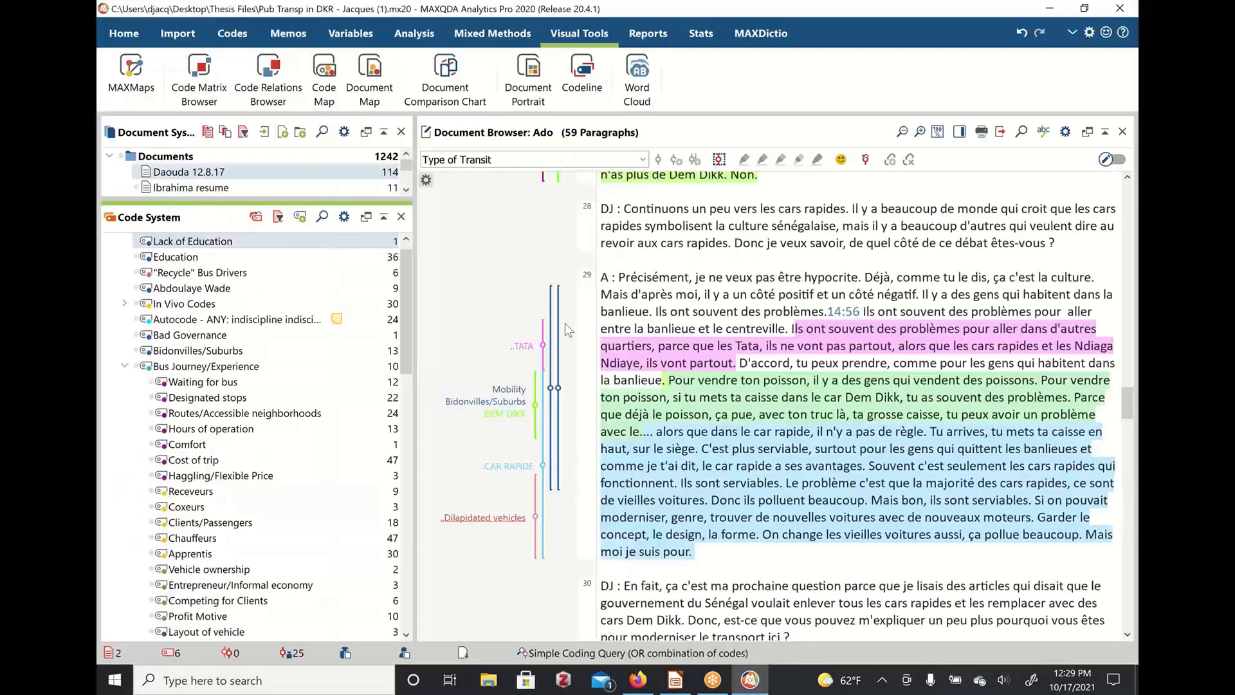